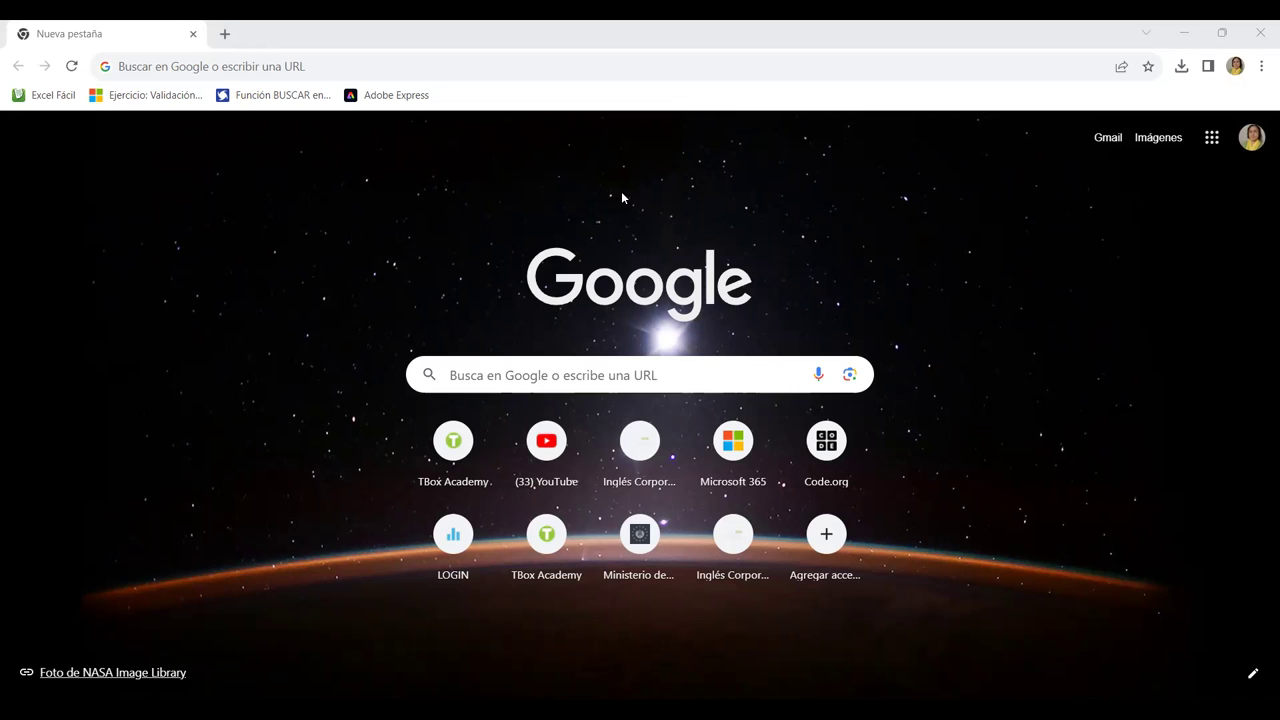
Go to online.inglescorporativo.net and open the Panel de Control dashboard
click(658, 63)
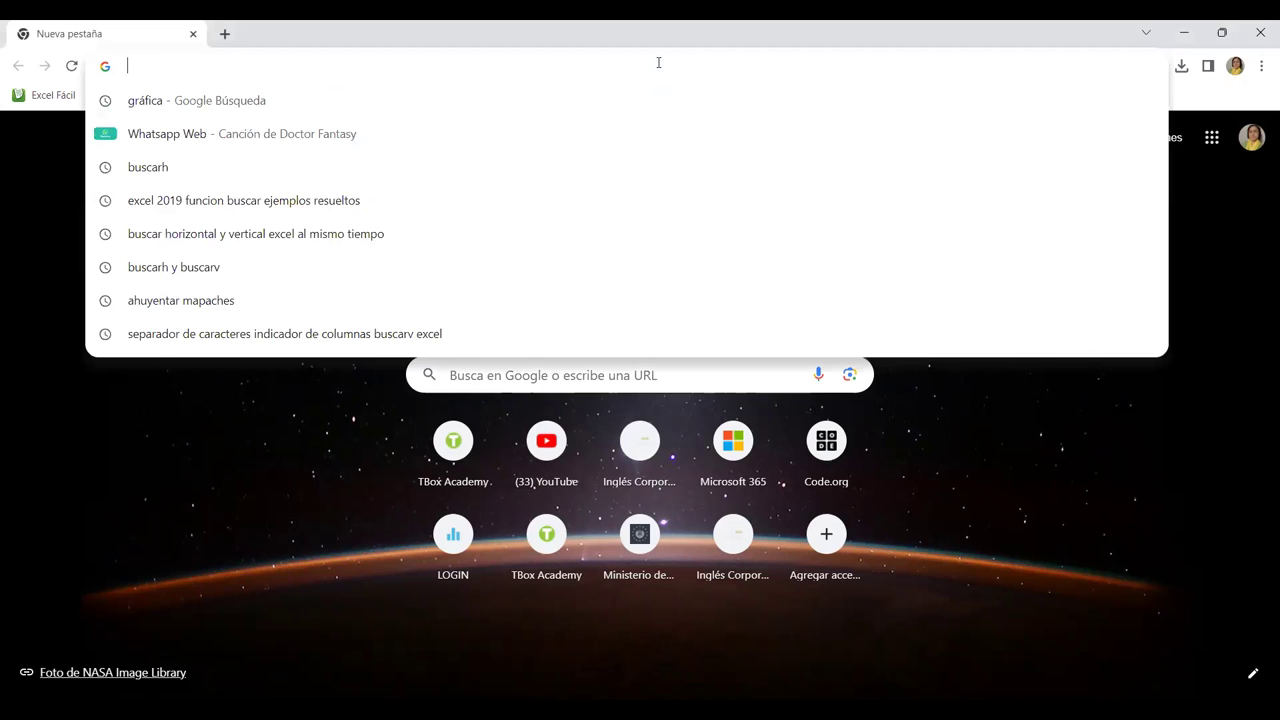
text(online.inglescorporativo.net)
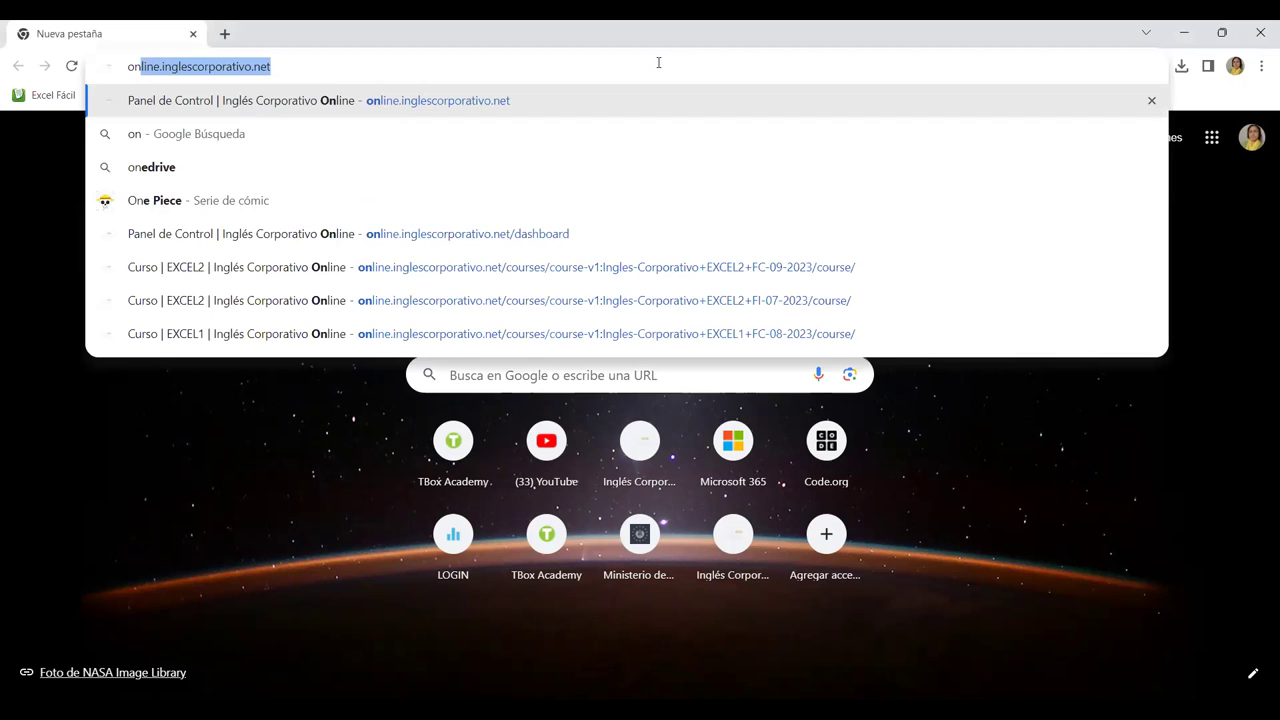
key(Right)
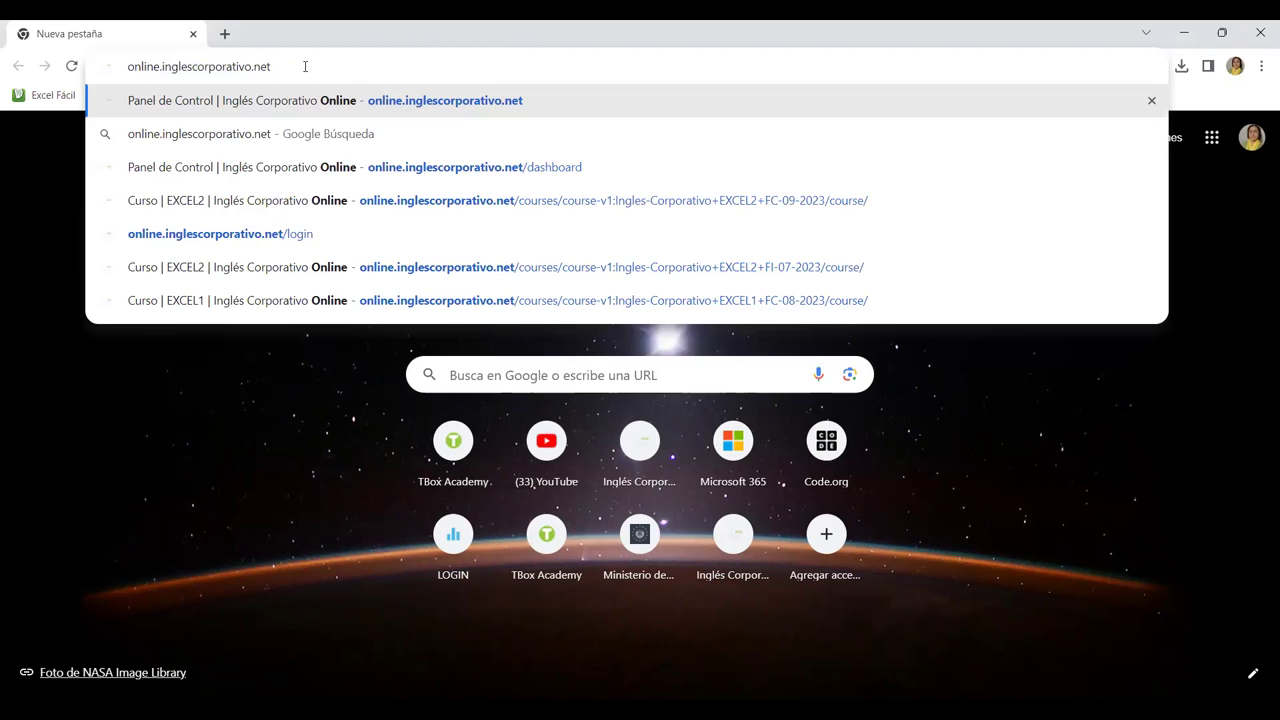
click(650, 92)
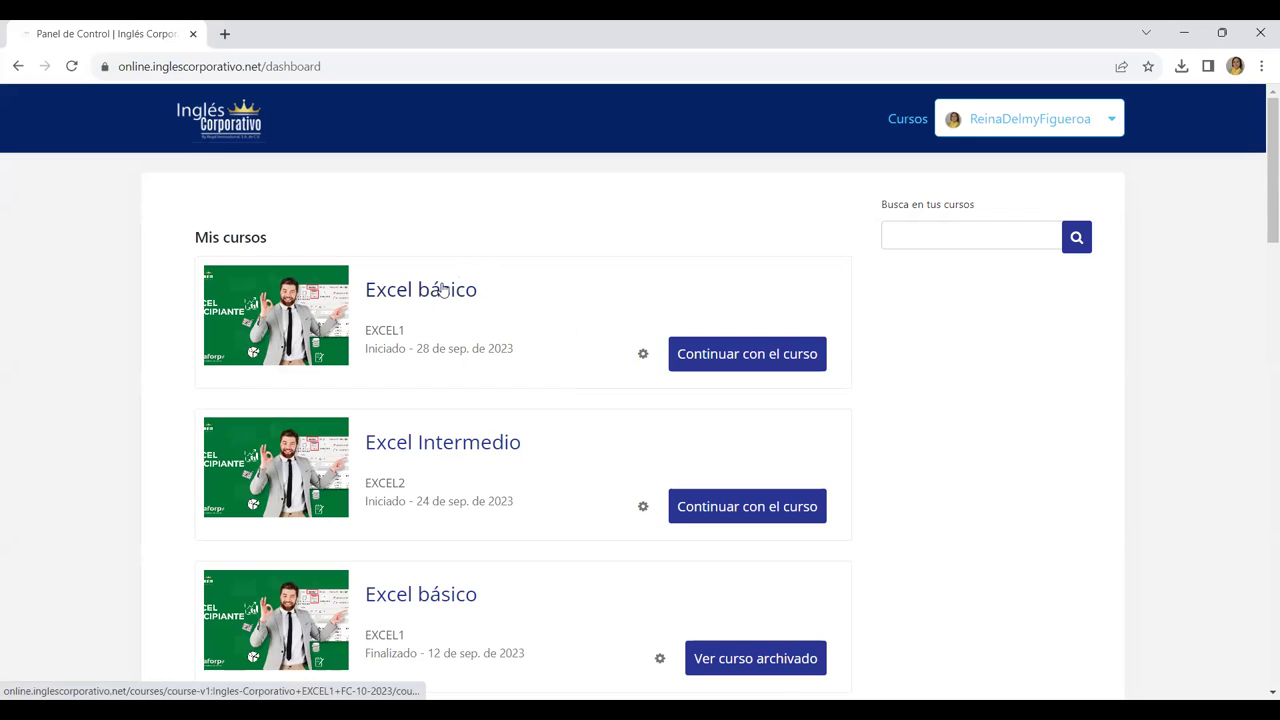
Open the Excel básico course and its 'Conceptos básicos y entorno de trabajo de Excel' section
click(483, 300)
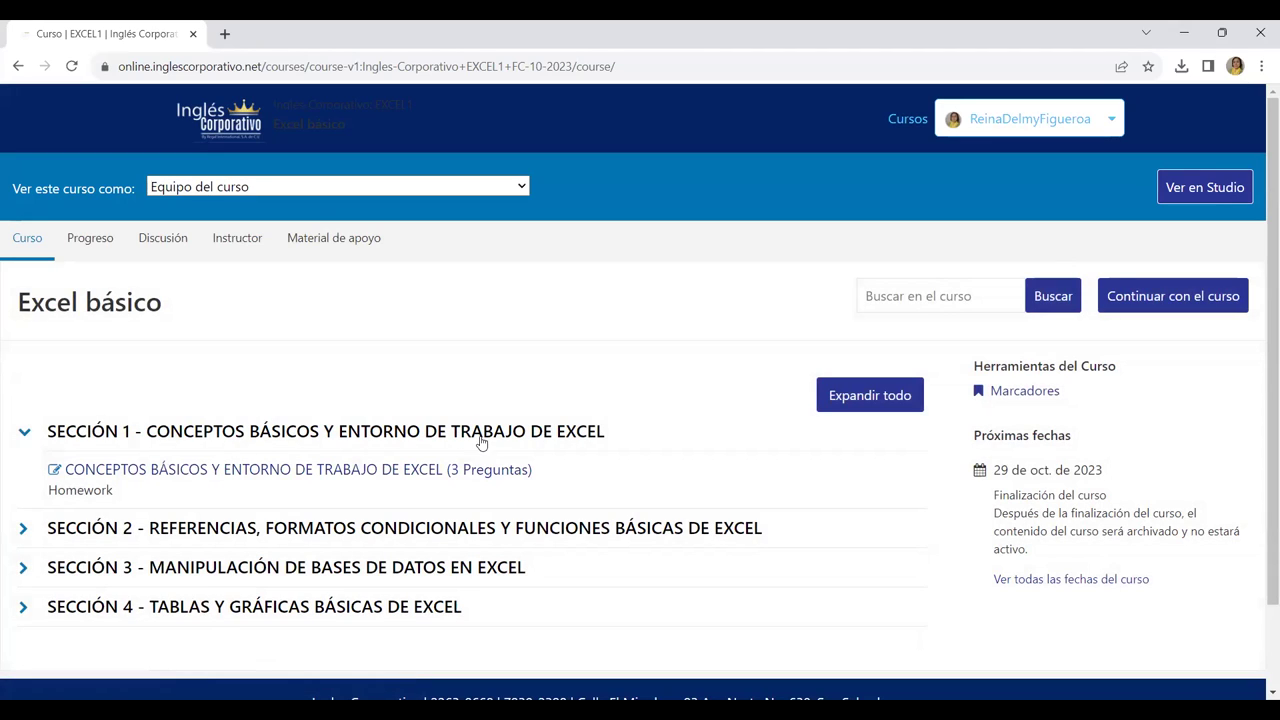
click(377, 474)
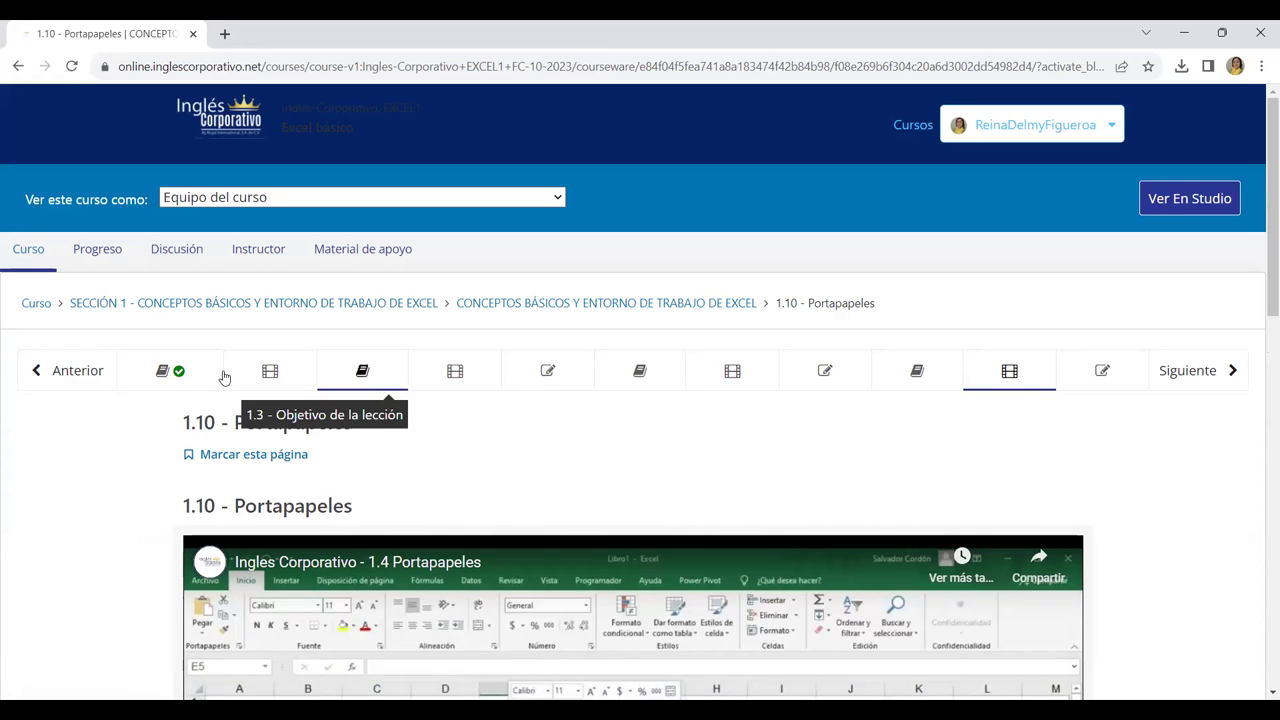
Open the 1.2 Conceptos básicos video unit and scroll to the SECCIÓN 1 activities template link
click(166, 381)
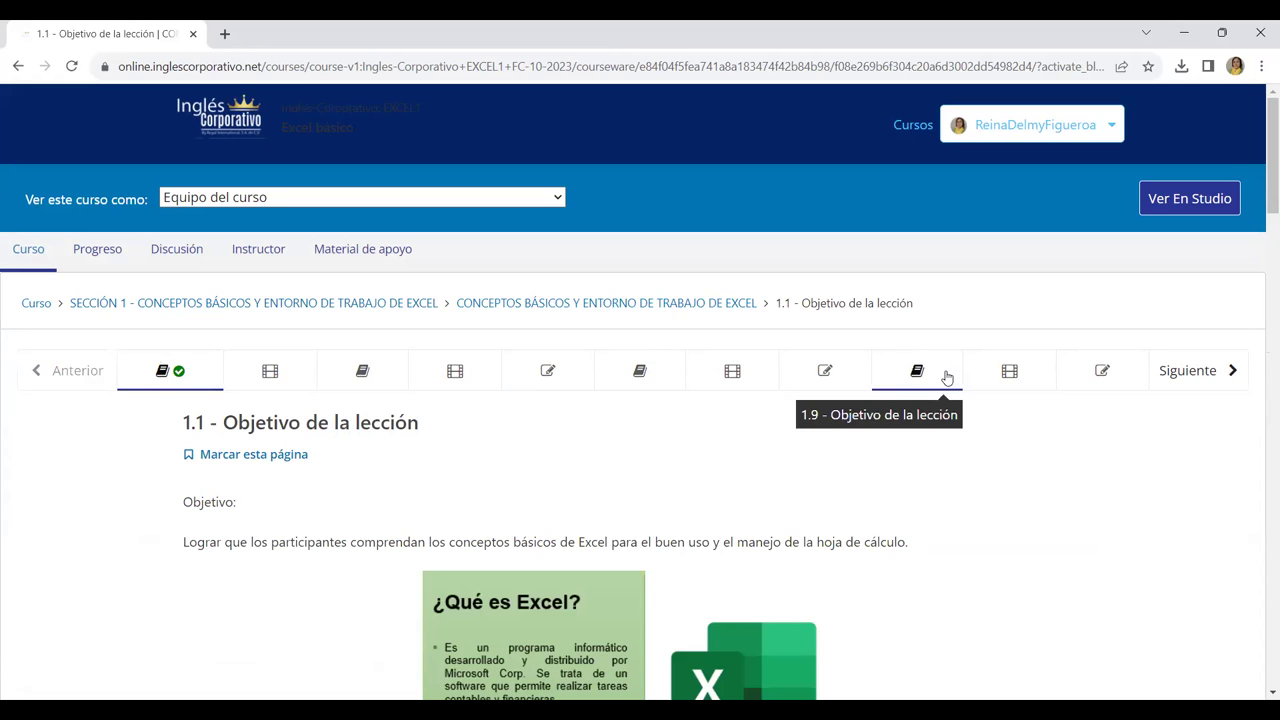
click(268, 378)
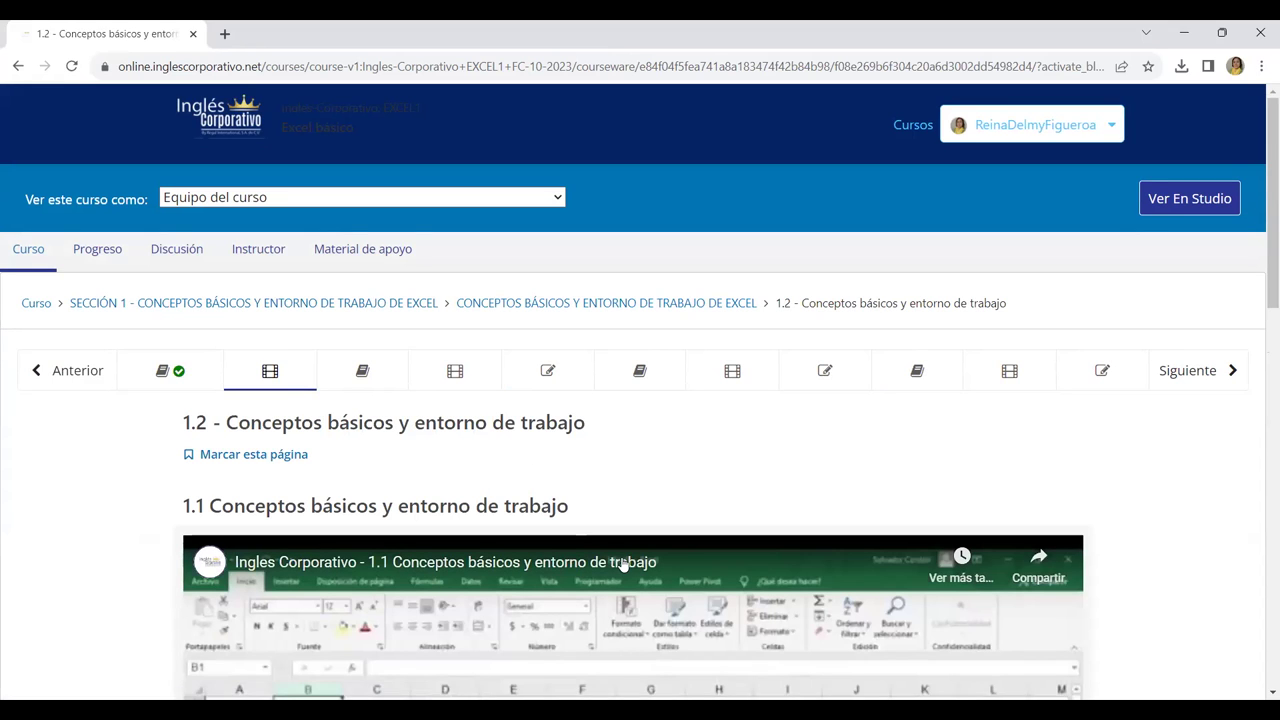
scroll(626, 540, down, 2)
scroll(634, 540, down, 2)
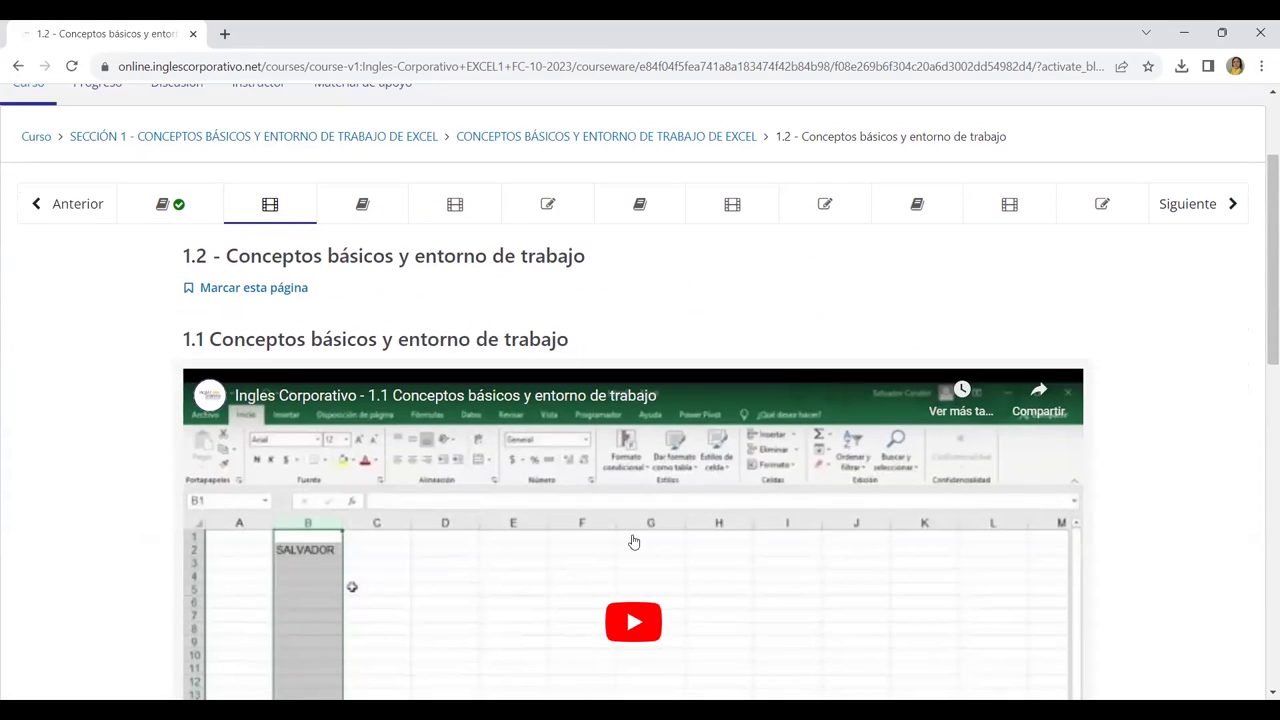
scroll(643, 523, down, 2)
scroll(645, 524, down, 2)
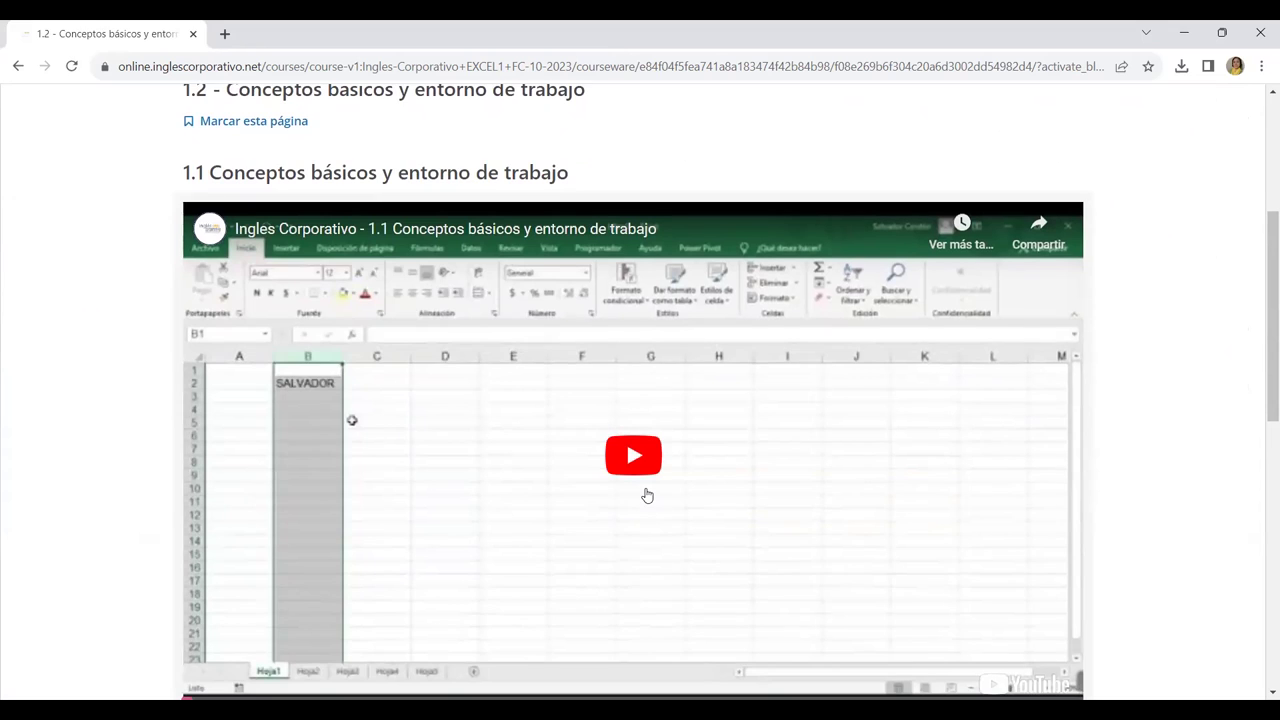
scroll(646, 497, down, 2)
scroll(647, 496, down, 2)
scroll(647, 494, down, 4)
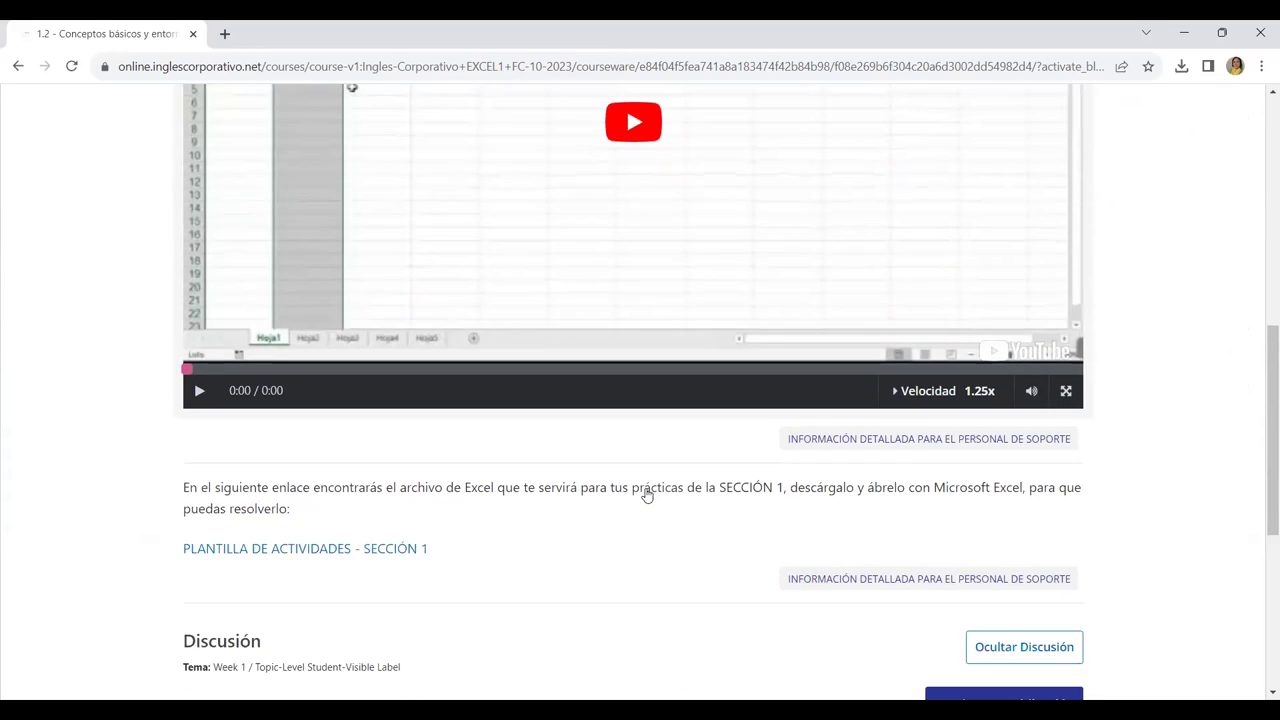
scroll(644, 488, down, 2)
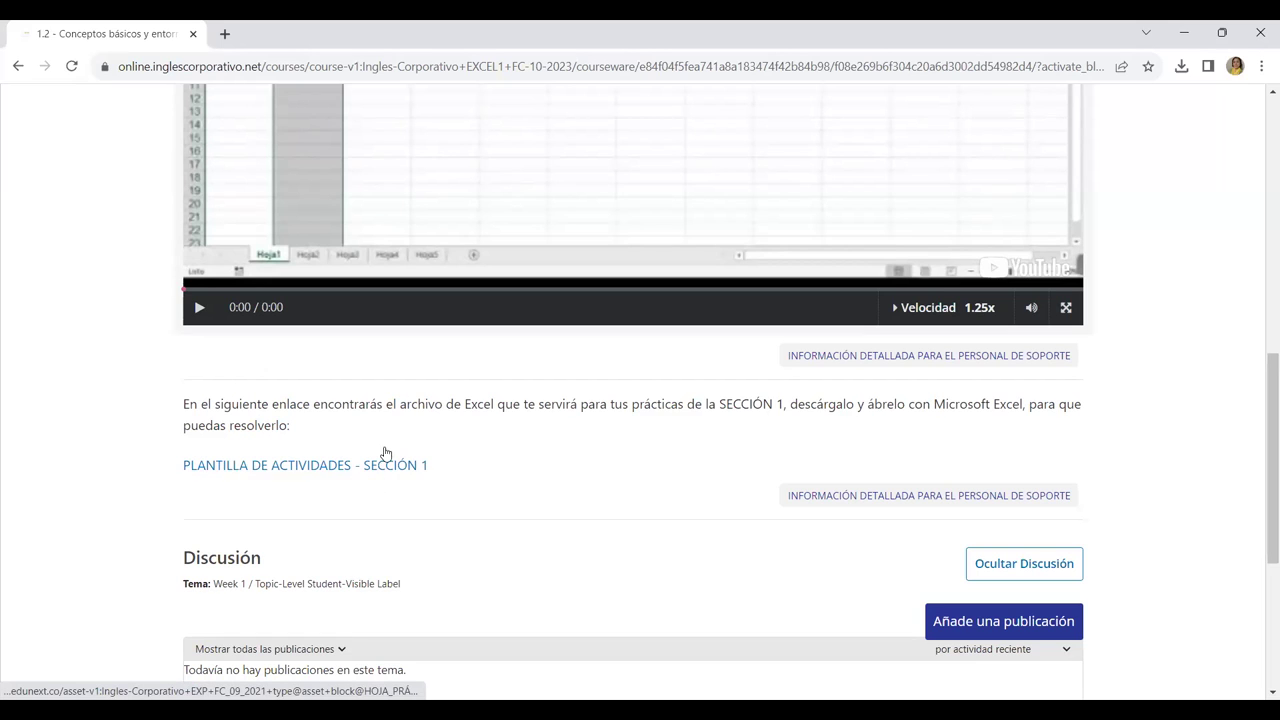
scroll(545, 458, up, 3)
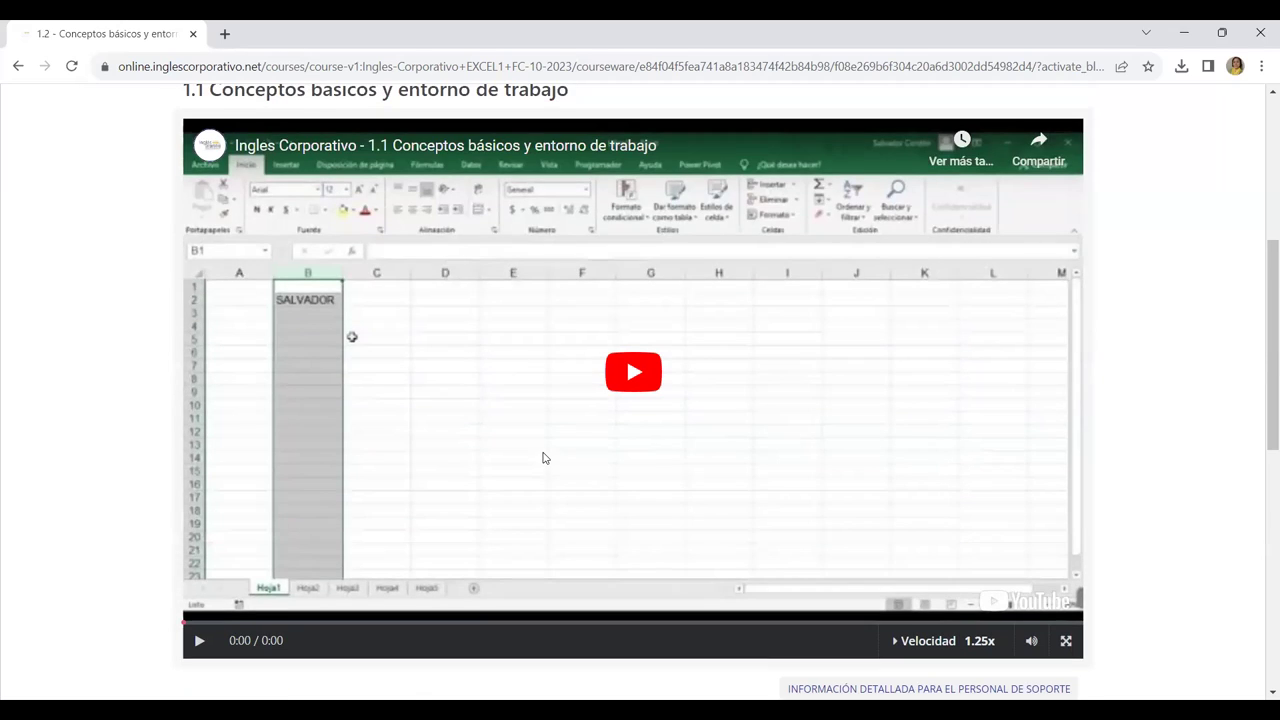
scroll(586, 451, up, 3)
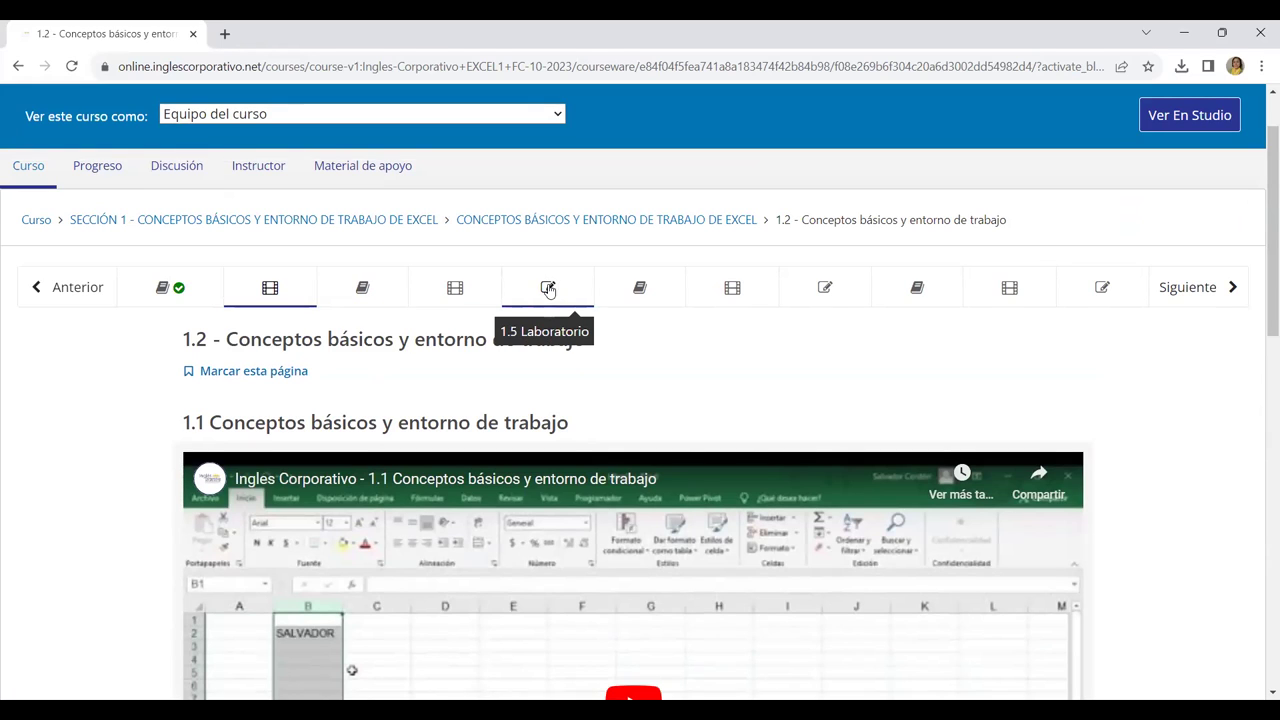
Open the 1.5 Laboratorio quiz (Laboratorio 1.1, 33 points) and review its questions
click(547, 290)
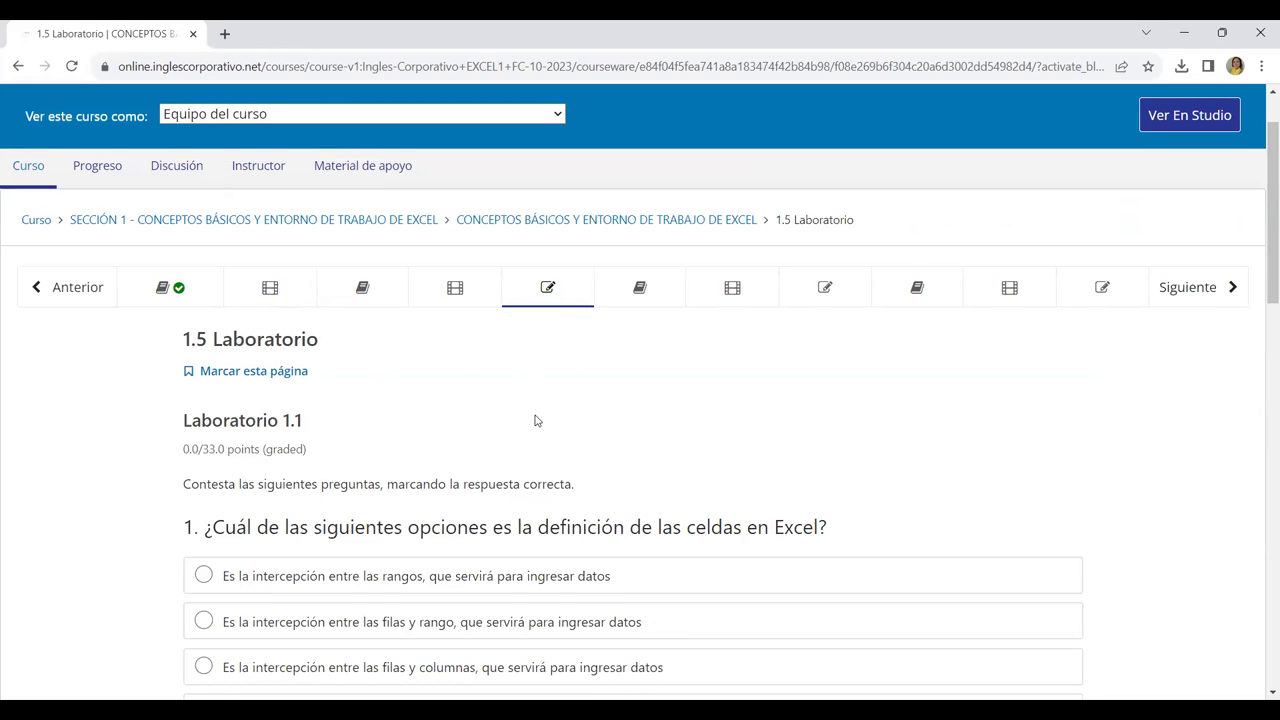
scroll(535, 421, down, 1)
scroll(281, 438, down, 1)
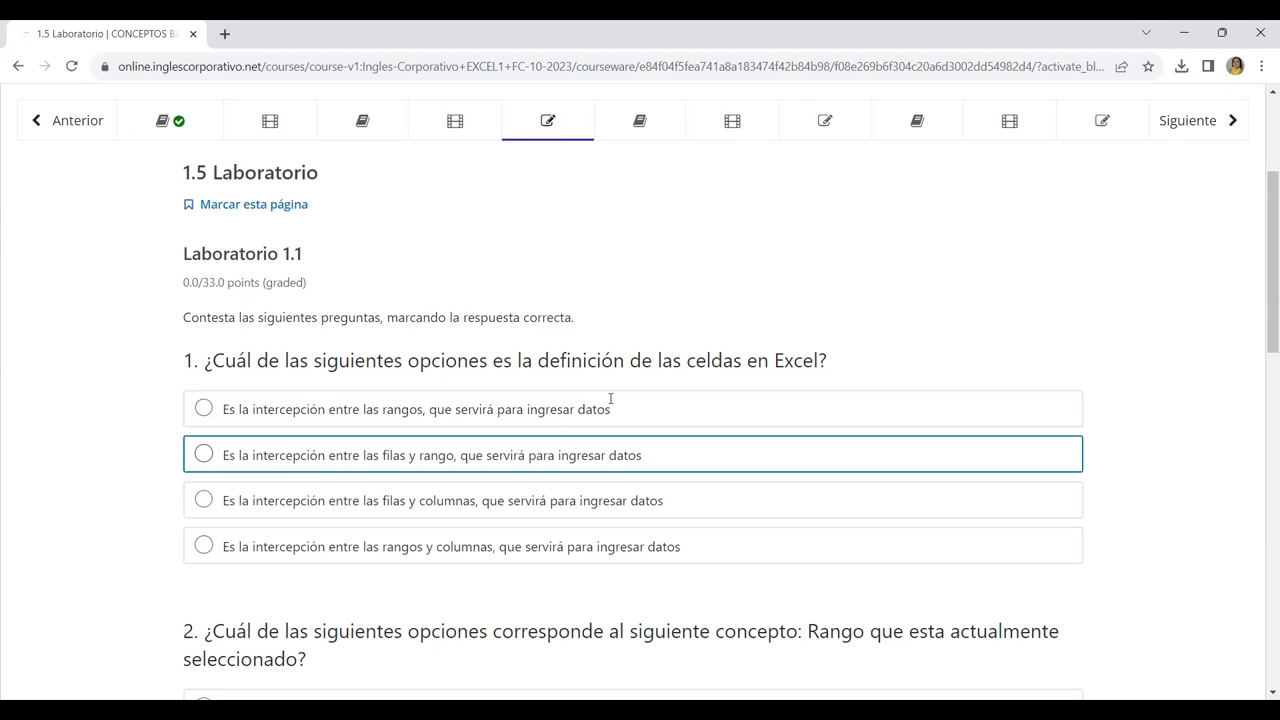
scroll(640, 486, down, 3)
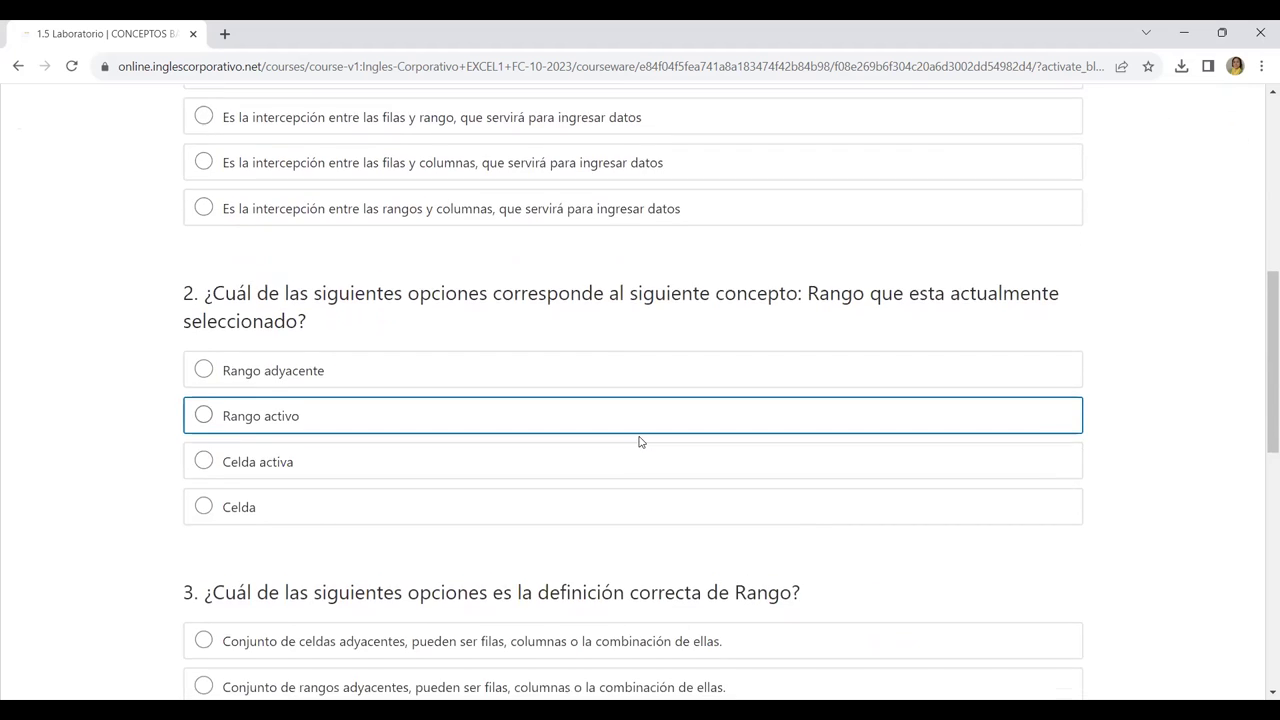
scroll(640, 442, down, 3)
scroll(640, 442, down, 3)
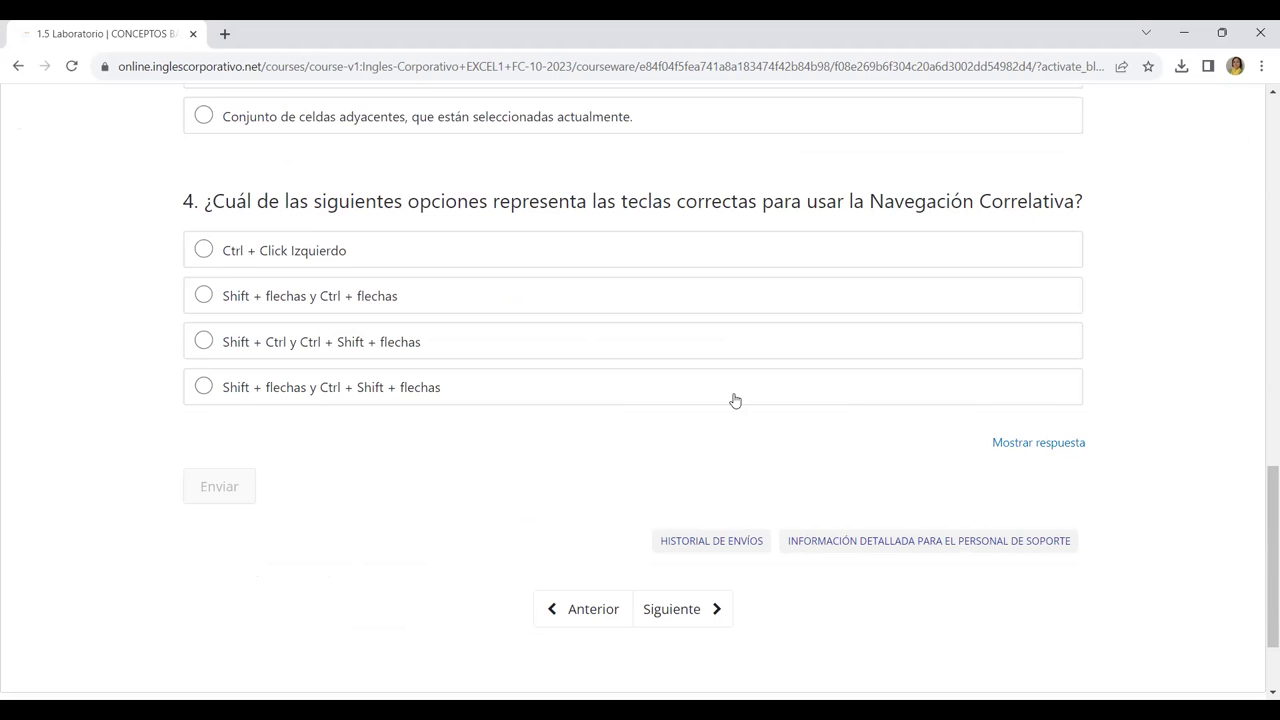
scroll(735, 400, up, 1)
scroll(725, 420, up, 1)
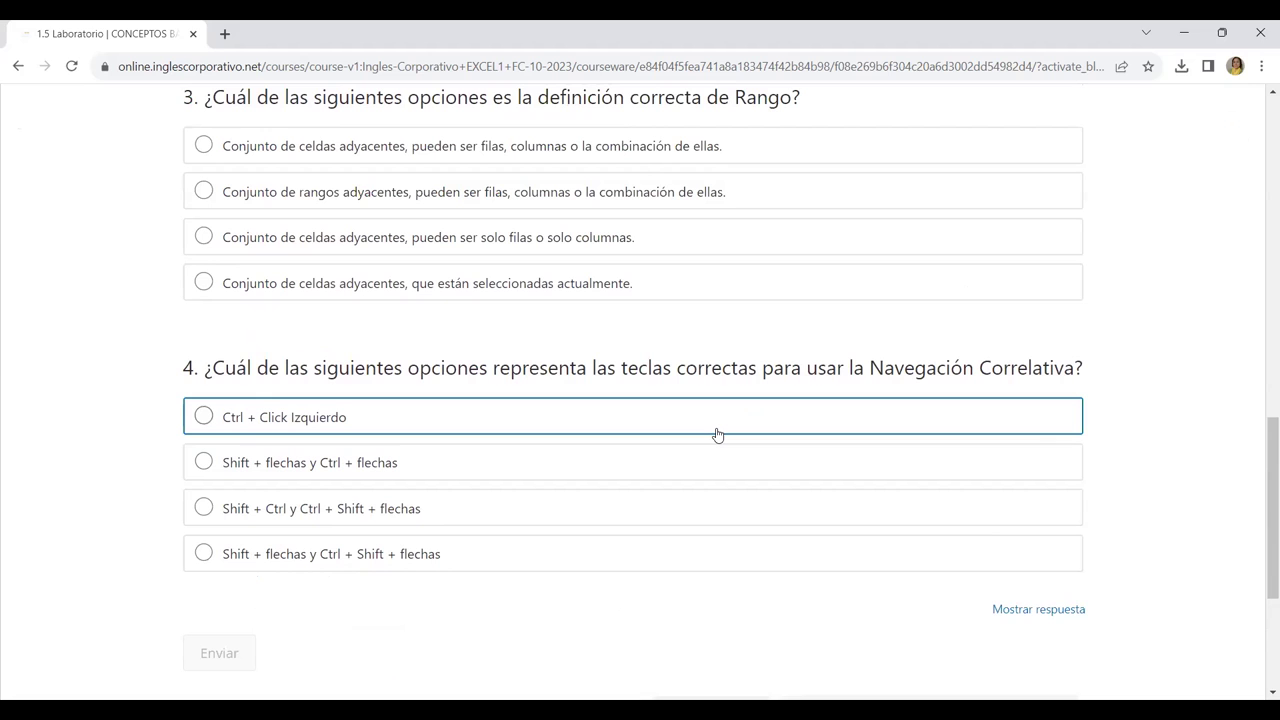
scroll(717, 434, up, 2)
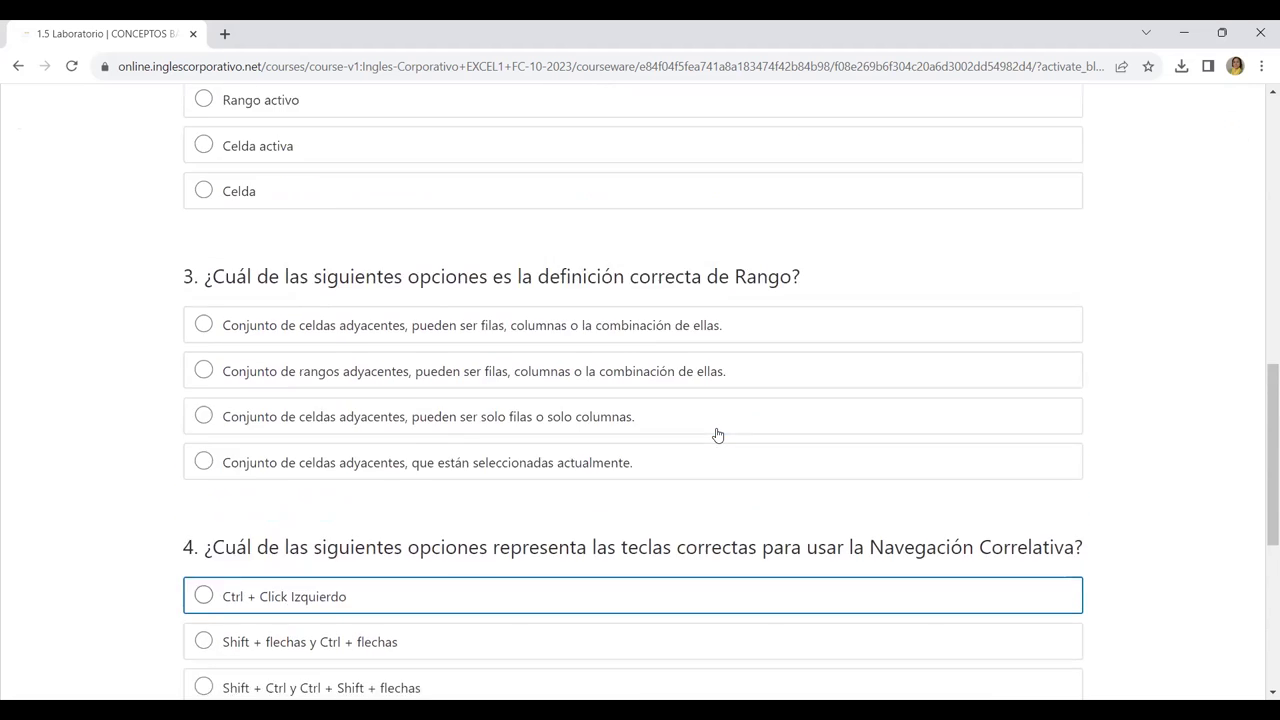
scroll(717, 434, up, 2)
scroll(717, 434, up, 3)
scroll(717, 434, up, 3)
scroll(717, 434, up, 1)
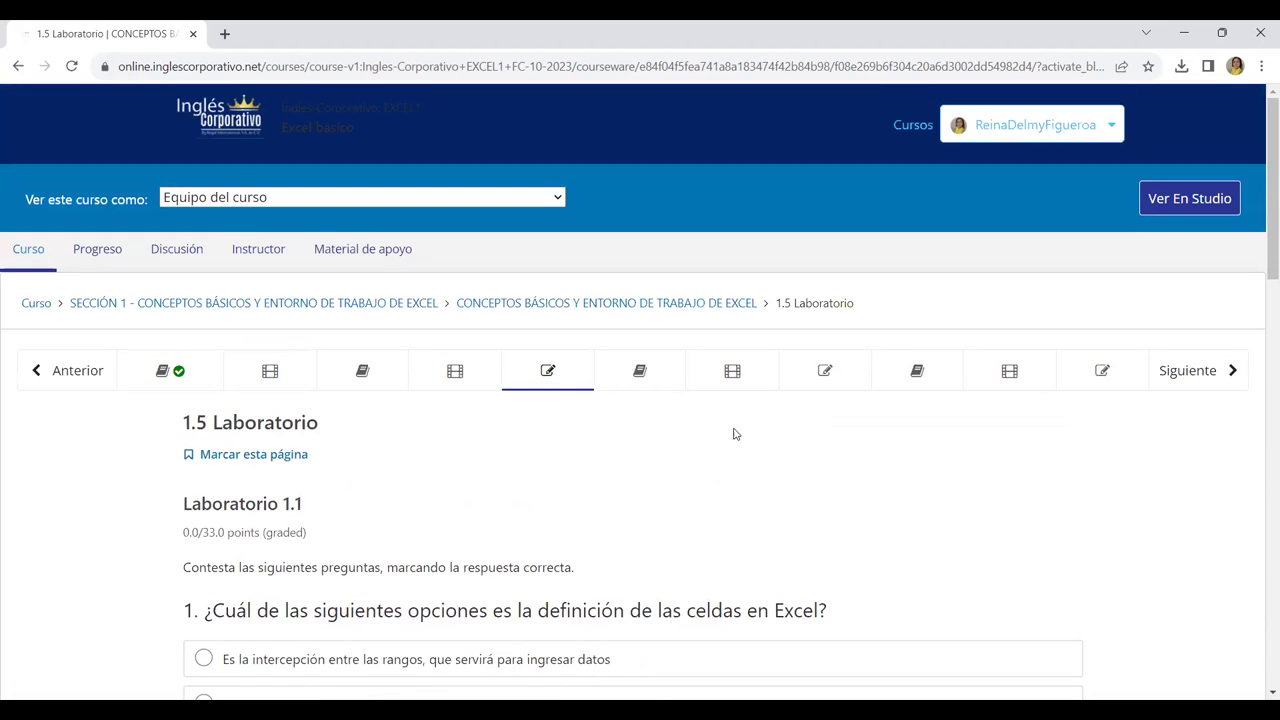
Open the 1.8 Laboratorio quiz (Laboratorio 1.2) and review its border and number-format questions
click(815, 375)
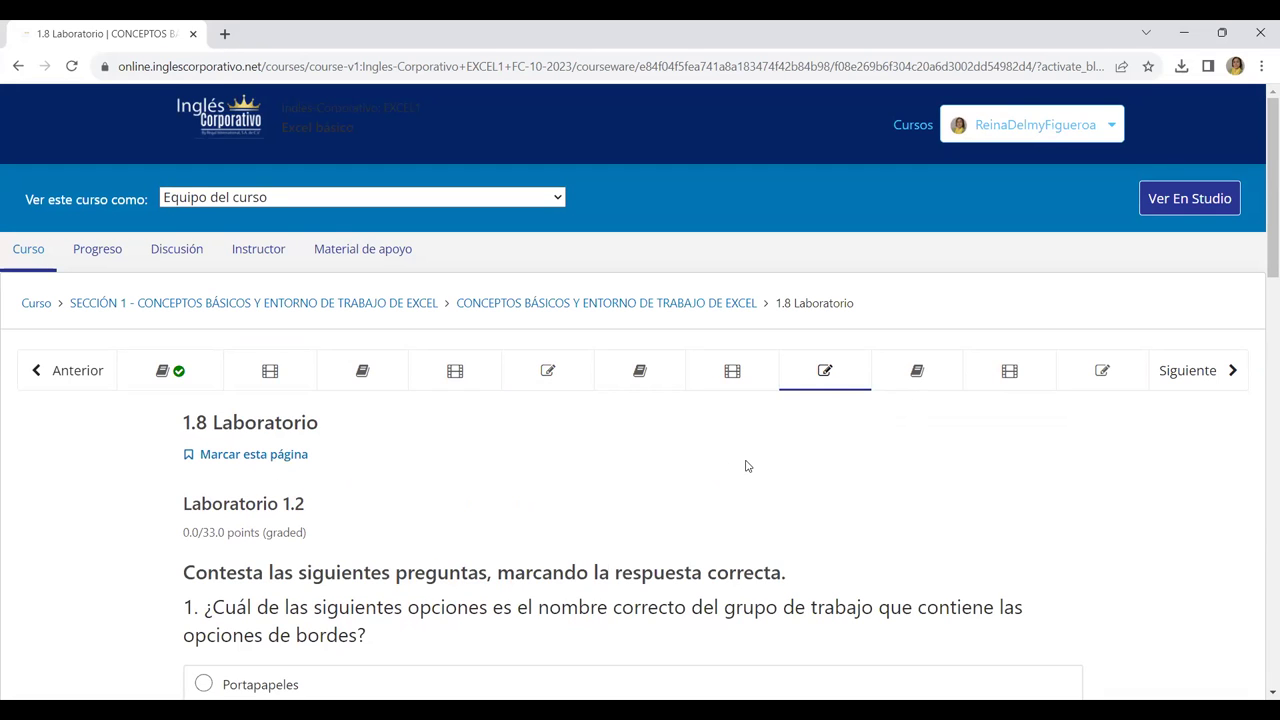
scroll(745, 466, down, 2)
scroll(613, 418, down, 3)
scroll(614, 420, down, 2)
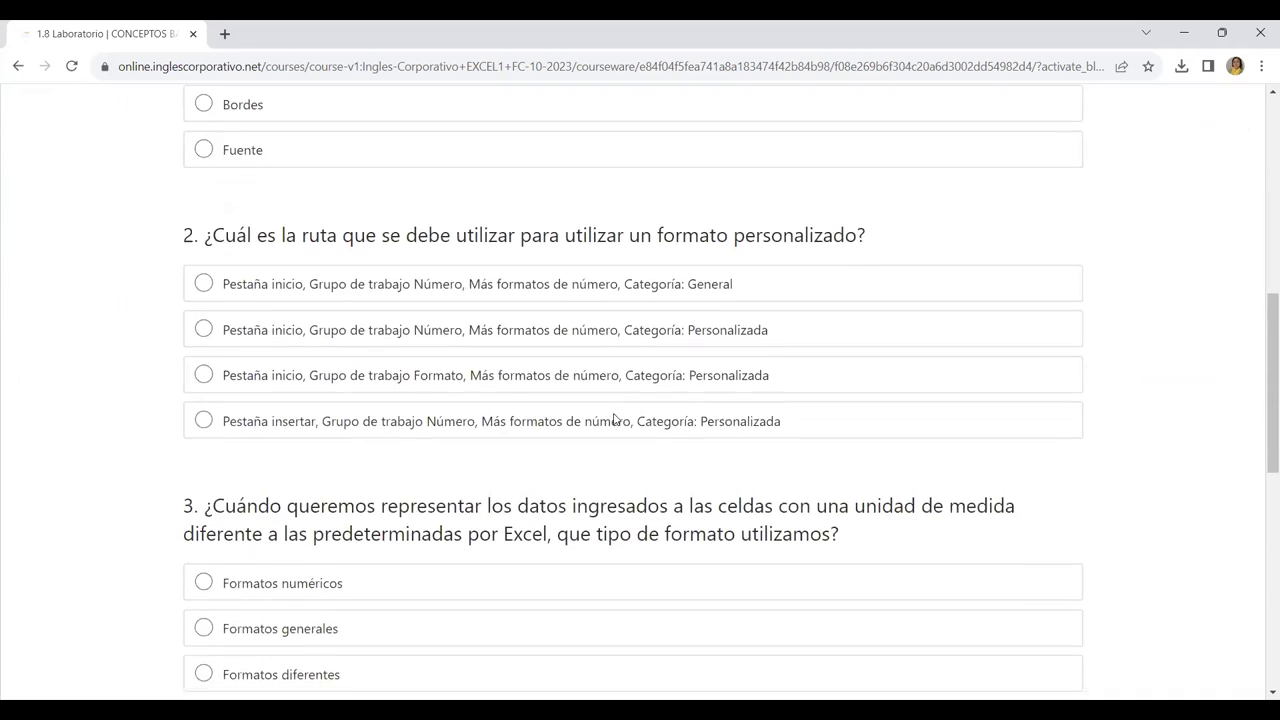
scroll(613, 418, down, 4)
scroll(613, 418, down, 2)
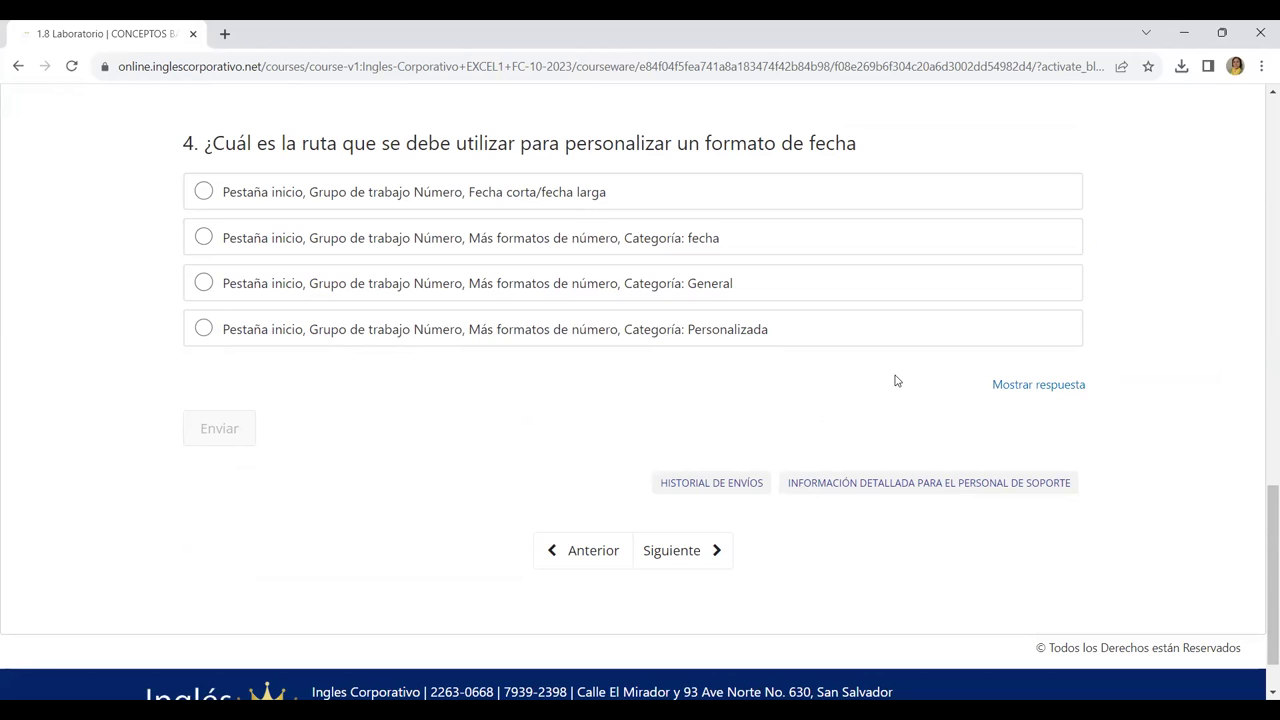
scroll(897, 380, up, 1)
scroll(897, 380, up, 2)
scroll(897, 380, up, 3)
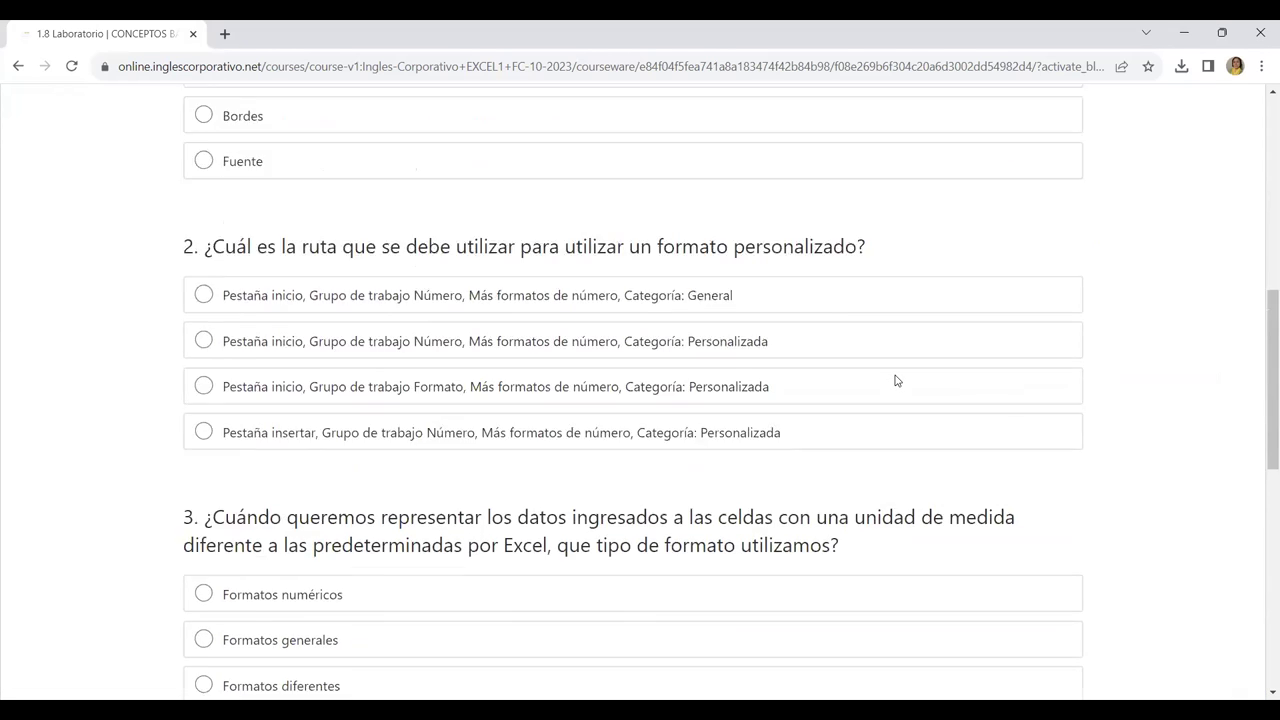
scroll(897, 380, up, 3)
scroll(897, 380, up, 1)
scroll(897, 380, up, 3)
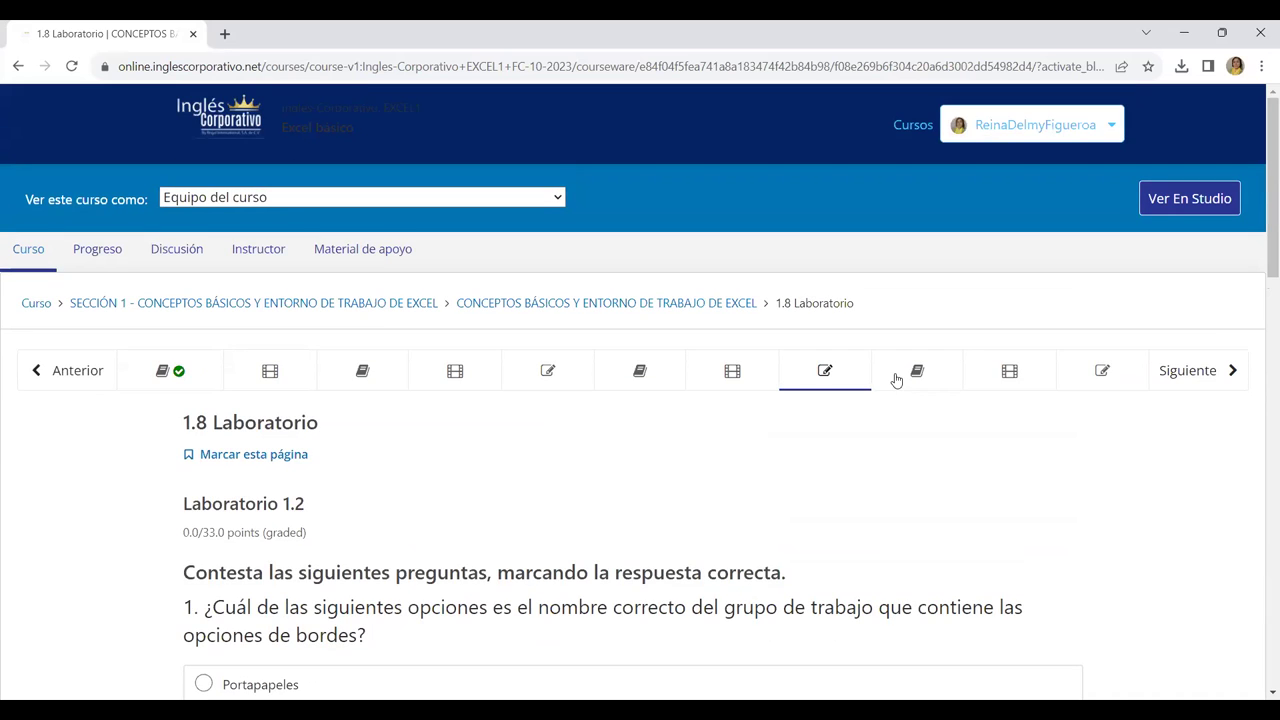
click(1102, 372)
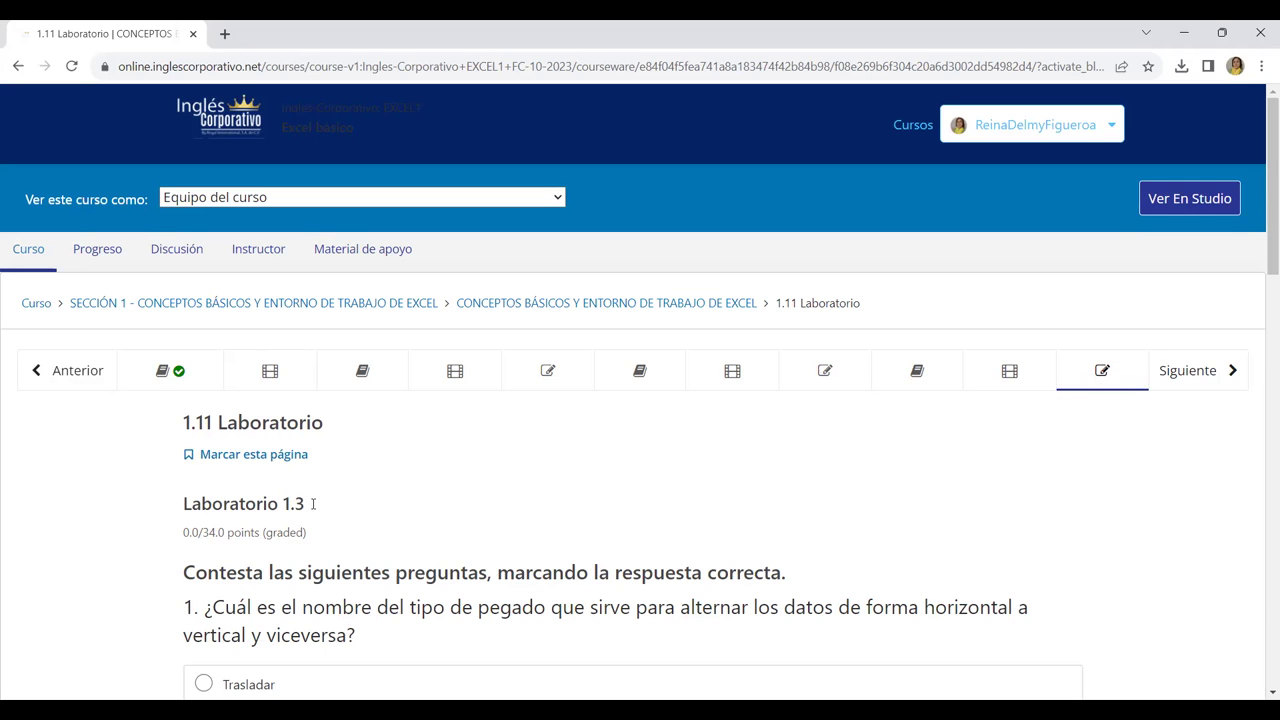
scroll(527, 476, down, 5)
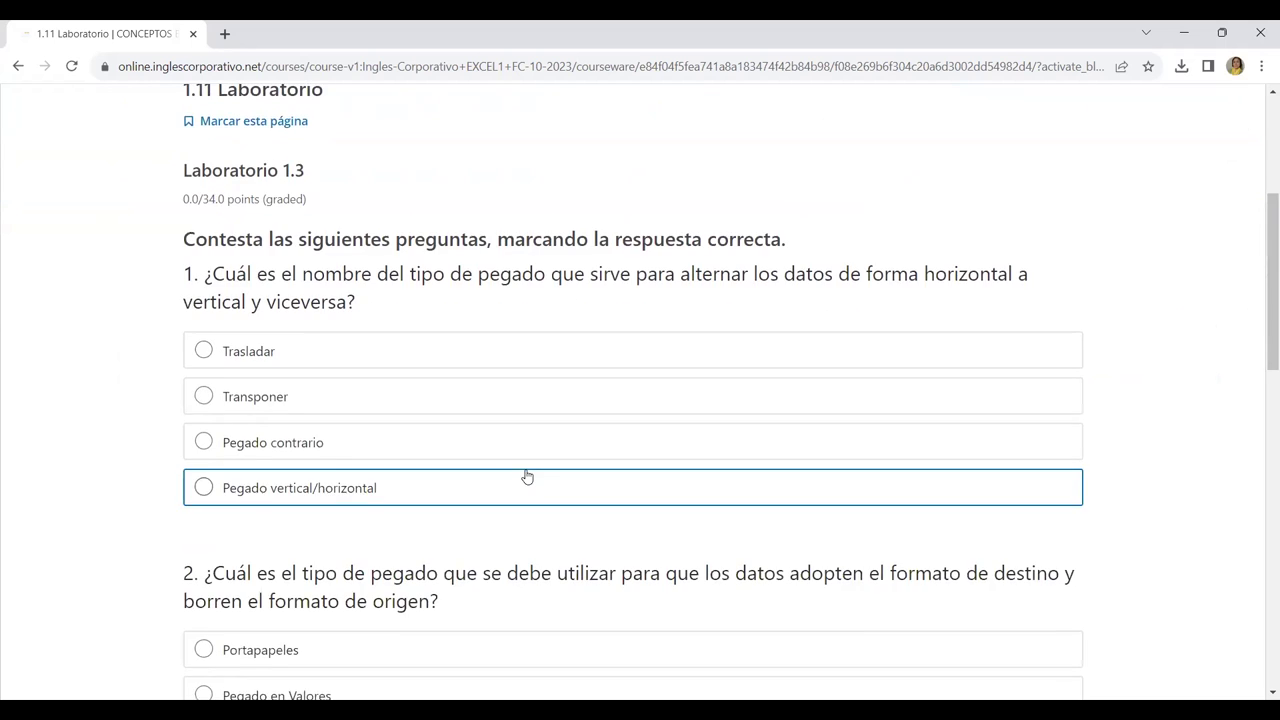
scroll(527, 476, down, 2)
scroll(526, 468, down, 4)
scroll(526, 468, down, 2)
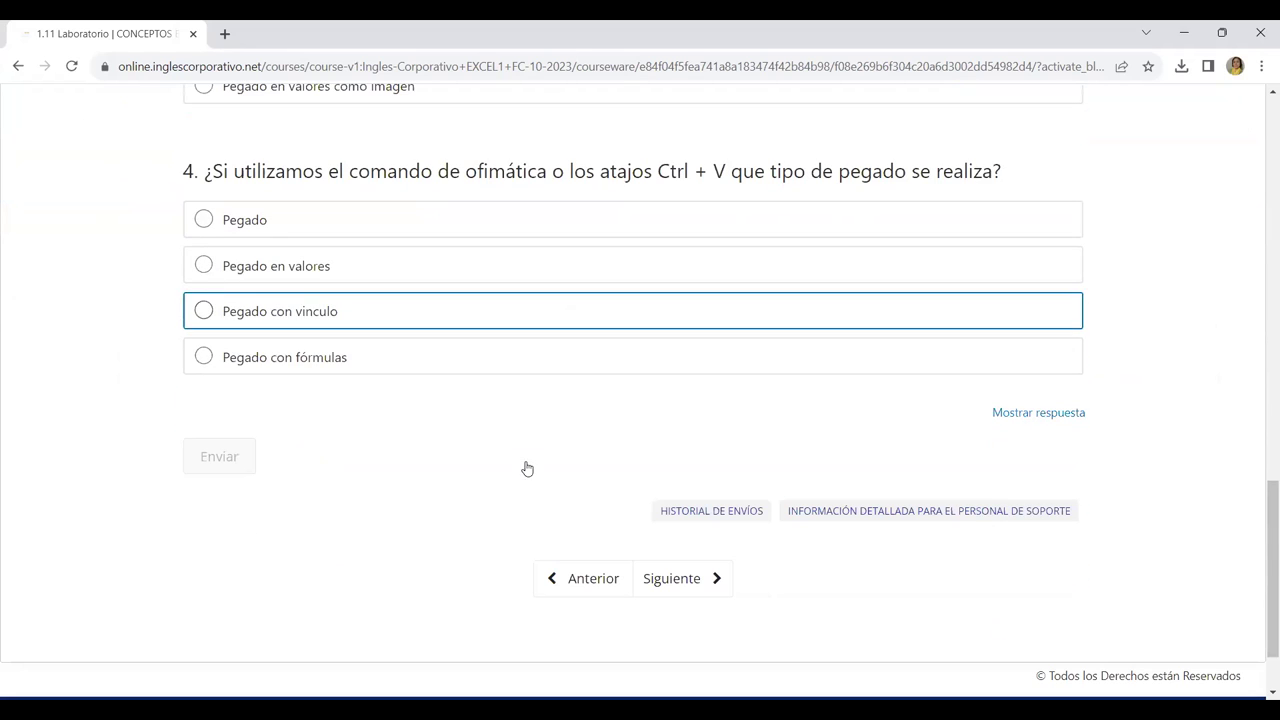
scroll(617, 472, up, 4)
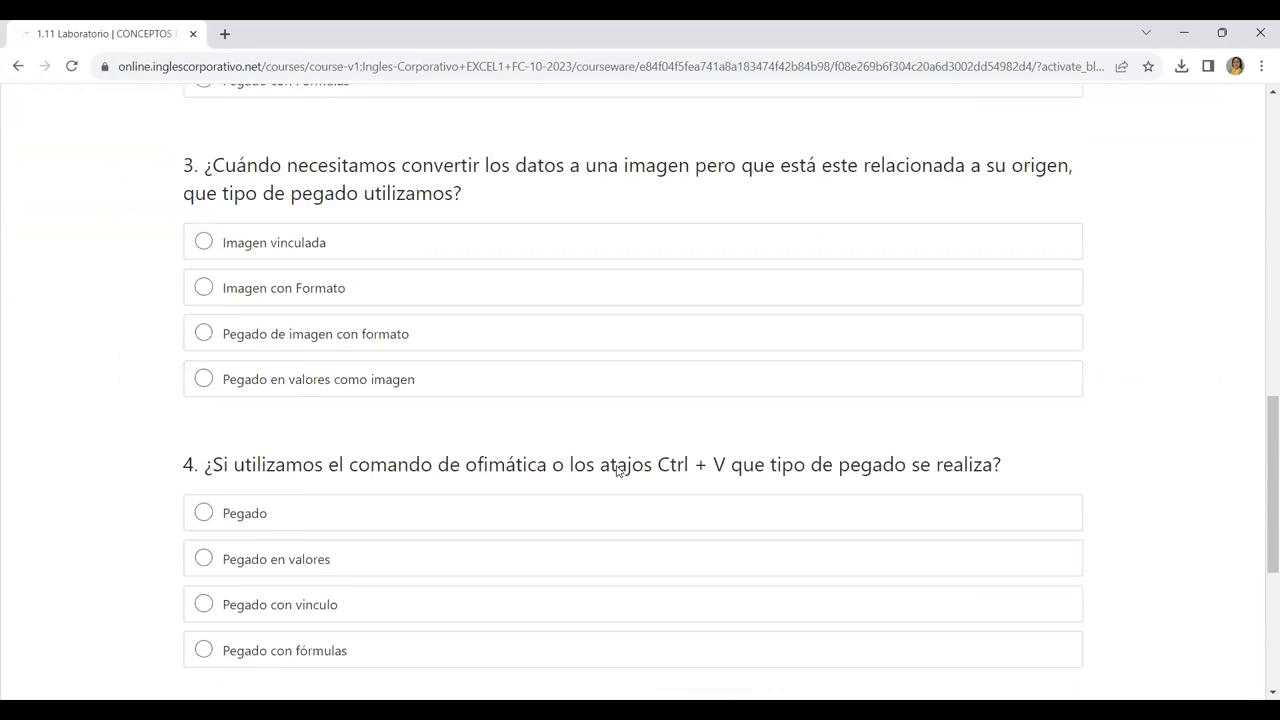
scroll(617, 472, up, 6)
scroll(617, 472, up, 3)
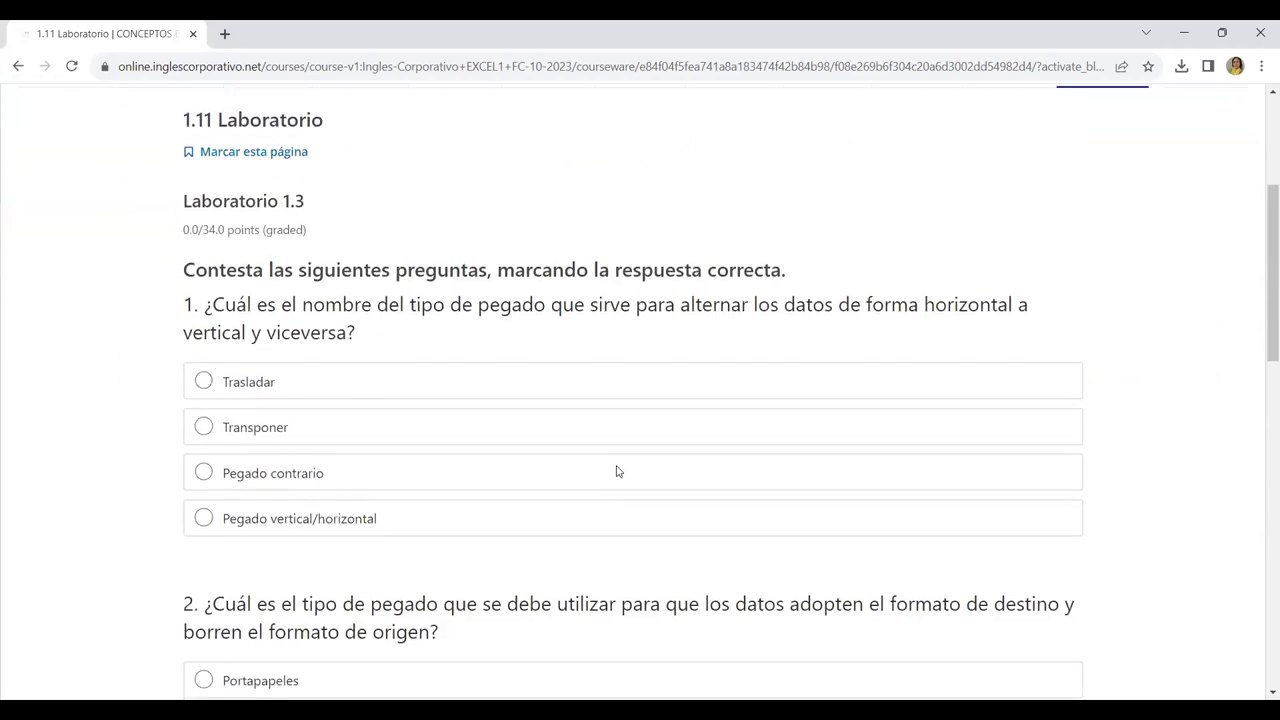
scroll(617, 472, up, 1)
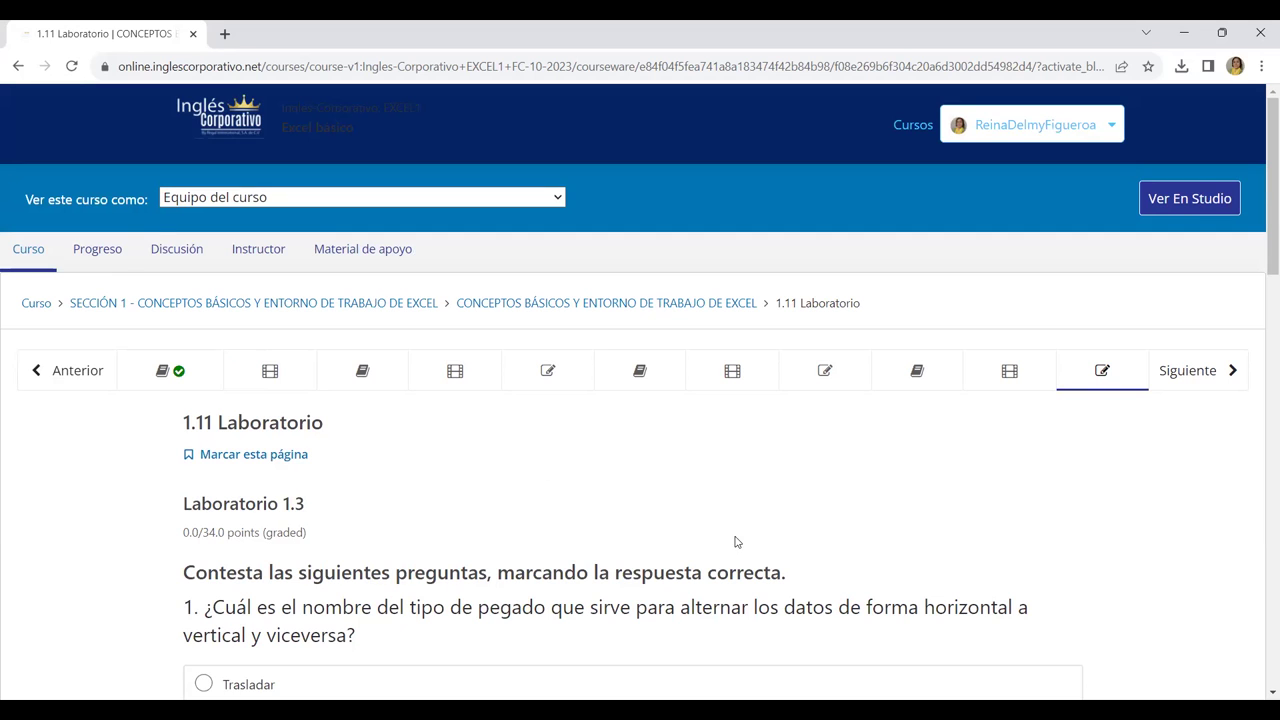
scroll(752, 550, down, 2)
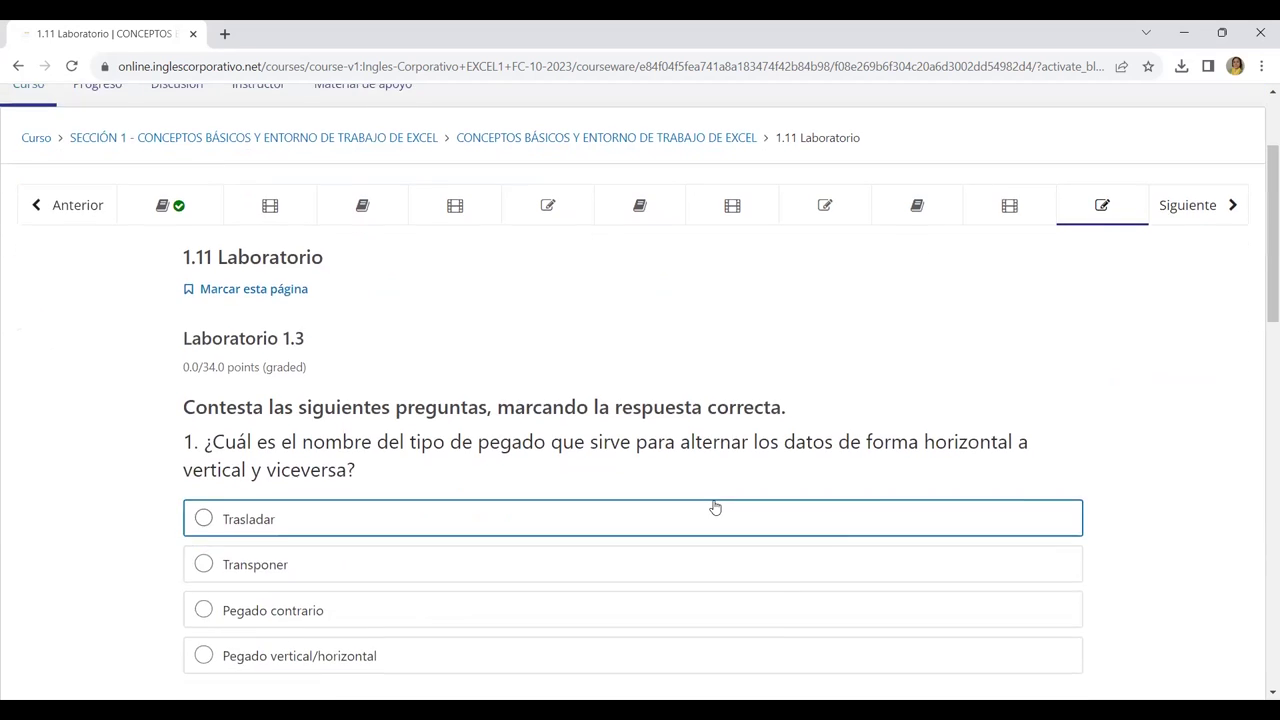
scroll(720, 510, up, 2)
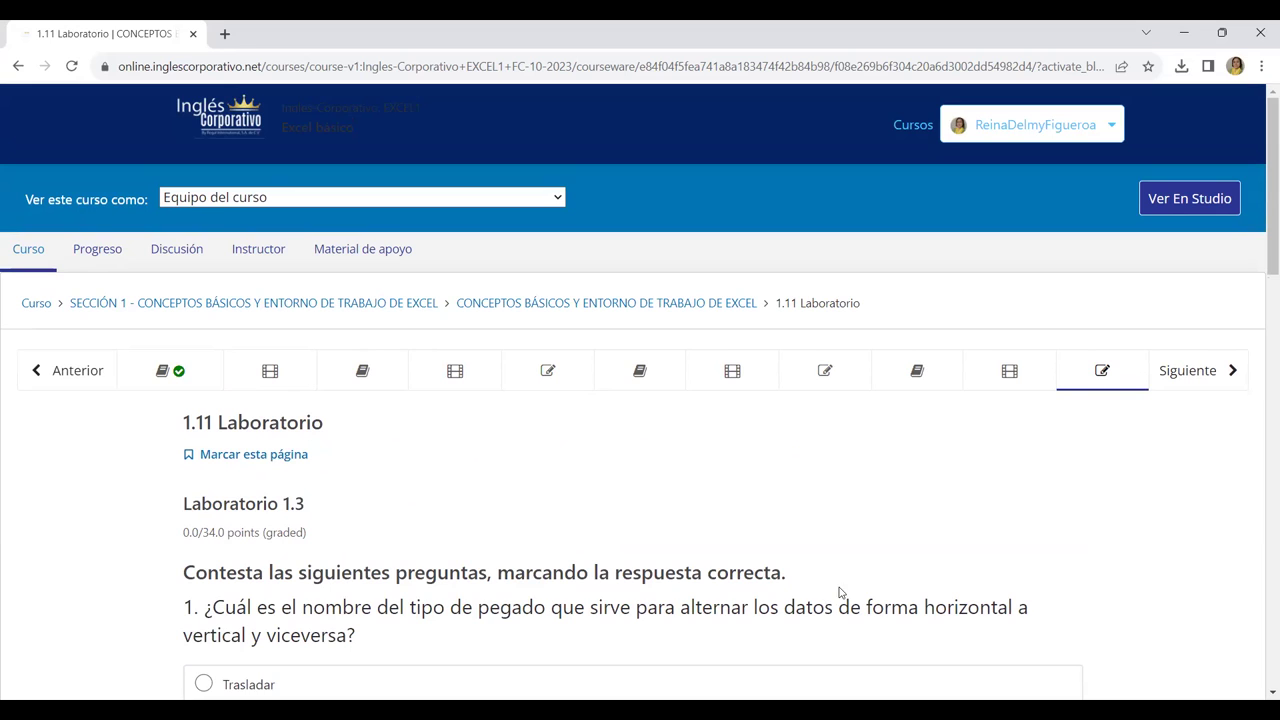
Read the 1.9 Opciones de pegado explanation, then continue to lesson 1.10 Portapapeles
click(922, 376)
scroll(922, 415, down, 1)
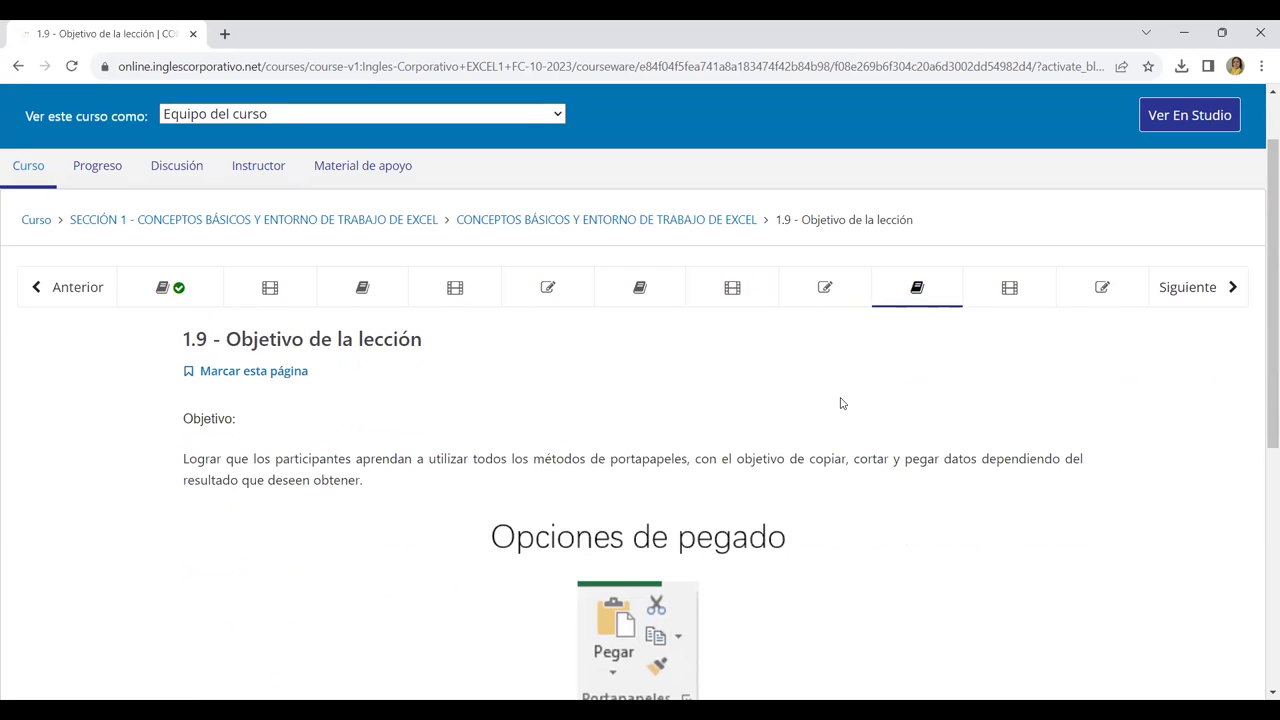
scroll(640, 480, down, 1)
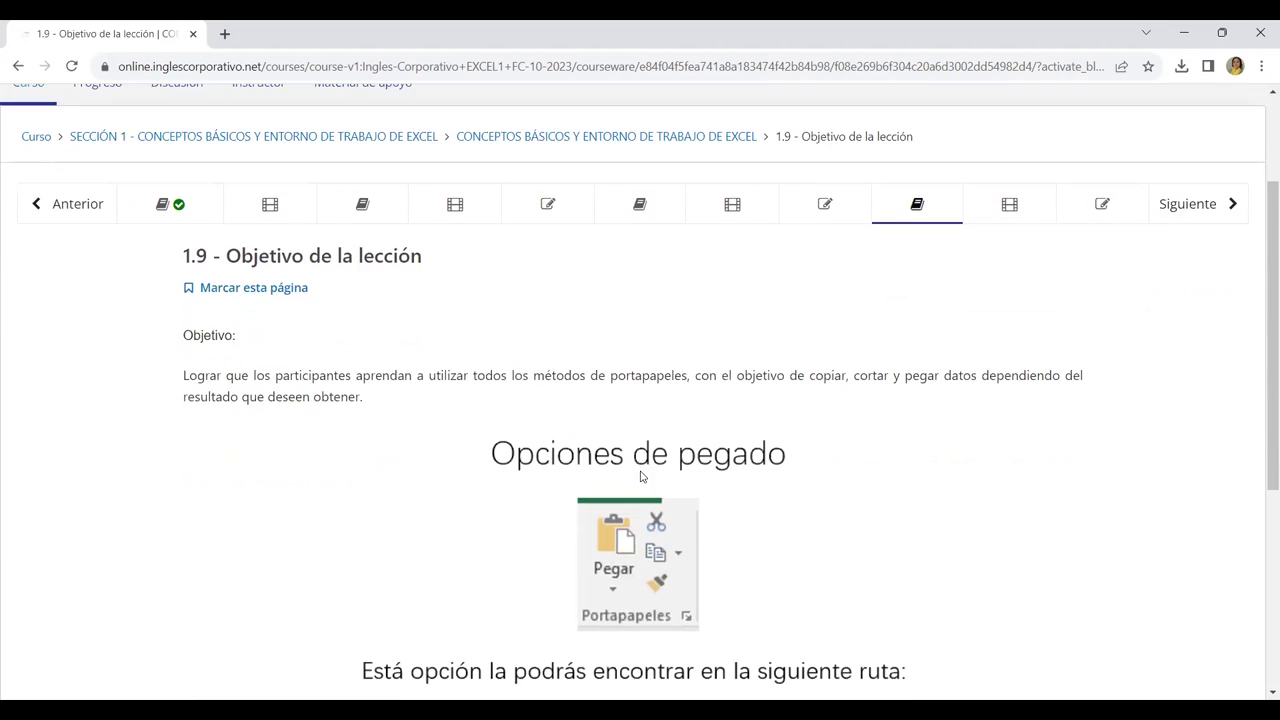
scroll(805, 400, down, 2)
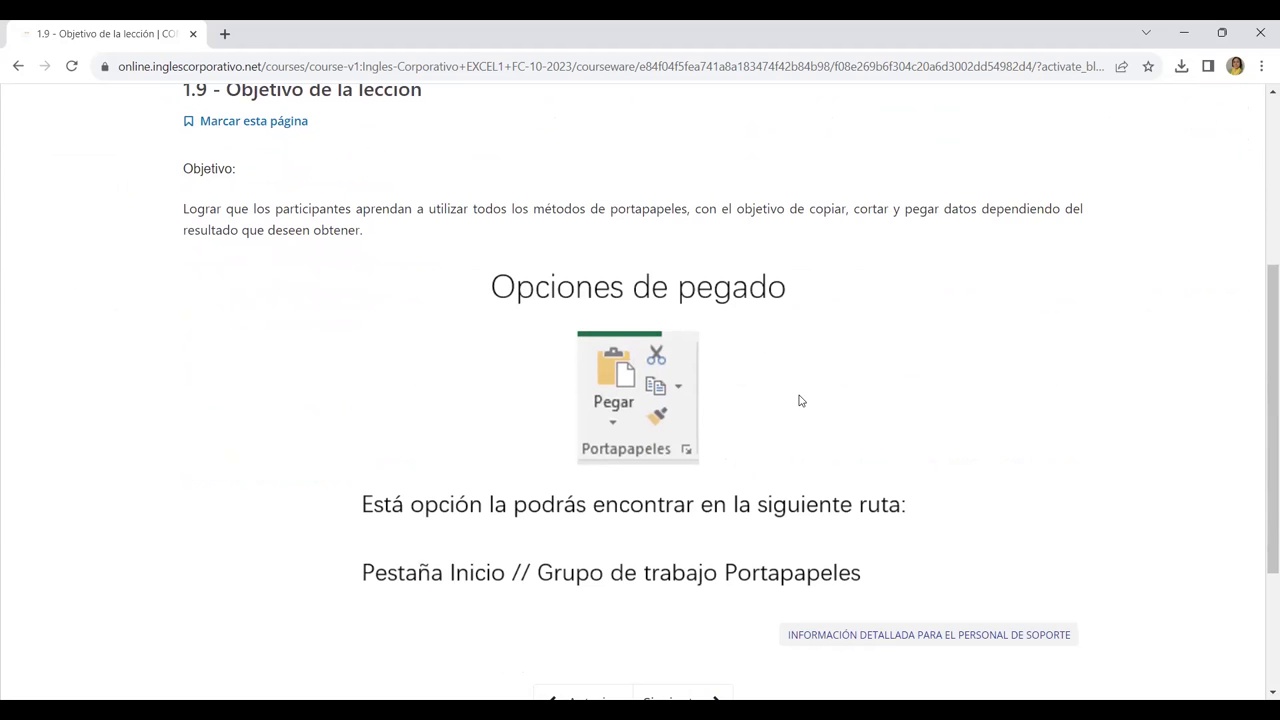
scroll(799, 400, down, 1)
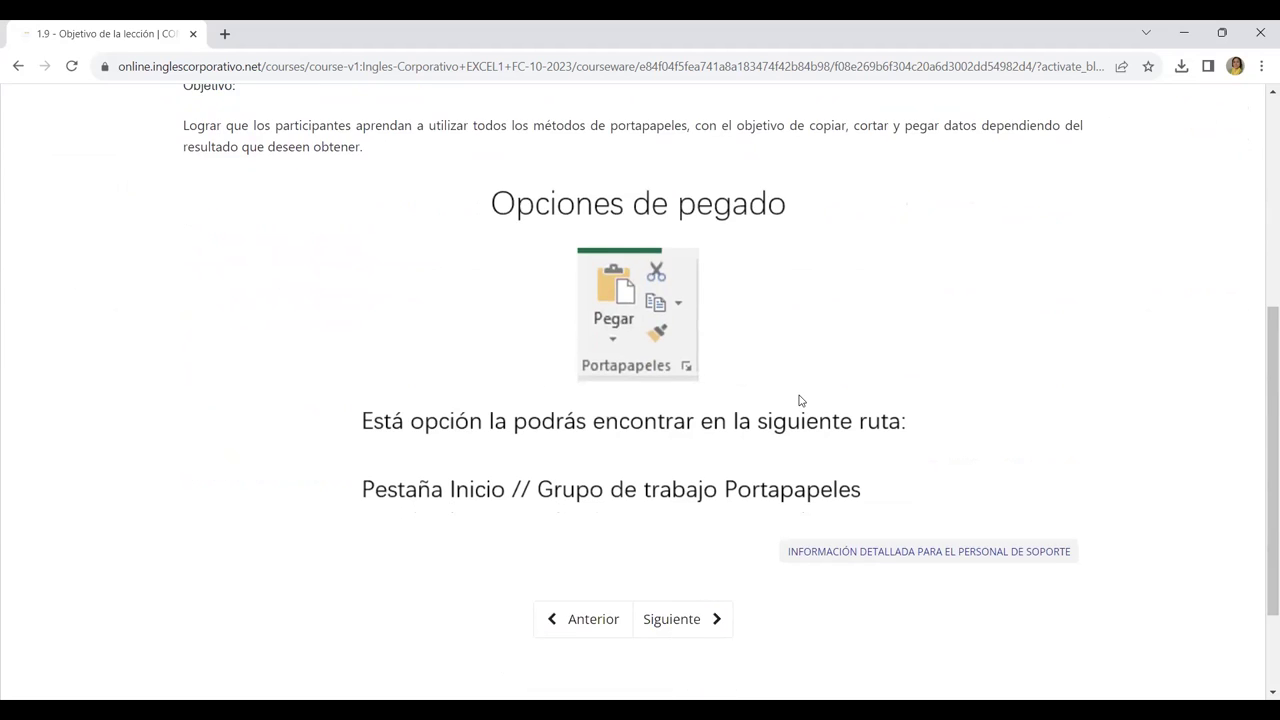
scroll(799, 400, up, 1)
scroll(799, 400, up, 1)
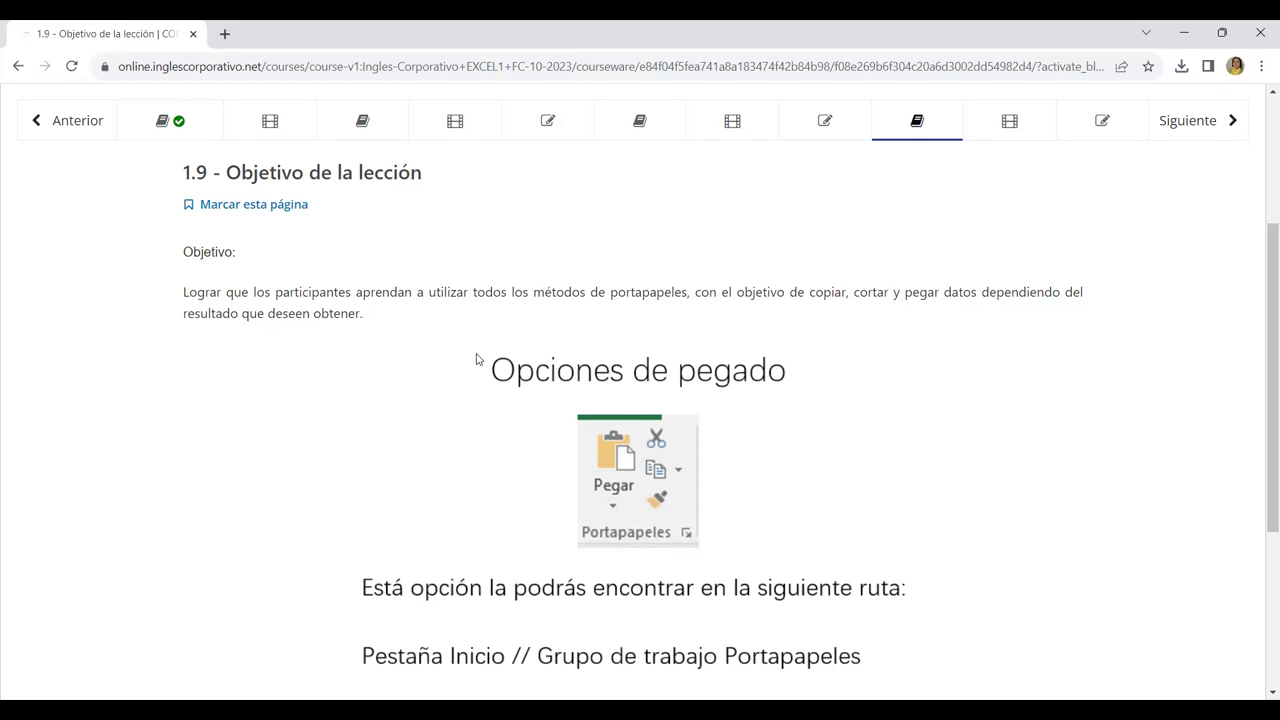
scroll(500, 423, down, 2)
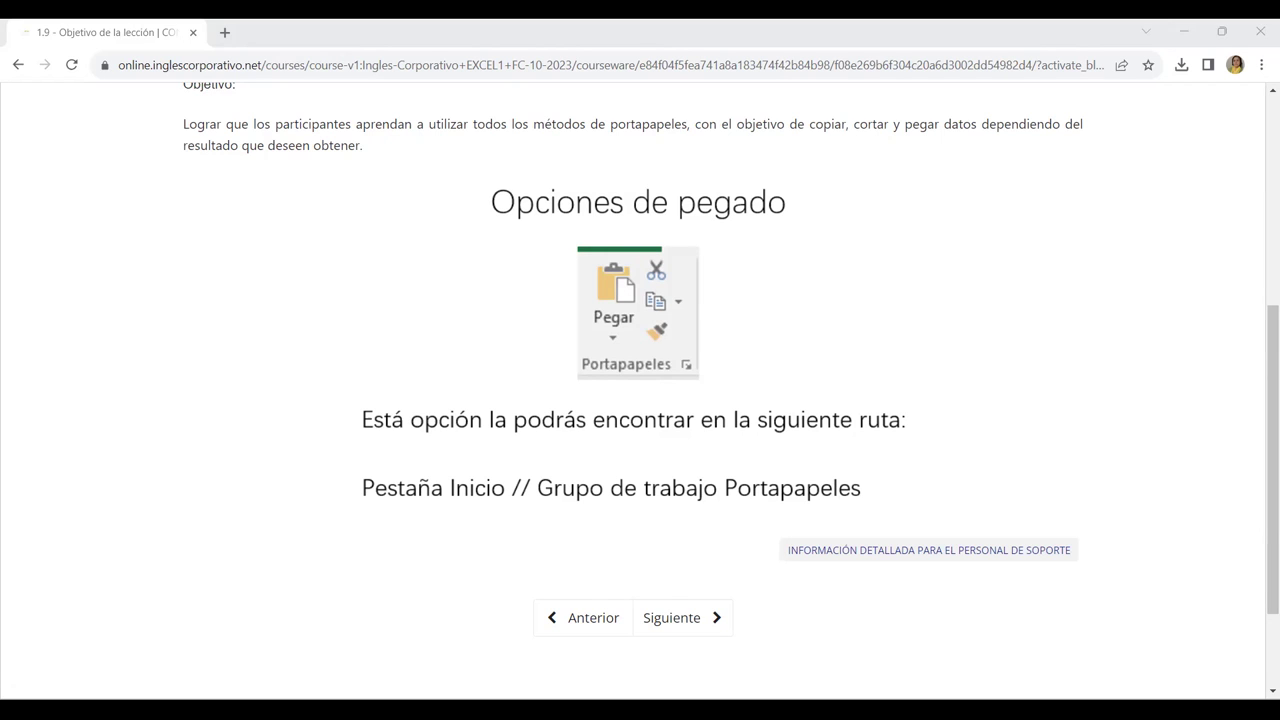
click(714, 618)
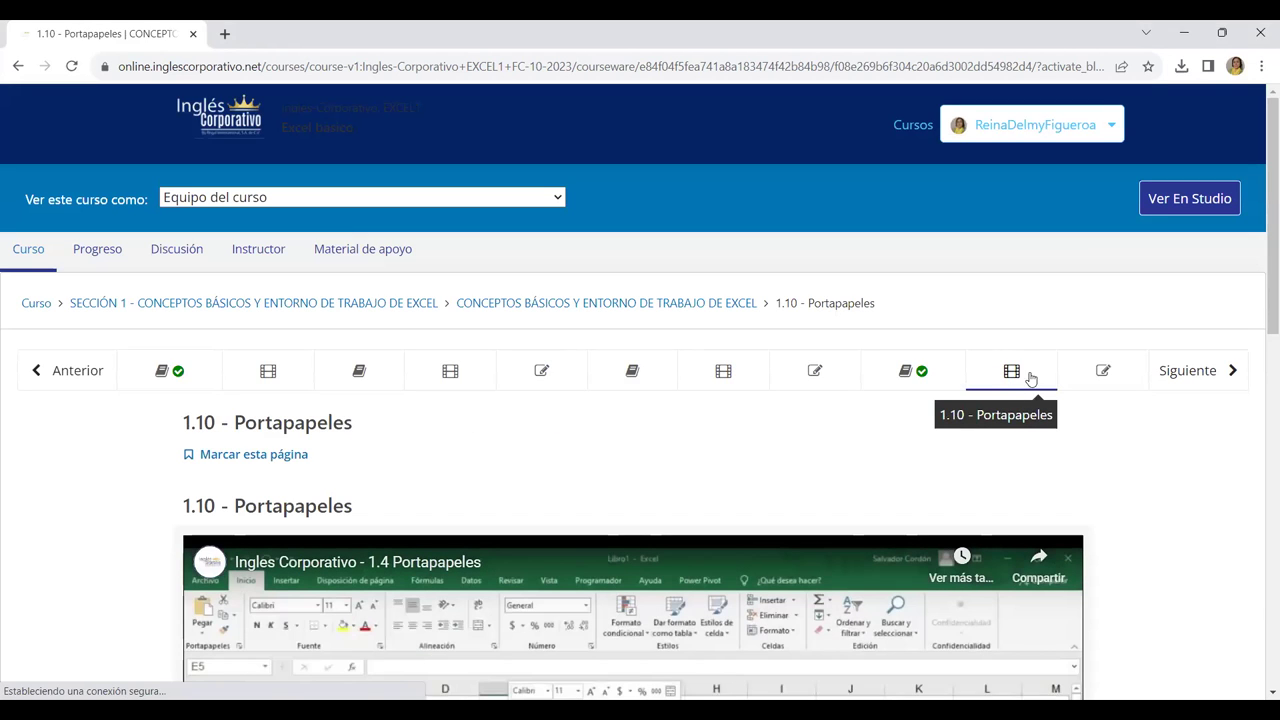
Scroll down to the Ingles Corporativo - 1.4 Portapapeles lesson video player
scroll(936, 310, down, 3)
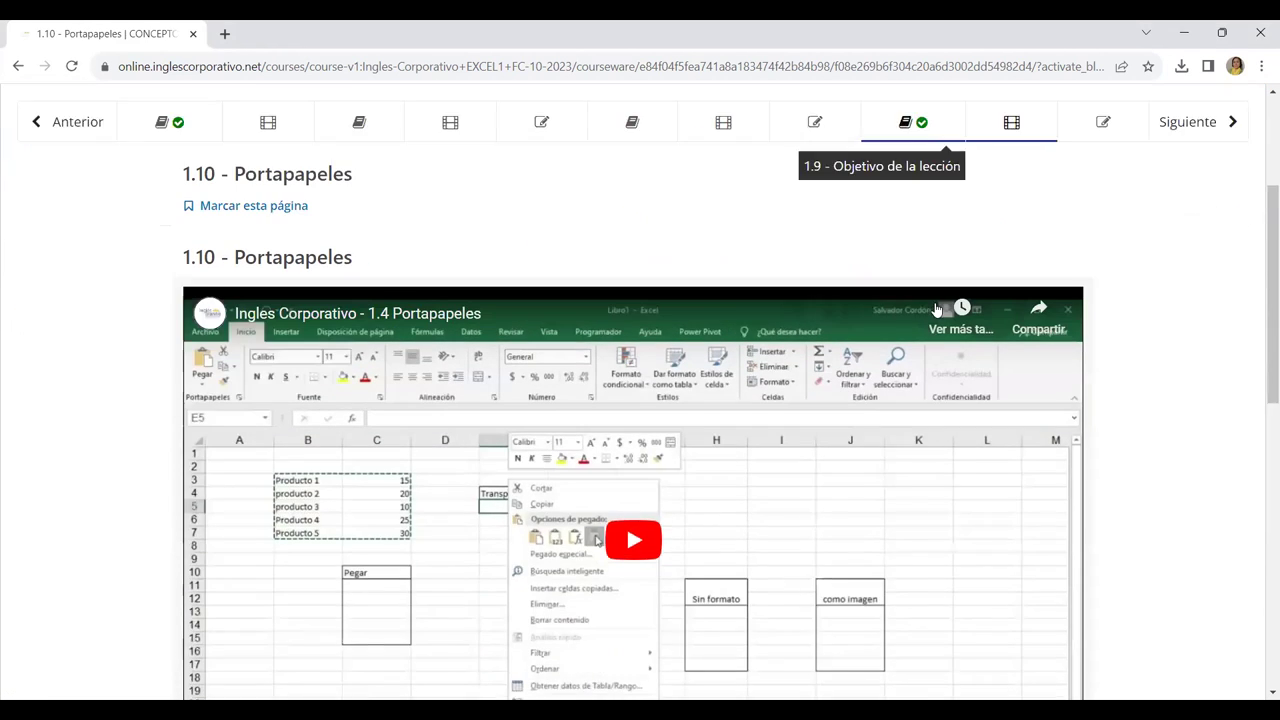
scroll(930, 330, down, 1)
scroll(586, 426, down, 1)
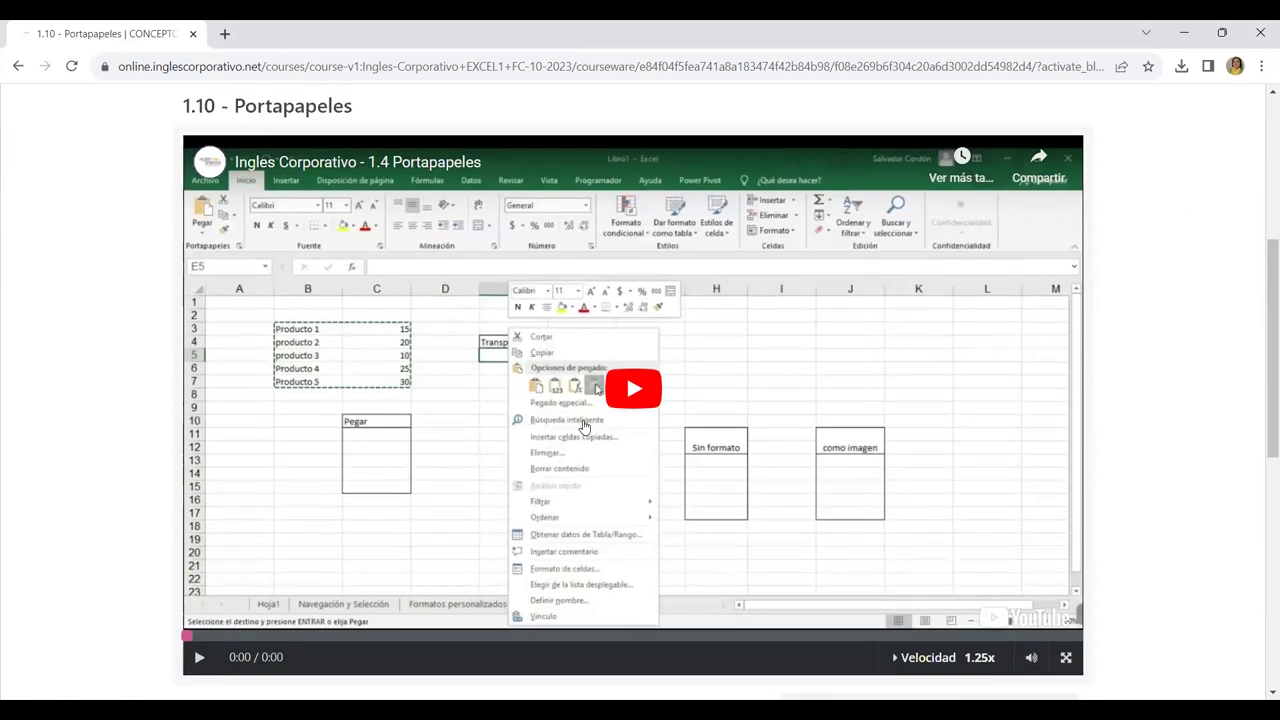
scroll(585, 427, down, 2)
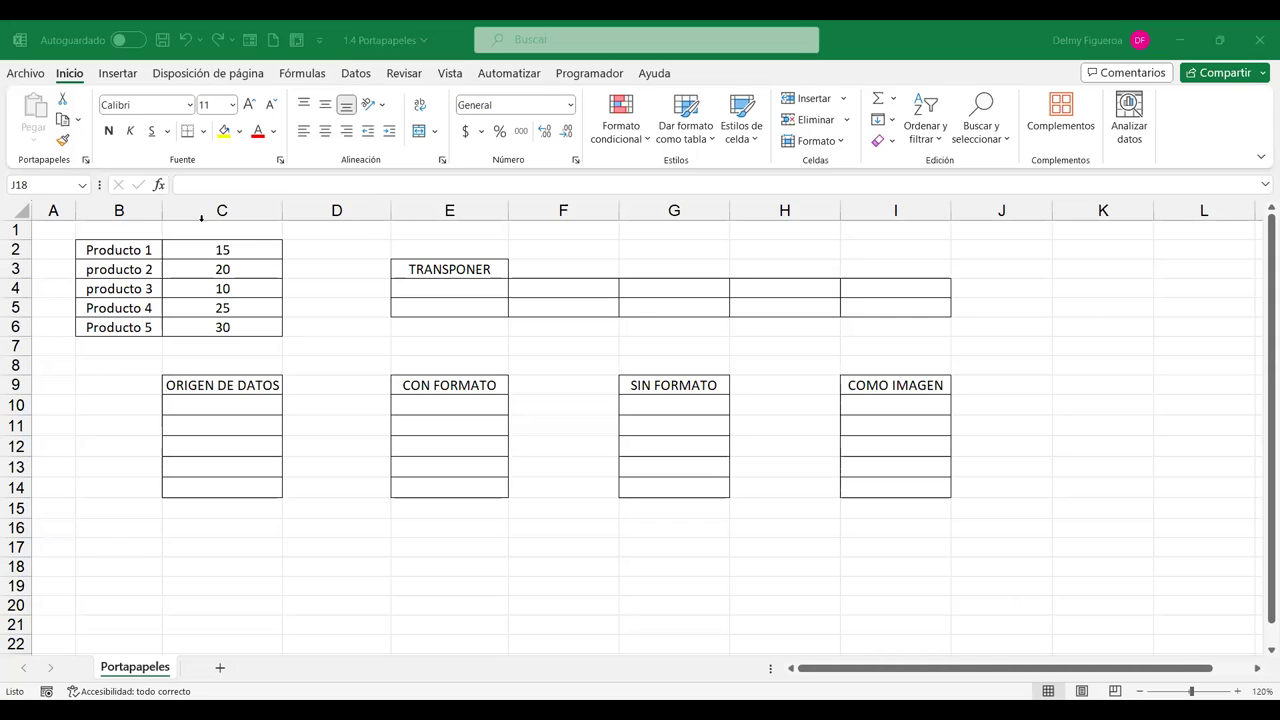
drag(220, 251, 222, 328)
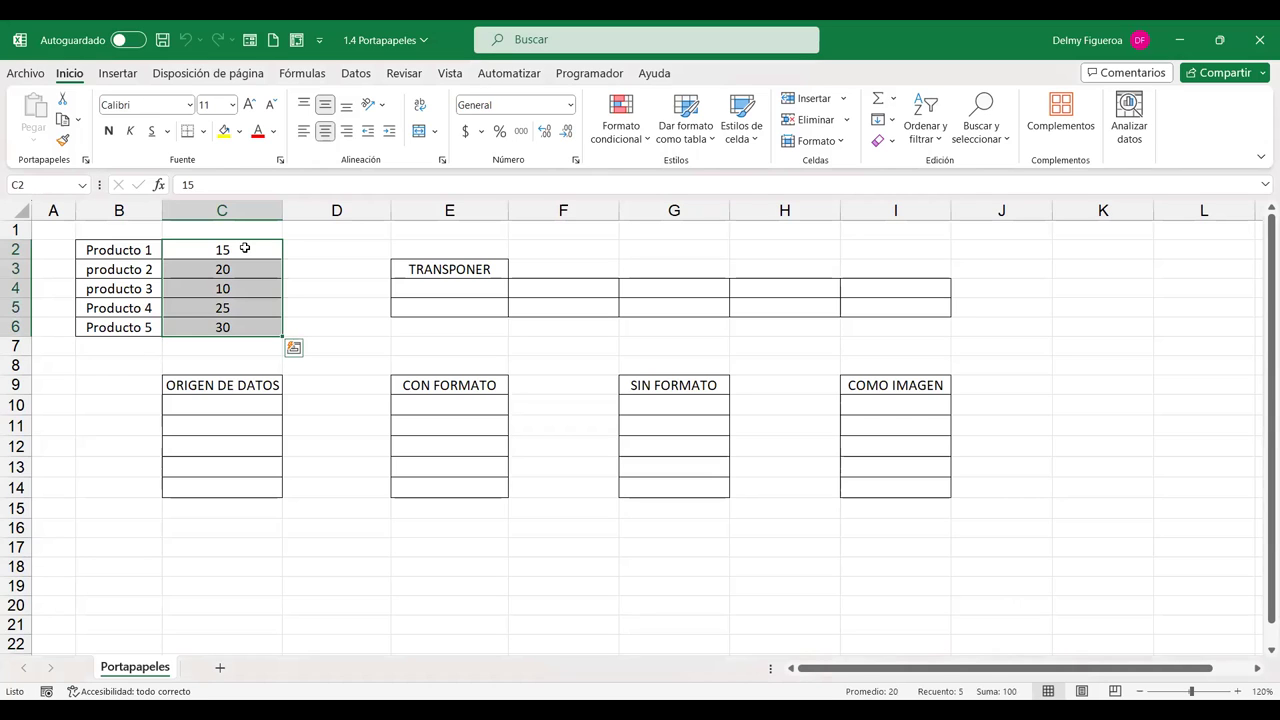
drag(244, 248, 247, 324)
click(228, 250)
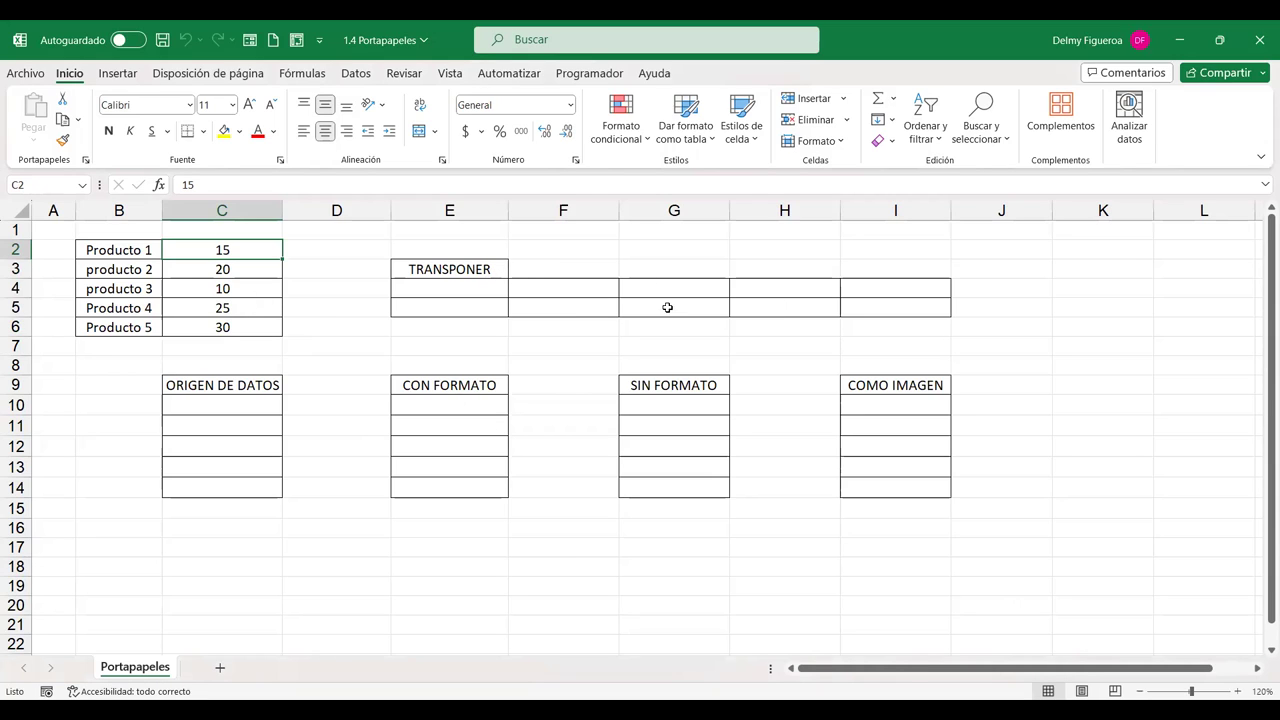
click(470, 284)
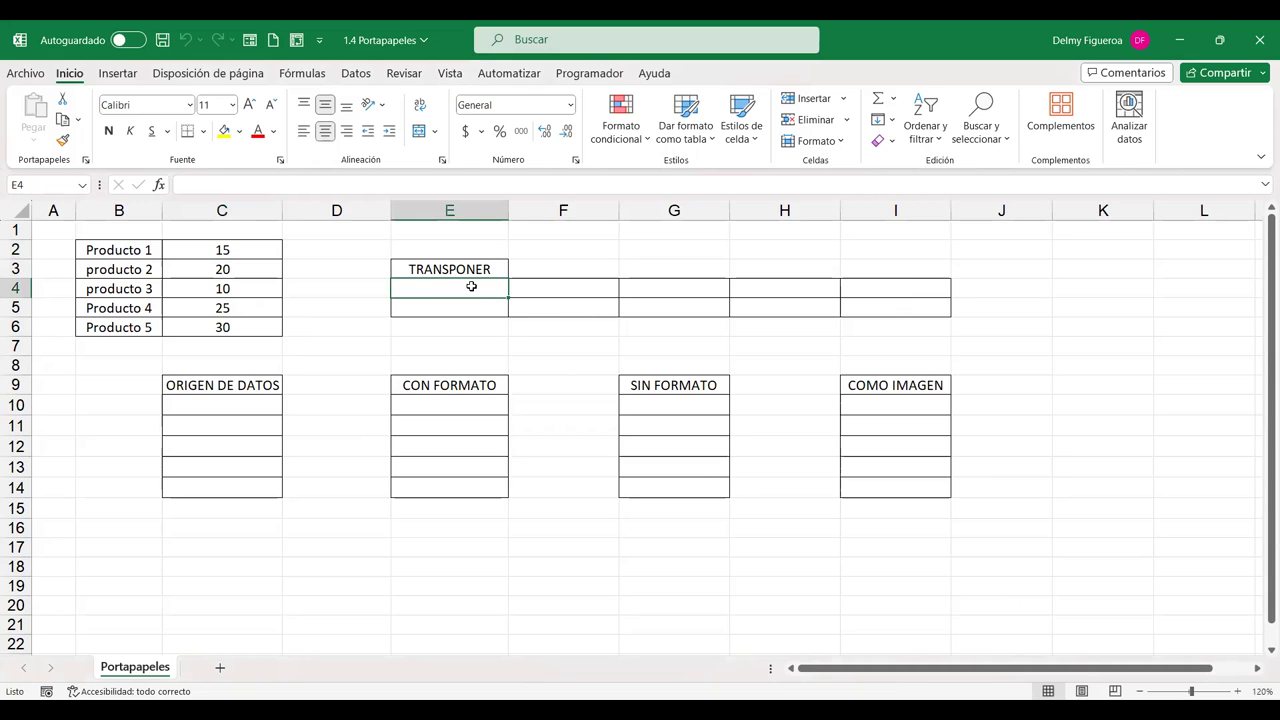
click(226, 386)
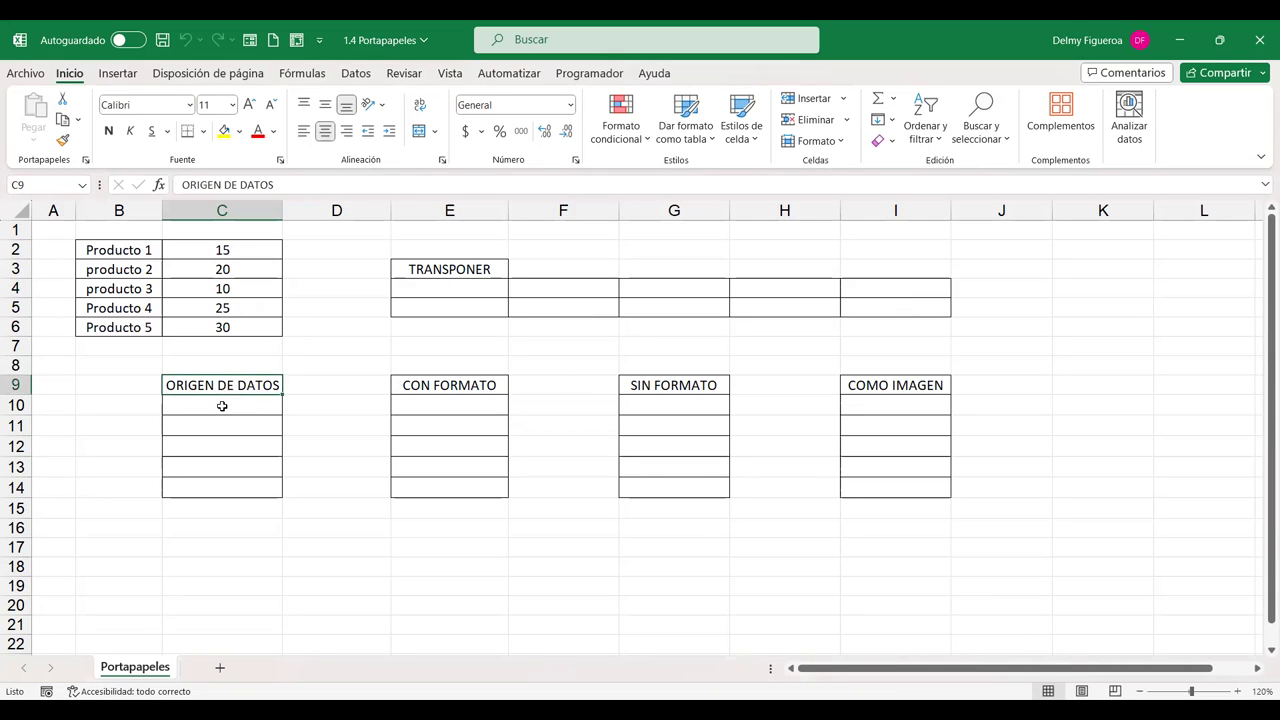
click(468, 386)
click(709, 385)
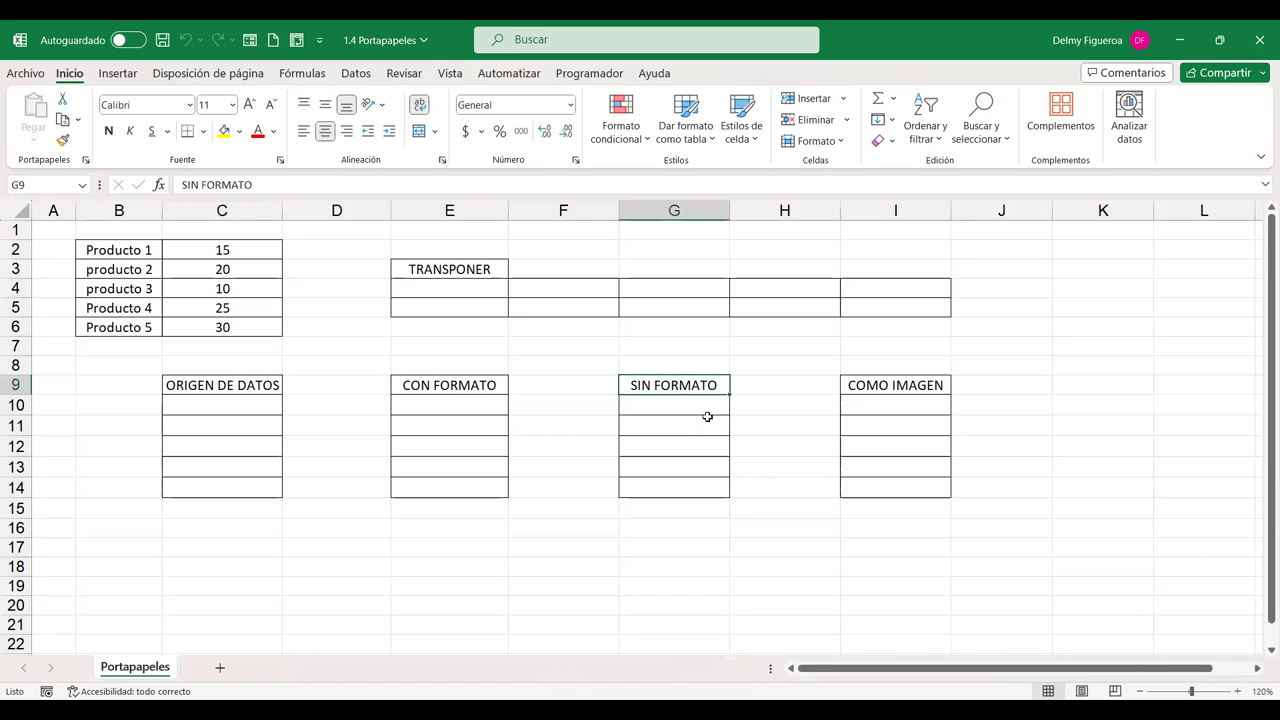
click(883, 384)
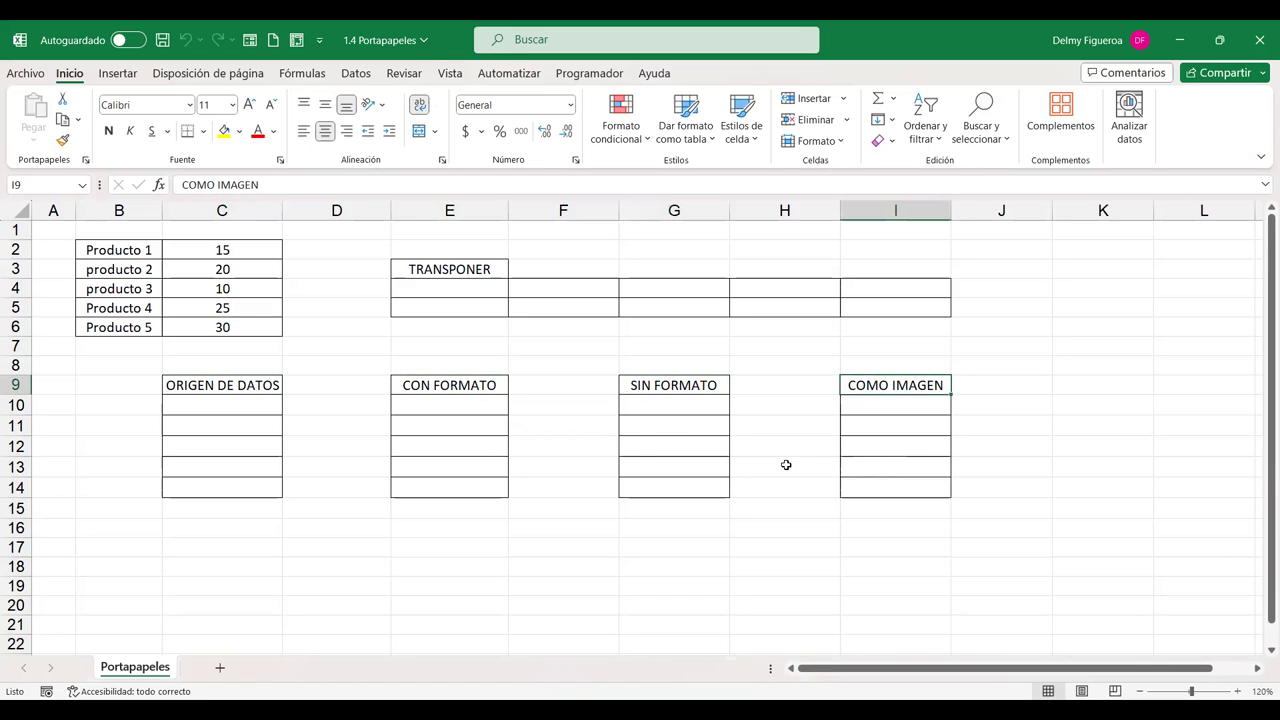
click(449, 268)
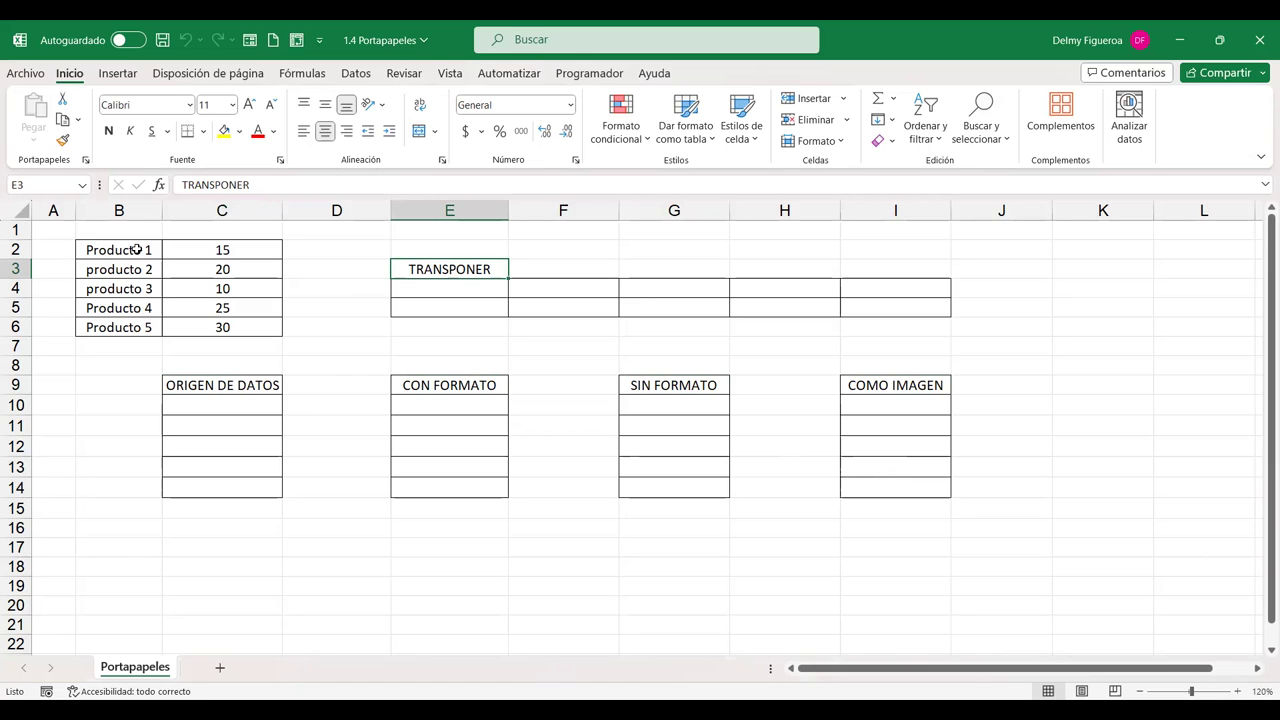
drag(138, 250, 218, 330)
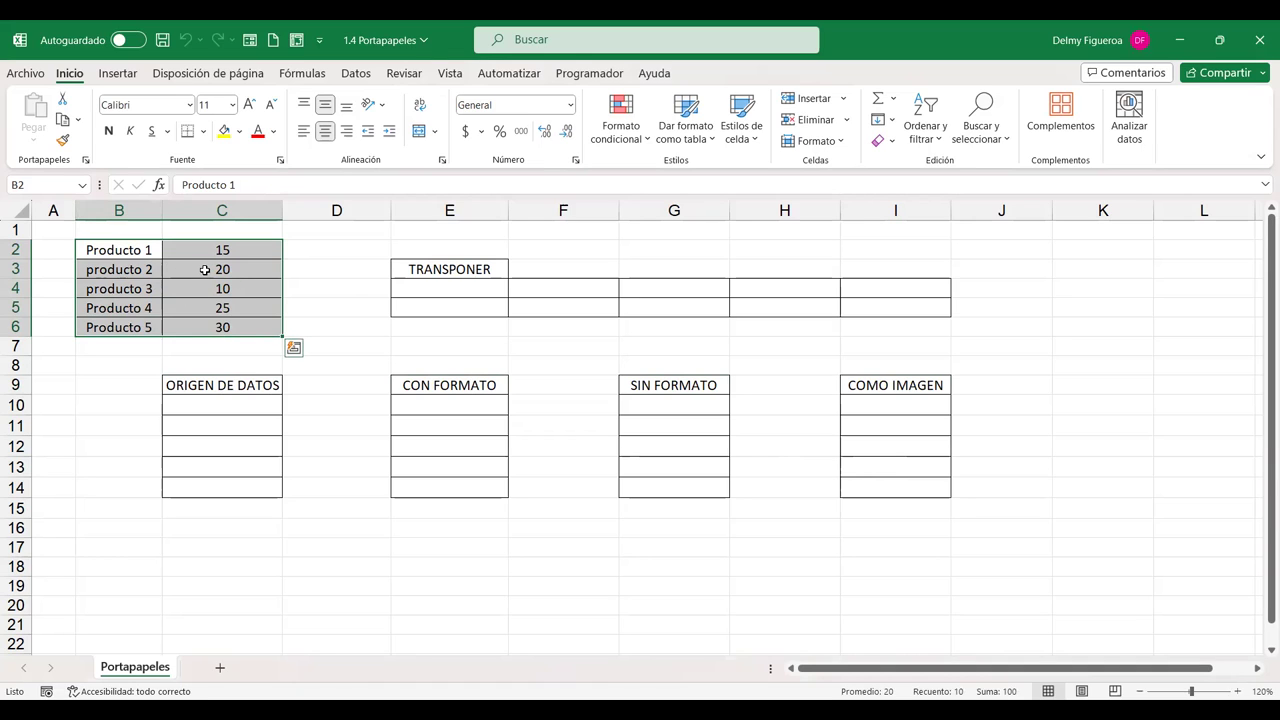
click(149, 251)
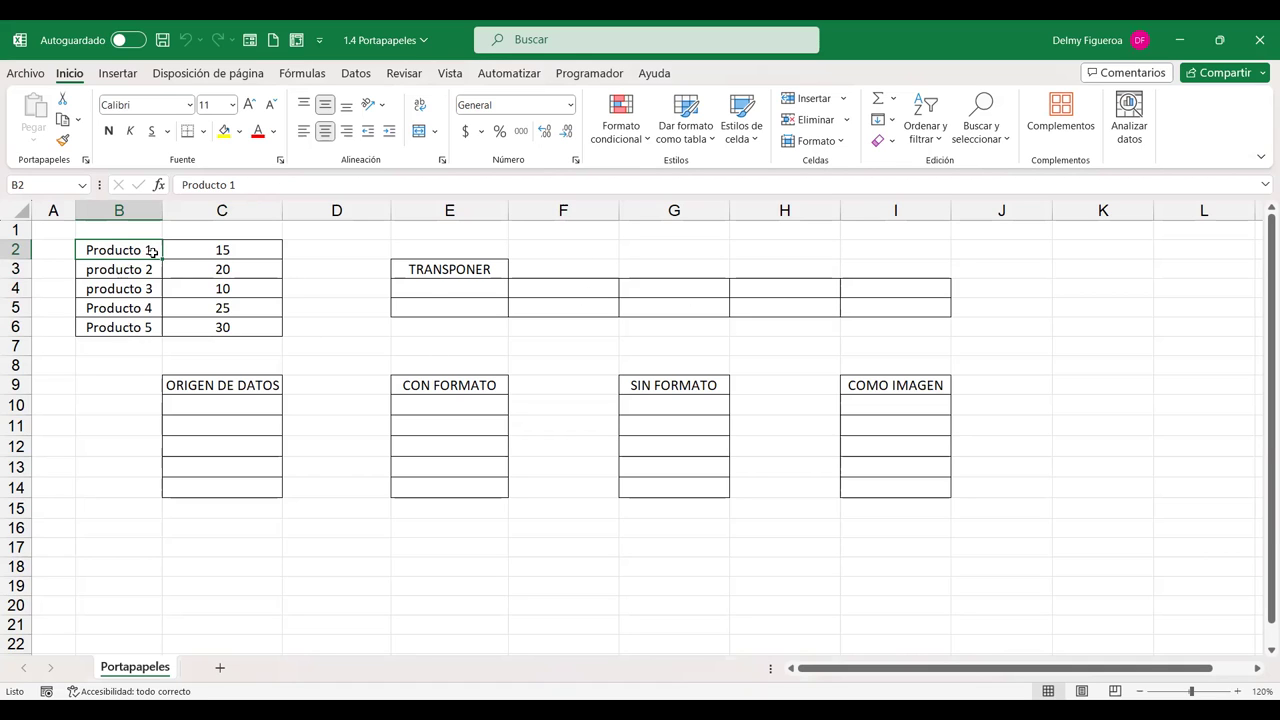
click(467, 285)
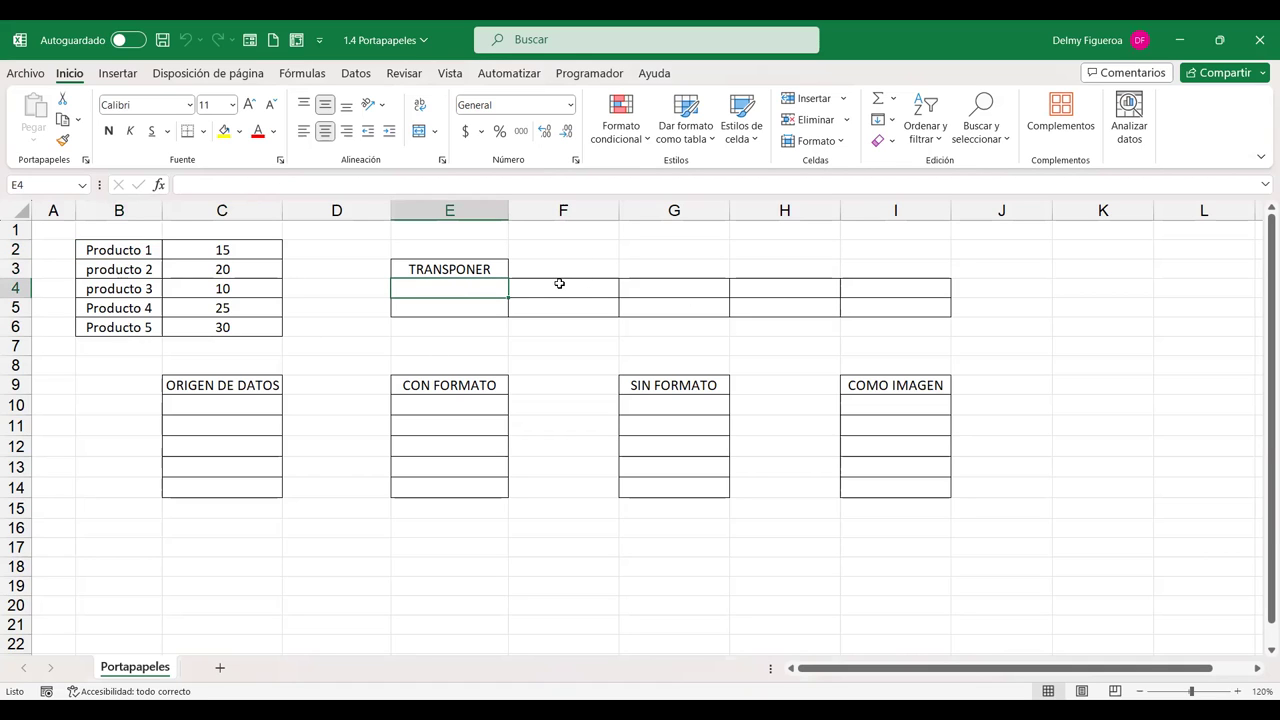
click(560, 284)
click(696, 284)
click(775, 284)
click(880, 286)
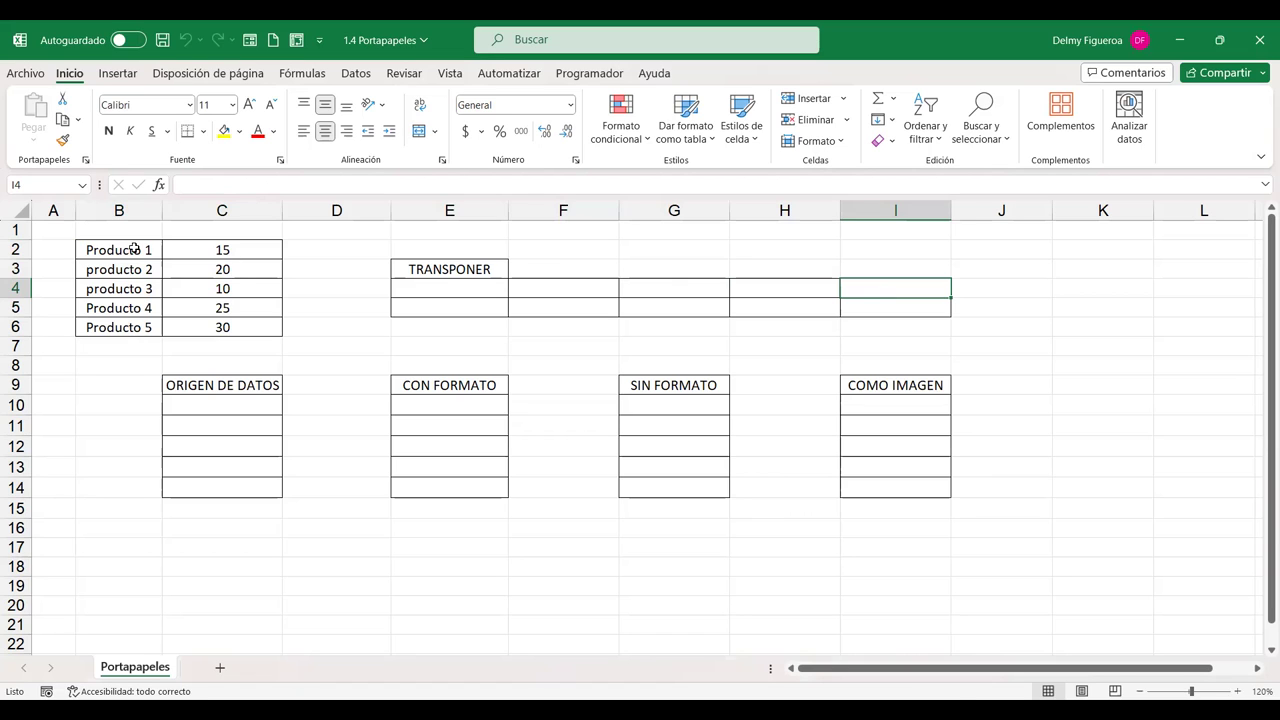
Copy the product table B2:C6 and paste it transposed at E4
drag(133, 248, 236, 329)
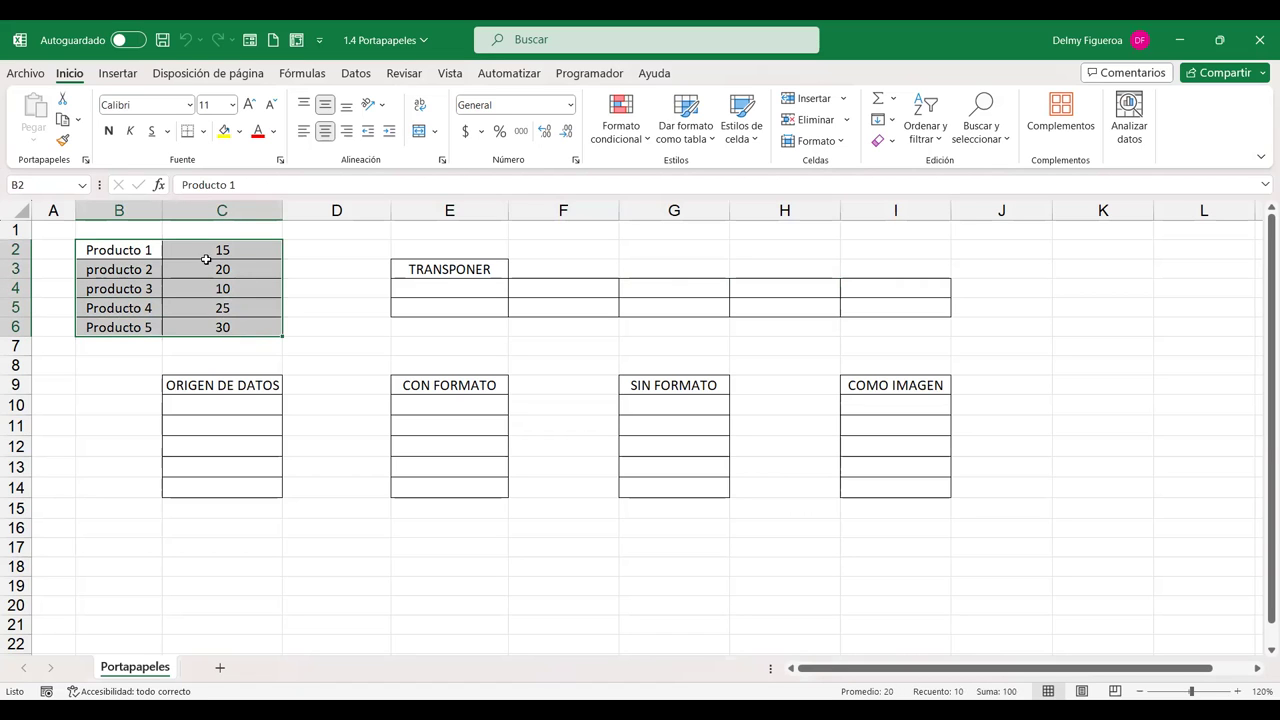
key(ctrl+c)
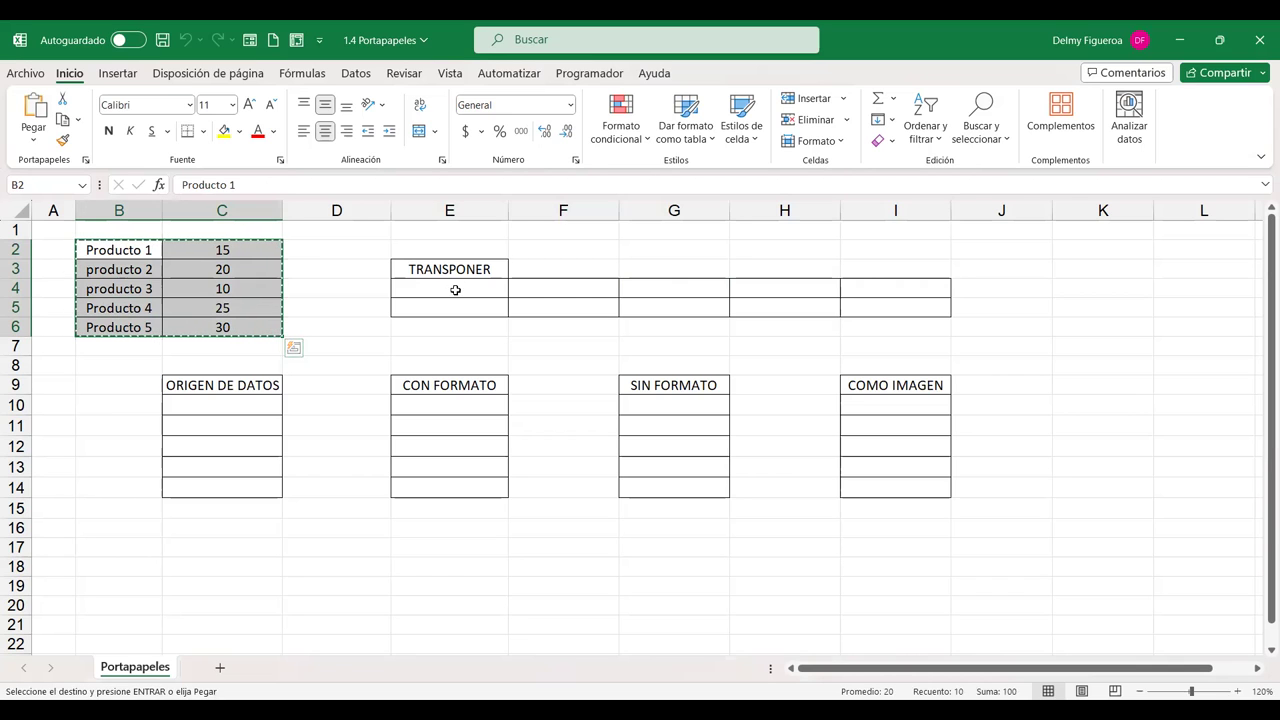
click(455, 290)
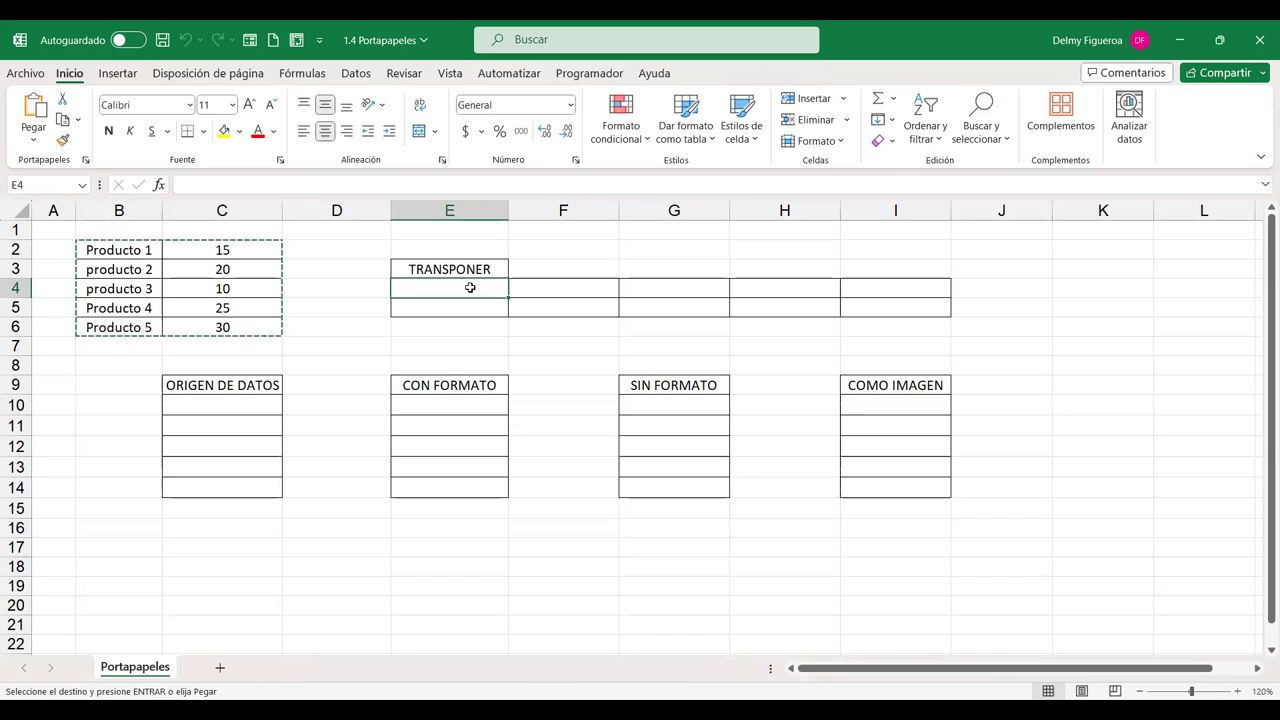
right_click(470, 287)
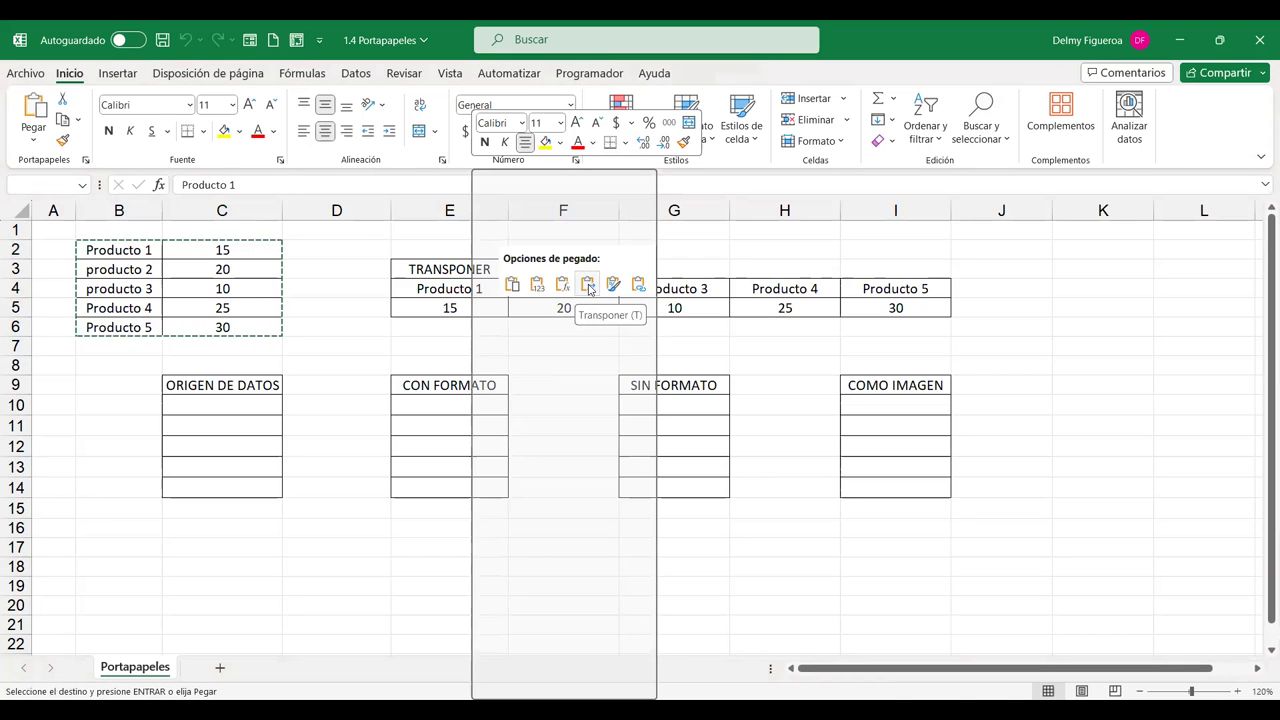
click(589, 288)
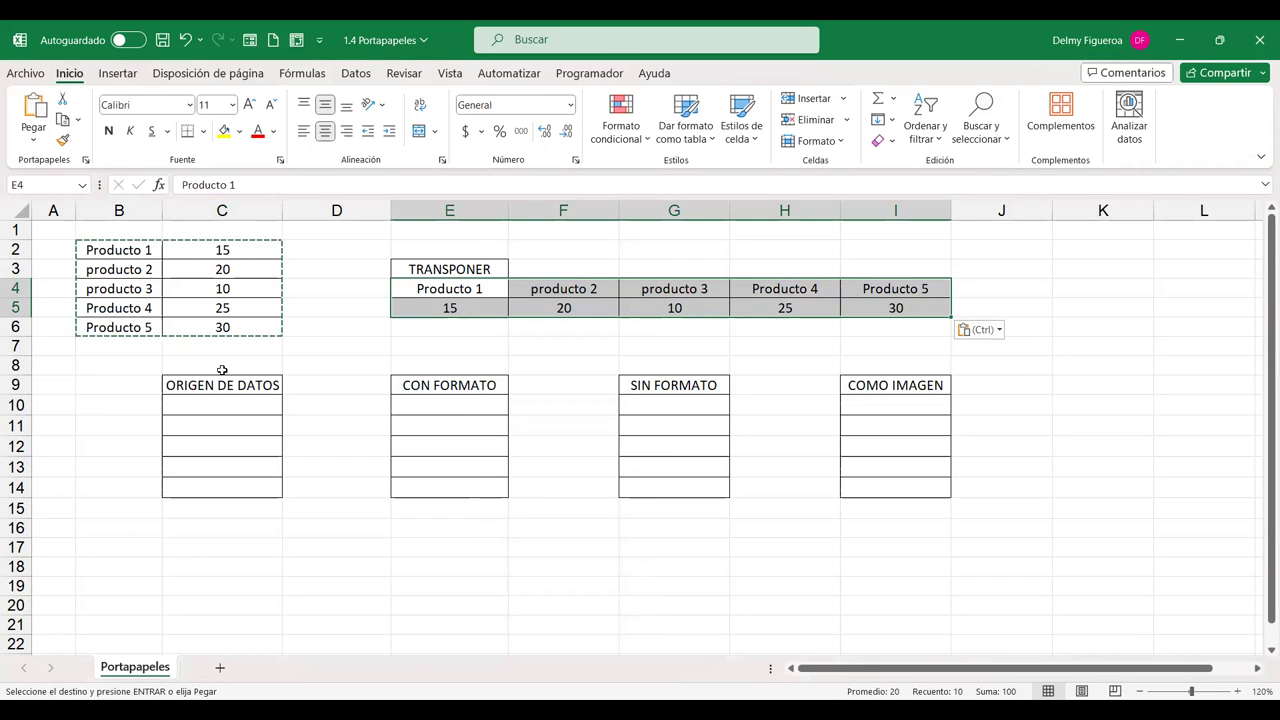
click(223, 403)
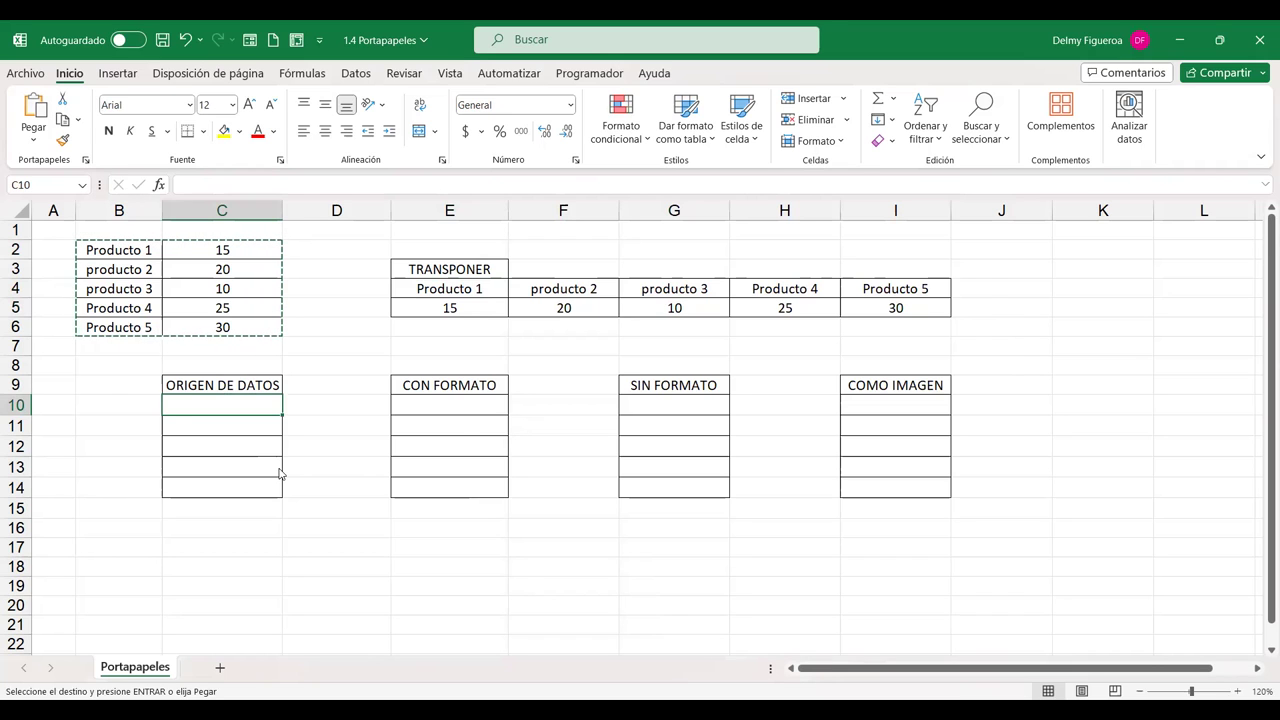
Paste the copied table into C10 using 'Todo utilizando el tema de origen'
key(ctrl+alt+v)
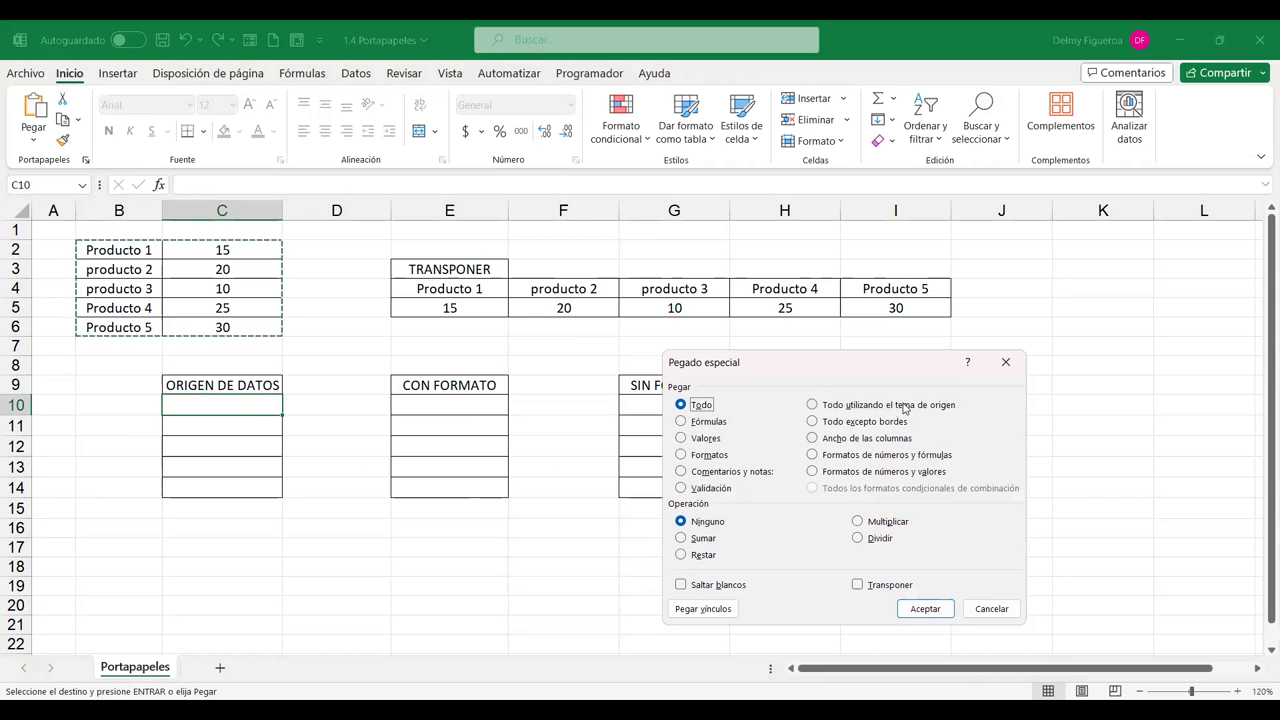
click(812, 406)
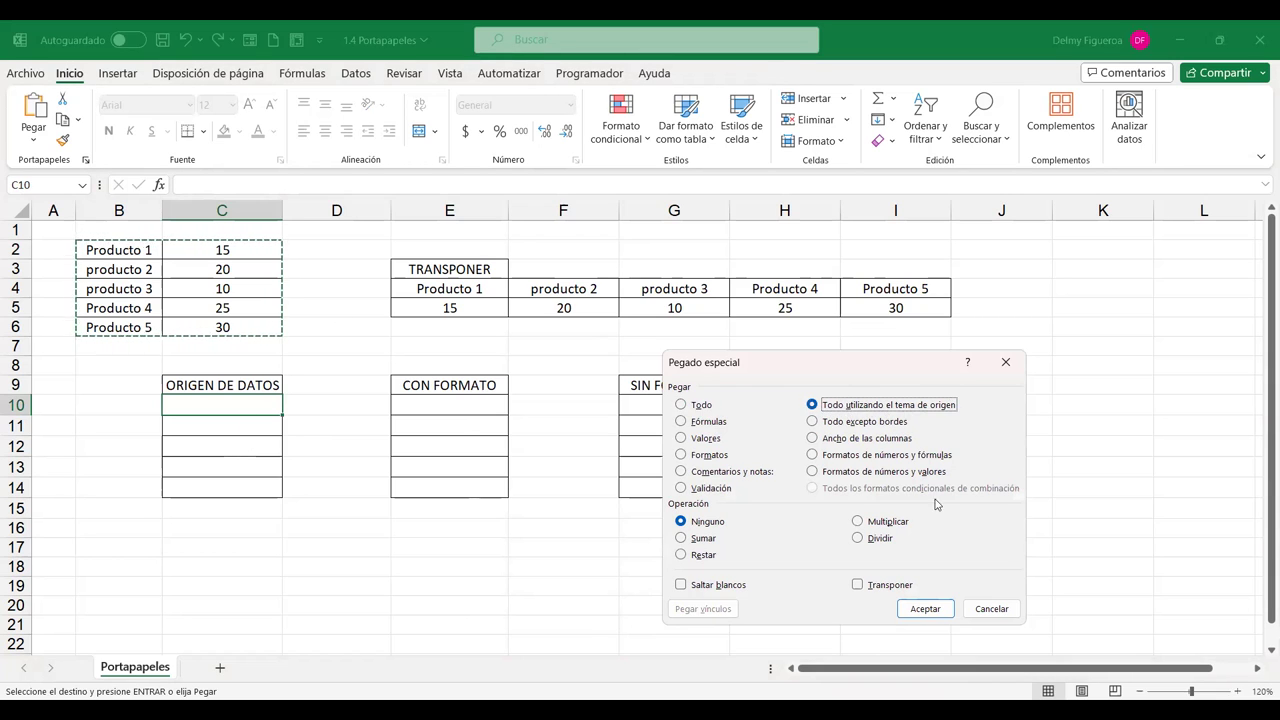
key(Return)
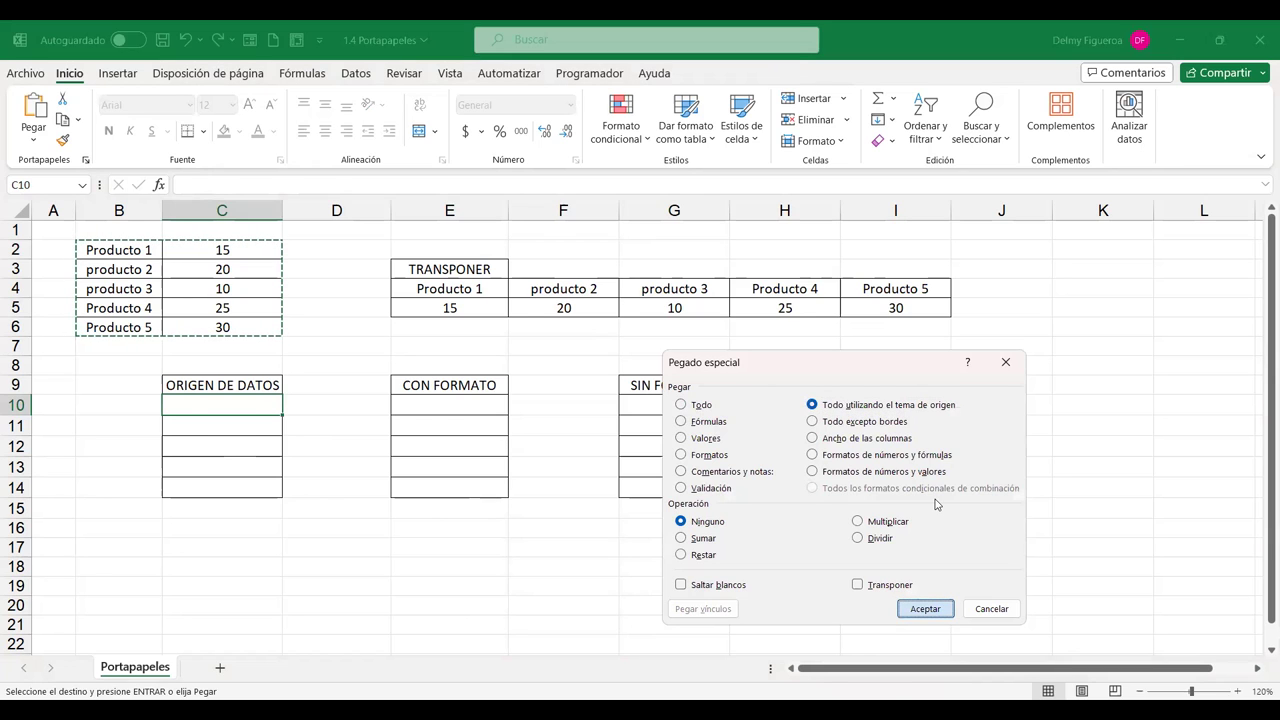
key(Return)
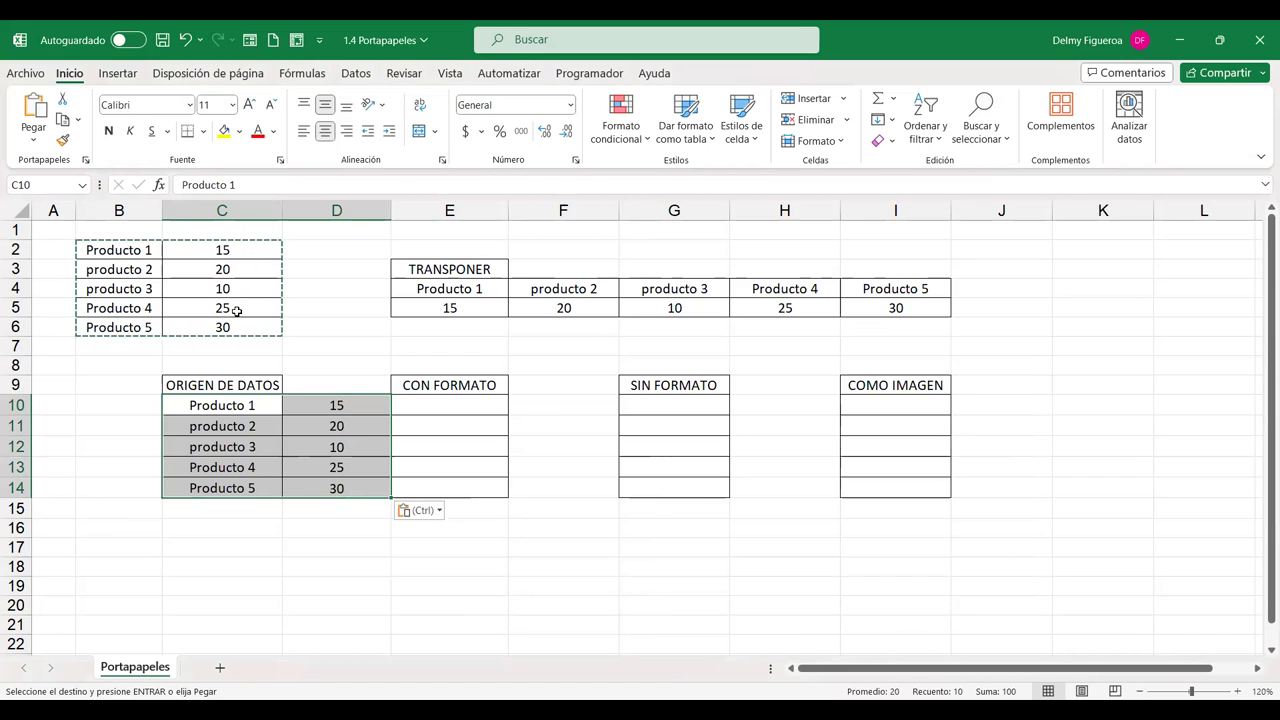
click(466, 404)
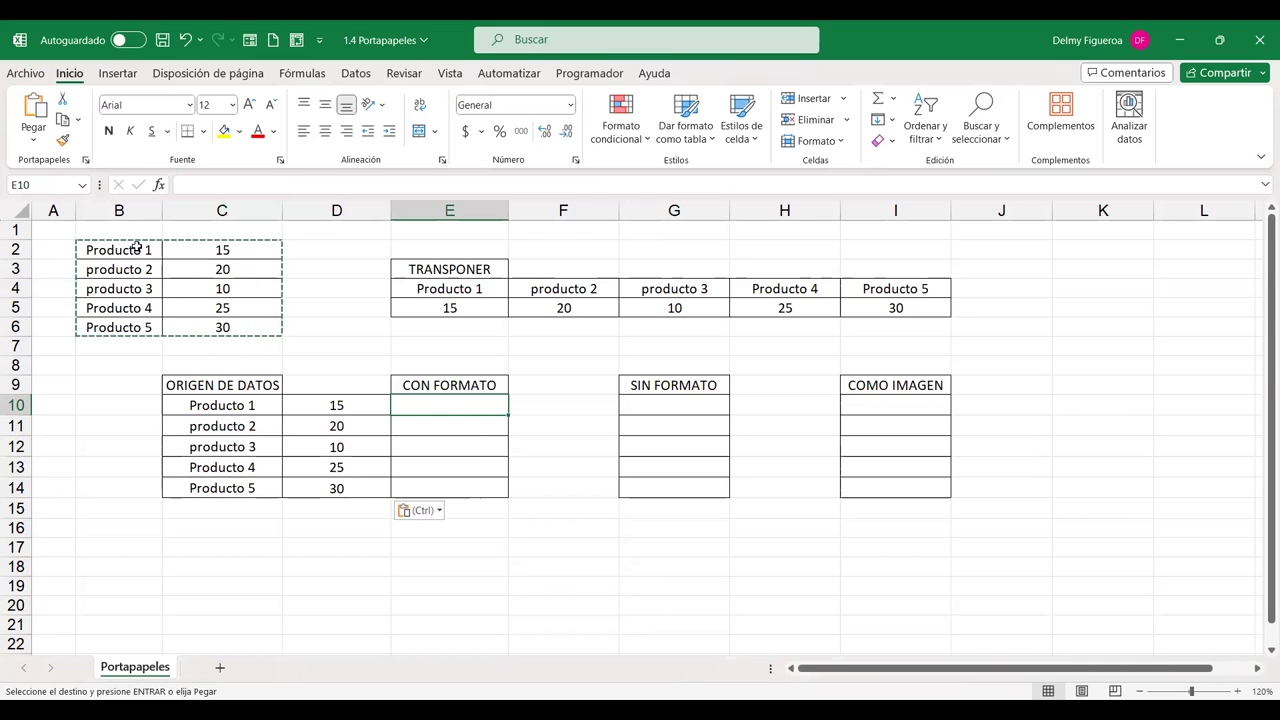
Bold the product names B2:B6 and paste only their formats into E10
drag(137, 248, 120, 327)
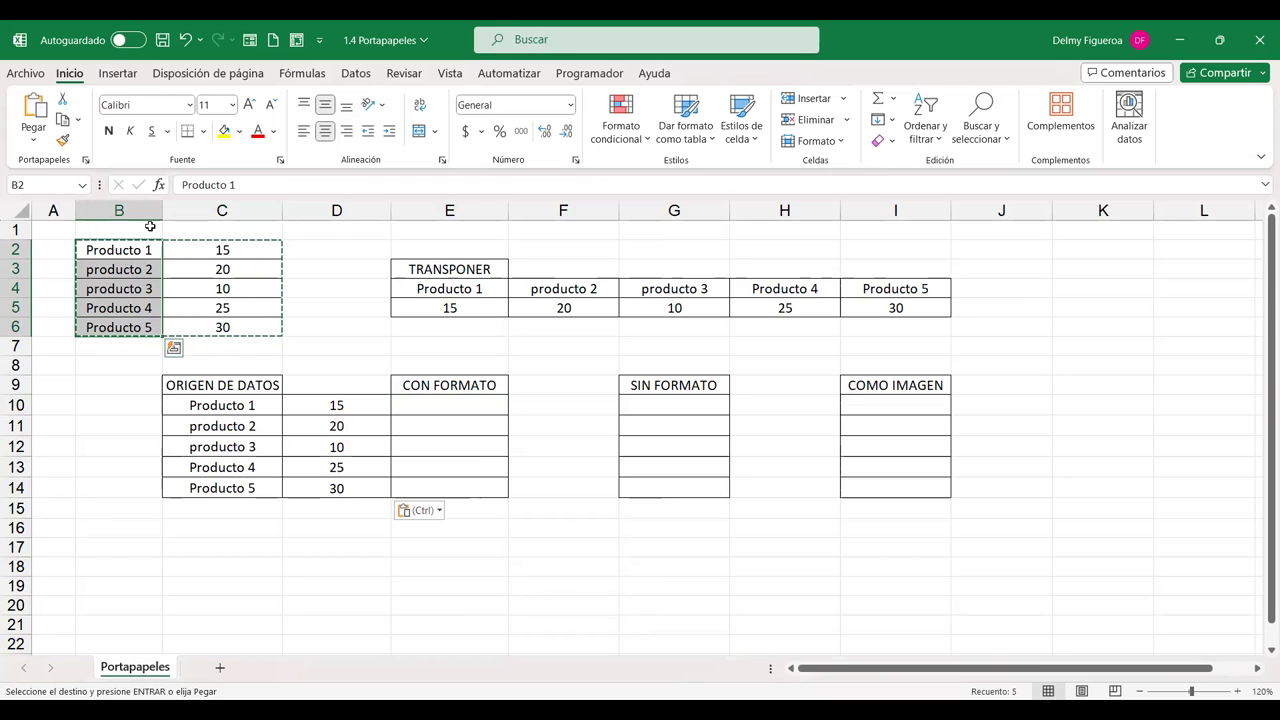
click(109, 132)
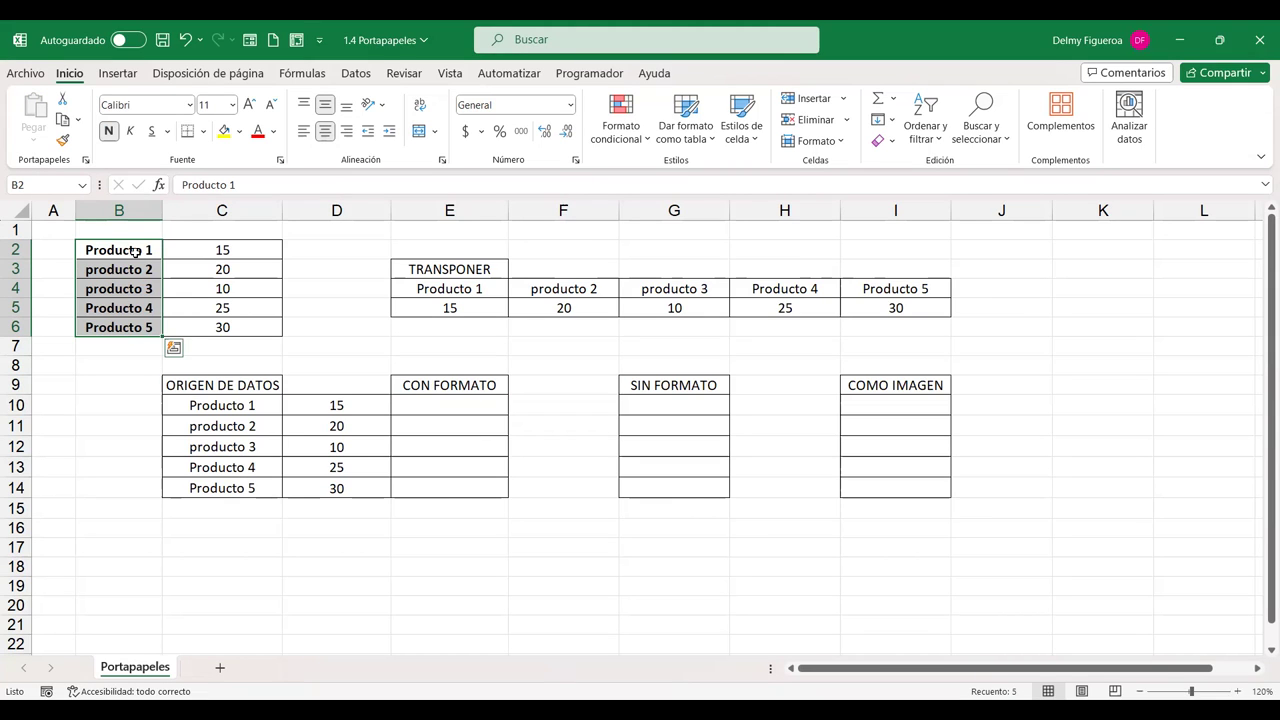
key(ctrl+c)
click(449, 402)
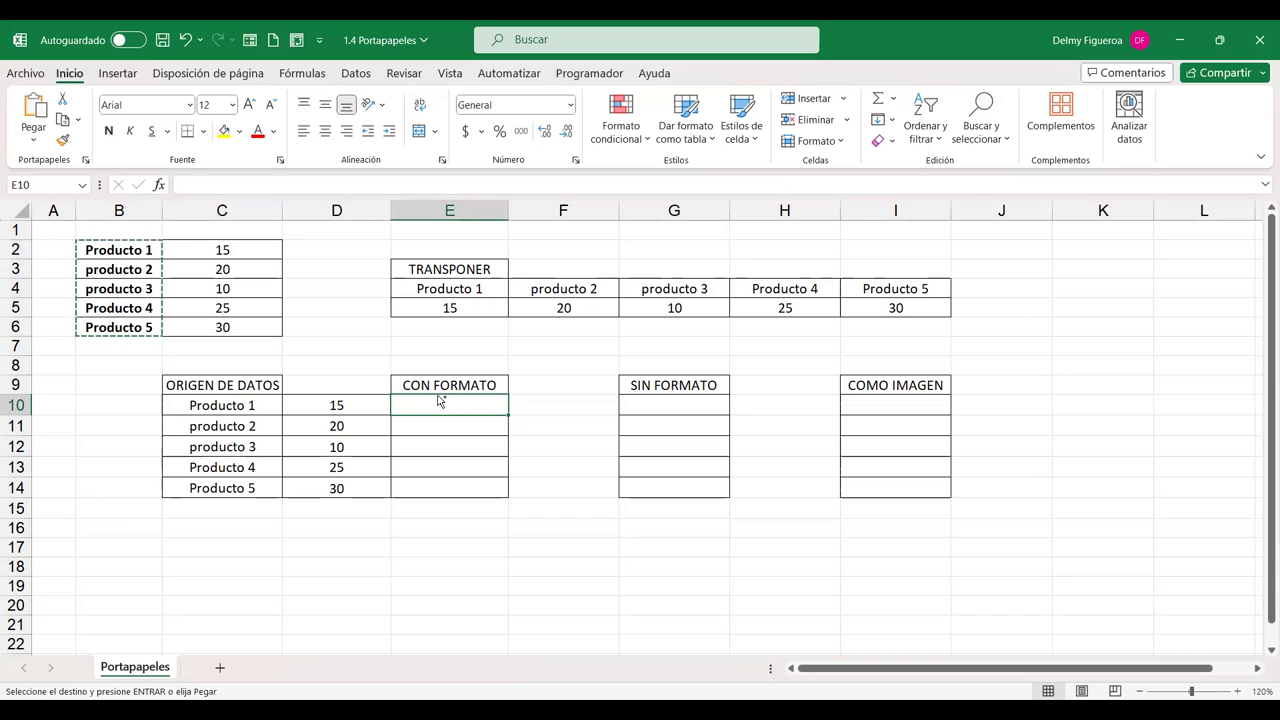
key(ctrl+alt+v)
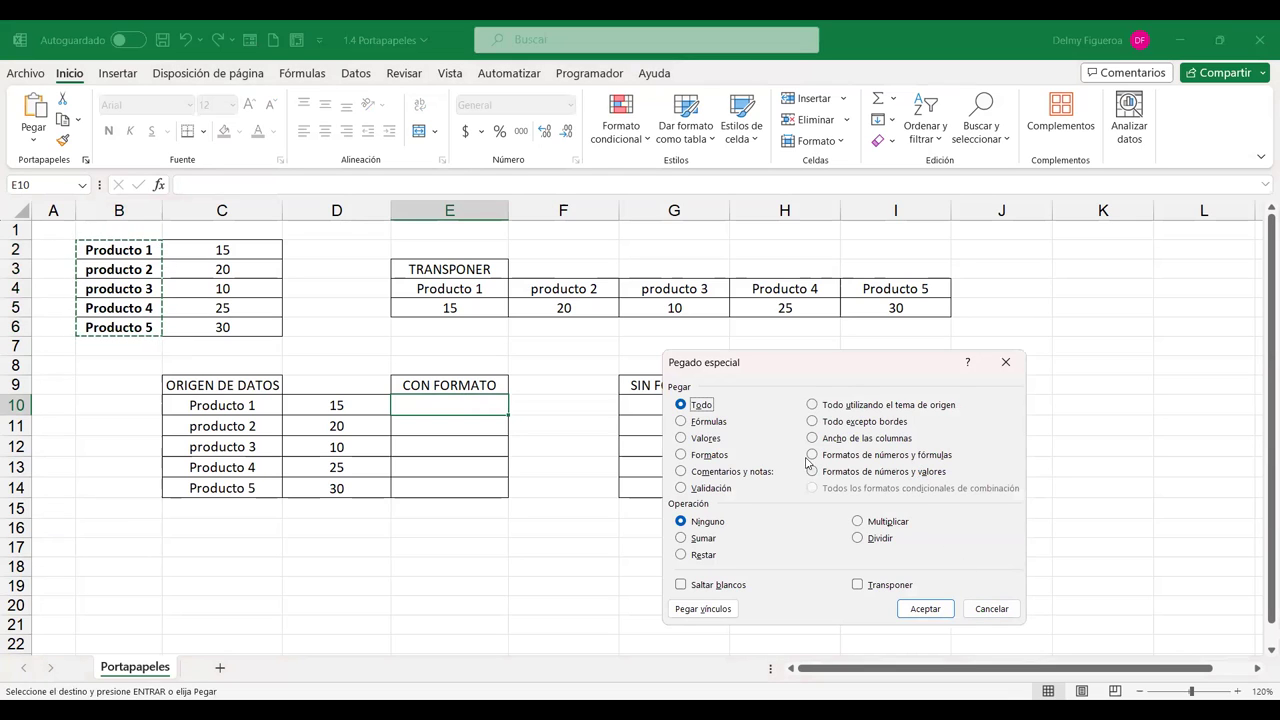
click(719, 456)
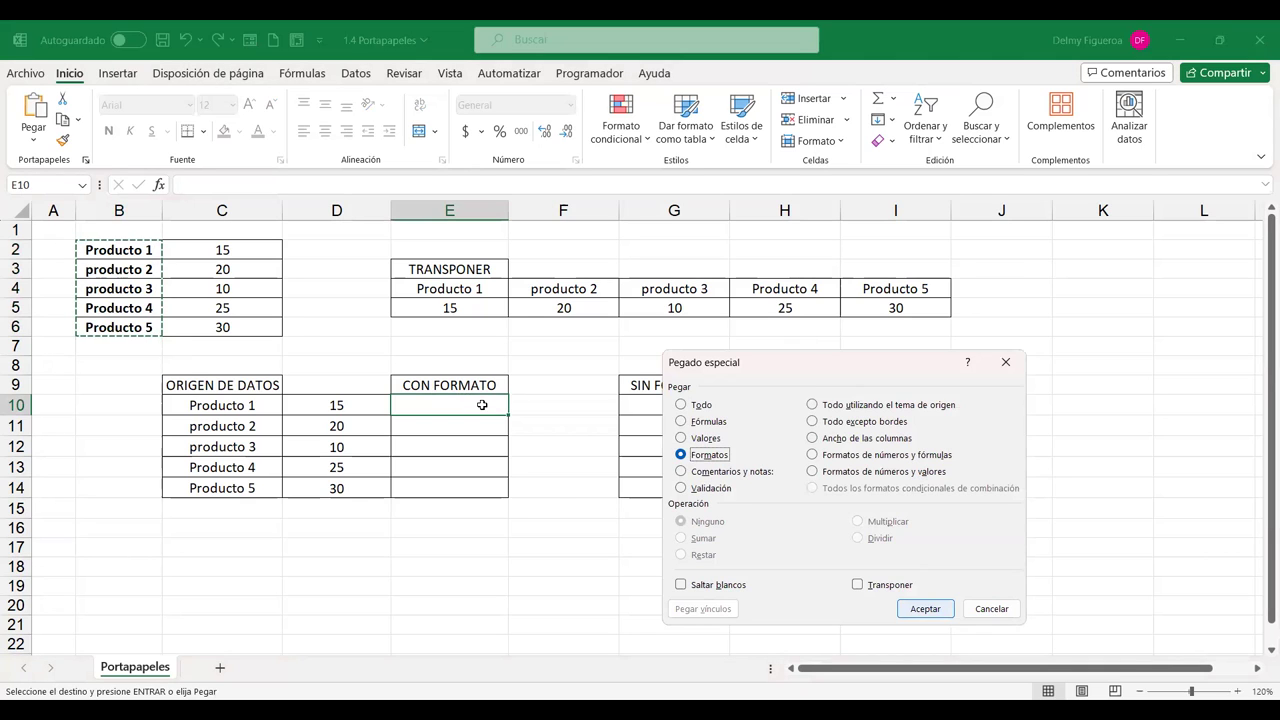
key(Return)
click(479, 402)
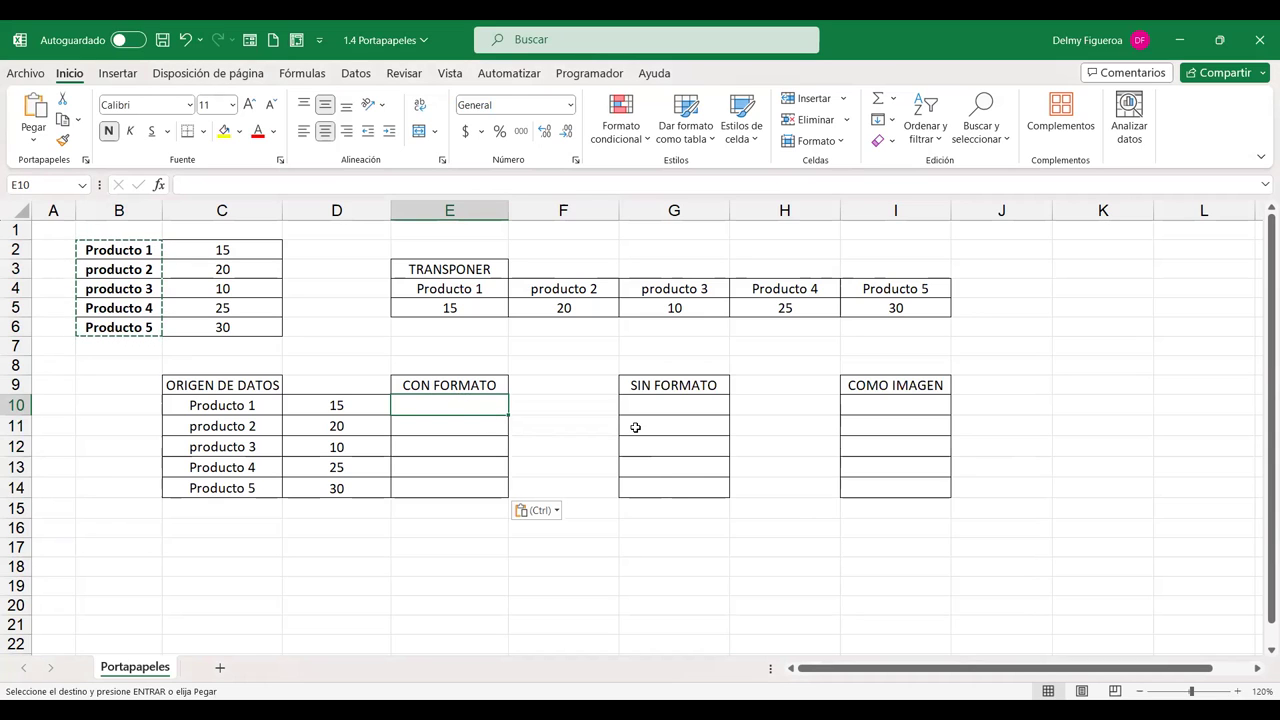
Enter Producto 1 in E10 and the value 15 in F10
text(Producto 1)
key(Return)
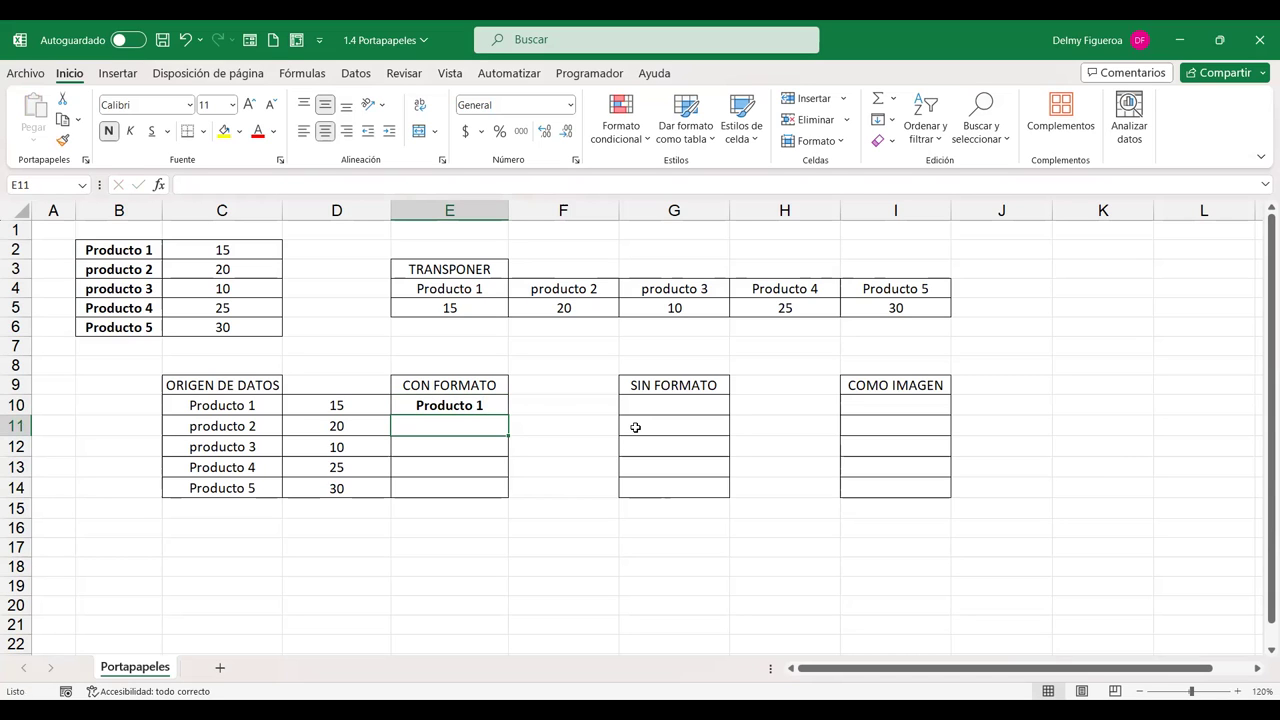
key(Up)
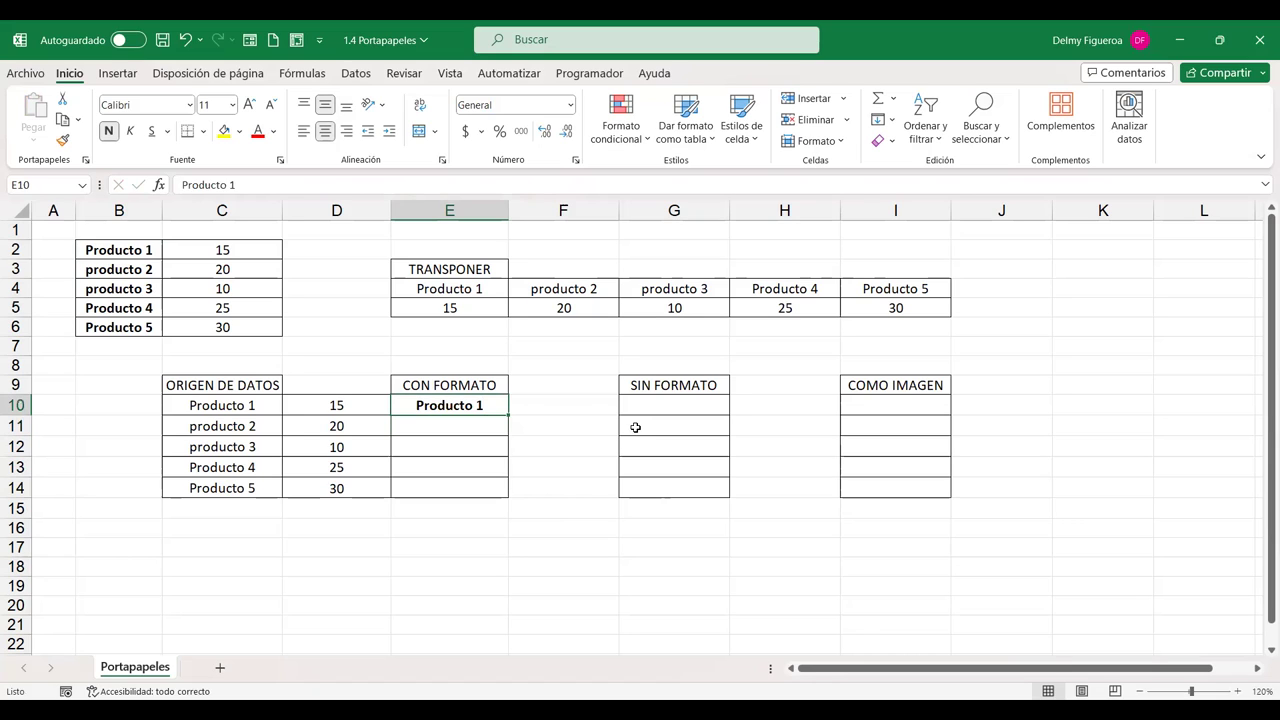
key(Right)
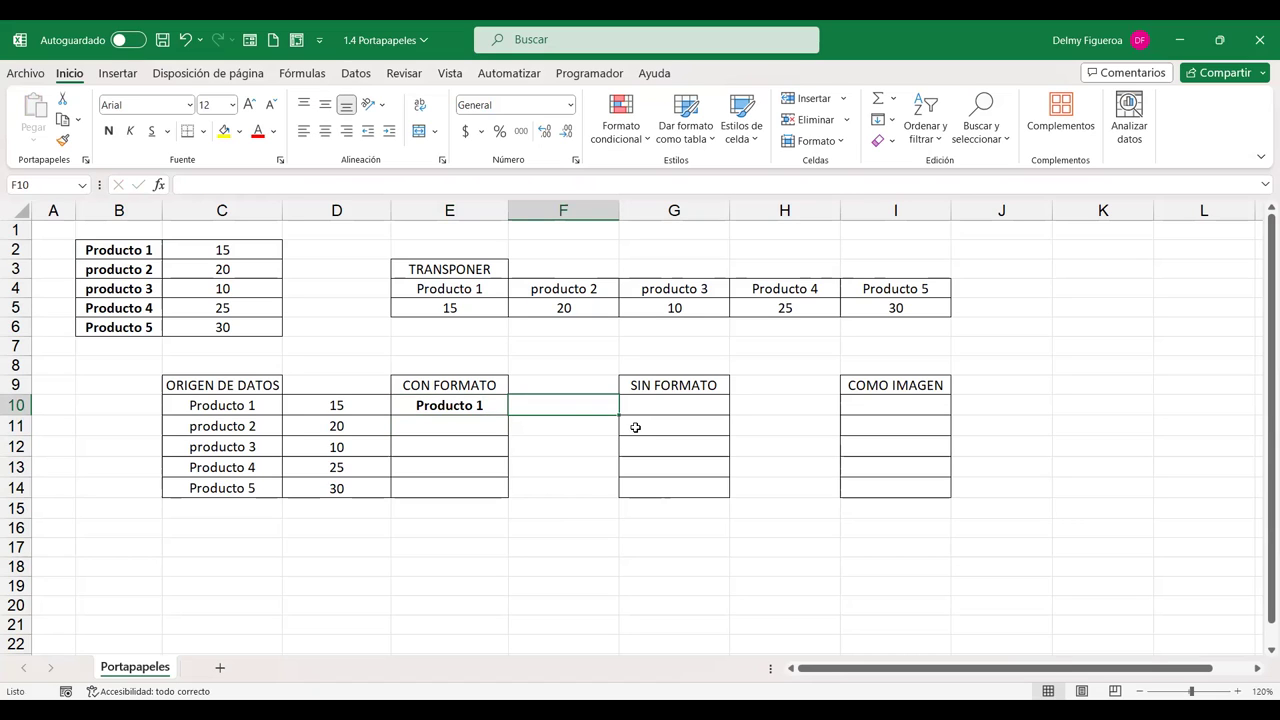
text(15)
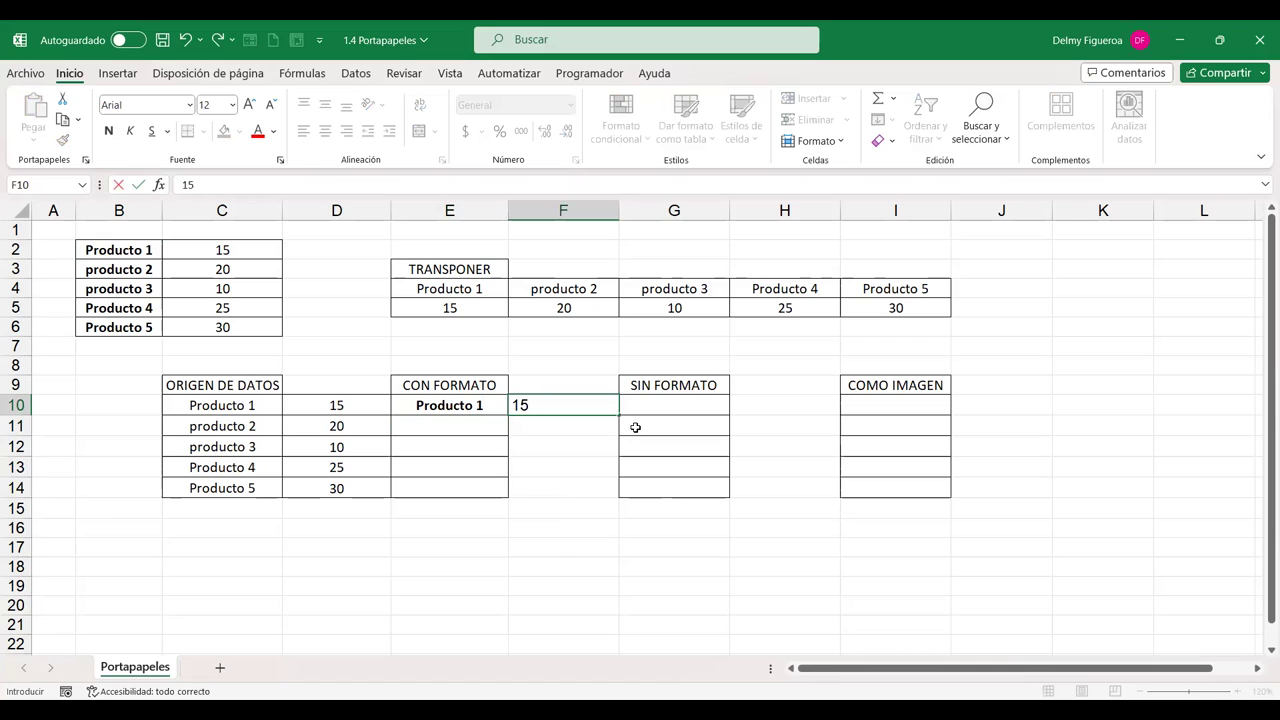
key(Right)
key(Left)
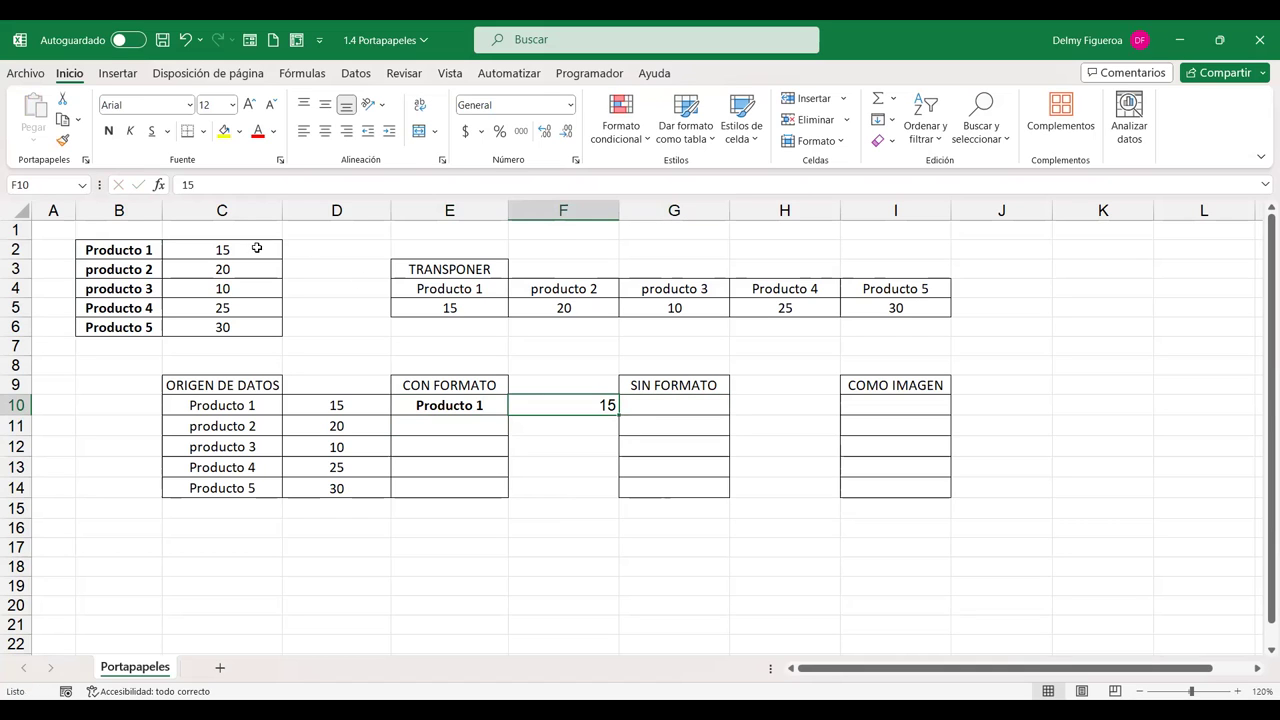
Fill the amounts C2:C6 with yellow, copy them, and open Paste Special at F10
drag(257, 247, 241, 328)
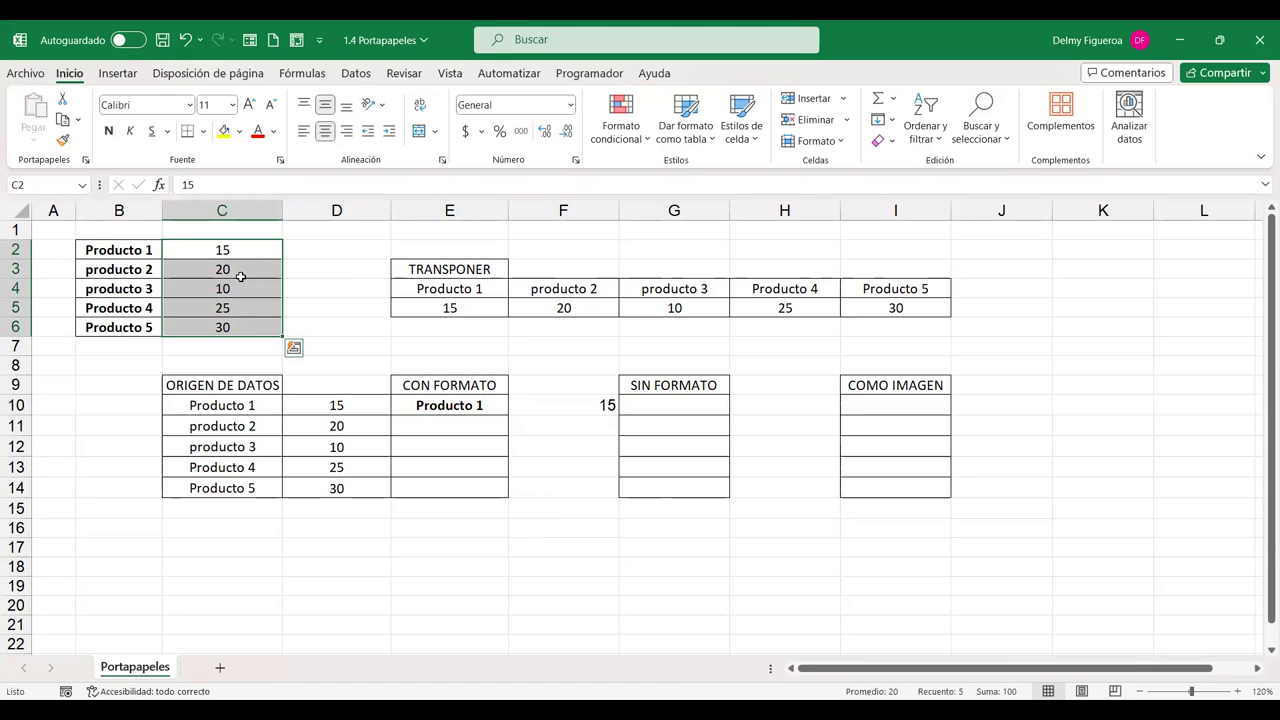
click(224, 133)
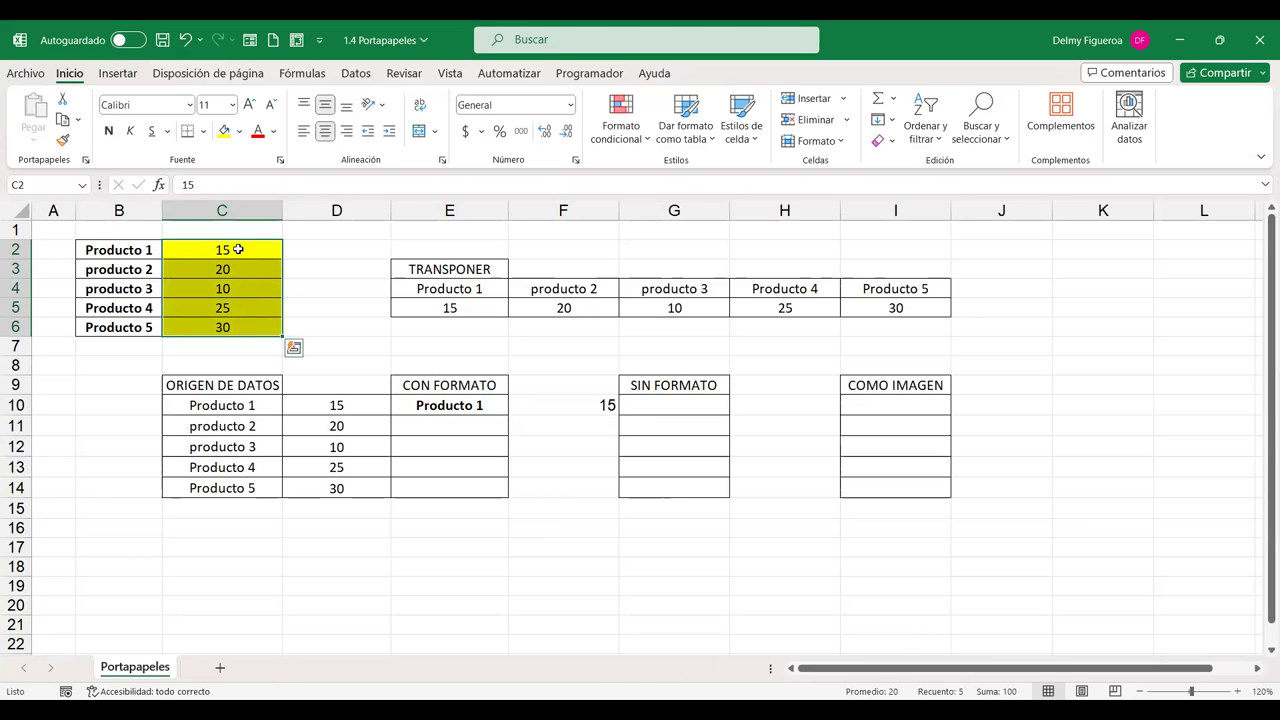
key(ctrl+c)
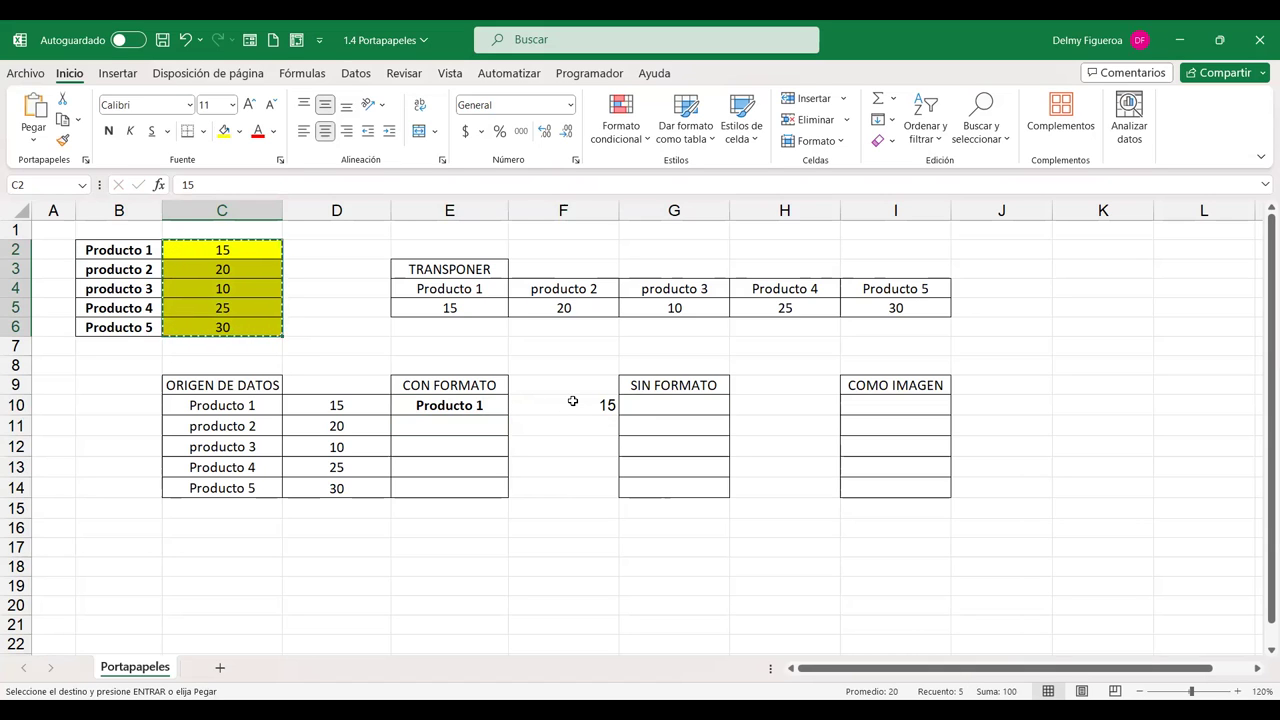
click(572, 401)
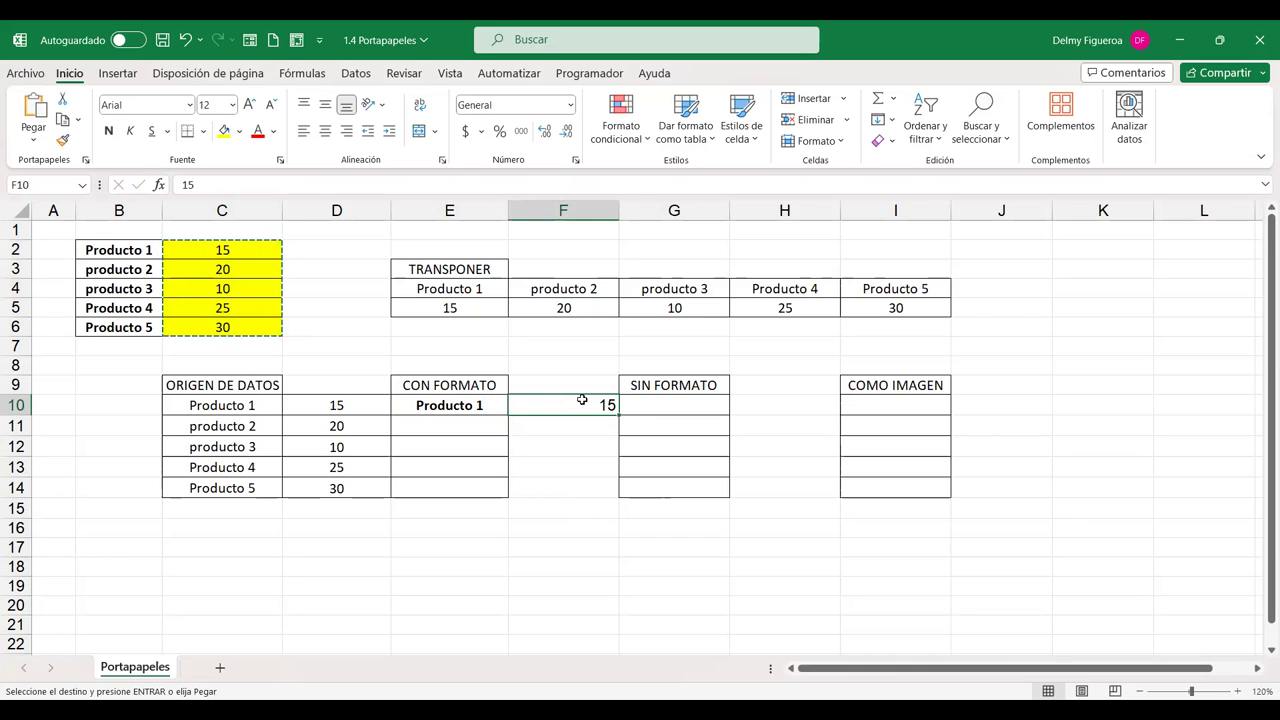
key(ctrl+alt+v)
Paste only the yellow formatting (Formatos) into F10:F14, leaving G10's Paste Special cancelled
click(708, 455)
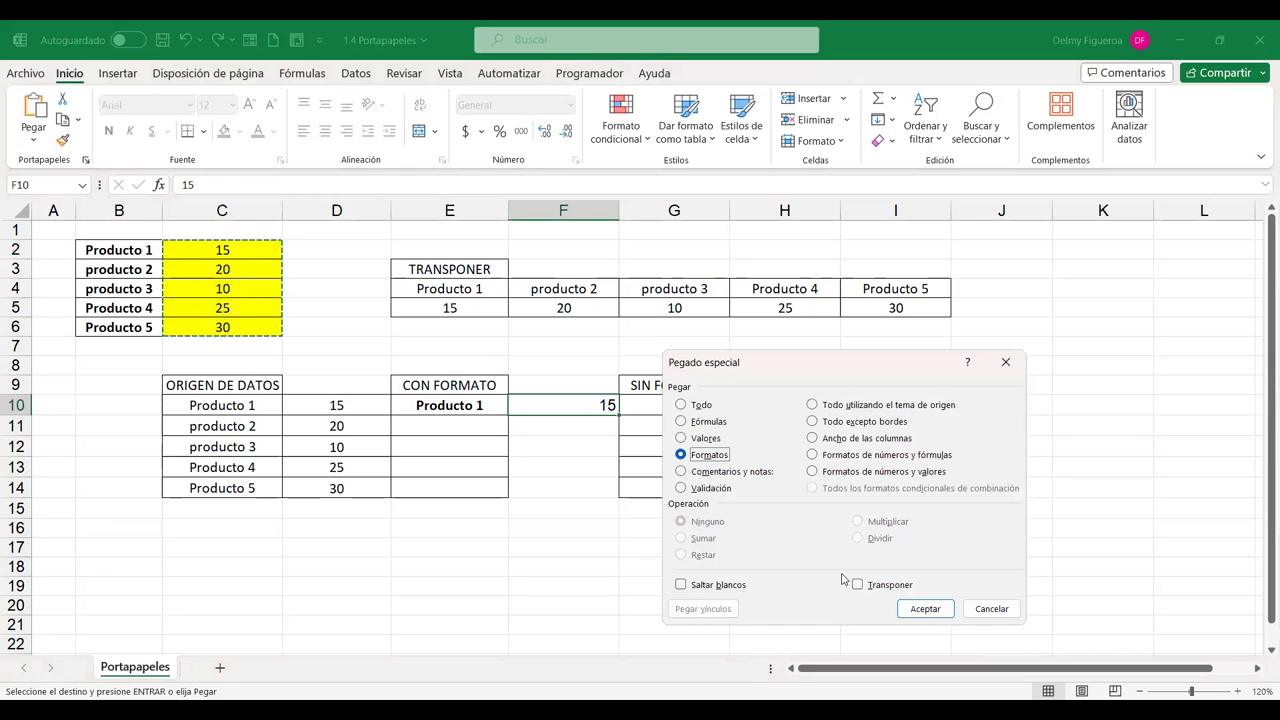
click(925, 608)
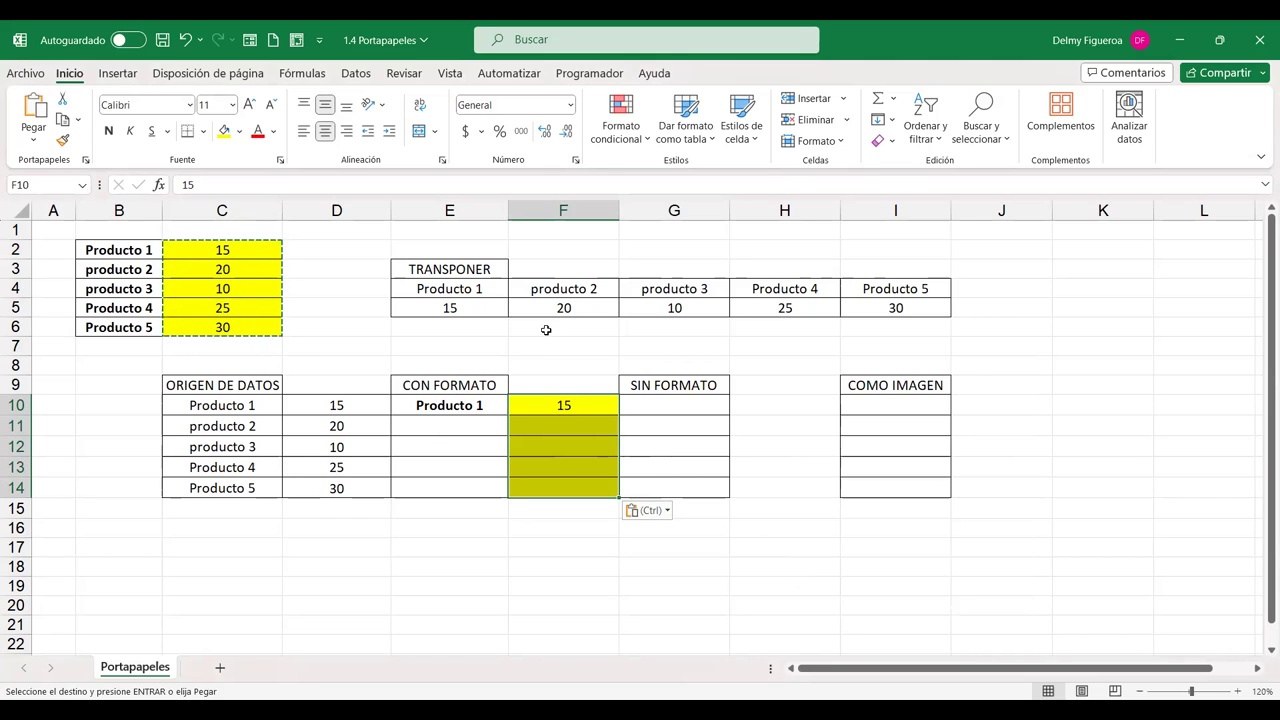
click(707, 403)
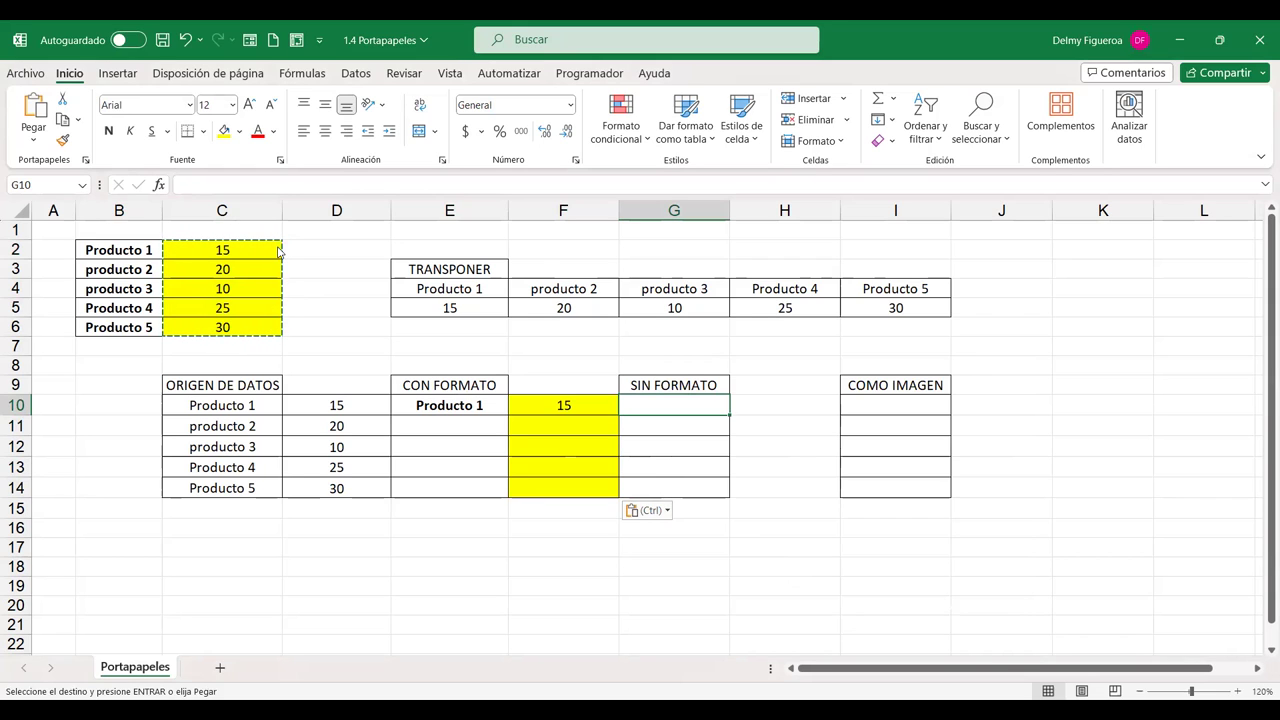
key(ctrl+alt+v)
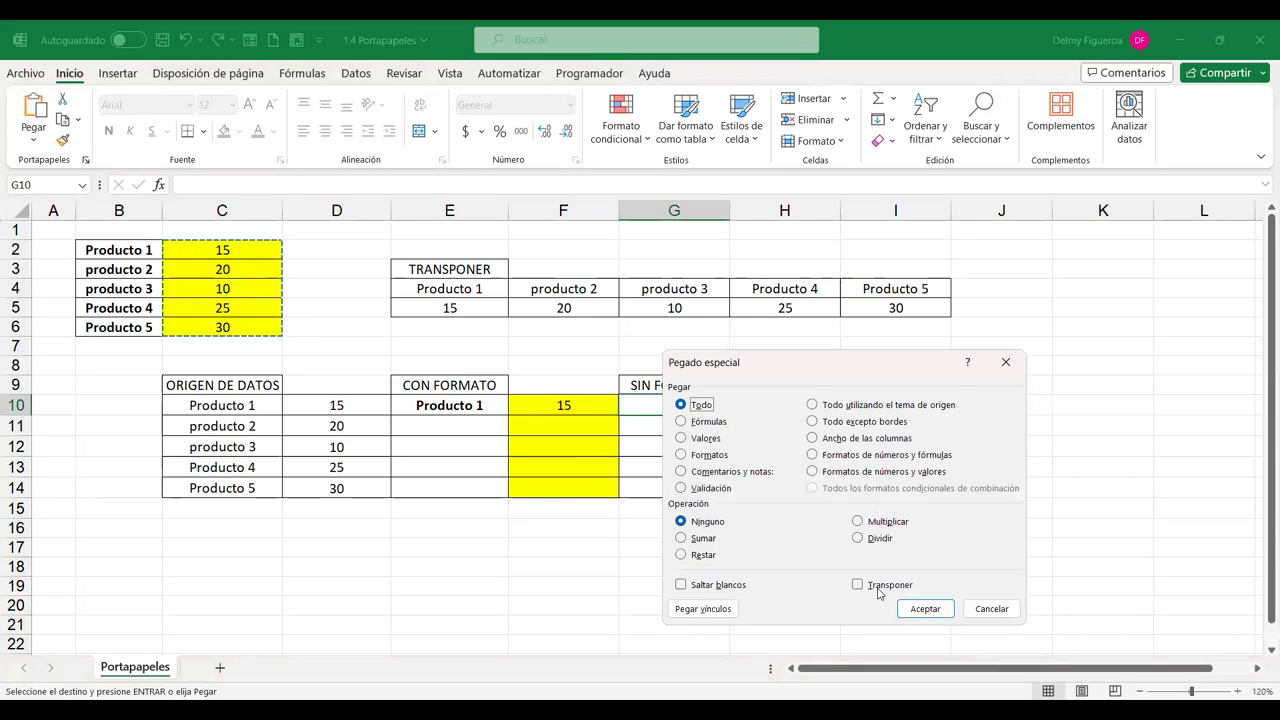
click(990, 610)
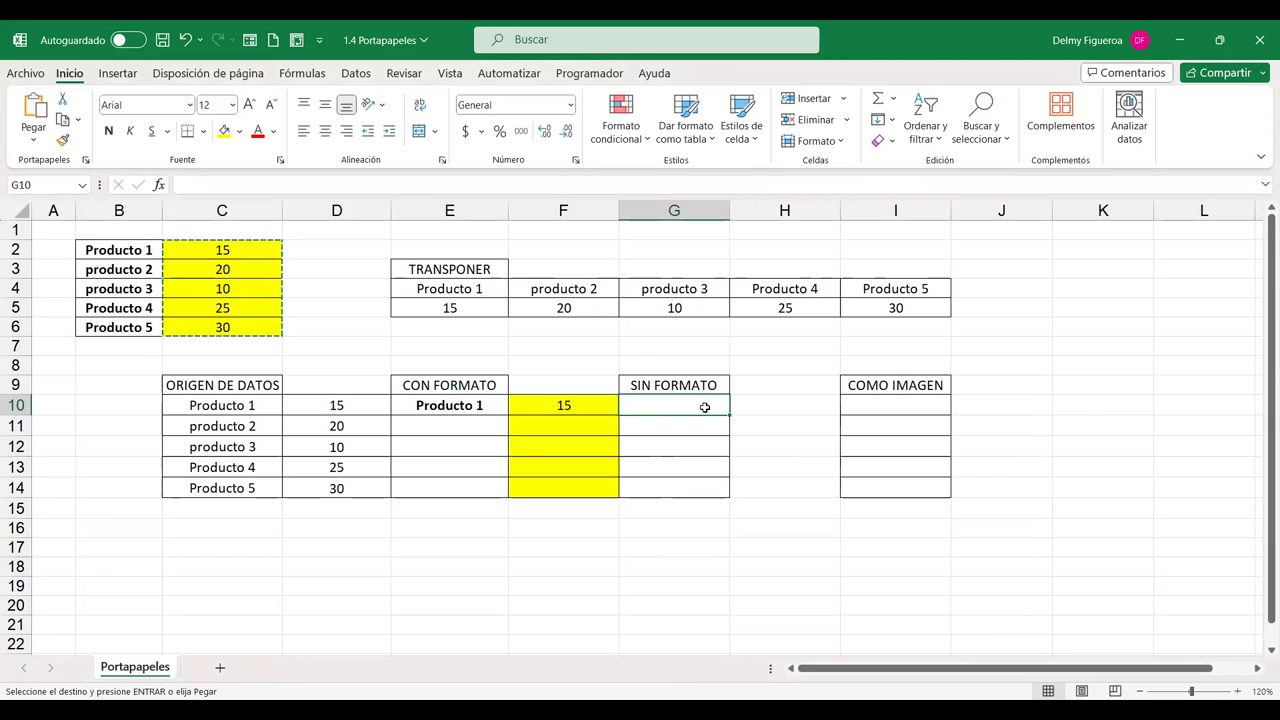
Paste the amounts into G10:G14 as plain values (Pegar valores > Valores), without yellow fill
right_click(705, 407)
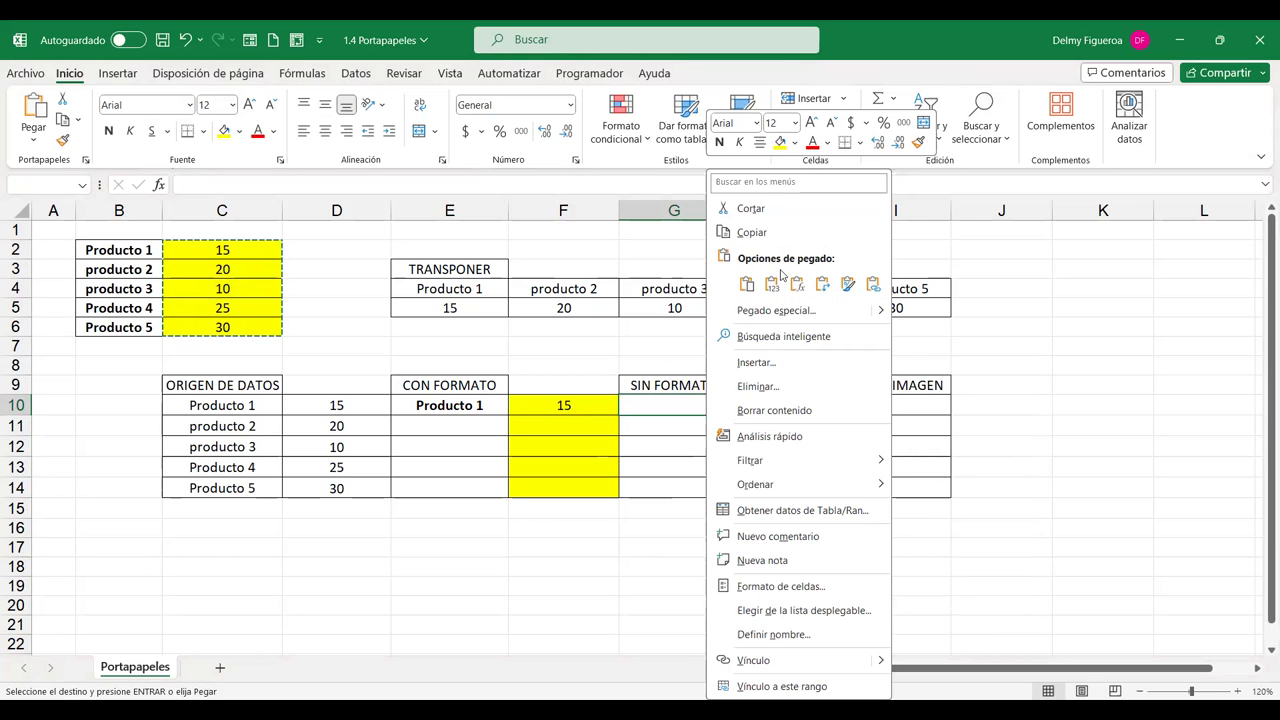
click(820, 288)
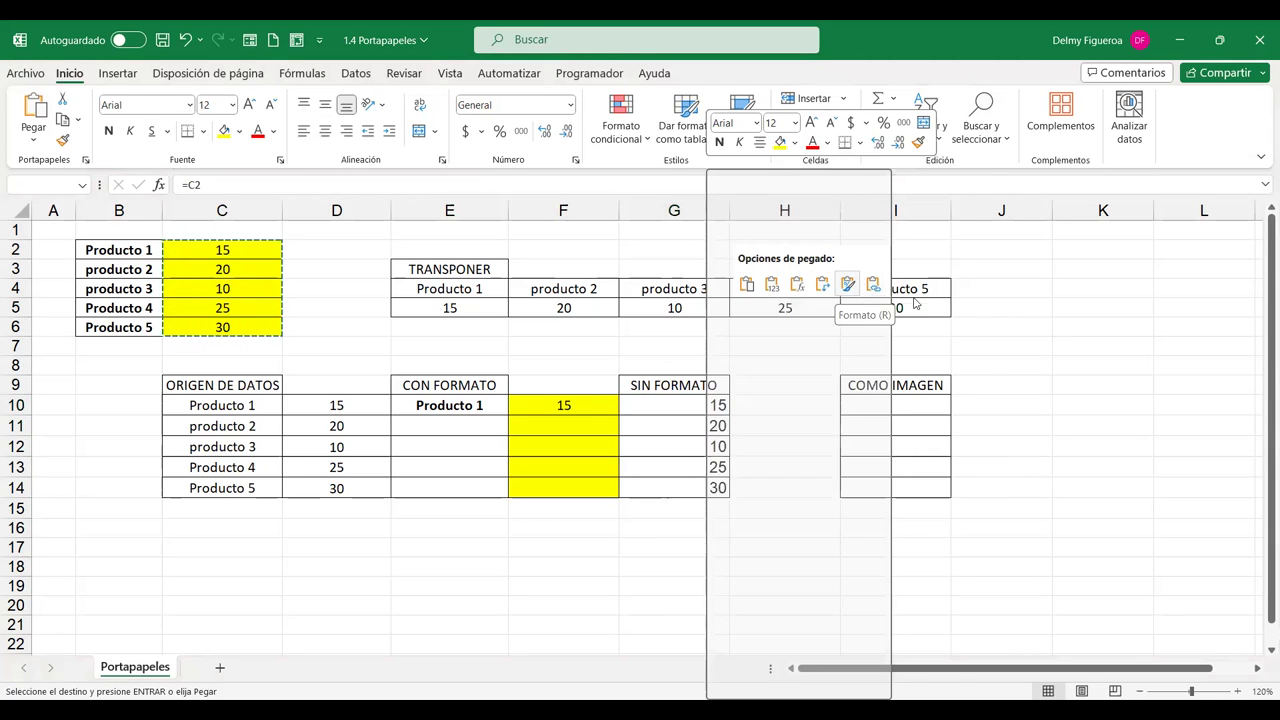
click(33, 143)
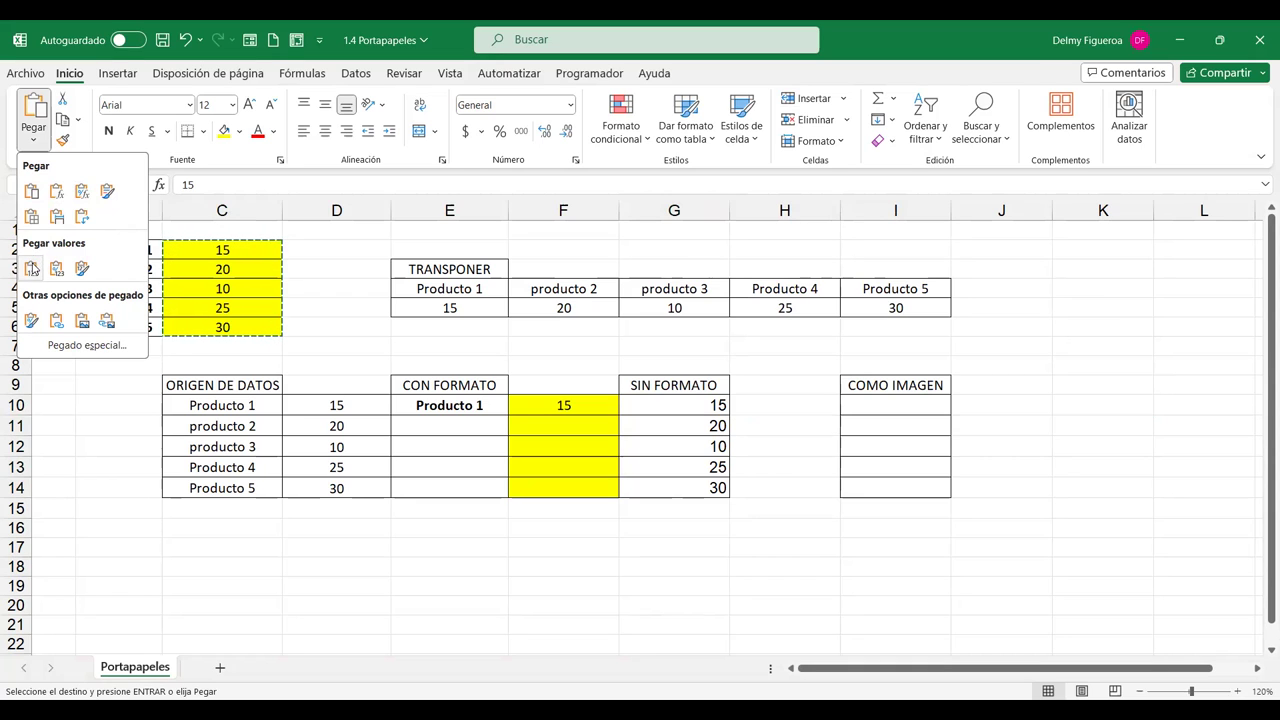
click(33, 272)
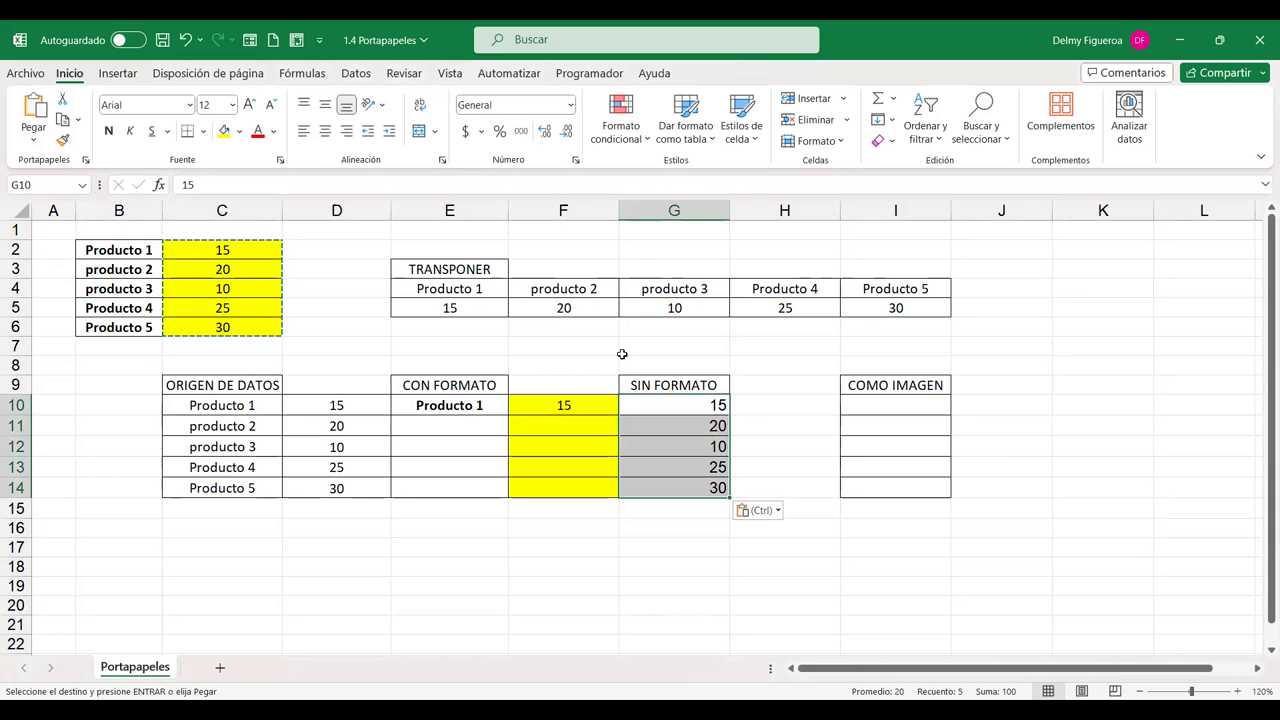
click(899, 405)
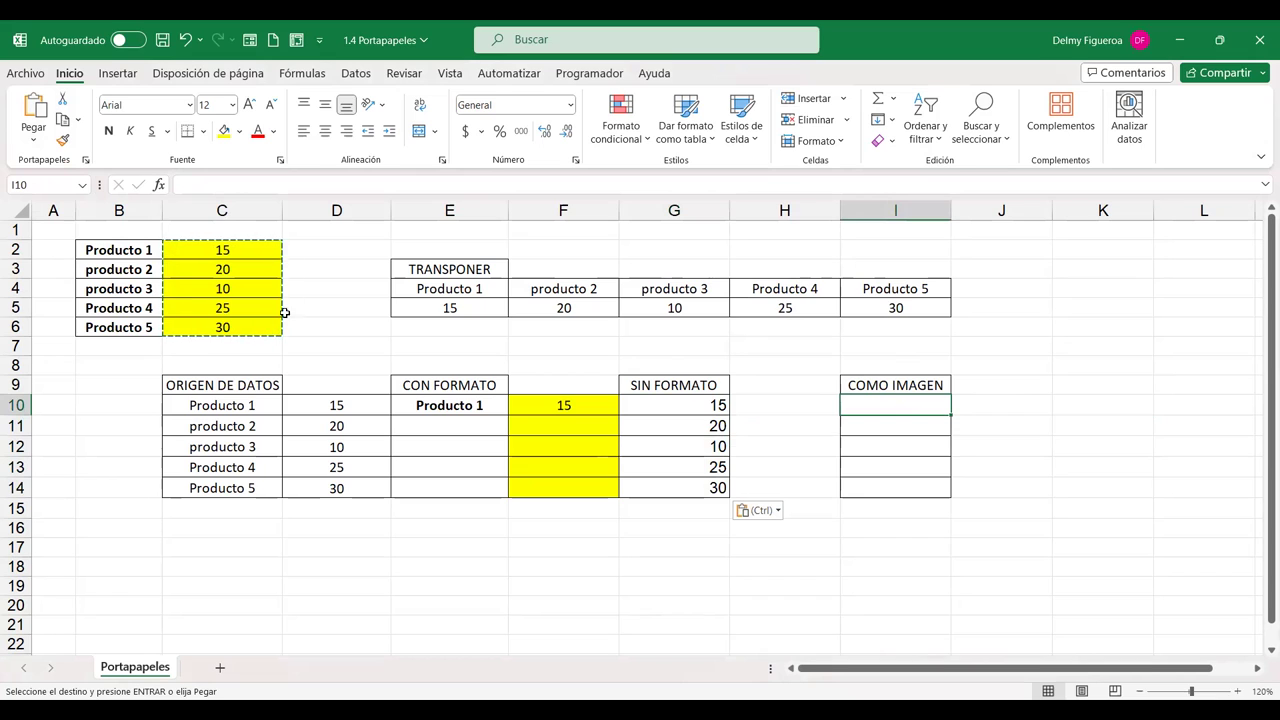
Paste a picture (Imagen) of the yellow amounts over I10:I14
right_click(919, 407)
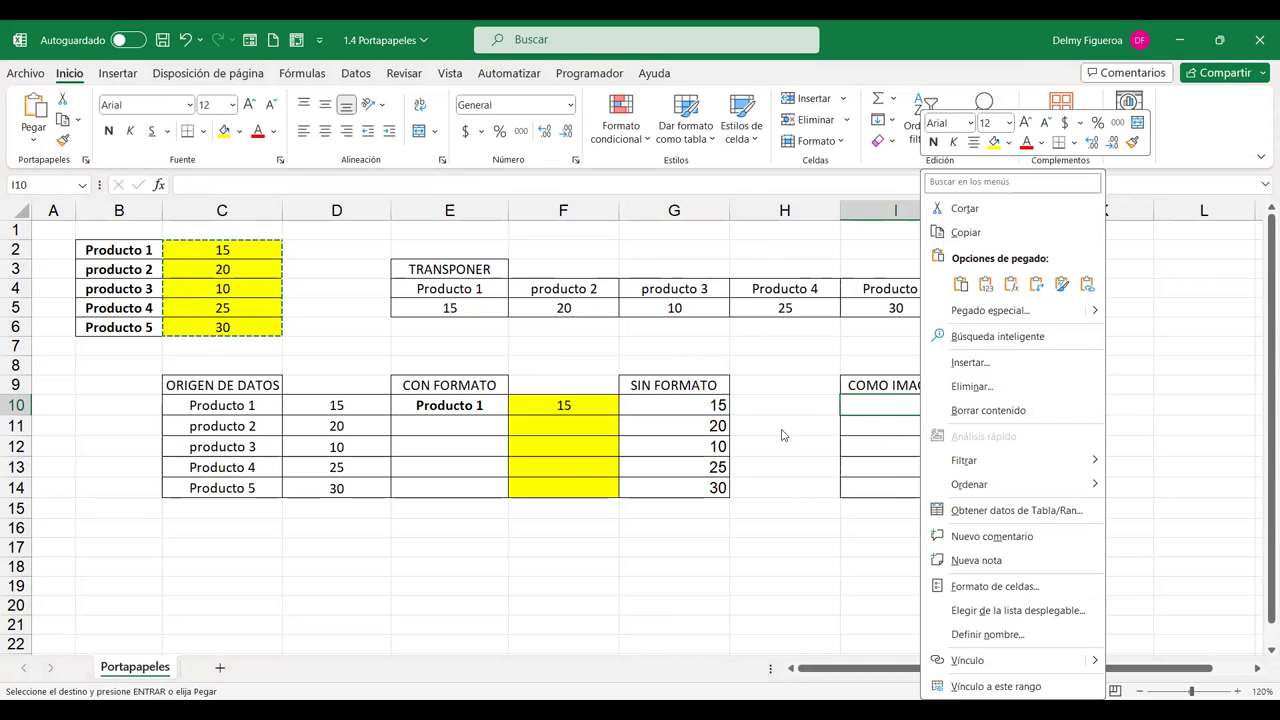
click(35, 143)
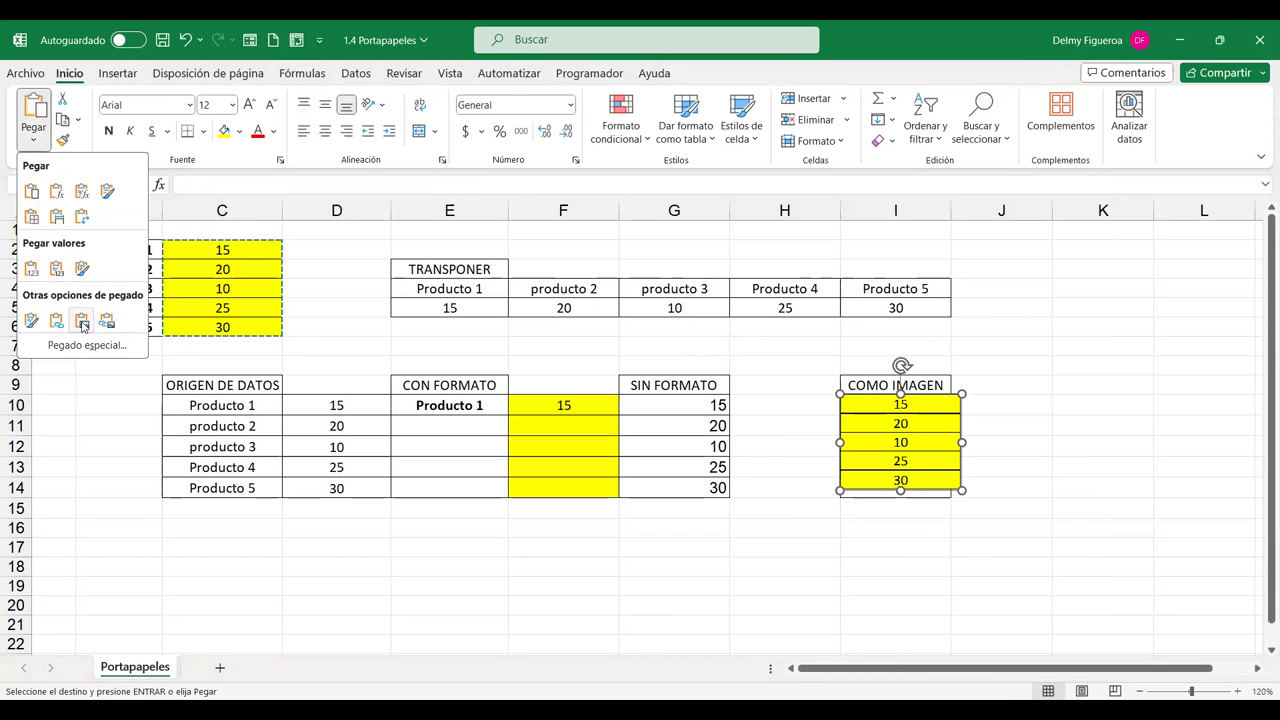
click(82, 321)
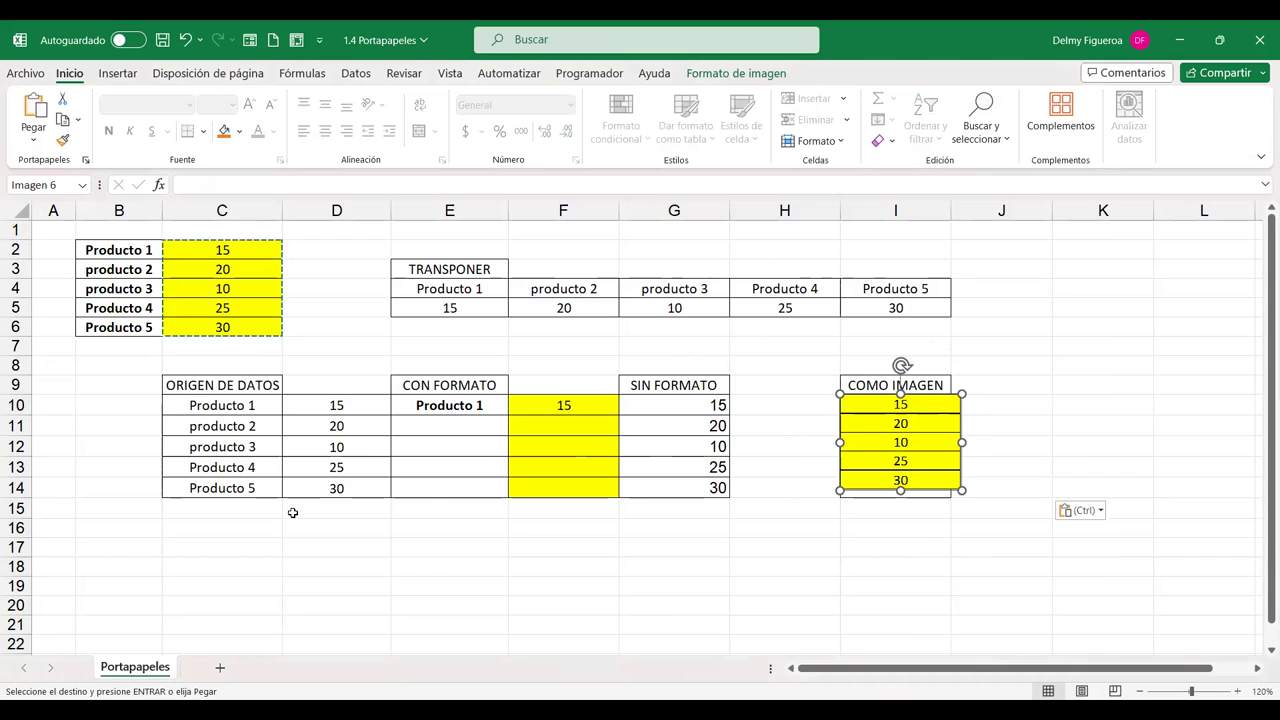
click(200, 528)
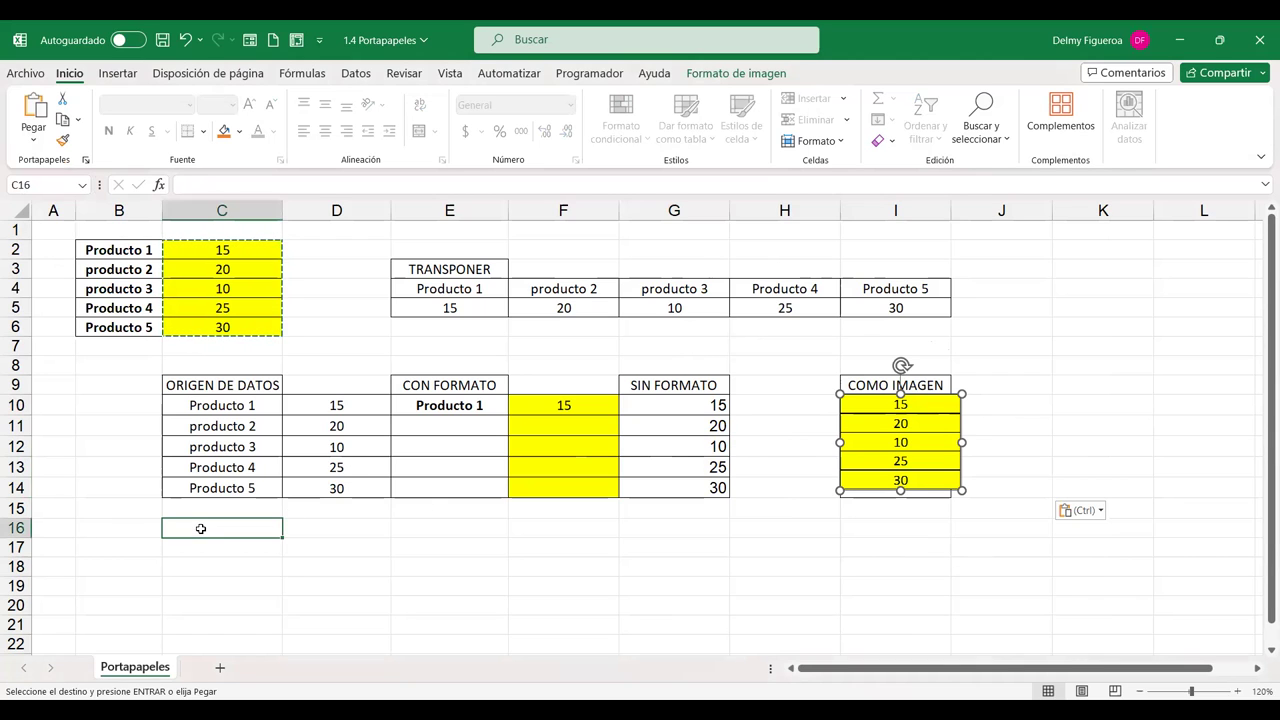
click(230, 546)
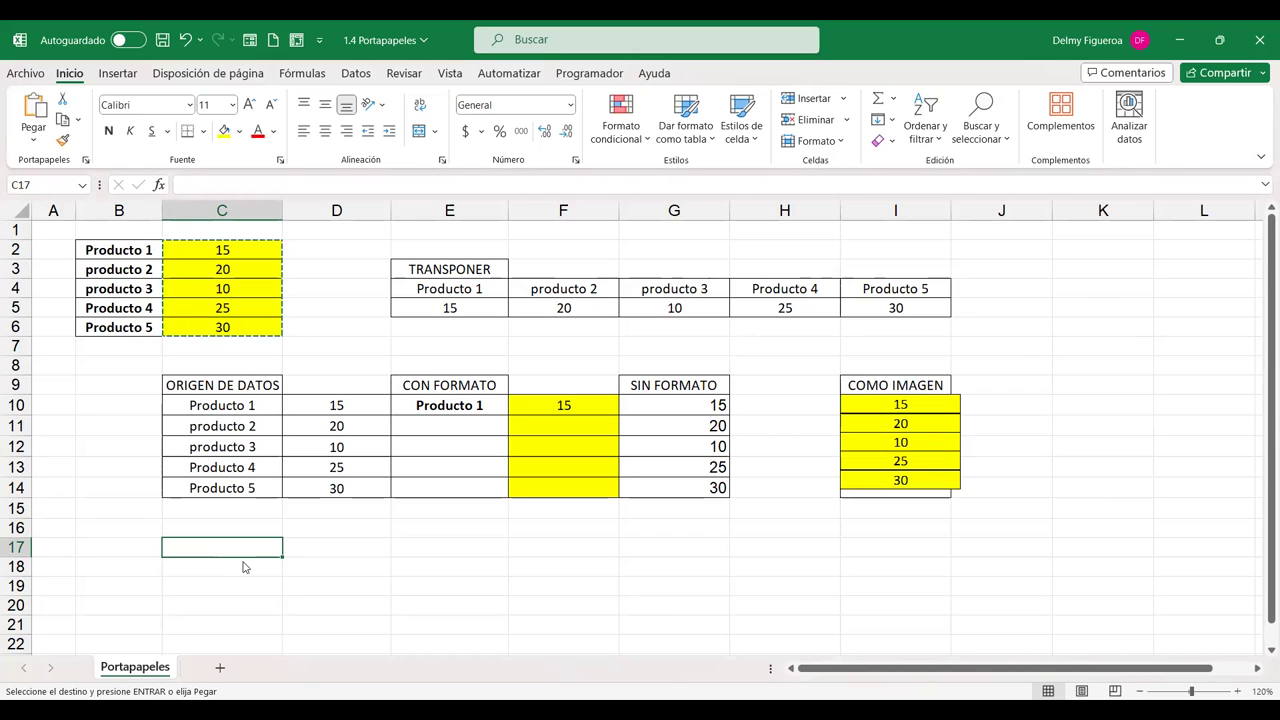
Paste everything (Todo) from the yellow amounts into C17:C21
key(ctrl+alt+v)
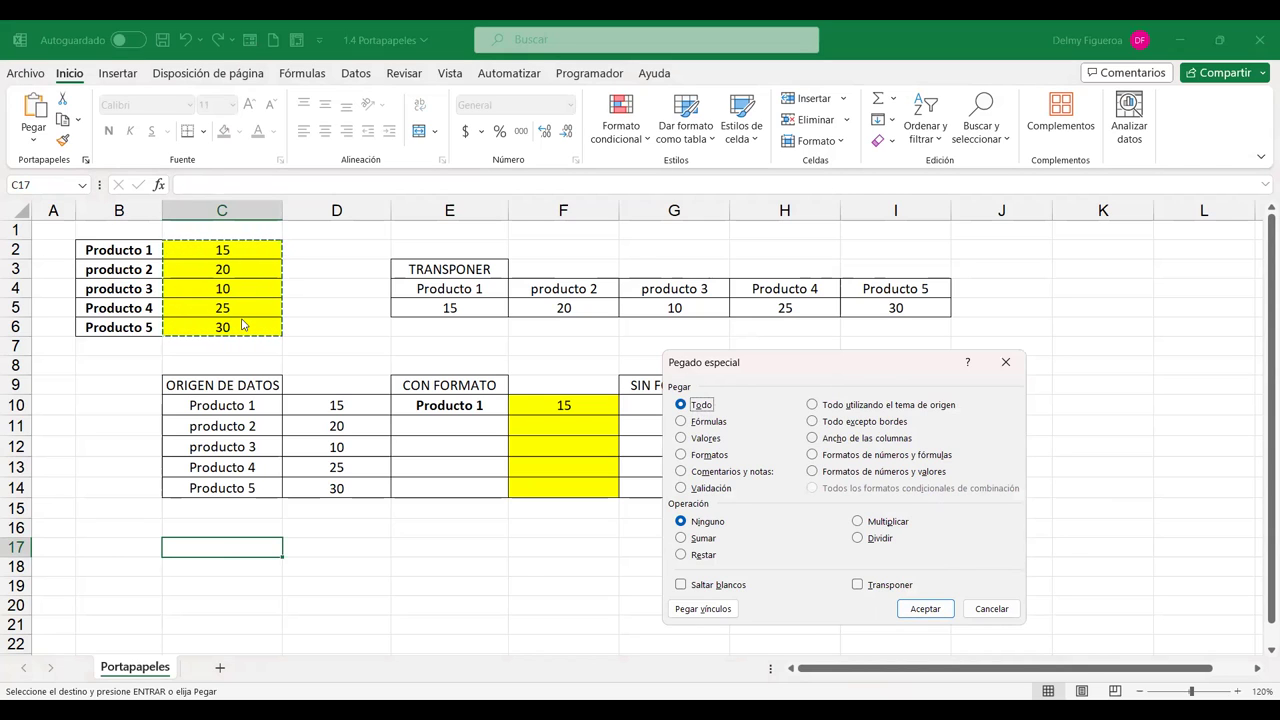
click(925, 608)
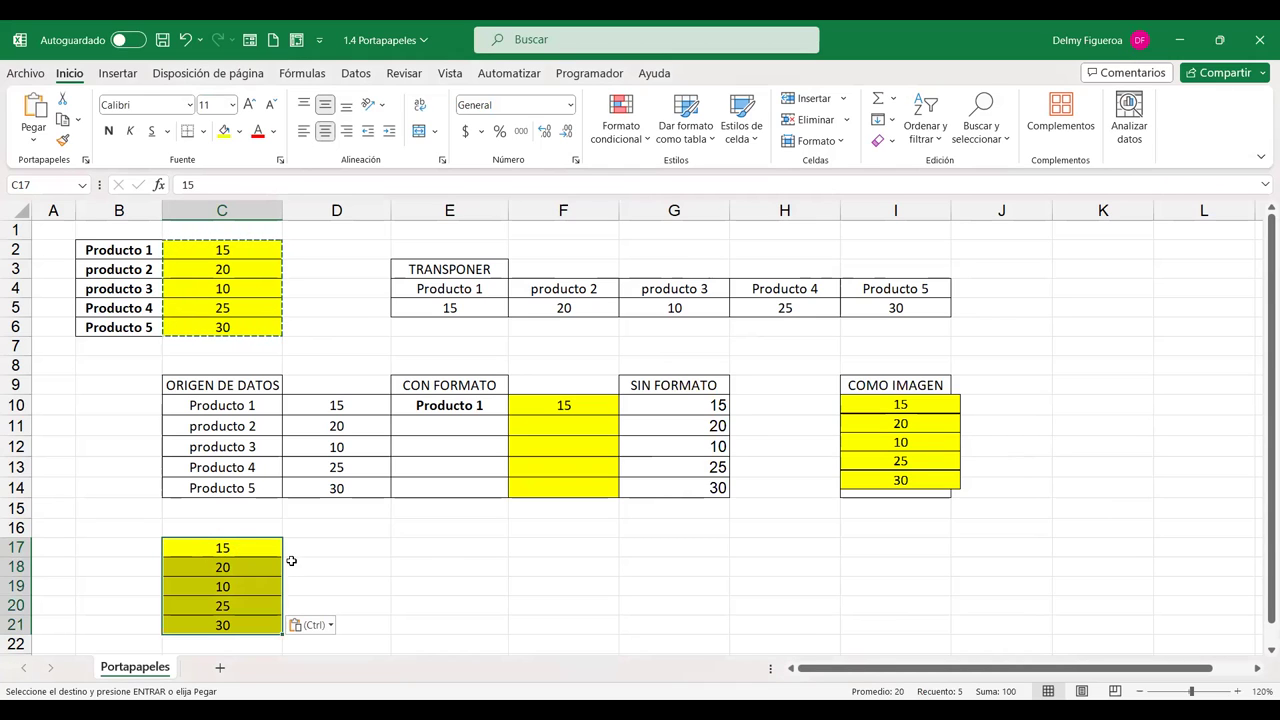
click(440, 550)
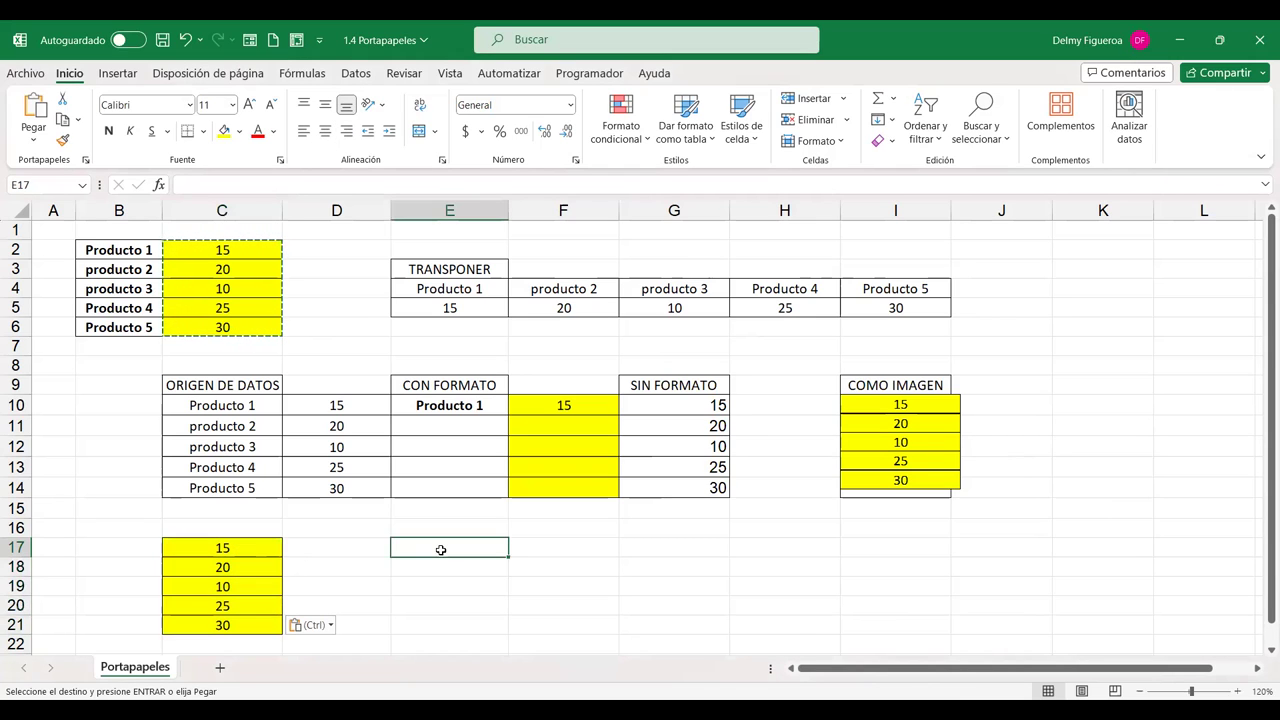
key(ctrl+alt+v)
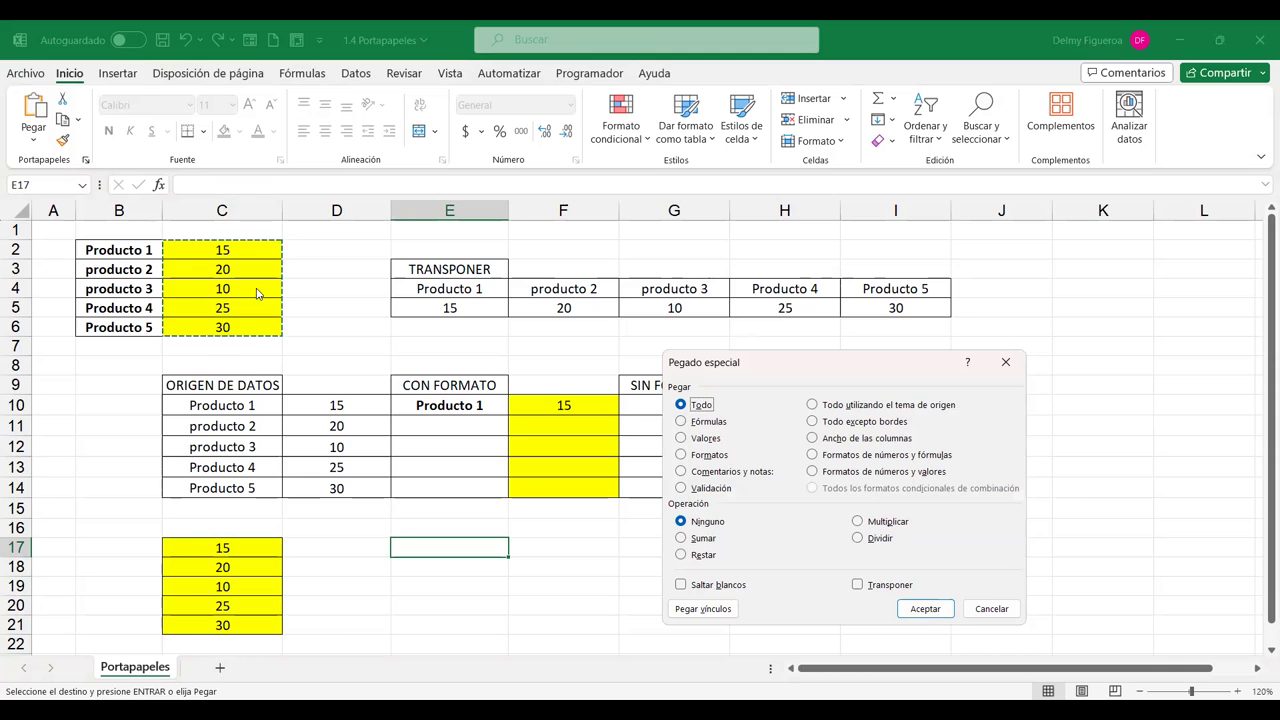
click(1001, 612)
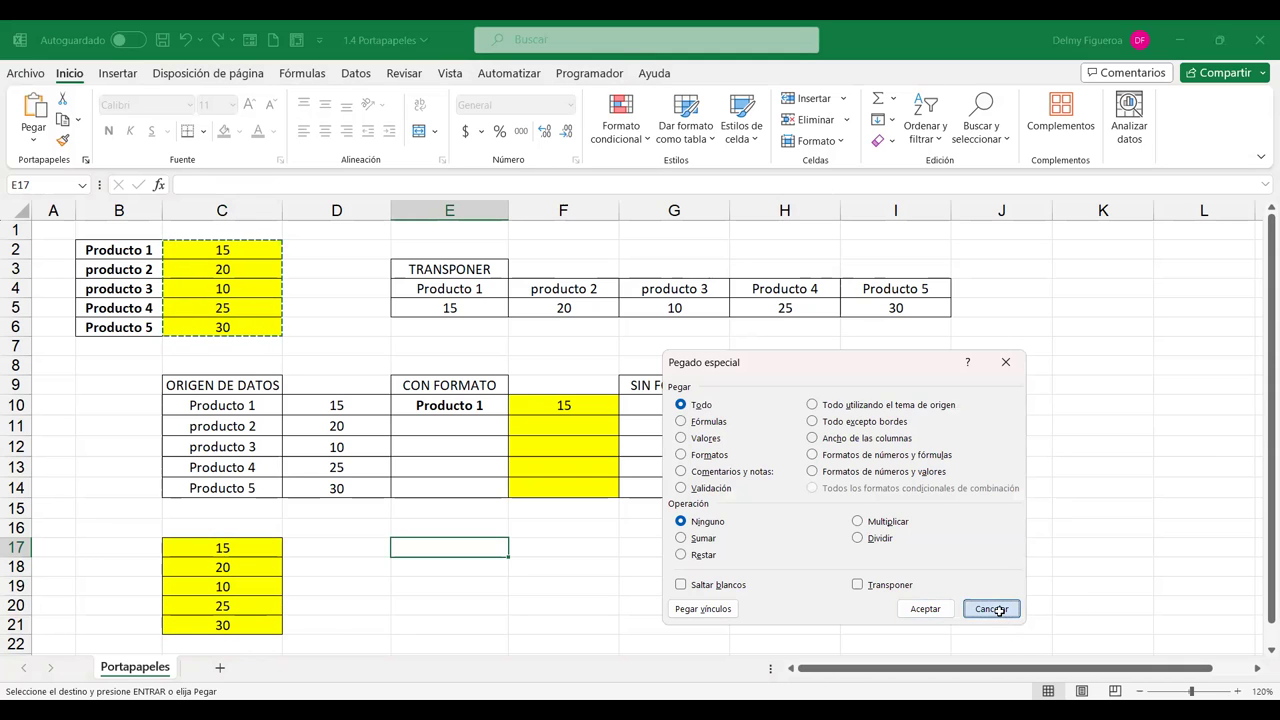
click(221, 343)
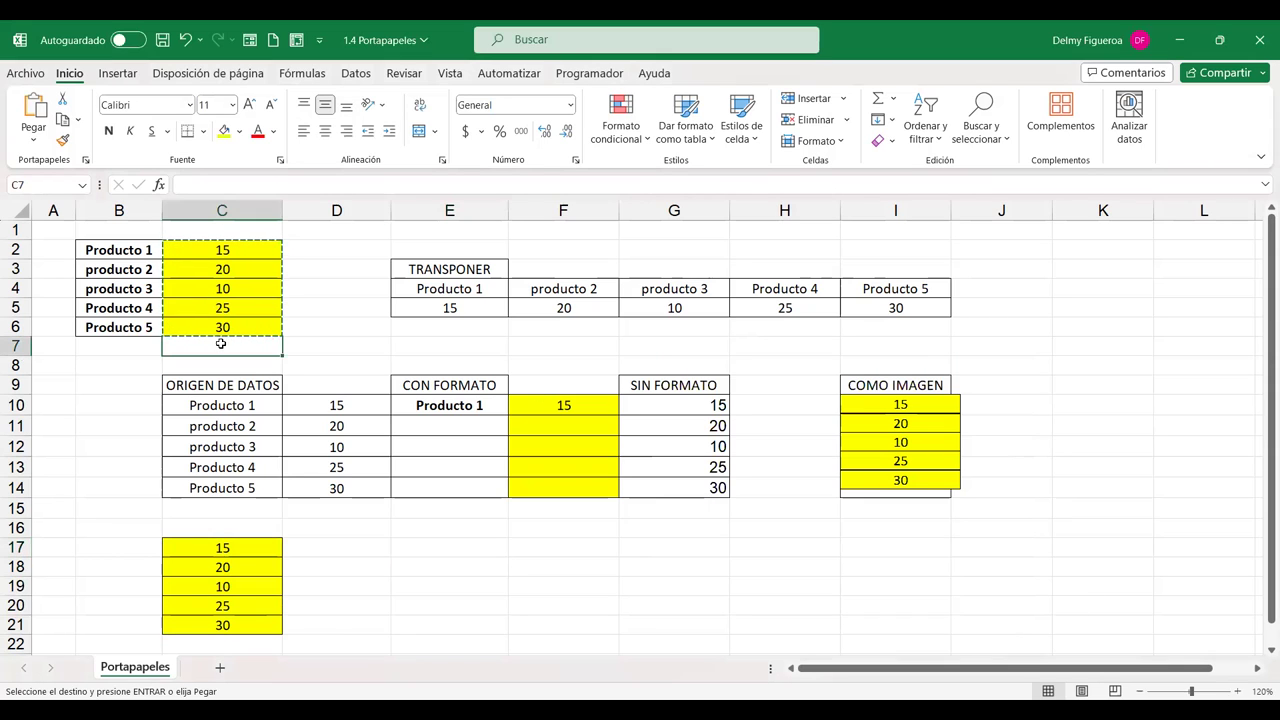
Total the amounts in C7 with AutoSum, giving =SUMA(C2:C6) showing 100
click(234, 255)
click(231, 274)
click(229, 312)
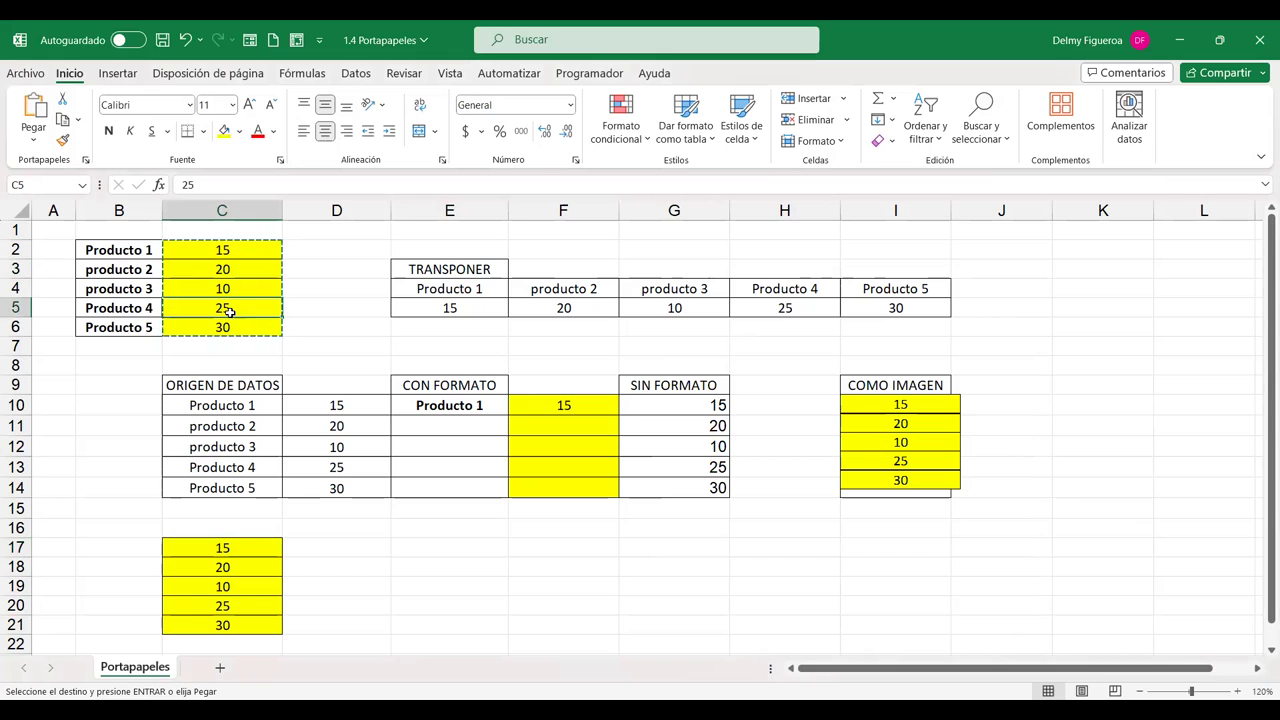
click(244, 346)
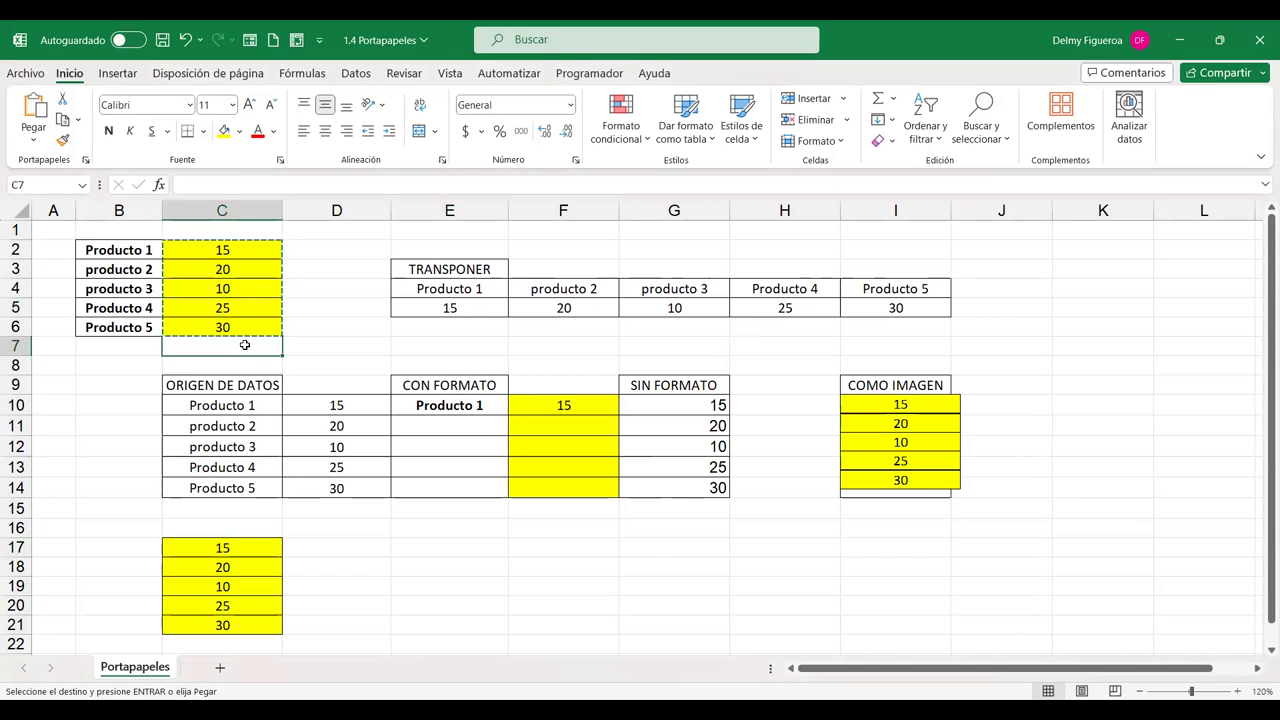
click(878, 103)
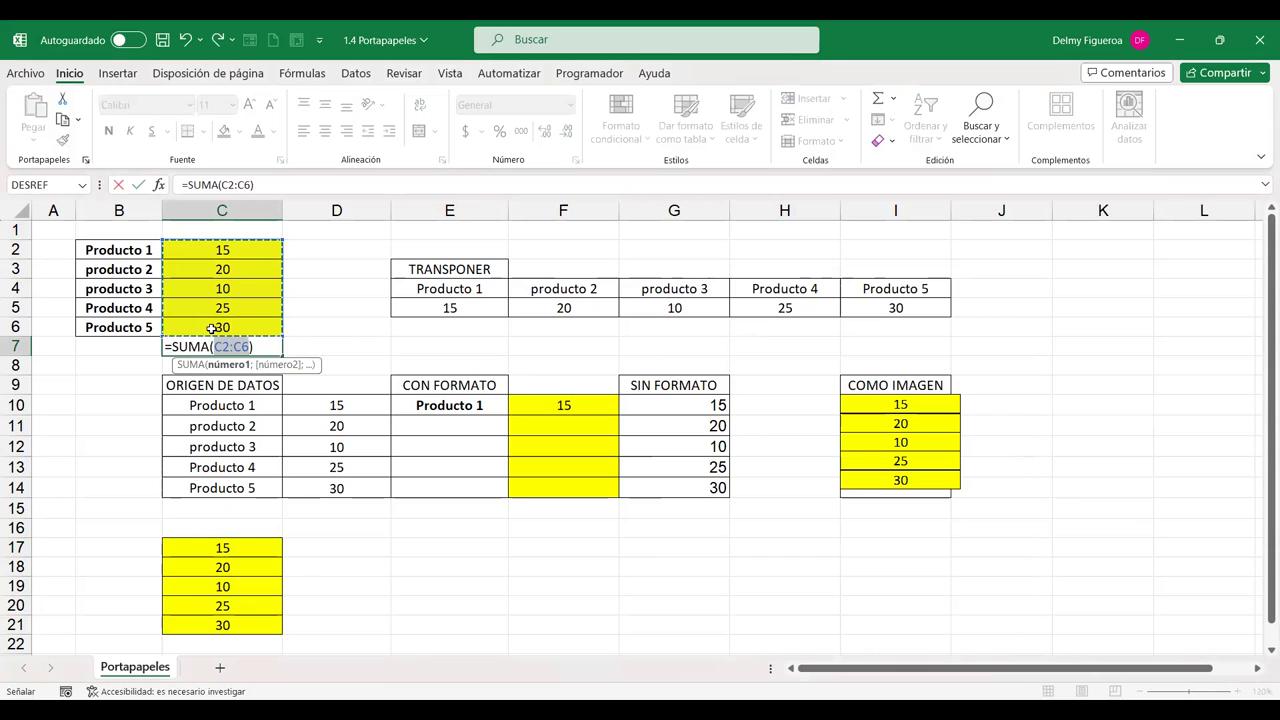
key(Return)
Copy C2:C7, values plus total, for pasting at E17
drag(230, 264, 232, 346)
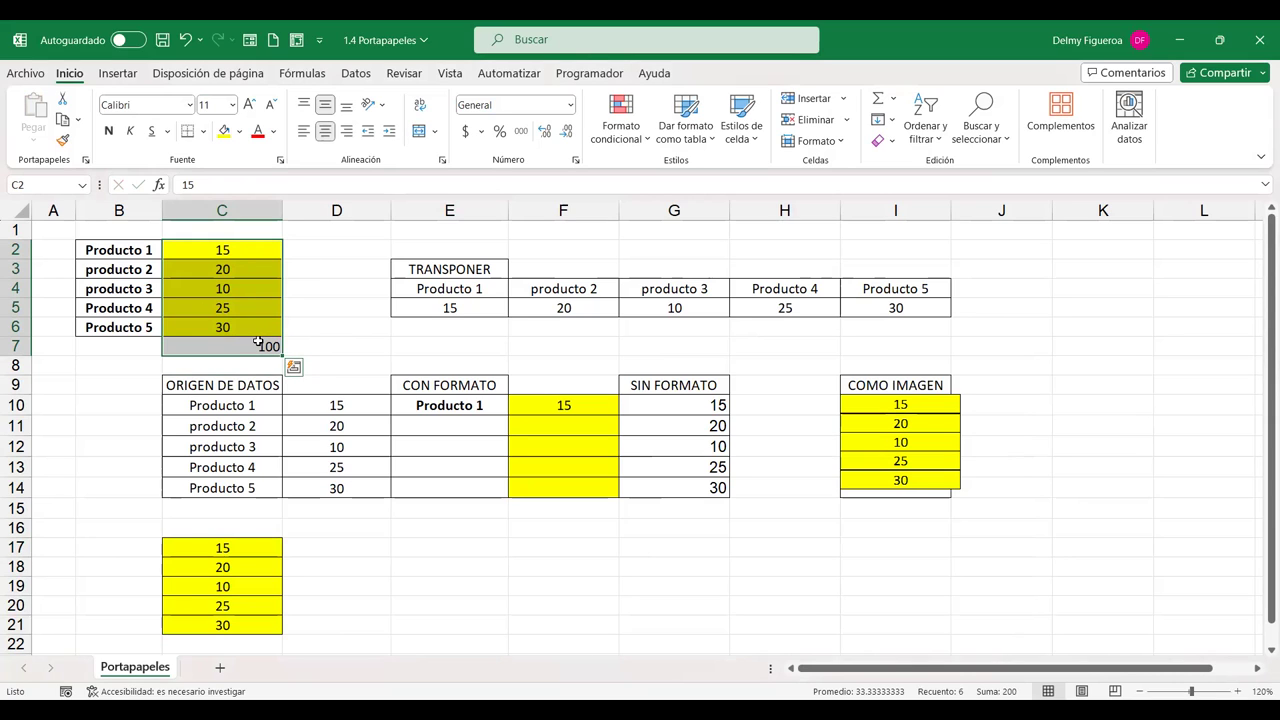
key(ctrl+c)
click(443, 545)
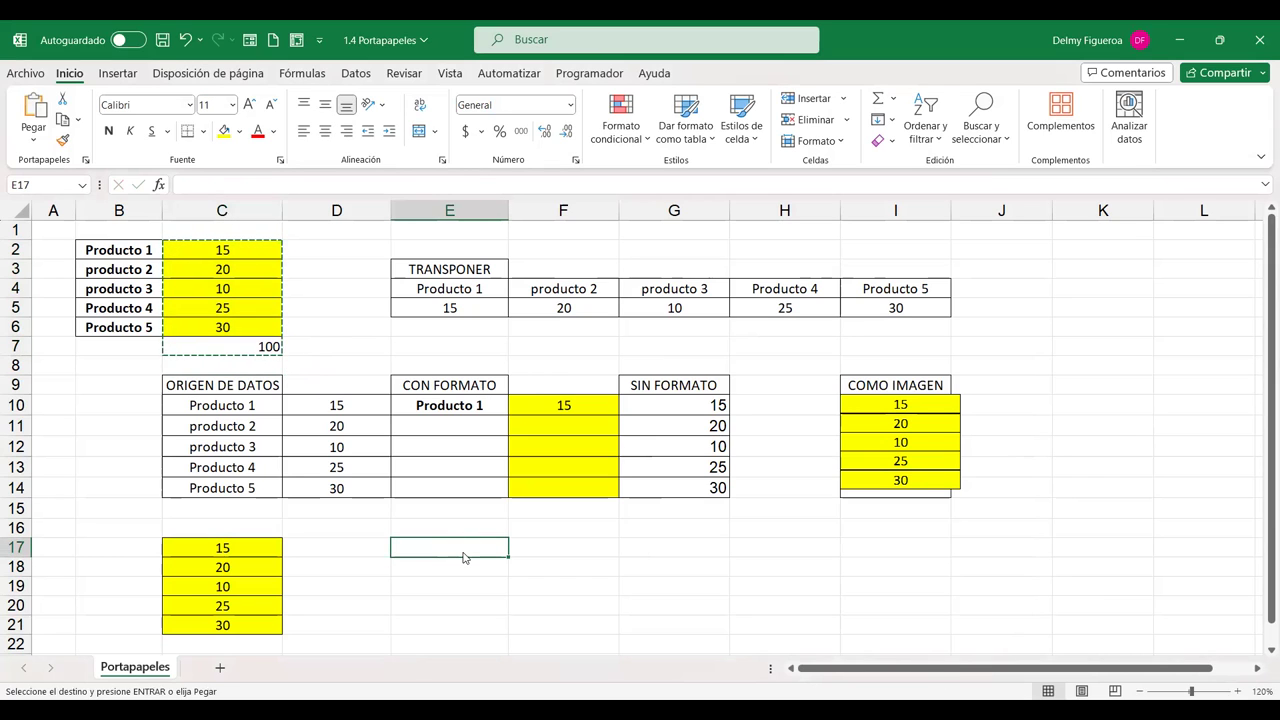
Paste only formulas (Fórmulas) into E17:E22
key(ctrl+alt+v)
click(712, 422)
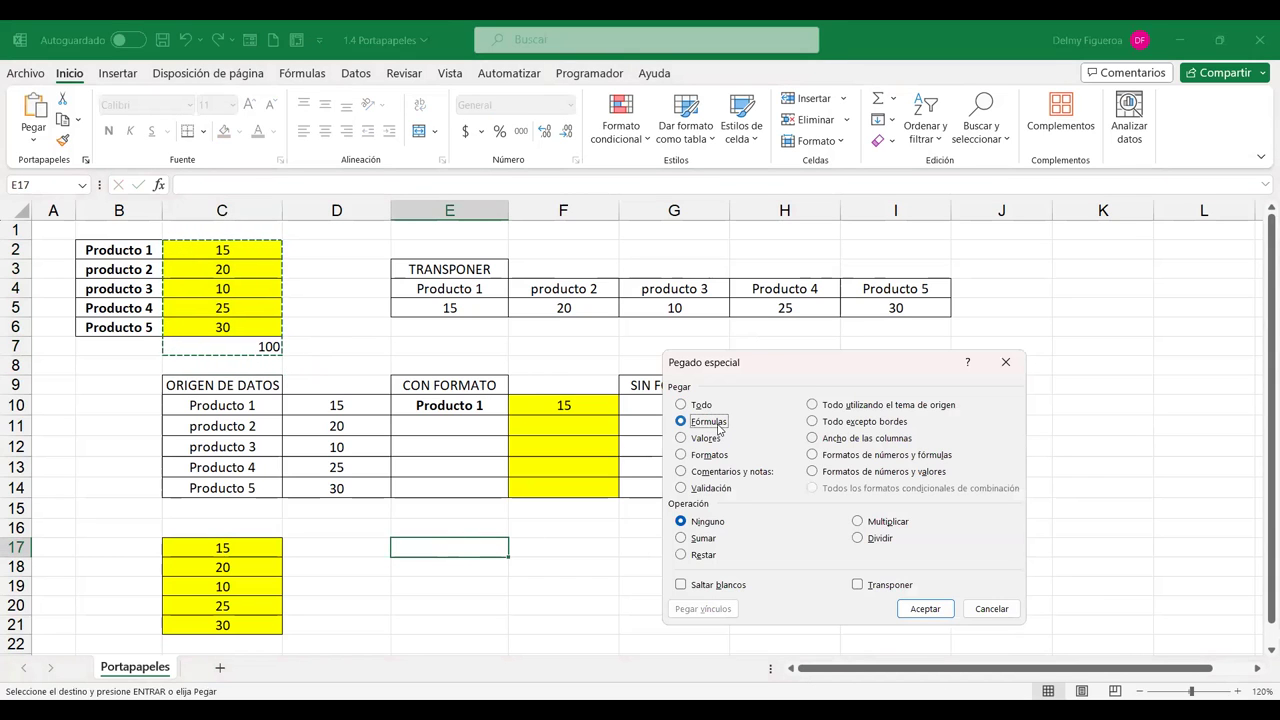
click(927, 609)
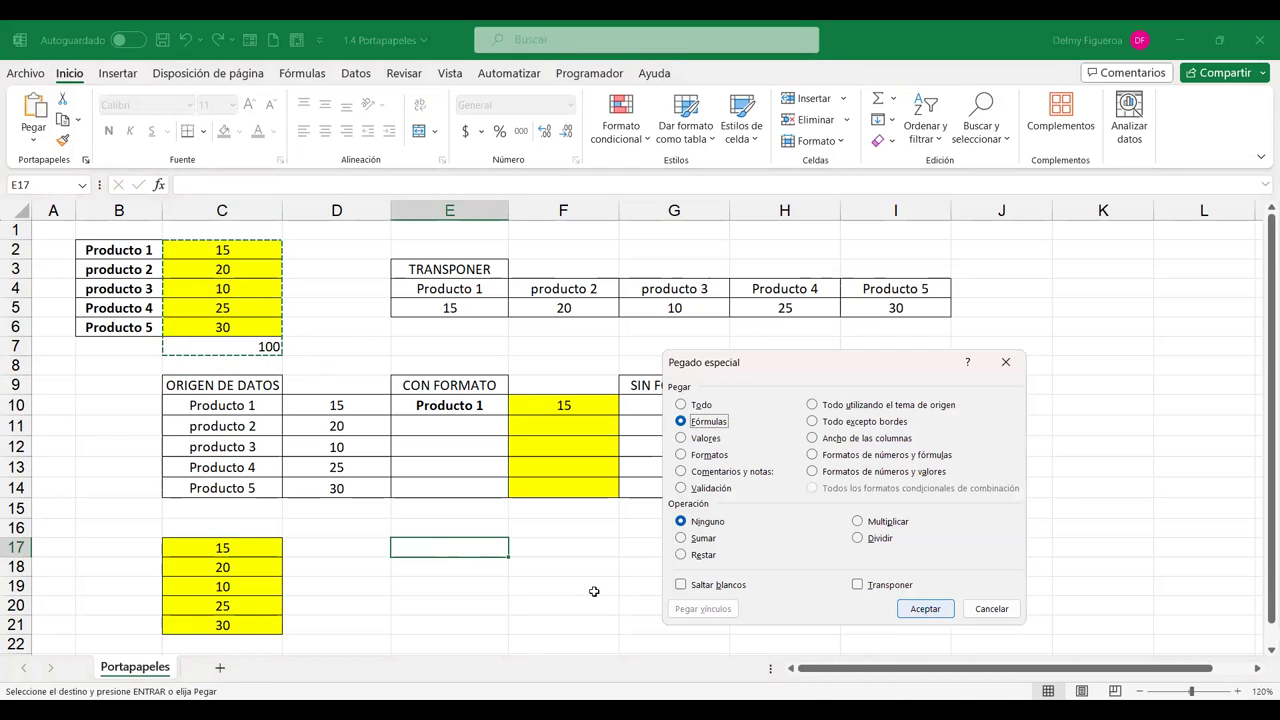
Compare the pasted total =SUMA(E17:E21) in E22 with the original formula in C7
click(483, 601)
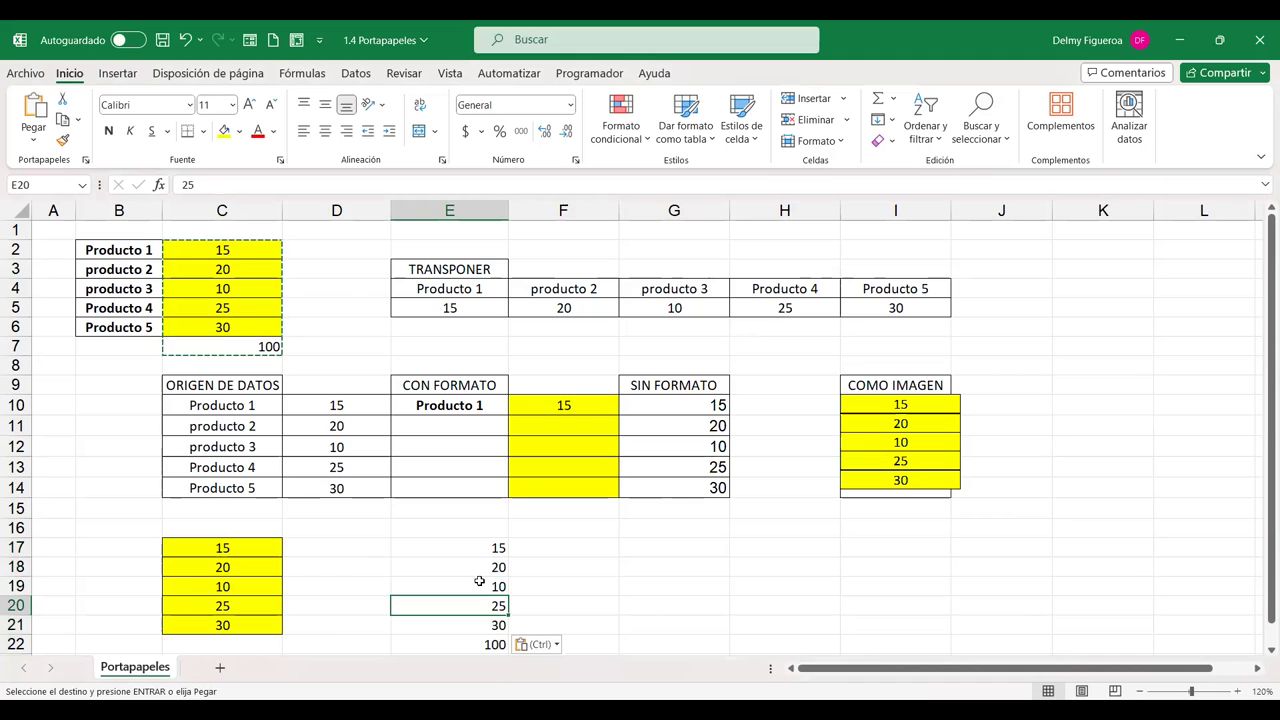
scroll(474, 576, down, 1)
click(474, 587)
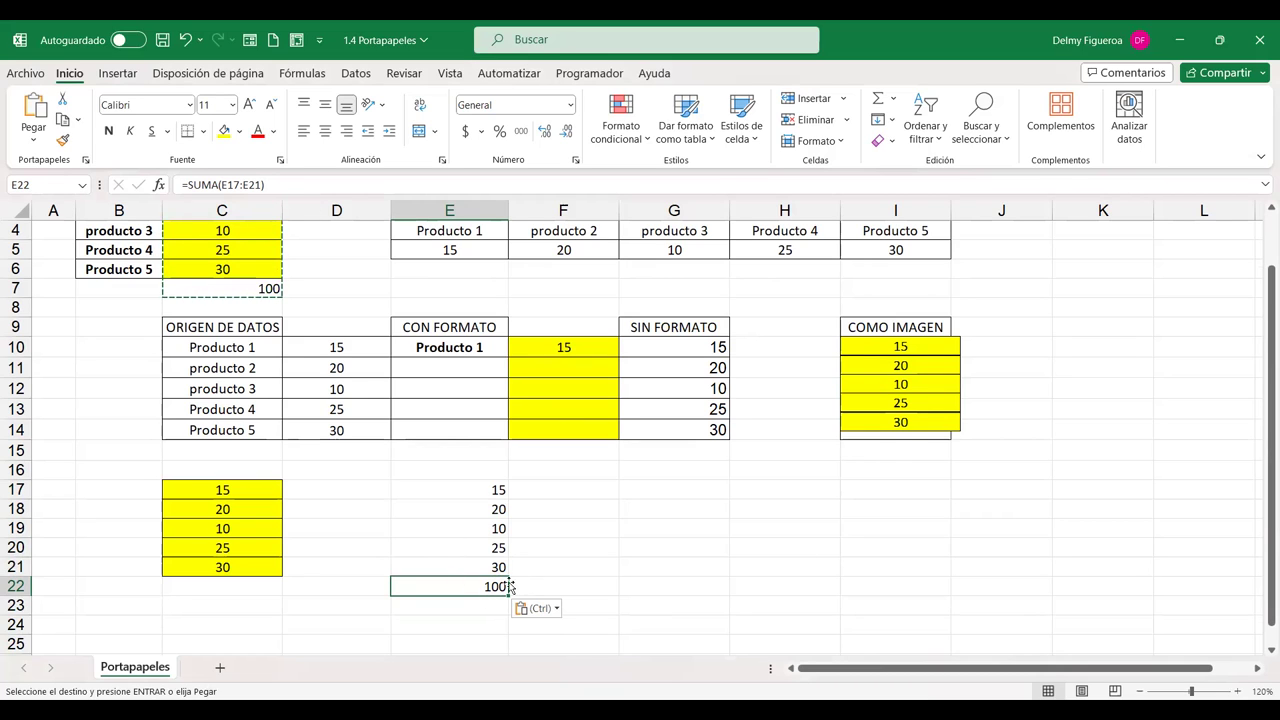
click(245, 288)
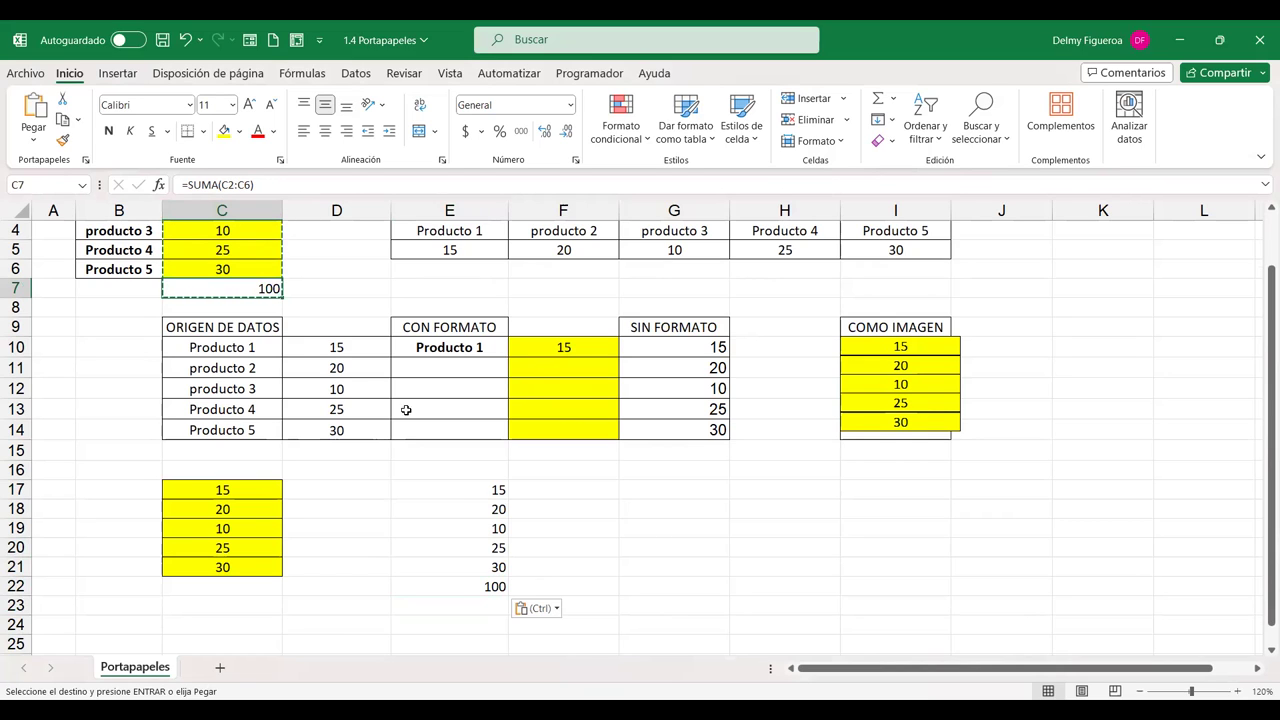
click(484, 586)
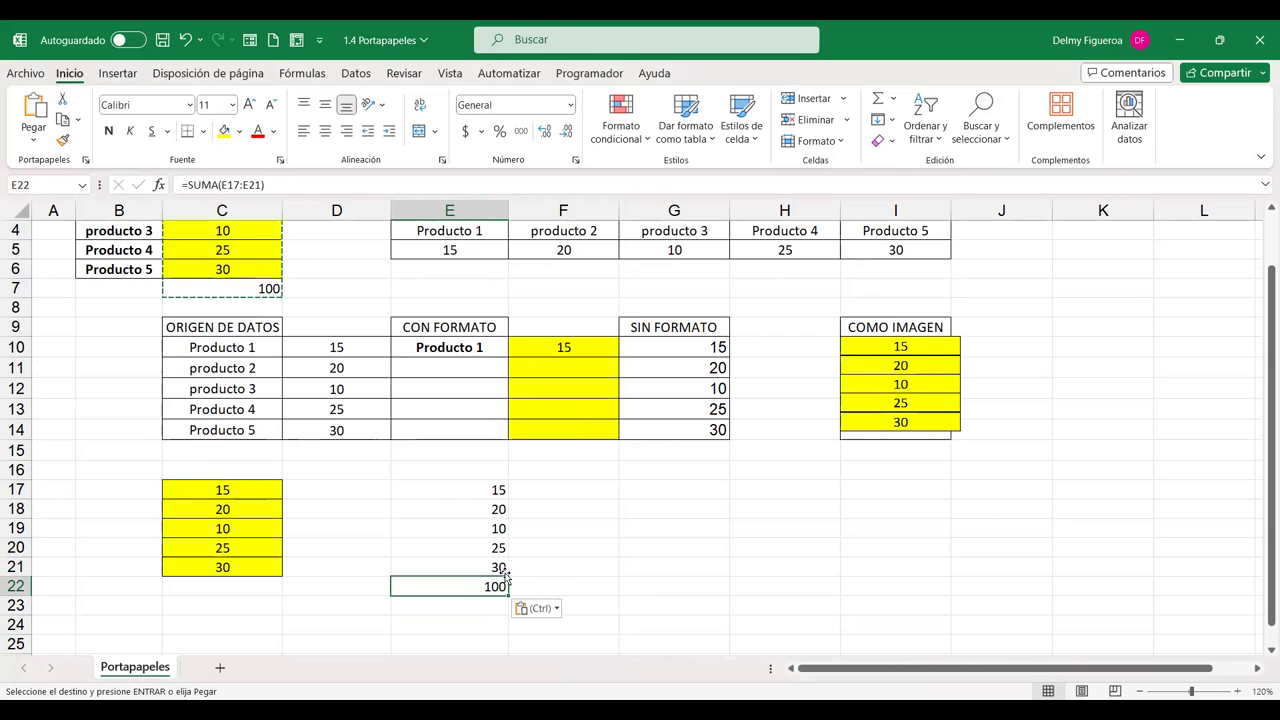
click(678, 487)
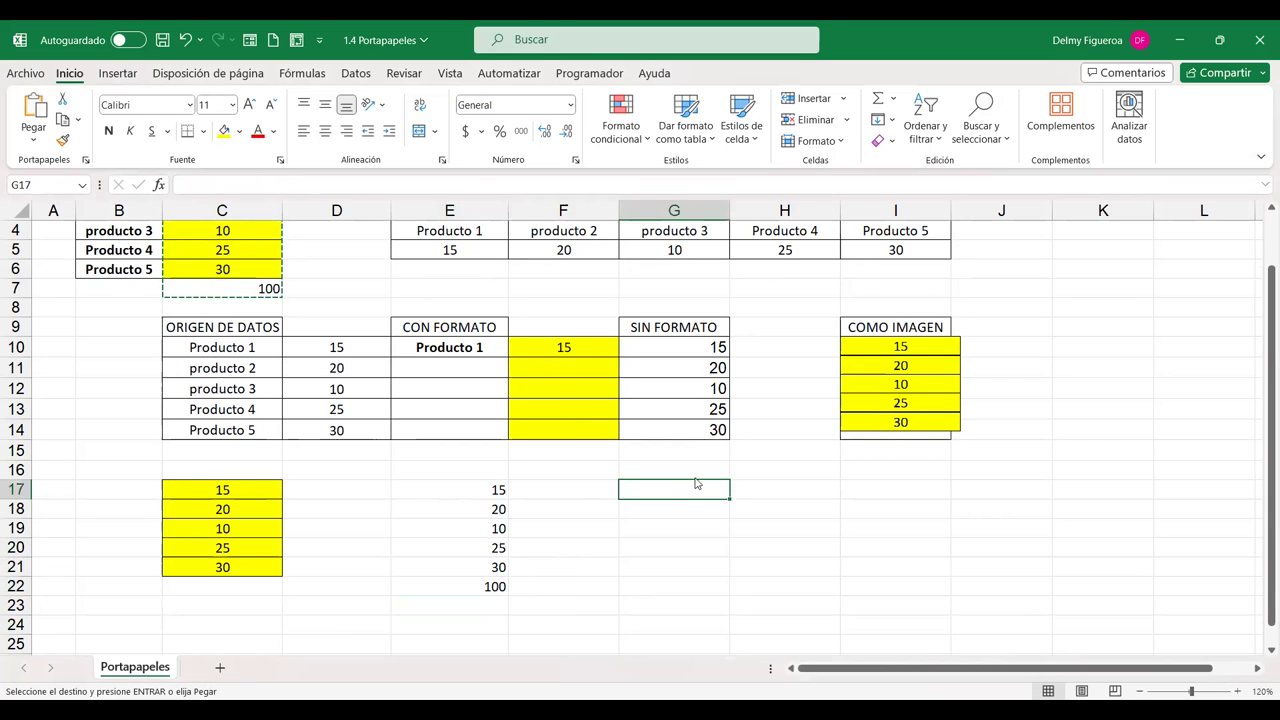
Paste values only (Valores) into G17:G22, leaving a plain 100 instead of a formula
key(ctrl+alt+v)
click(682, 438)
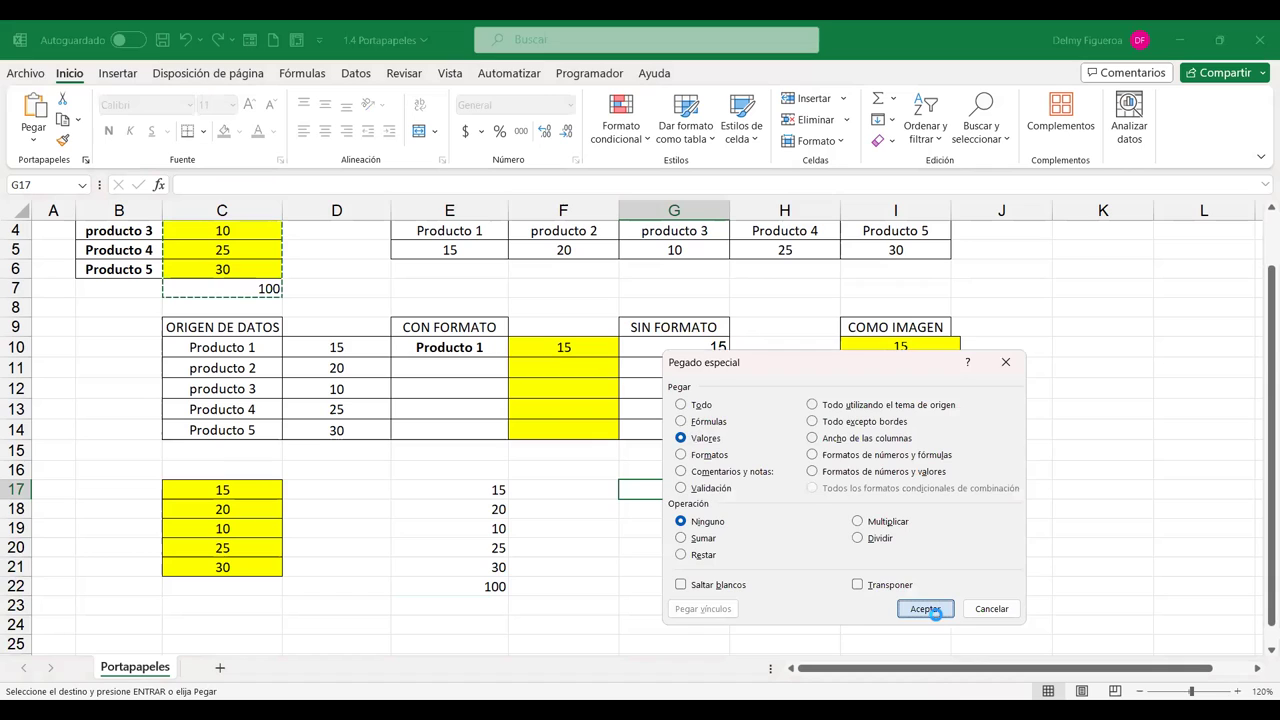
click(924, 606)
click(708, 588)
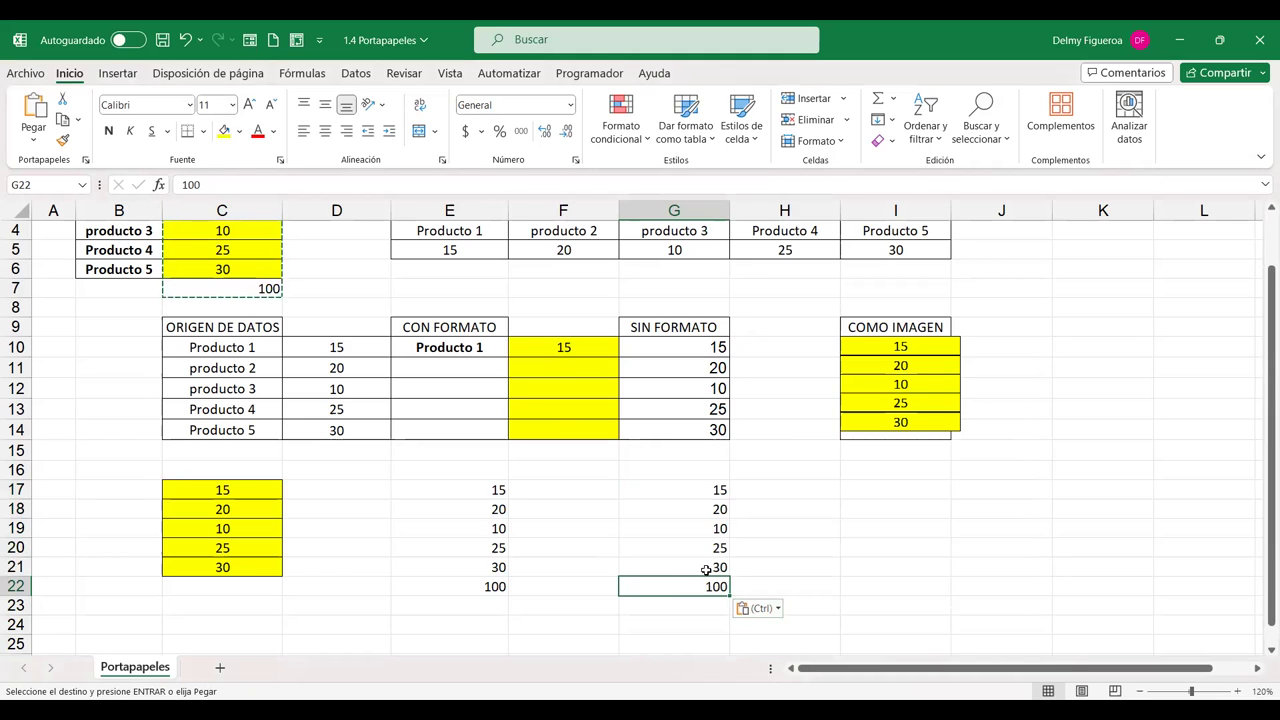
click(902, 489)
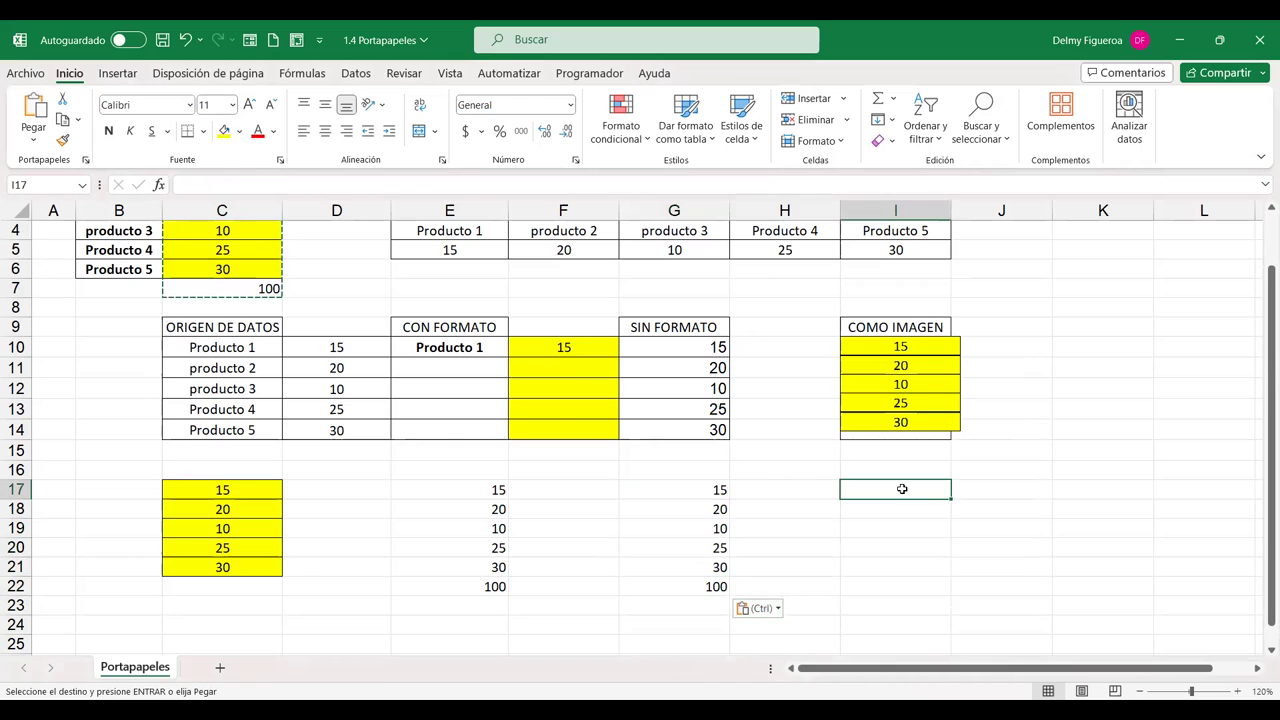
Paste formats only into I17:I21, giving yellow fill and borders without values
key(ctrl+alt+v)
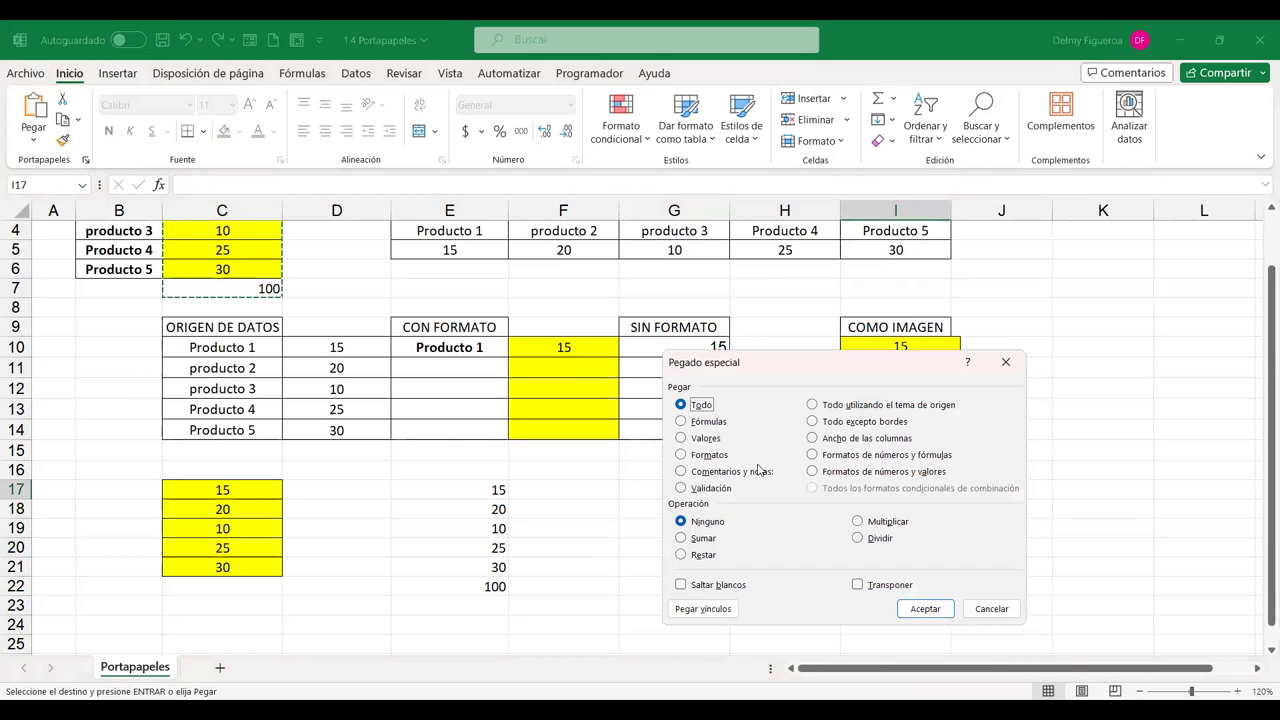
click(715, 458)
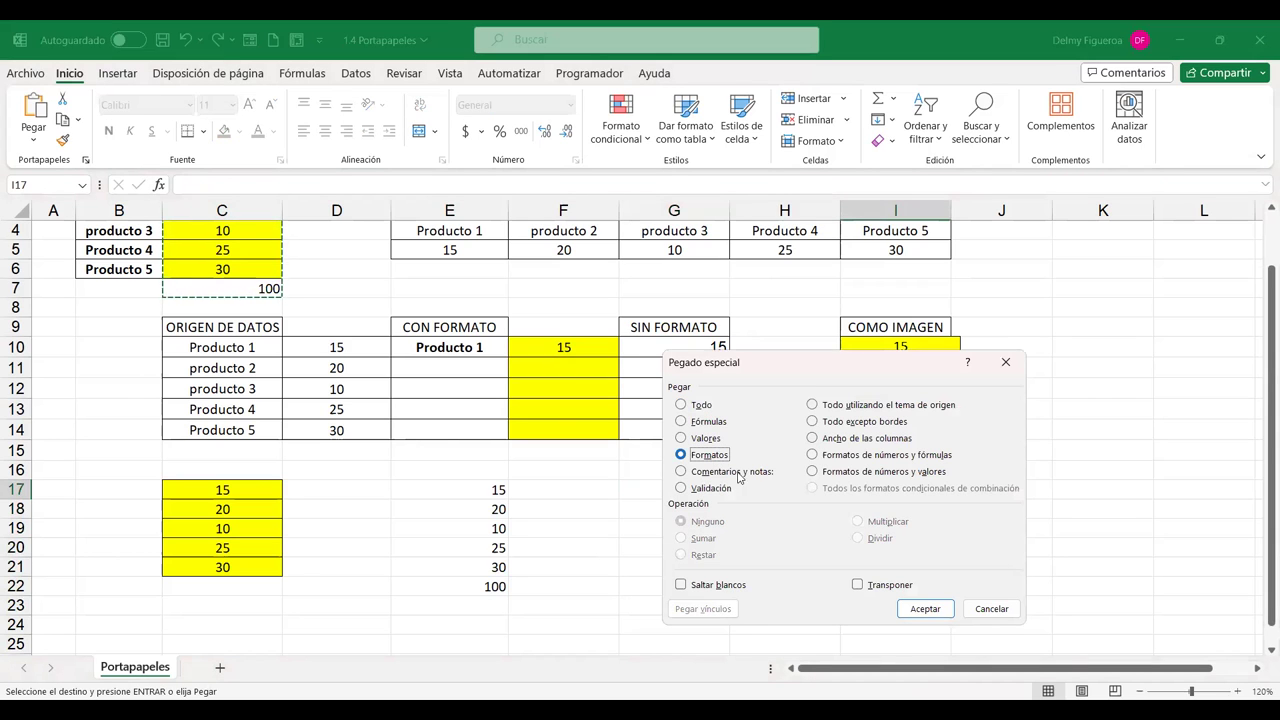
click(925, 609)
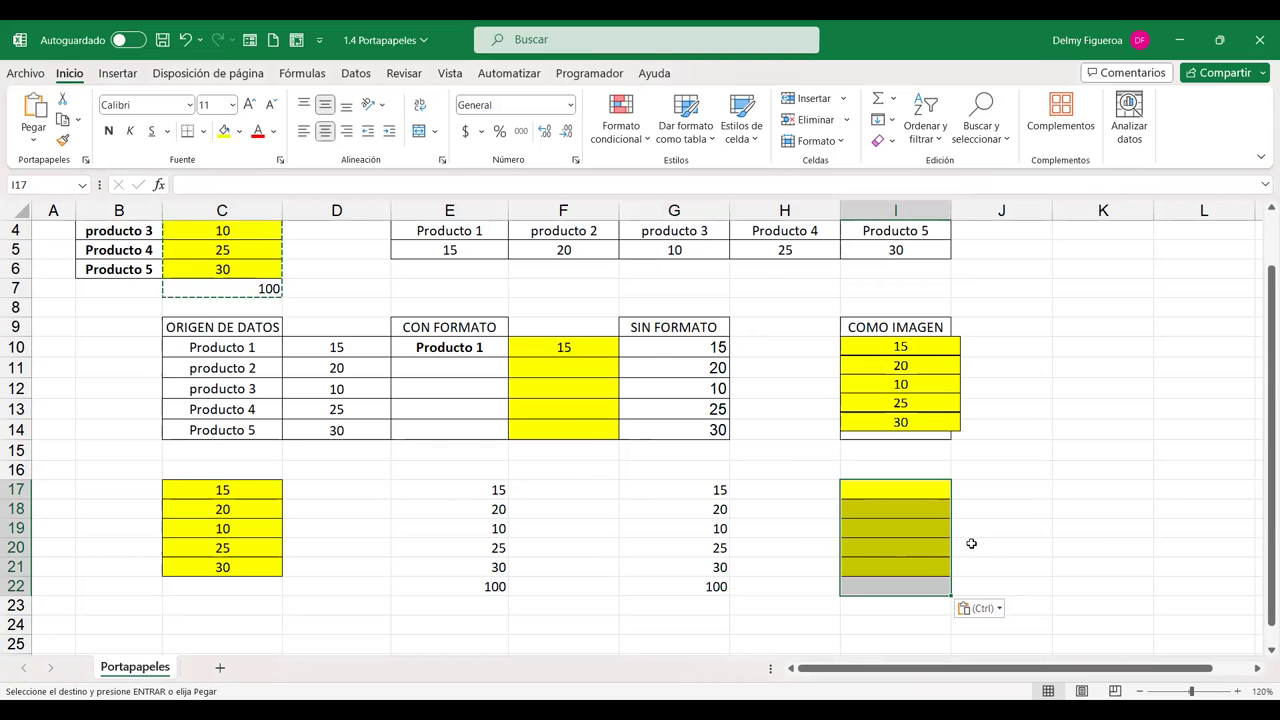
Try pasting Comentarios y notas into K17, then cancel without pasting
click(1079, 491)
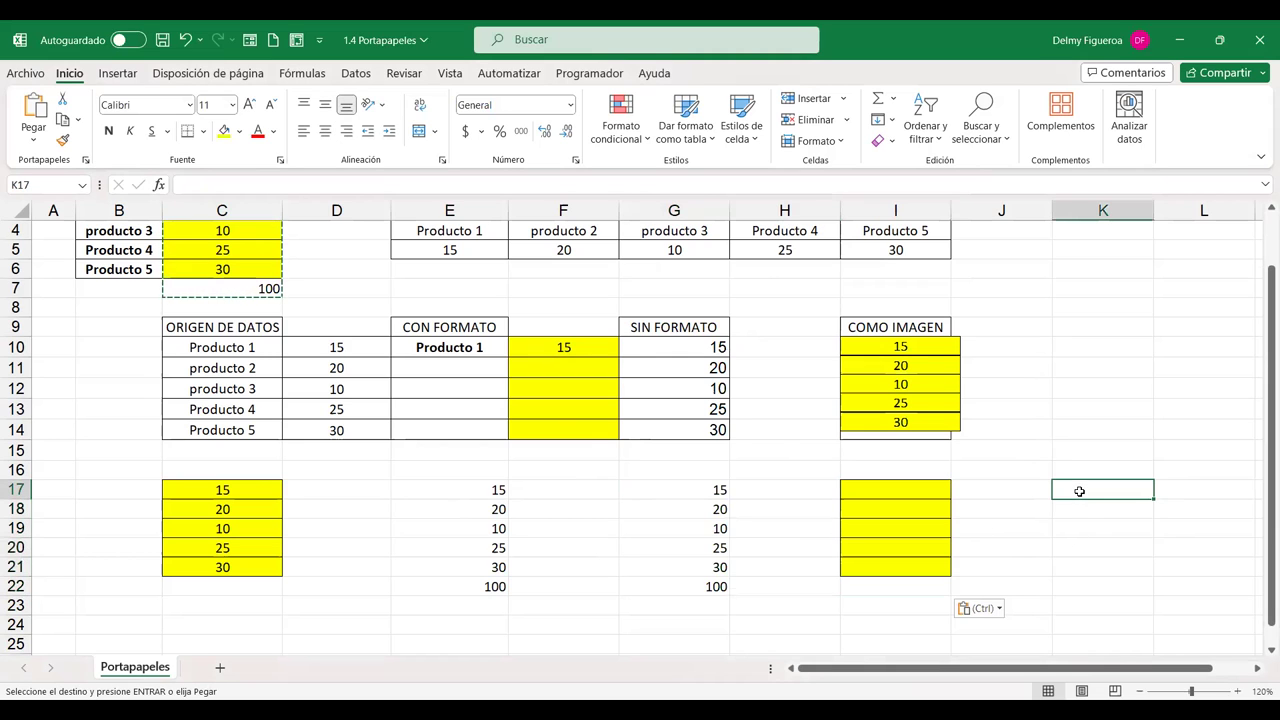
key(ctrl+alt+v)
click(730, 471)
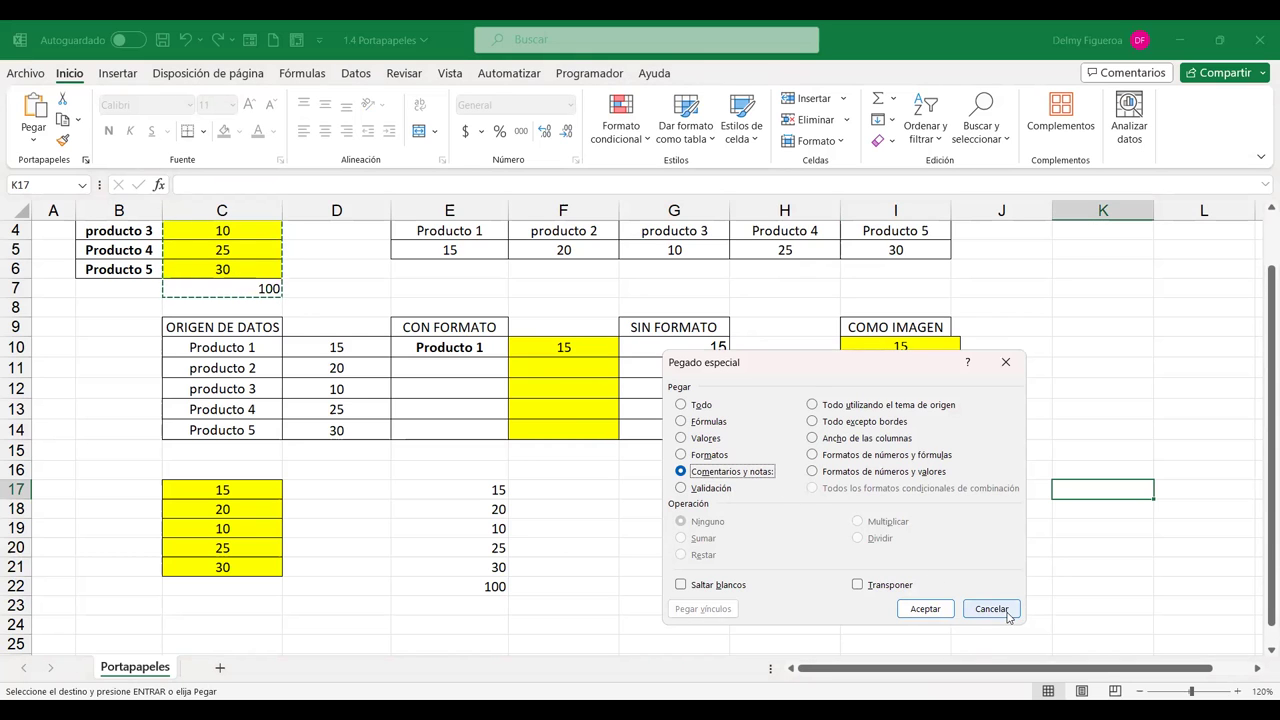
key(Escape)
scroll(288, 354, up, 1)
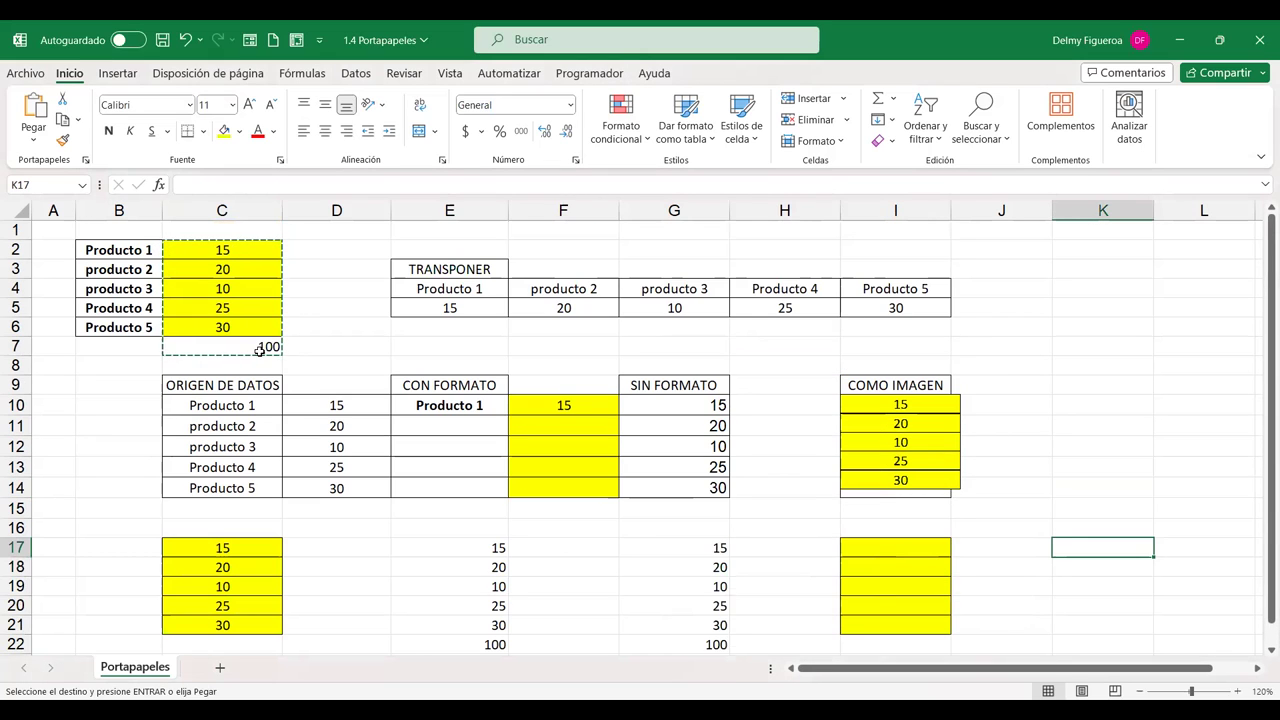
click(252, 347)
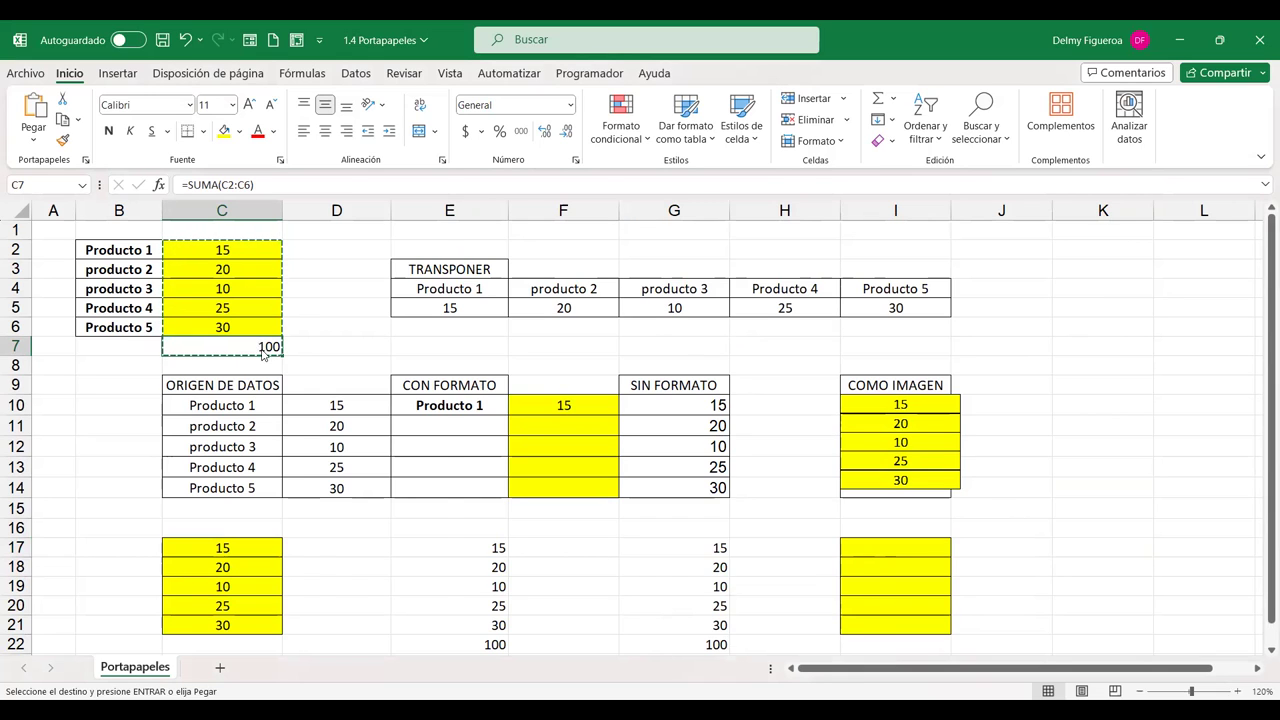
Add a comment reading 'Revisar fórmula' to the total in C7
right_click(263, 352)
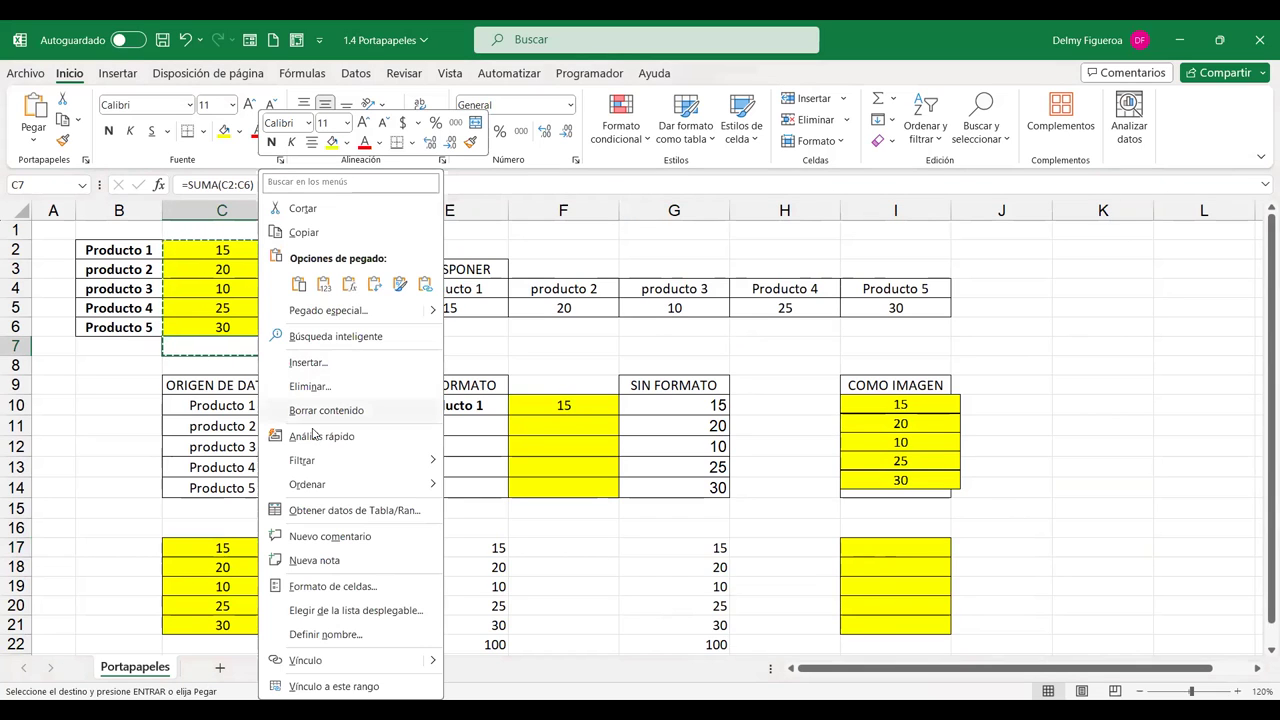
click(363, 540)
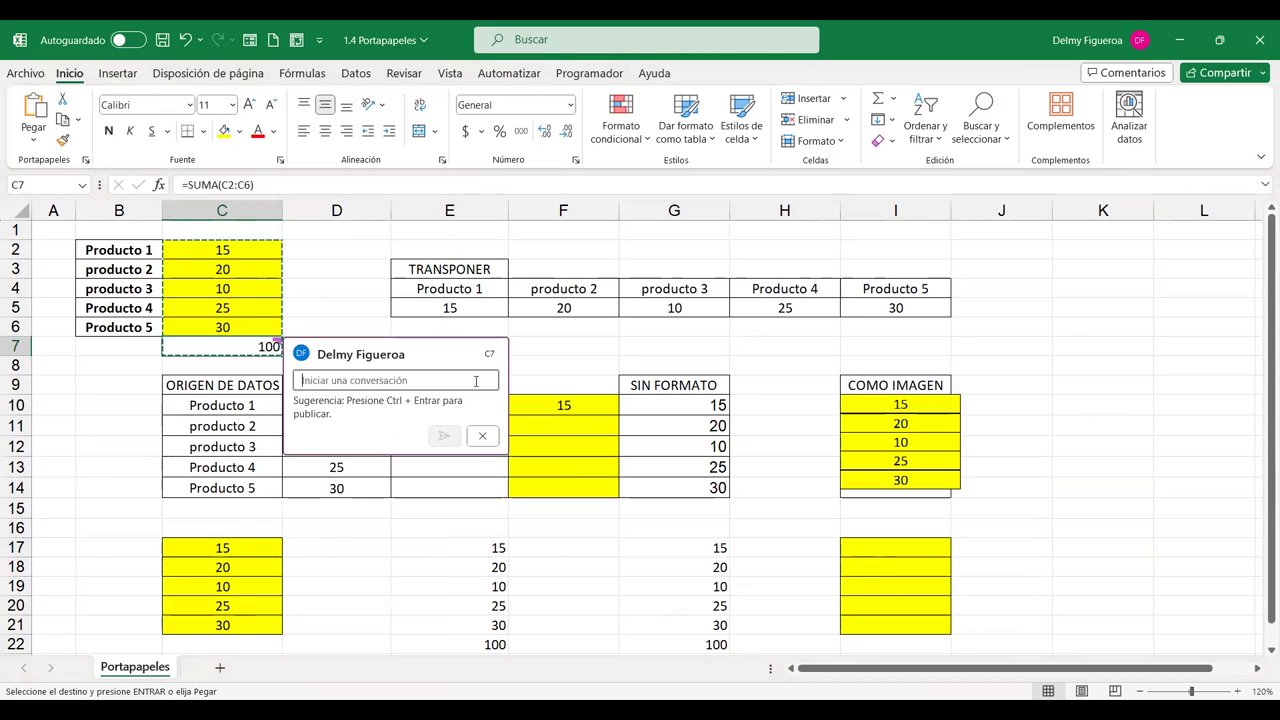
text(Revisar fórmula)
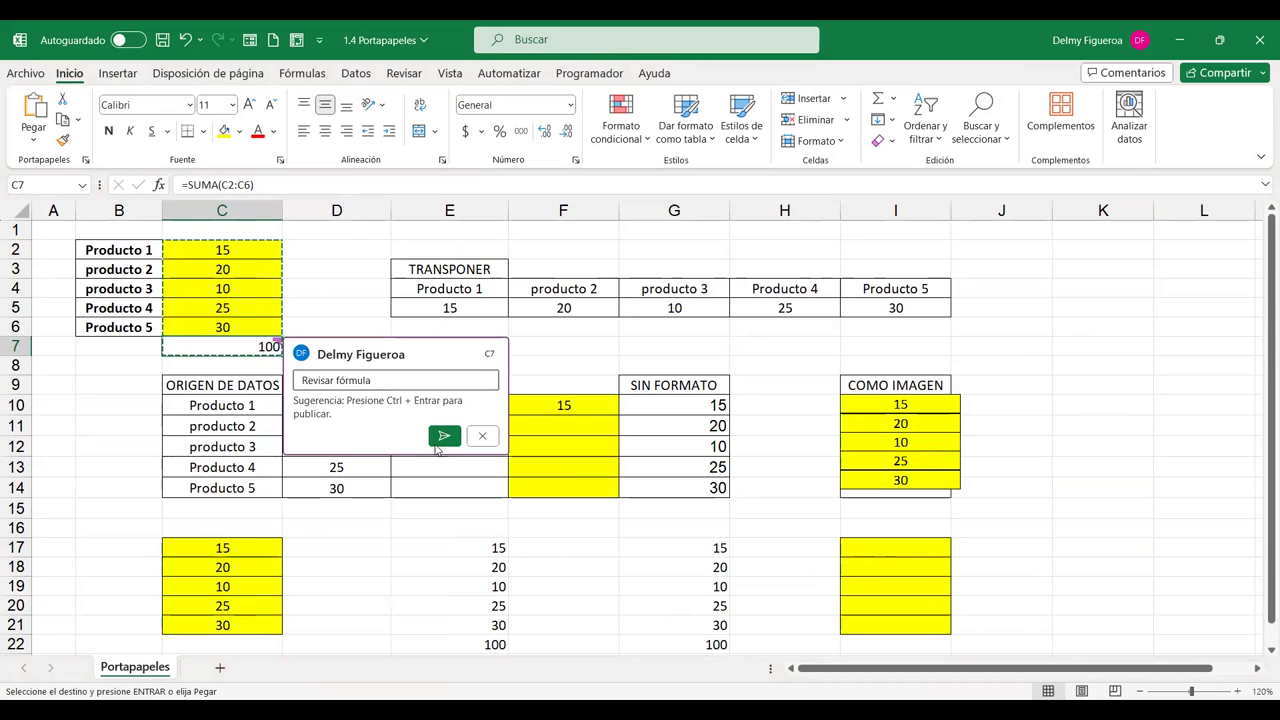
click(446, 437)
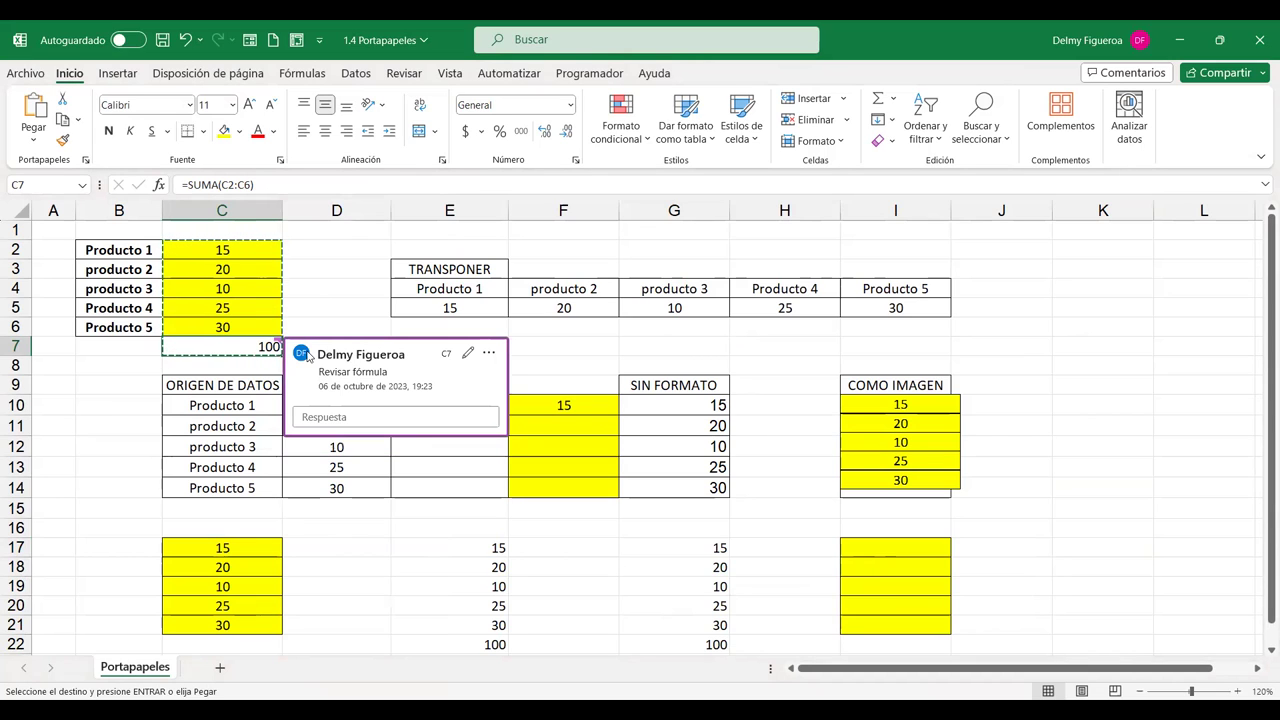
Close the comment card and move the active cell to B10
key(Right)
key(Up)
key(Up)
key(Up)
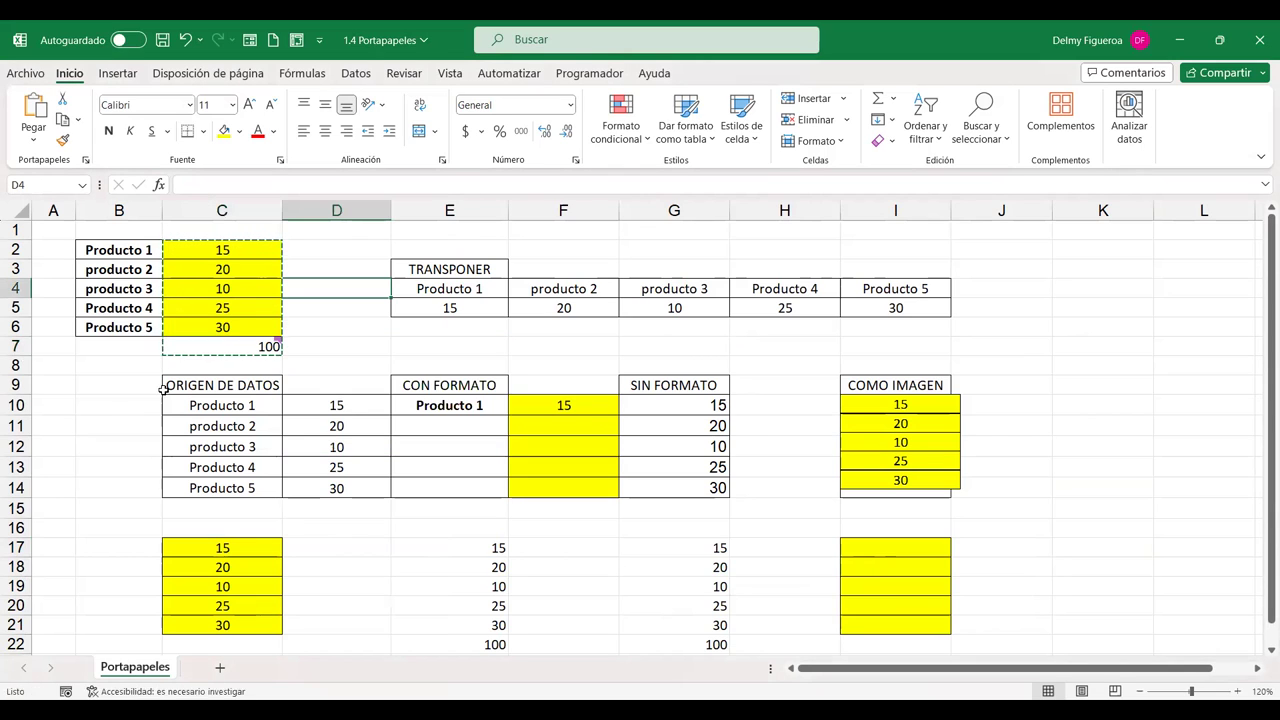
key(Left)
key(Left)
key(Down)
key(Down)
key(Down)
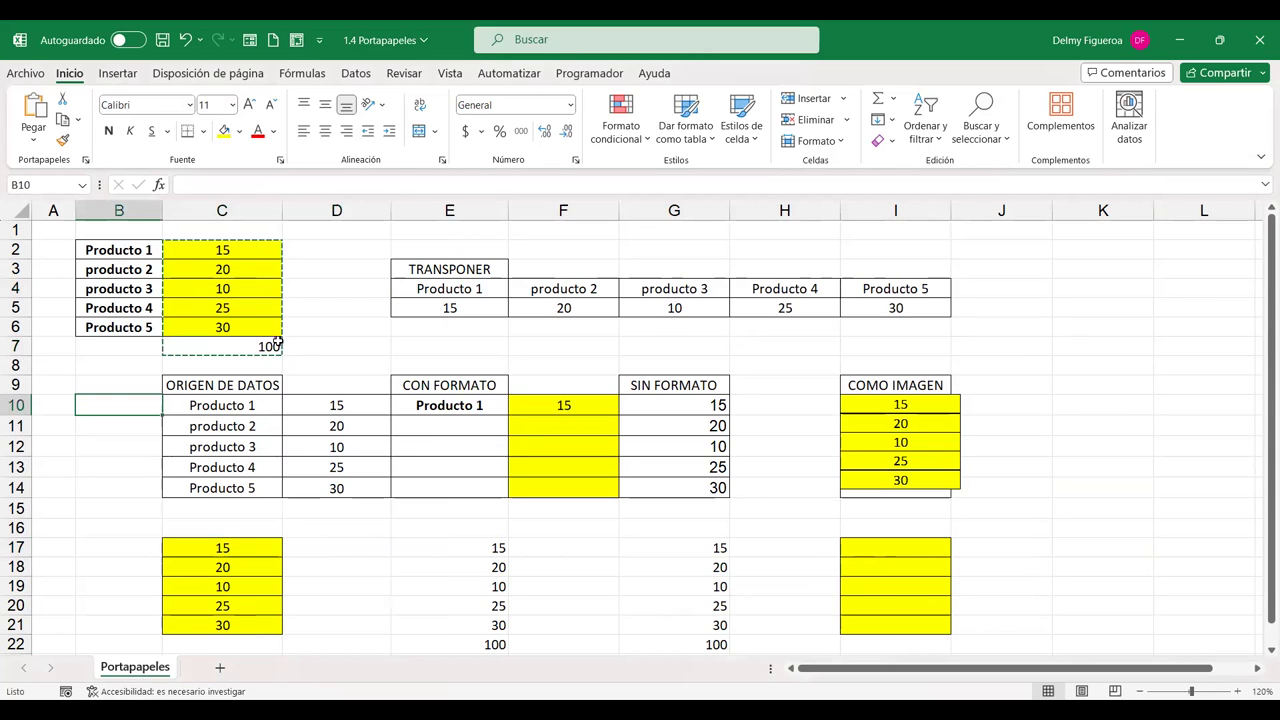
Attach a new note to cell C2 reading 'Qué representa este número'
click(330, 306)
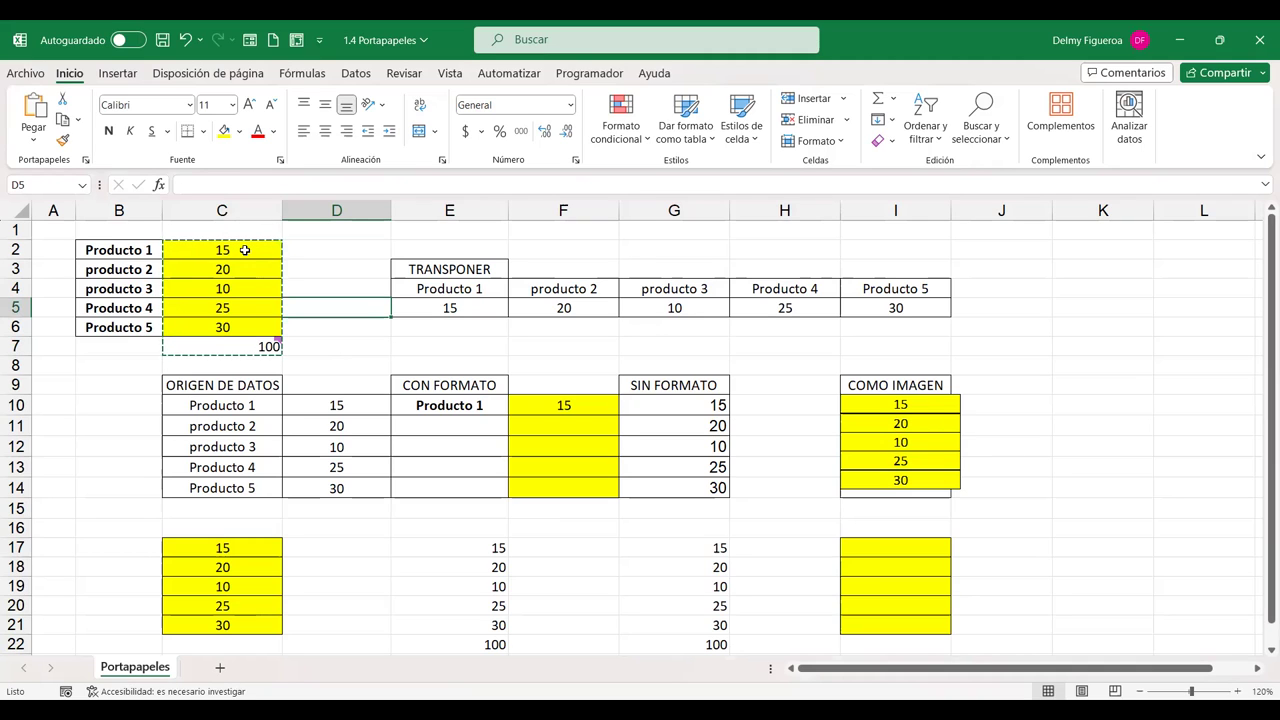
click(243, 250)
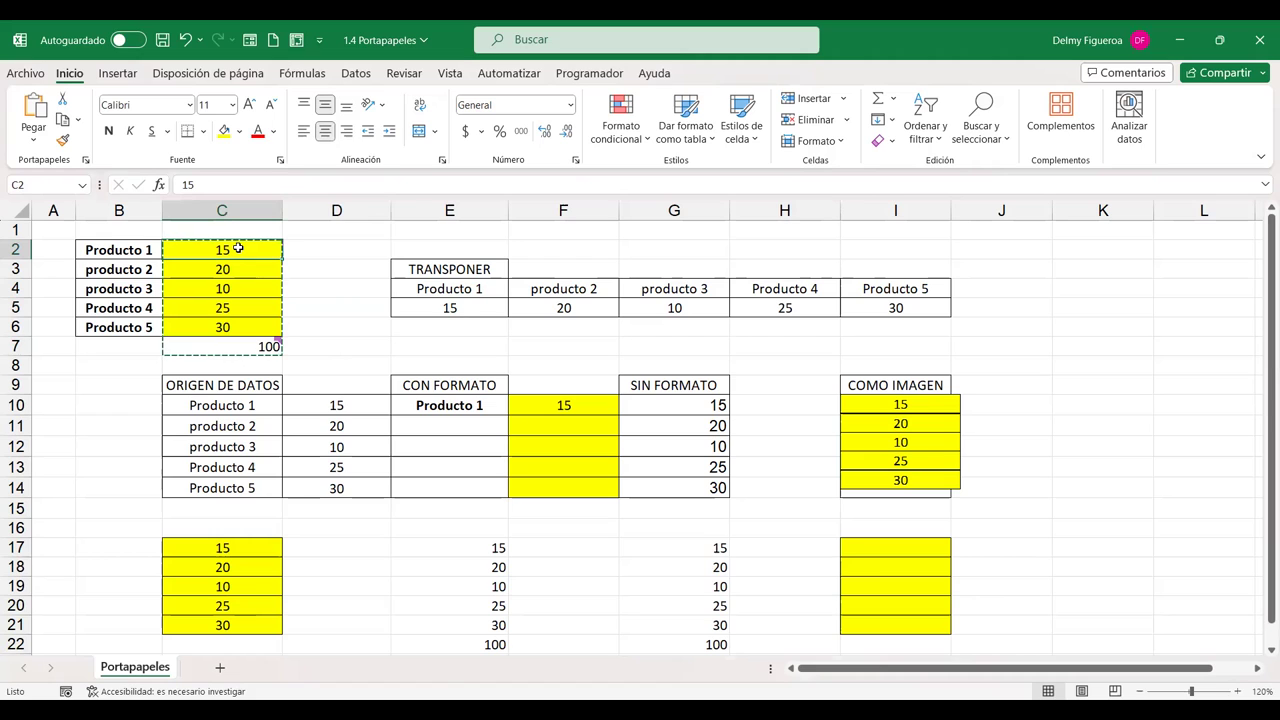
right_click(240, 250)
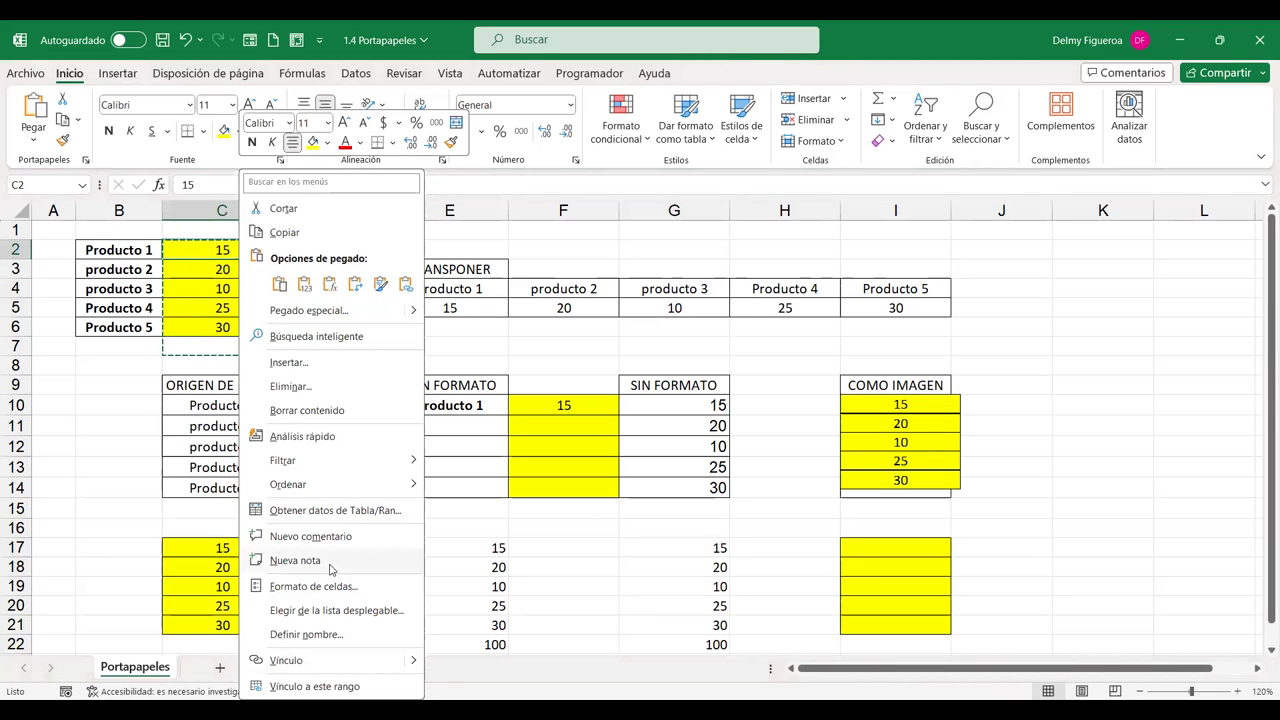
click(295, 560)
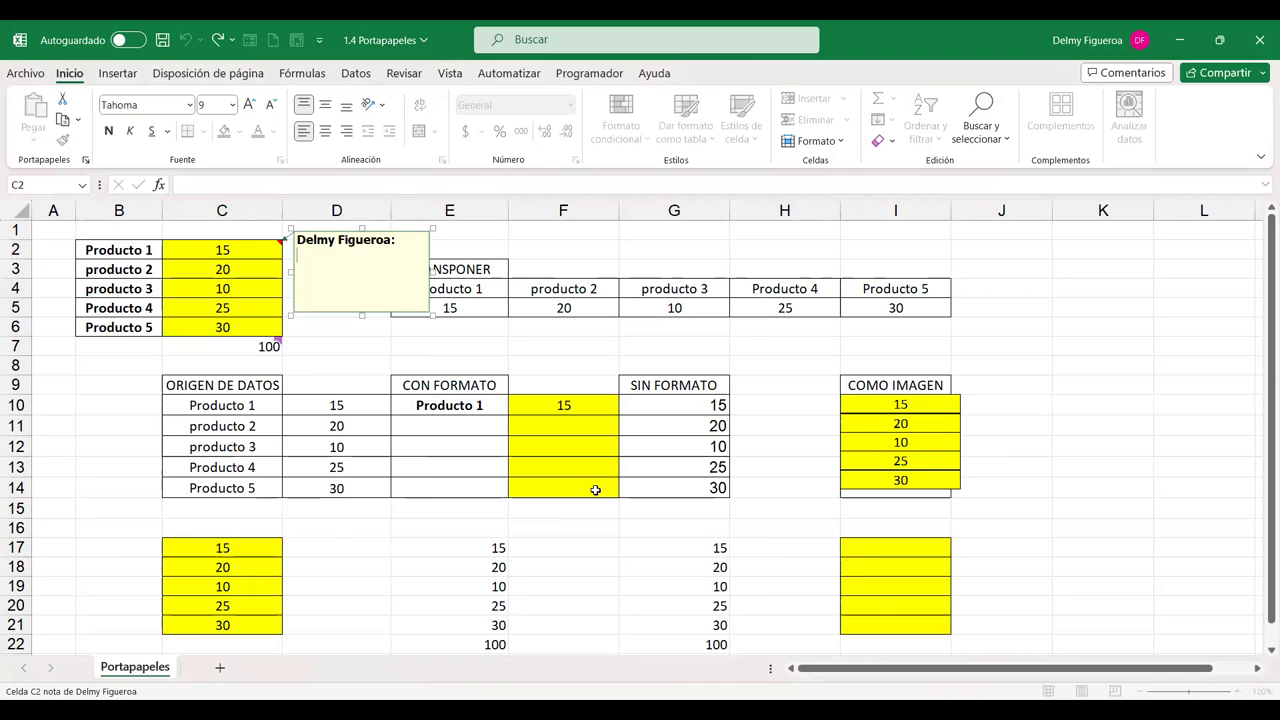
text(Qué )
text(repr)
text(esenta este número?)
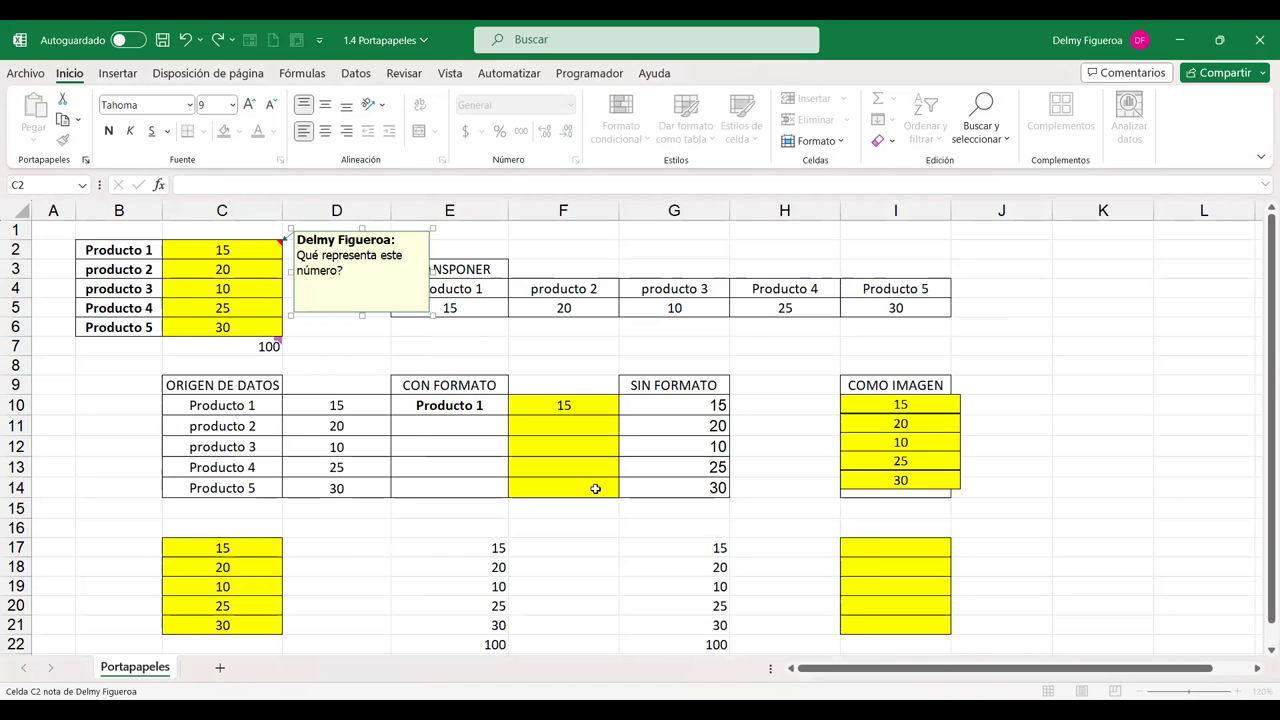
click(997, 310)
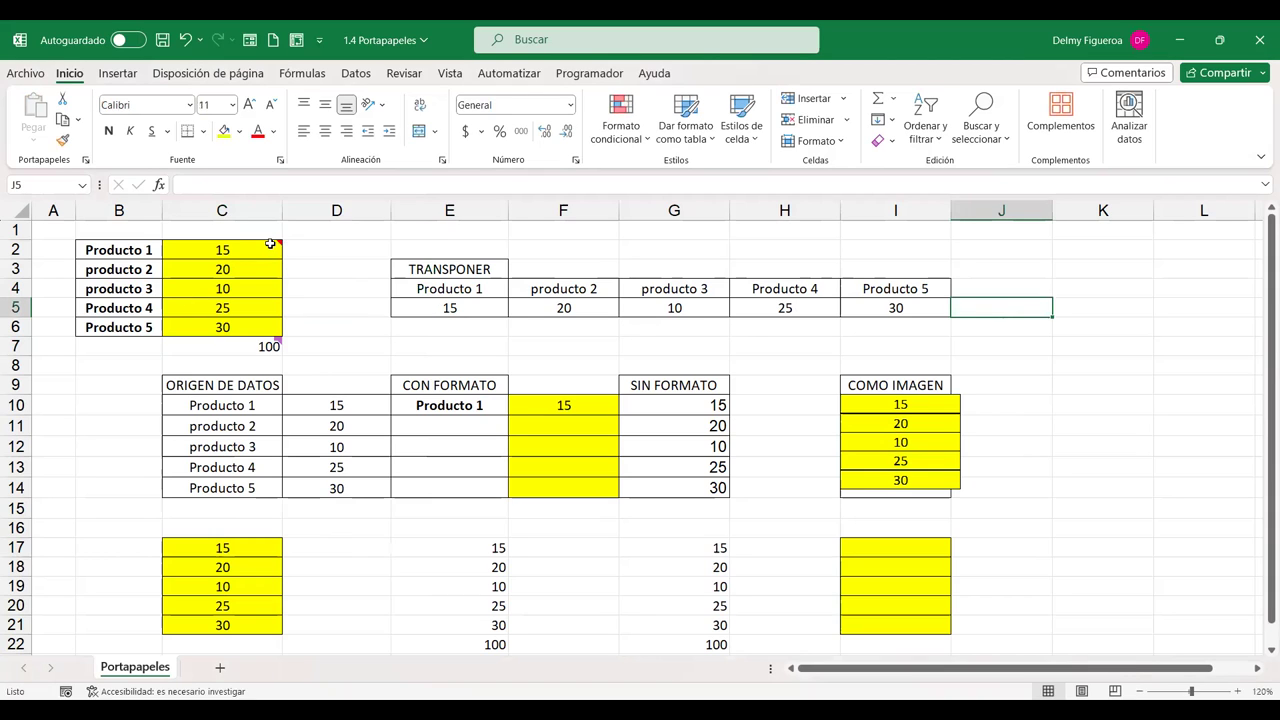
mouse_move(265, 242)
Copy C2:C7 and paste only its comments and notes at K17
drag(236, 253, 230, 346)
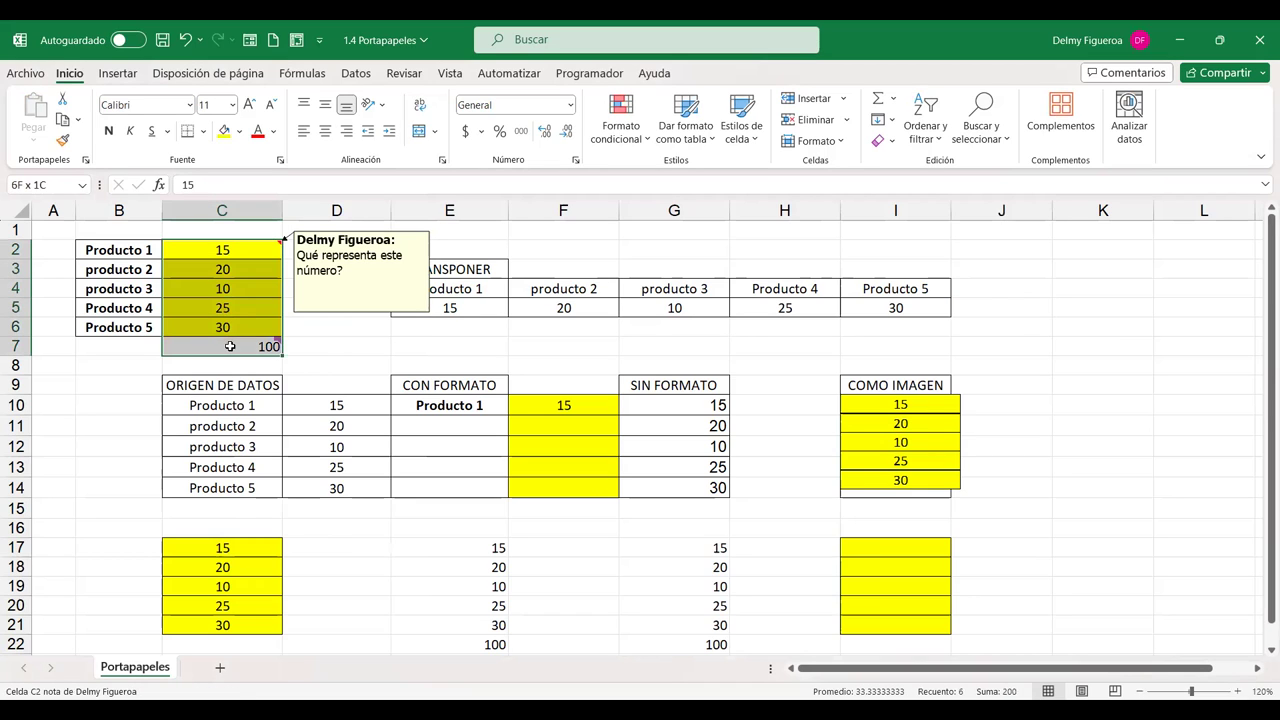
key(ctrl+c)
click(1104, 555)
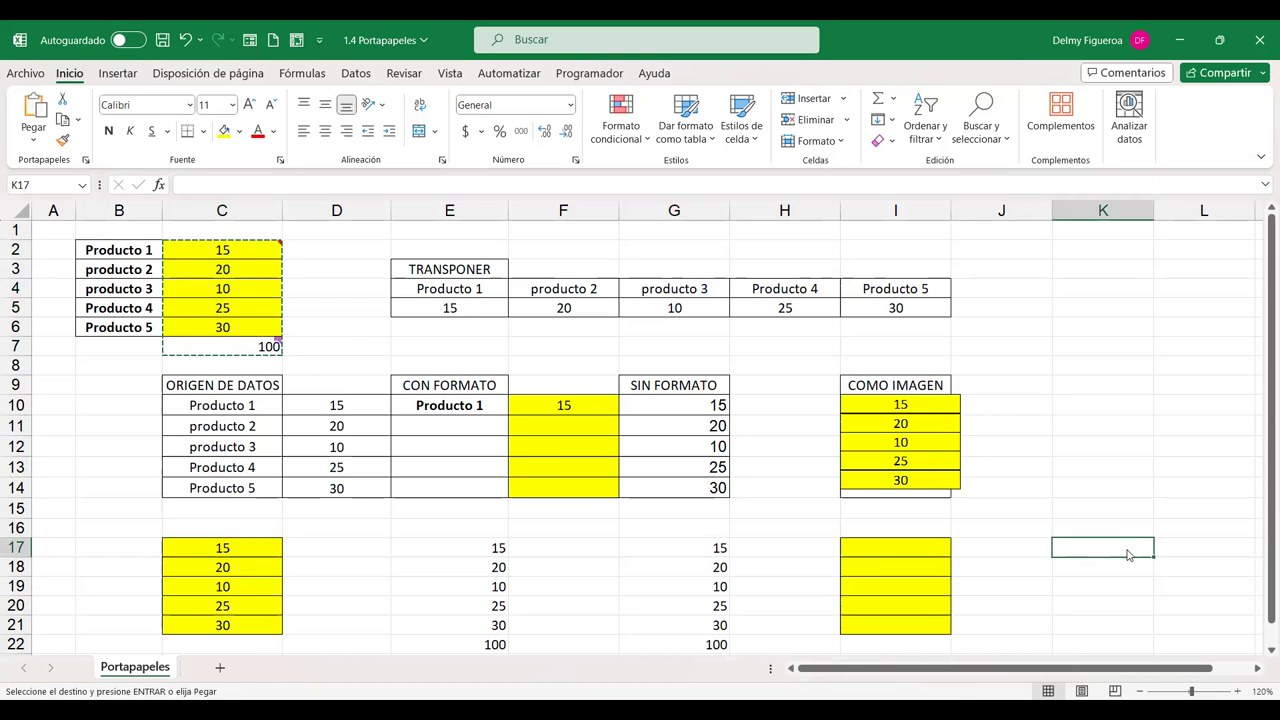
key(ctrl+alt+v)
click(704, 476)
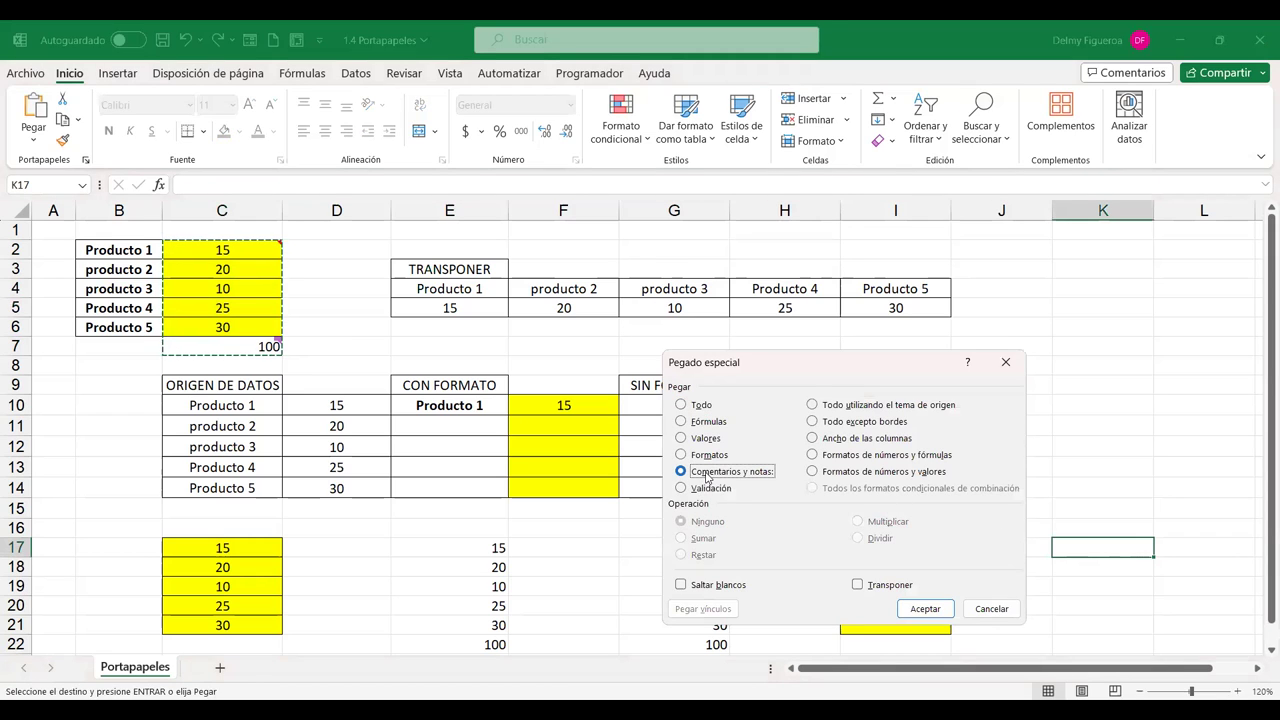
click(942, 609)
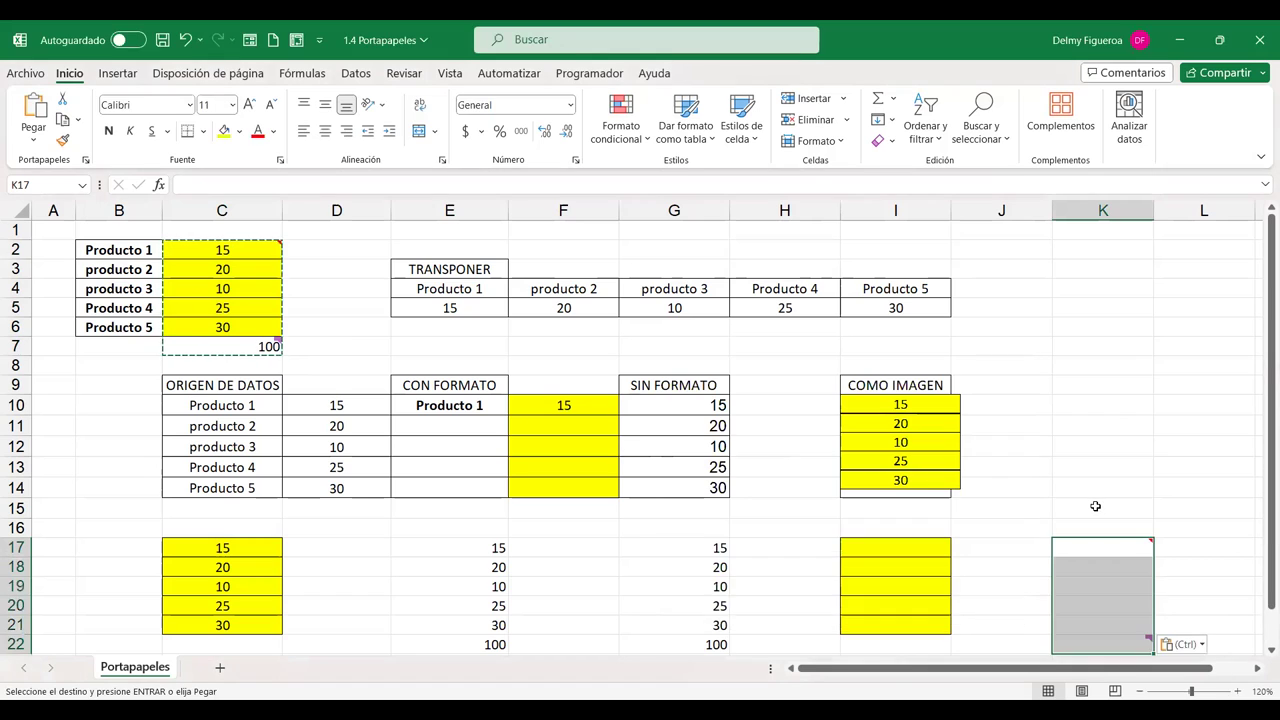
Review the notes pasted into column K, then select cell C24
scroll(1127, 507, down, 1)
click(1135, 488)
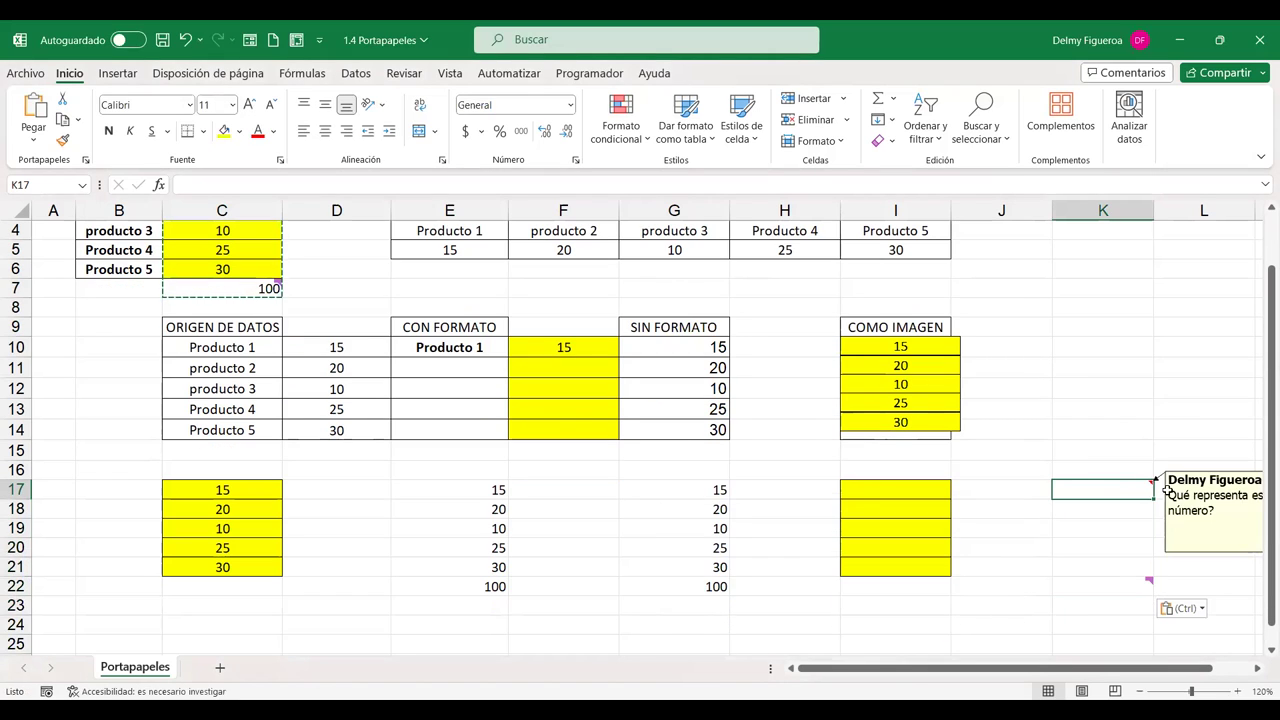
mouse_move(1128, 589)
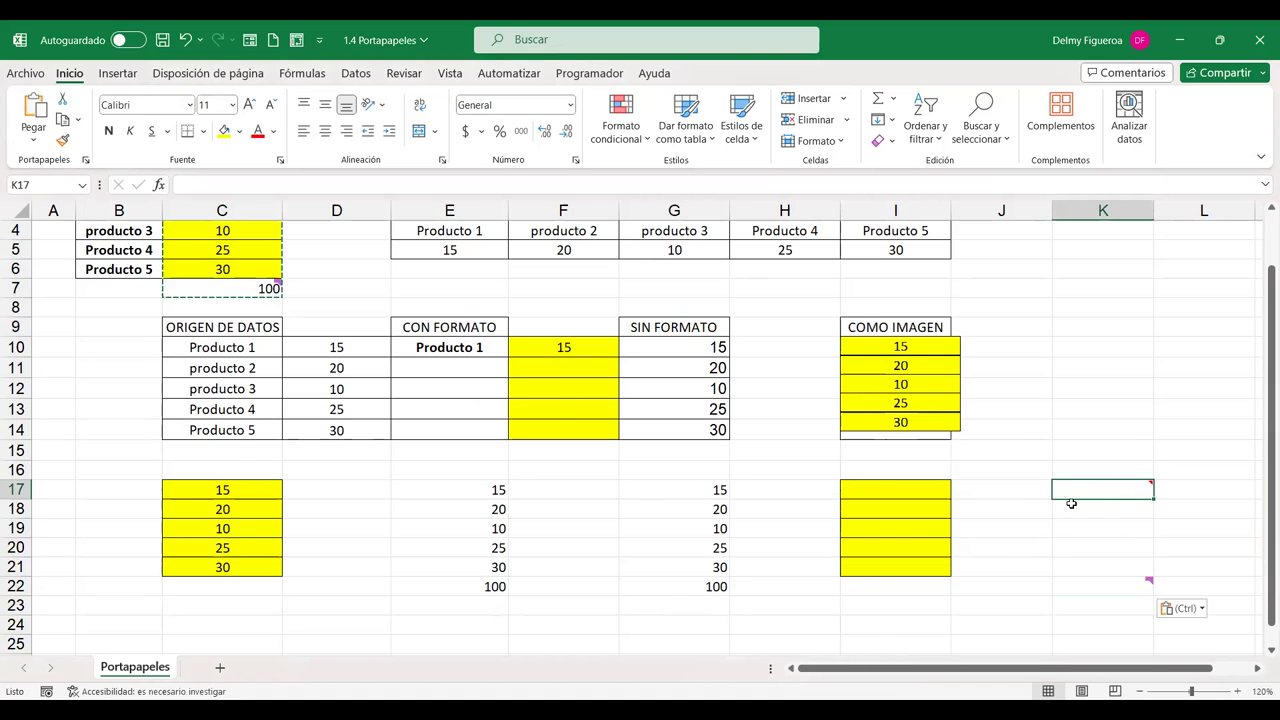
scroll(1071, 504, up, 1)
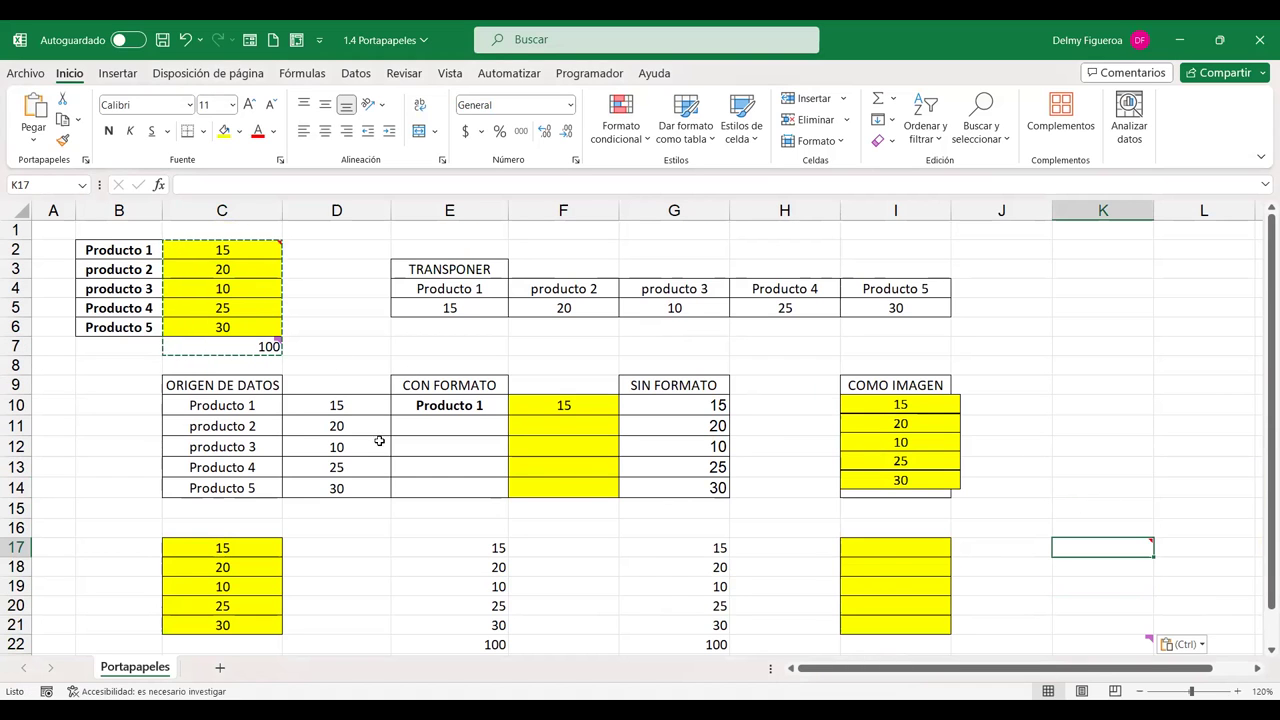
scroll(499, 396, down, 2)
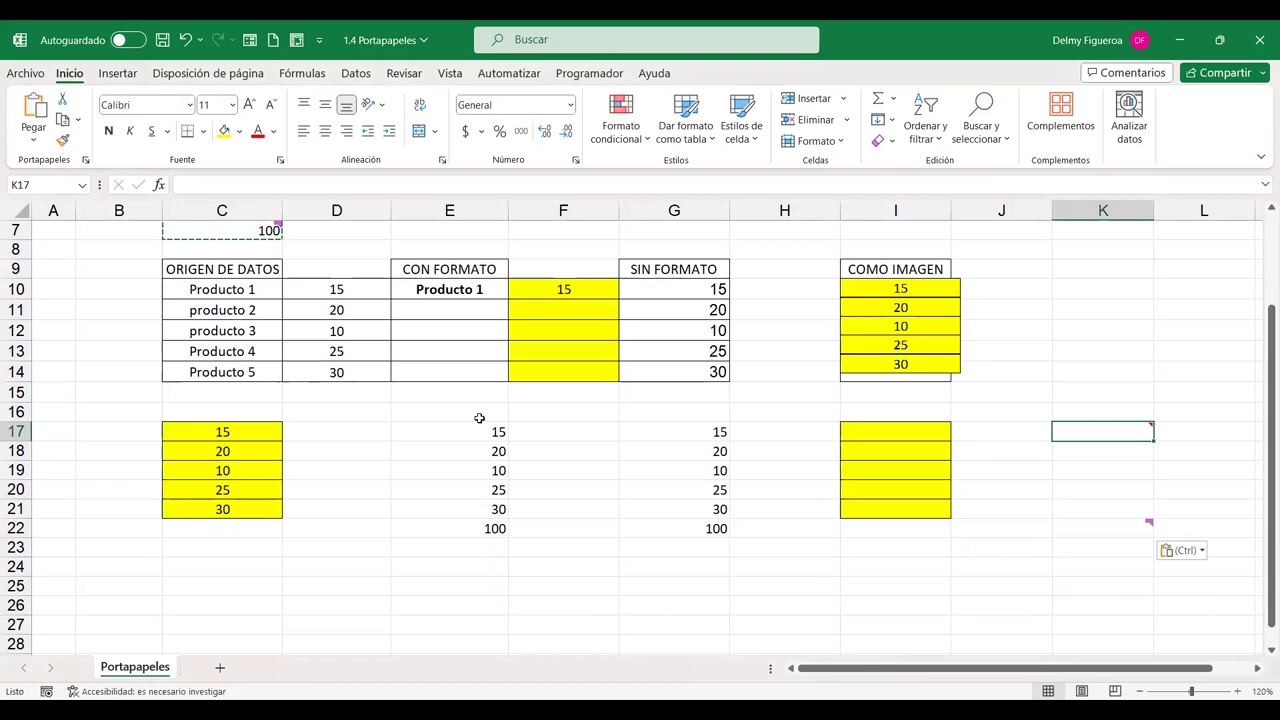
scroll(403, 452, down, 1)
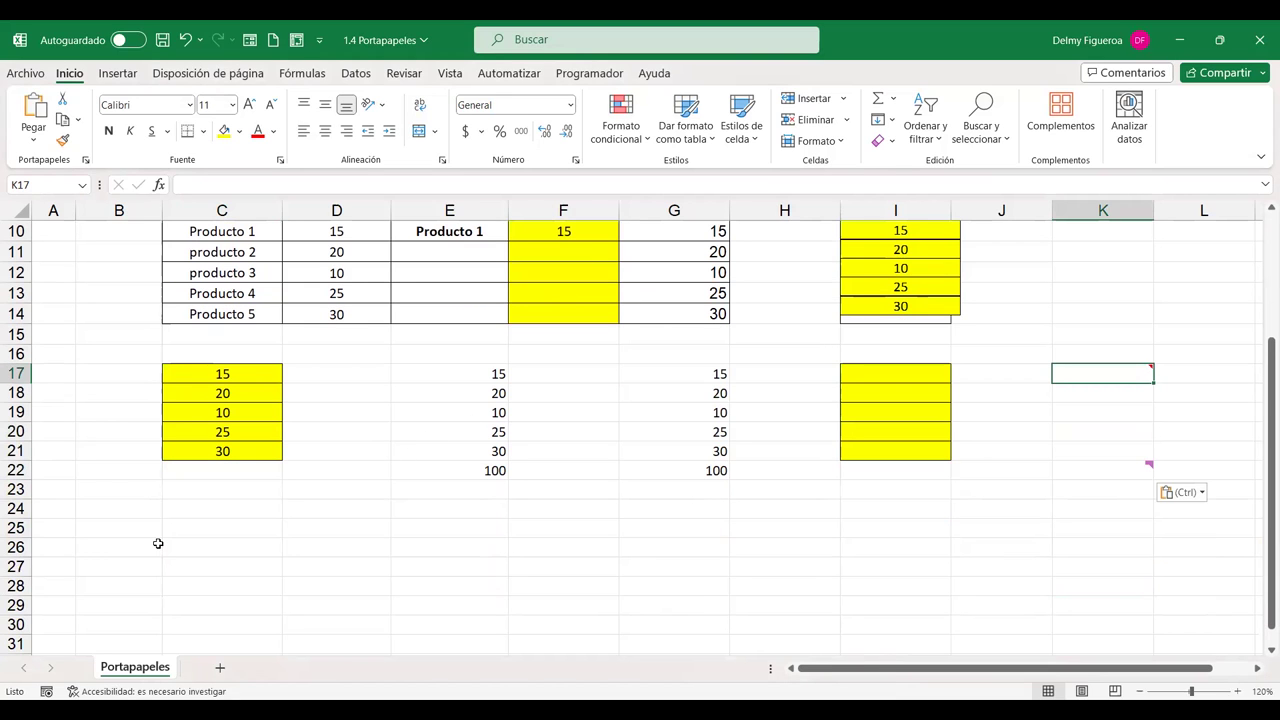
scroll(158, 543, up, 3)
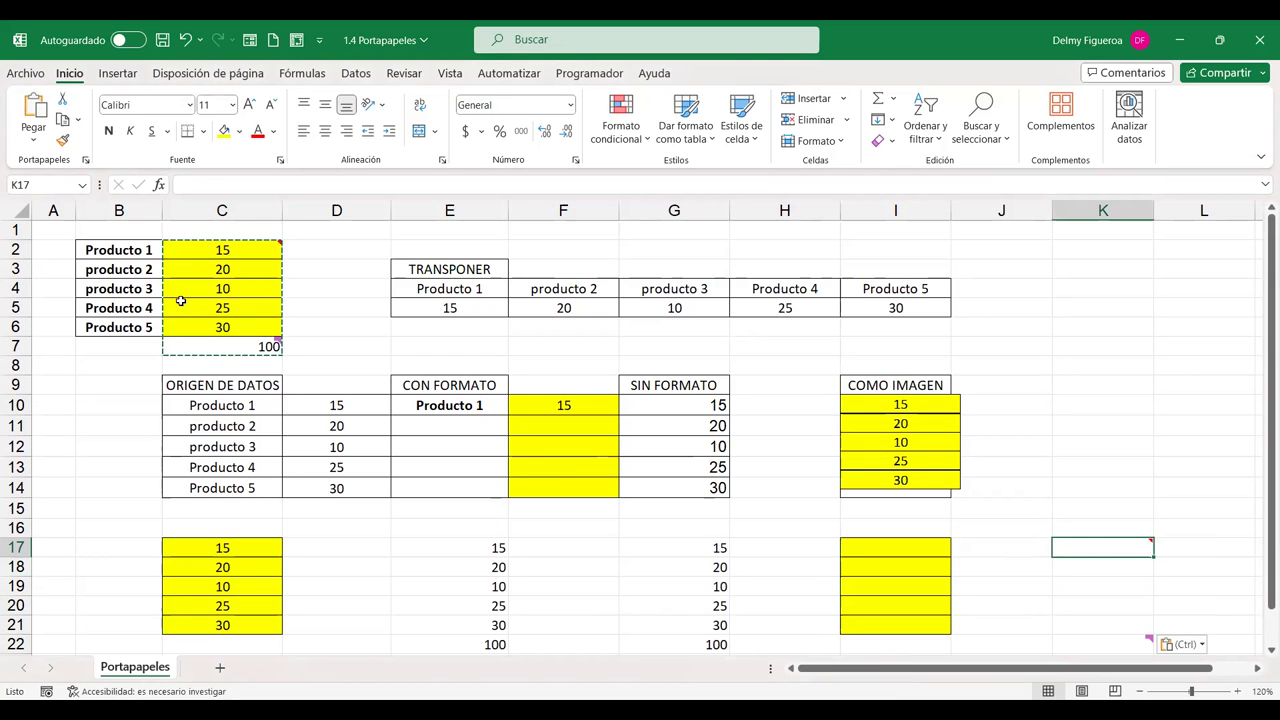
scroll(285, 390, down, 2)
scroll(260, 440, down, 1)
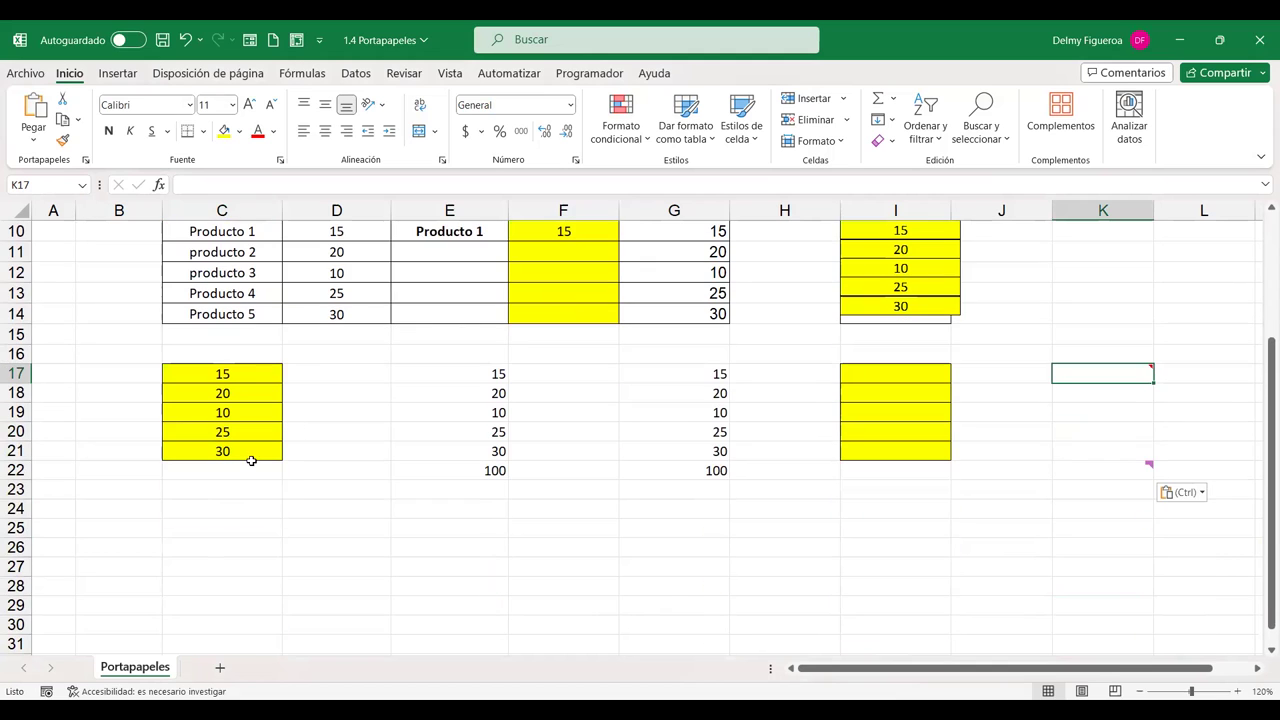
click(221, 507)
key(Escape)
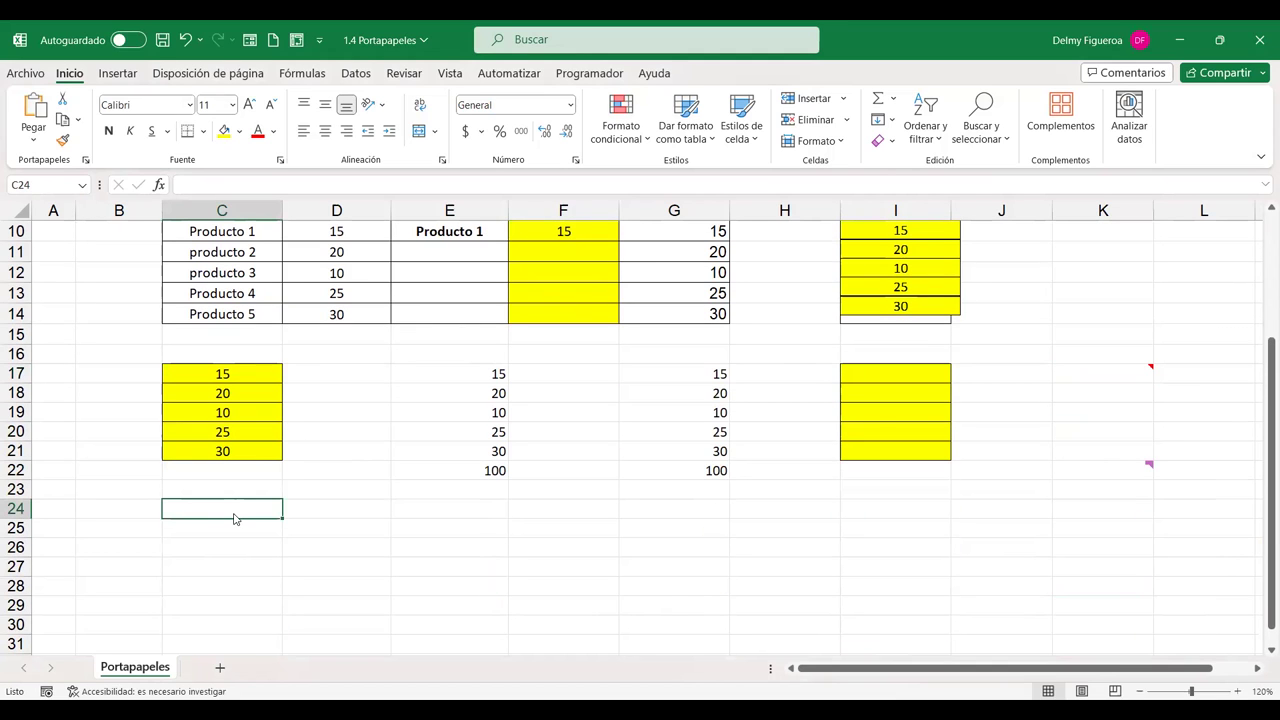
key(ctrl+alt+v)
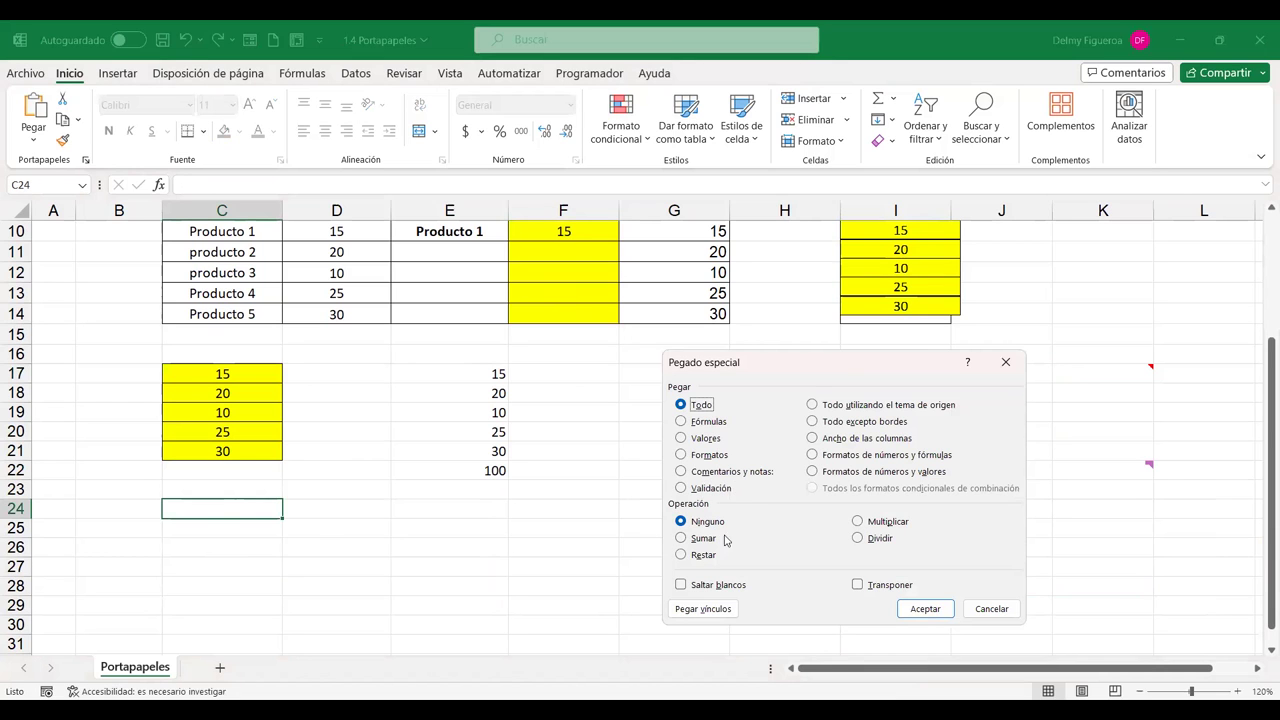
drag(990, 609, 336, 430)
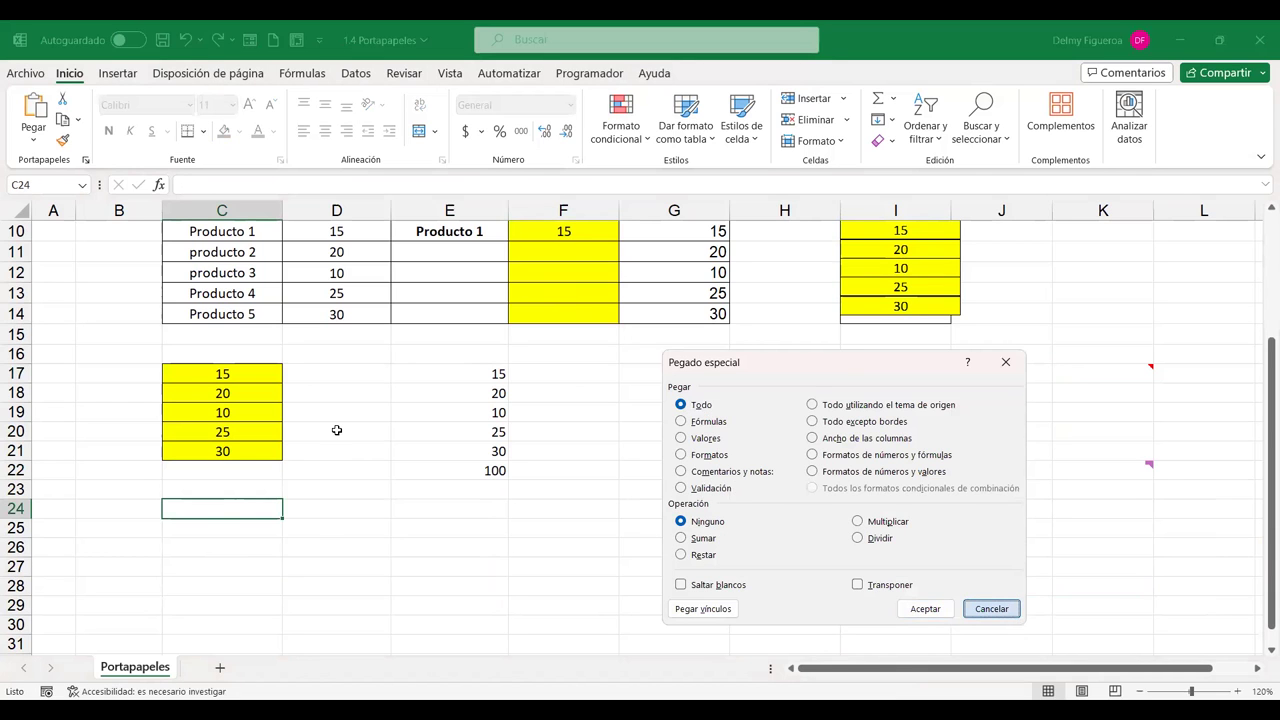
key(Escape)
scroll(229, 307, up, 3)
mouse_move(249, 249)
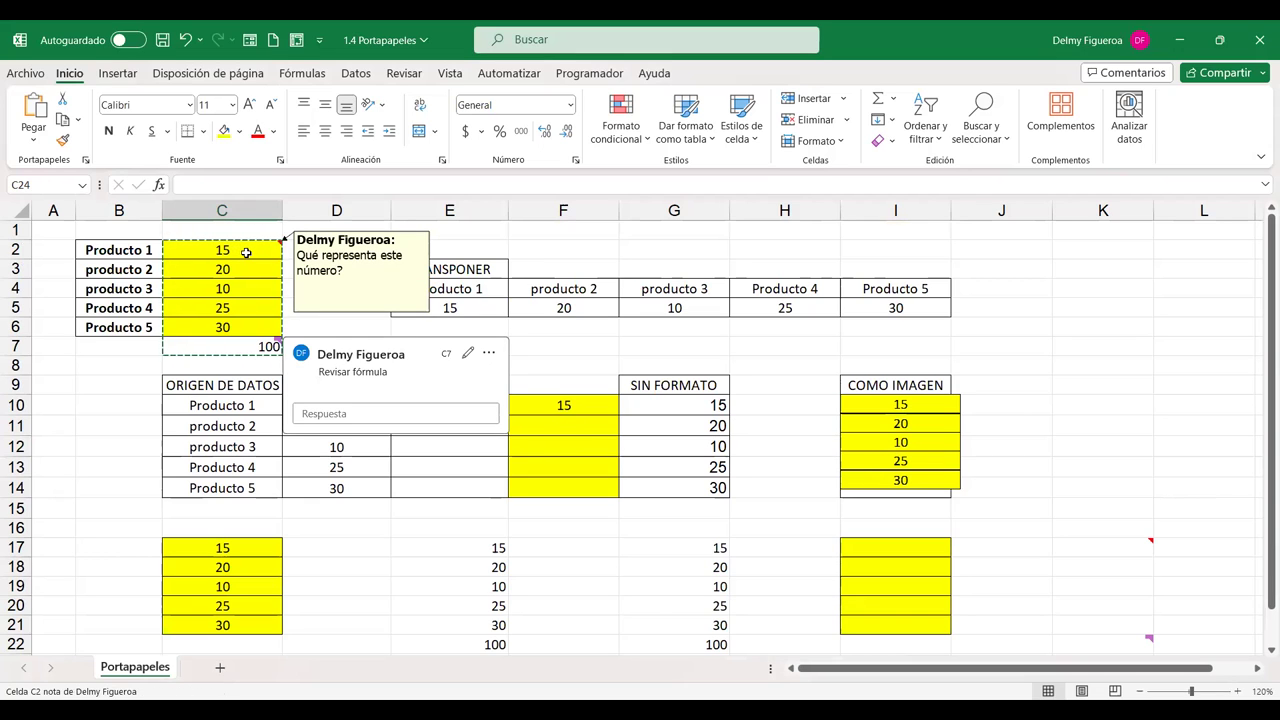
drag(246, 252, 246, 327)
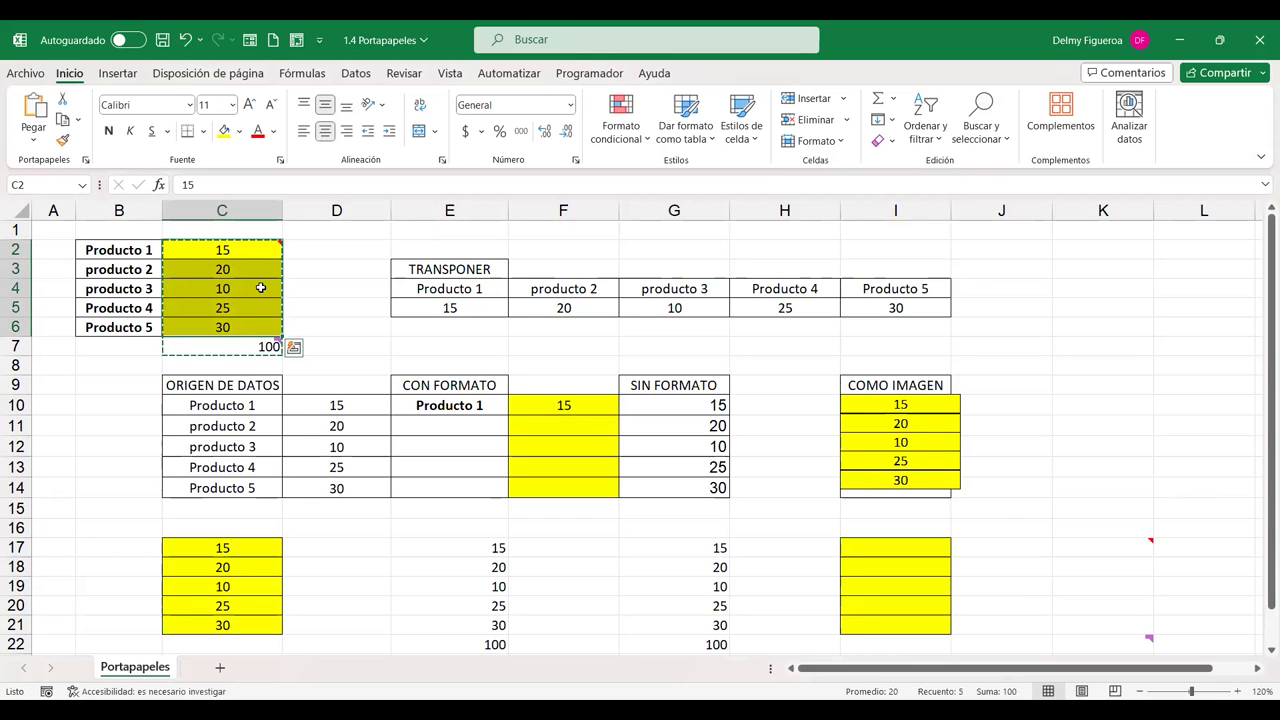
Add a Data Validation rule to C2:C6 allowing whole numbers from 0 to 99
click(355, 74)
key(Escape)
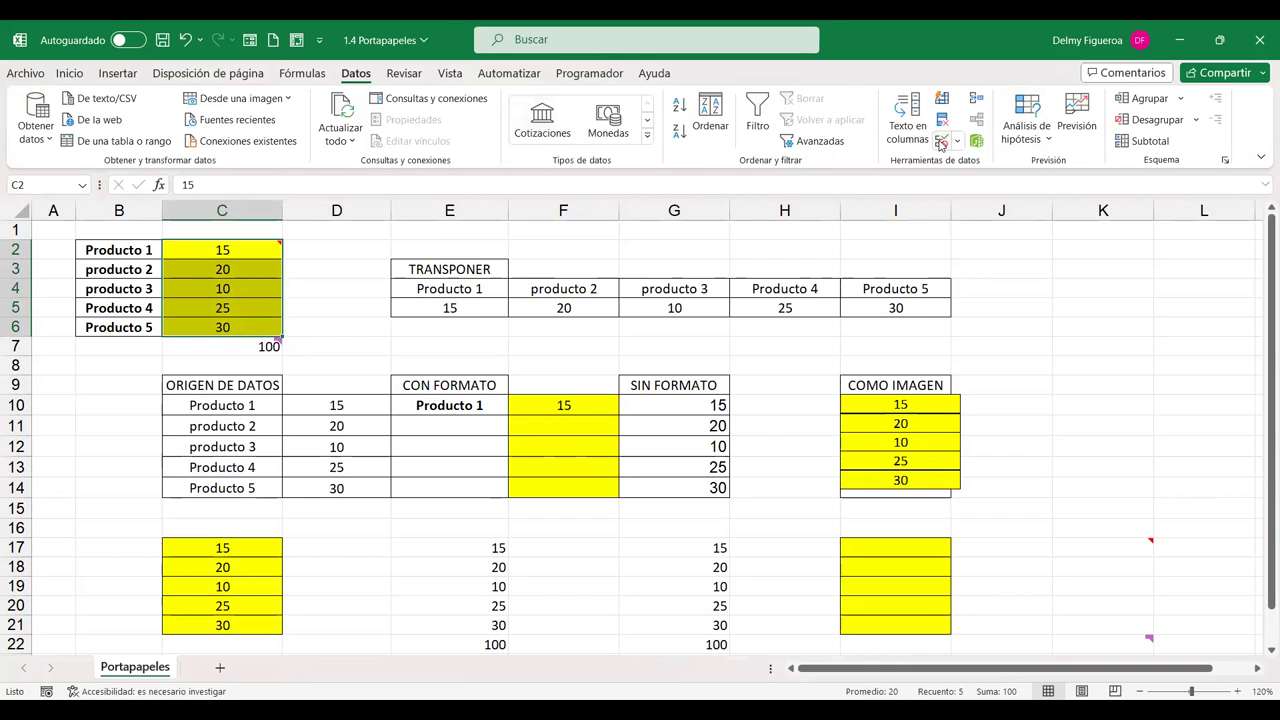
click(940, 142)
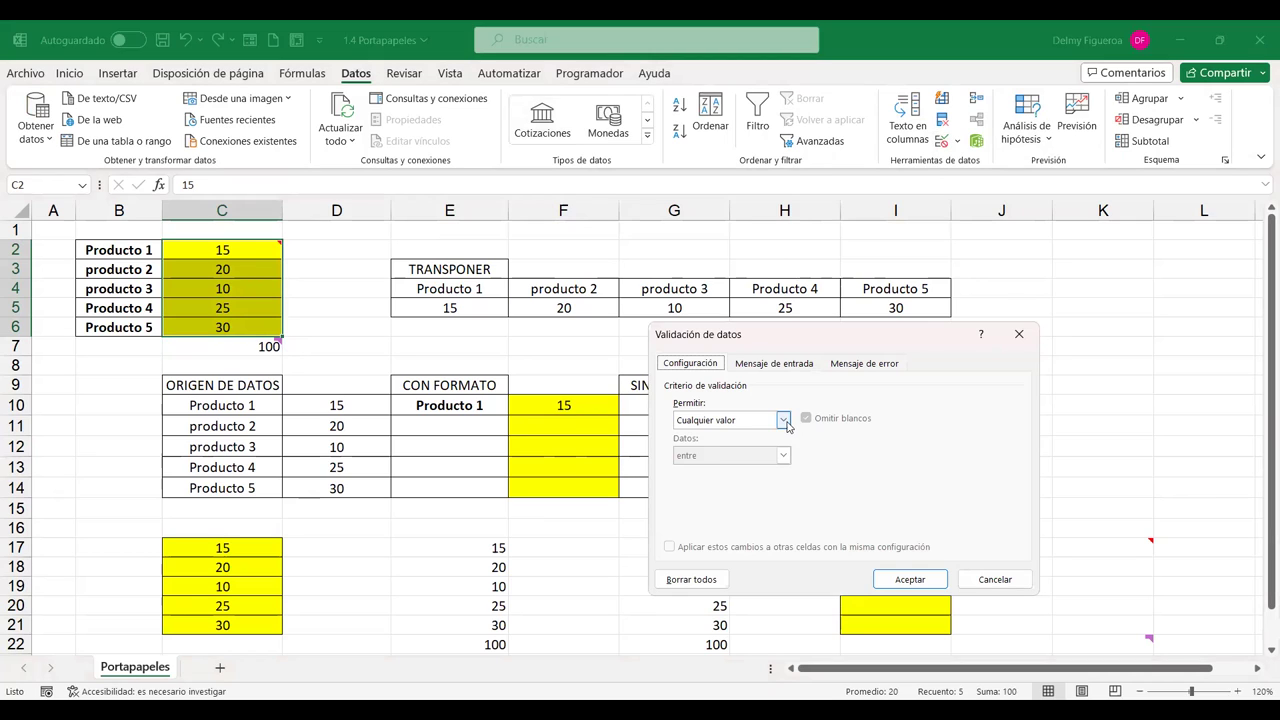
click(784, 421)
click(755, 448)
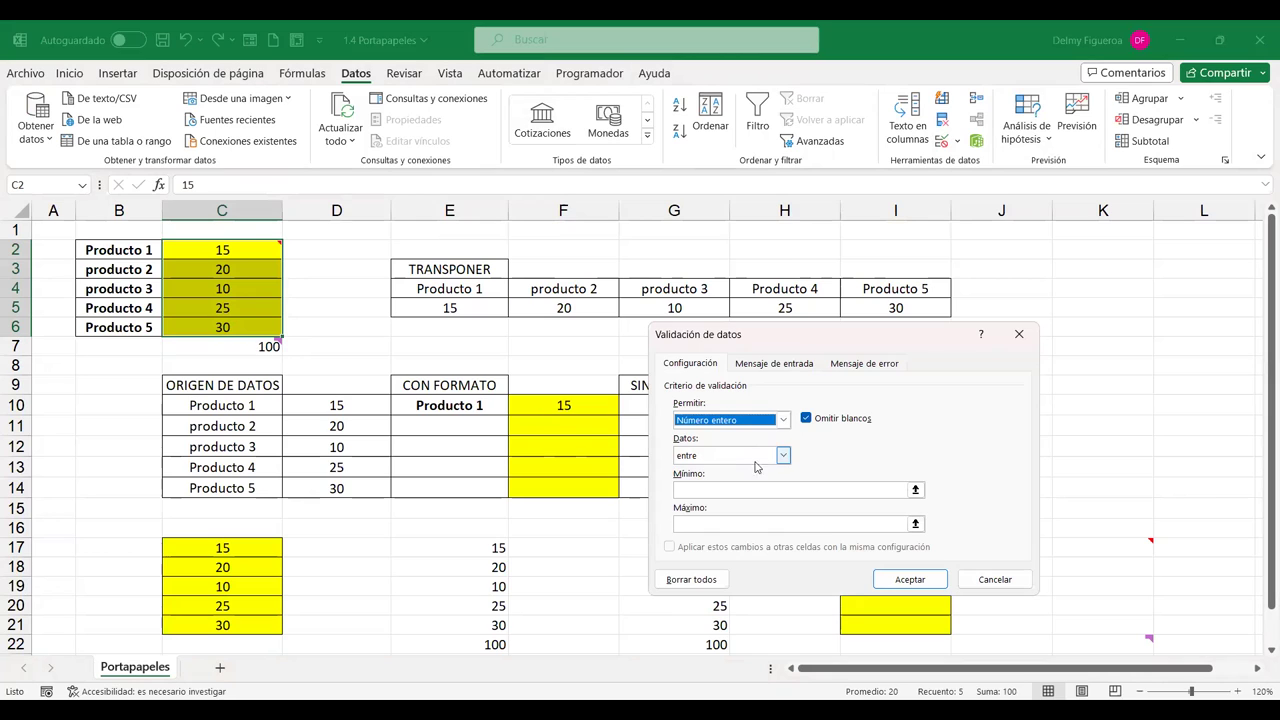
click(714, 489)
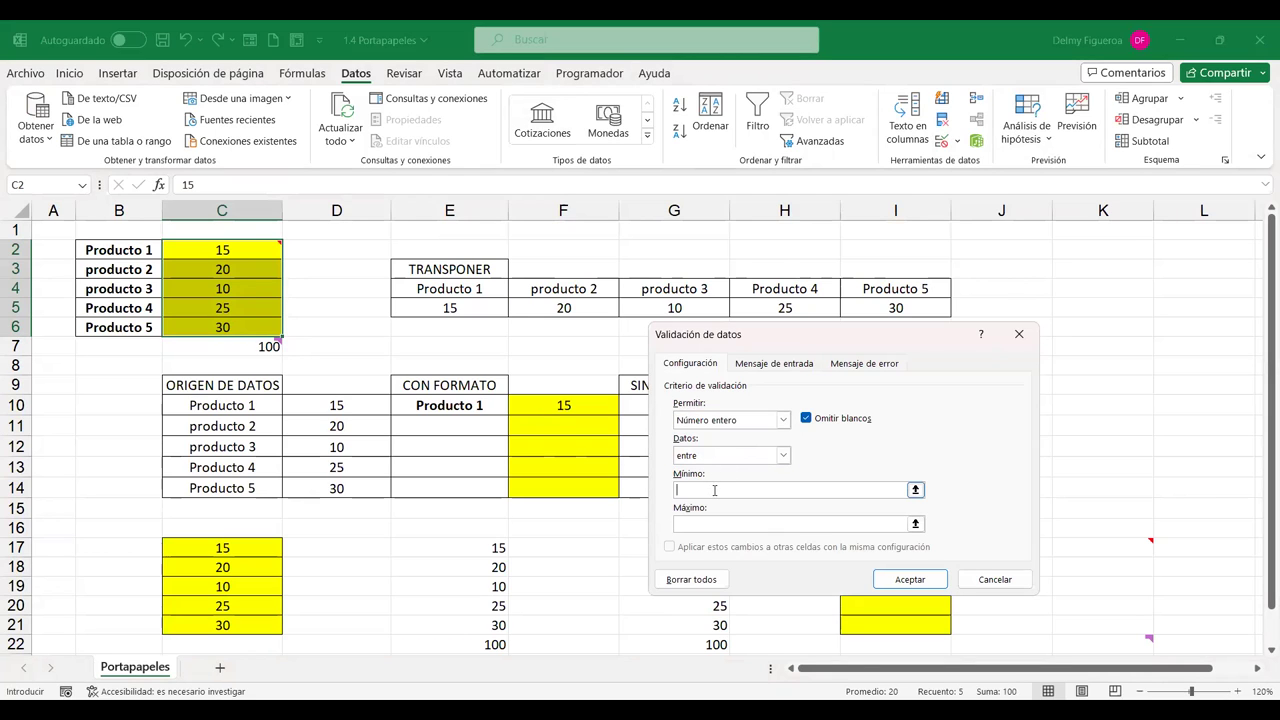
text(0)
click(713, 522)
text(99)
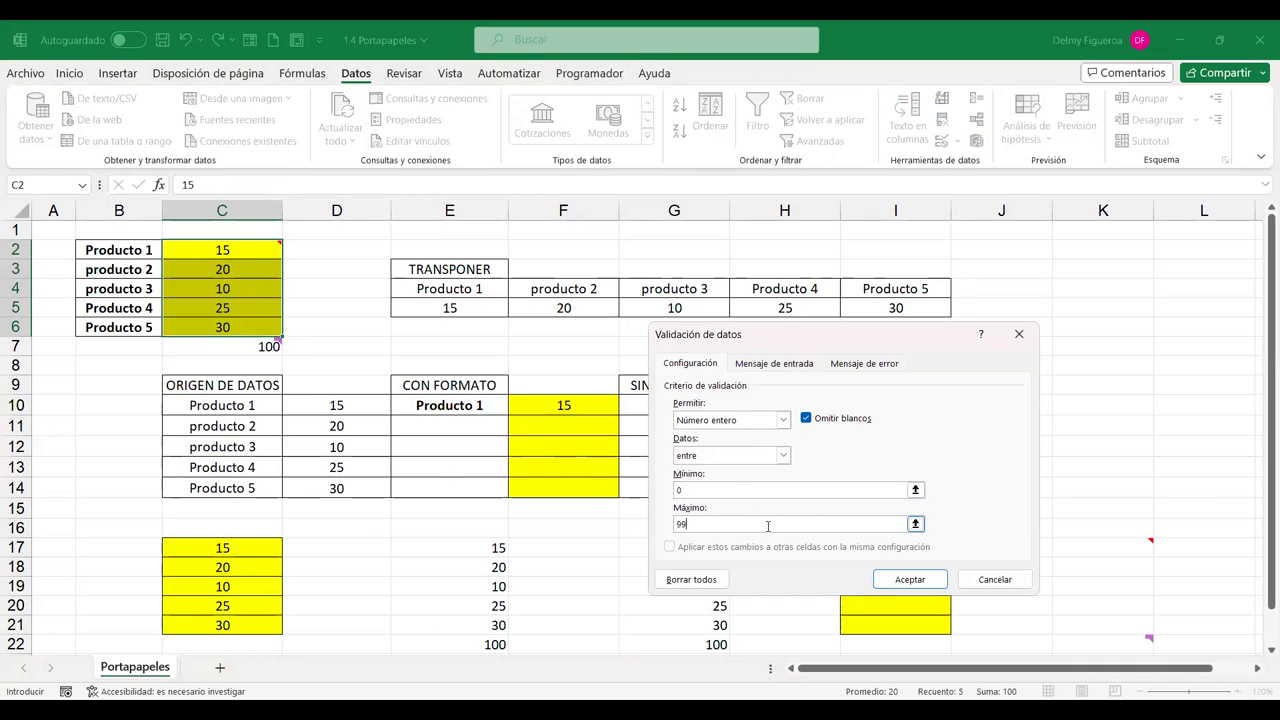
click(912, 580)
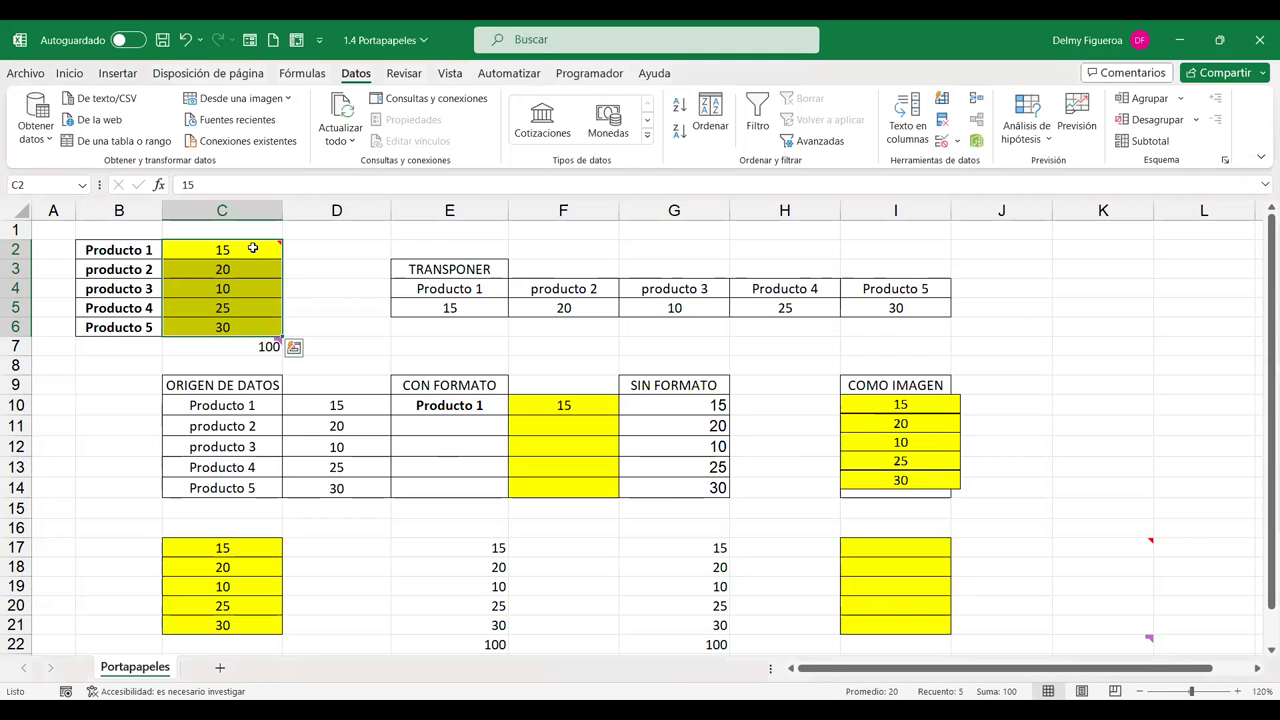
click(253, 248)
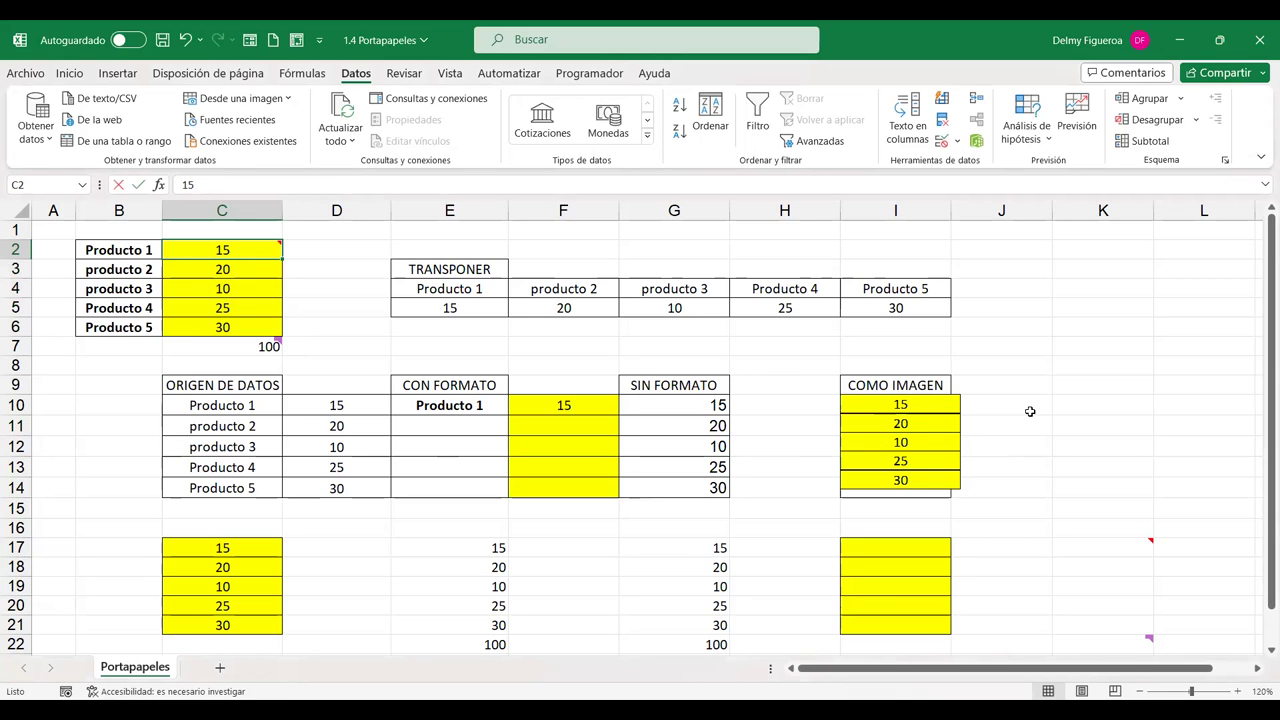
Try 100 in C2, which is rejected, then enter 99 instead
text(100)
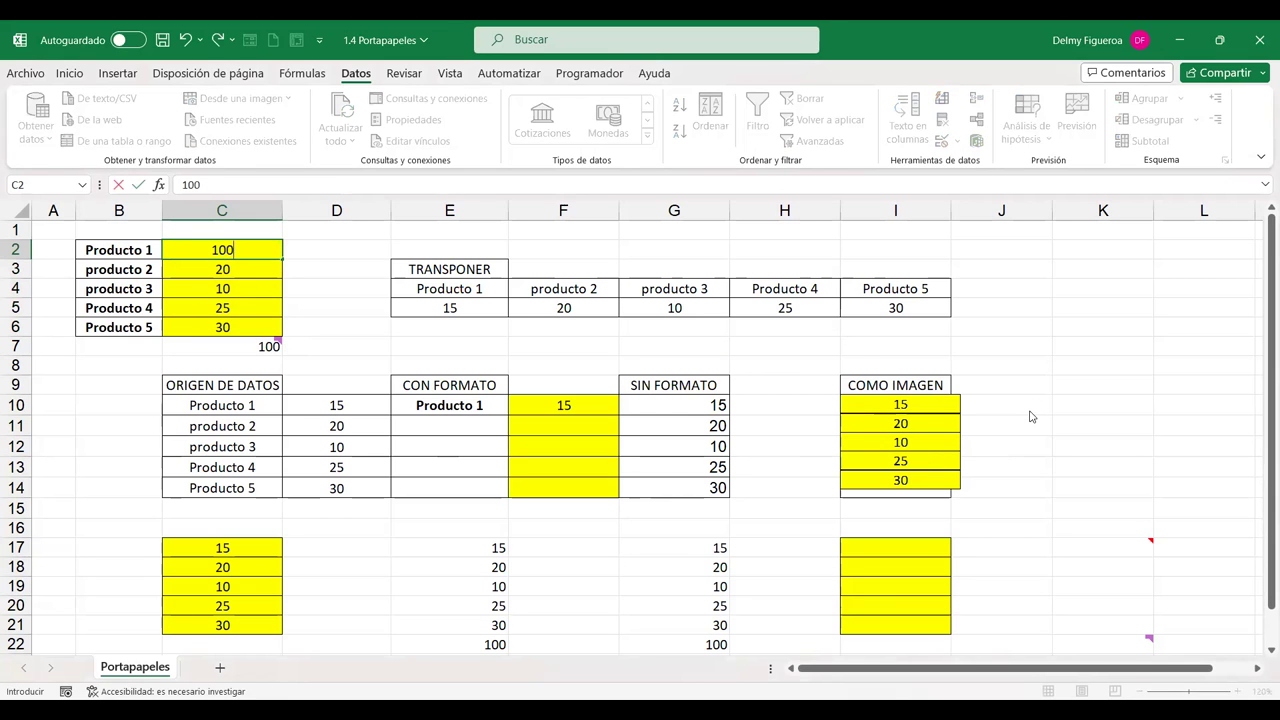
key(Return)
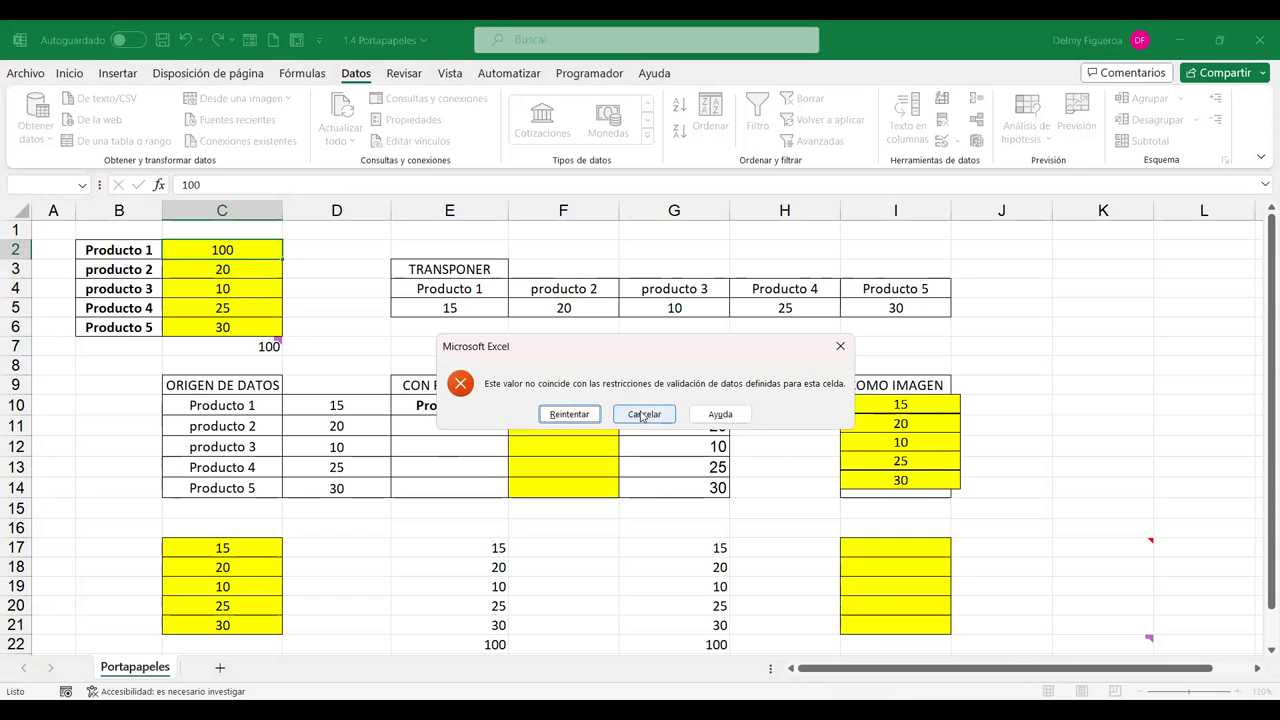
click(643, 416)
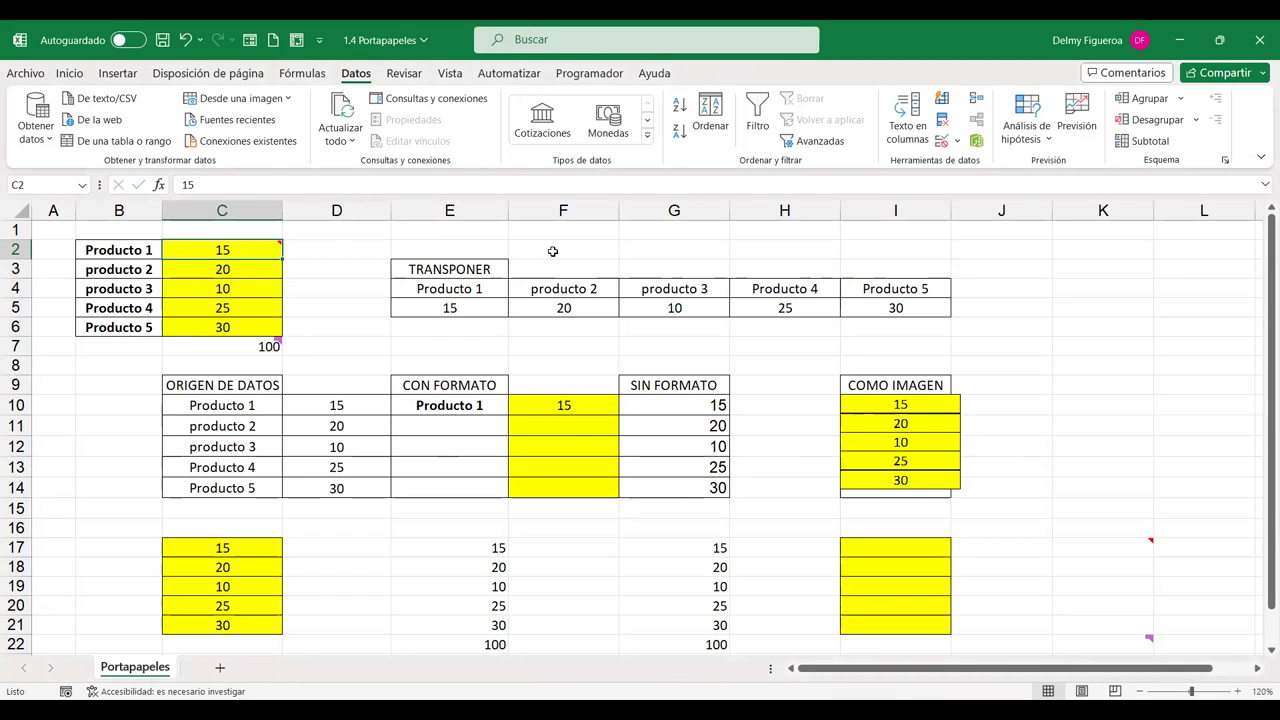
text(99)
key(Tab)
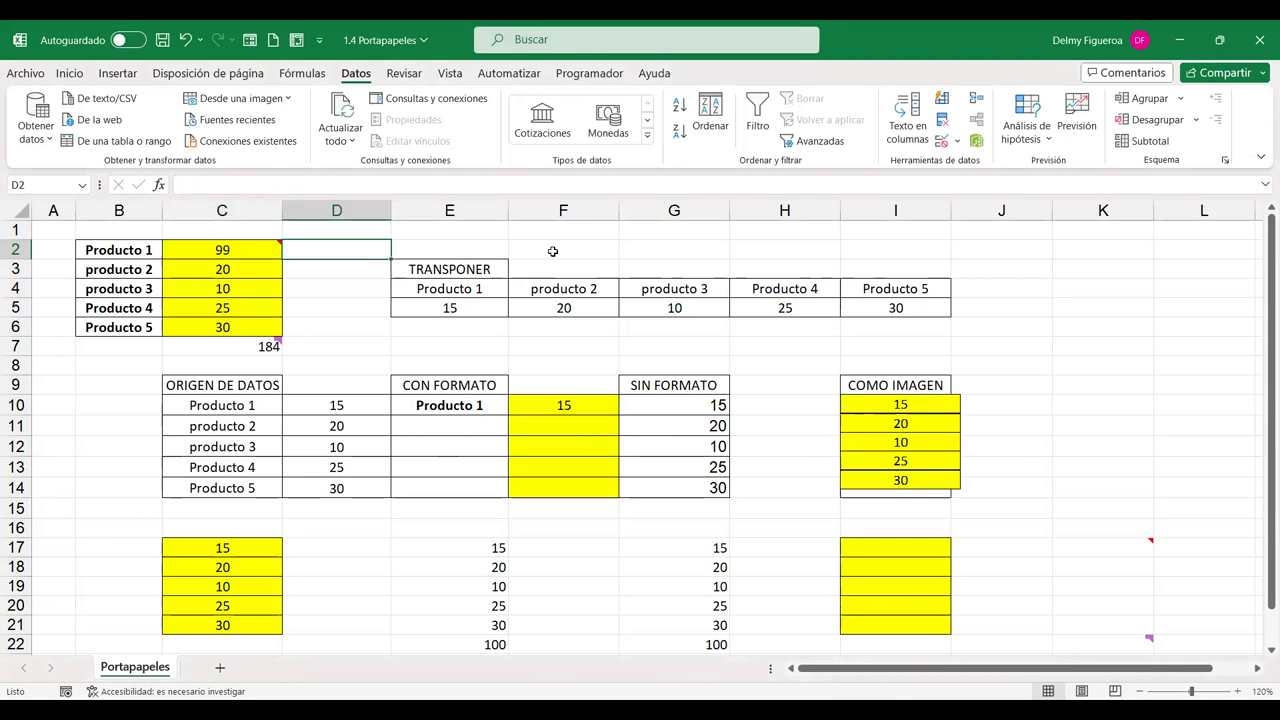
key(Left)
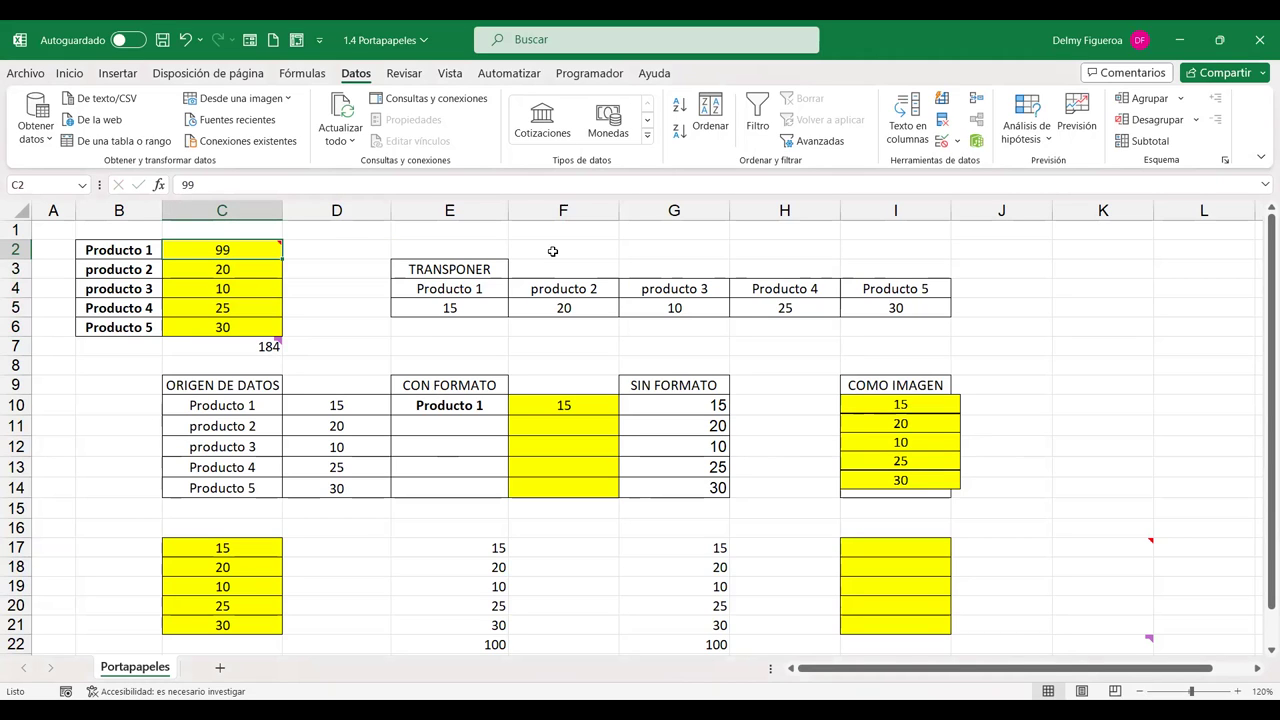
Test C2 with the decimal 98.1 and with -1, cancelling both rejected entries
text(98.1)
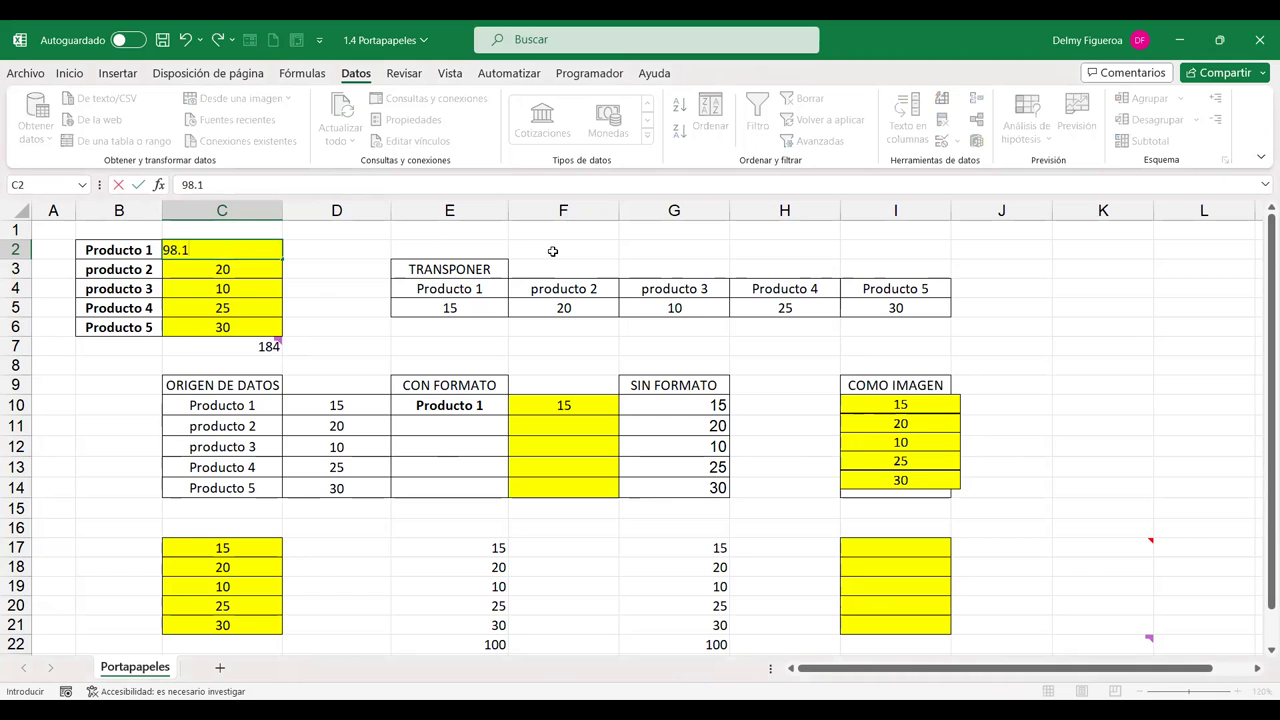
key(Return)
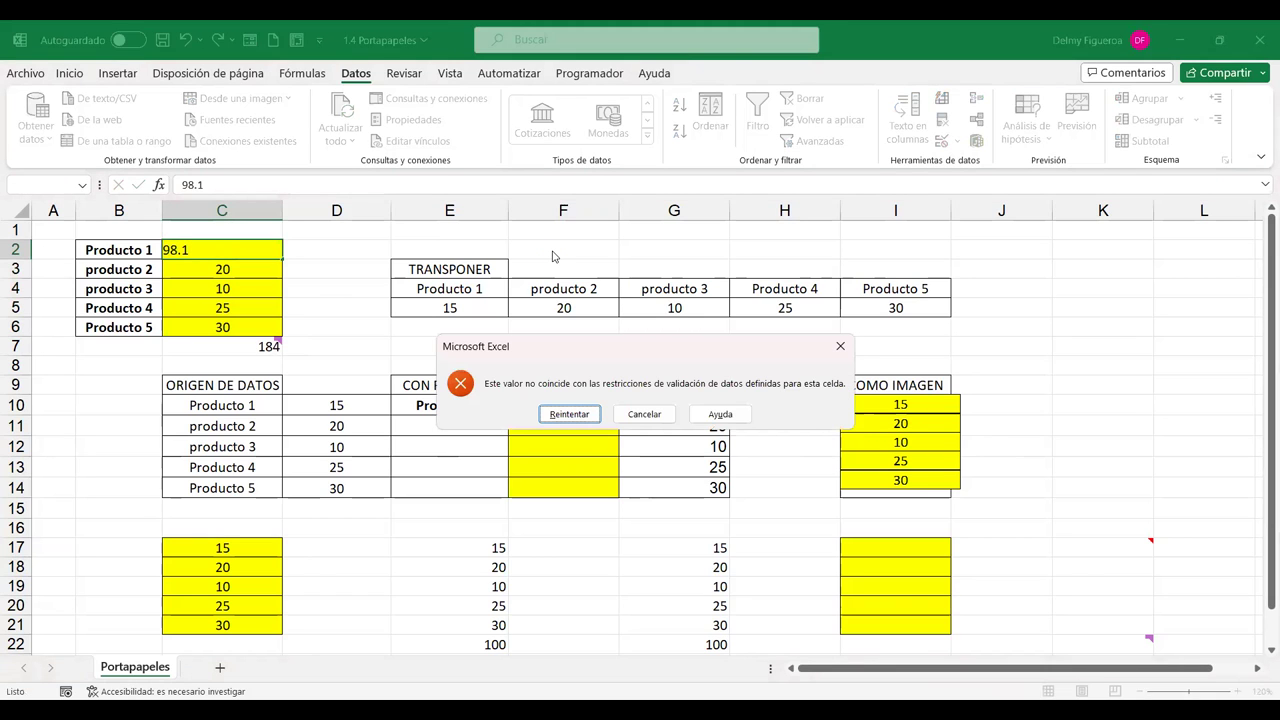
key(Escape)
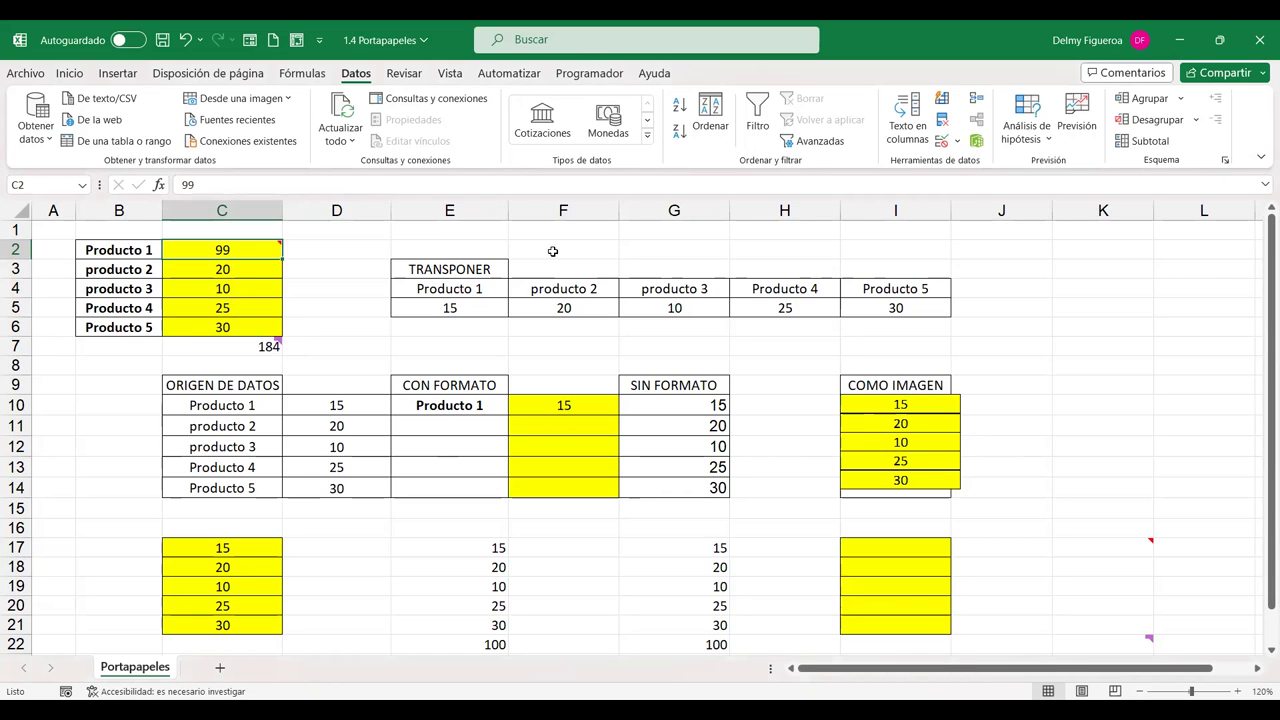
text(-1)
key(Return)
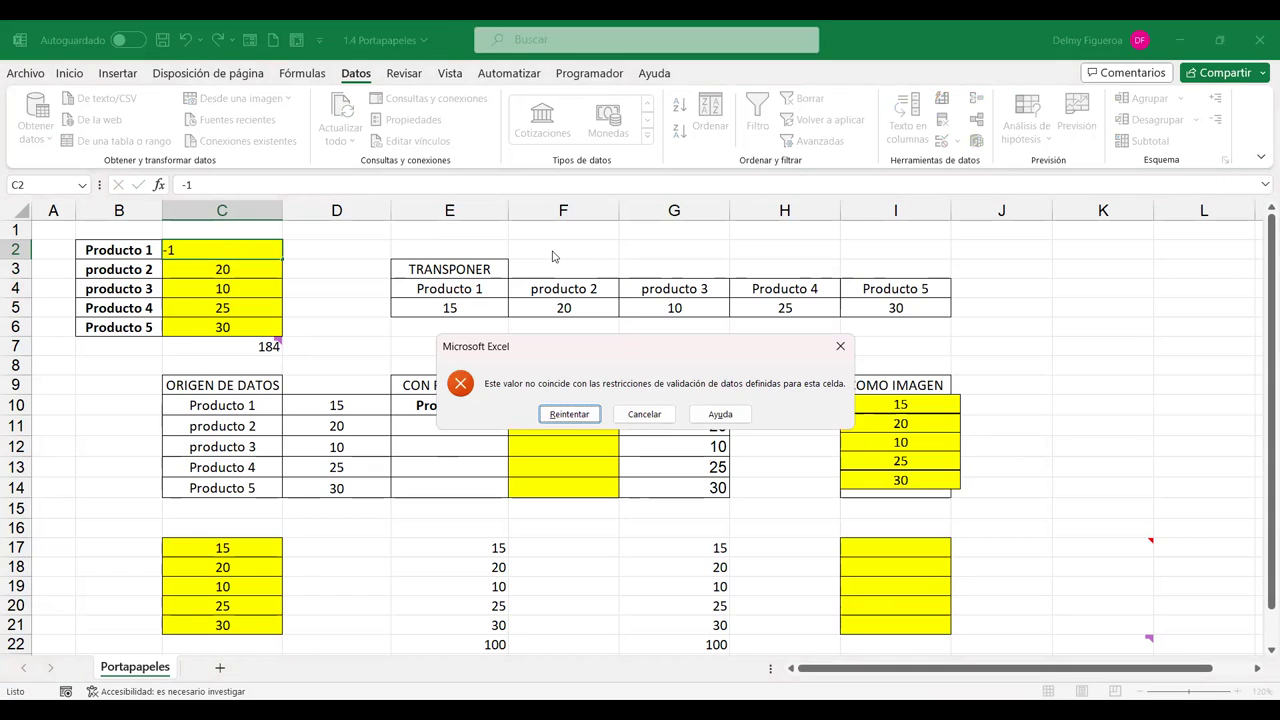
key(Escape)
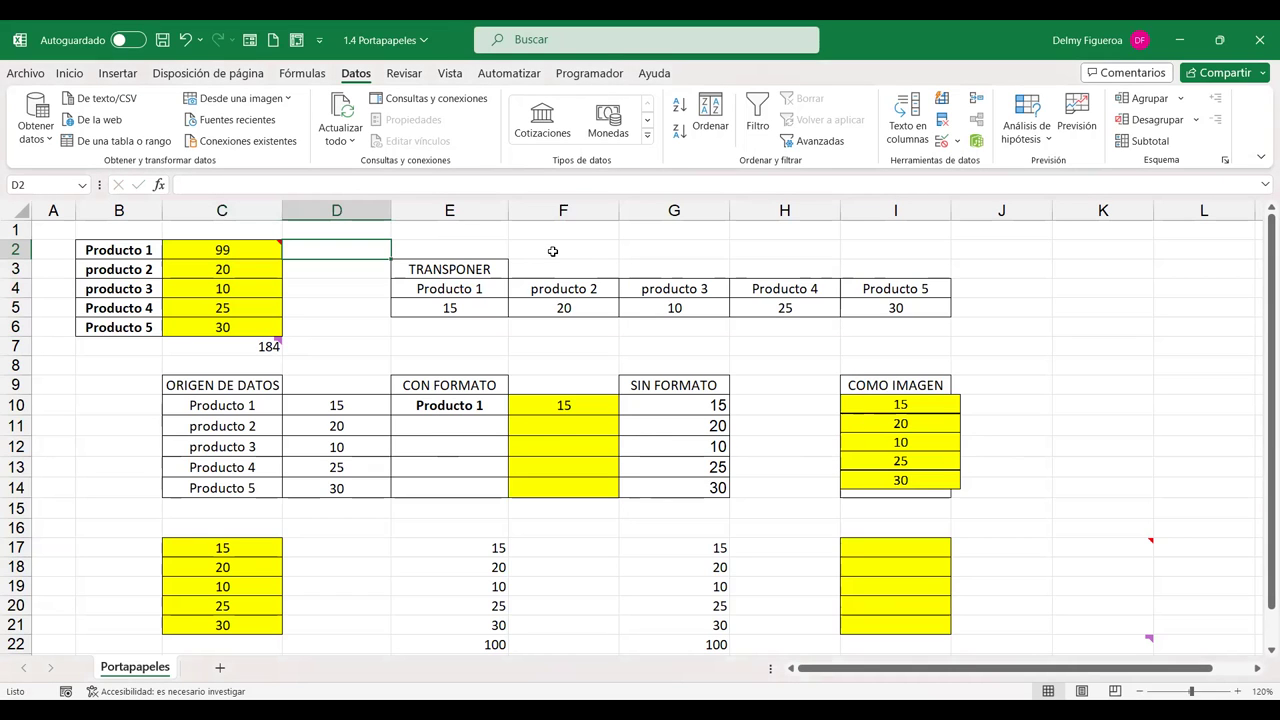
mouse_move(1122, 549)
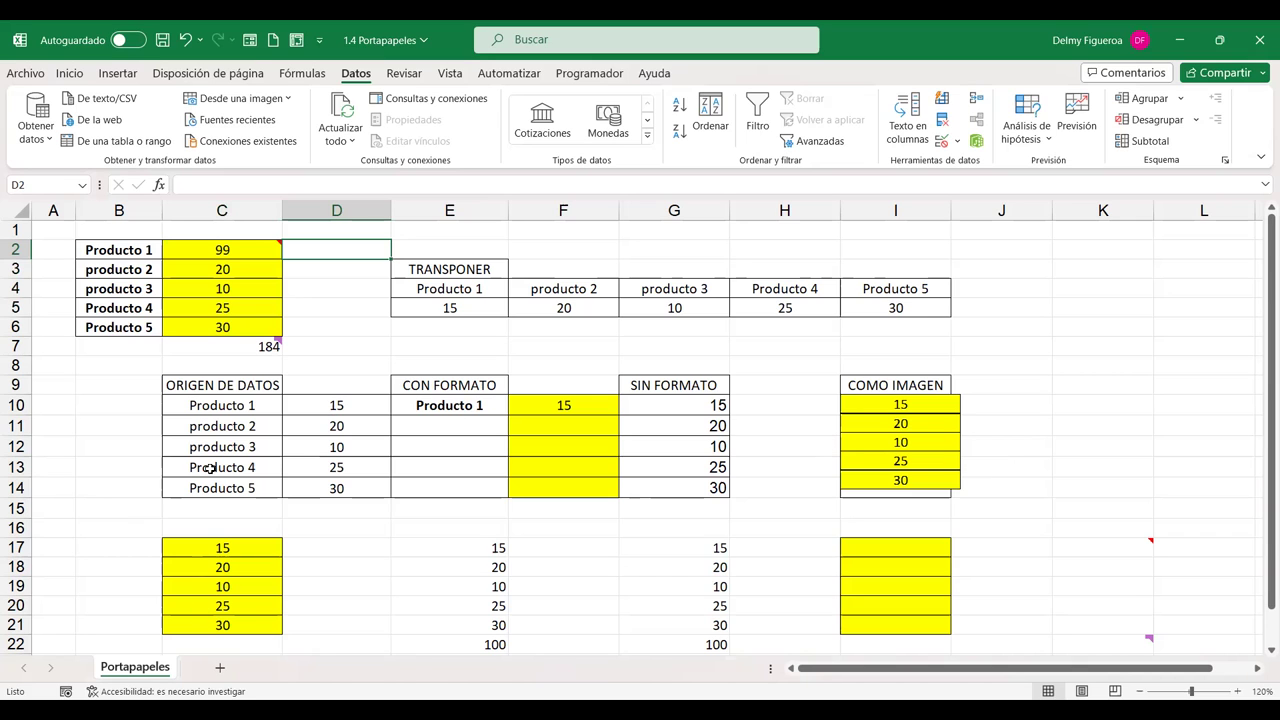
Enter -1, 2.5 and 101 in unvalidated C24 to show they are accepted, then clear it
scroll(208, 467, down, 1)
scroll(210, 462, down, 3)
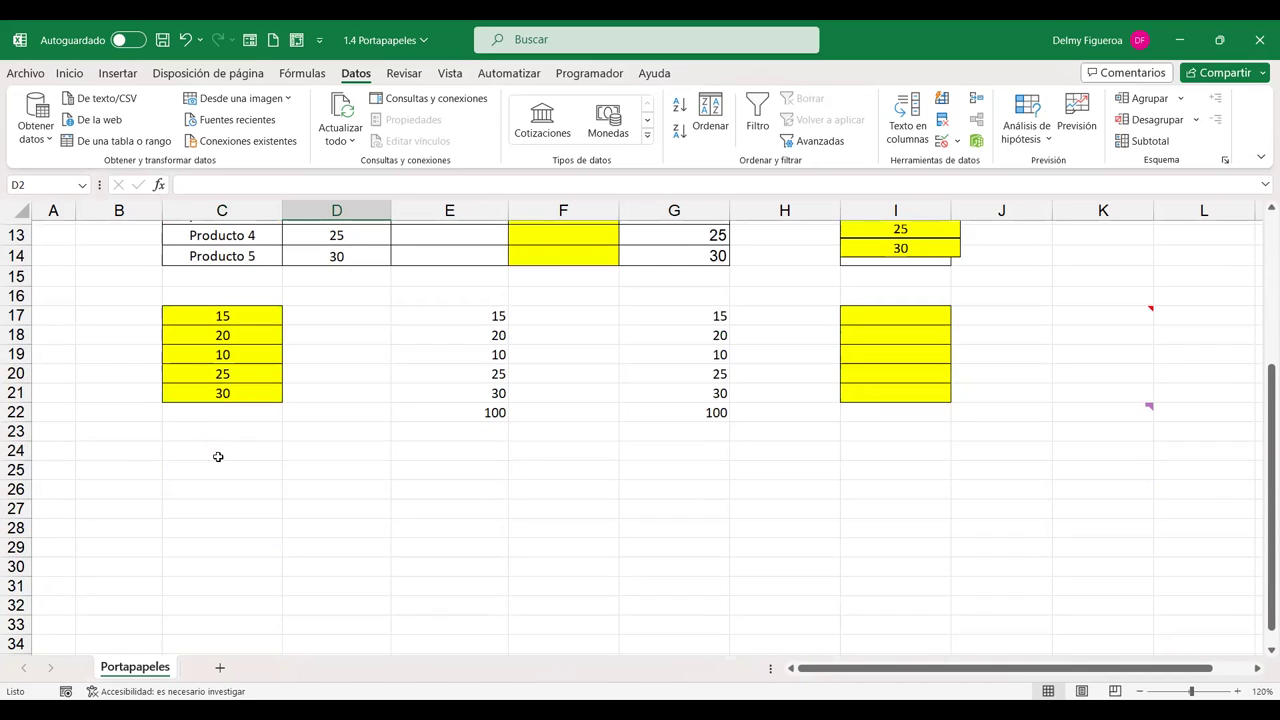
click(218, 456)
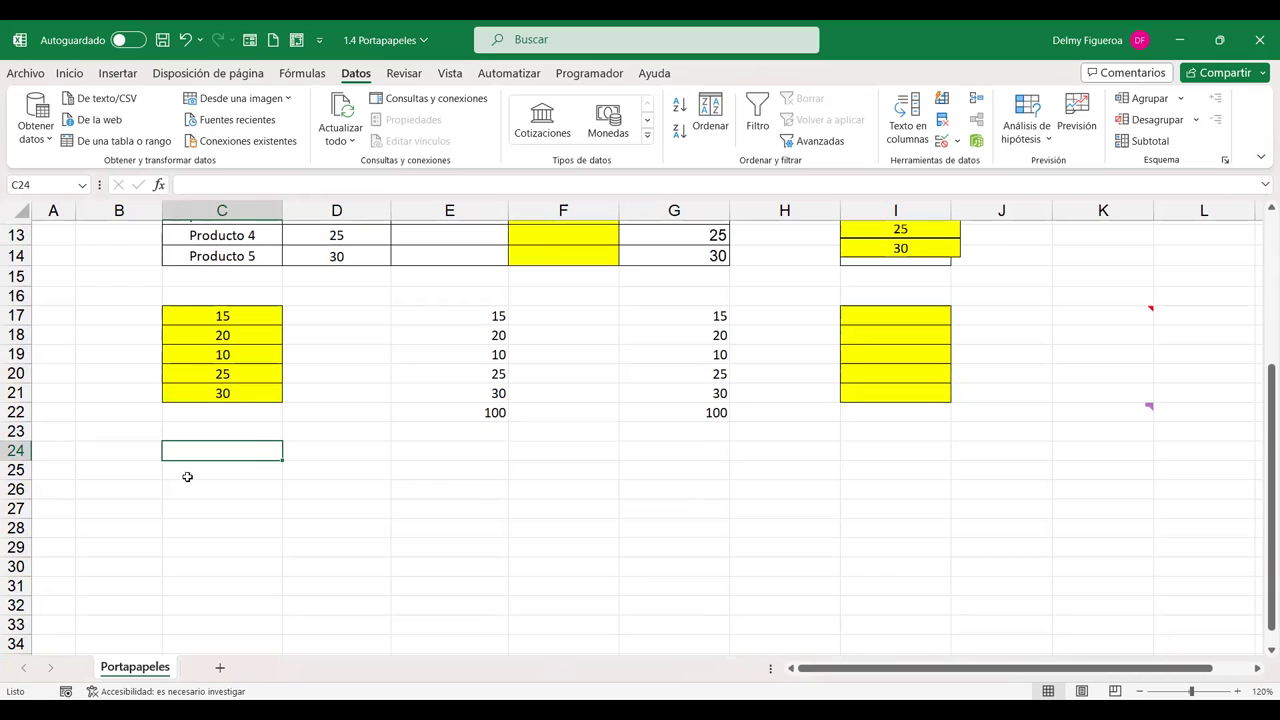
text(-1)
key(ctrl+Return)
text(2.5)
key(Tab)
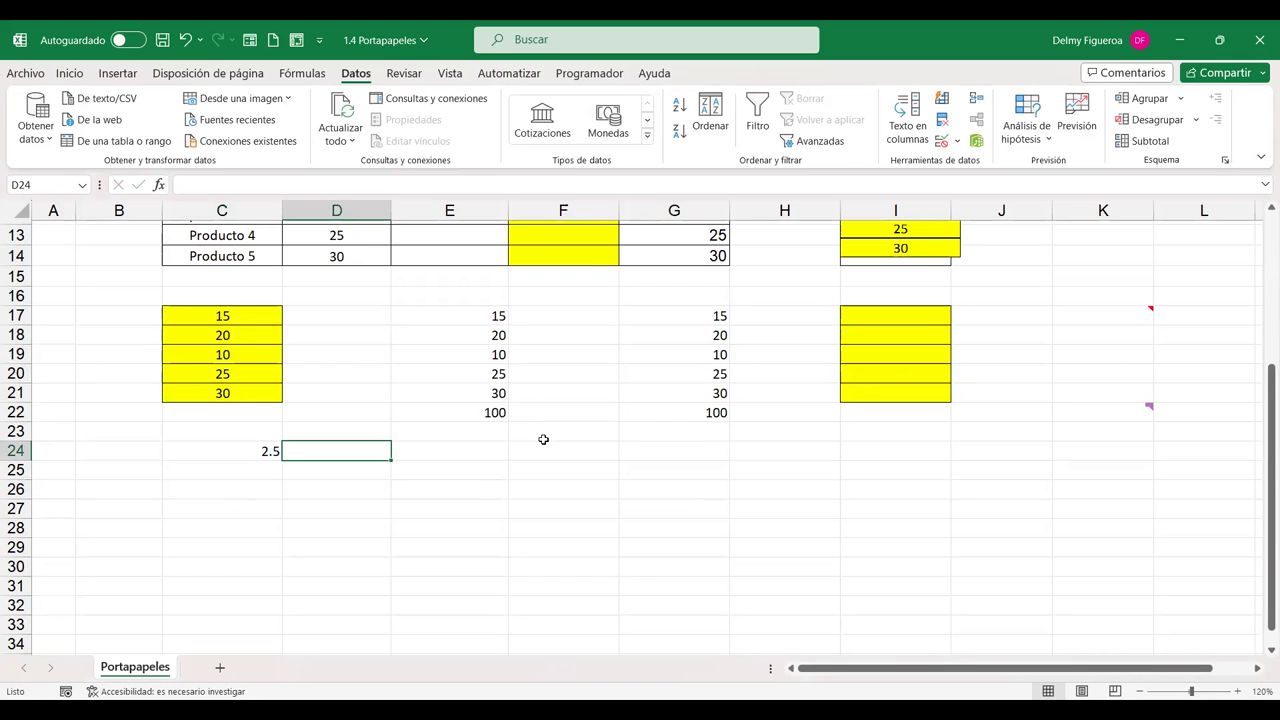
key(shift+Tab)
text(101)
key(Tab)
key(Left)
key(Delete)
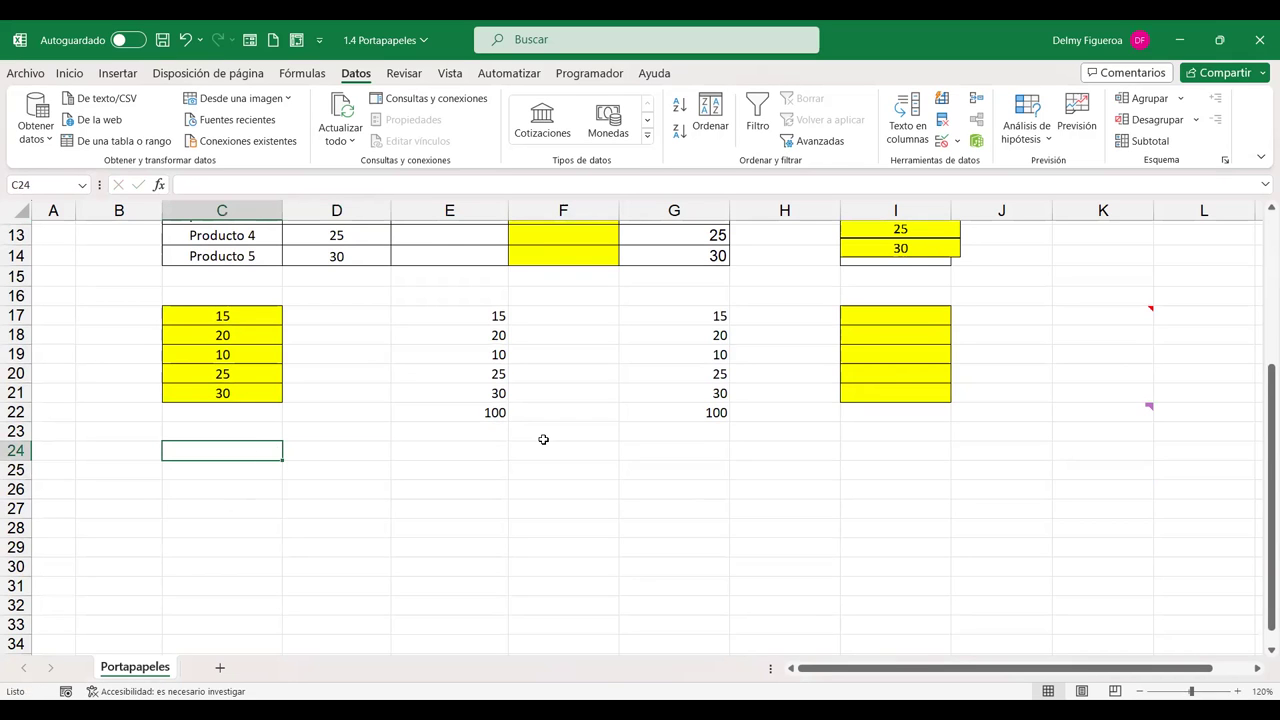
Paste only the validation from C2:C6 into C24:C28 and test it with -1
scroll(543, 439, up, 1)
scroll(543, 439, up, 3)
drag(237, 251, 230, 329)
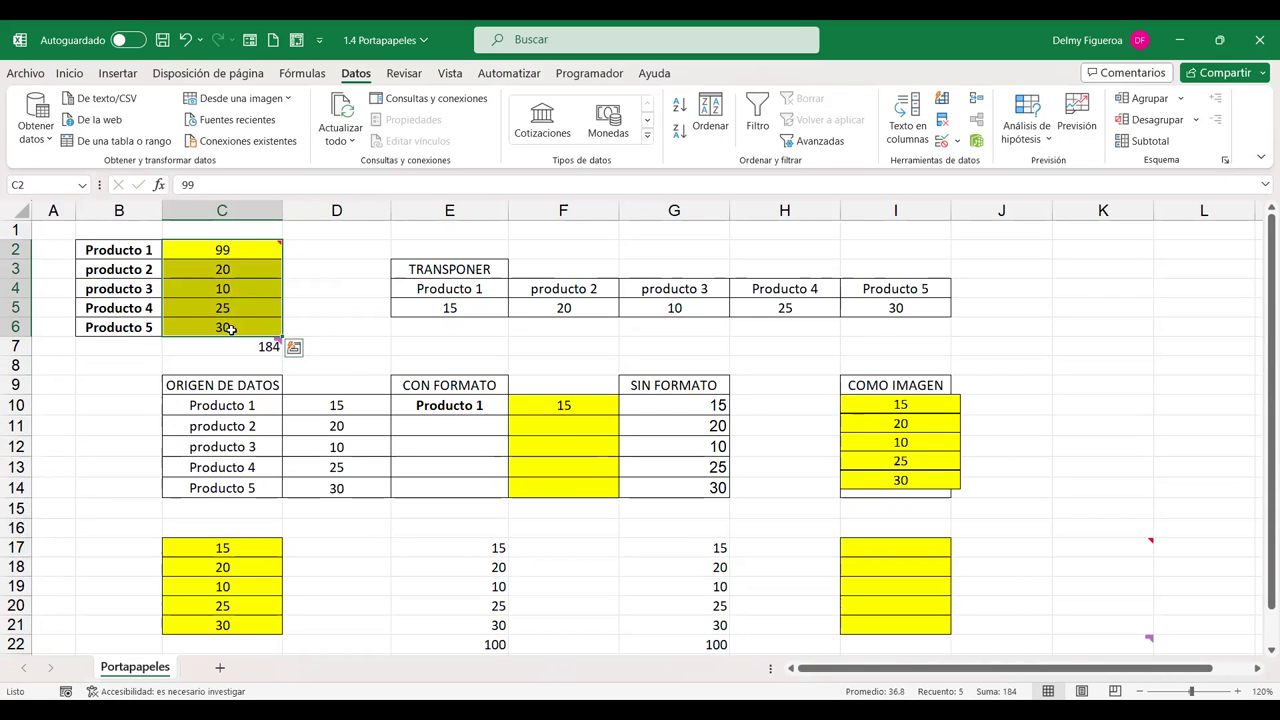
key(ctrl+c)
scroll(366, 389, down, 2)
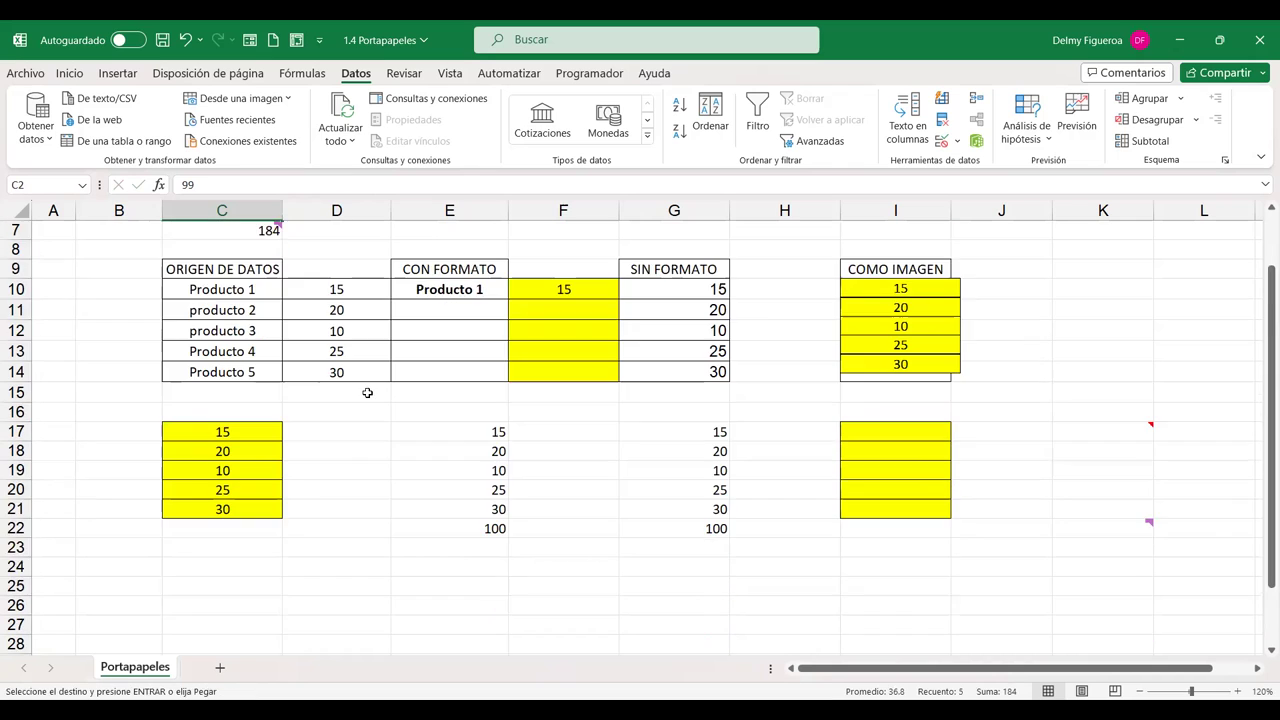
scroll(286, 420, down, 2)
click(239, 452)
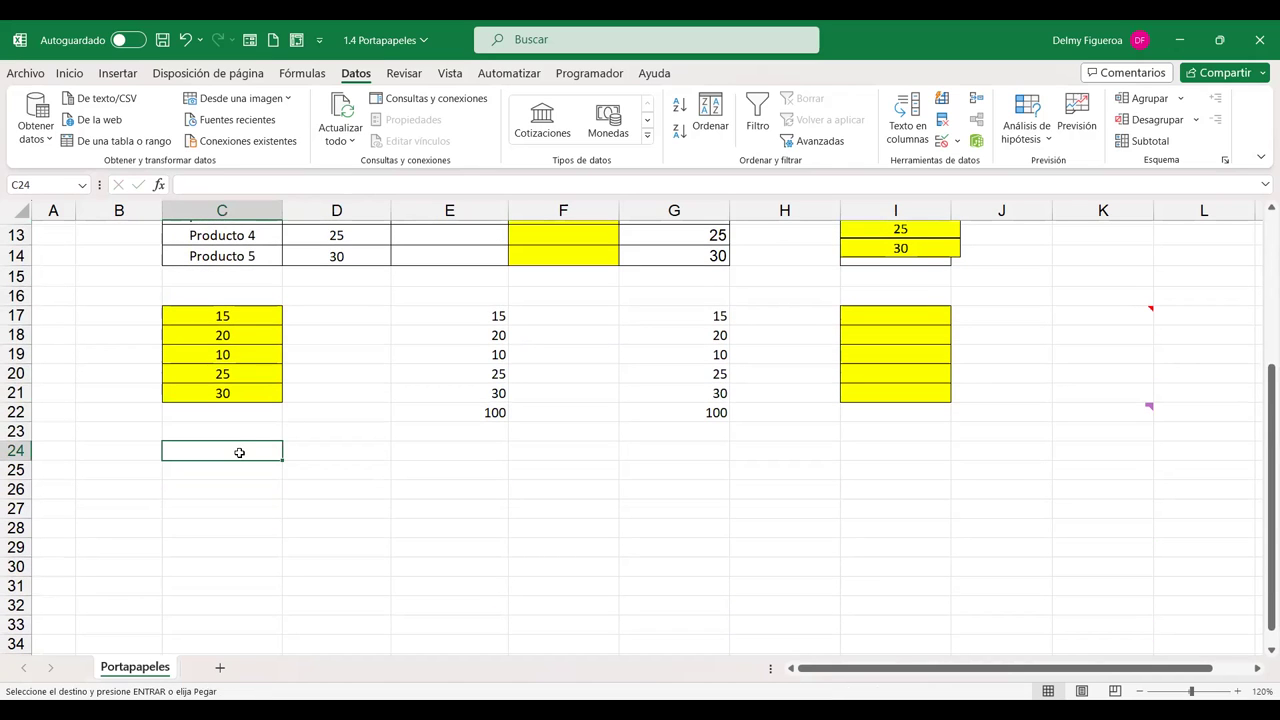
key(ctrl+alt+v)
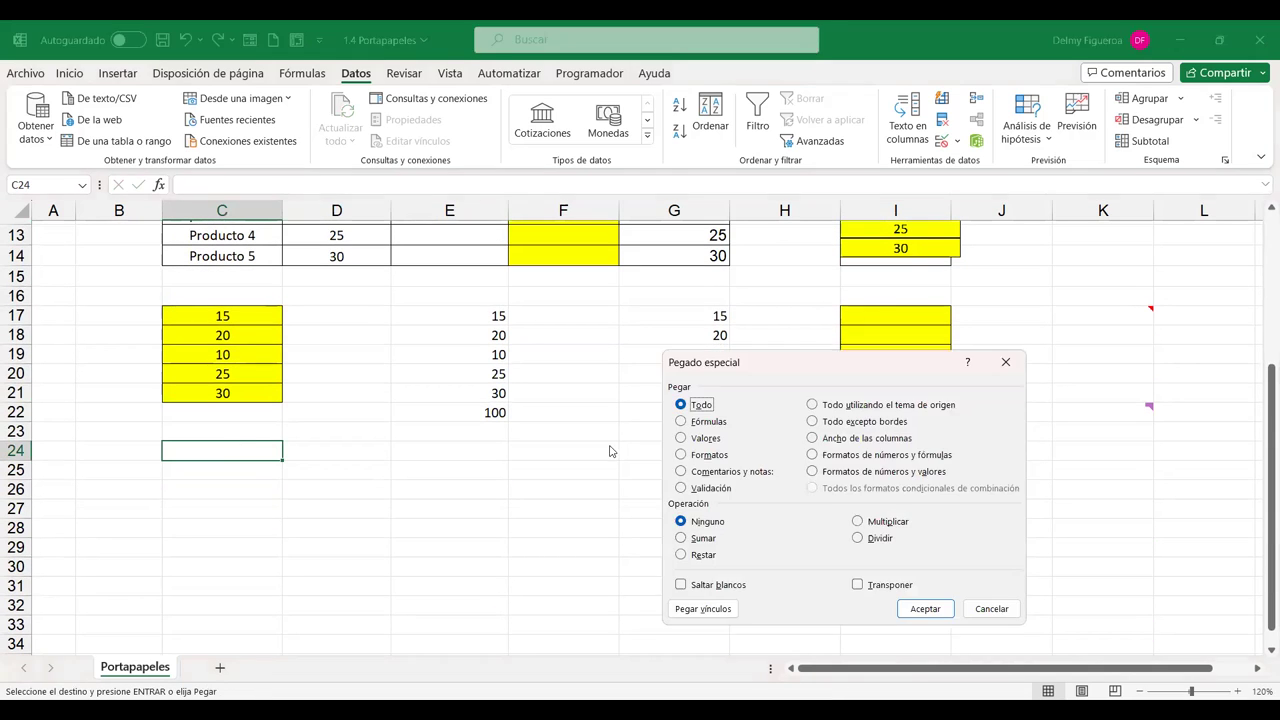
click(712, 489)
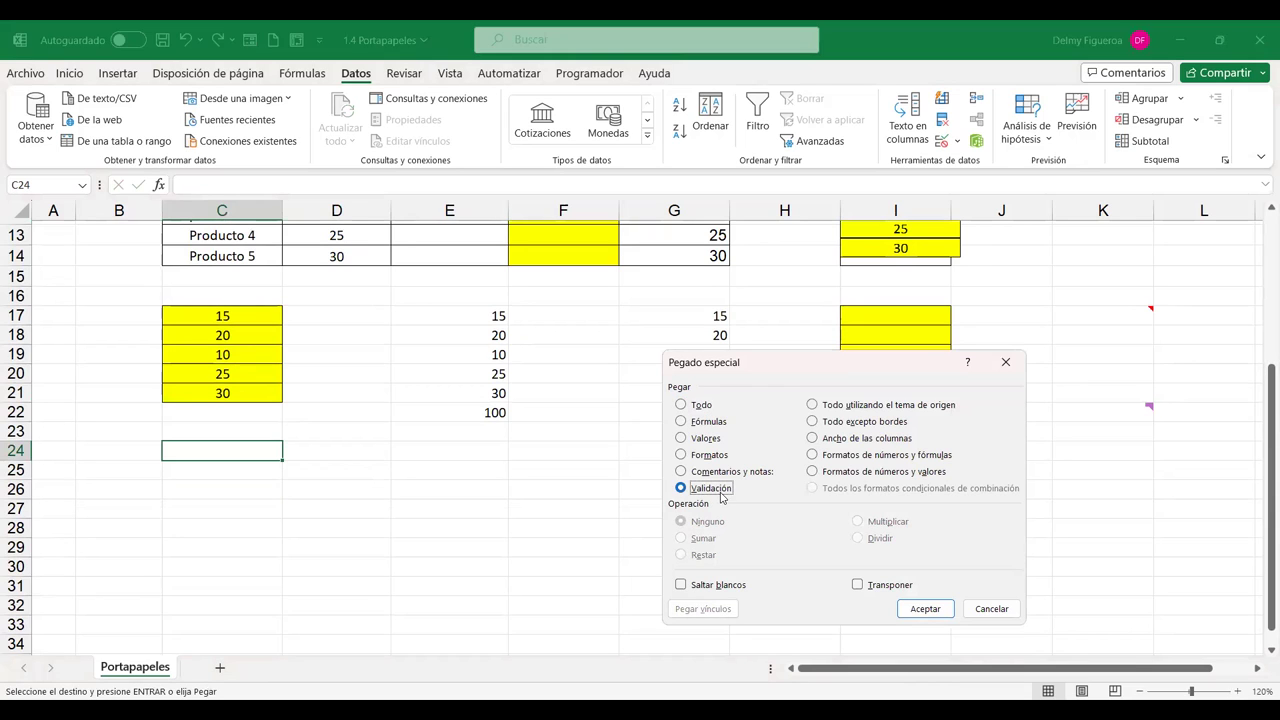
click(926, 610)
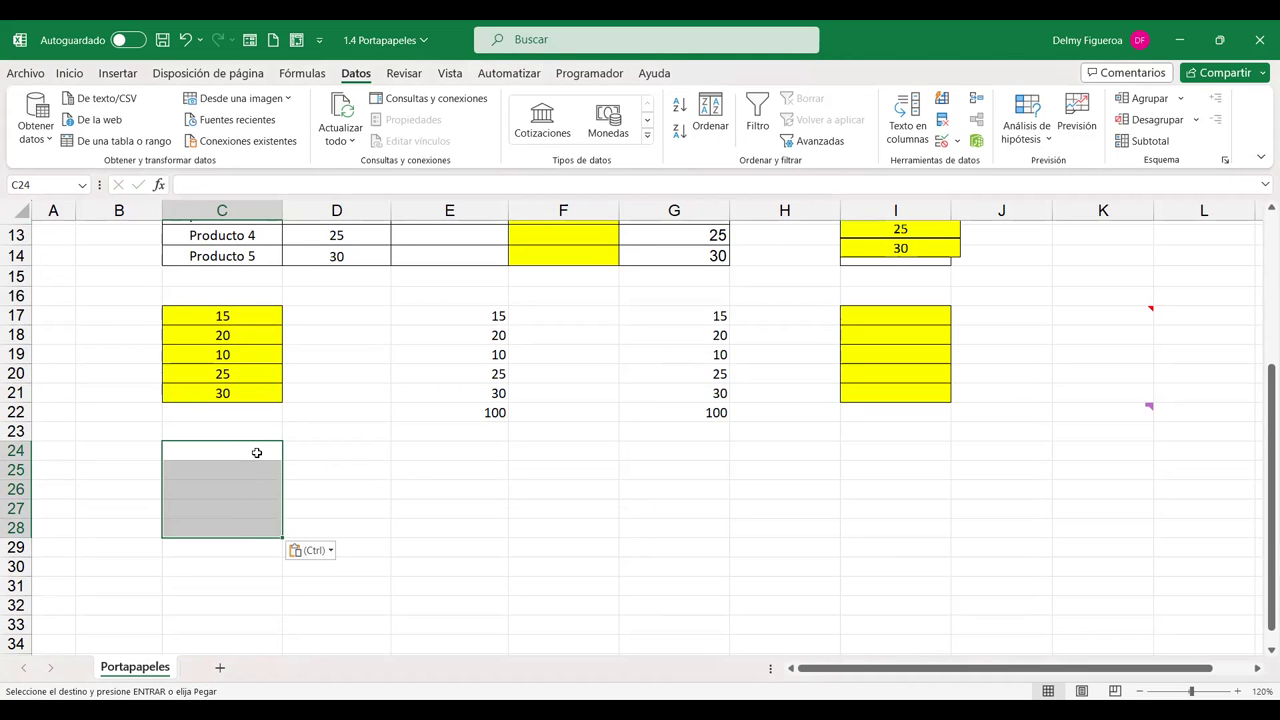
click(256, 450)
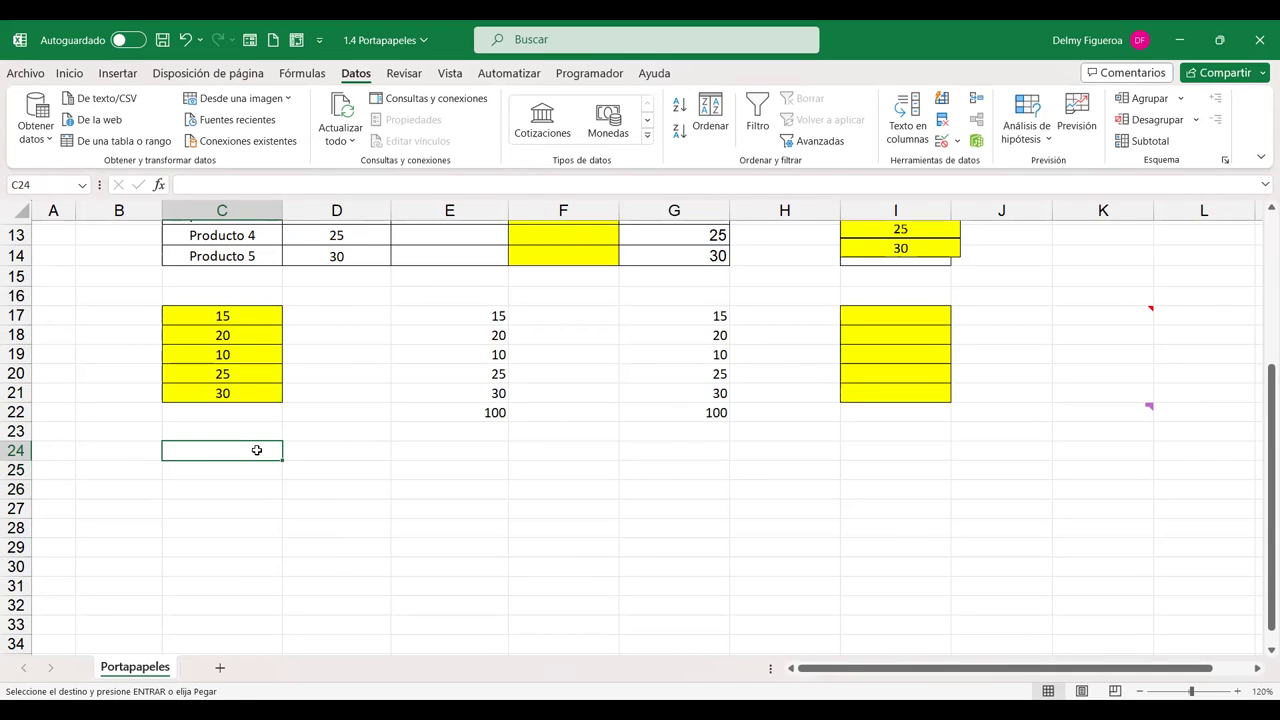
text(-1)
key(Return)
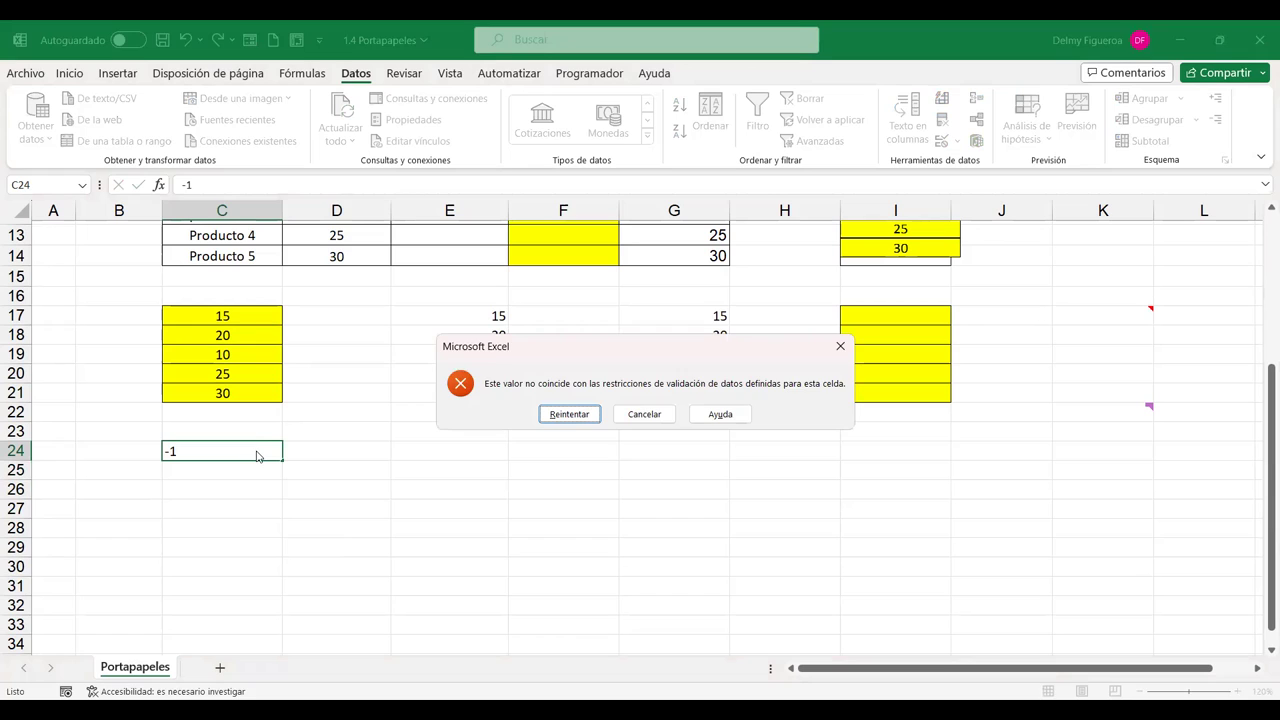
Cancel the rejected -1 in C24, enter 99, and confirm 100 is refused
key(Escape)
text(99)
key(Tab)
click(257, 451)
text(100)
key(Return)
key(Escape)
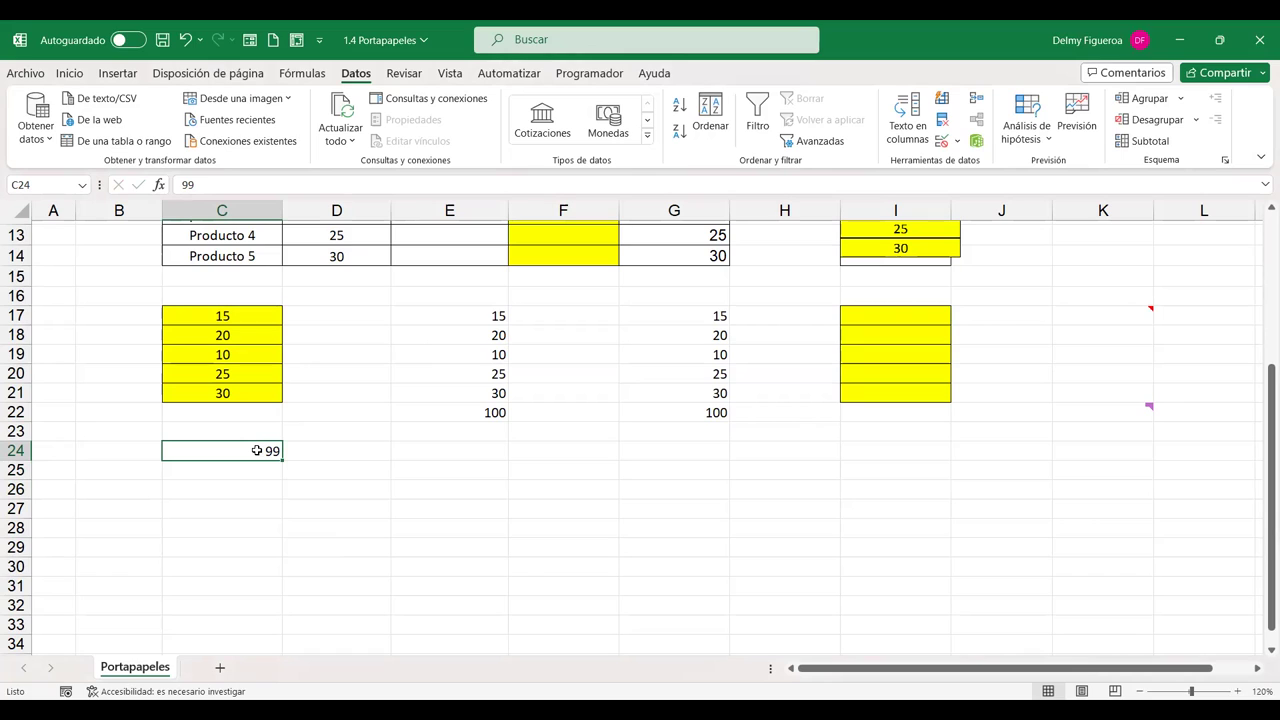
key(Right)
key(Right)
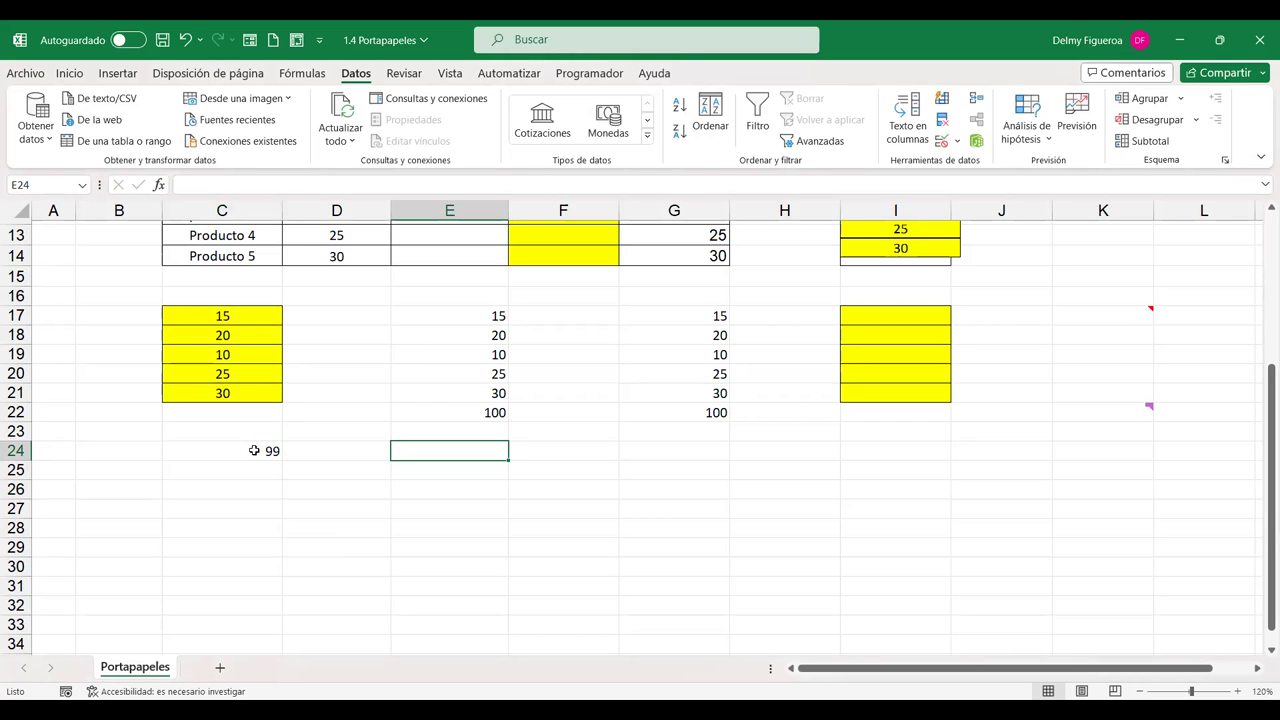
scroll(254, 450, up, 4)
Dismiss the comment card and copy the product table B2:C7
mouse_move(222, 249)
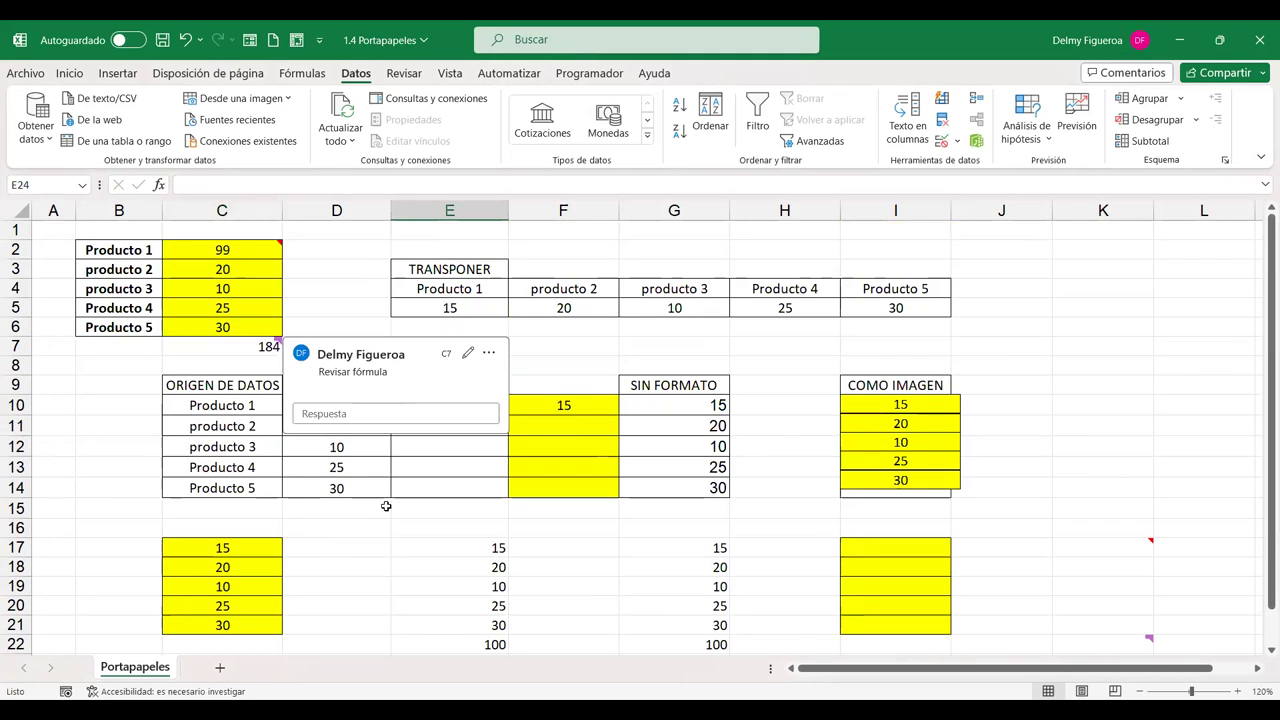
click(605, 545)
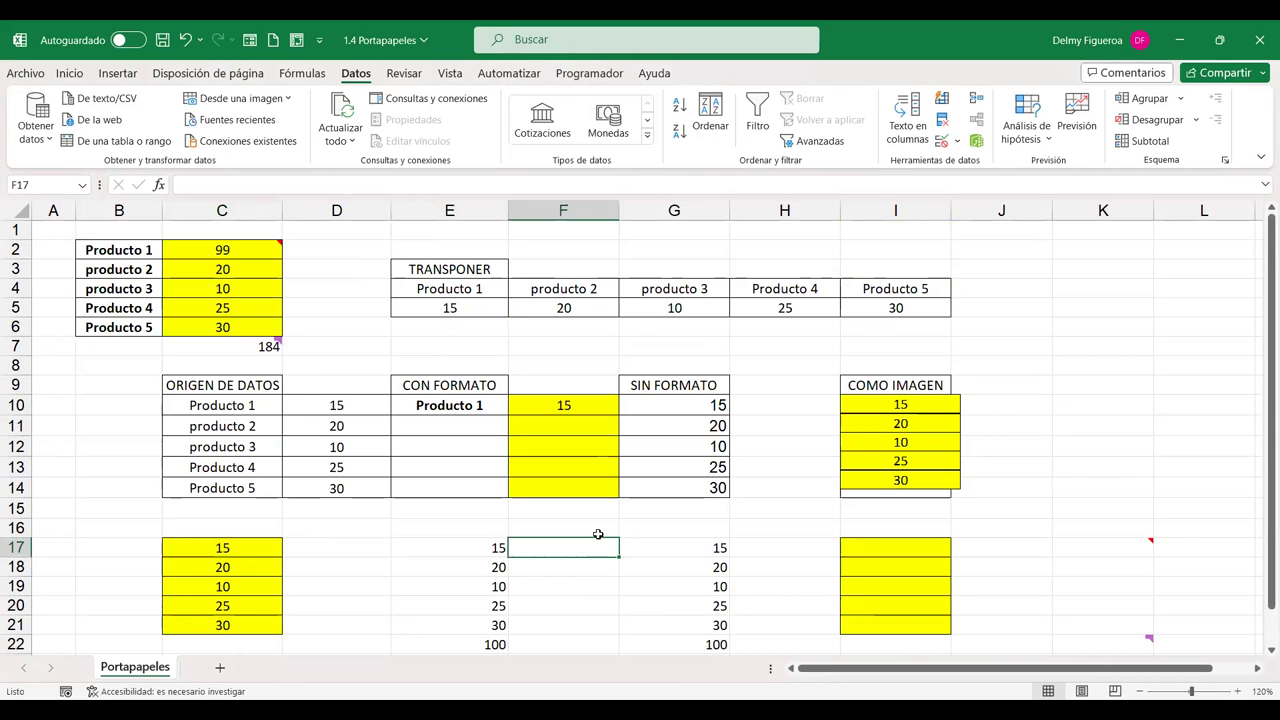
scroll(598, 535, down, 1)
scroll(599, 535, down, 1)
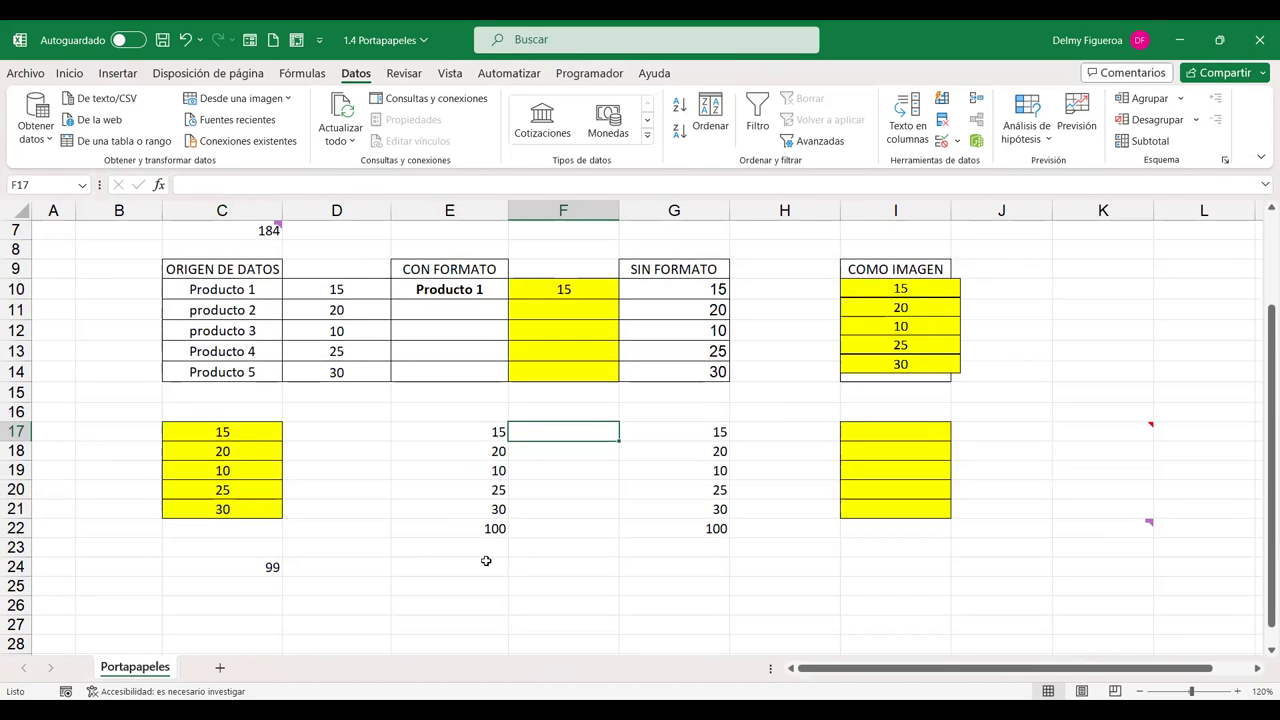
scroll(487, 560, down, 1)
click(477, 525)
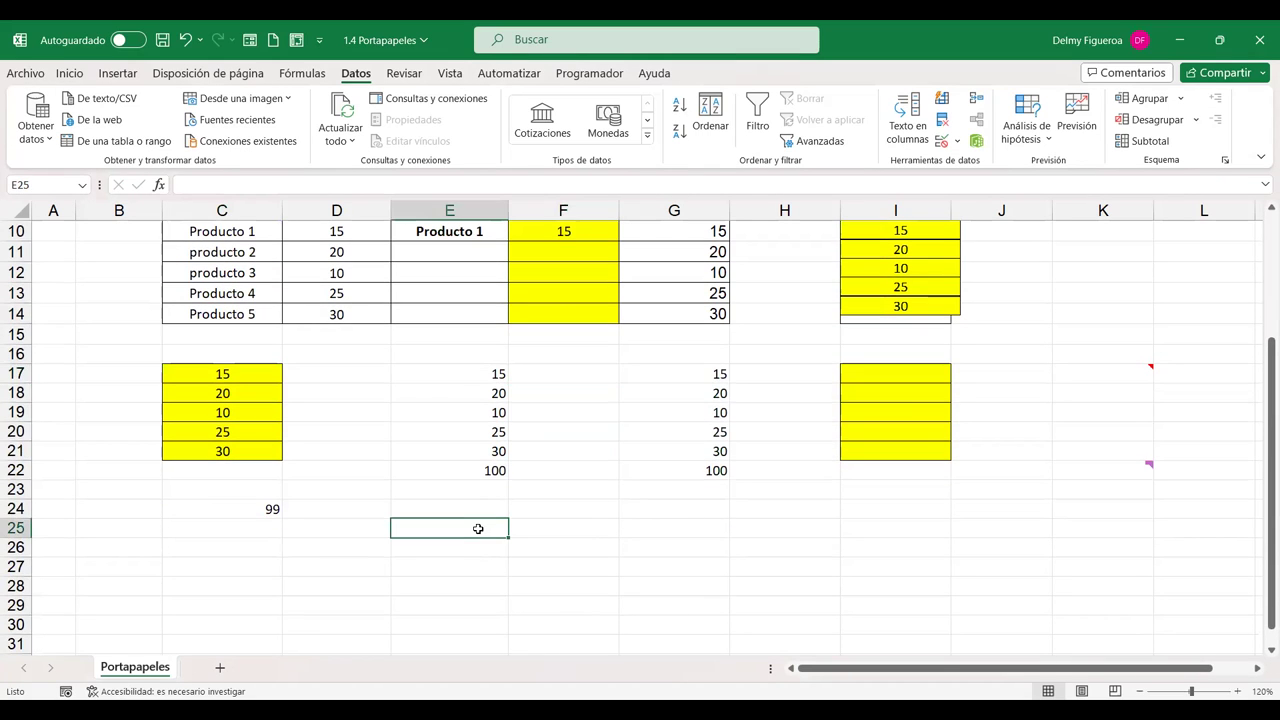
scroll(452, 505, up, 1)
scroll(445, 487, up, 2)
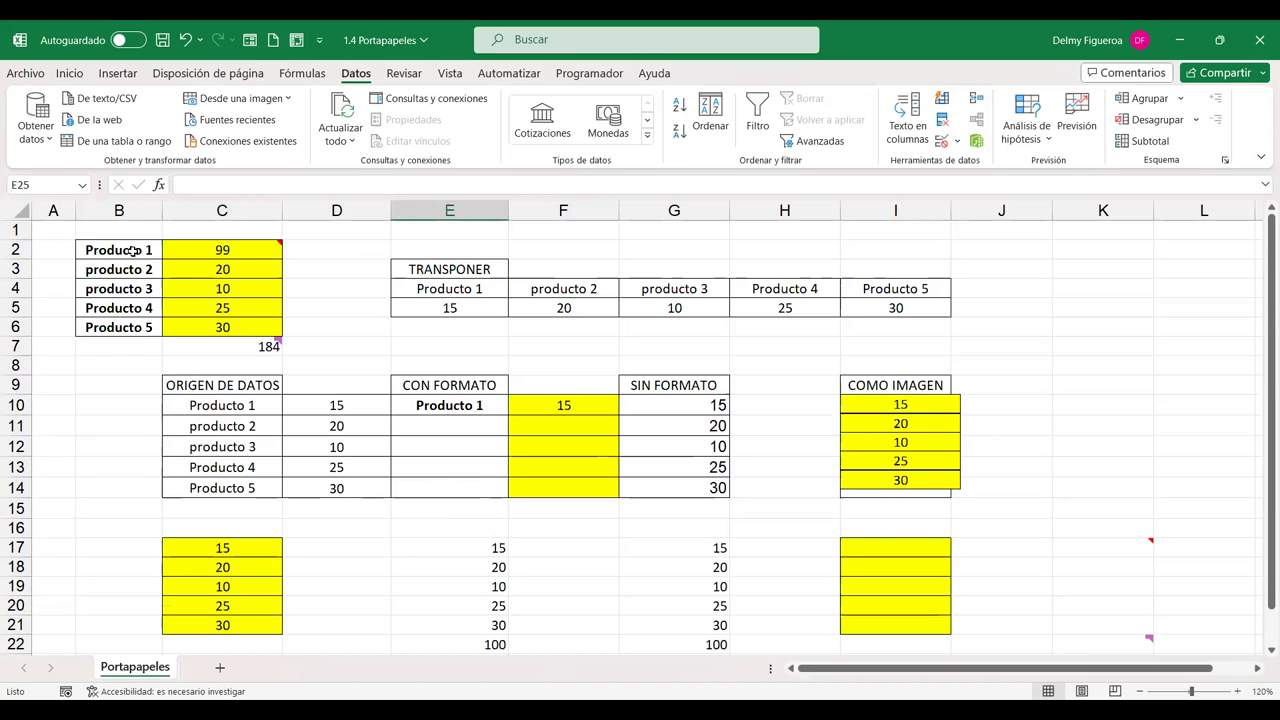
mouse_move(155, 248)
mouse_down()
mouse_move(233, 274)
mouse_move(230, 346)
mouse_up()
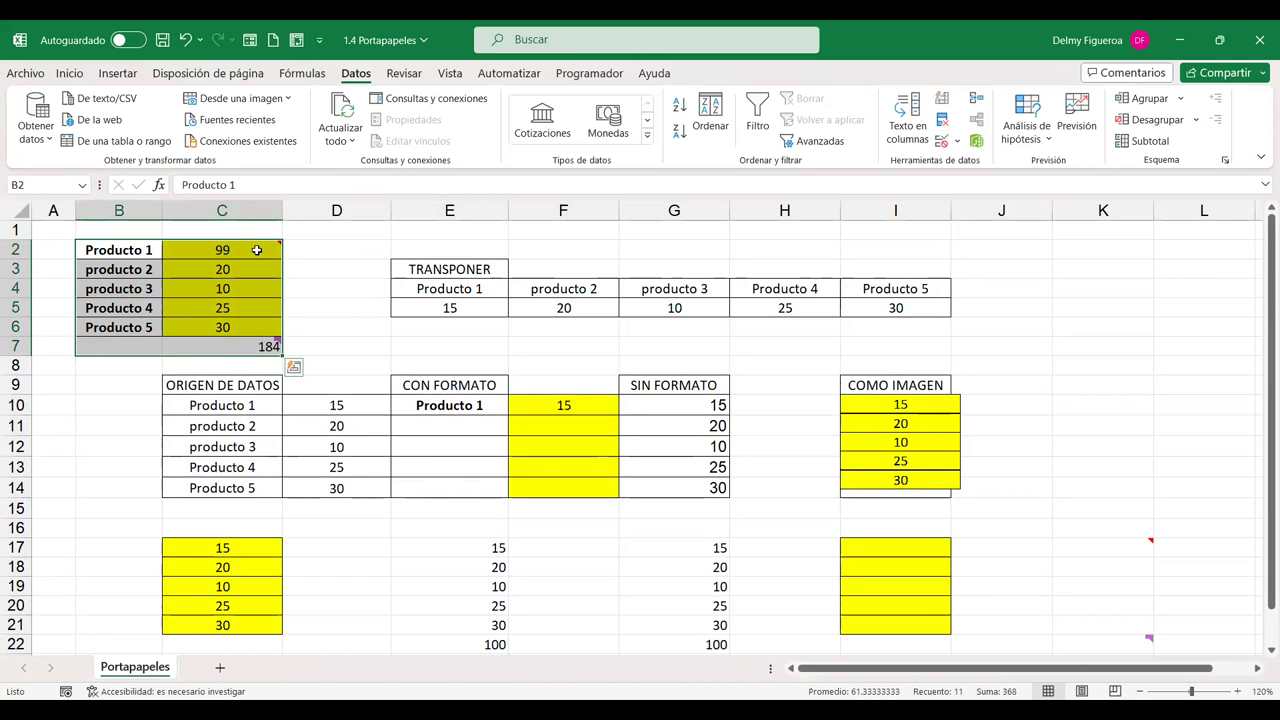
key(ctrl+c)
Paste the table at E25 using 'Todo utilizando el tema de origen'
scroll(450, 450, down, 4)
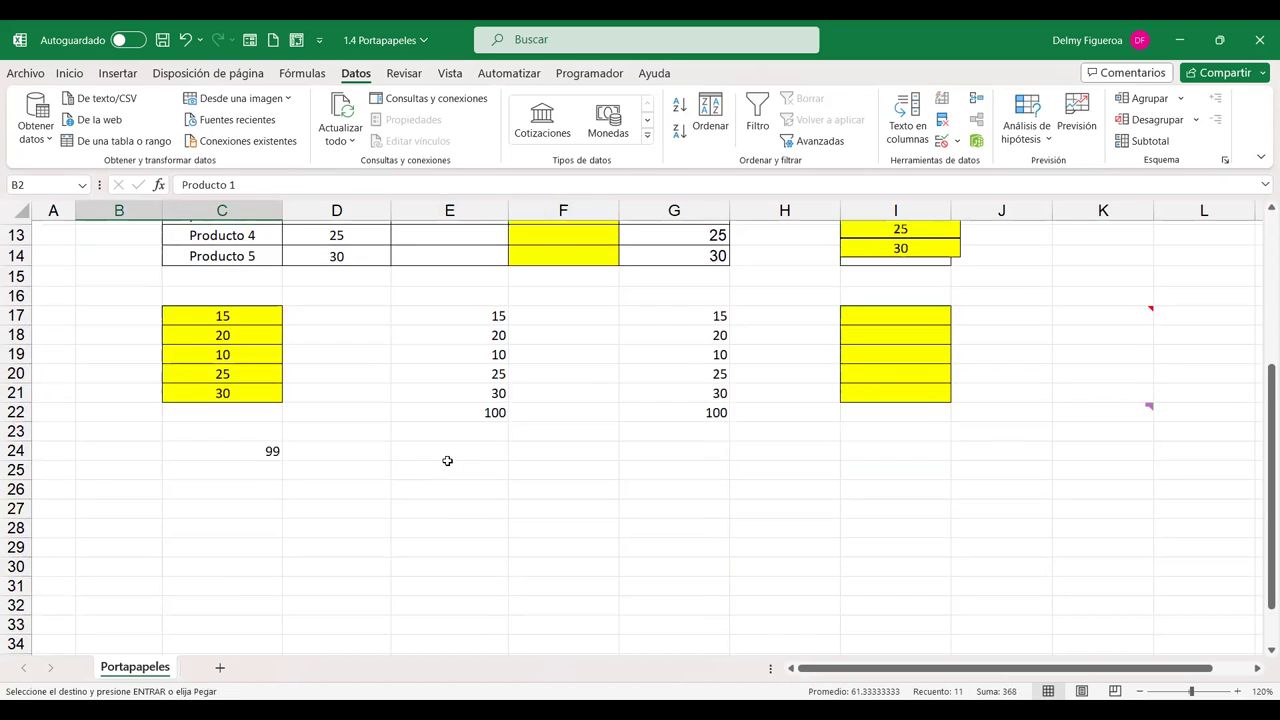
scroll(447, 446, down, 1)
click(453, 393)
click(453, 413)
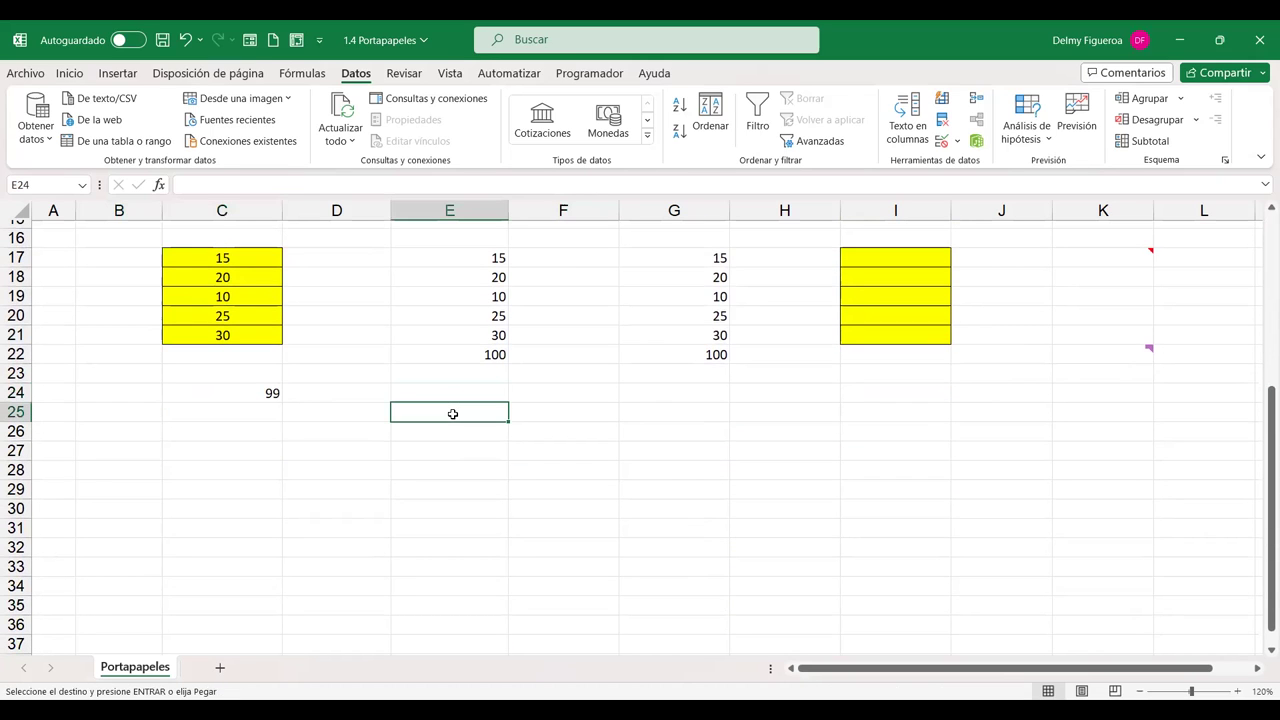
key(ctrl+alt+v)
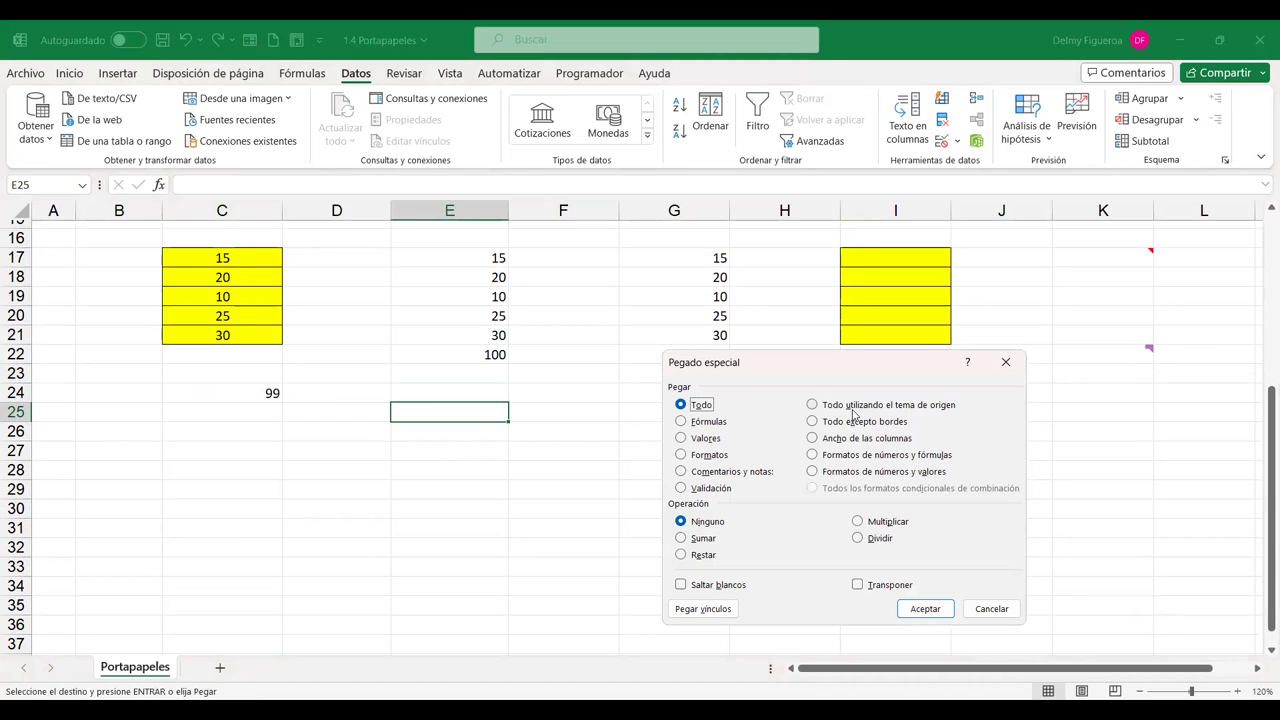
click(815, 406)
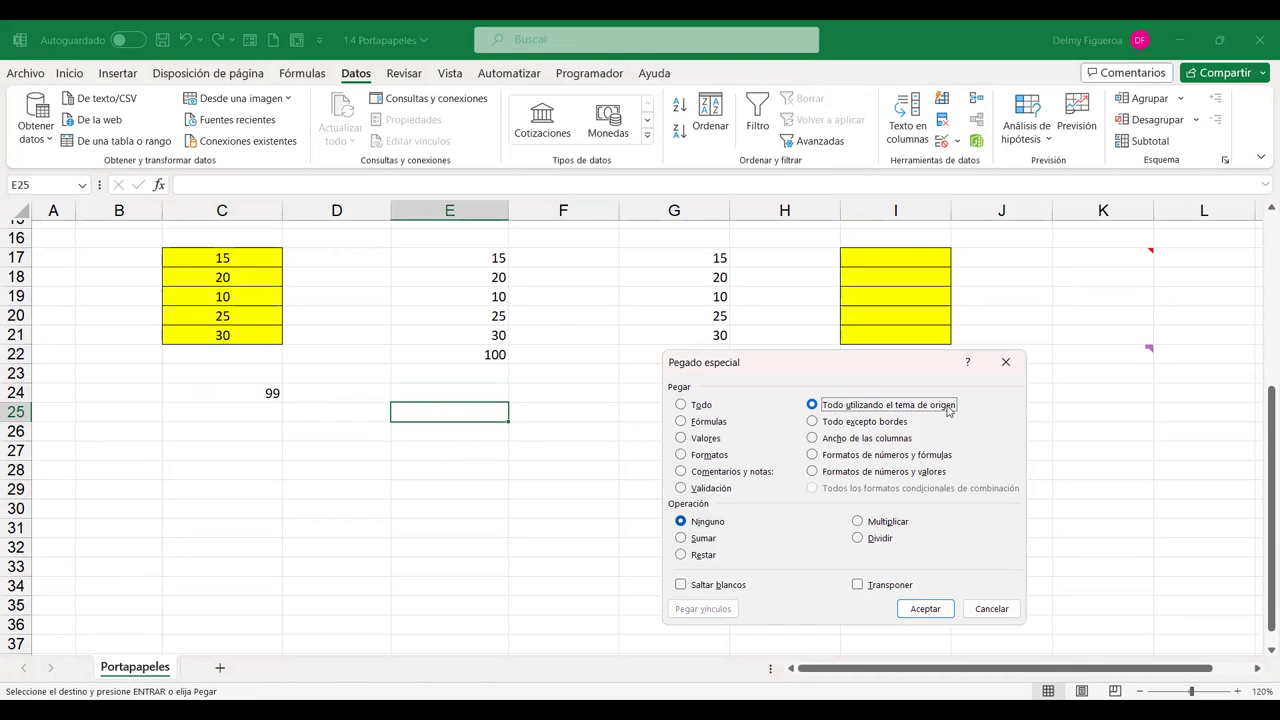
click(928, 608)
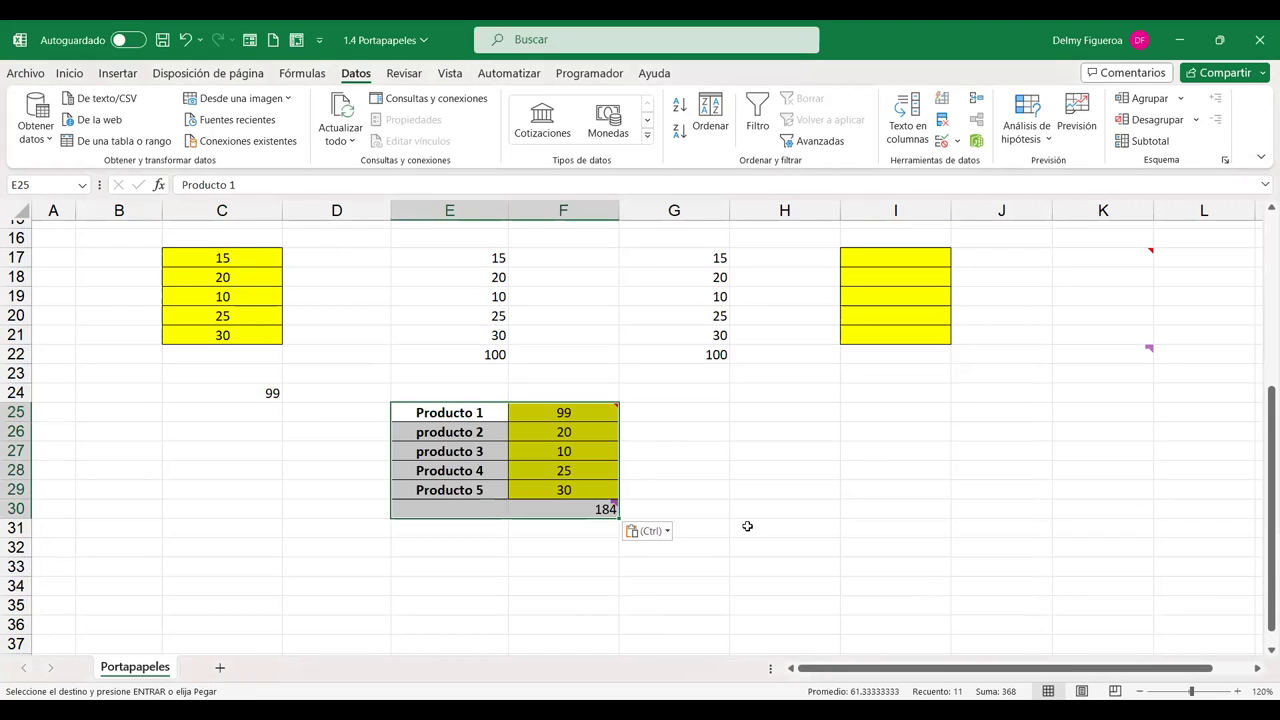
key(Escape)
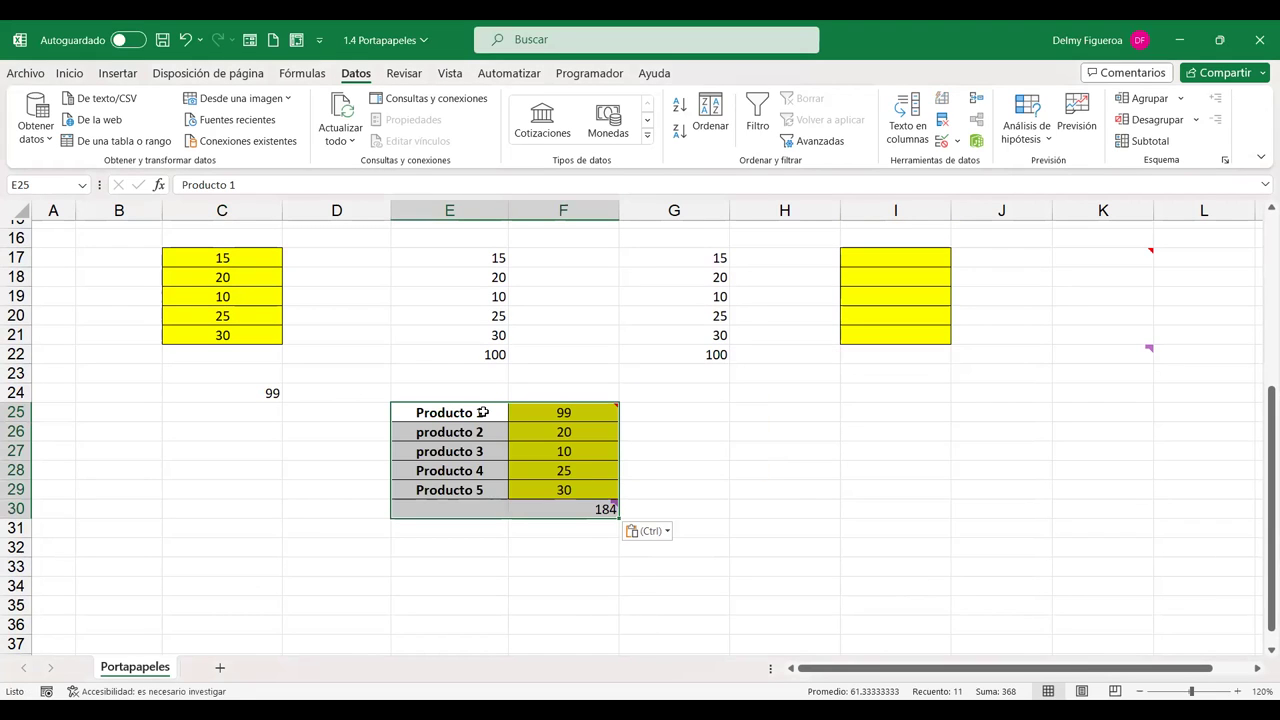
click(482, 412)
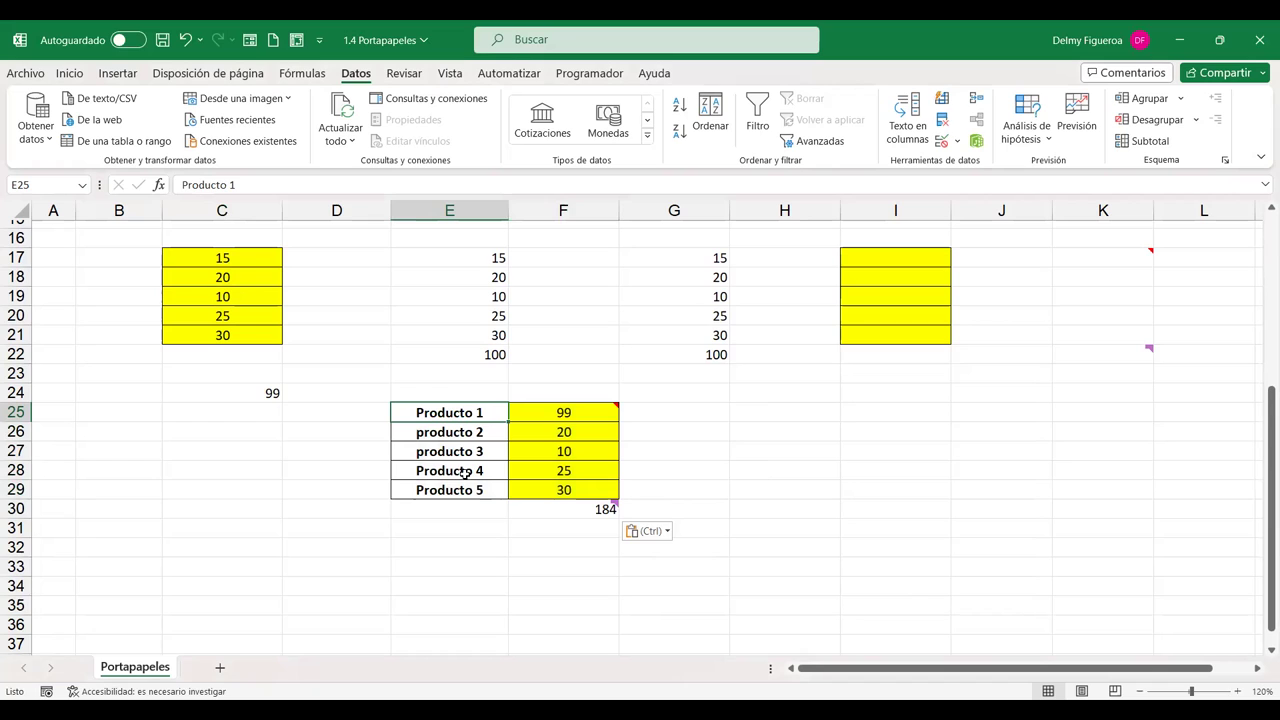
Inspect F25 and the F30 total, then try -10 in F26 and cancel the rejection
click(597, 410)
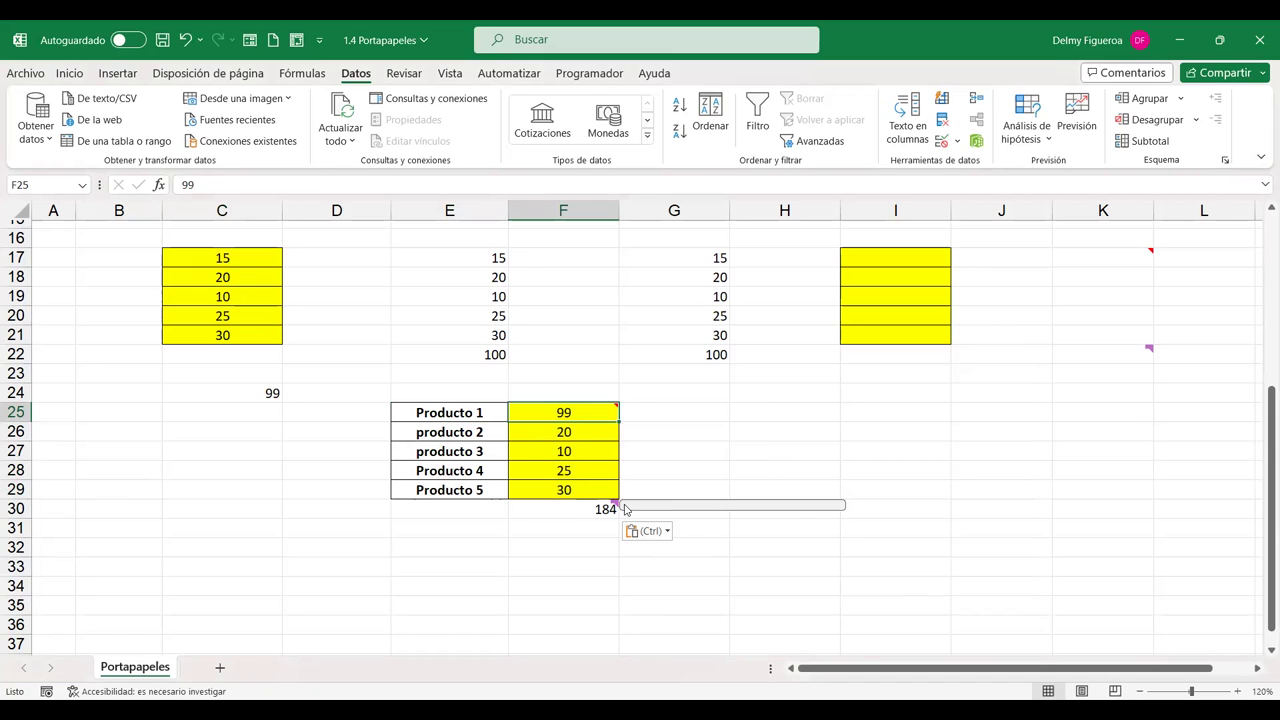
click(589, 509)
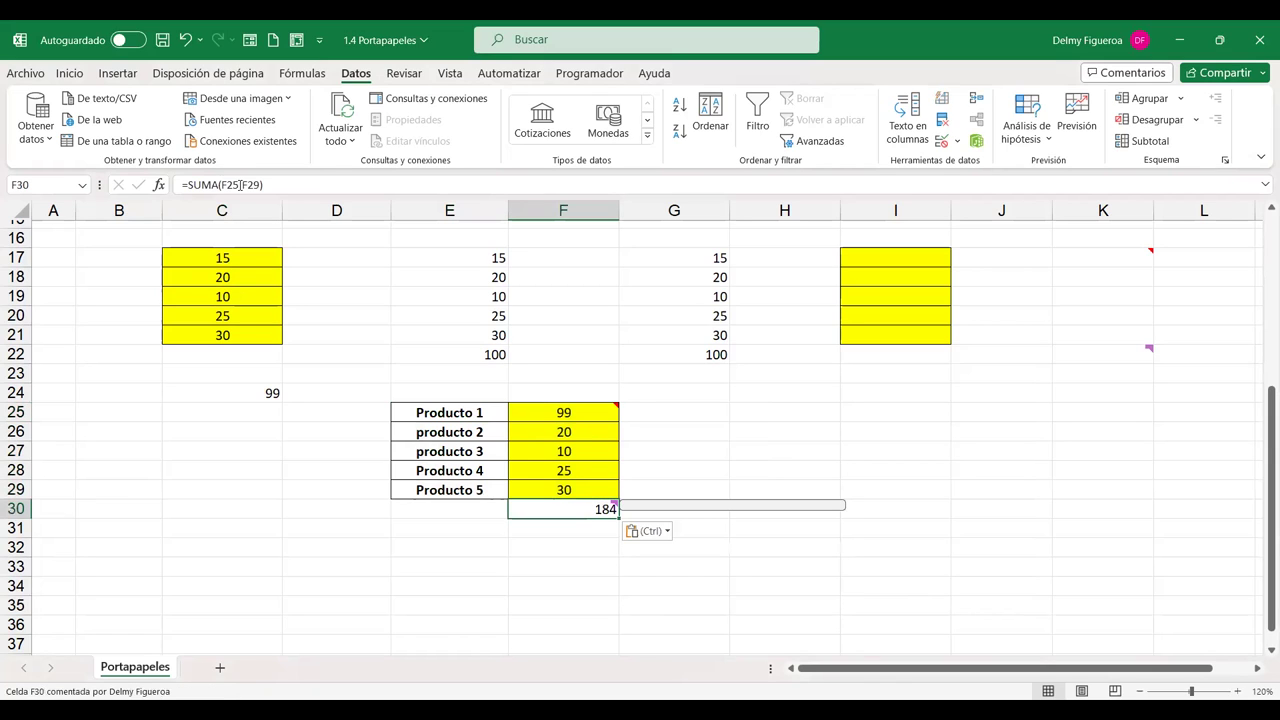
click(566, 431)
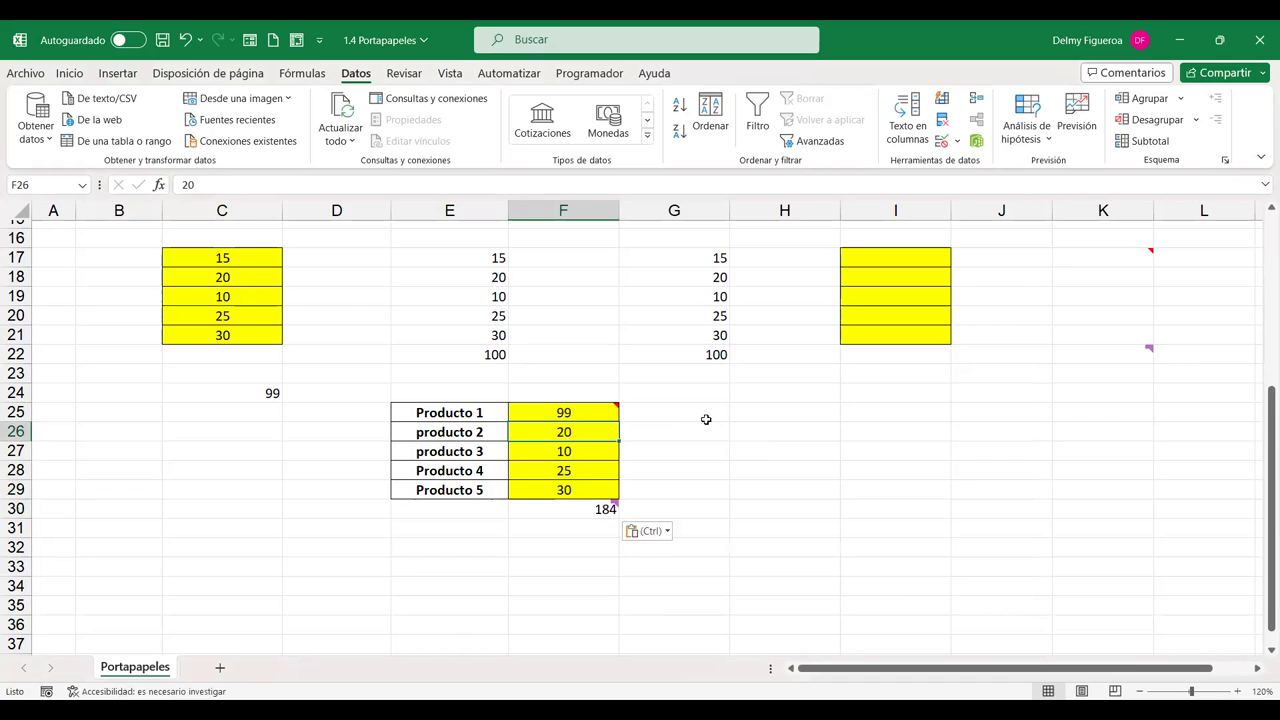
text(-10)
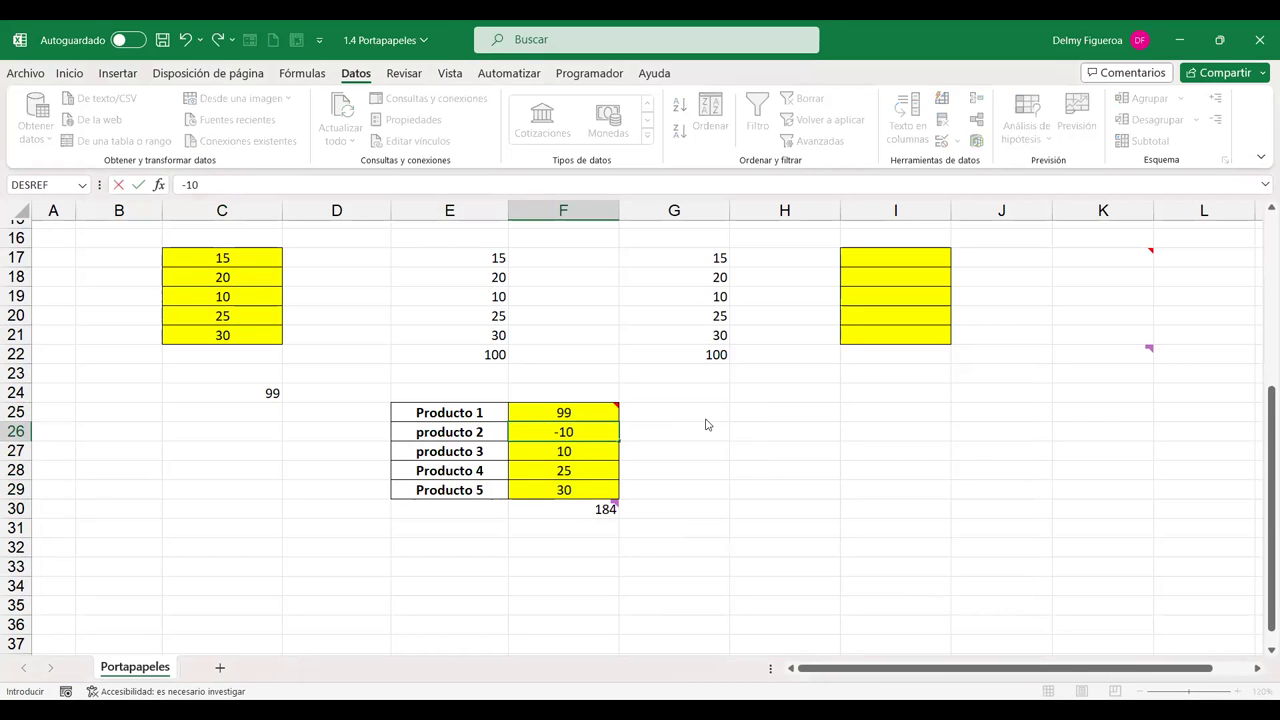
key(Return)
click(644, 414)
click(645, 427)
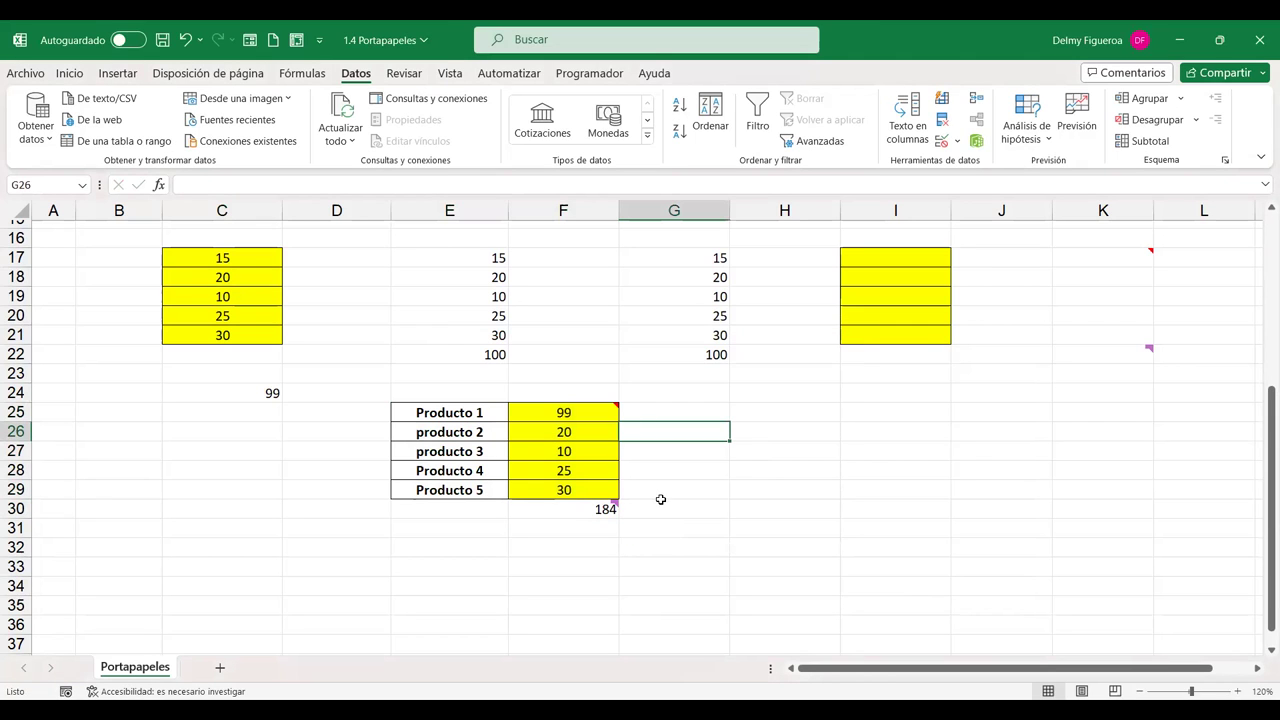
click(766, 409)
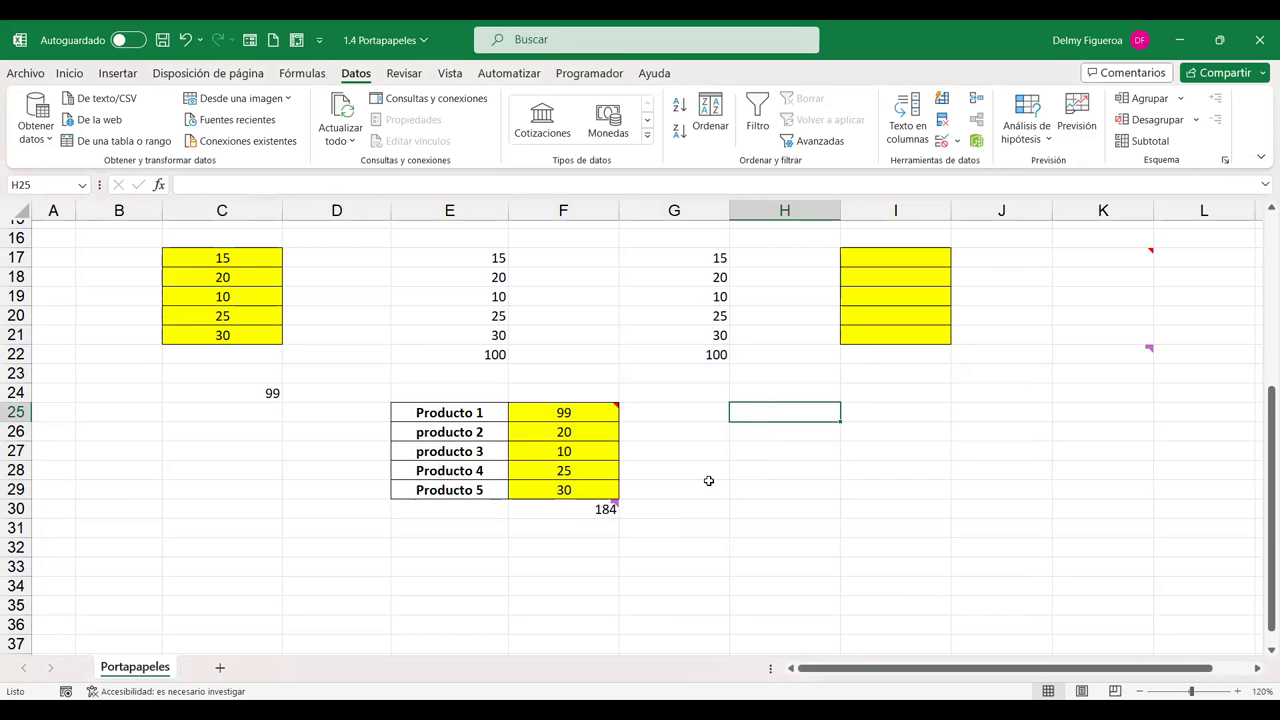
Copy the product table B2:C7 again
scroll(462, 422, up, 5)
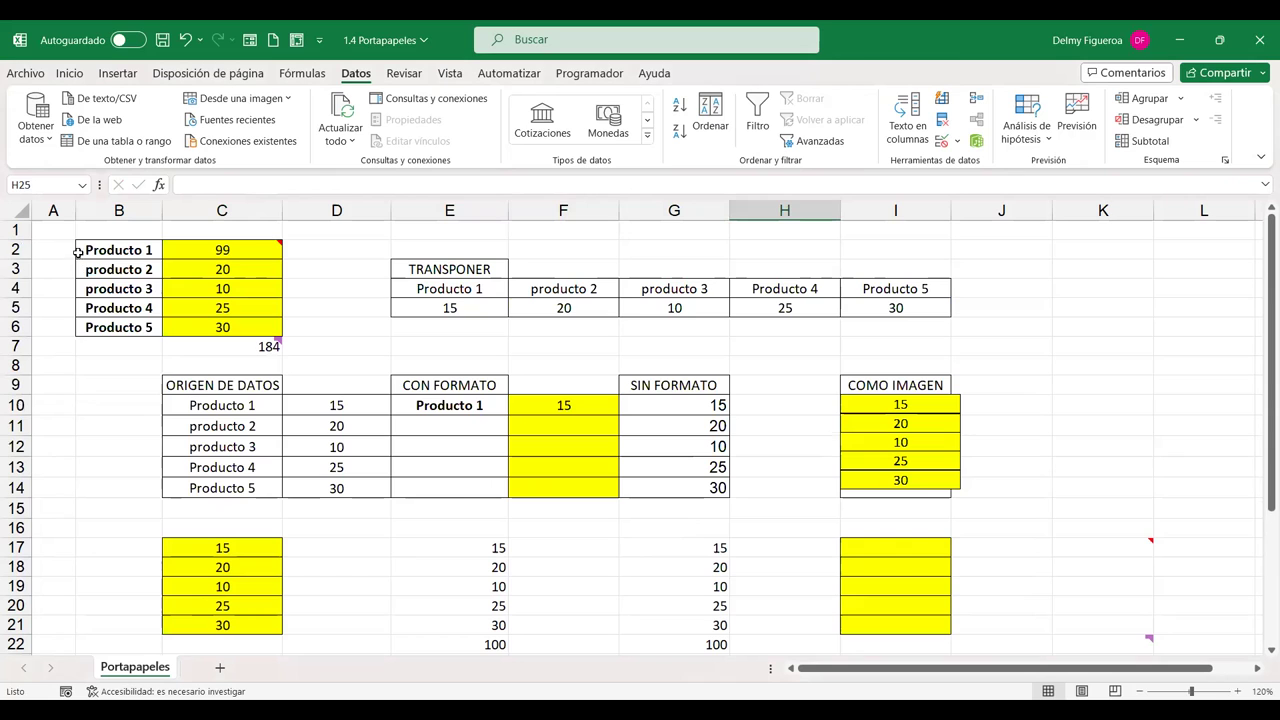
click(115, 246)
drag(271, 259, 268, 345)
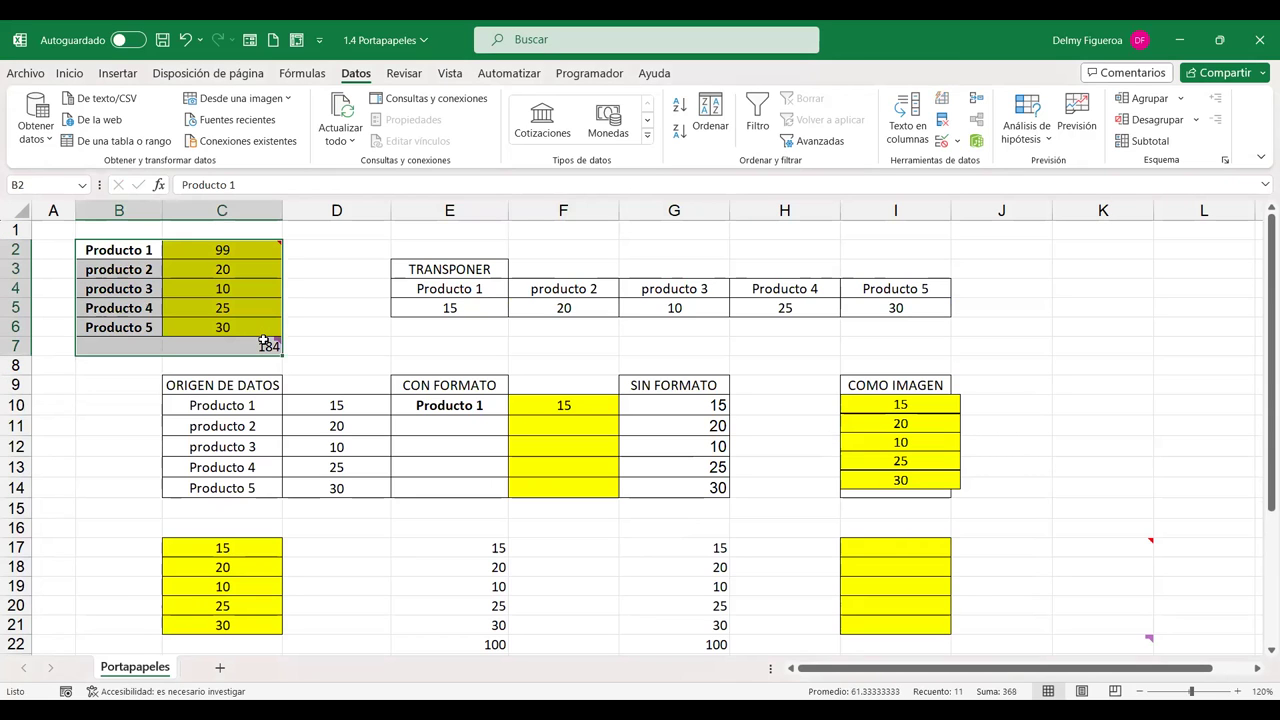
key(ctrl+c)
Paste the copied table at H25 using 'Todo excepto bordes'
scroll(554, 418, down, 4)
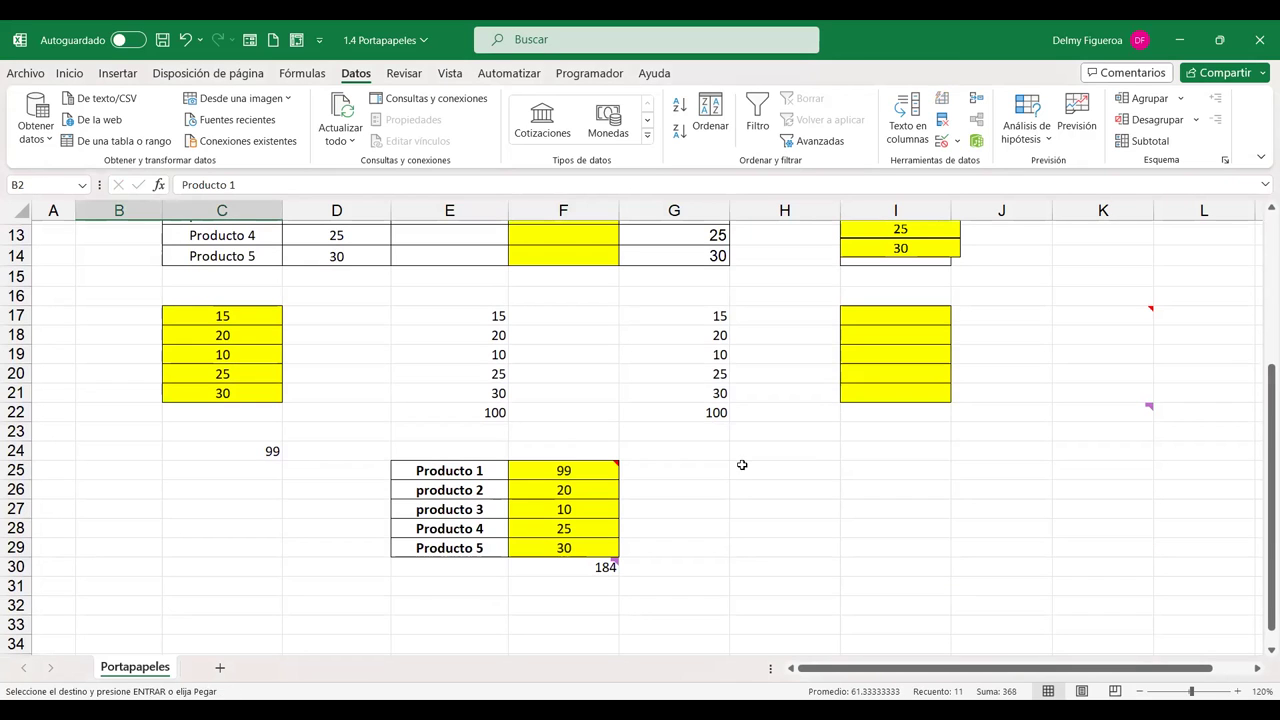
click(773, 471)
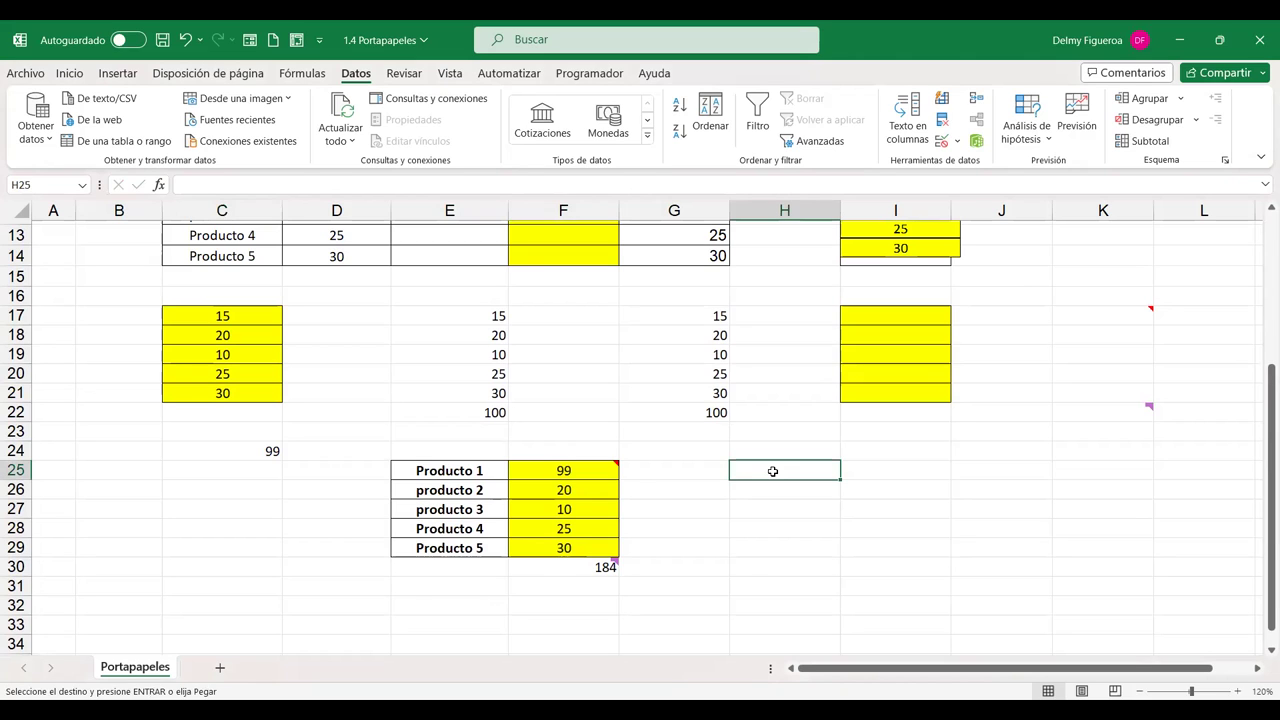
key(ctrl+alt+v)
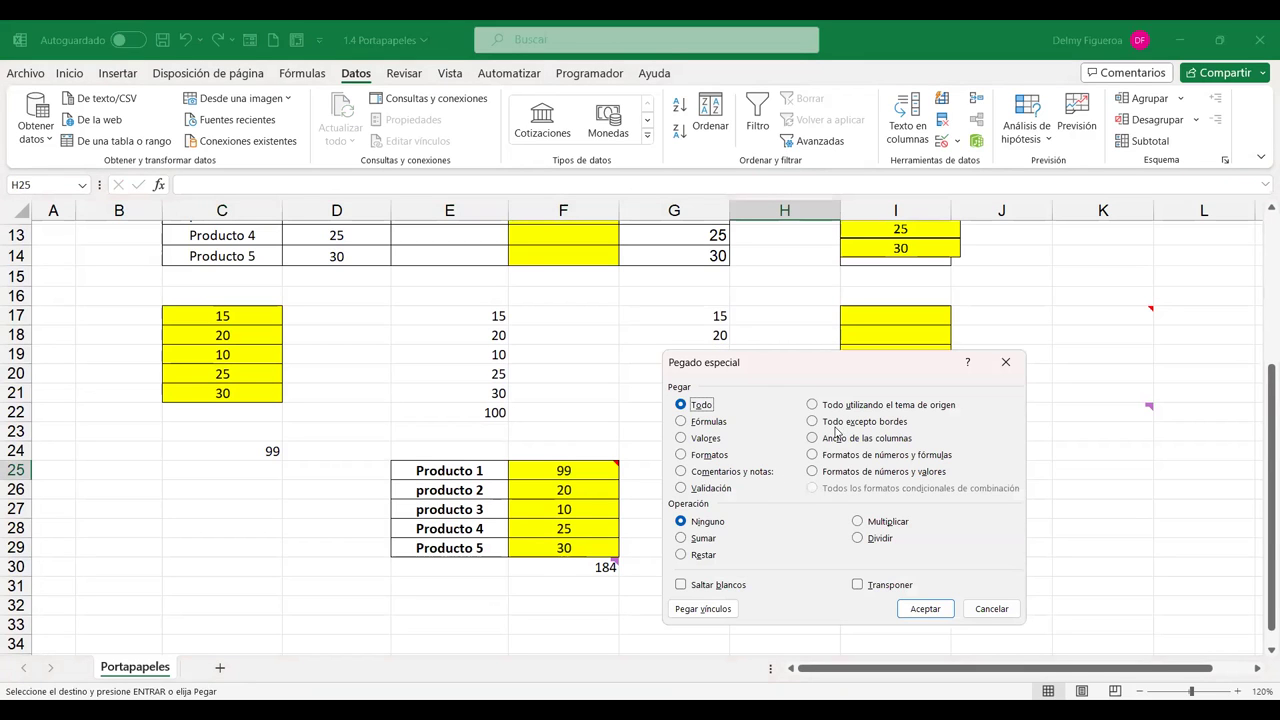
click(840, 424)
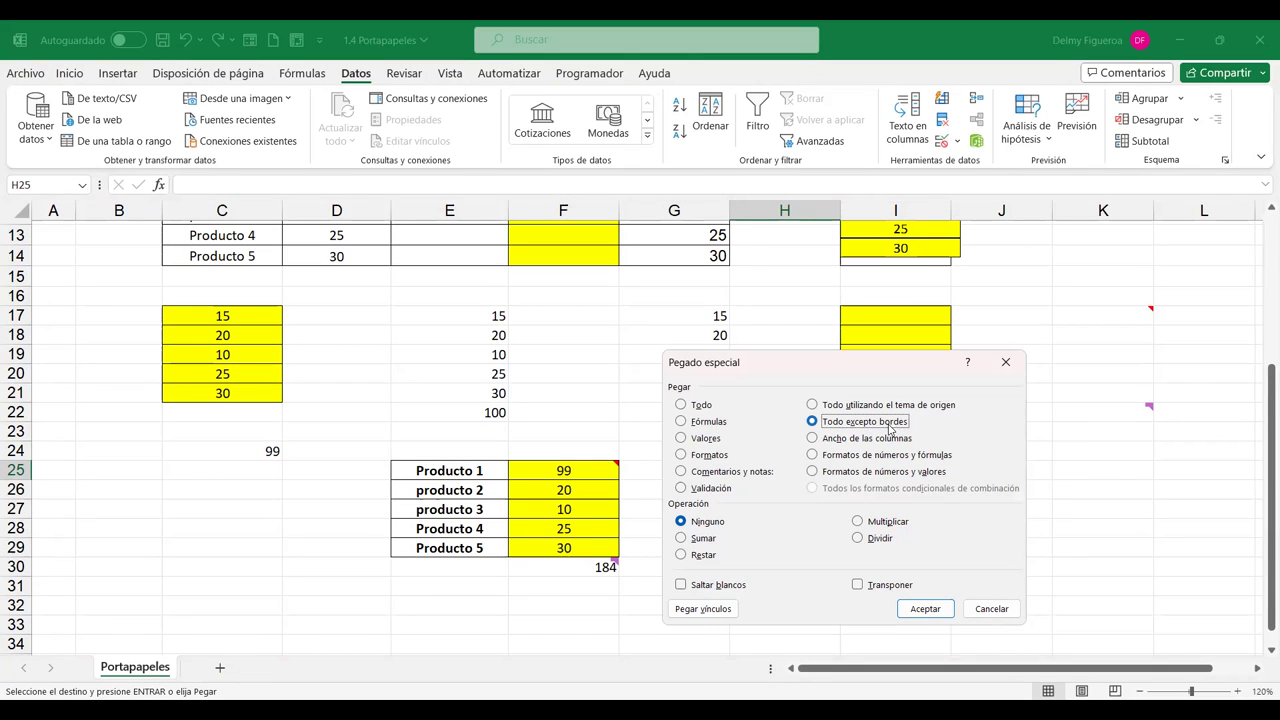
click(930, 612)
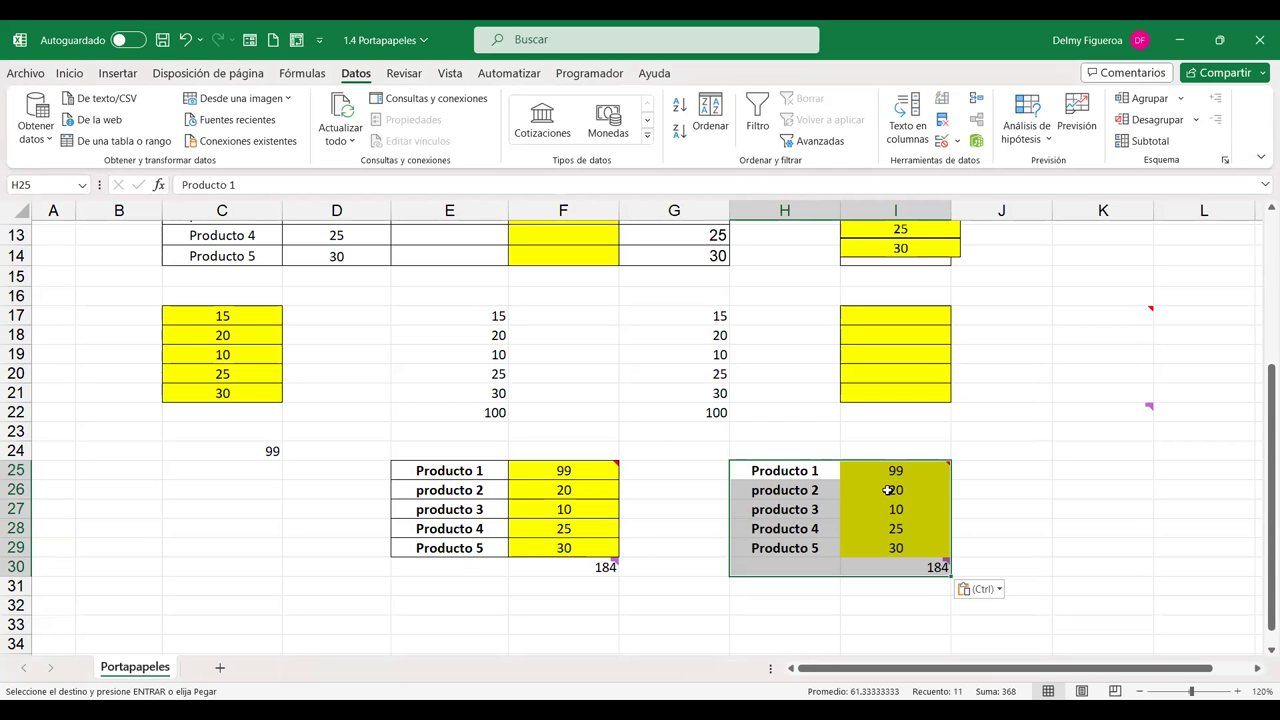
click(1100, 469)
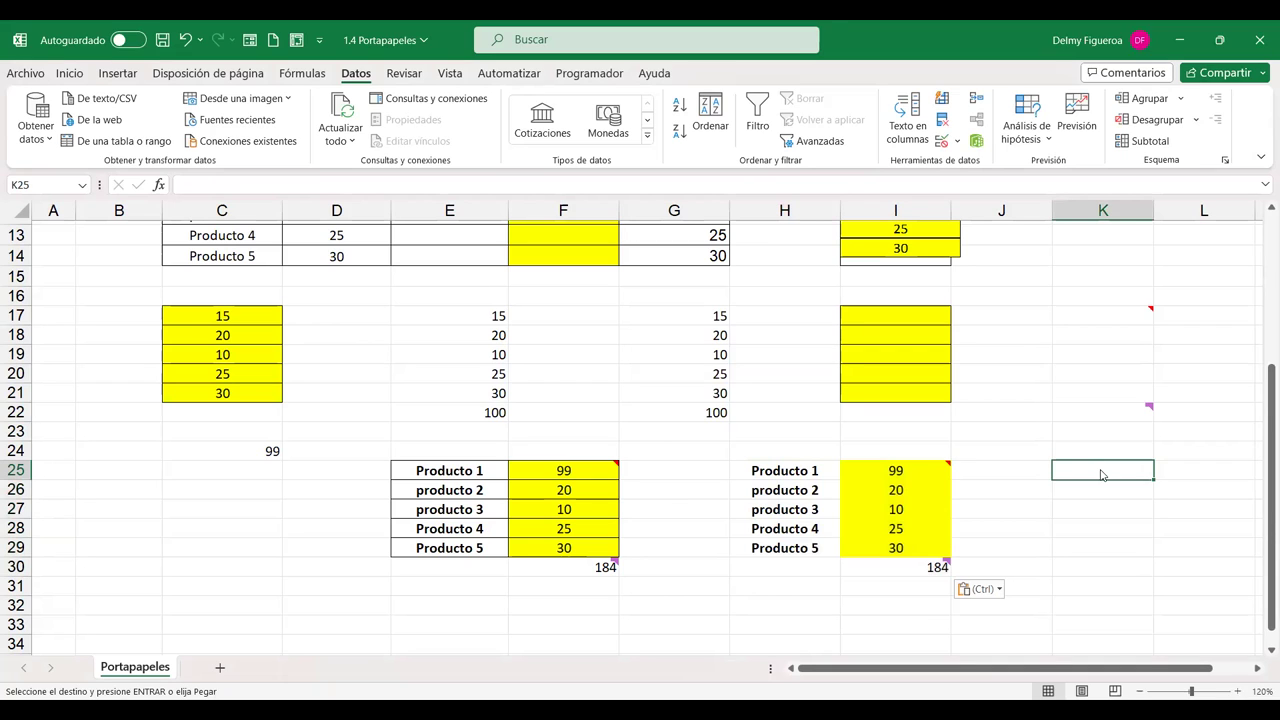
key(ctrl+alt+v)
Select column widths in Paste Special, then cancel the dialog without pasting
click(868, 440)
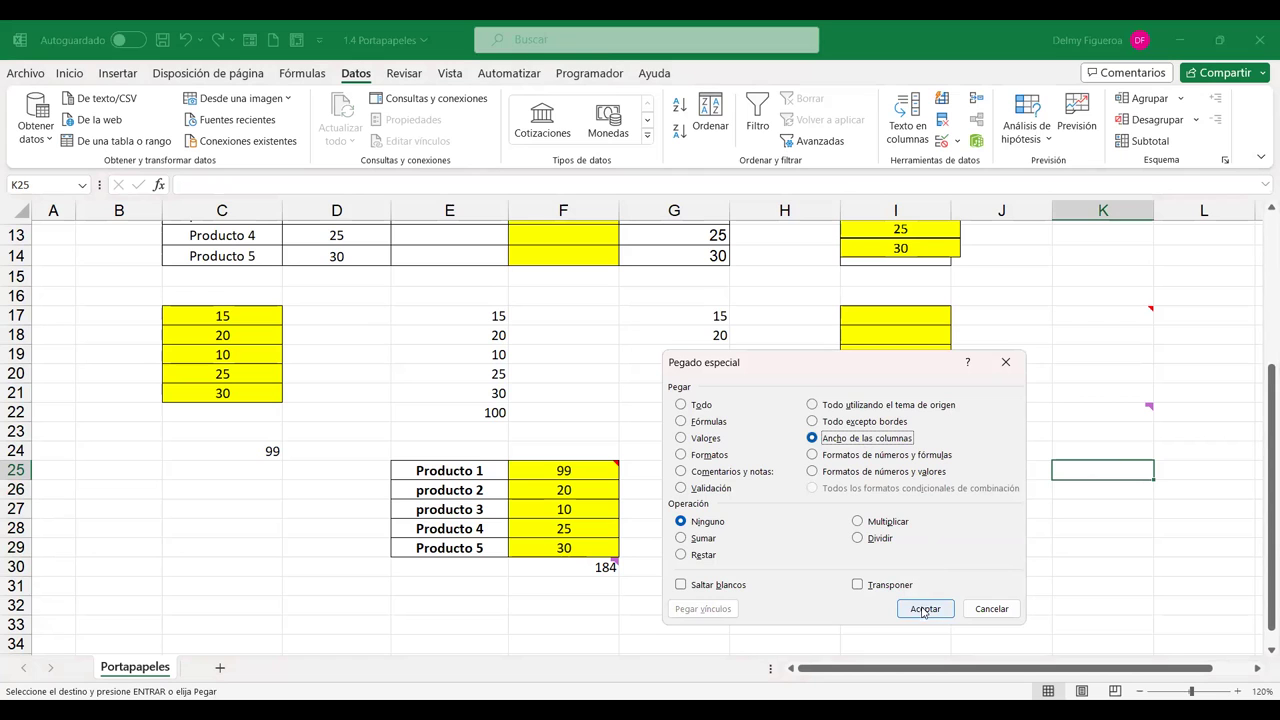
click(989, 609)
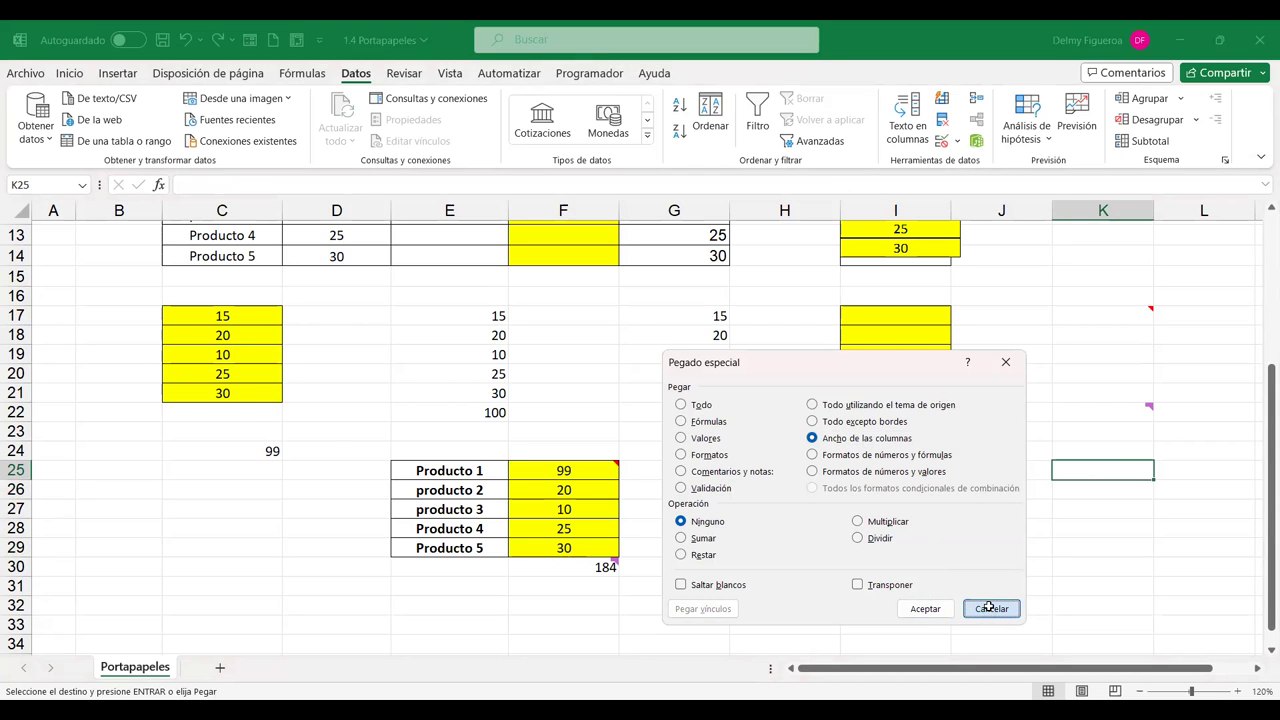
scroll(520, 395, up, 4)
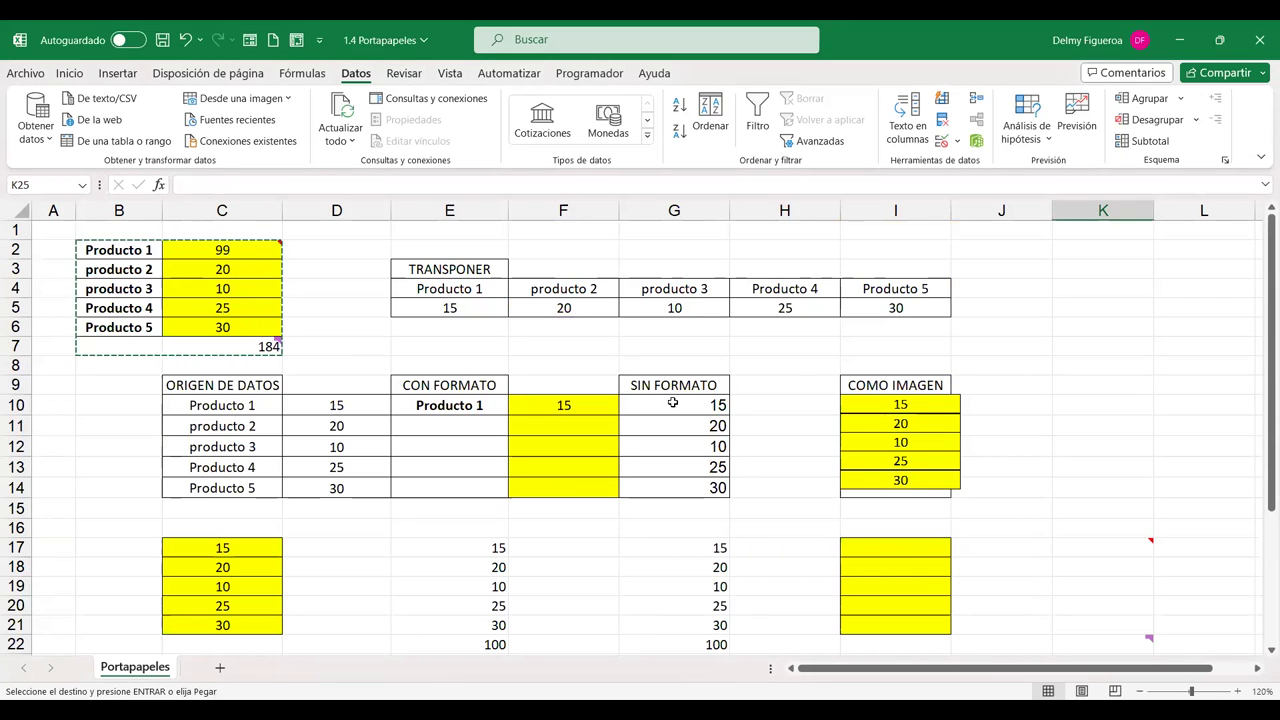
scroll(1046, 434, down, 2)
scroll(1057, 434, down, 1)
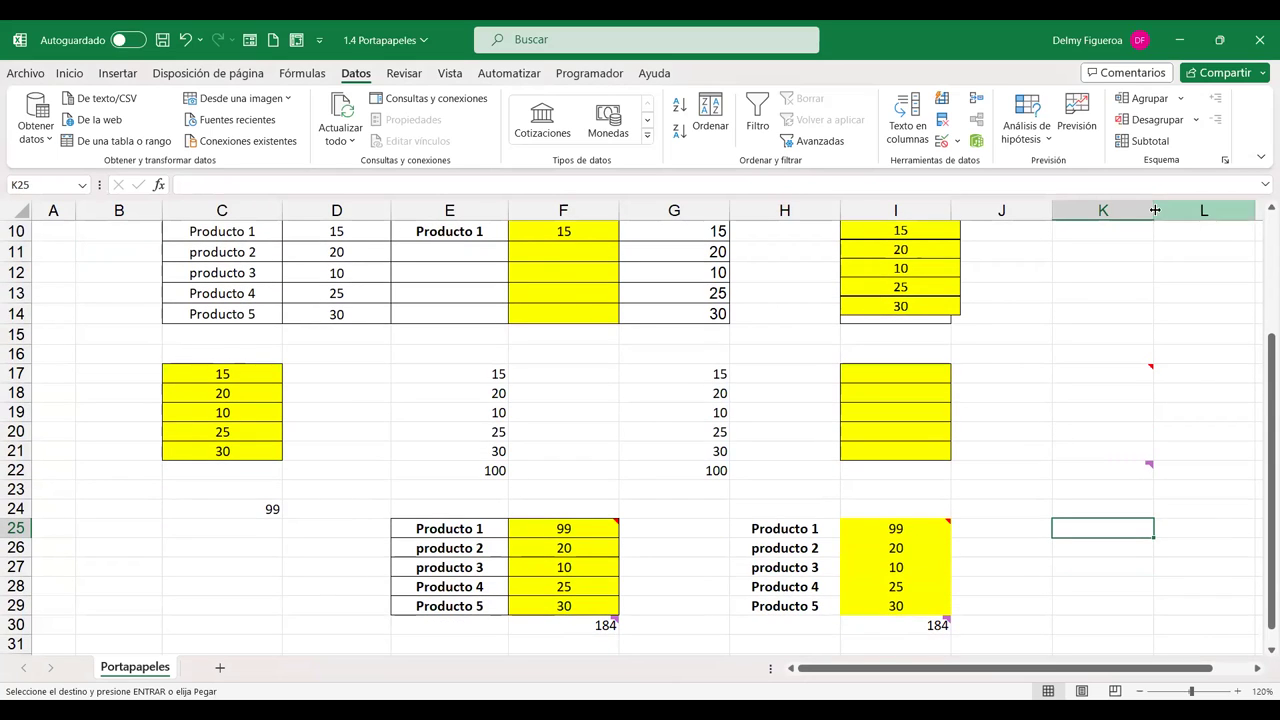
Narrow column K and widen column L by dragging their header borders
drag(1151, 210, 1098, 210)
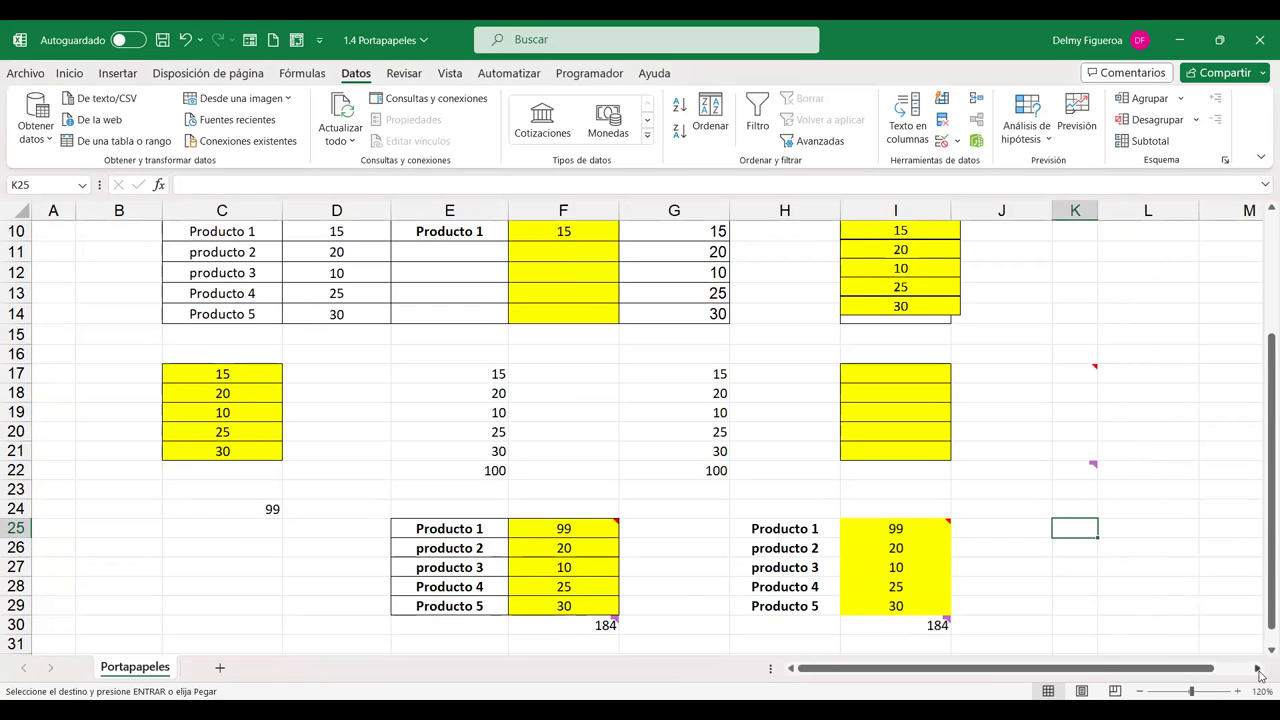
click(1258, 670)
drag(1069, 212, 1156, 222)
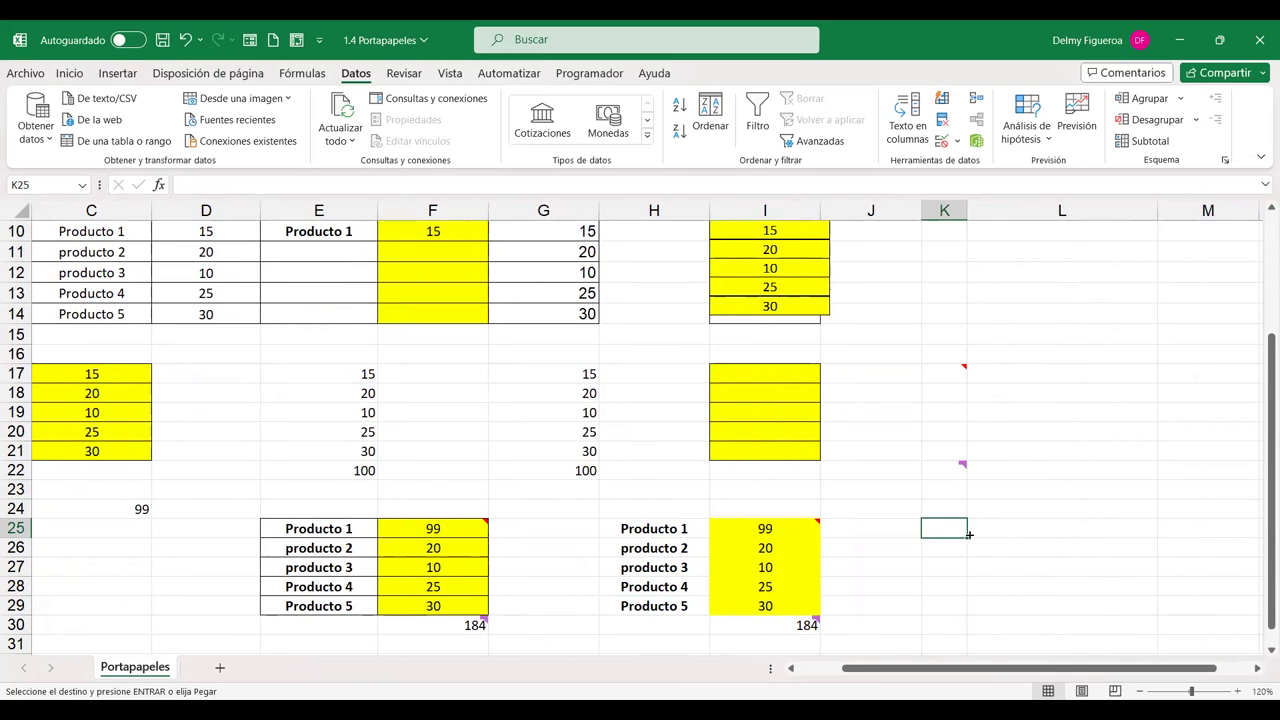
scroll(520, 435, up, 3)
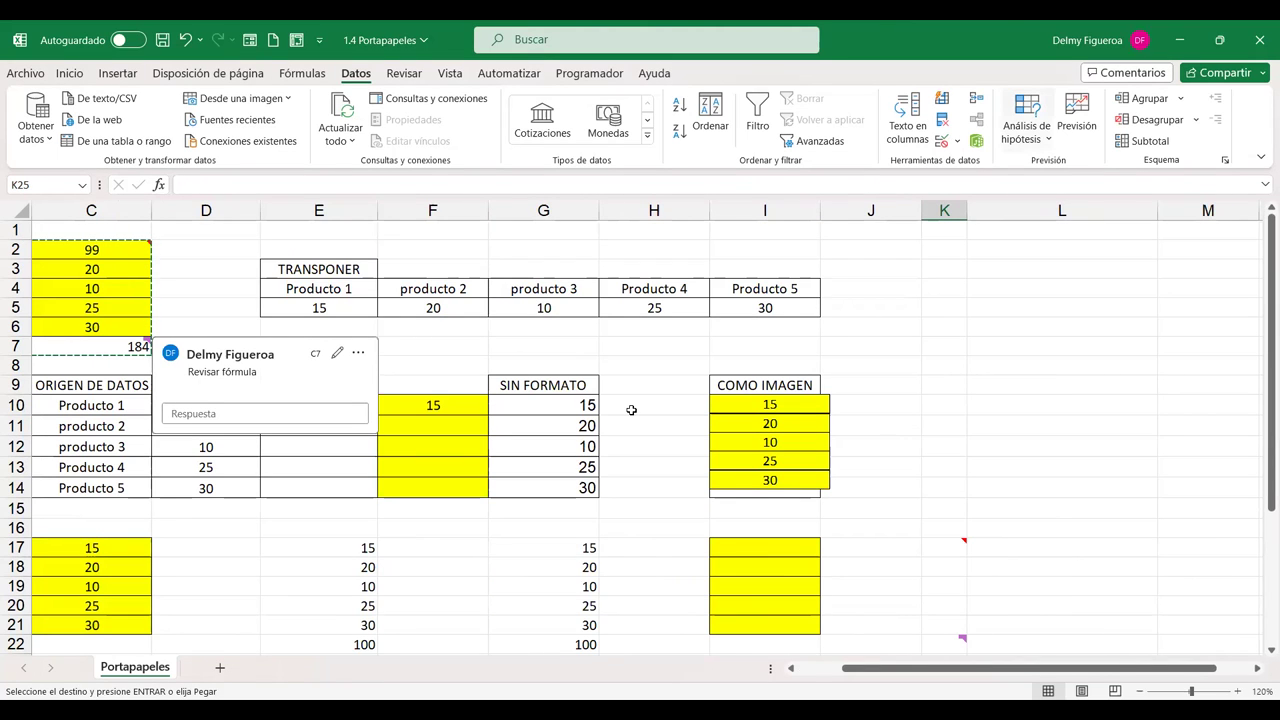
scroll(620, 520, left, 2)
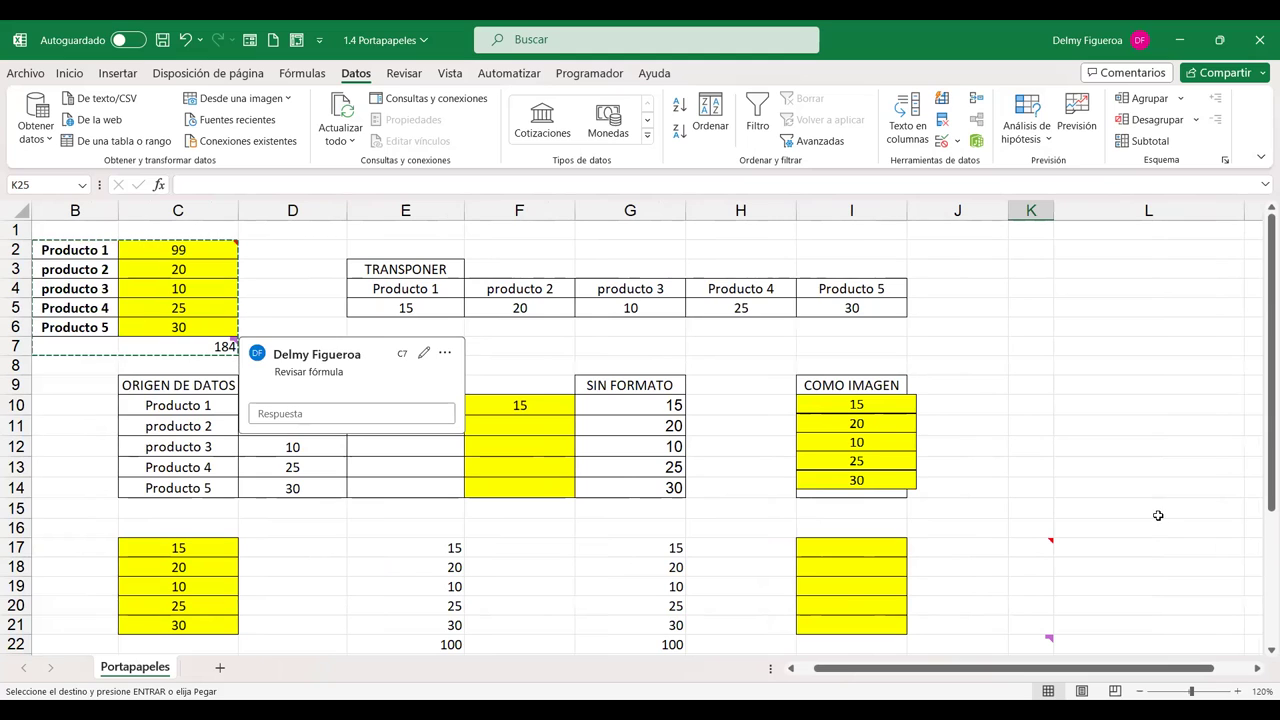
scroll(1045, 525, down, 3)
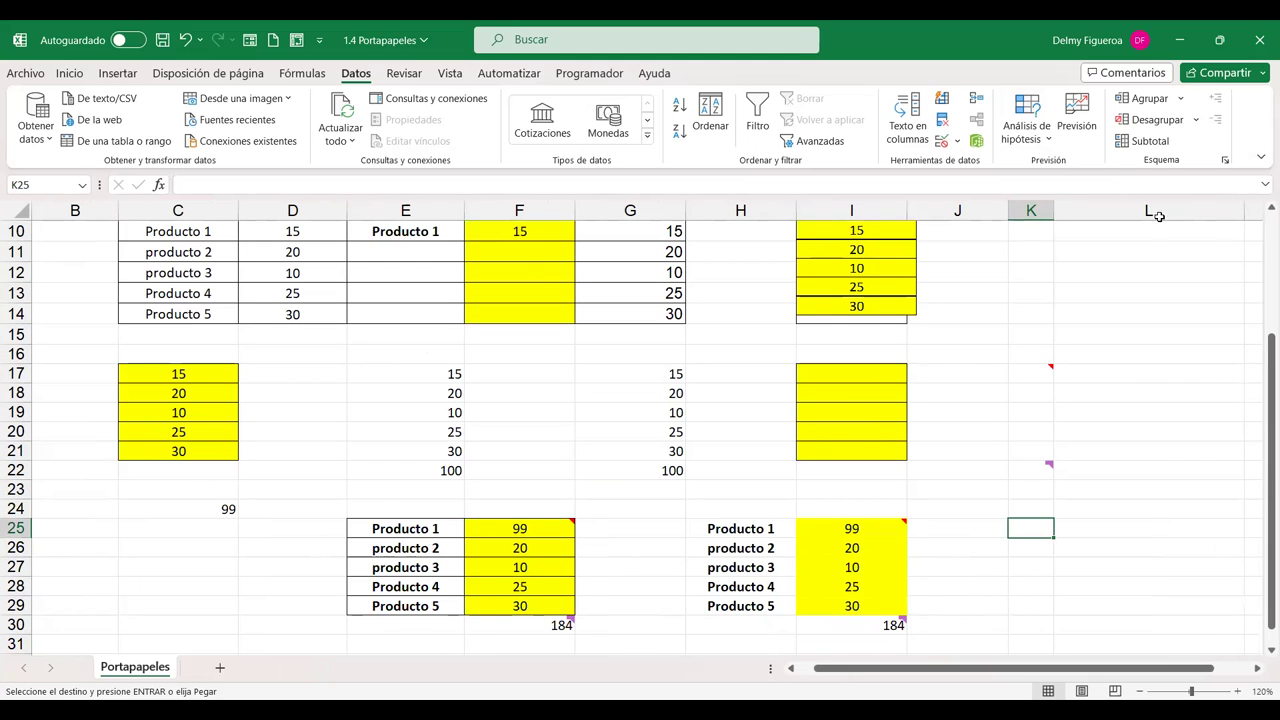
scroll(118, 288, up, 2)
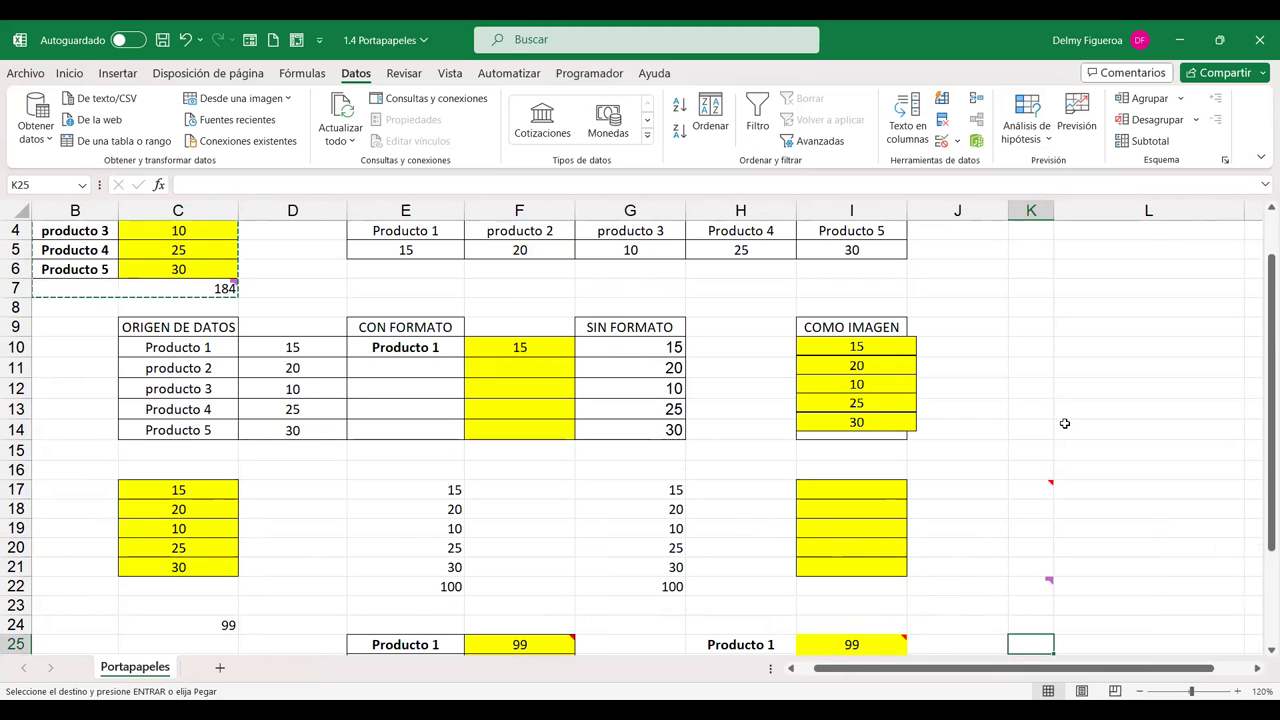
scroll(1040, 460, down, 3)
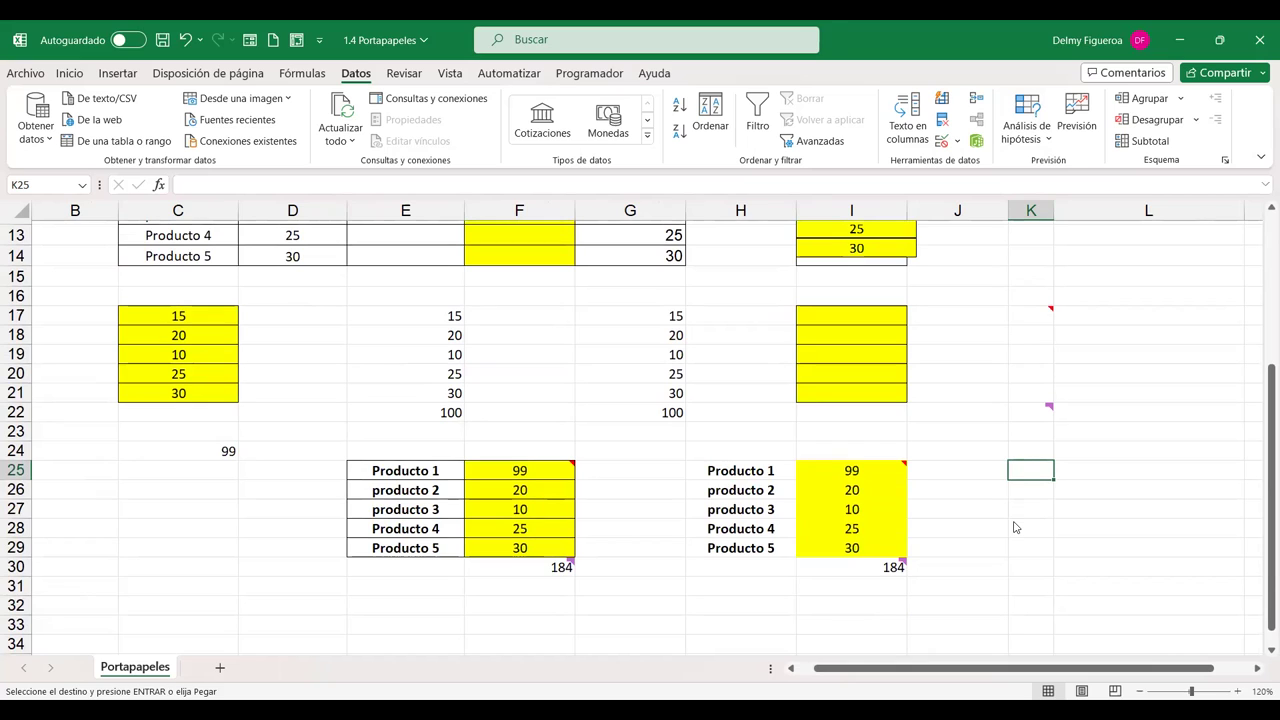
key(ctrl+alt+v)
click(866, 438)
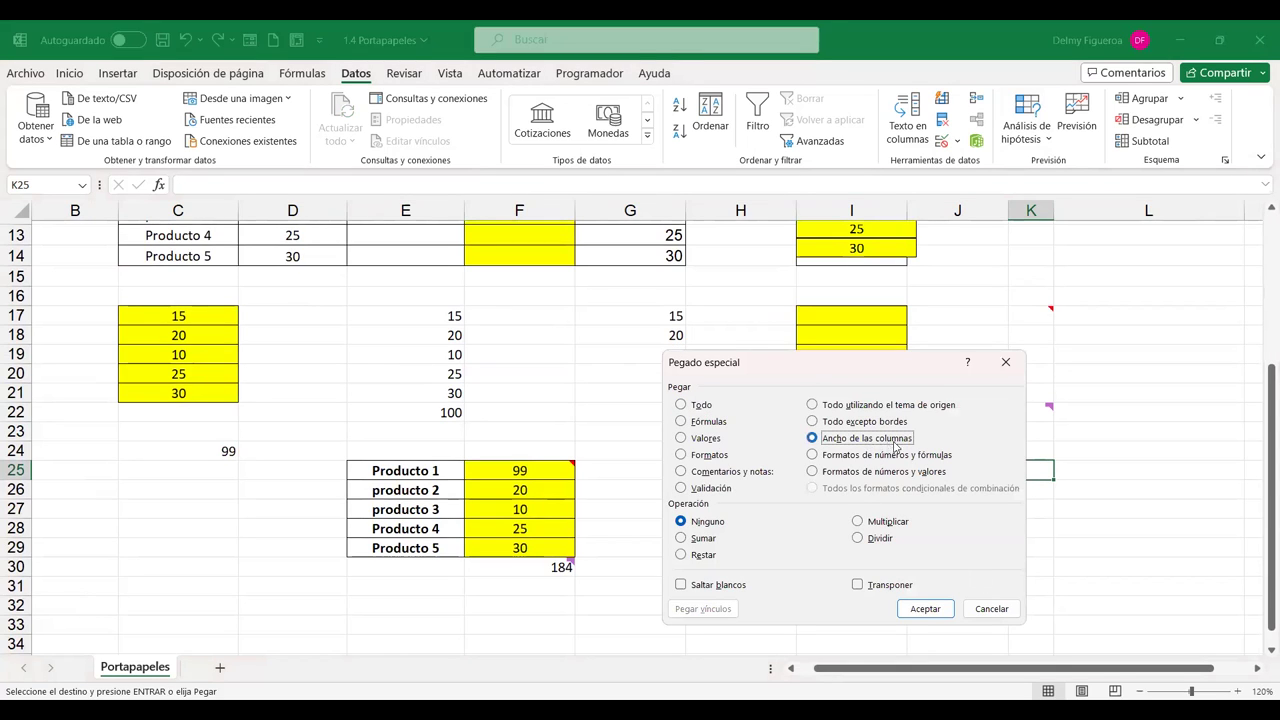
click(946, 612)
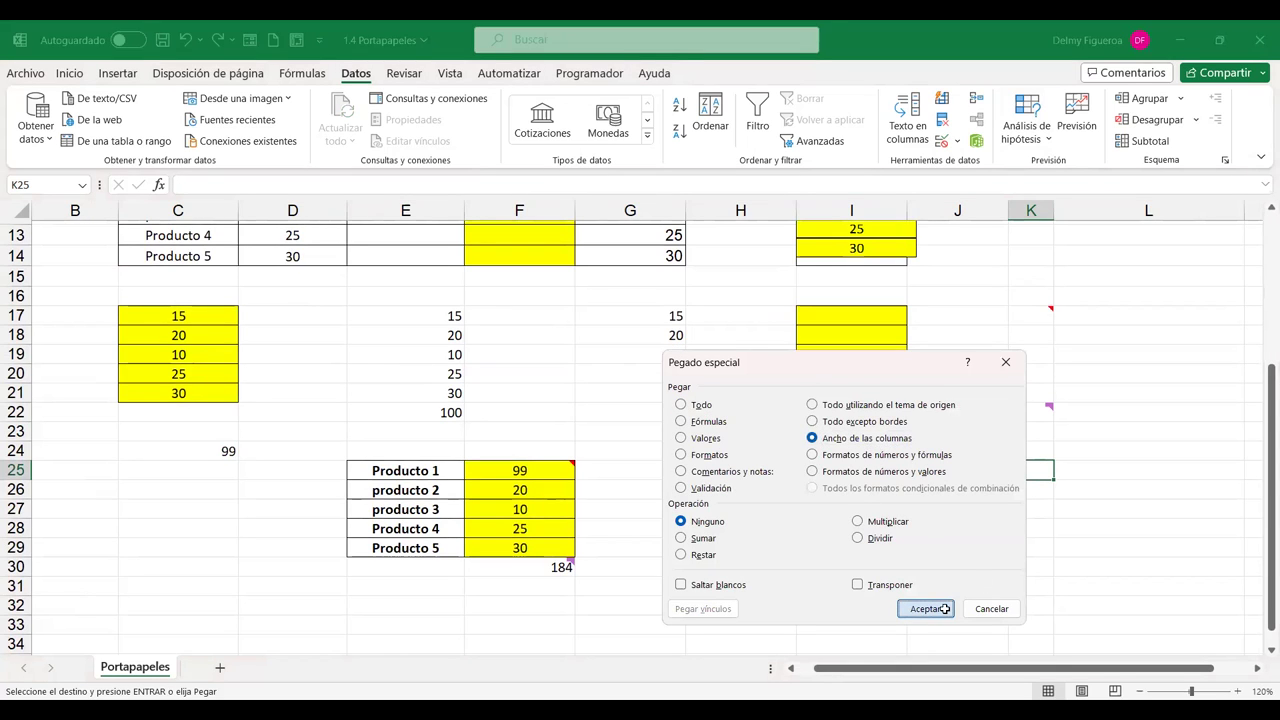
key(Return)
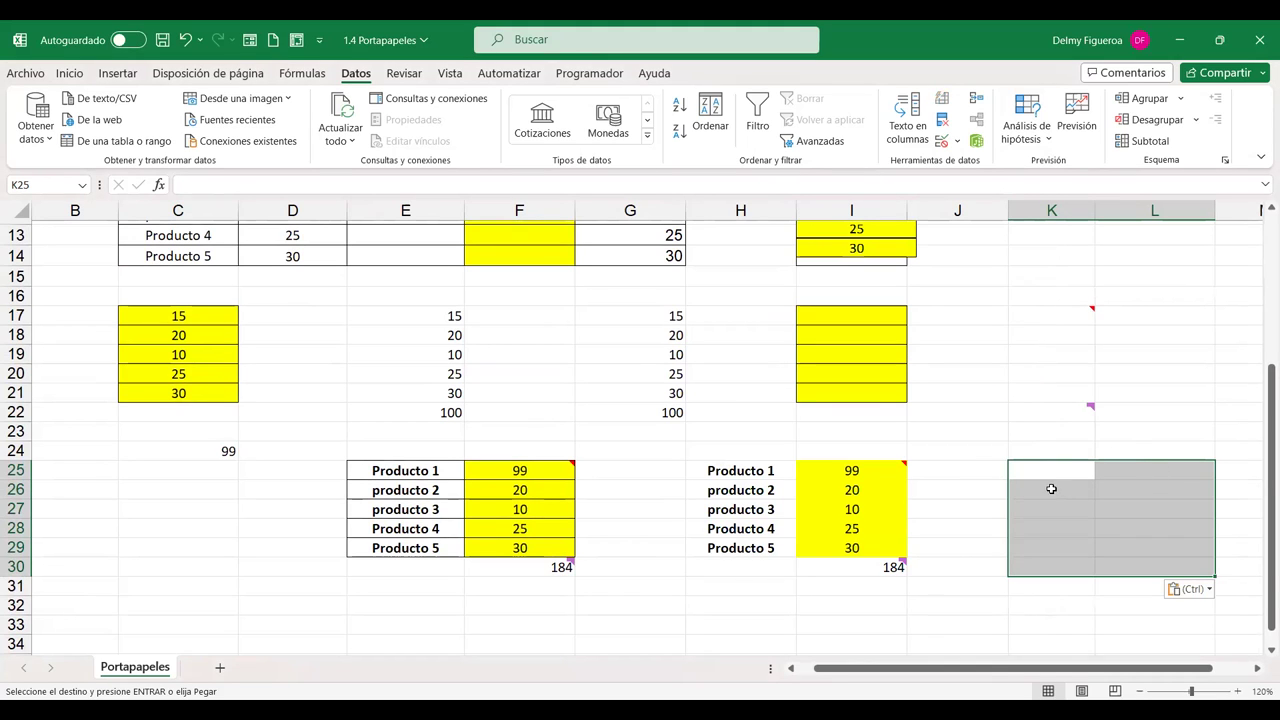
click(790, 668)
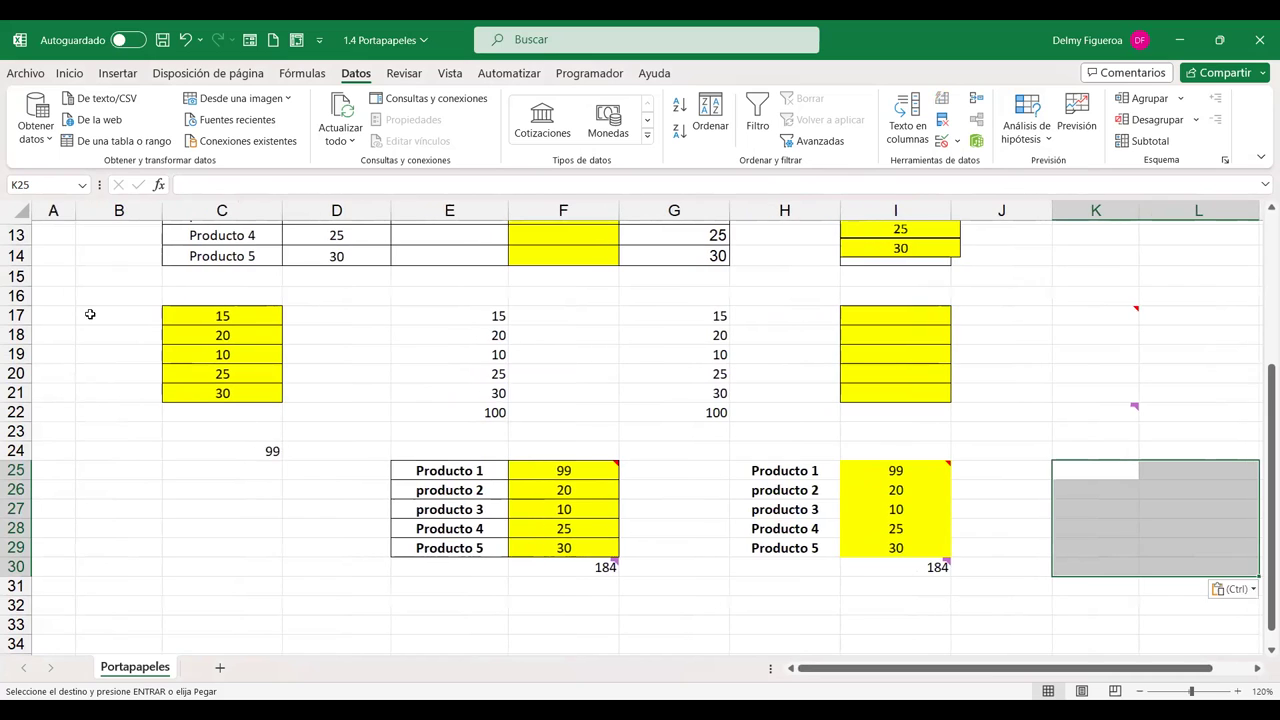
scroll(88, 310, up, 4)
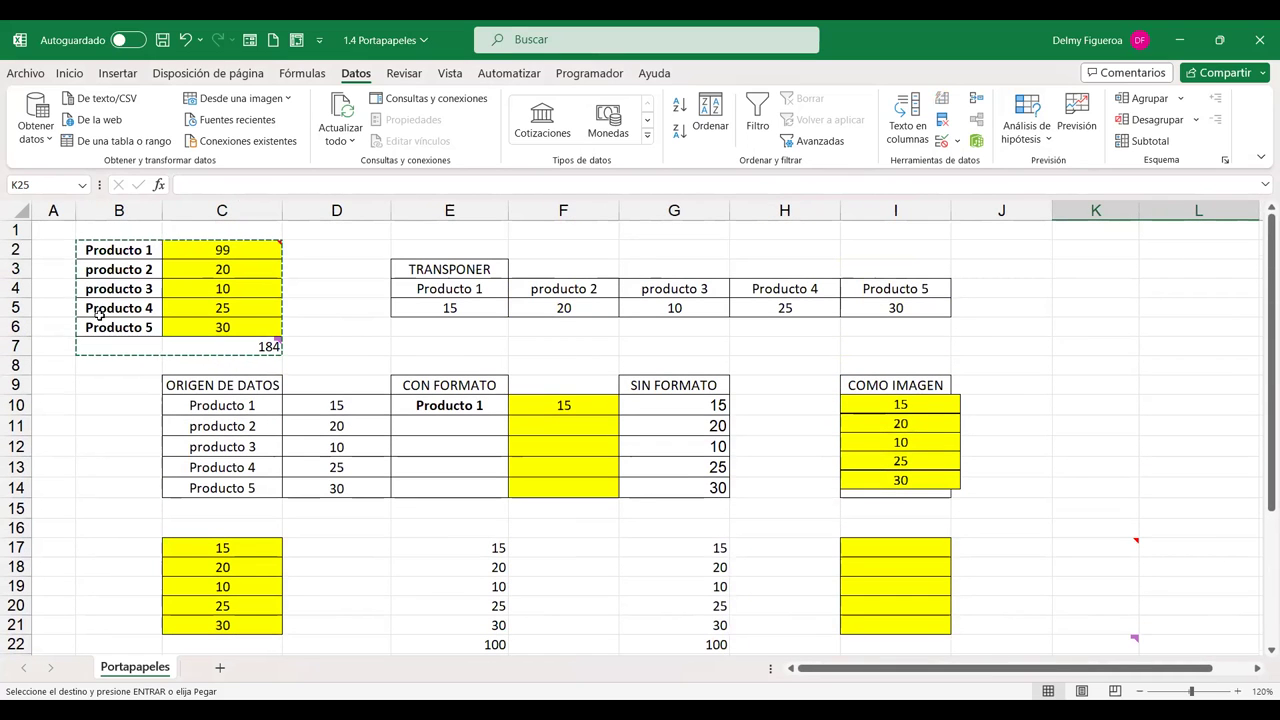
mouse_move(276, 343)
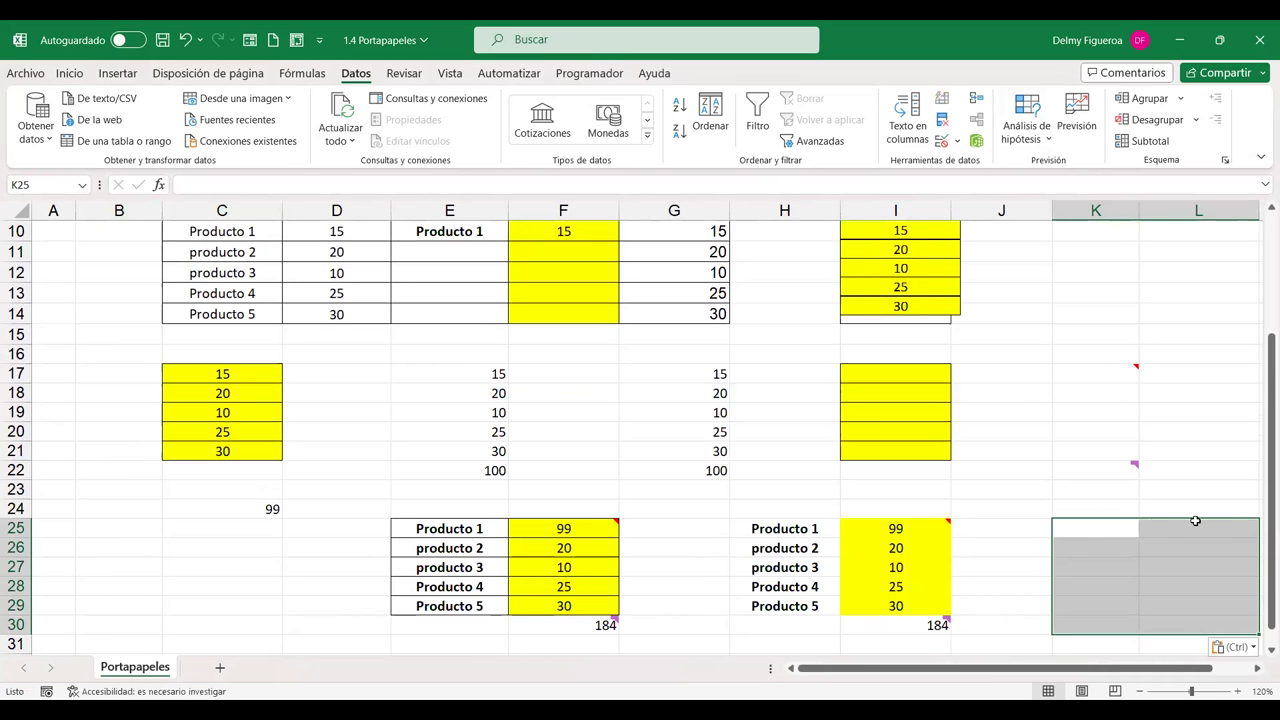
scroll(1138, 476, down, 1)
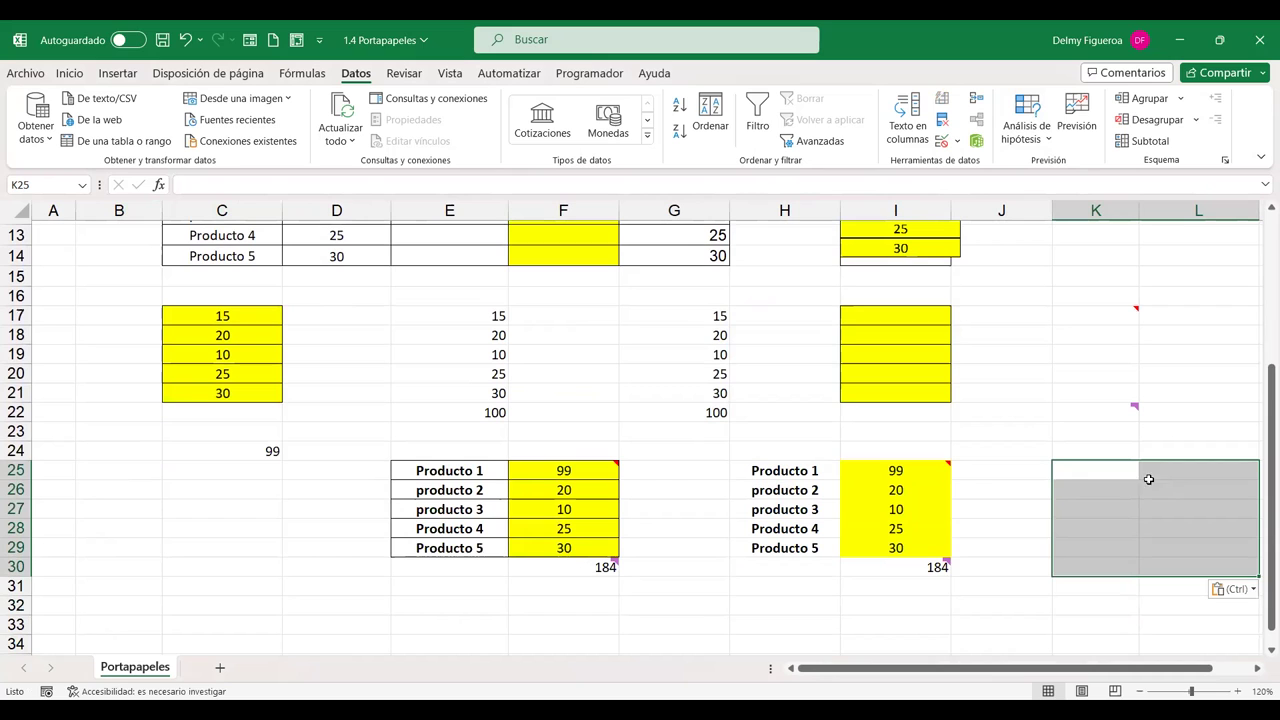
scroll(446, 500, down, 2)
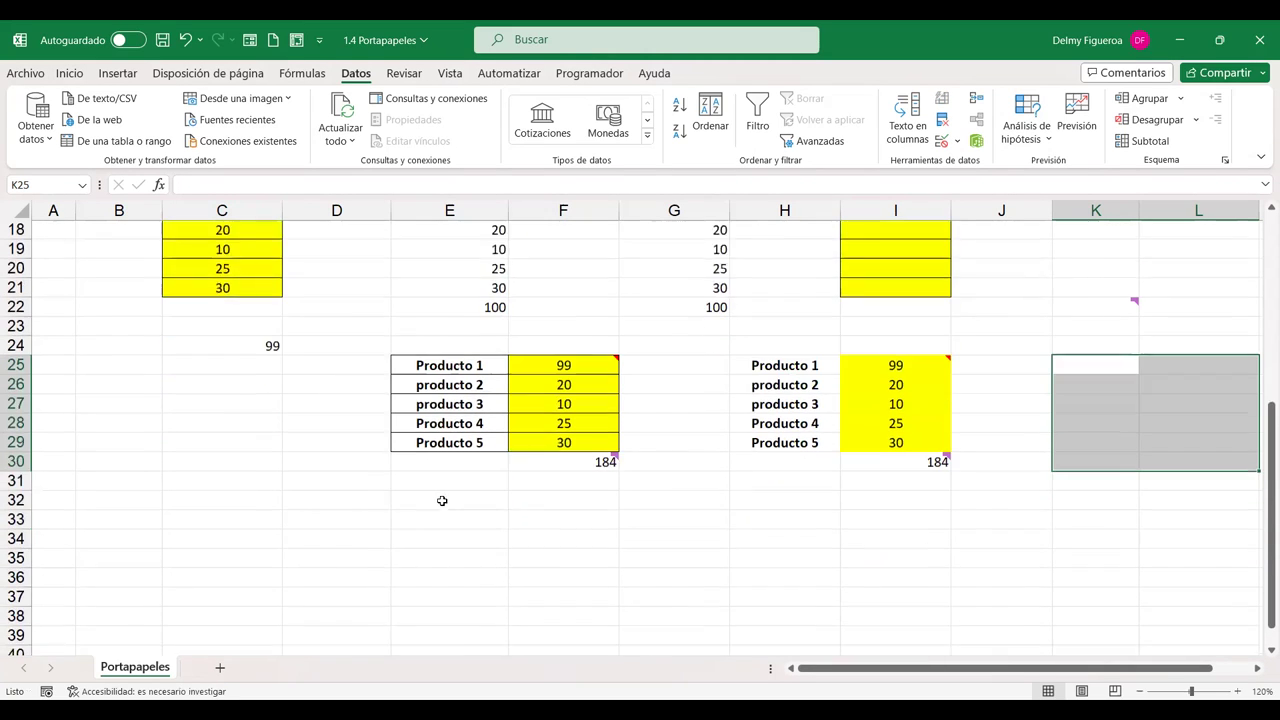
scroll(440, 500, down, 1)
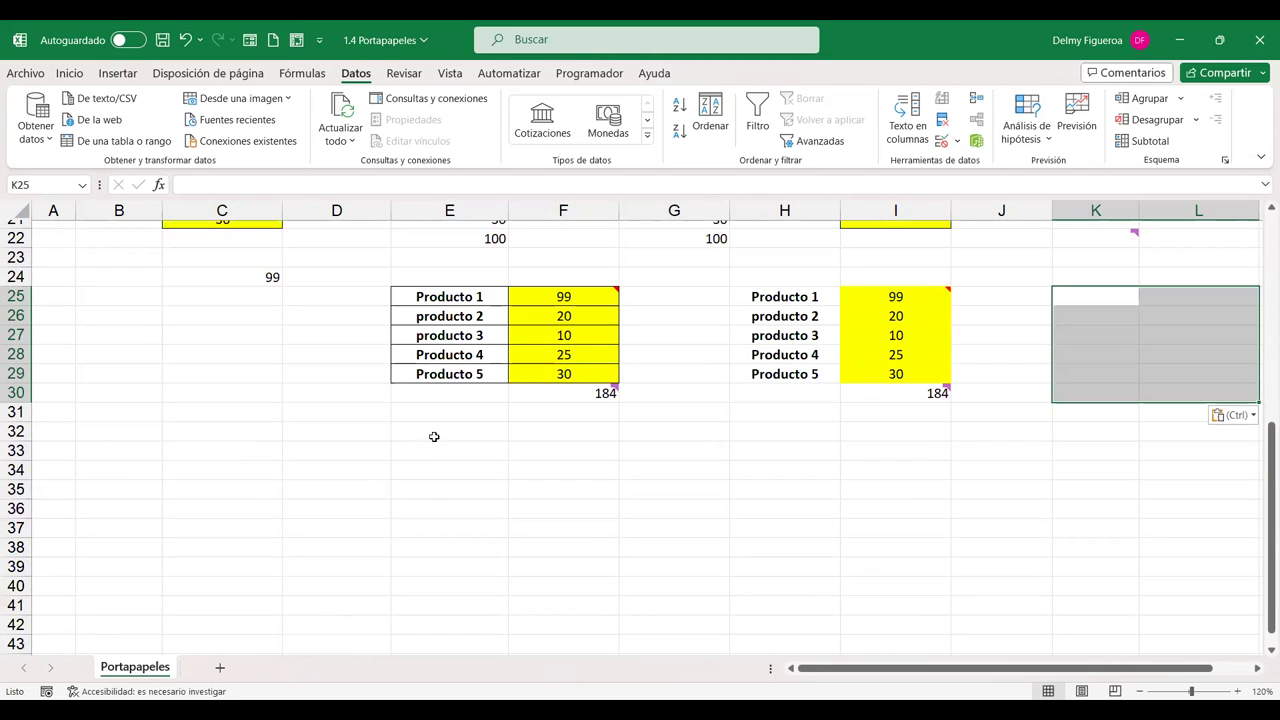
Paste the copied block into C33 with Formatos de números y fórmulas
click(190, 449)
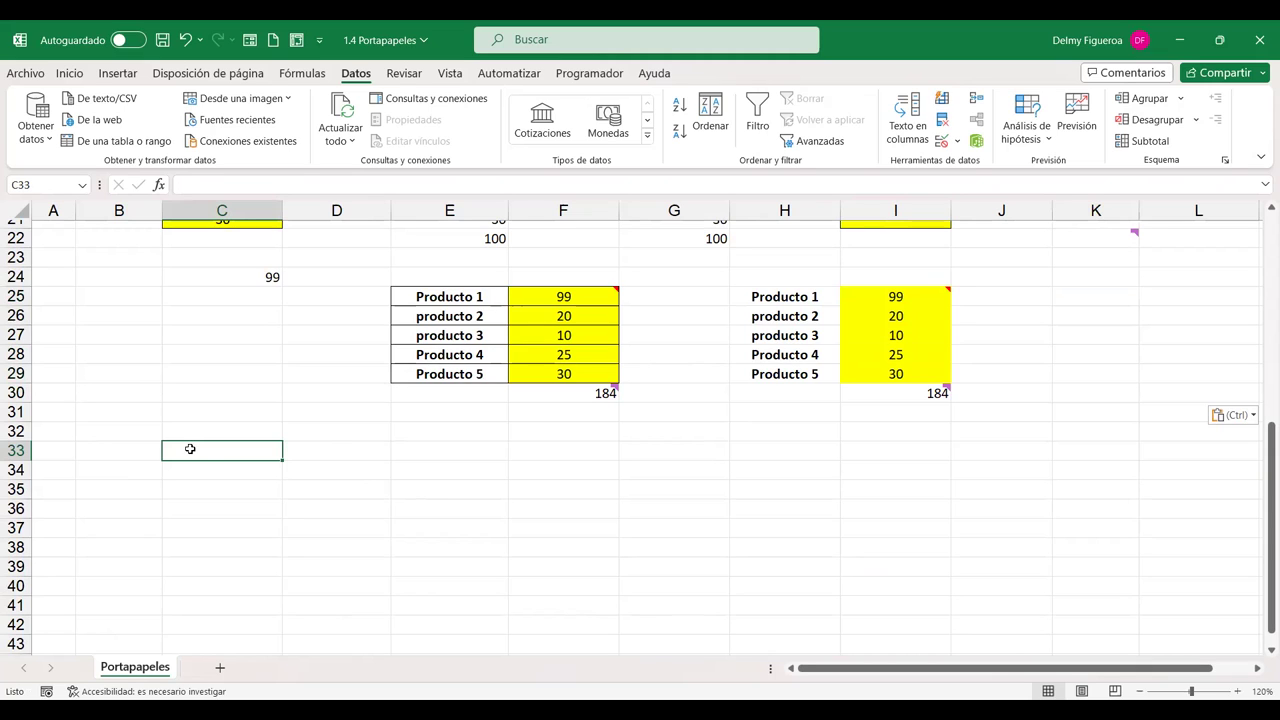
key(ctrl+alt+v)
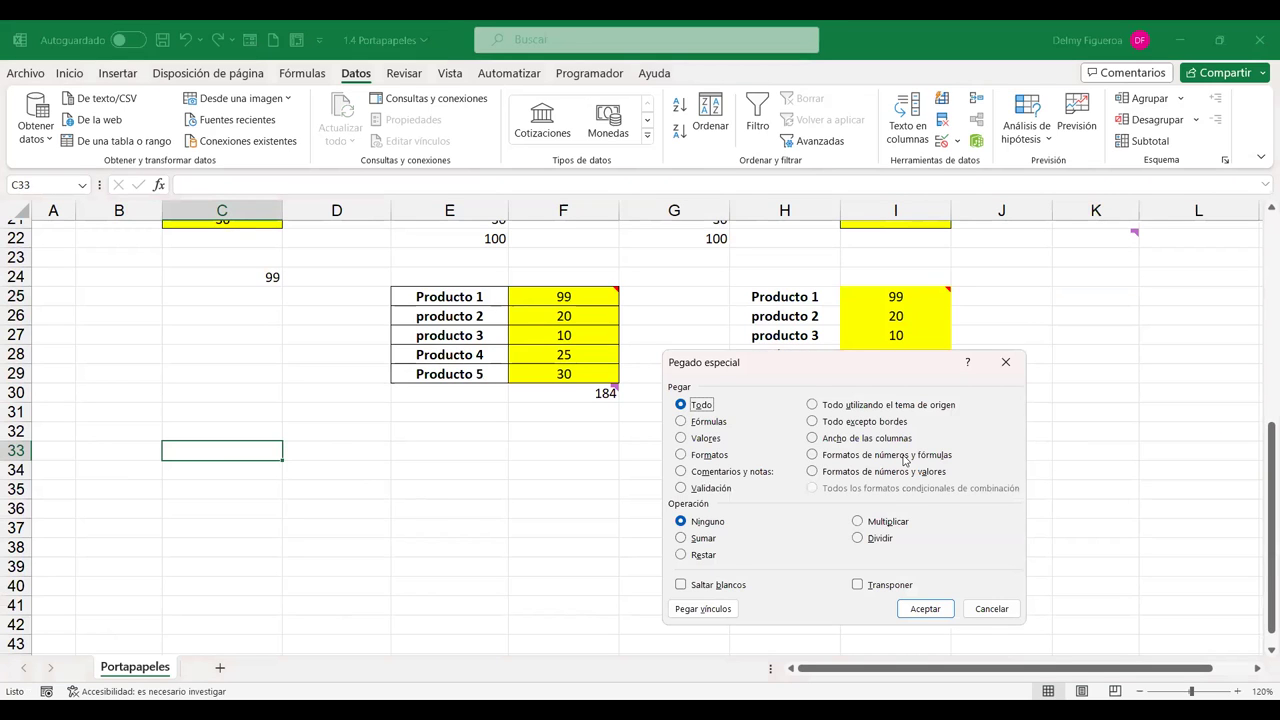
click(904, 457)
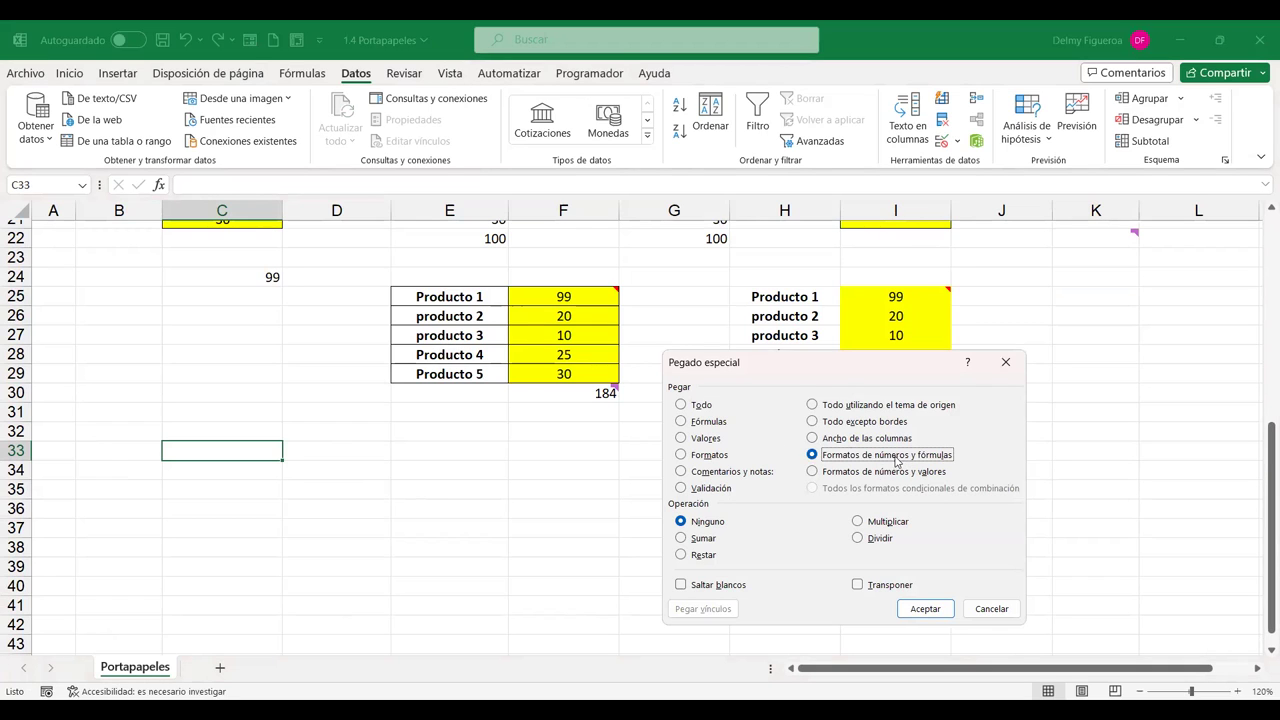
click(929, 610)
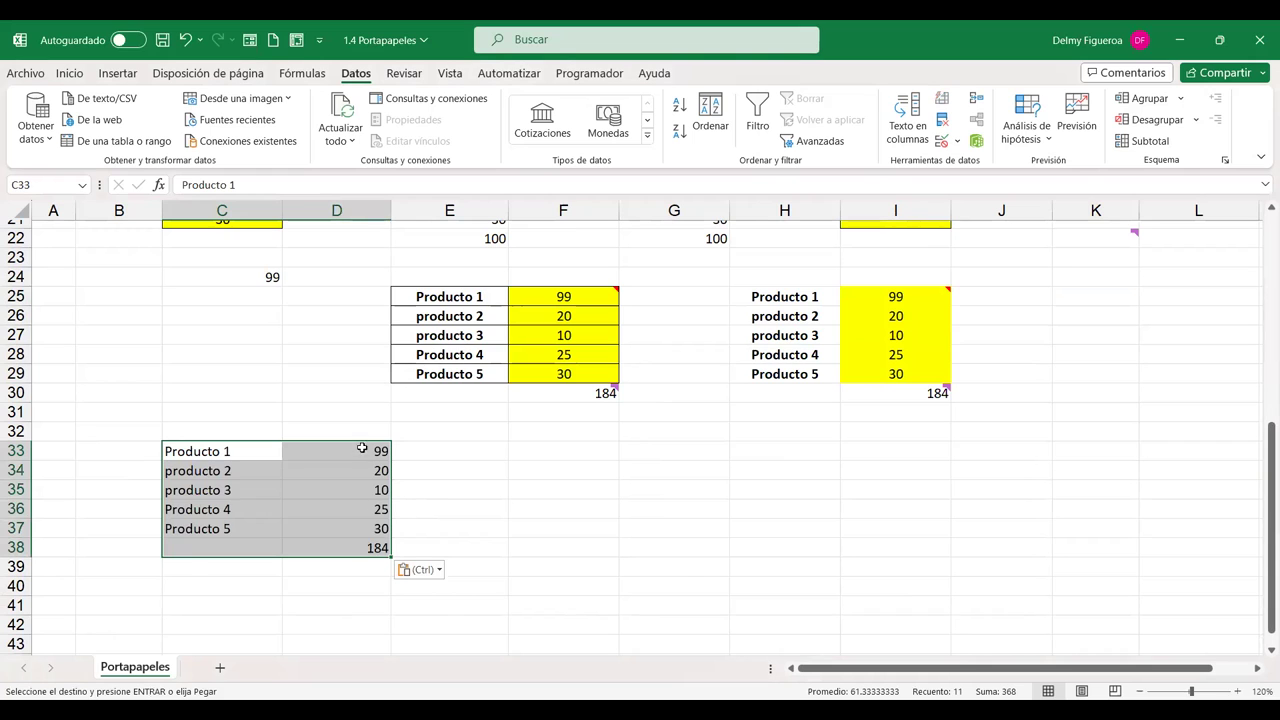
Check the pasted 99 in D33 and the =SUMA total of 184 in D38
click(362, 449)
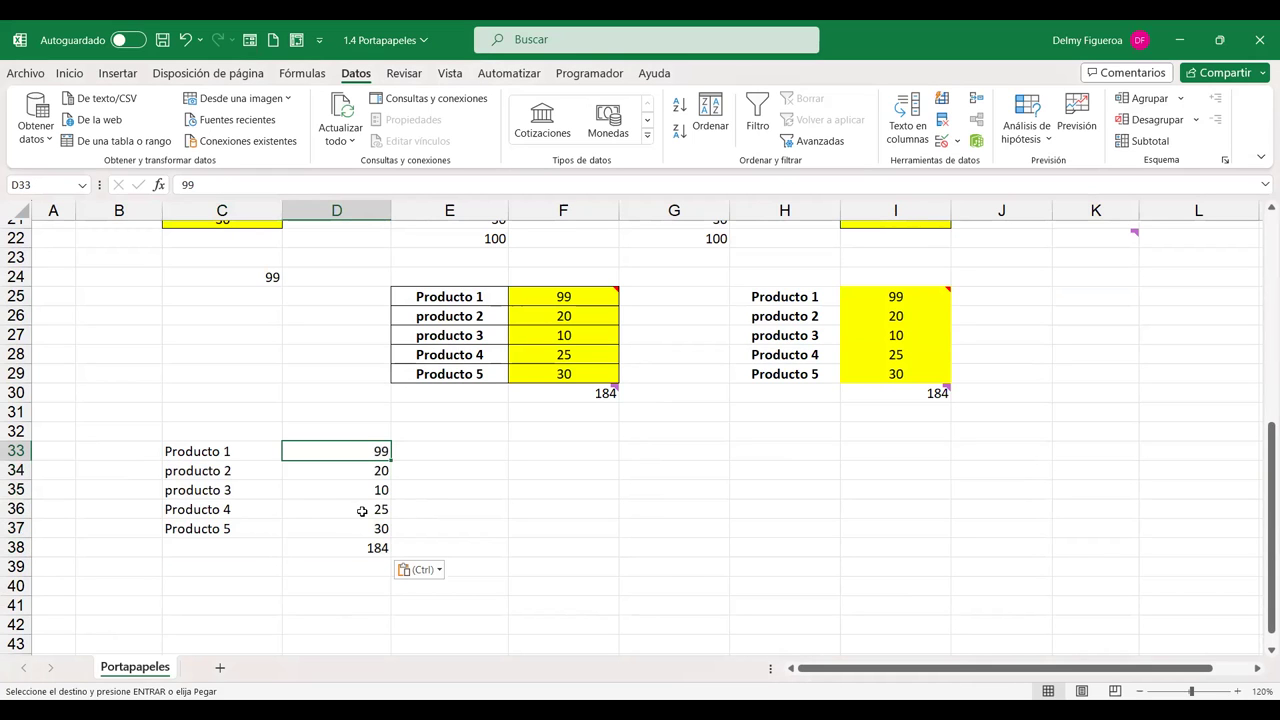
scroll(362, 511, up, 2)
scroll(362, 511, up, 2)
scroll(364, 512, up, 2)
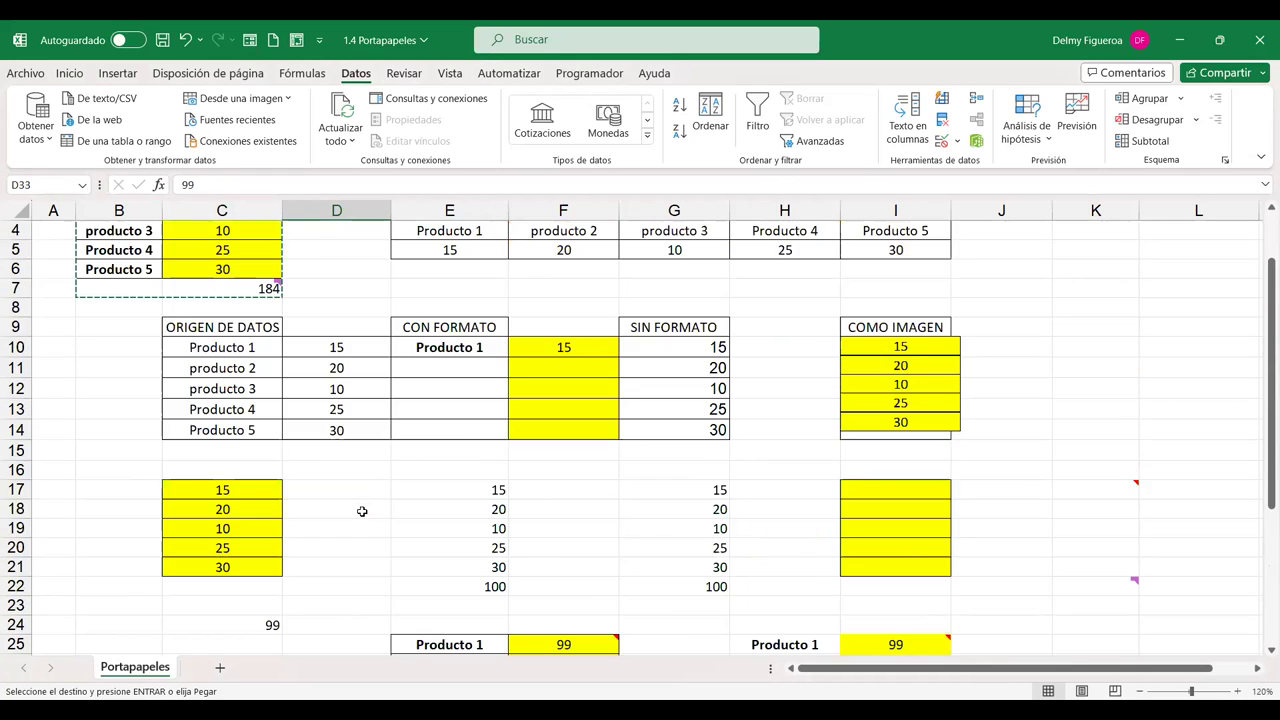
scroll(368, 514, up, 1)
scroll(368, 514, down, 6)
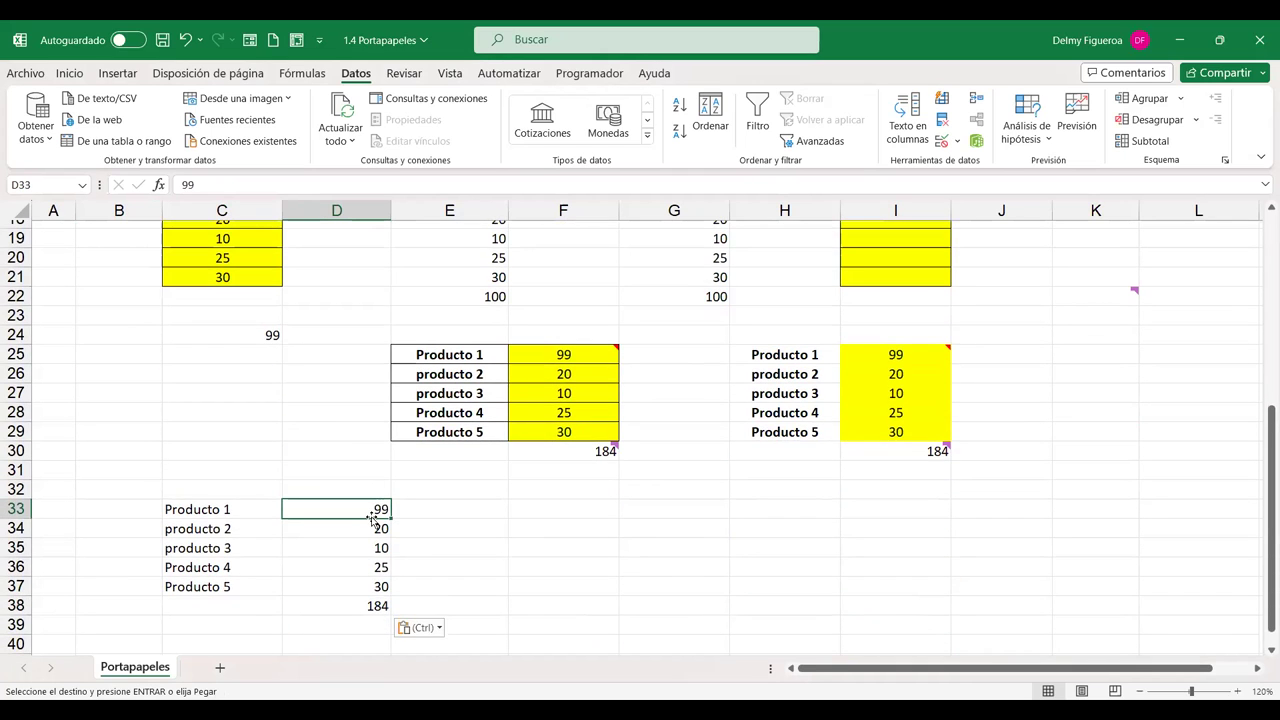
scroll(372, 518, down, 1)
click(362, 548)
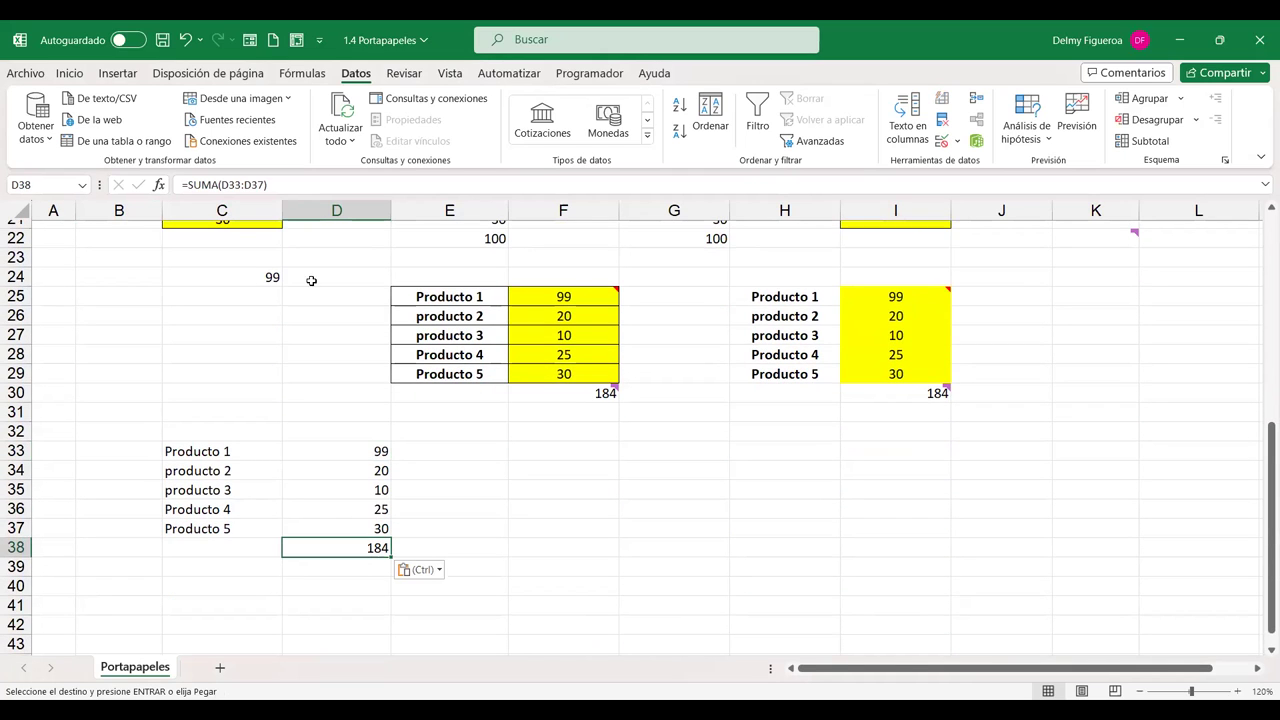
scroll(420, 469, up, 1)
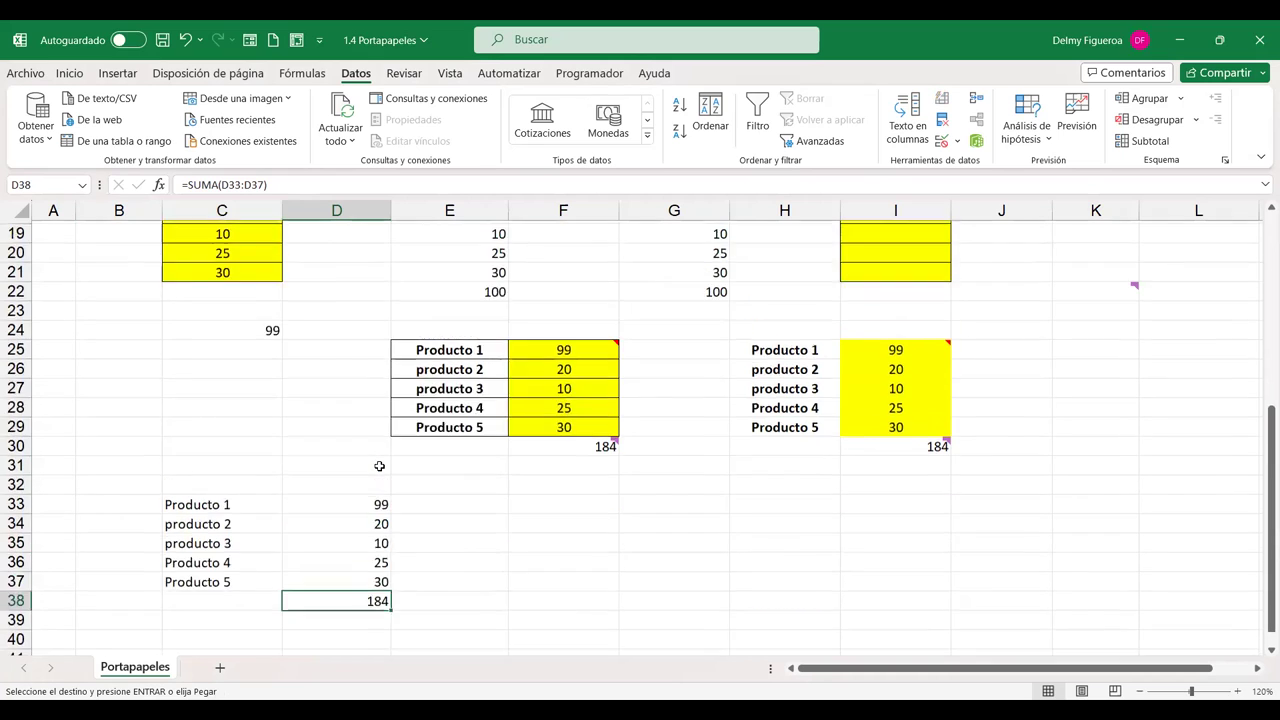
scroll(380, 465, up, 3)
scroll(379, 469, up, 3)
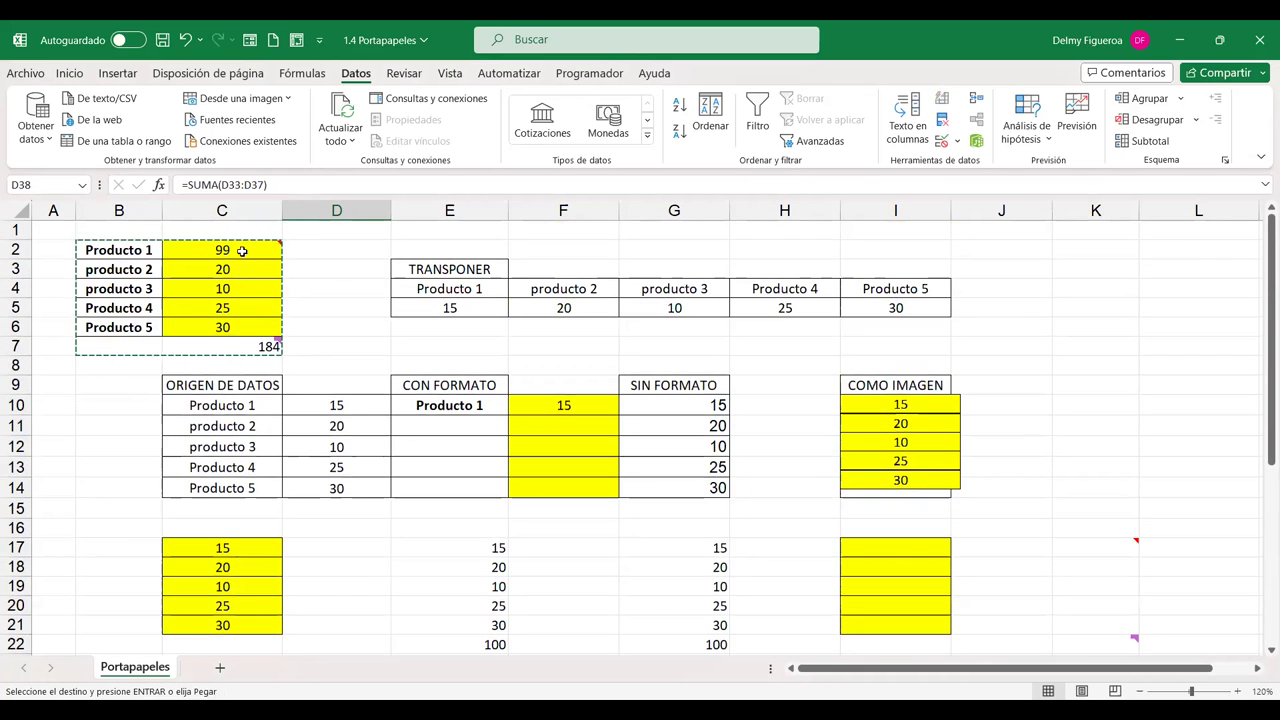
Cancel the earlier B2:C7 copy and copy the values 99–30 in C2:C6
click(241, 250)
drag(240, 268, 238, 328)
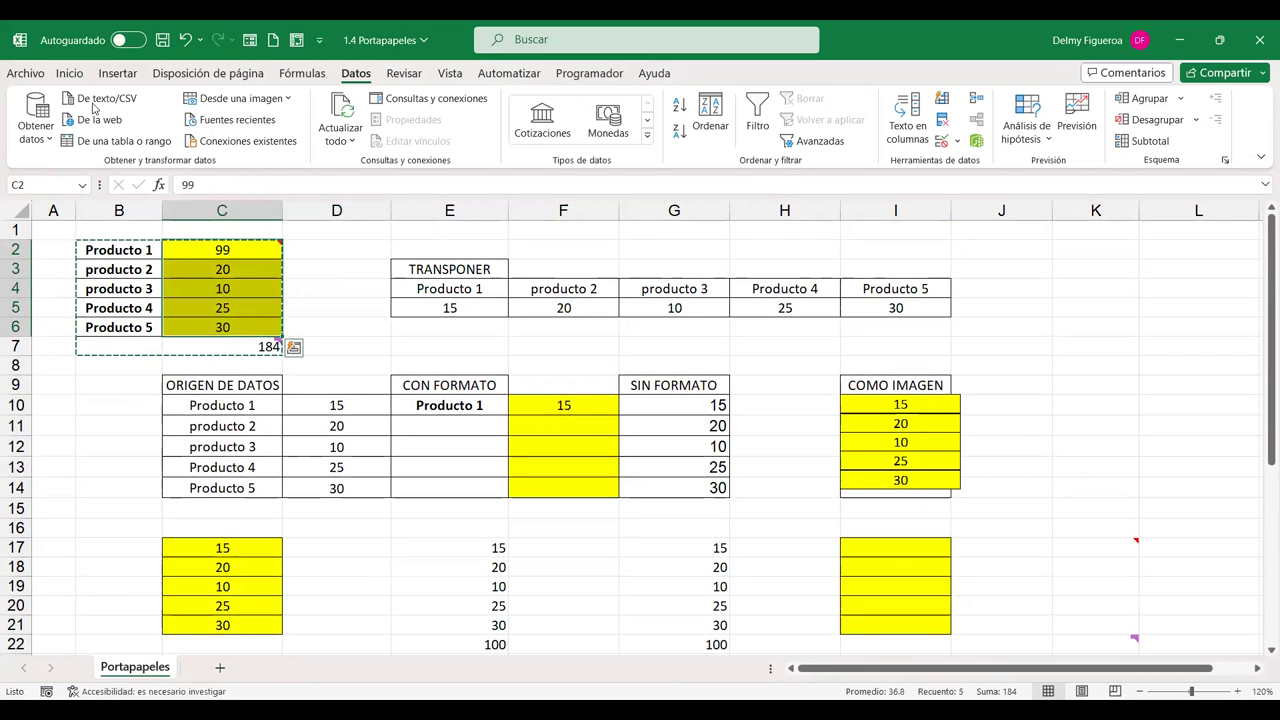
click(70, 75)
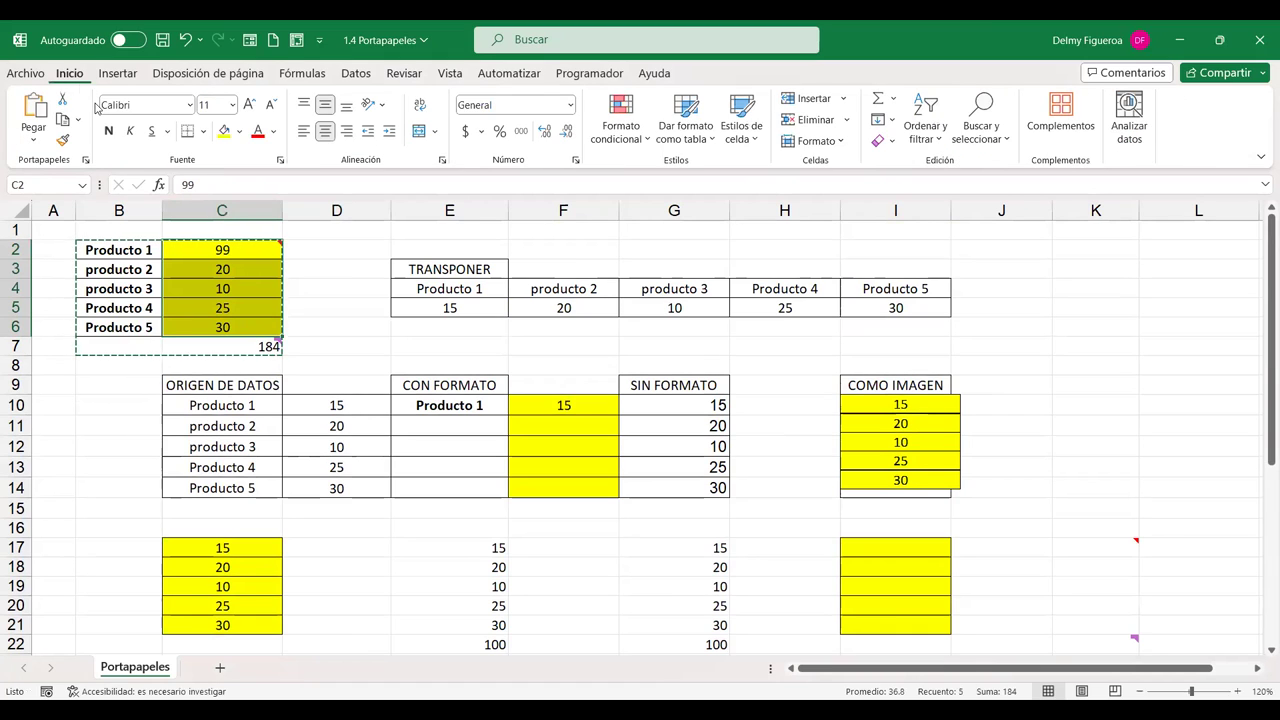
key(Escape)
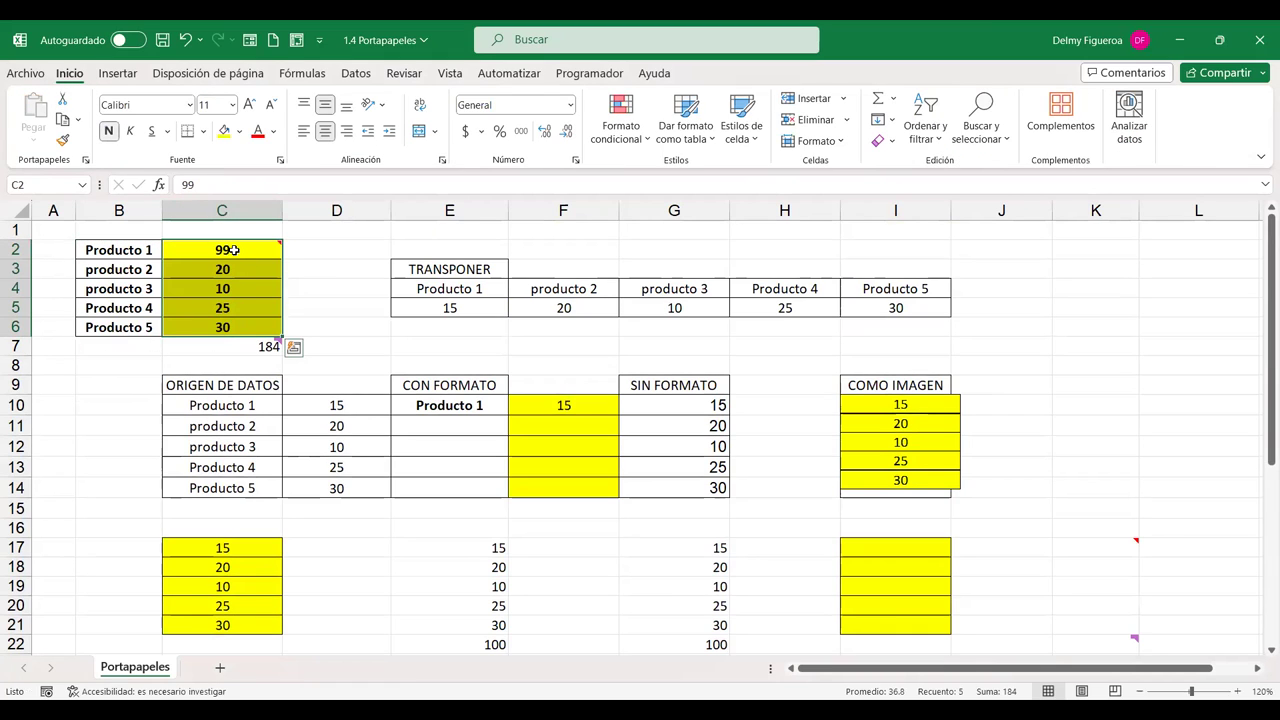
scroll(289, 402, down, 4)
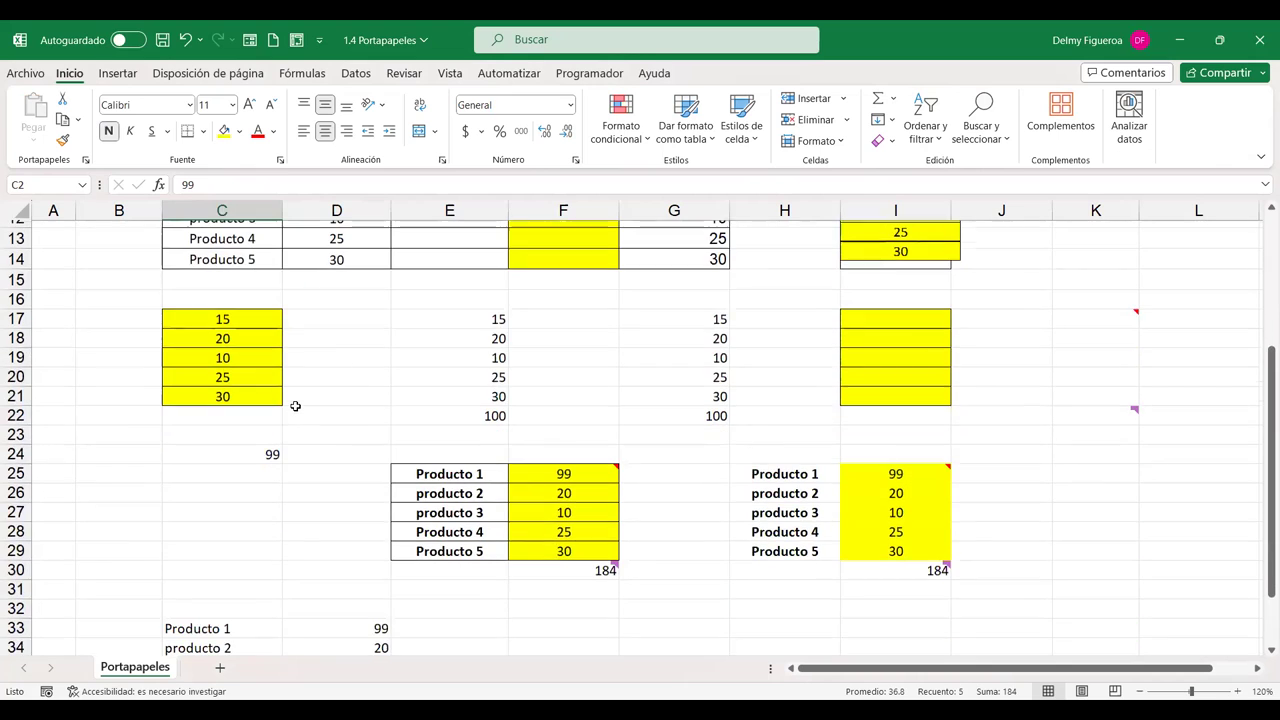
scroll(296, 405, up, 2)
scroll(296, 405, up, 1)
scroll(296, 405, up, 1)
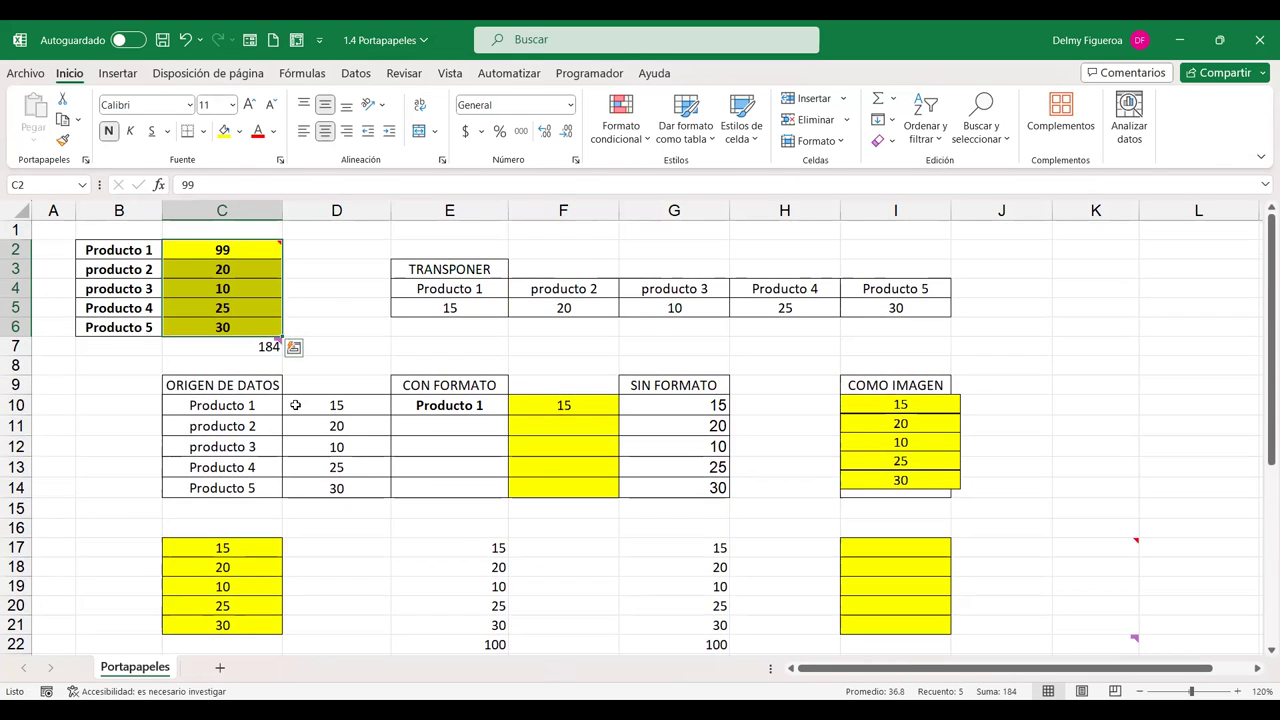
key(ctrl+c)
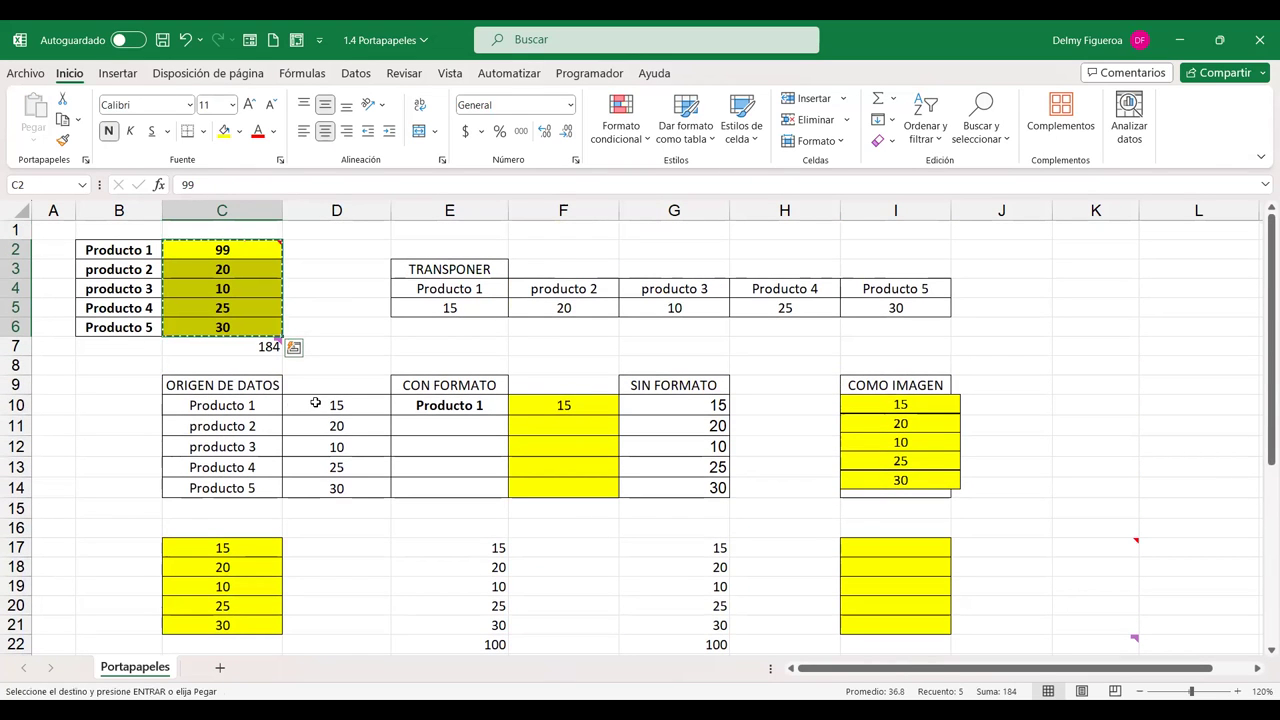
Paste the values into F33:F37 with Formatos de números y fórmulas
scroll(524, 413, down, 3)
scroll(526, 413, down, 3)
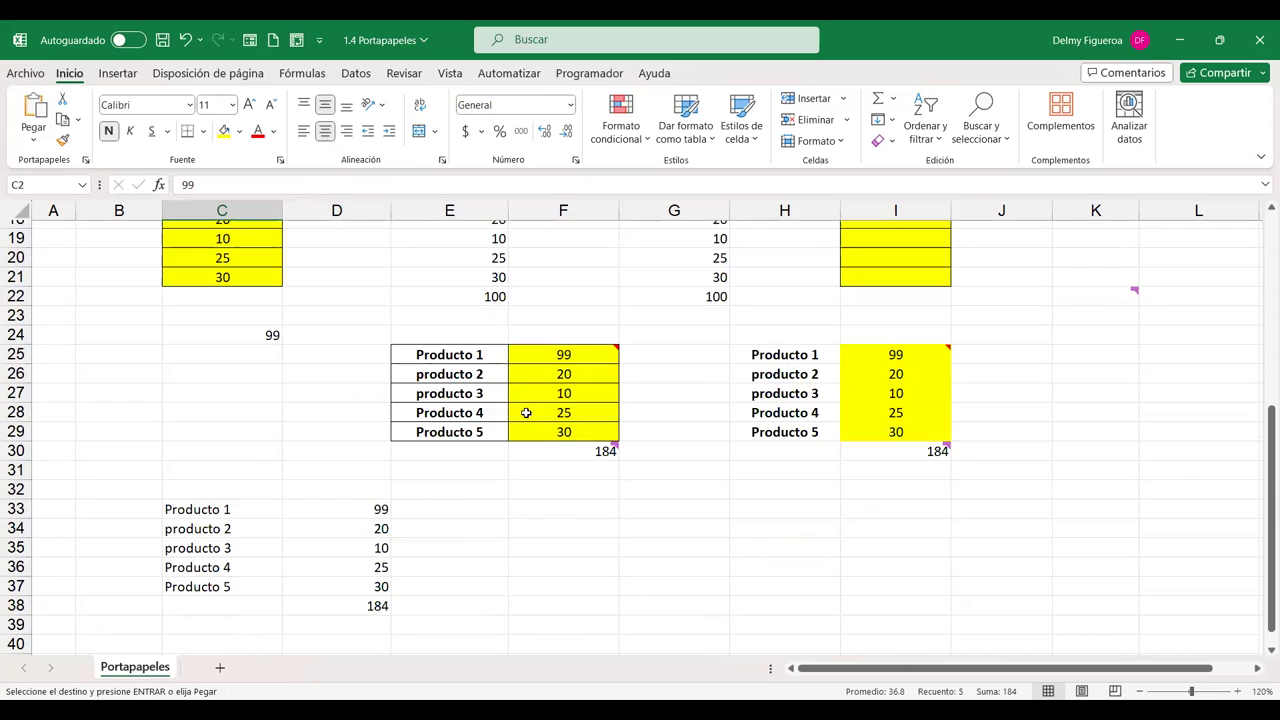
click(591, 516)
key(ctrl+alt+v)
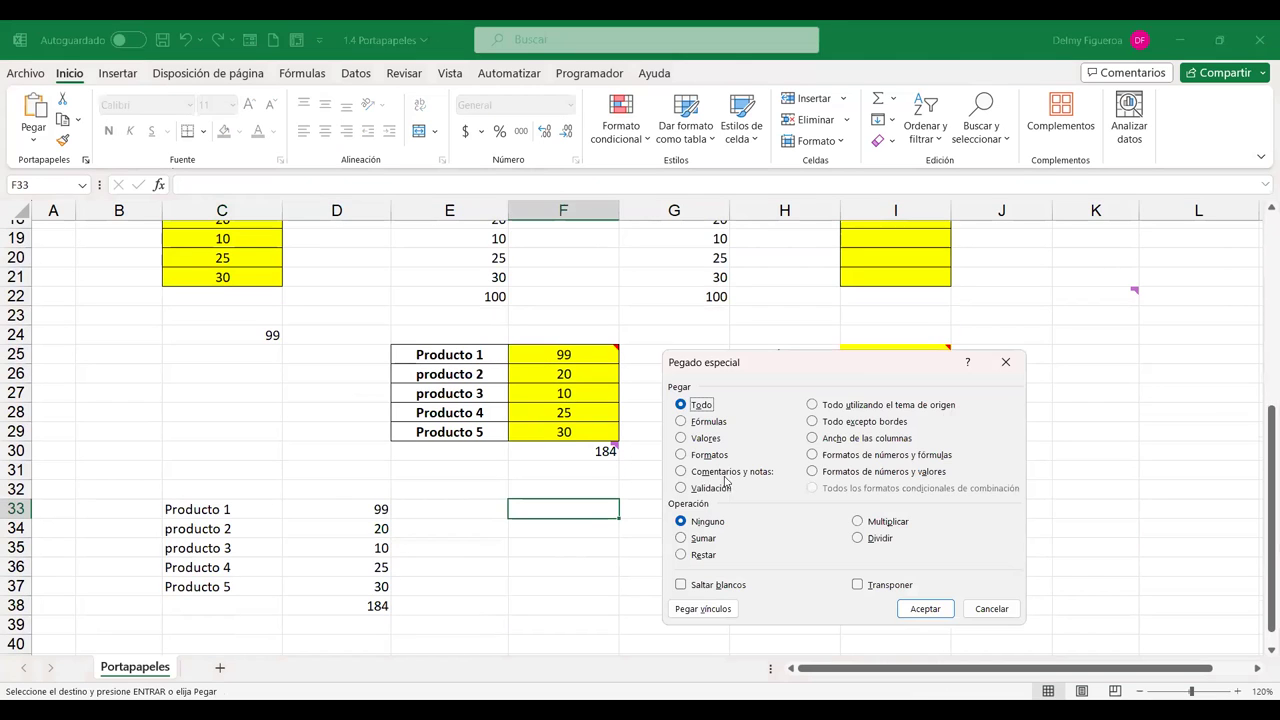
click(925, 453)
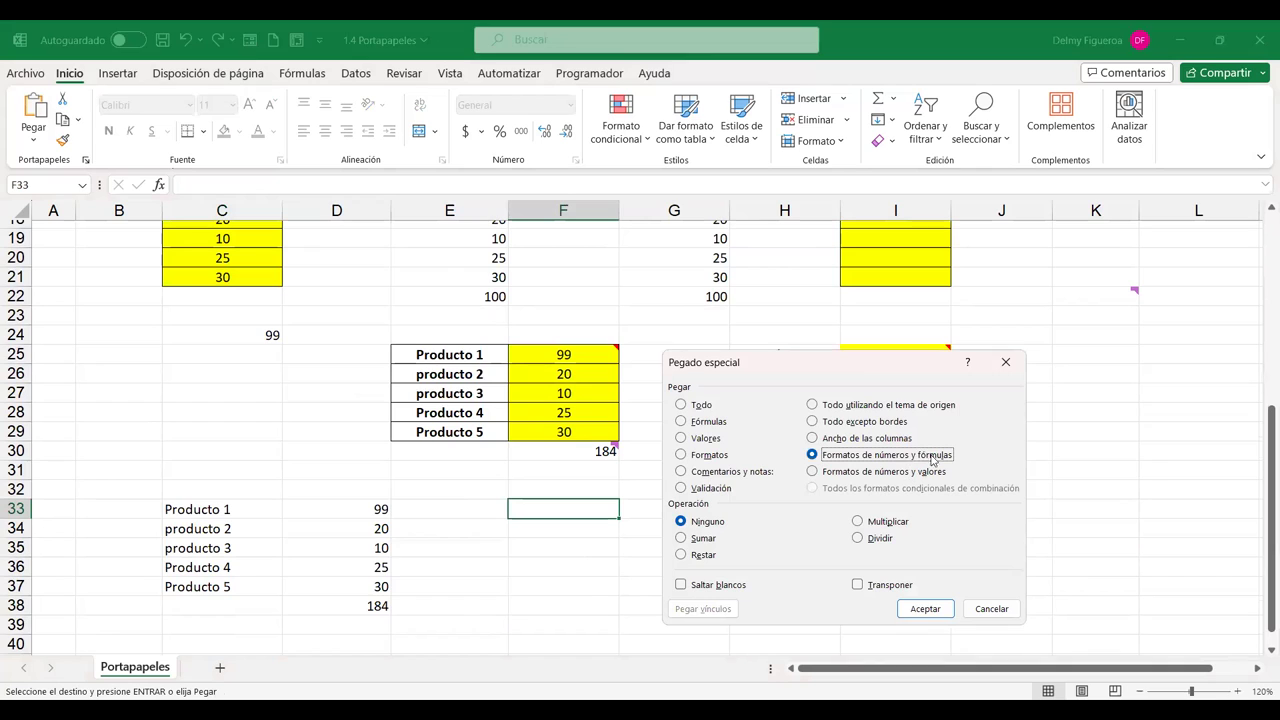
click(925, 609)
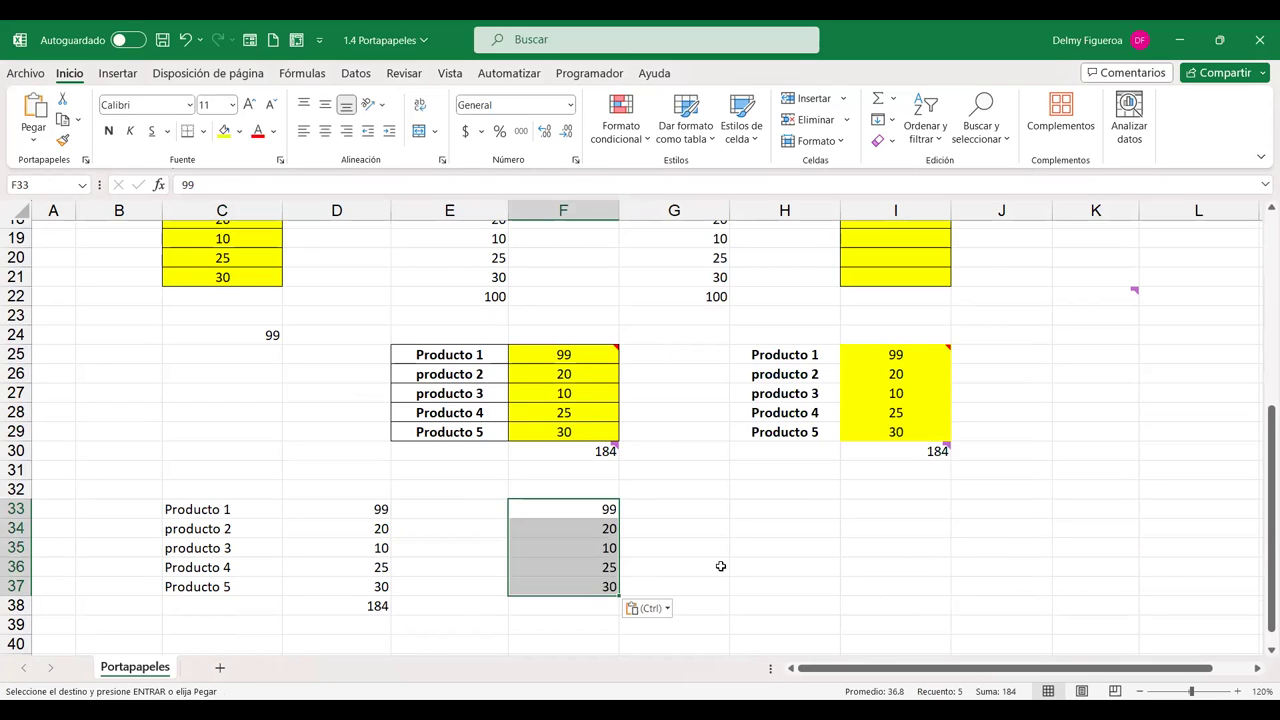
Verify the pasted values in F33:F37 against the SUMA formula in C7
click(589, 527)
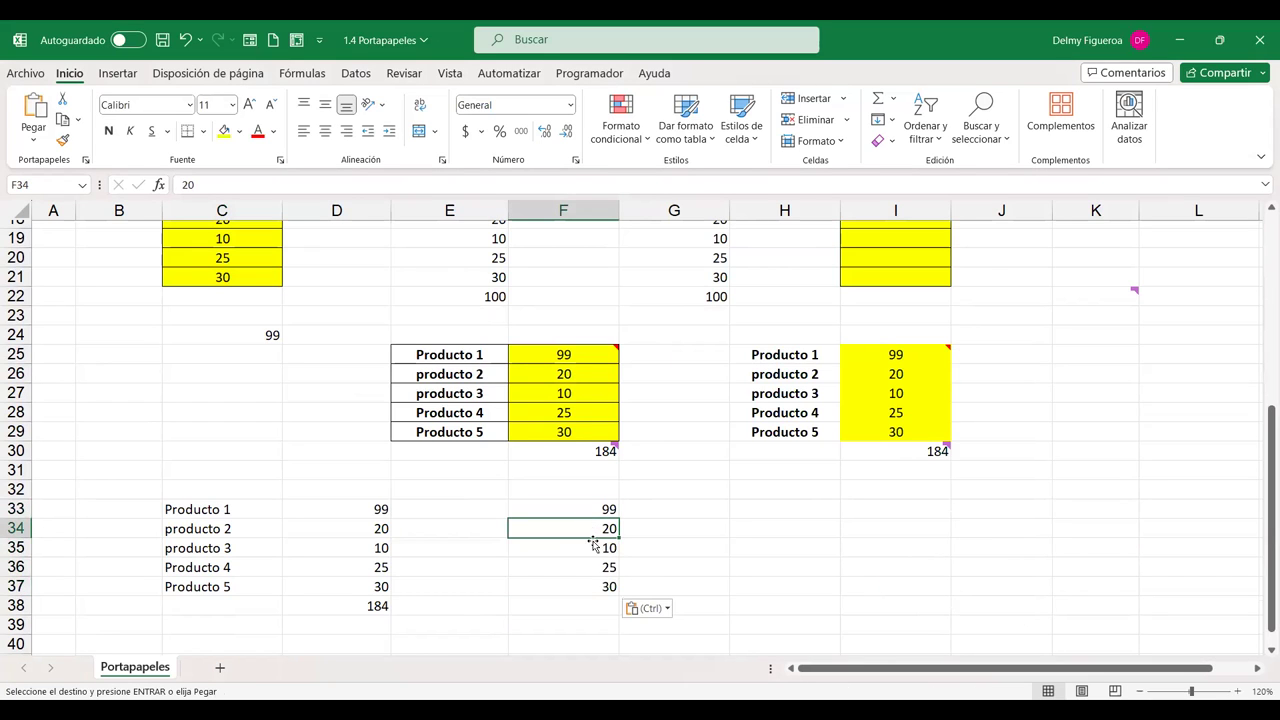
click(595, 585)
scroll(300, 440, up, 3)
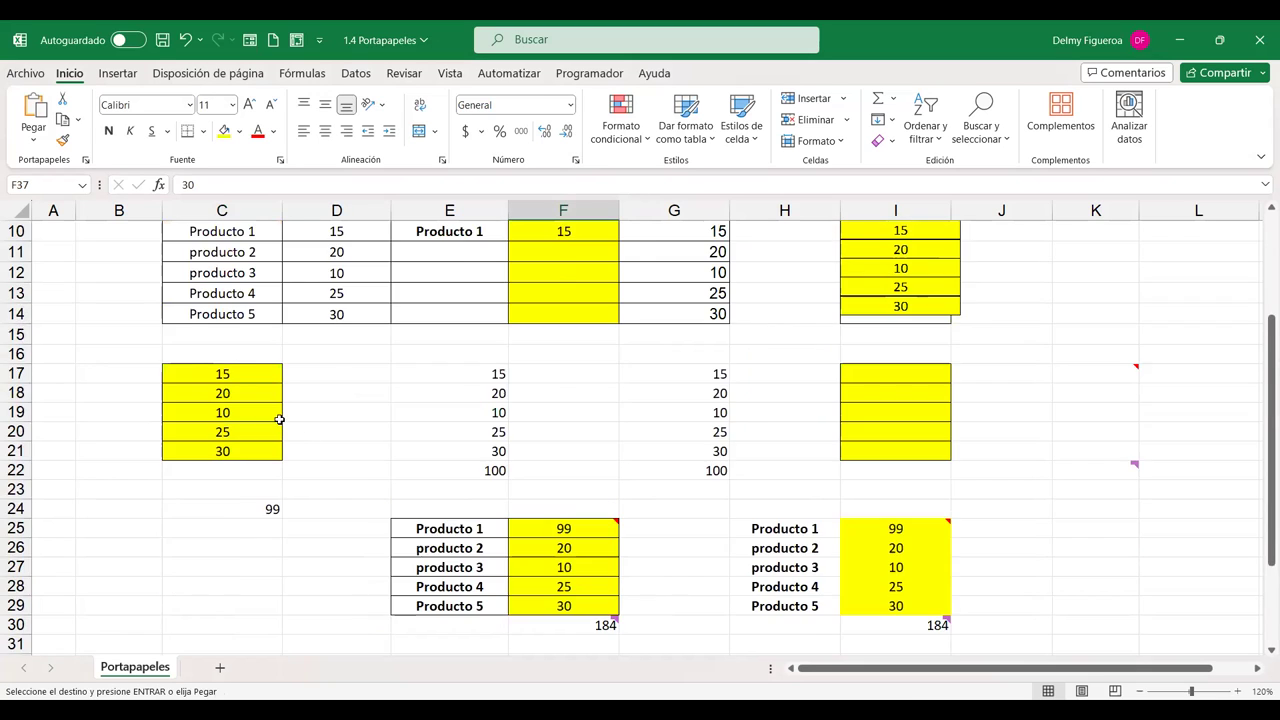
scroll(277, 420, up, 3)
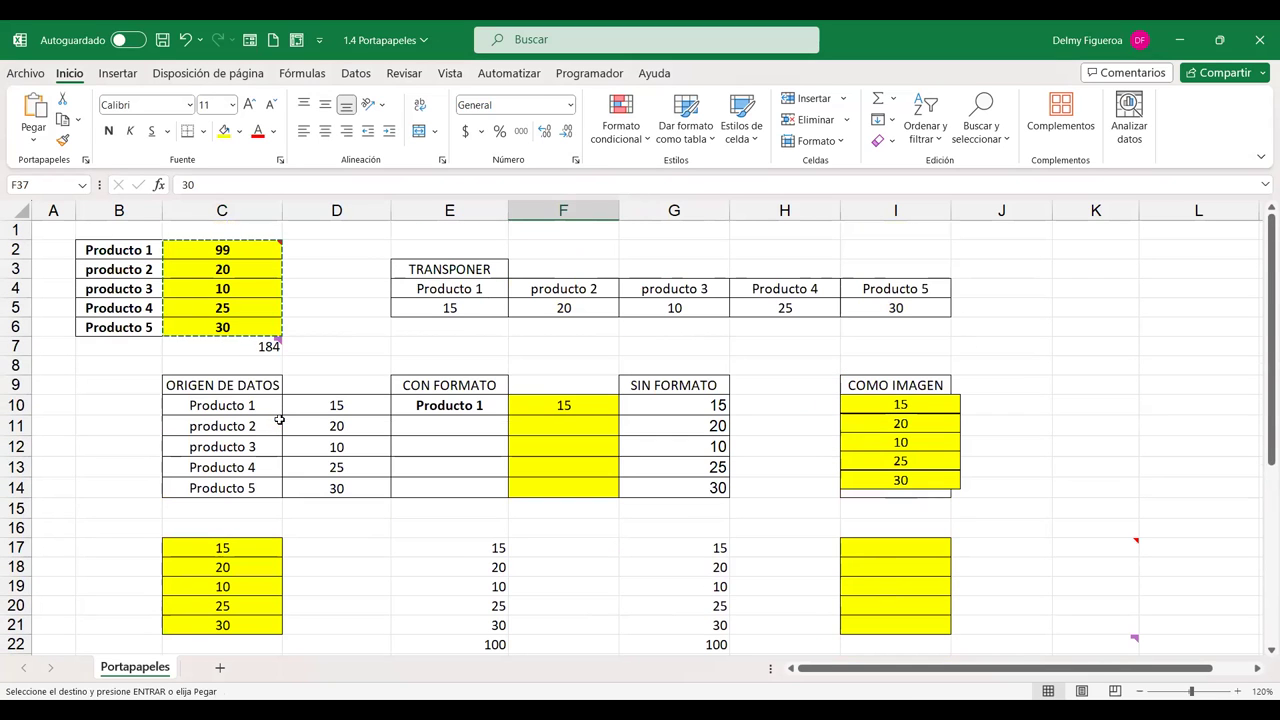
click(245, 343)
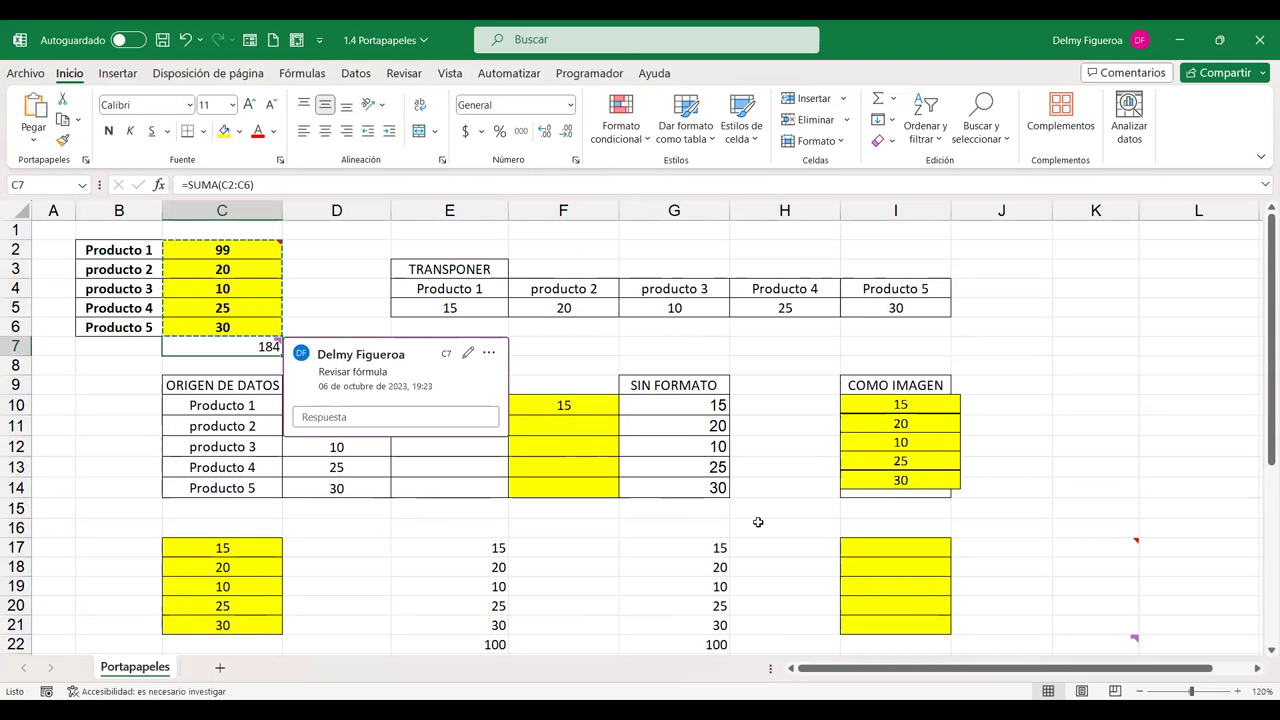
scroll(758, 522, down, 7)
click(577, 452)
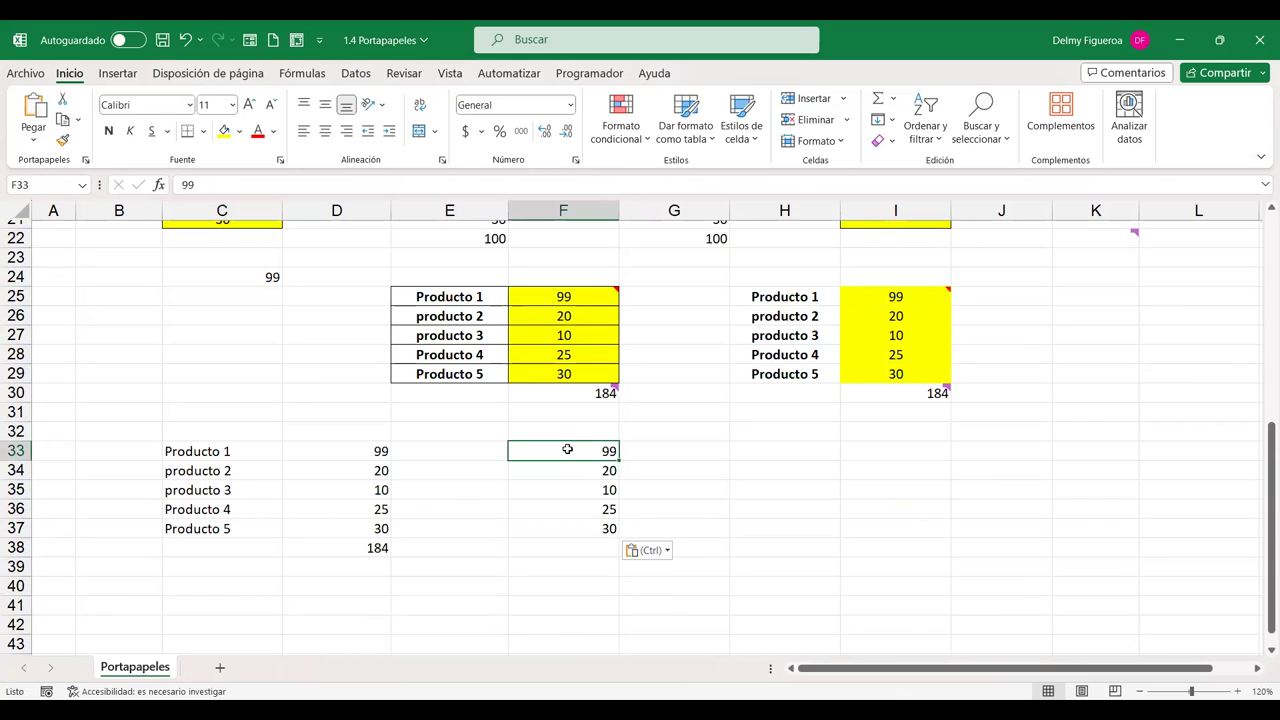
Return to the top of the sheet and reselect C2:C6
scroll(200, 347, up, 5)
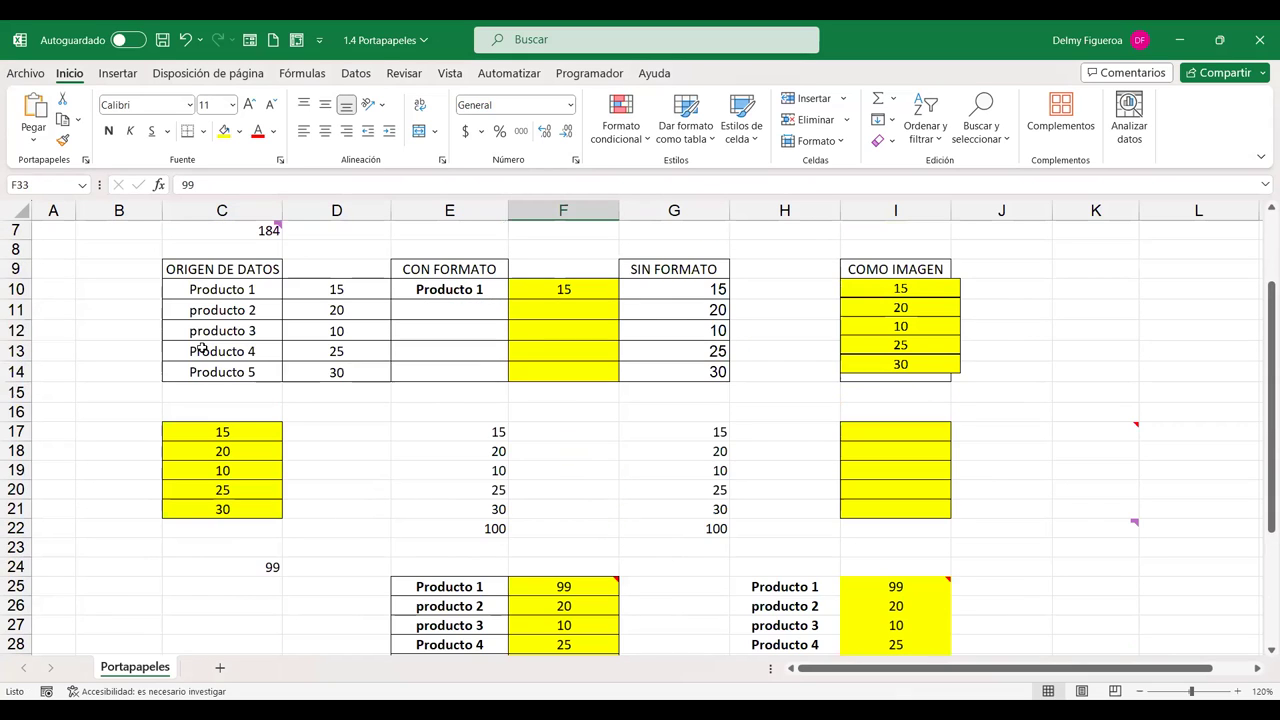
scroll(229, 311, up, 2)
drag(229, 250, 231, 320)
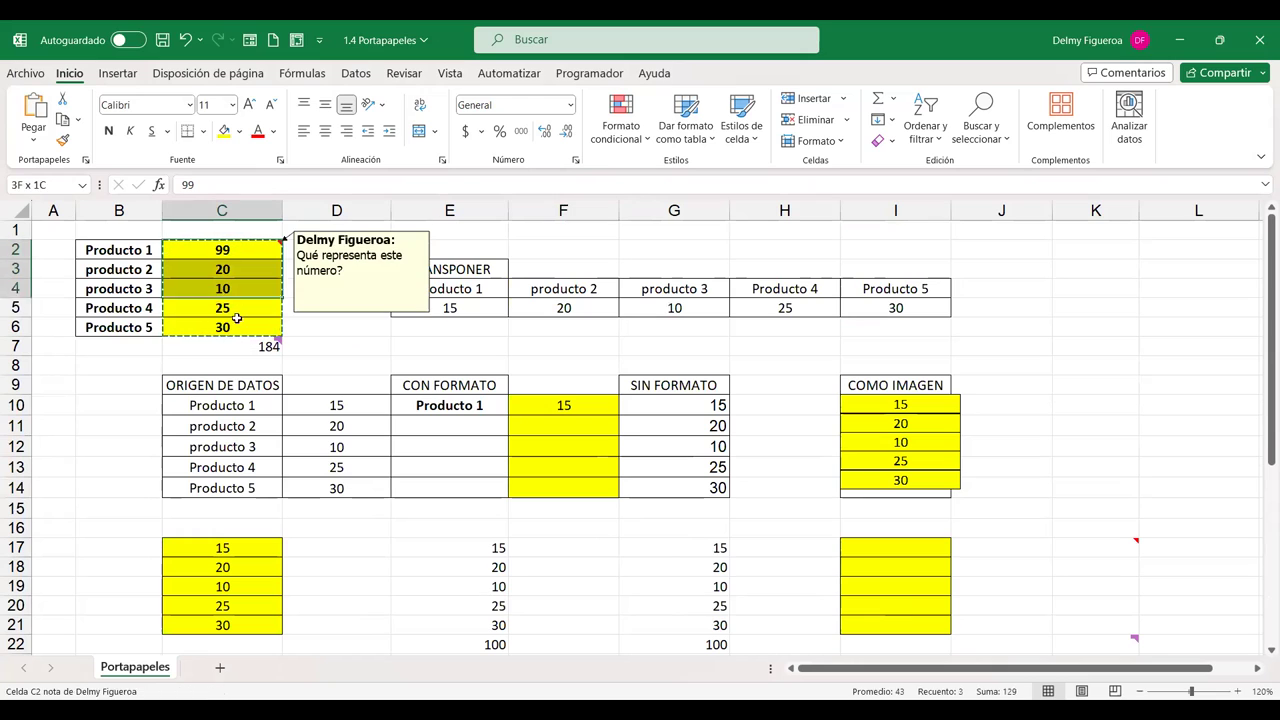
Change the font of C2:C6 to Arial
click(189, 104)
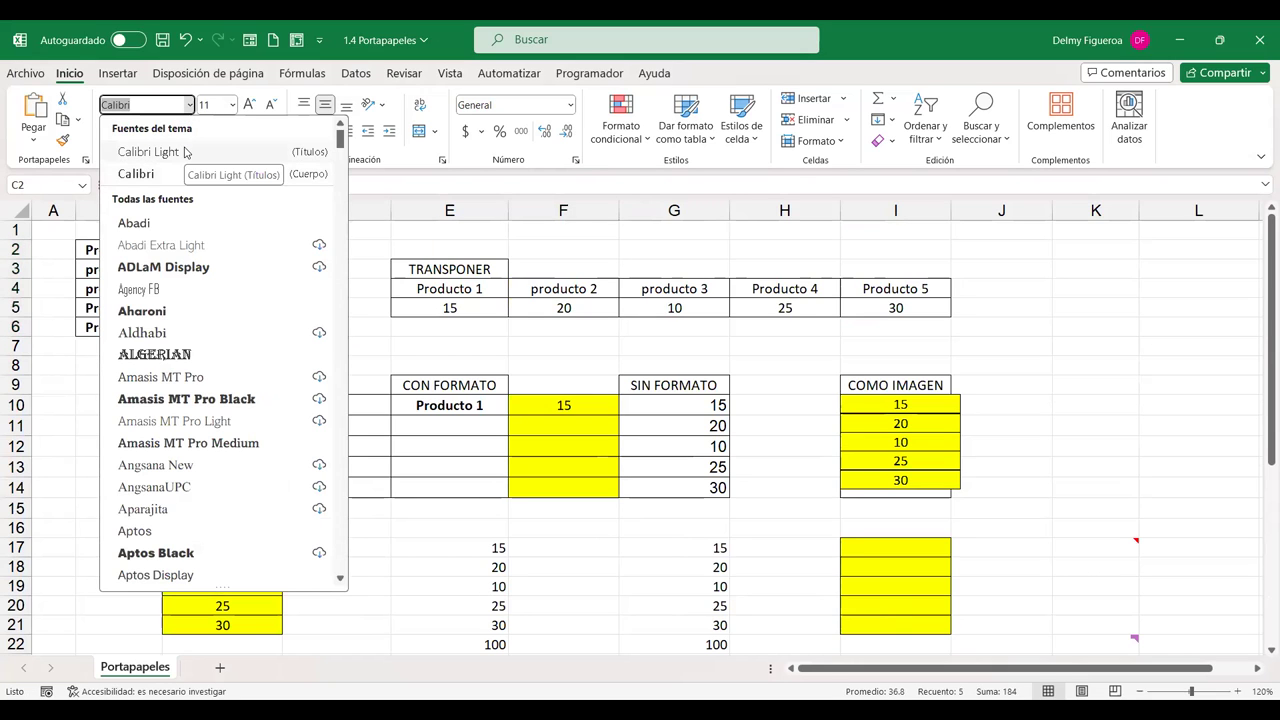
scroll(245, 425, down, 5)
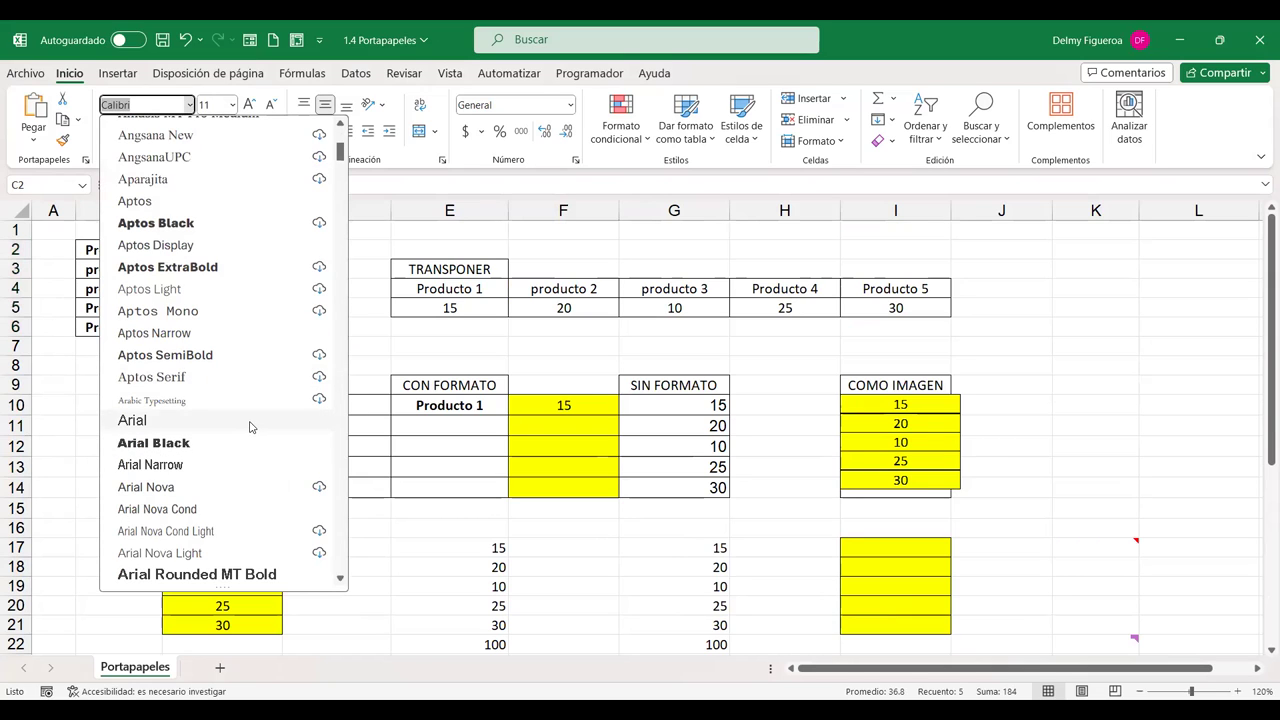
click(179, 425)
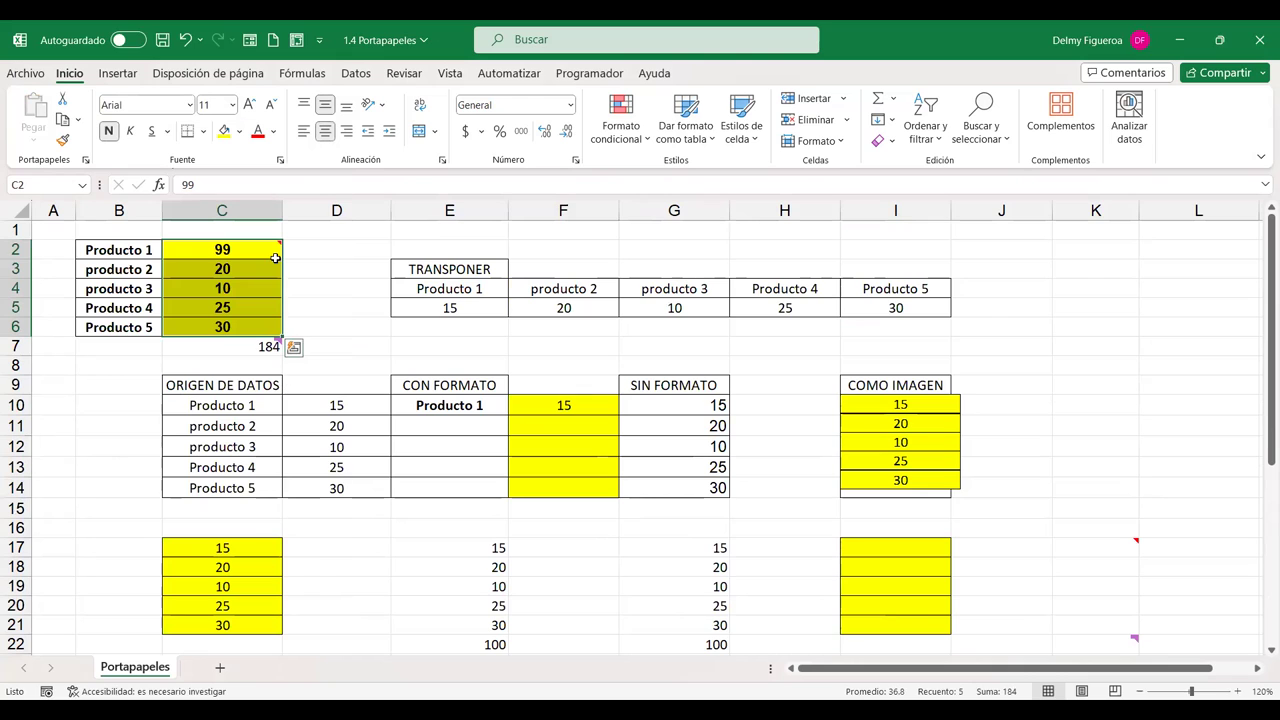
Copy C2:C6 and paste into G33:G37 with Formatos de números y fórmulas
key(ctrl+c)
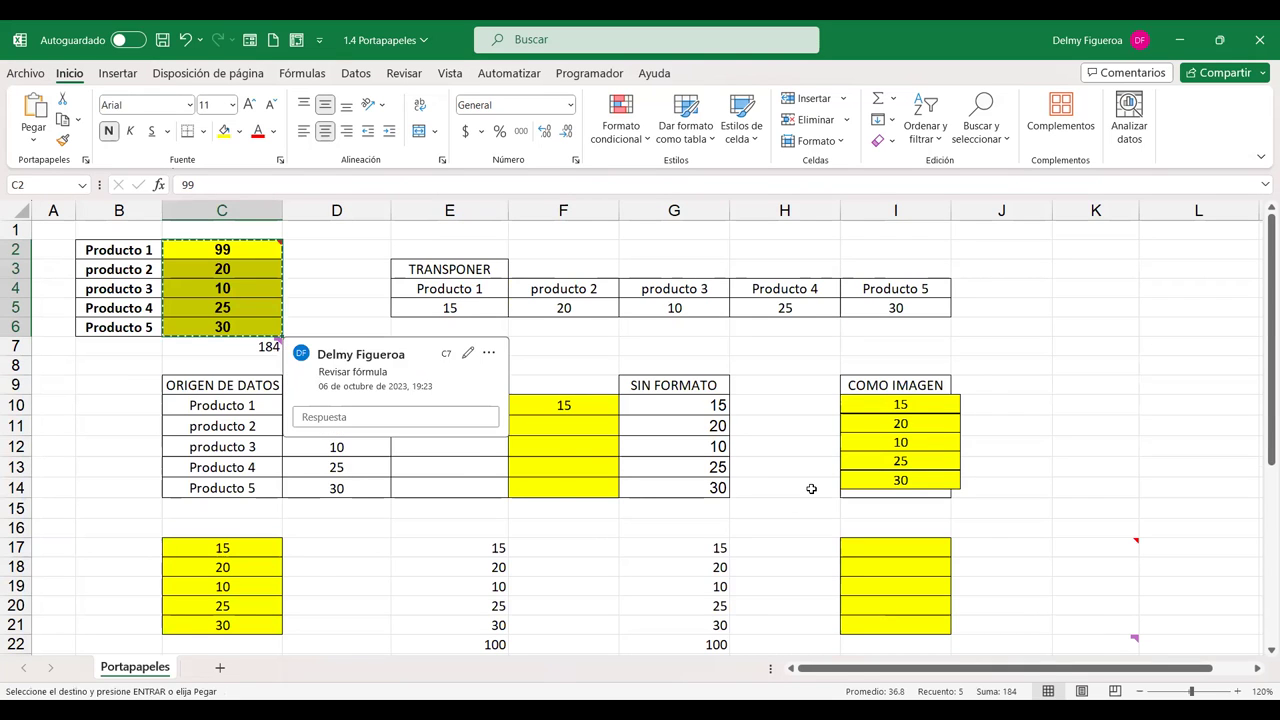
scroll(811, 488, down, 5)
click(694, 568)
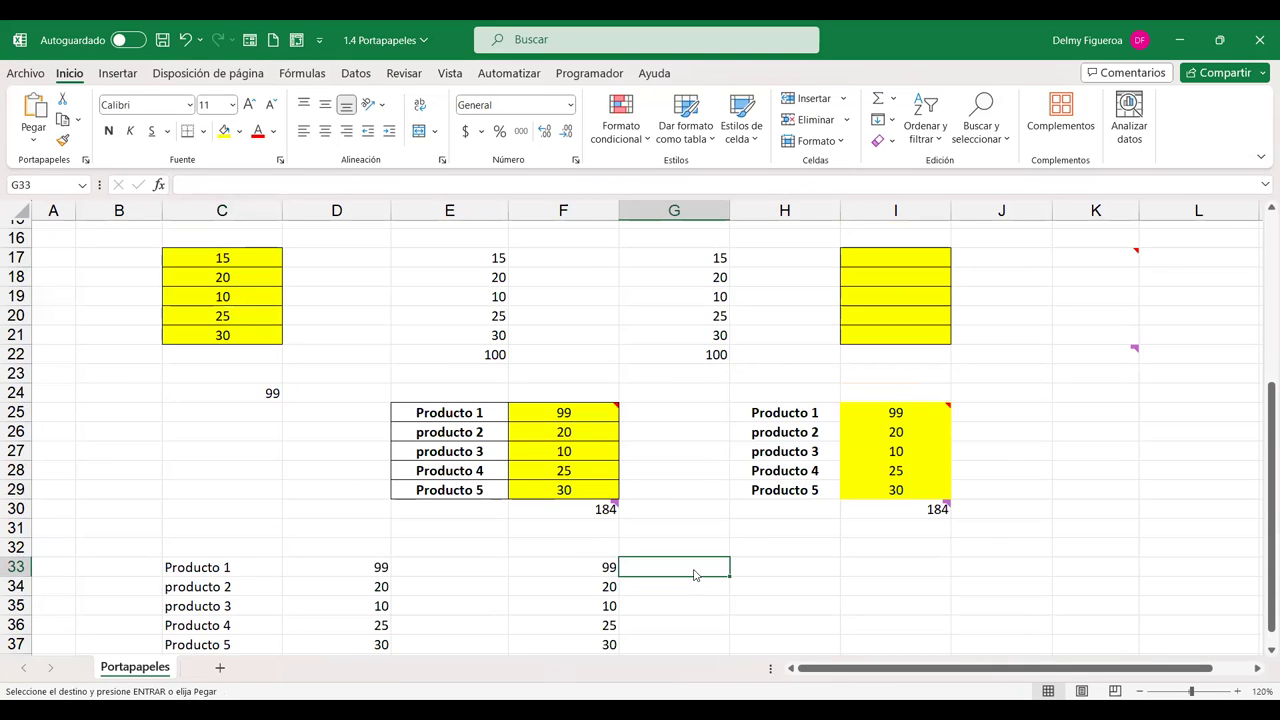
key(ctrl+alt+v)
click(880, 455)
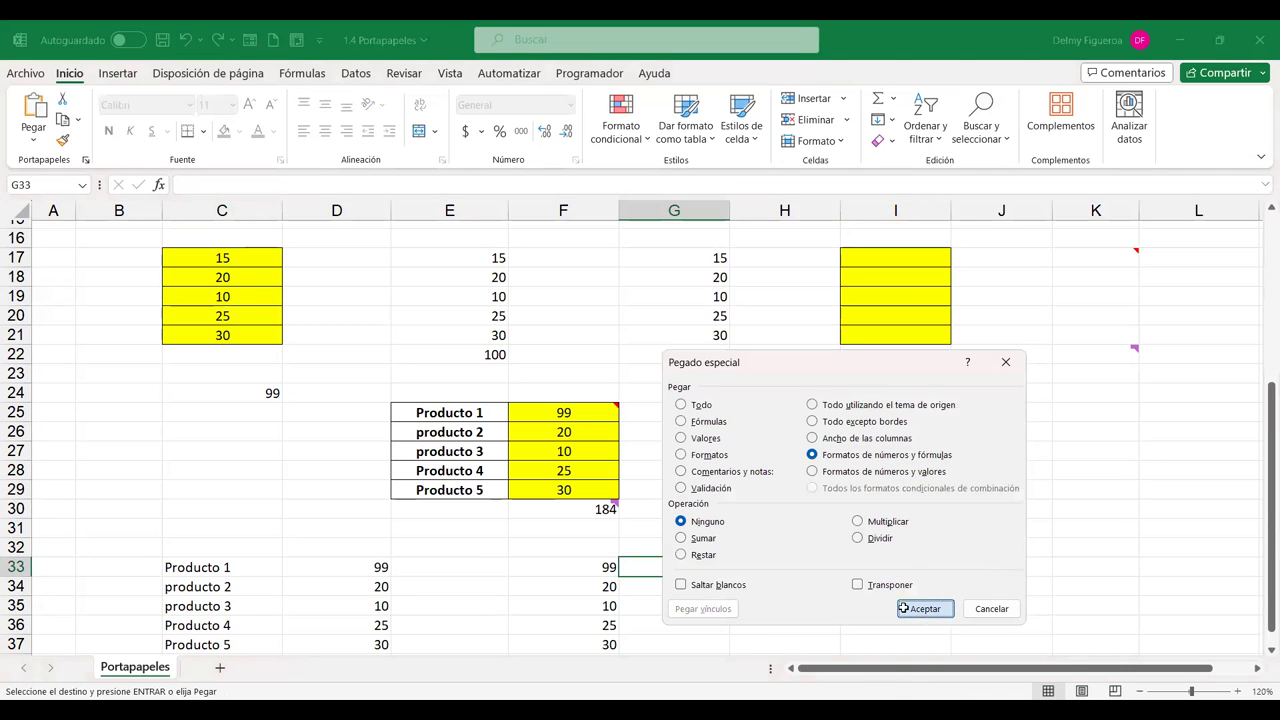
click(903, 608)
scroll(700, 620, down, 2)
click(699, 543)
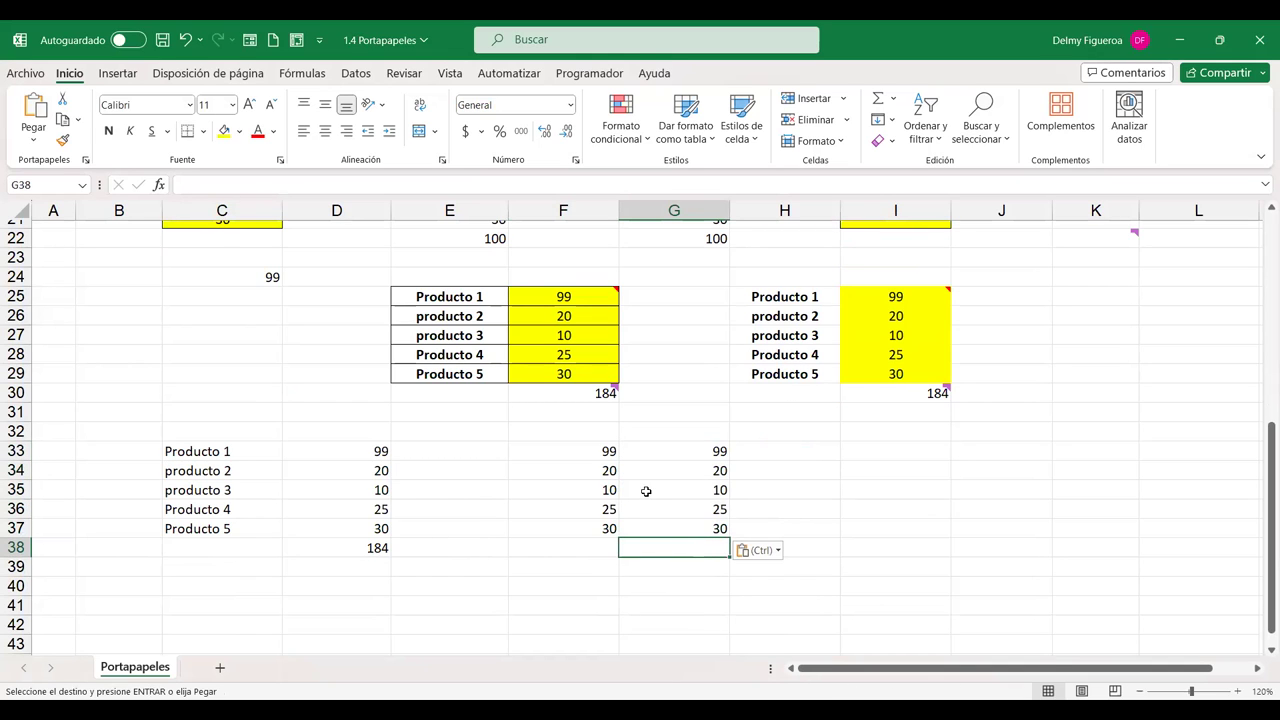
scroll(650, 493, up, 5)
Inspect the SUMA total in C7, then open Pegado especial at H33 and cancel it
scroll(355, 372, up, 2)
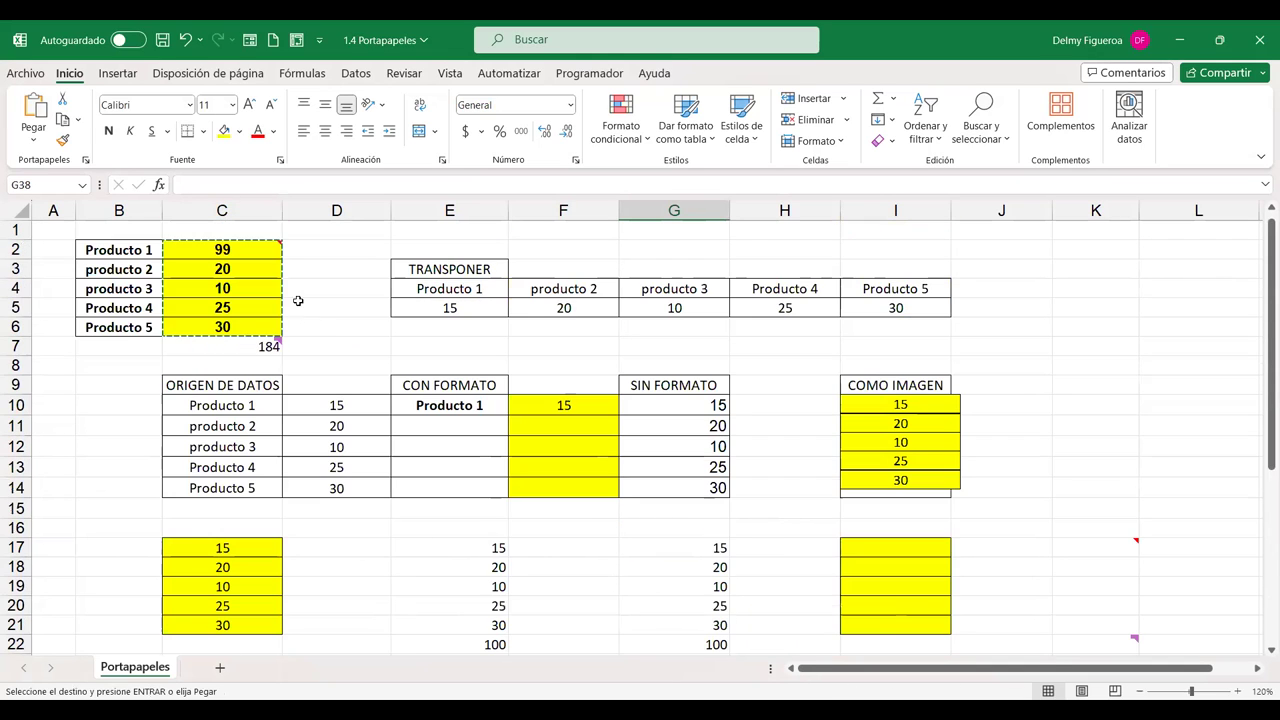
click(250, 341)
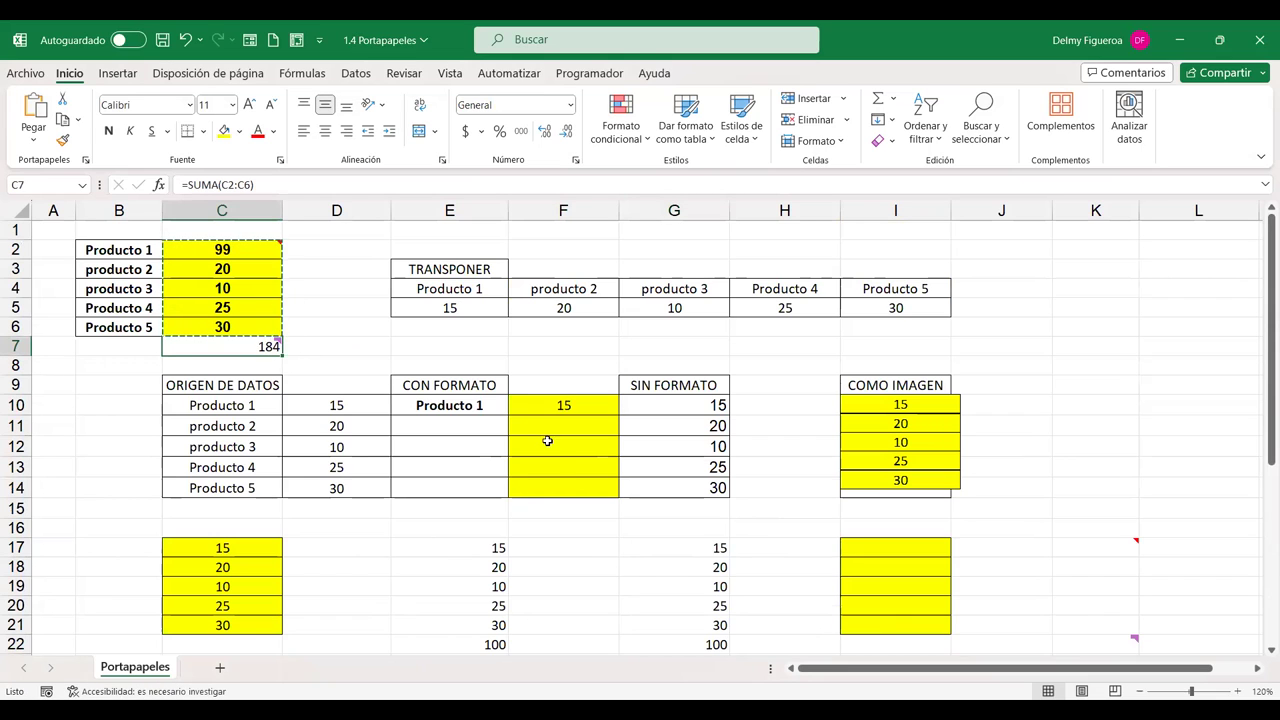
scroll(951, 574, down, 4)
scroll(956, 585, down, 1)
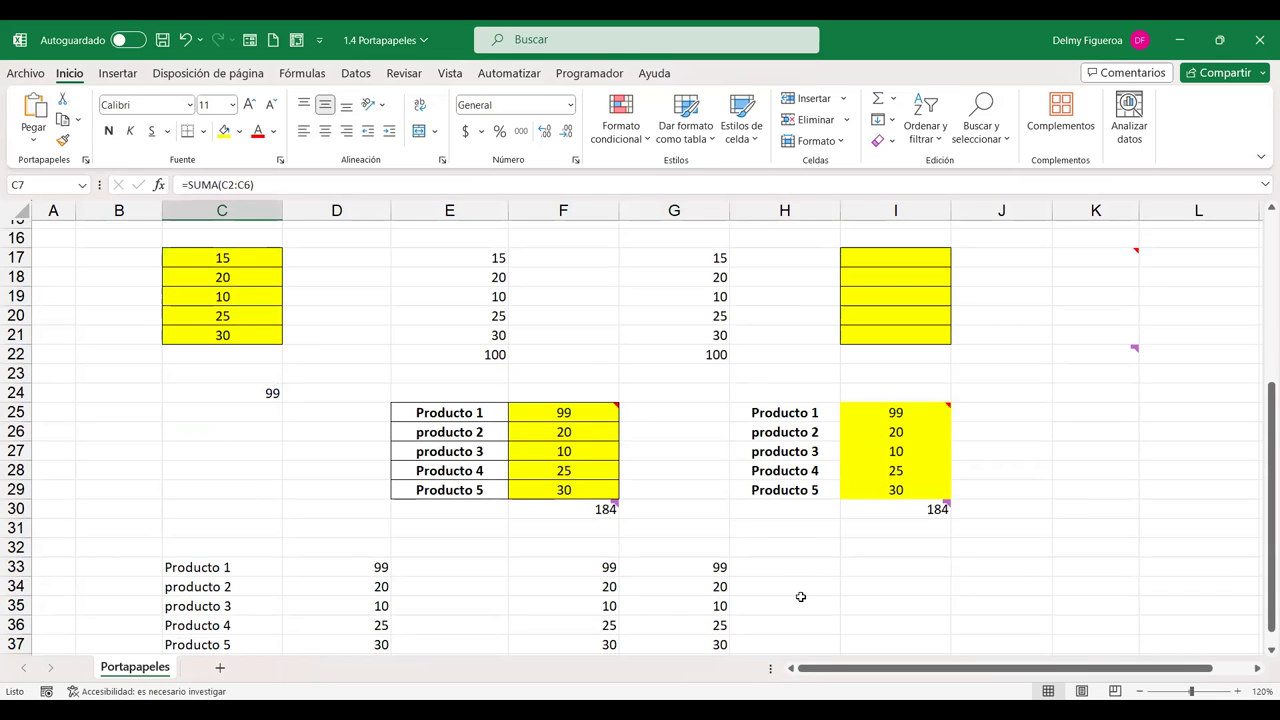
click(795, 564)
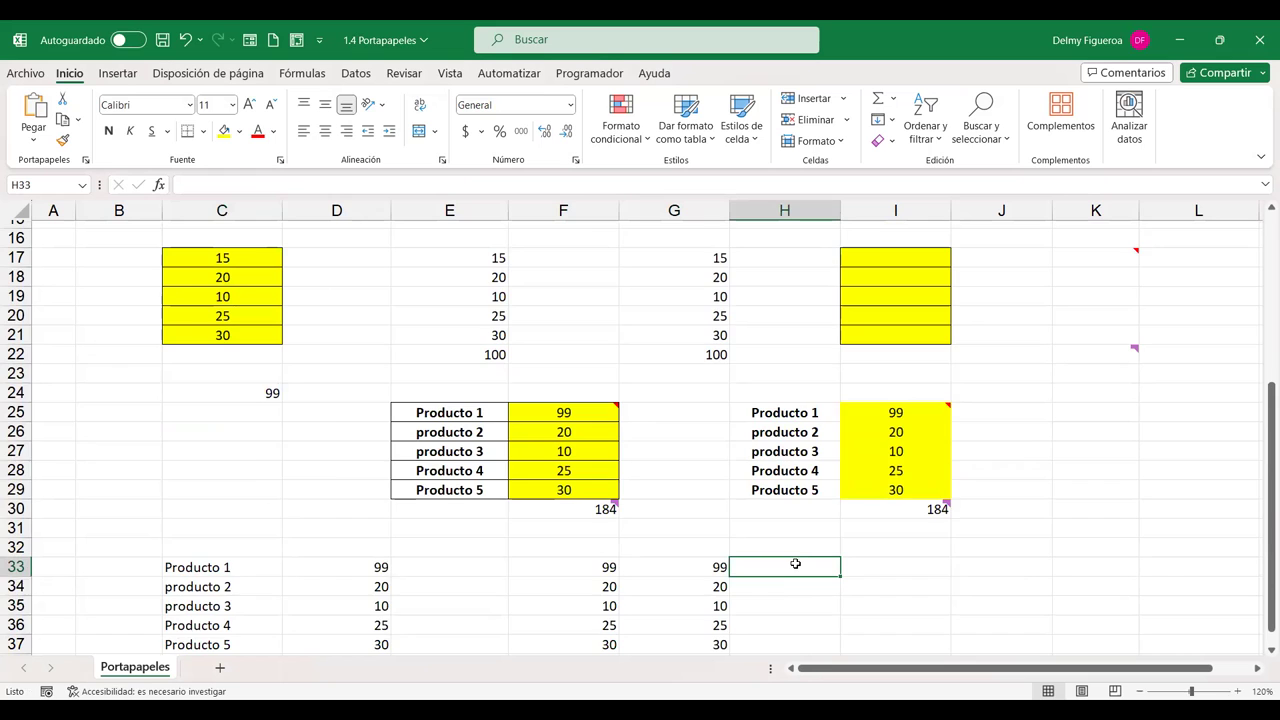
scroll(797, 563, up, 4)
scroll(794, 549, up, 1)
scroll(794, 506, down, 5)
key(ctrl+alt+v)
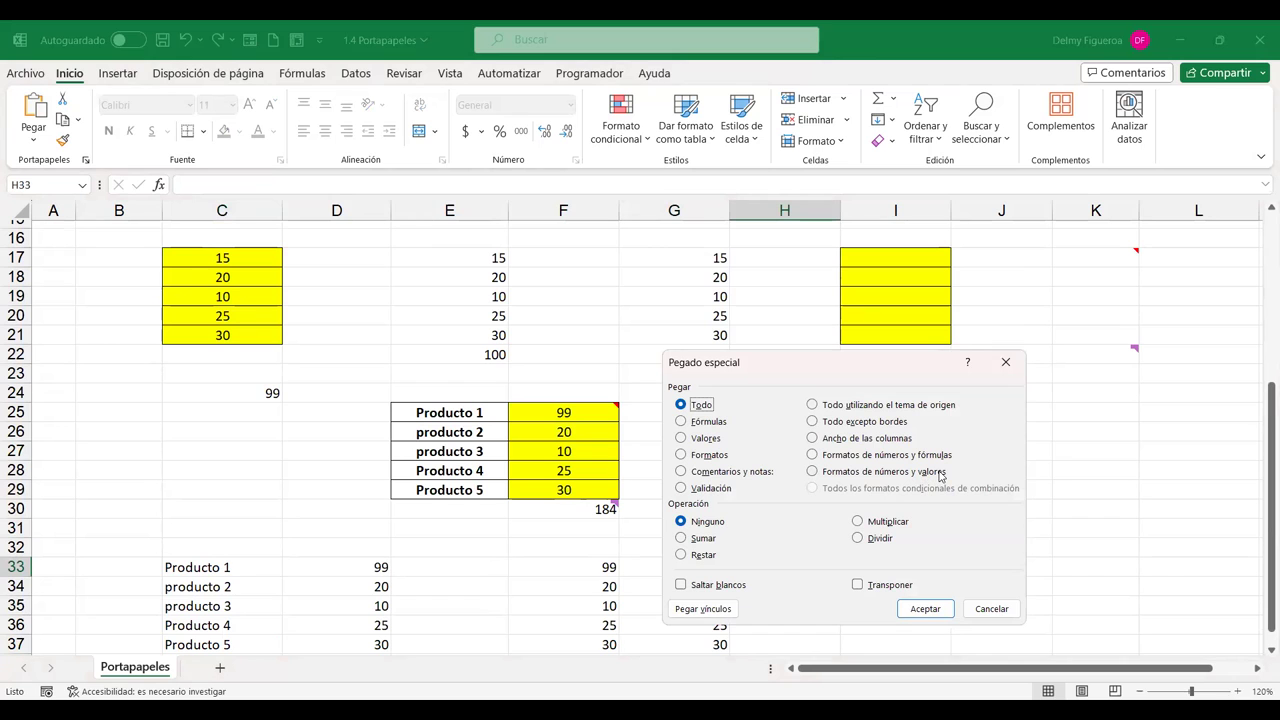
click(1003, 609)
Select the values and the total in C2:C7
scroll(380, 363, up, 2)
scroll(260, 320, up, 2)
scroll(260, 294, up, 1)
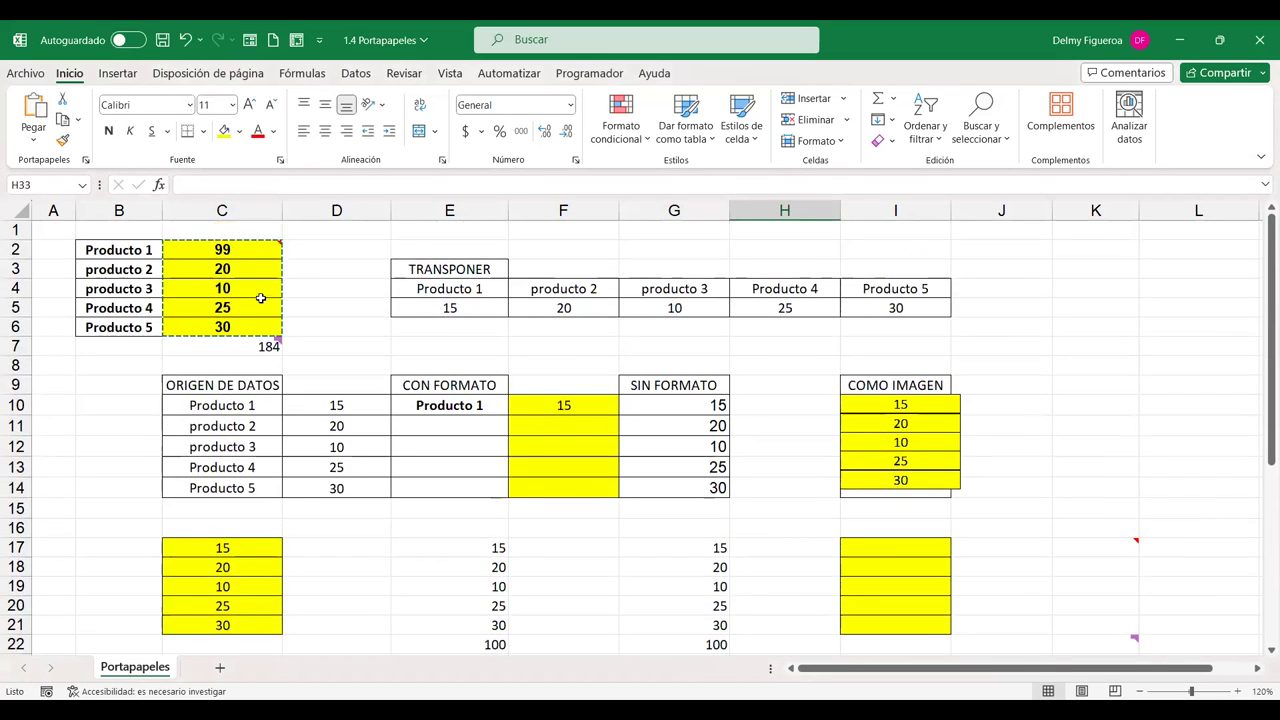
mouse_move(250, 249)
drag(250, 249, 235, 345)
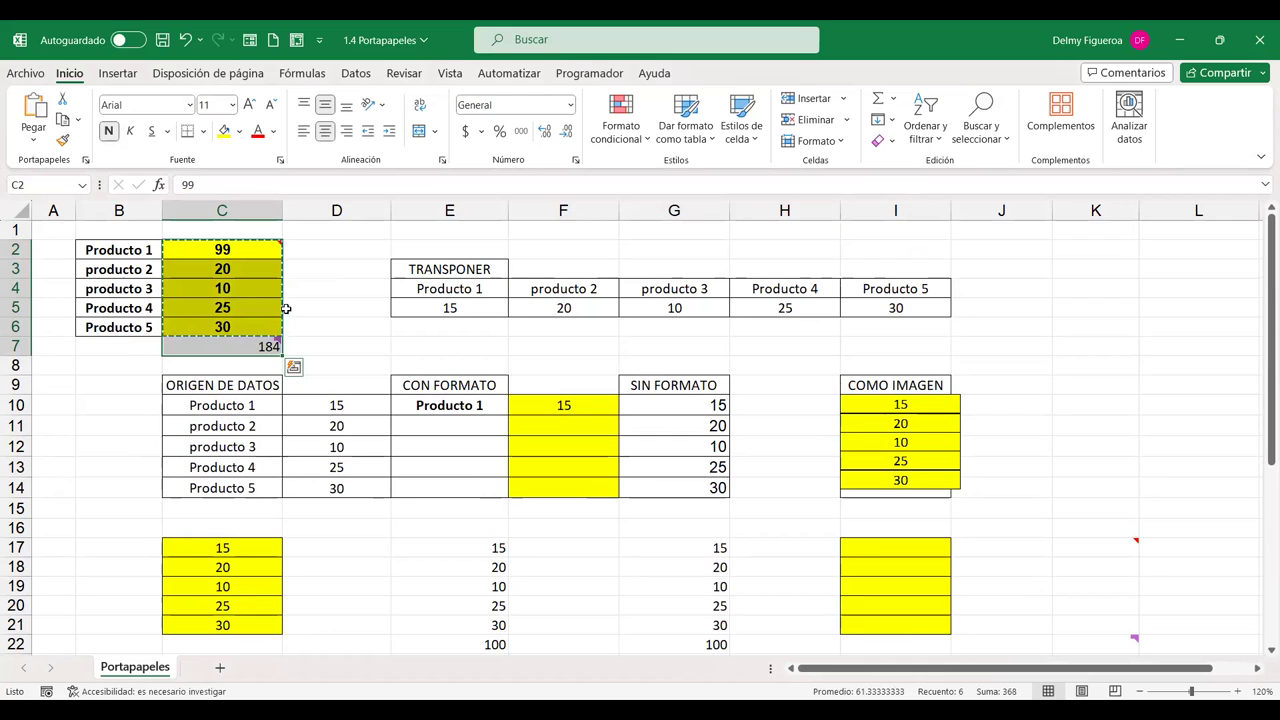
mouse_move(250, 343)
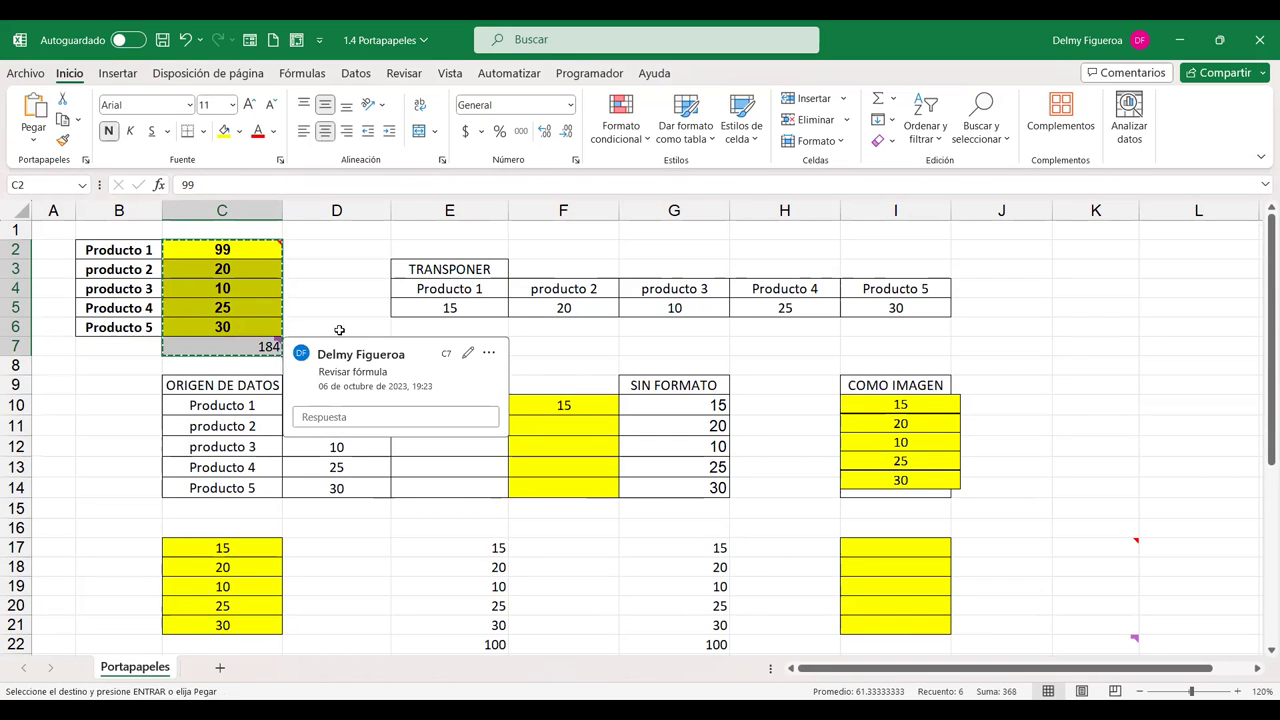
Paste into H33:H38 with Formatos de números y valores, leaving 184 as a plain value
scroll(802, 443, down, 4)
scroll(968, 557, down, 1)
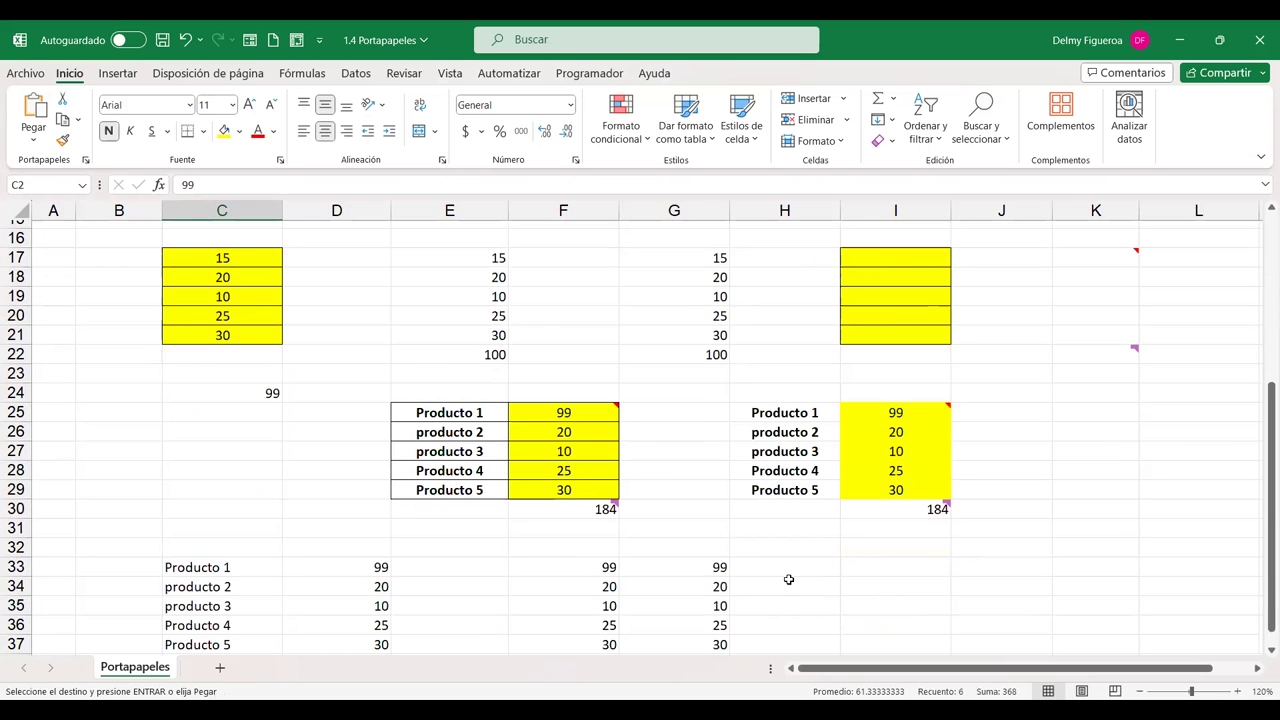
click(787, 566)
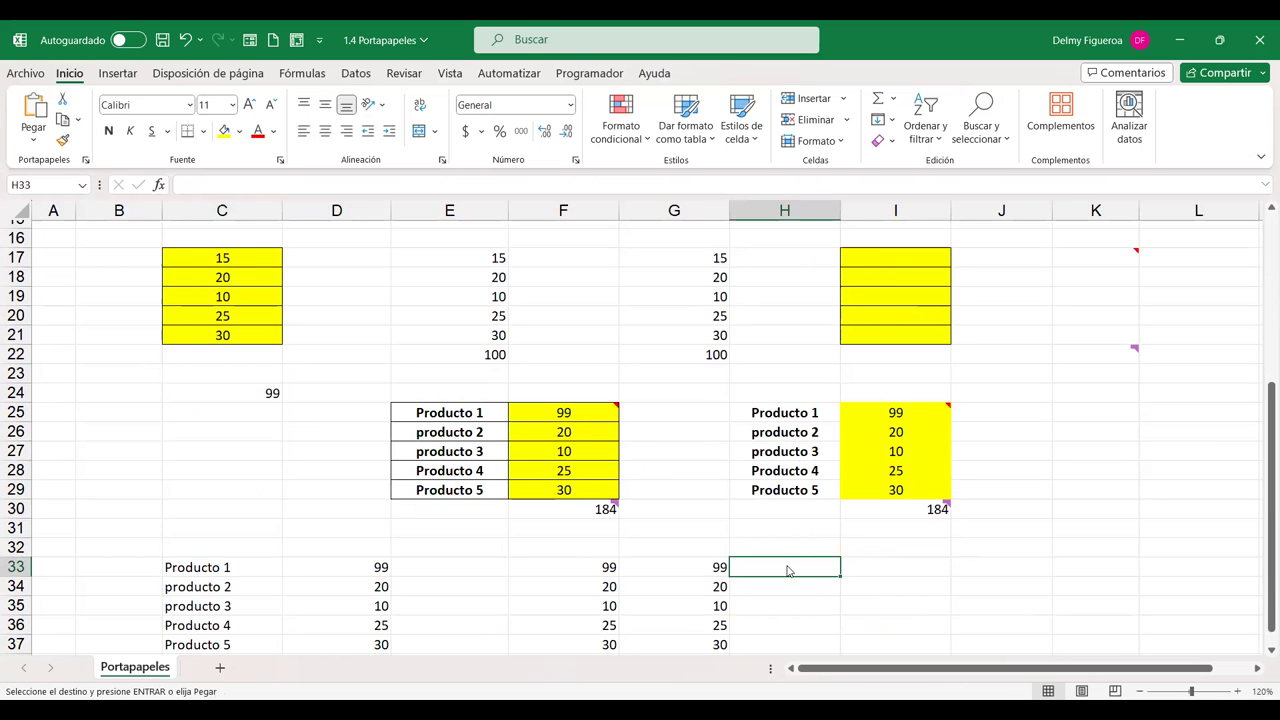
key(ctrl+alt+v)
click(866, 471)
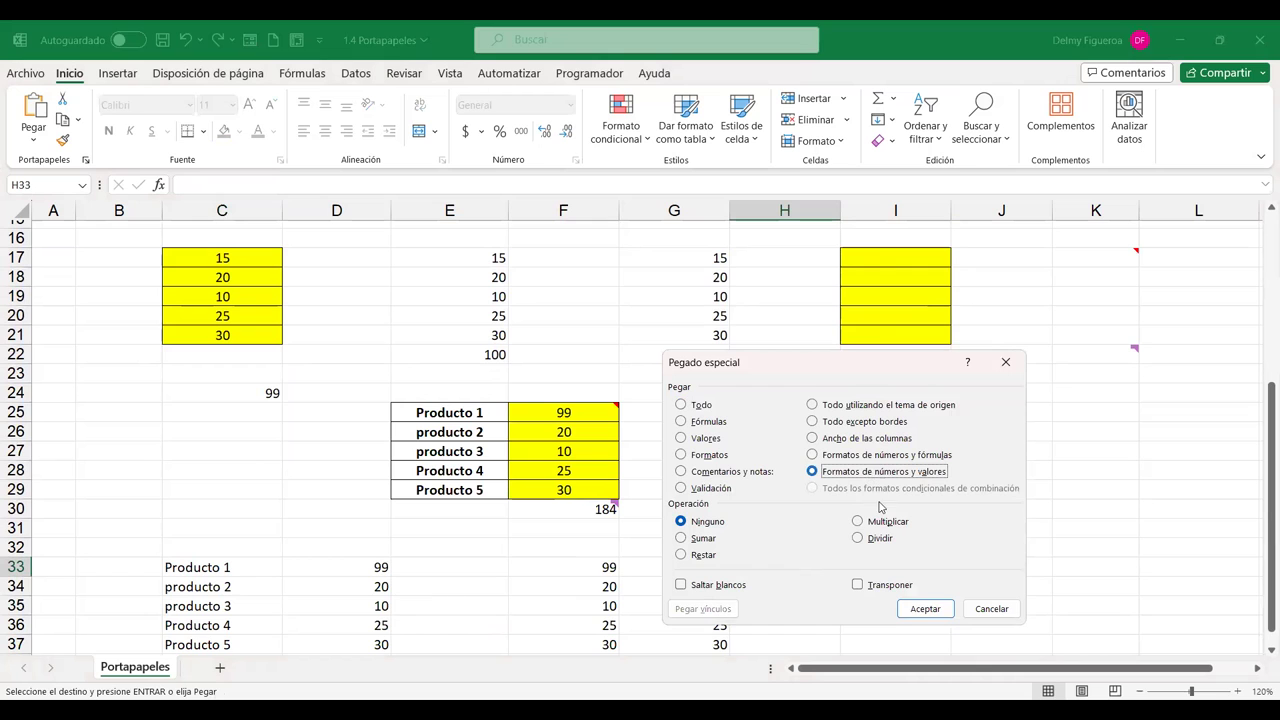
click(912, 612)
scroll(957, 537, down, 2)
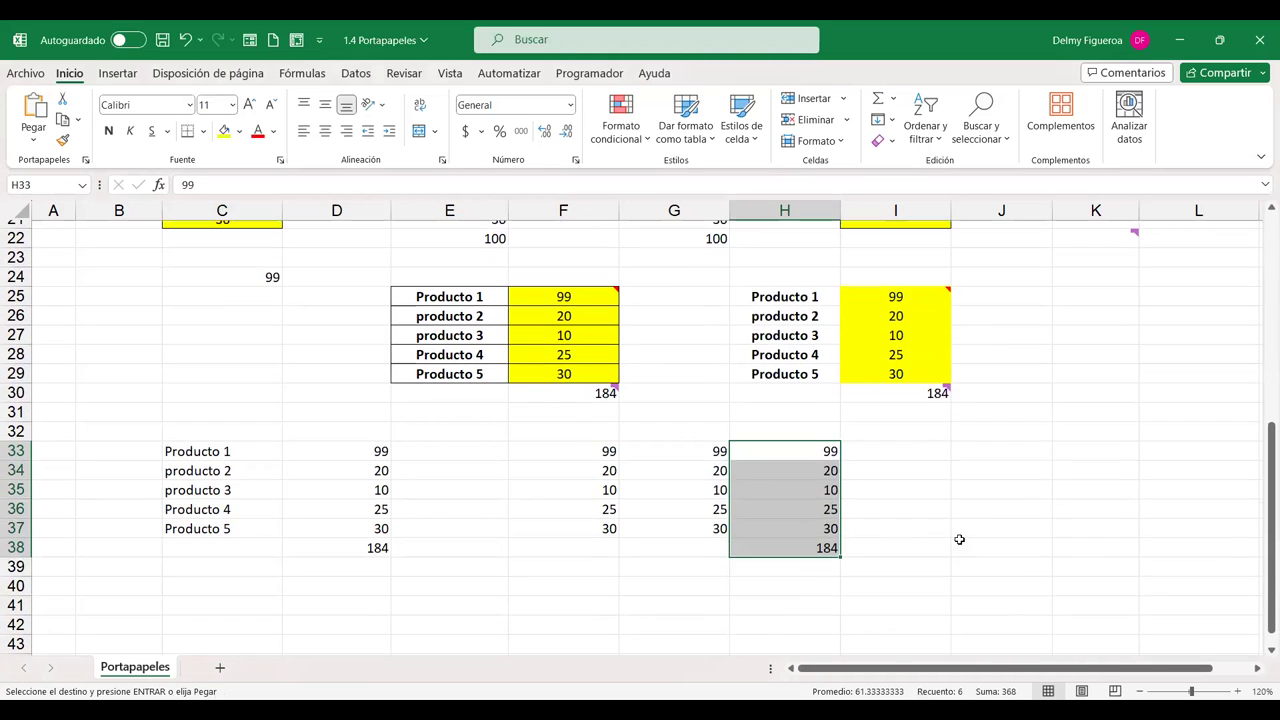
click(820, 546)
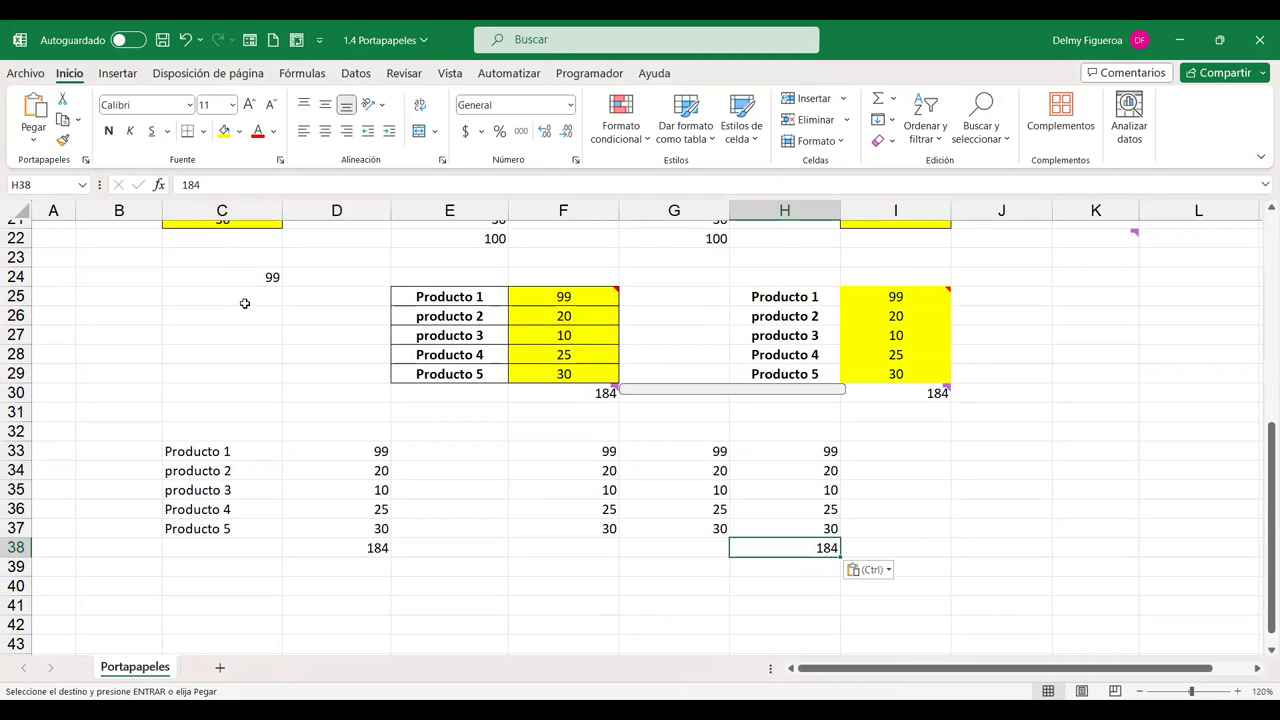
scroll(235, 291, up, 7)
Apply dollar accounting format to C2:C6 and copy those cells
drag(246, 250, 246, 326)
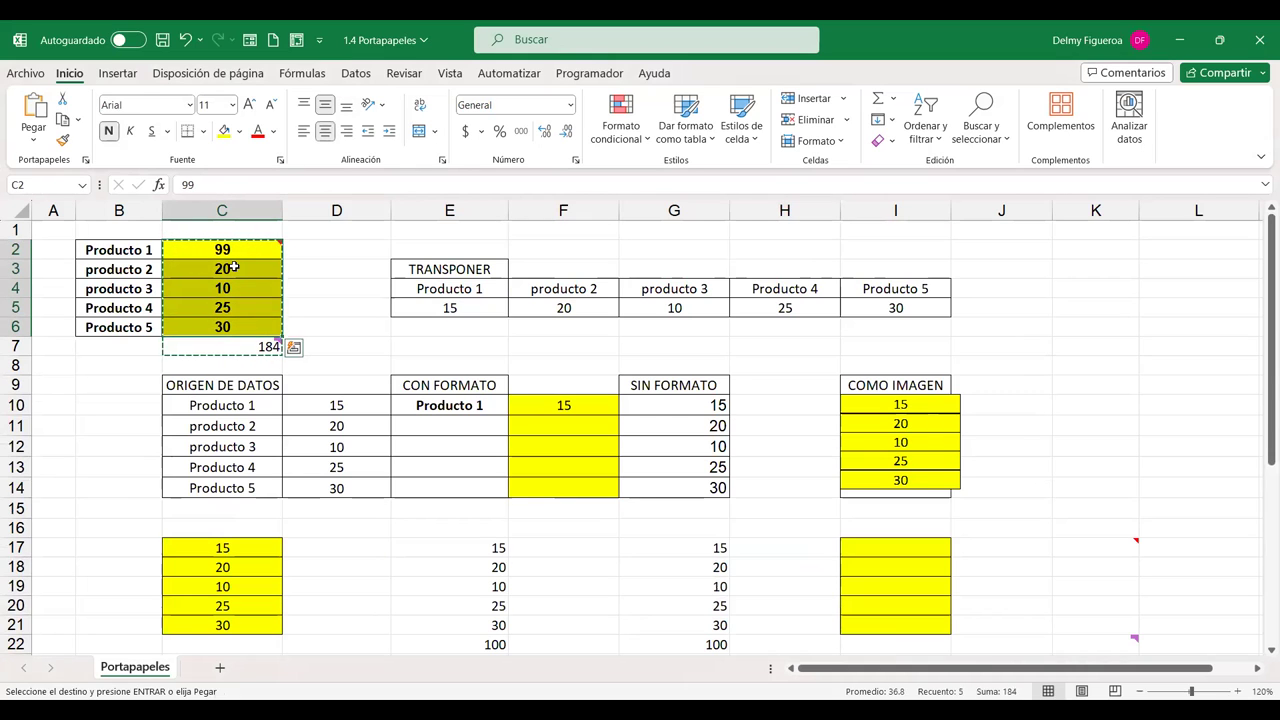
click(465, 131)
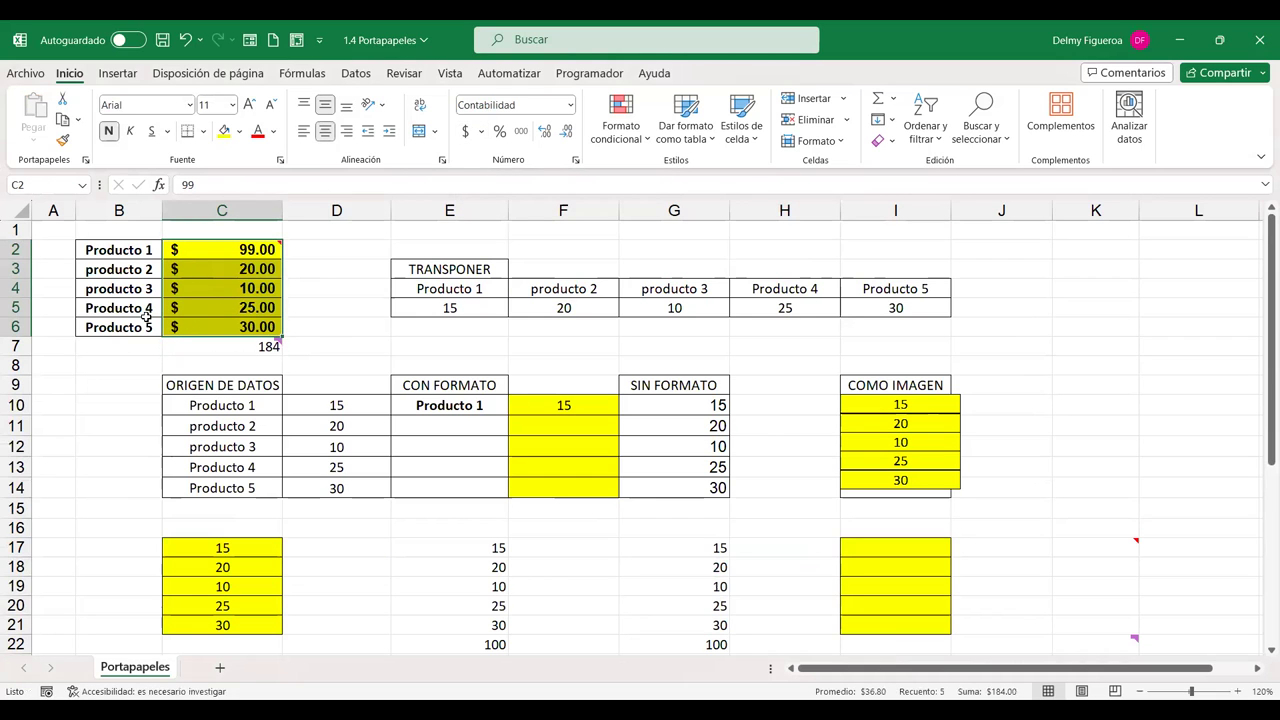
key(ctrl+c)
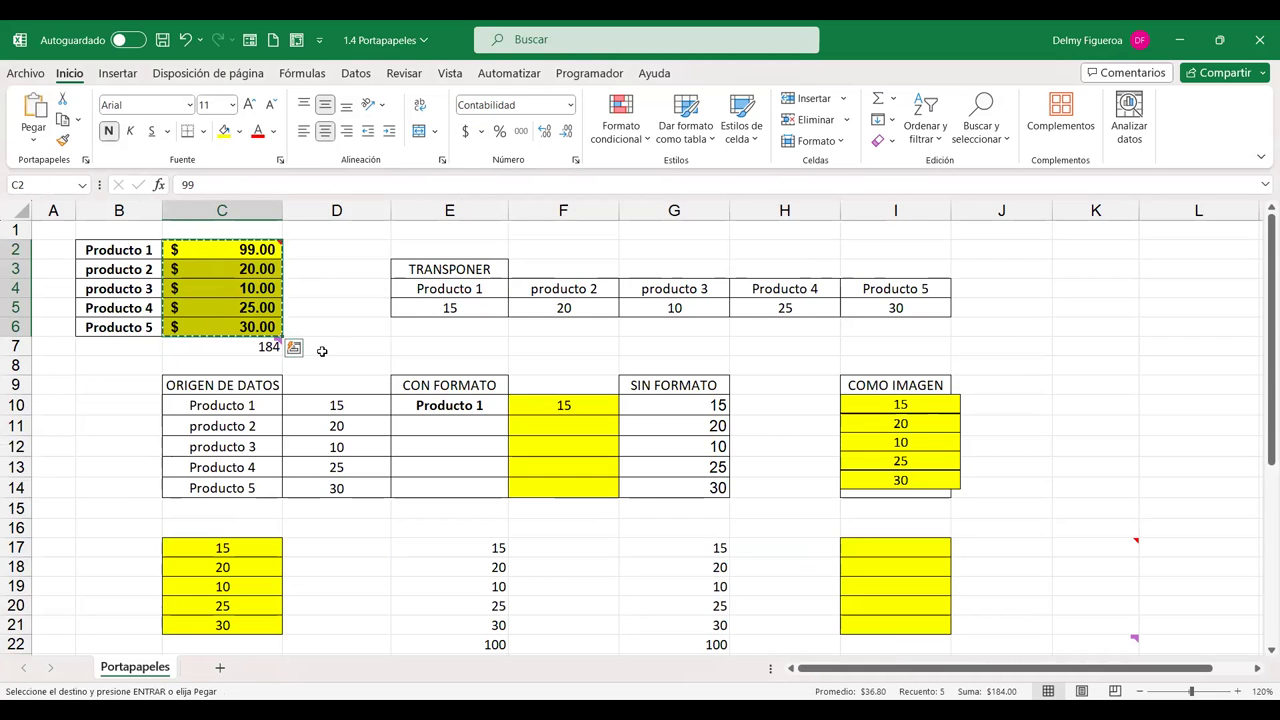
Paste the accounting-formatted values into I33:I37 with Formatos de números y valores
scroll(640, 360, down, 5)
click(907, 560)
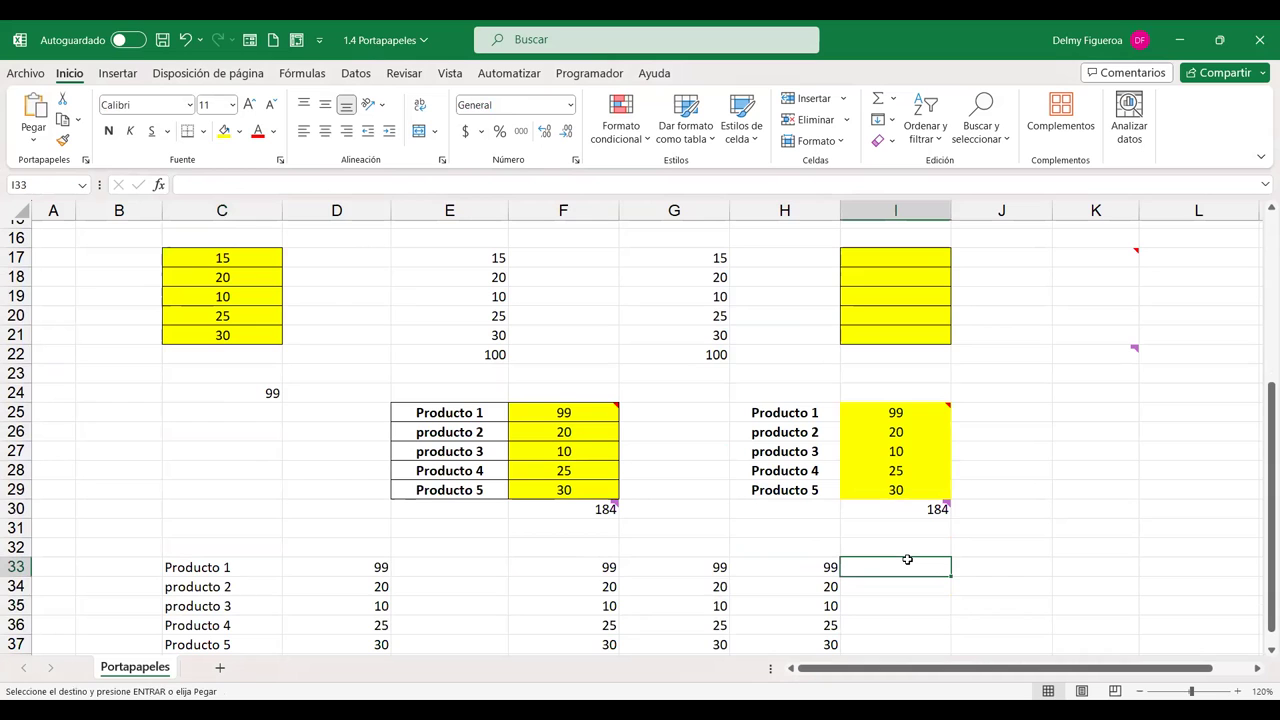
key(ctrl+alt+v)
click(910, 472)
click(925, 609)
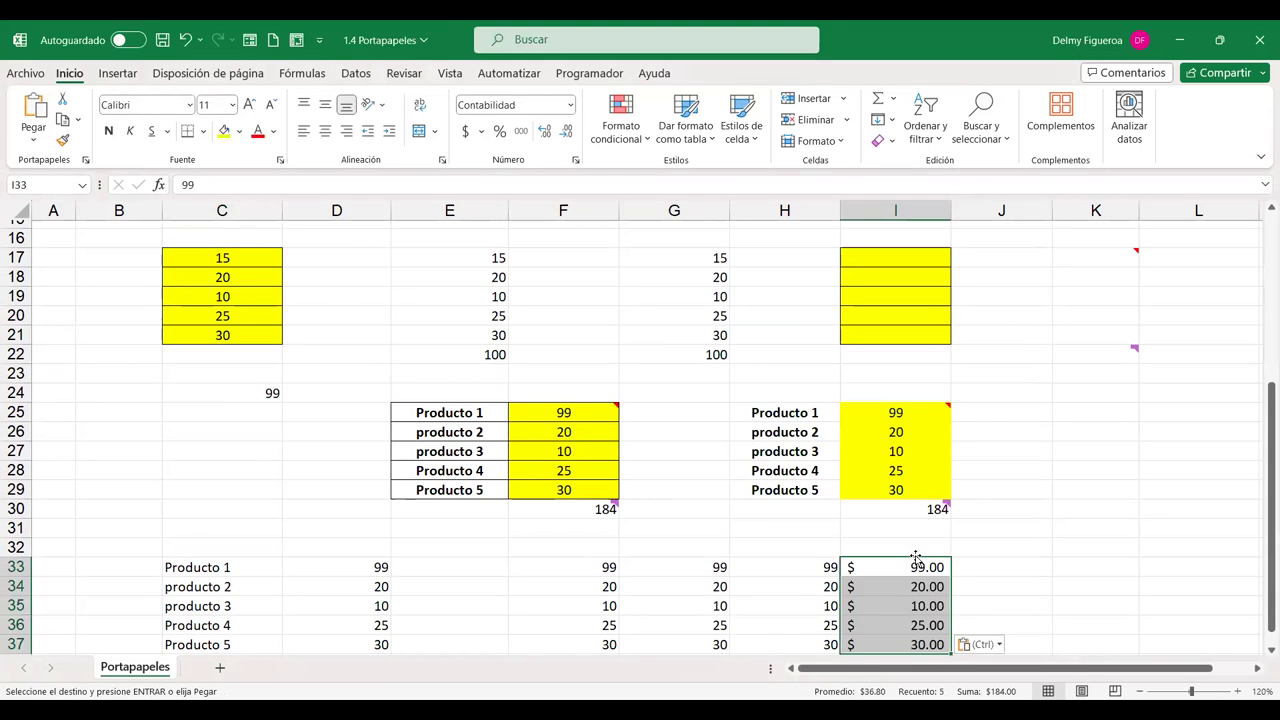
scroll(915, 557, down, 1)
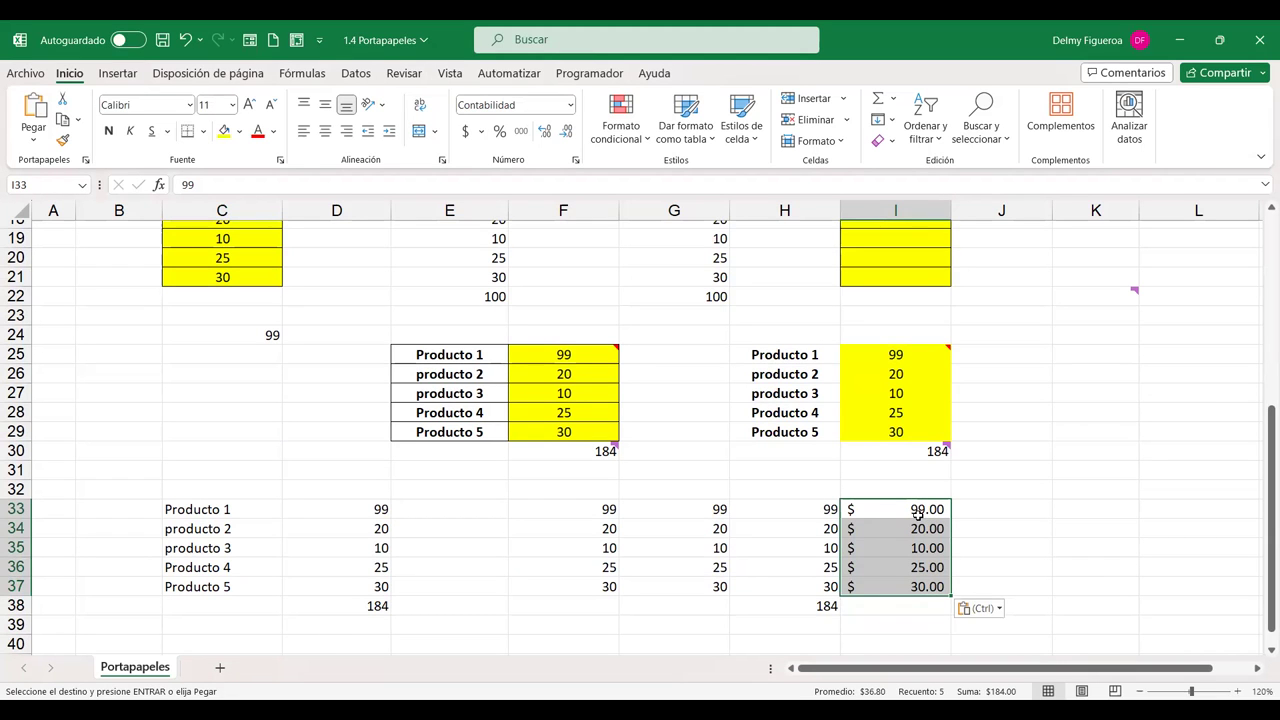
scroll(523, 515, up, 2)
scroll(480, 511, up, 2)
scroll(560, 551, up, 2)
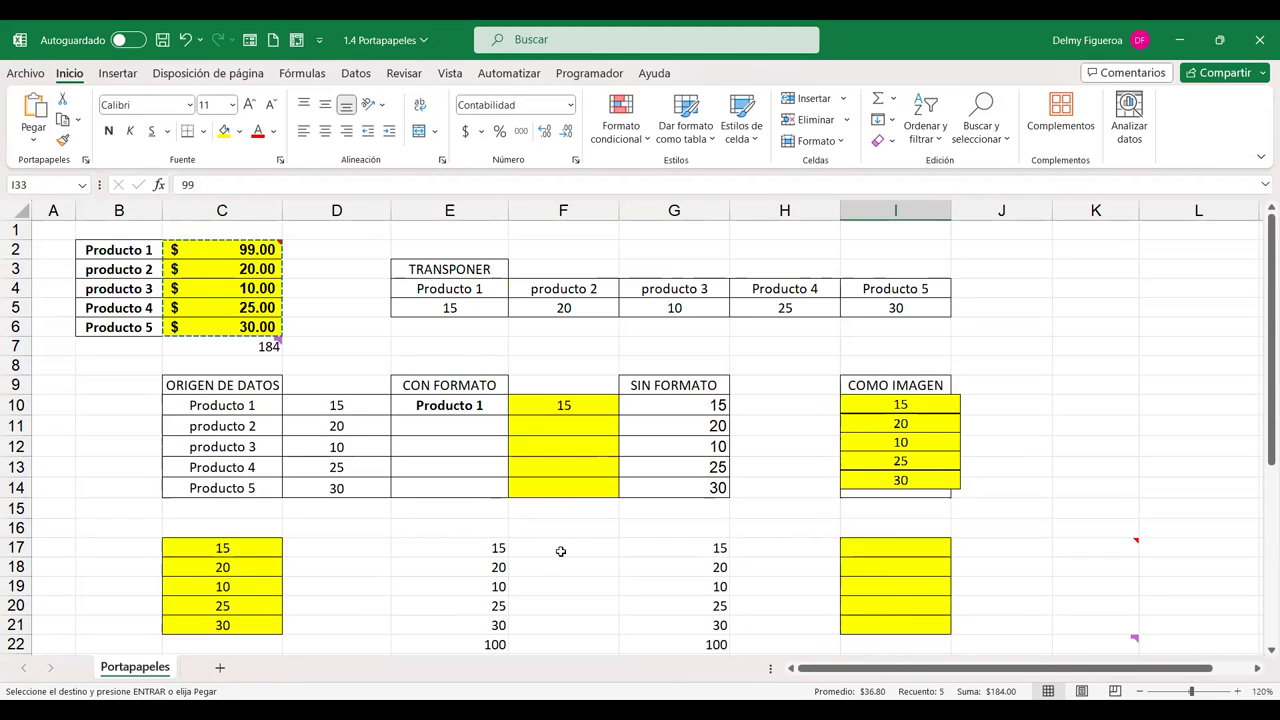
mouse_move(238, 249)
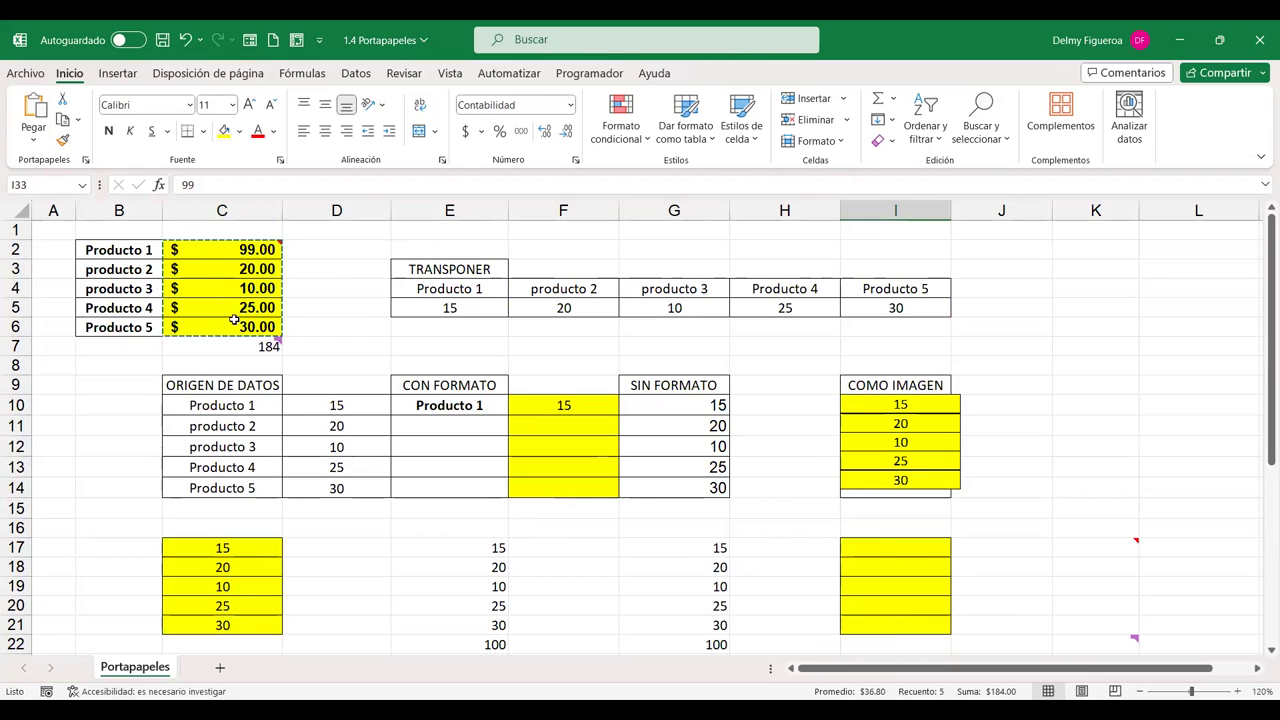
mouse_move(219, 345)
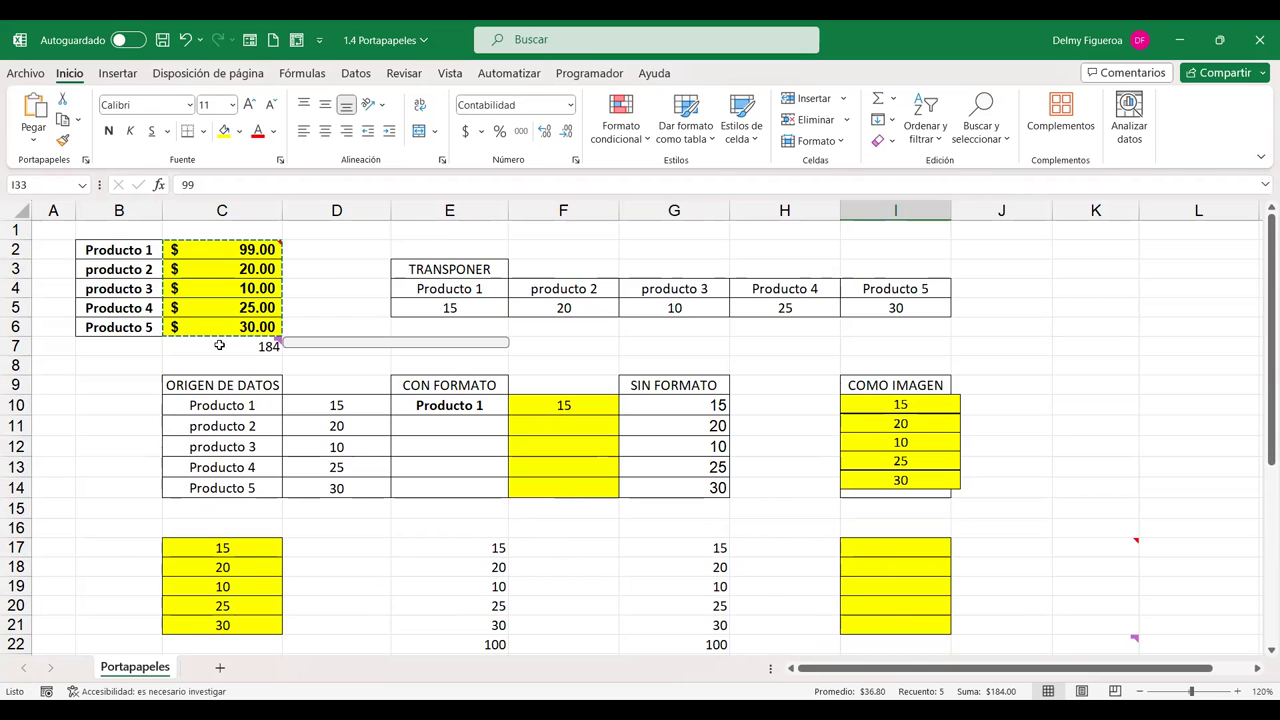
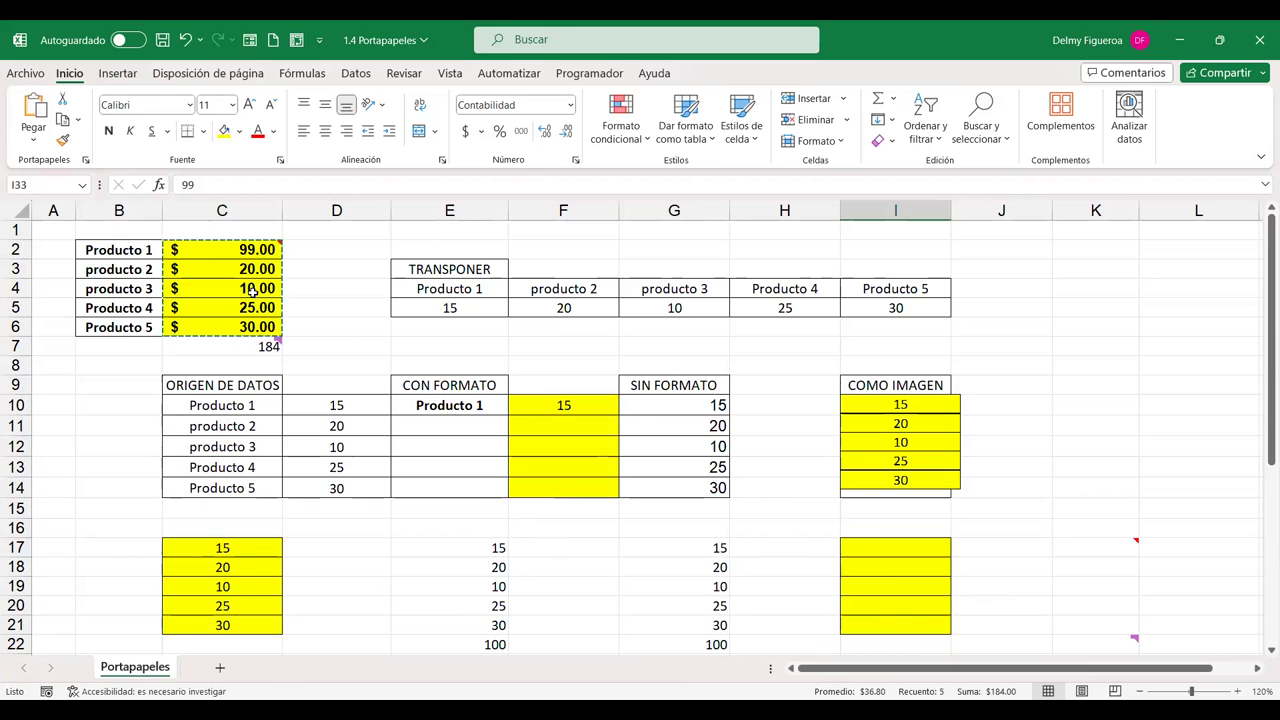
Open Paste Special on an empty cell beside the pasted block, then close it without pasting
scroll(860, 491, down, 7)
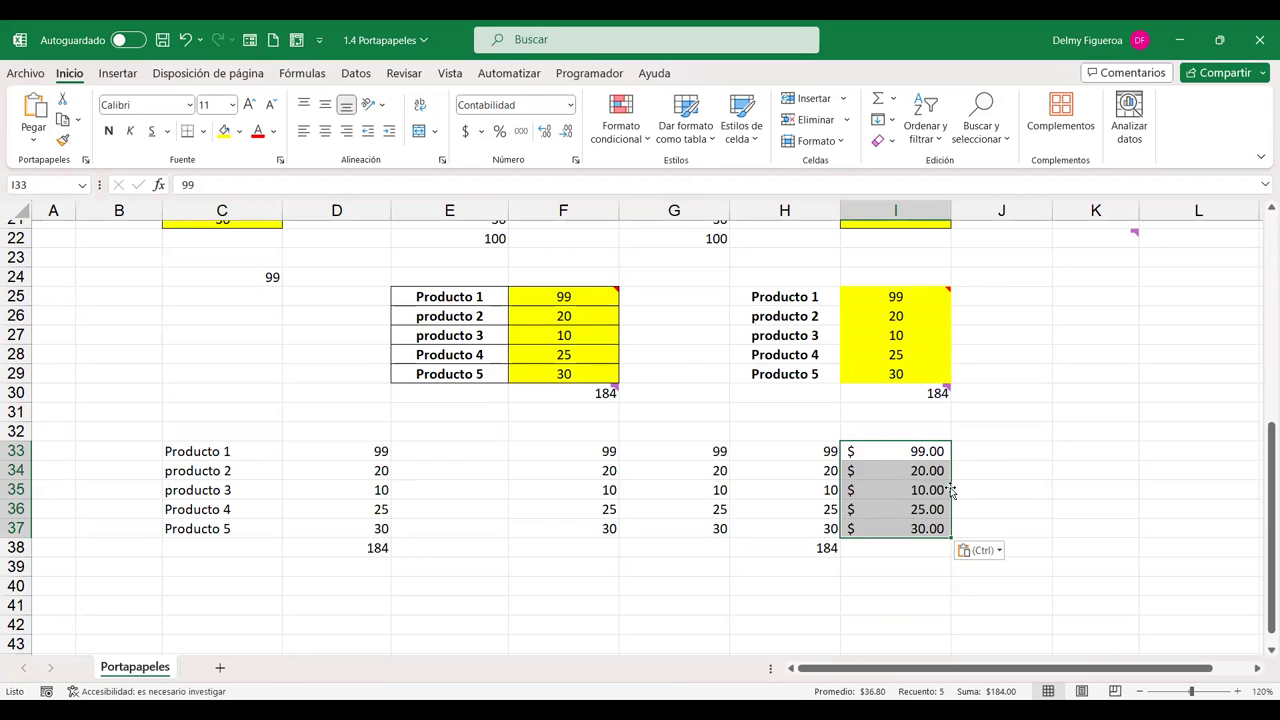
scroll(985, 449, up, 7)
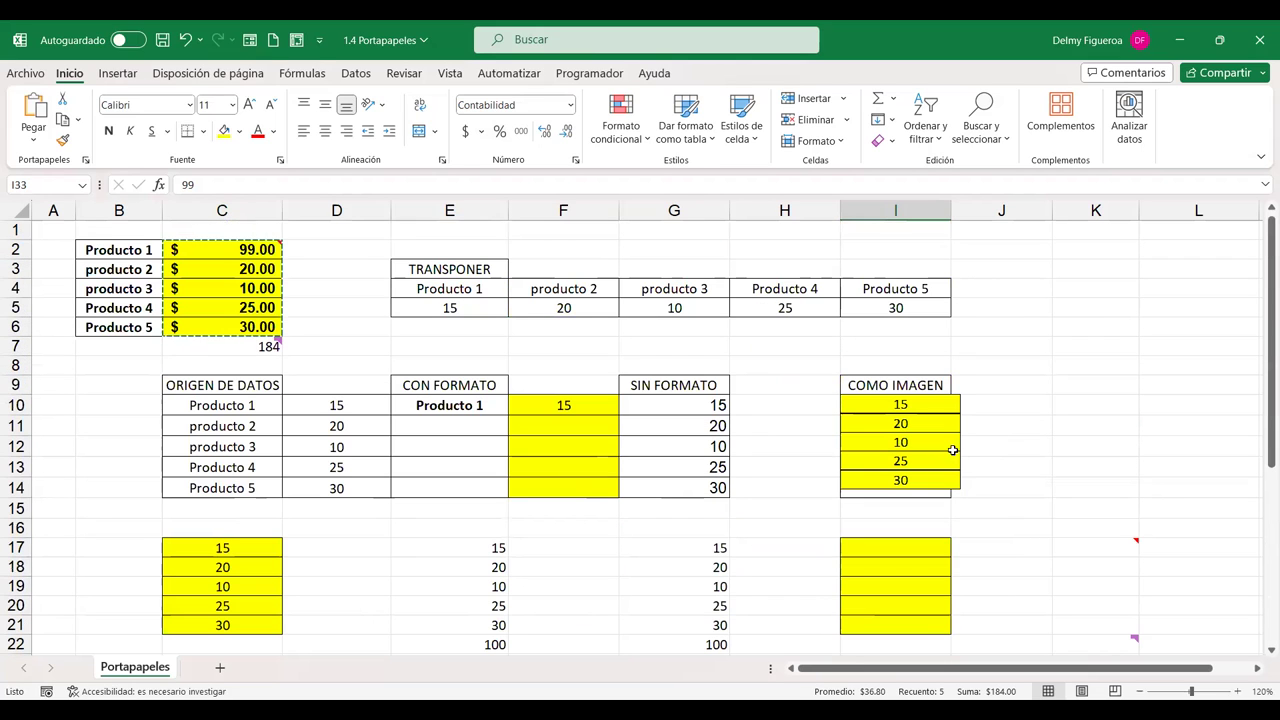
scroll(1111, 519, down, 6)
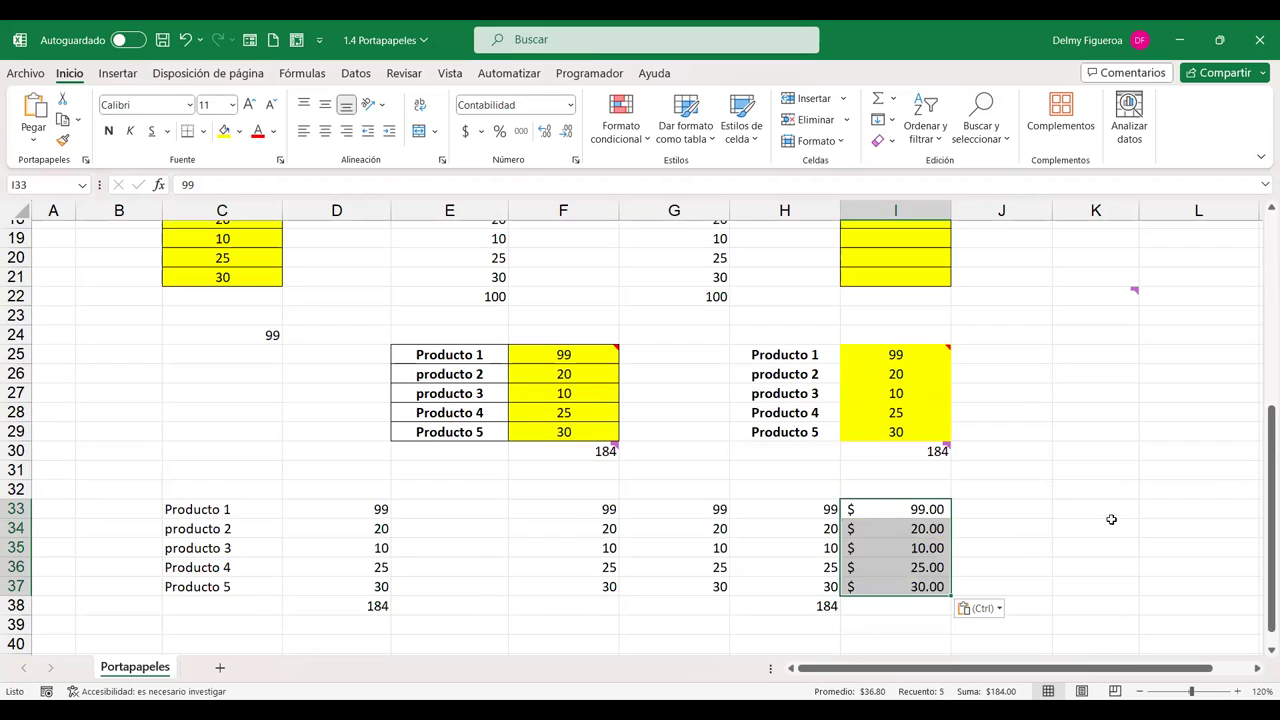
click(1076, 506)
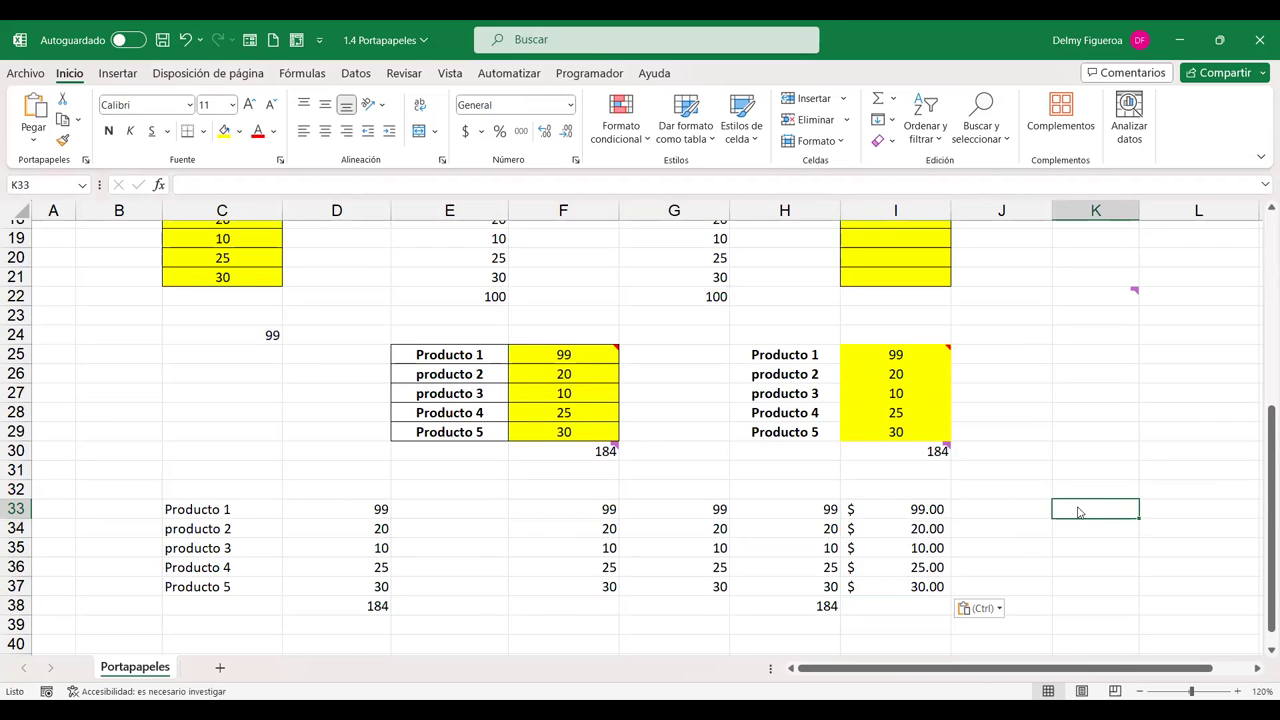
key(ctrl+alt+v)
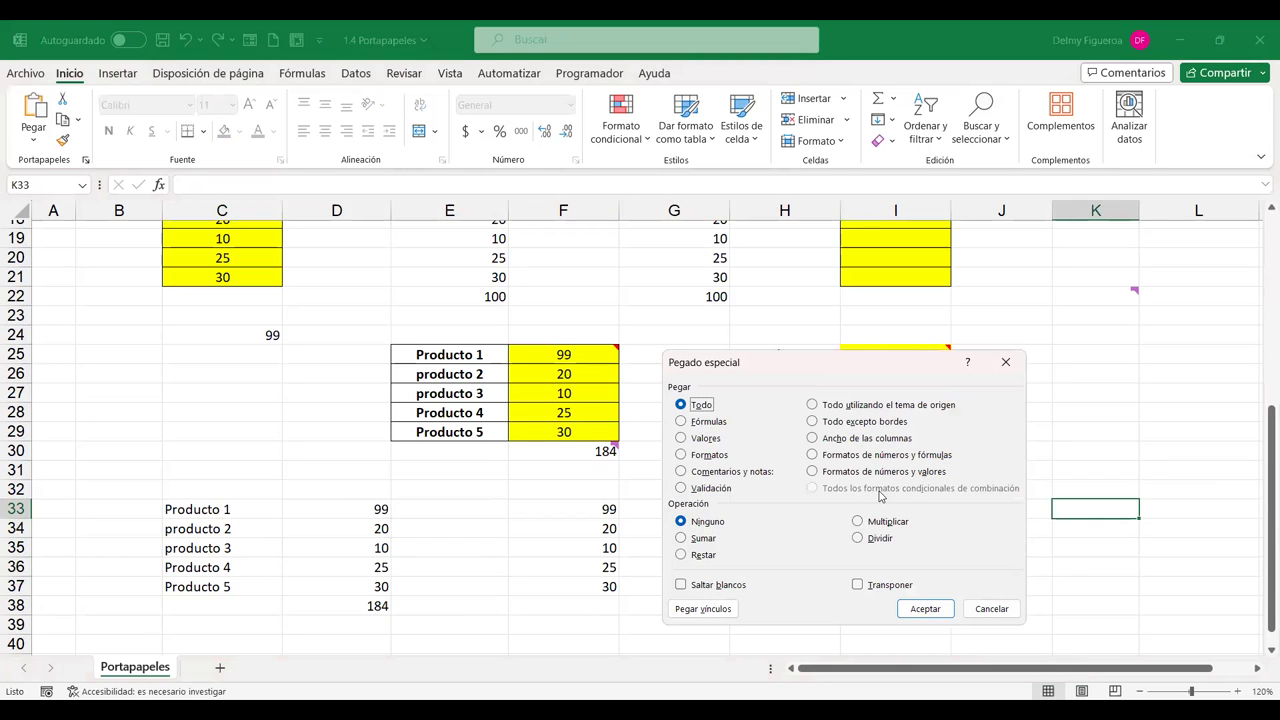
click(991, 609)
Add an 'Es menor que' 50 rule to the column C prices, keeping light red fill
scroll(506, 393, up, 1)
scroll(506, 393, up, 5)
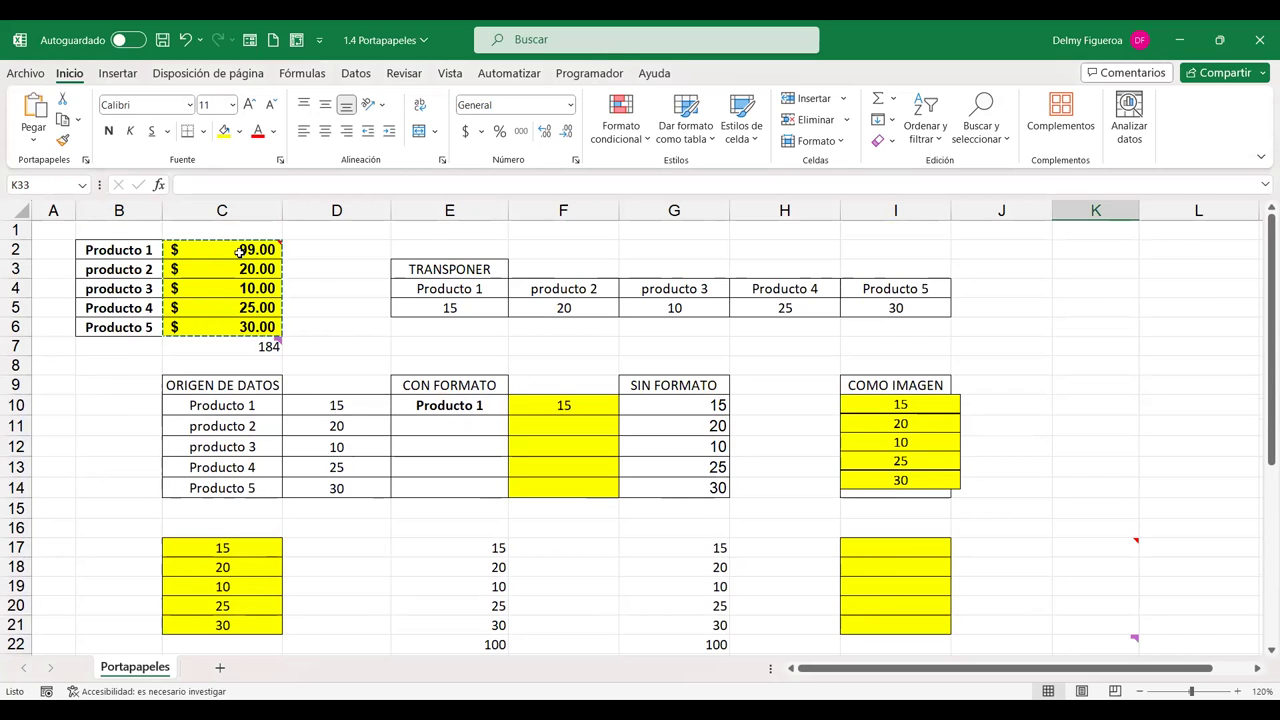
mouse_move(241, 249)
mouse_down()
mouse_move(234, 340)
mouse_move(236, 325)
mouse_up()
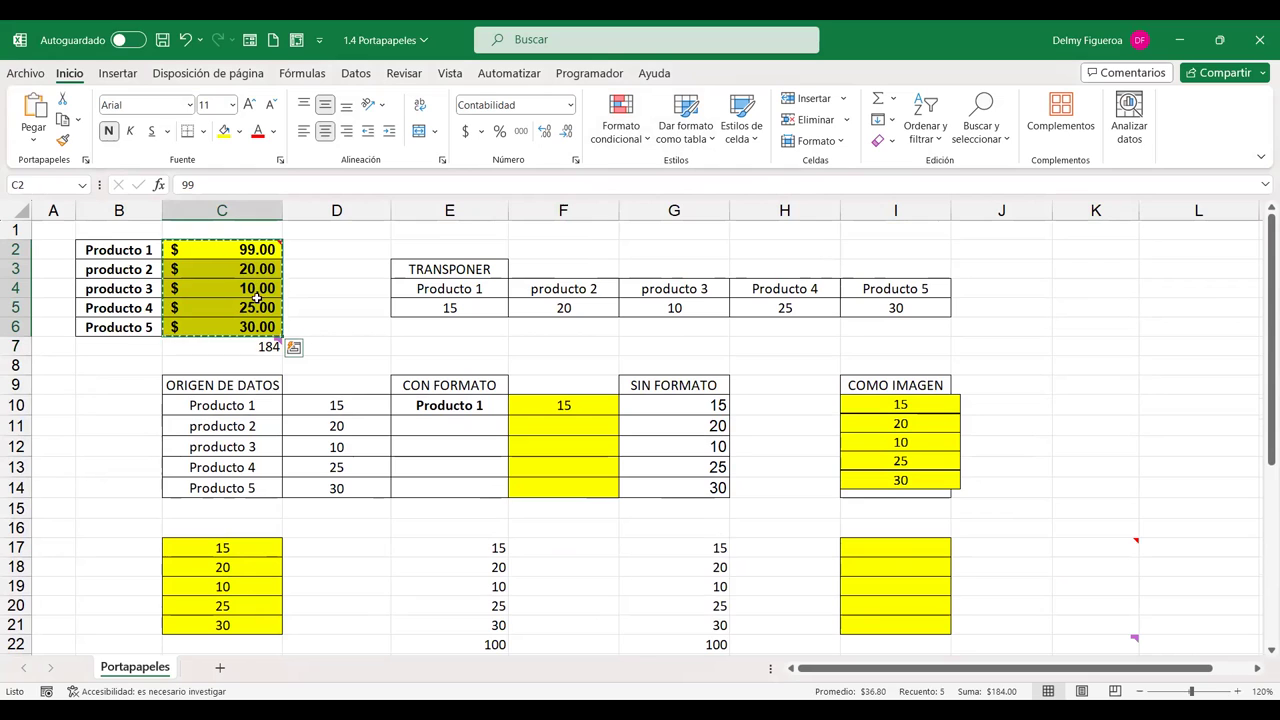
click(634, 140)
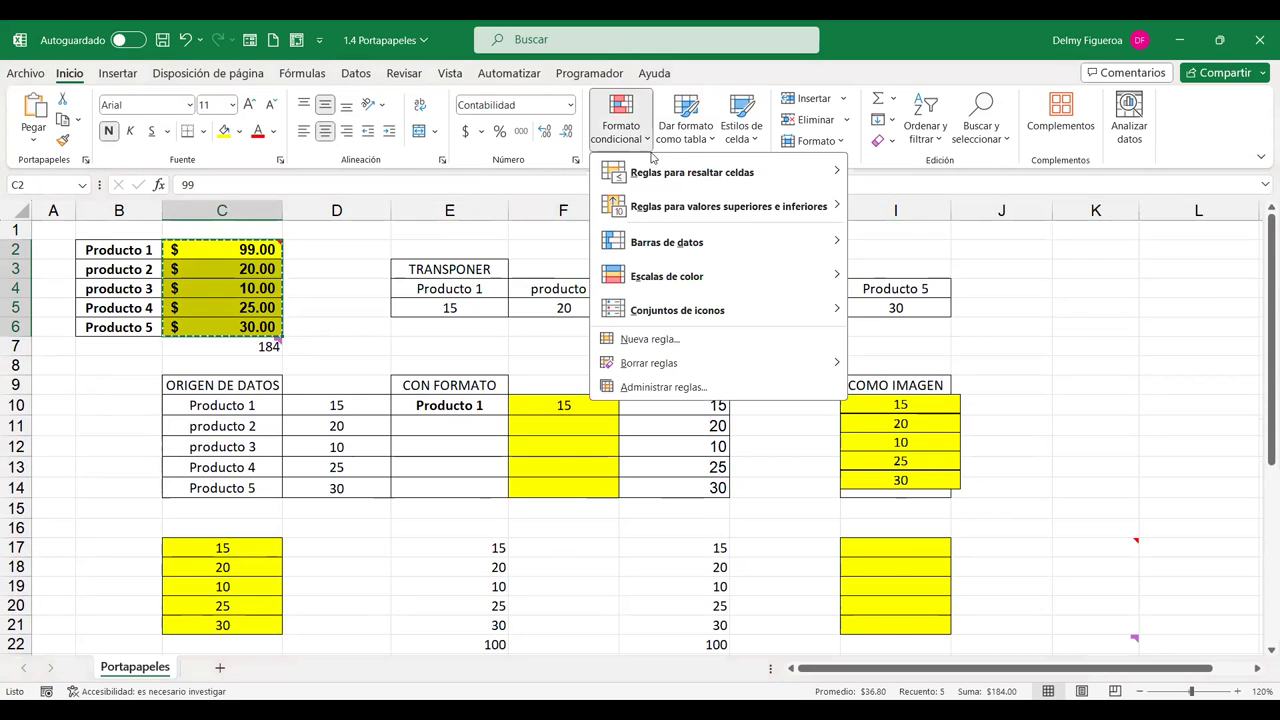
mouse_move(752, 175)
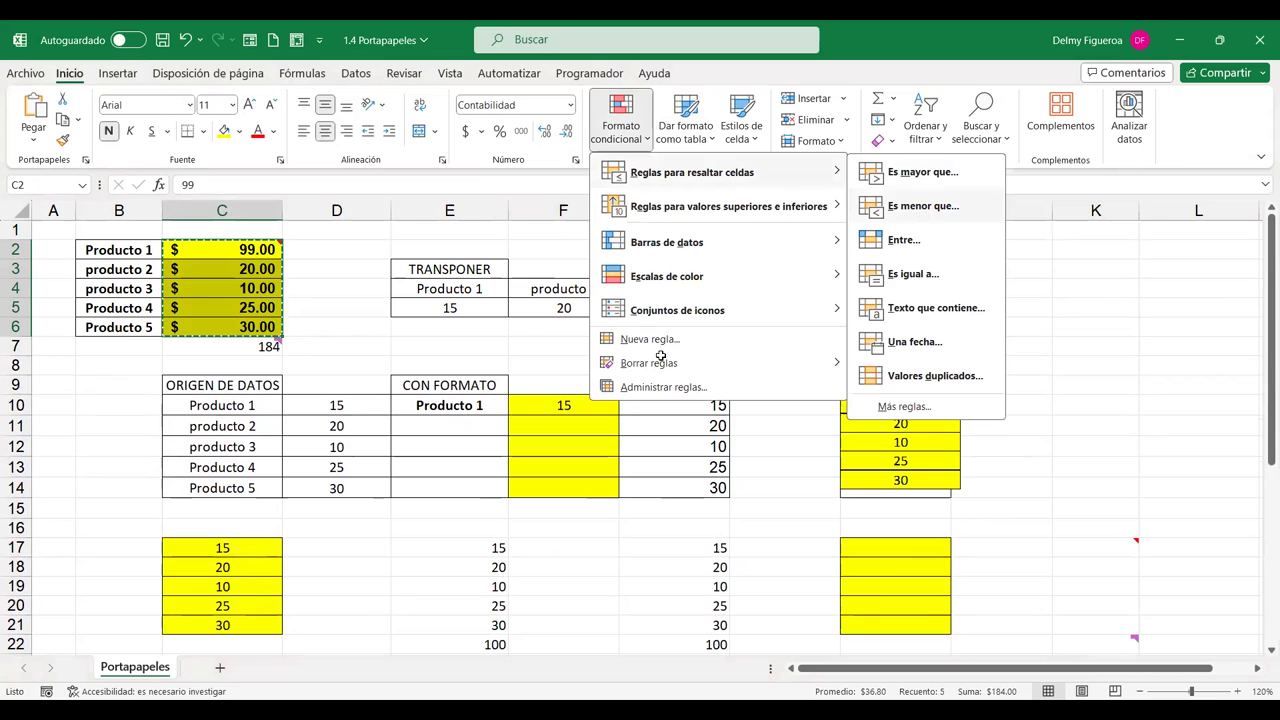
key(Return)
text(50)
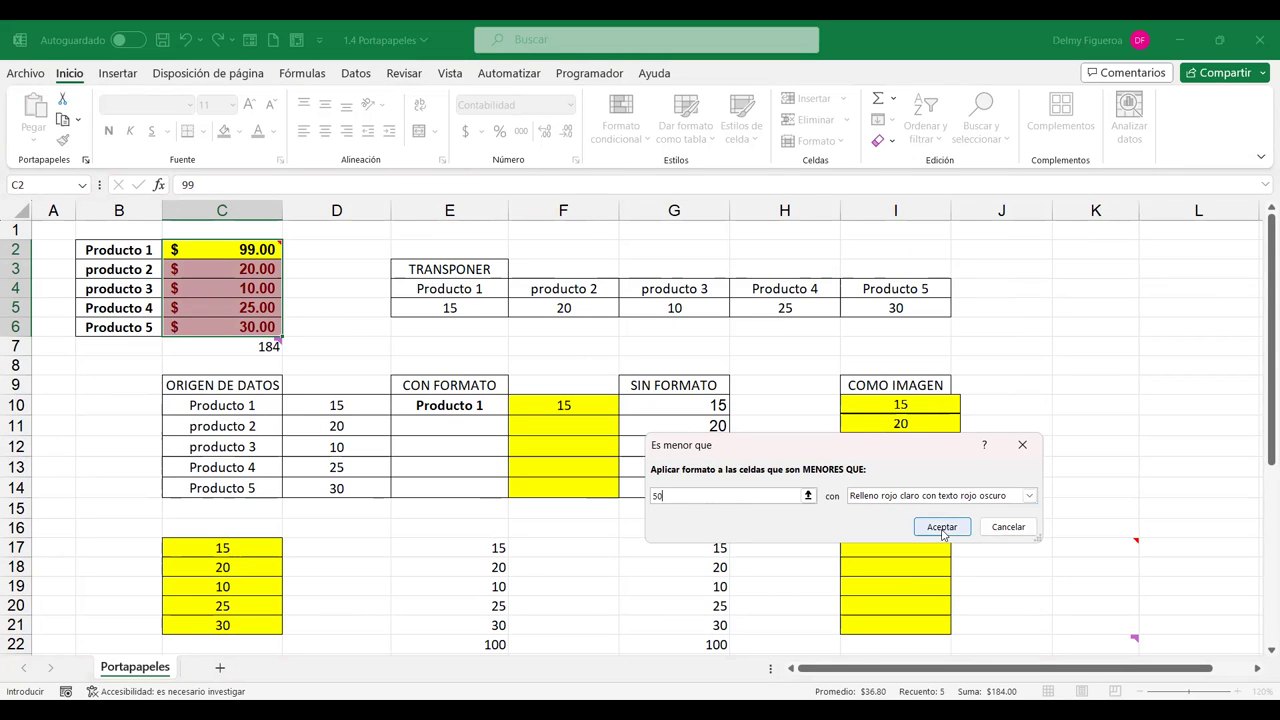
click(942, 528)
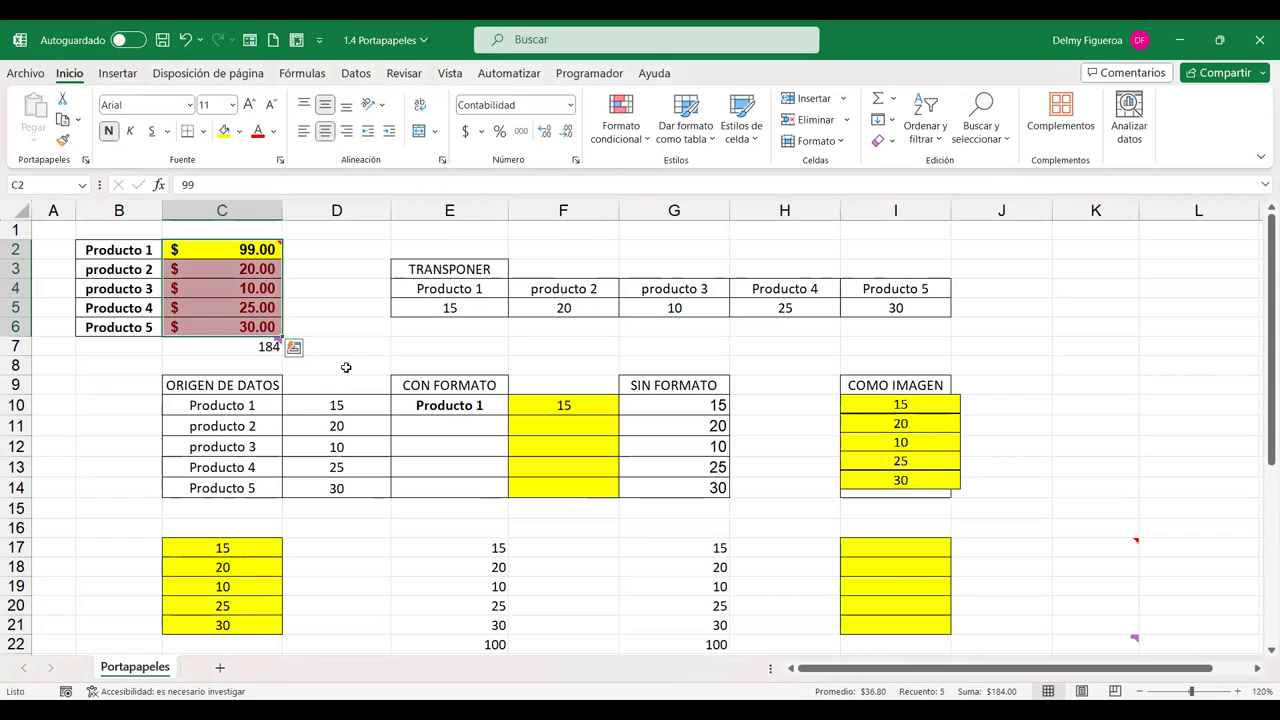
Copy C2:C6 and paste it into J33 with 'Todos los formatos condicionales de combinación'
key(ctrl+c)
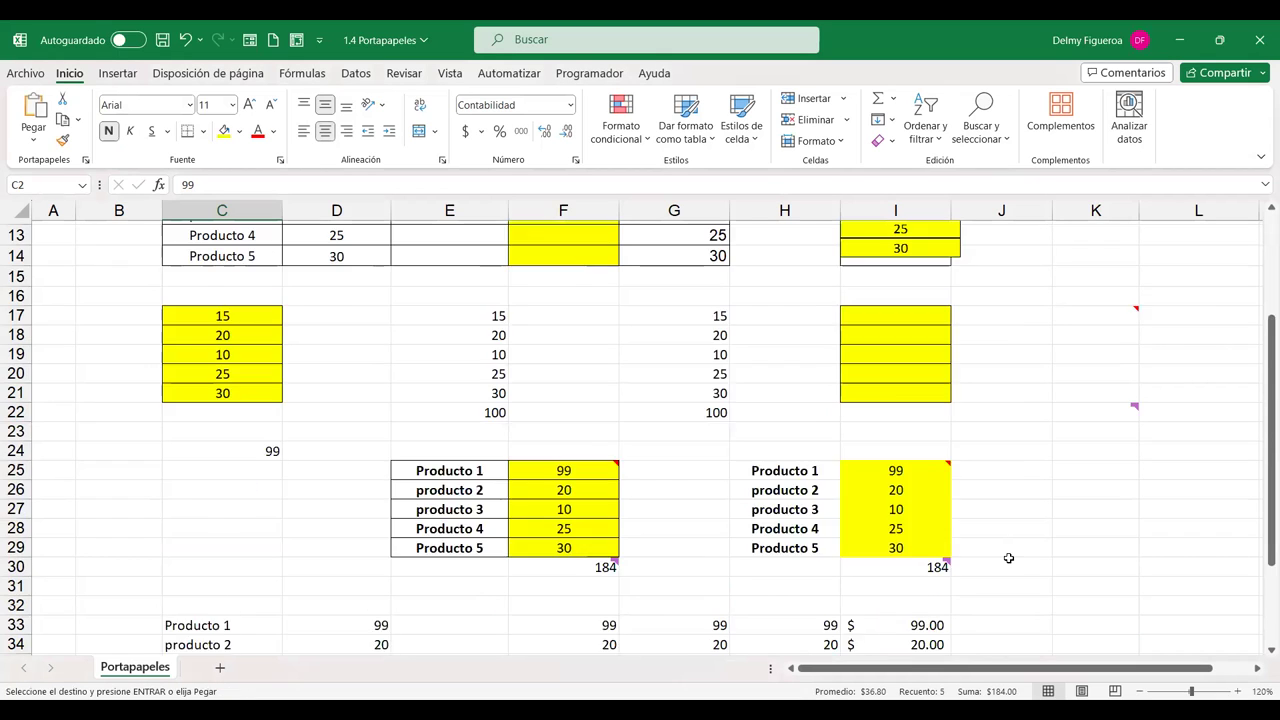
scroll(1008, 558, down, 4)
scroll(1006, 526, down, 2)
click(1010, 505)
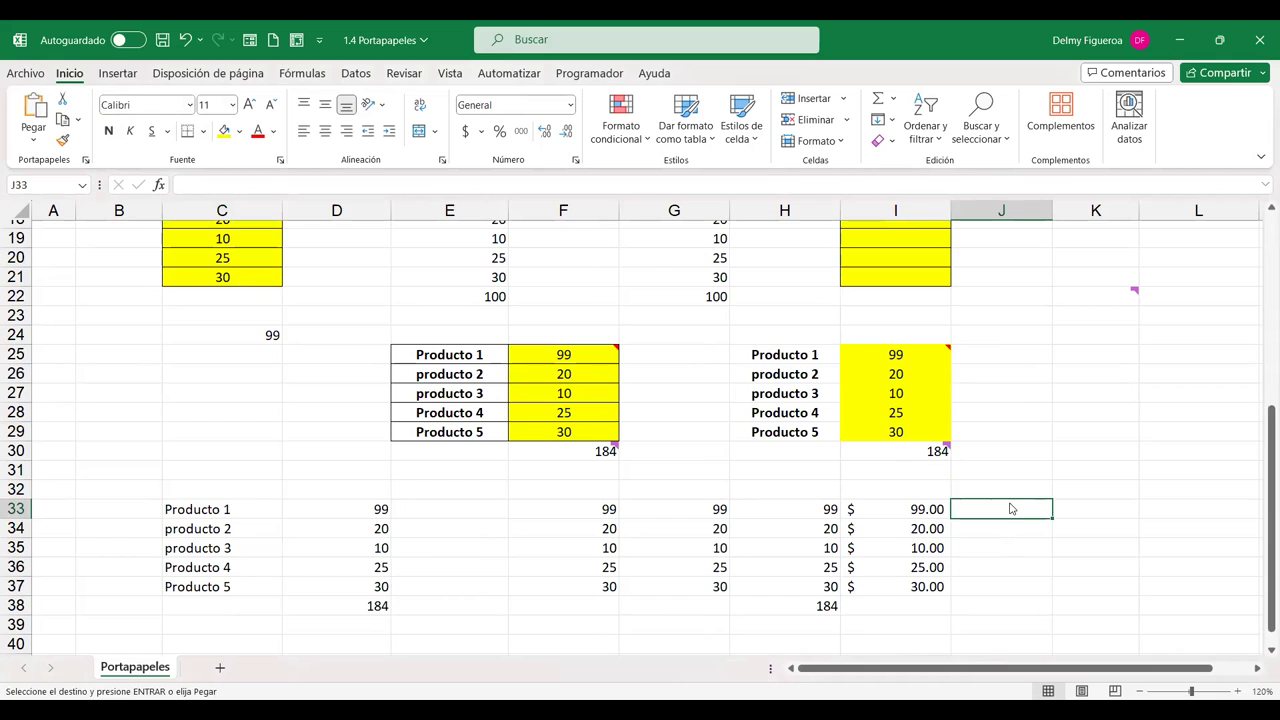
key(ctrl+alt+v)
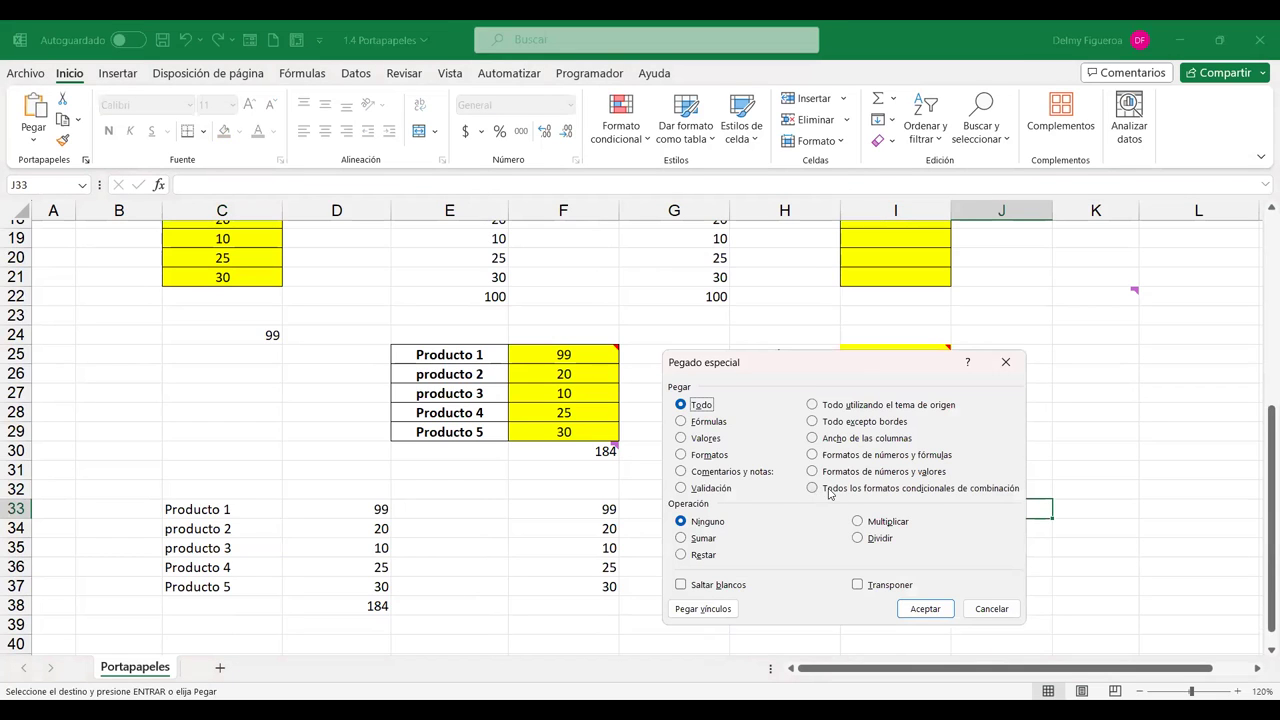
click(841, 489)
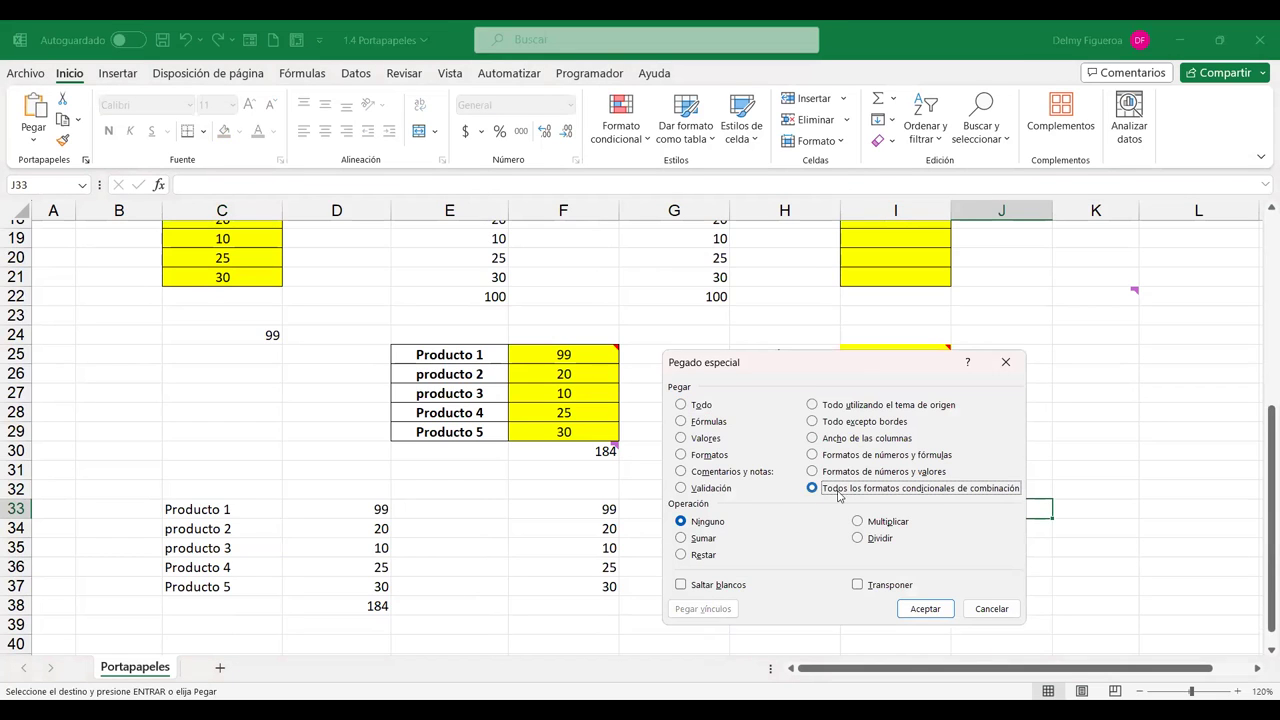
click(925, 609)
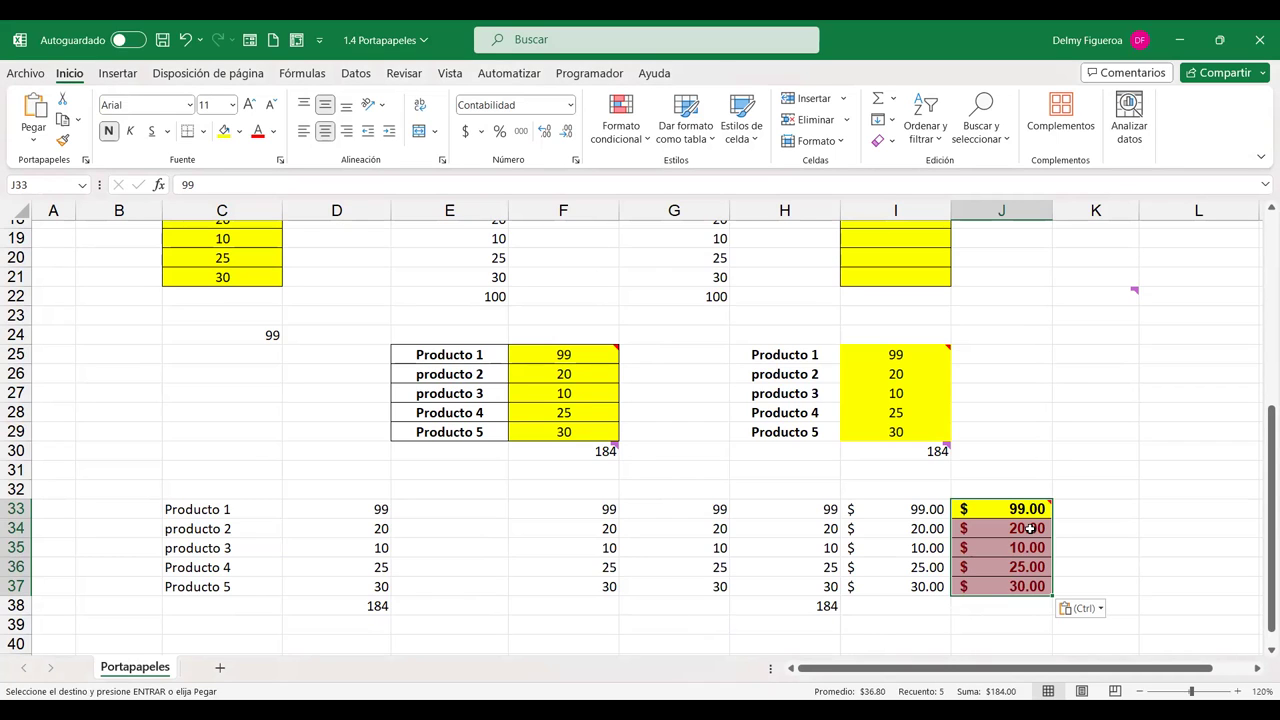
click(1030, 528)
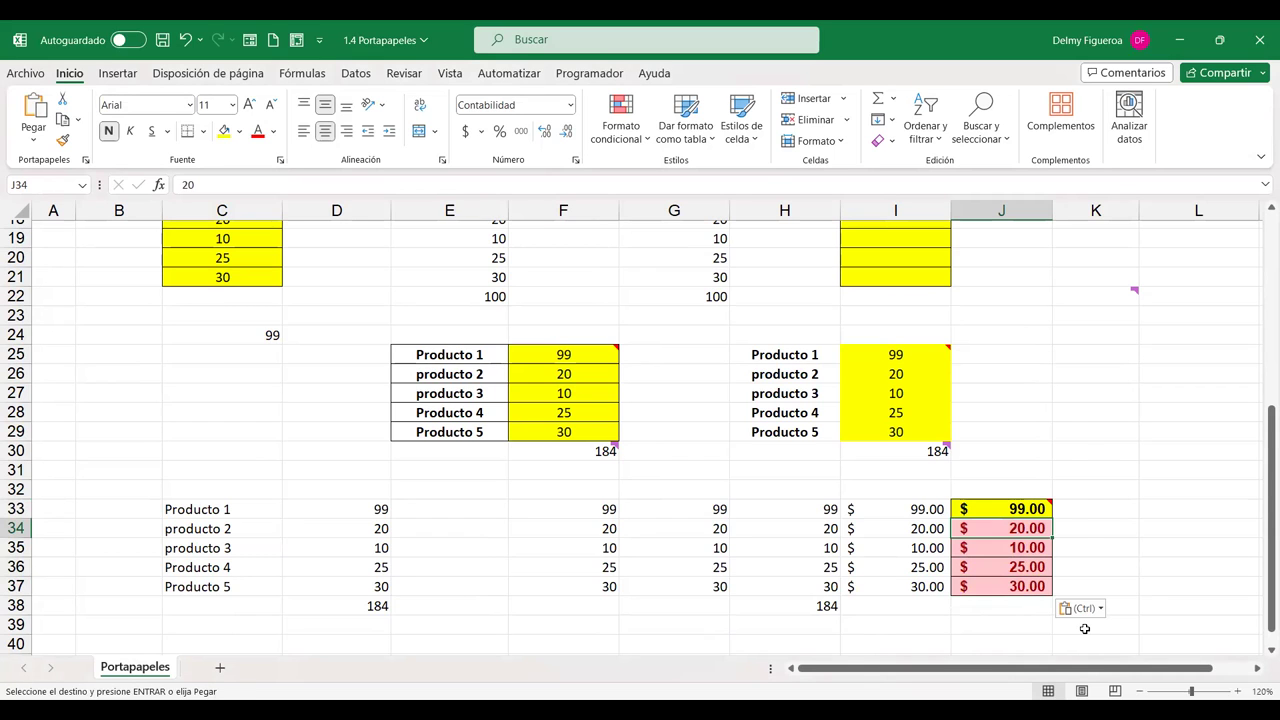
Try 100 in J34, cancel the validation error, then enter 80 instead
text(100)
key(Return)
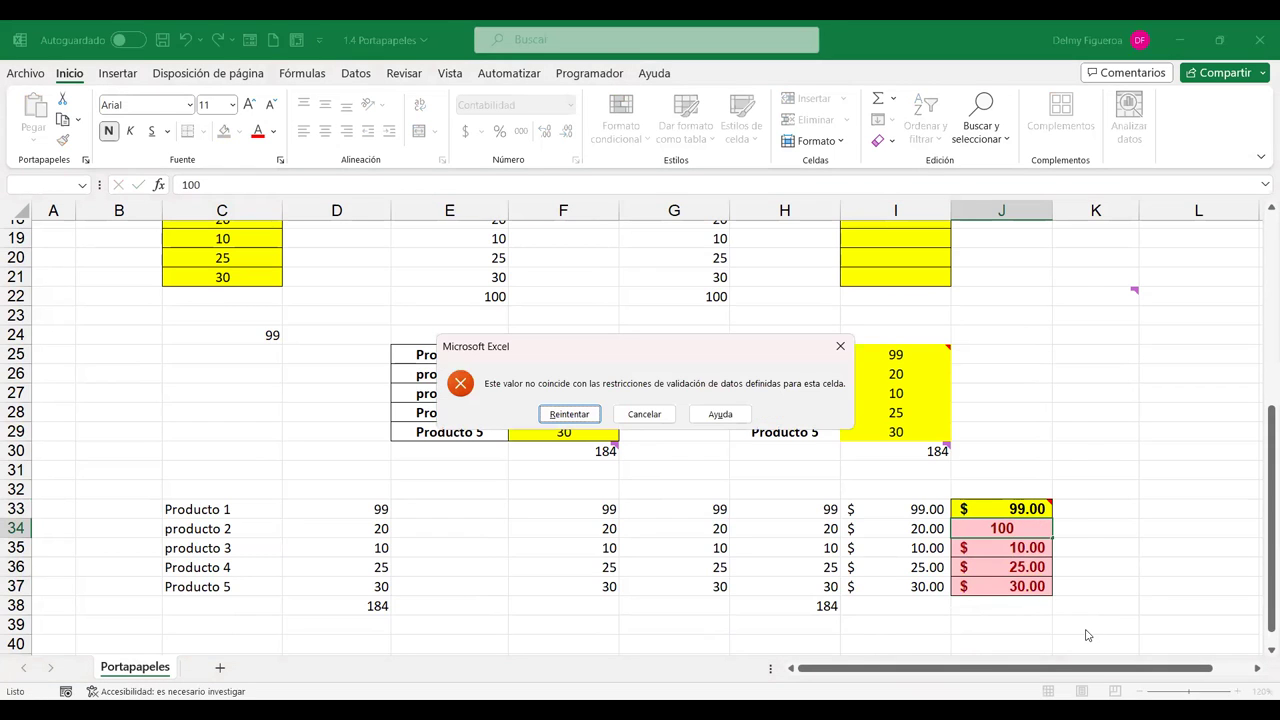
key(Escape)
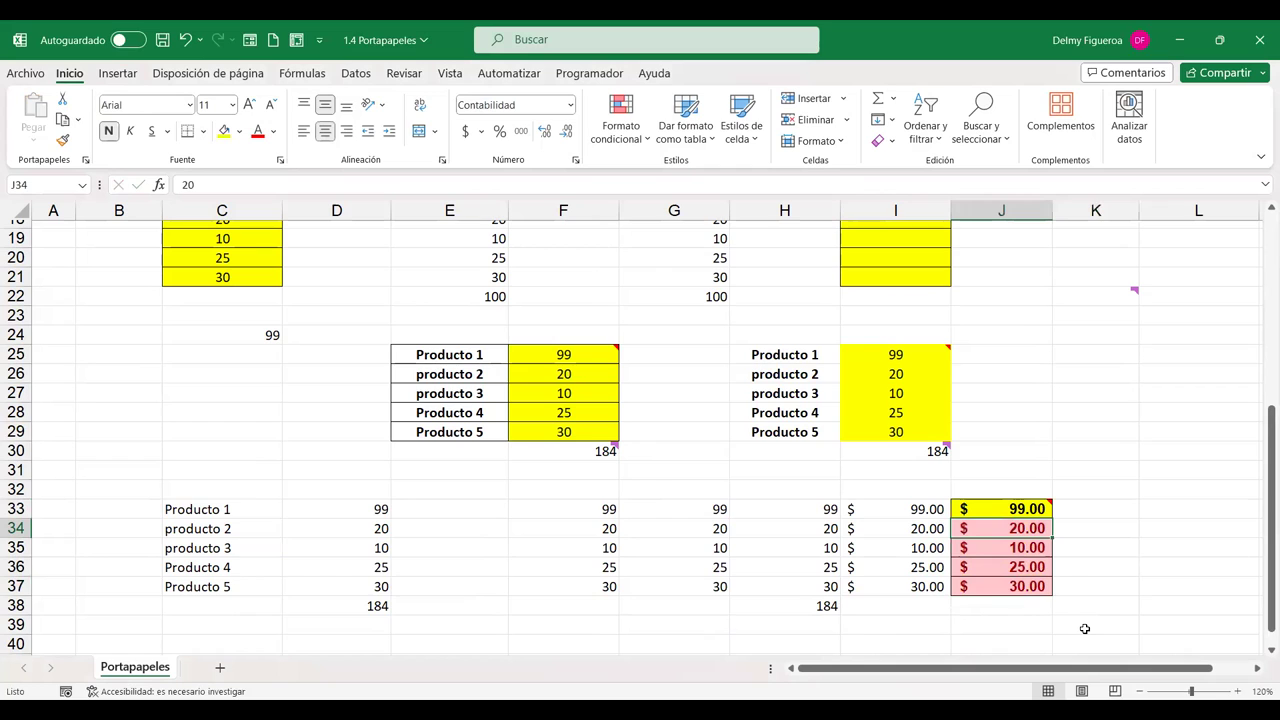
text(80)
key(Tab)
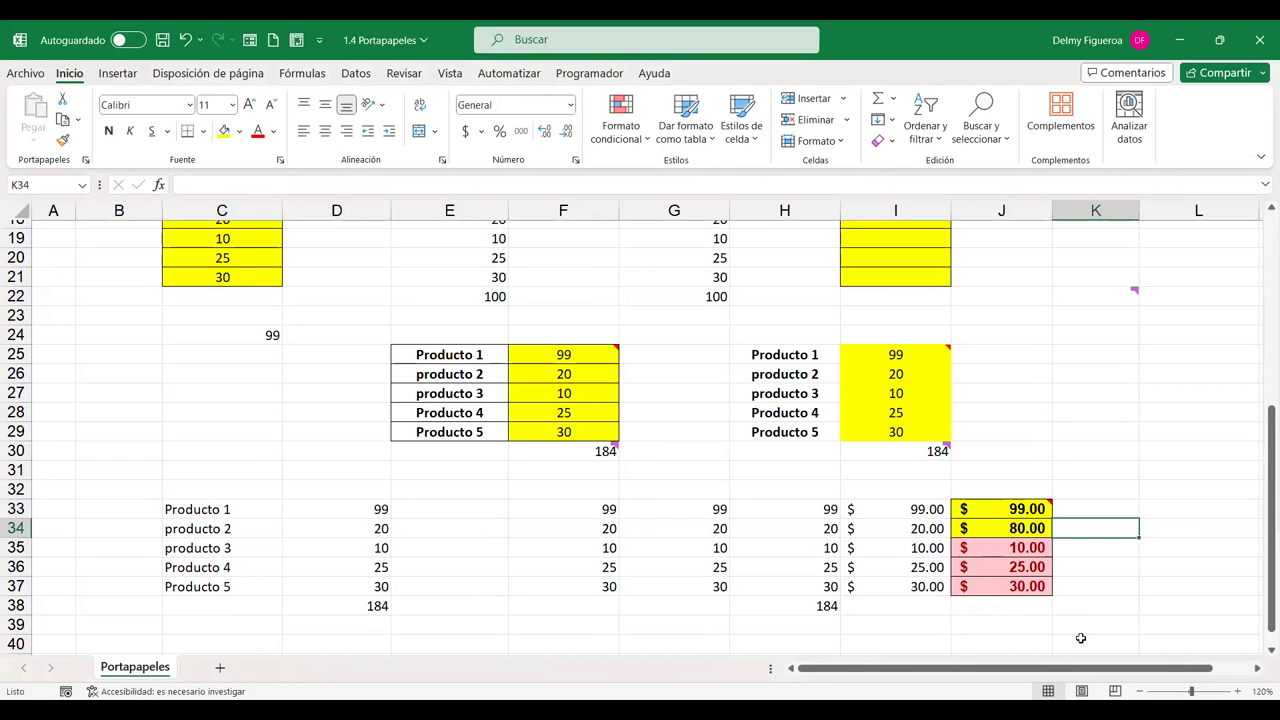
click(1030, 529)
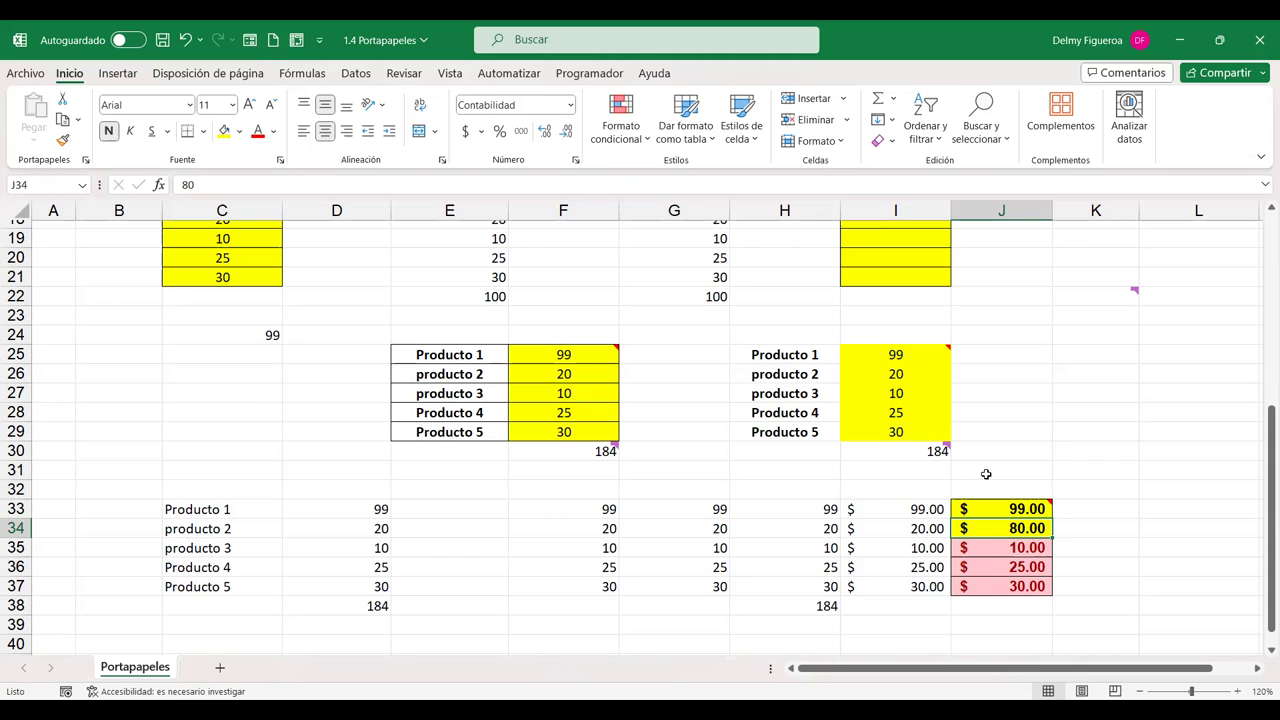
scroll(983, 468, up, 6)
Copy B2:C7 and paste it at C42 using the Sumar operation in Pegado especial
drag(128, 243, 232, 348)
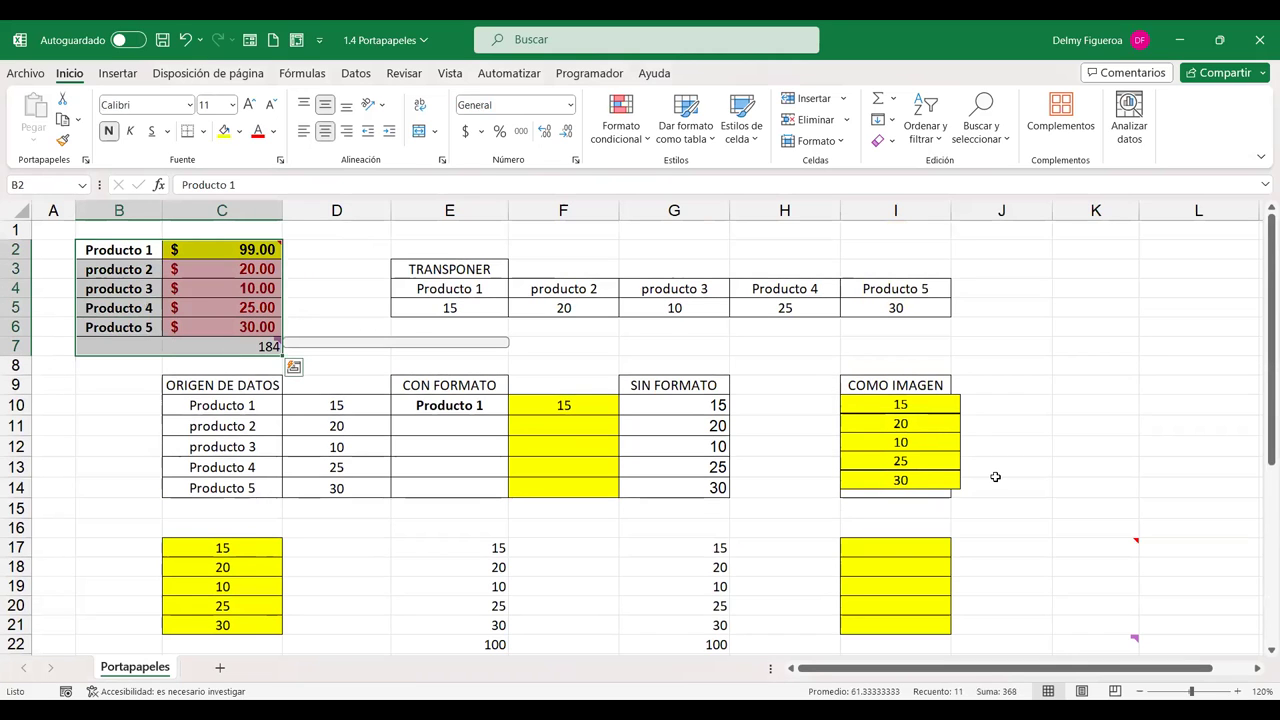
key(ctrl+c)
scroll(1060, 495, down, 6)
scroll(137, 528, down, 3)
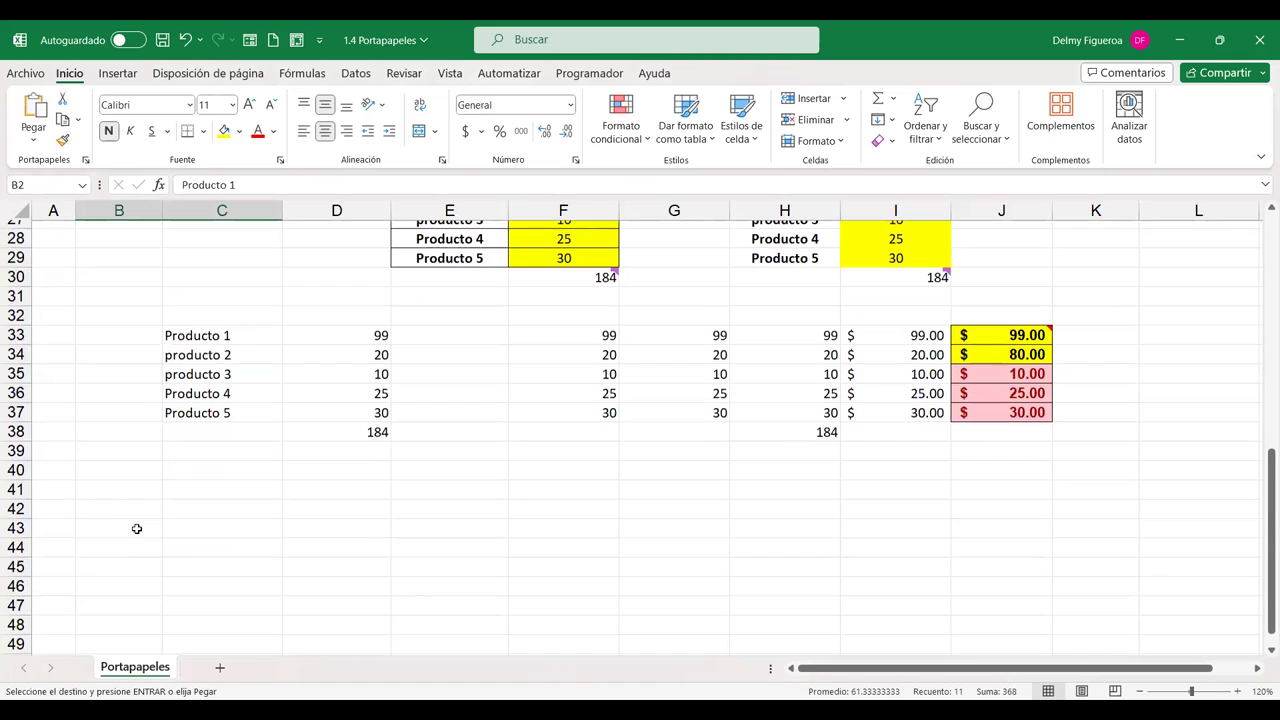
click(190, 511)
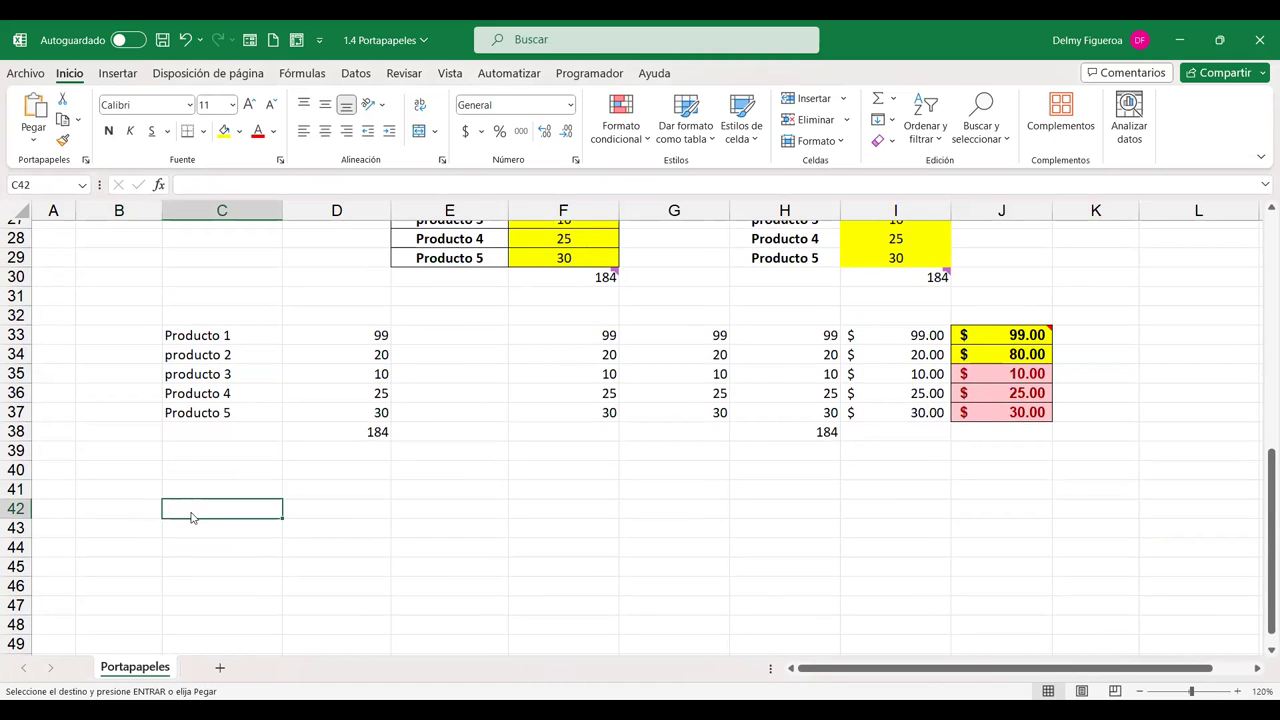
key(ctrl+alt+v)
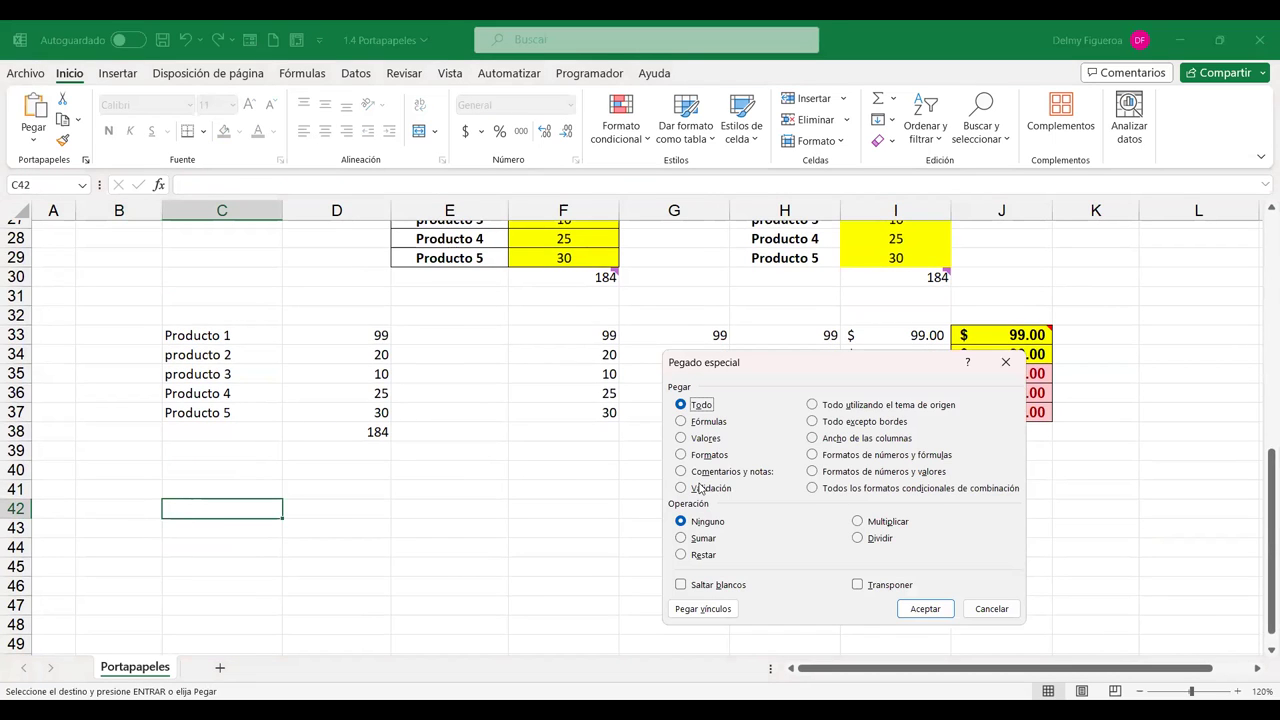
click(710, 542)
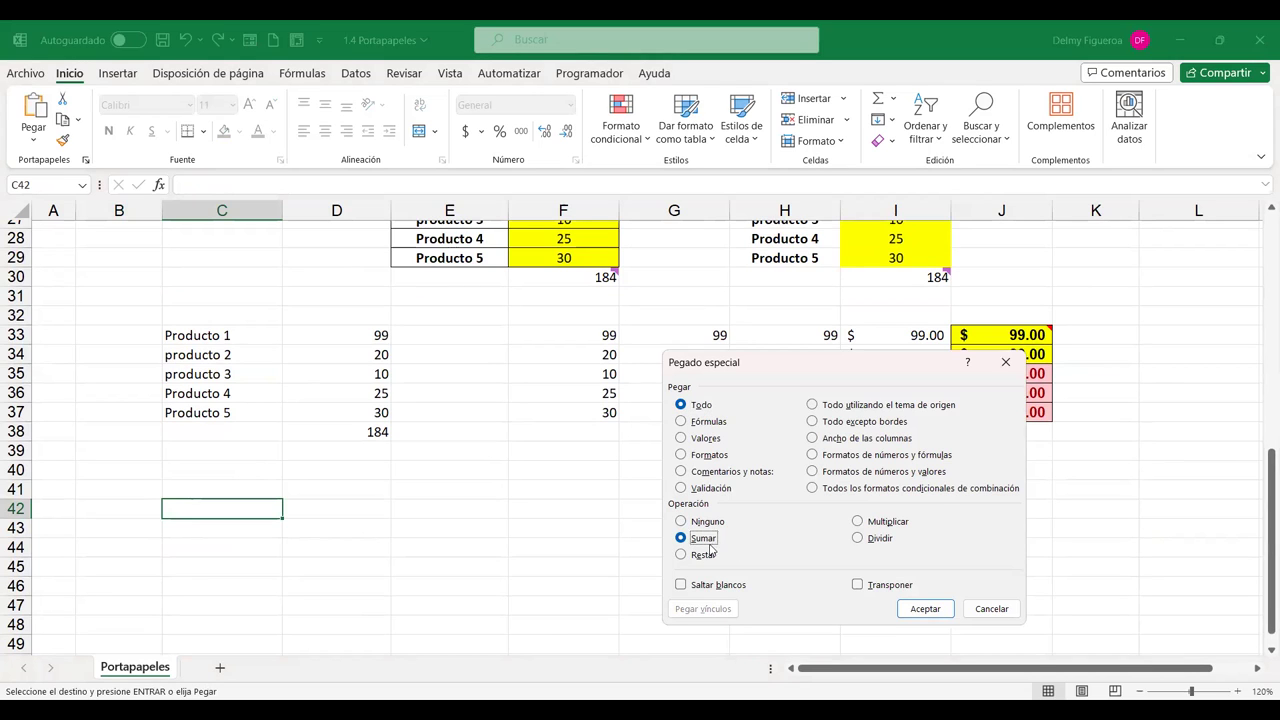
click(926, 609)
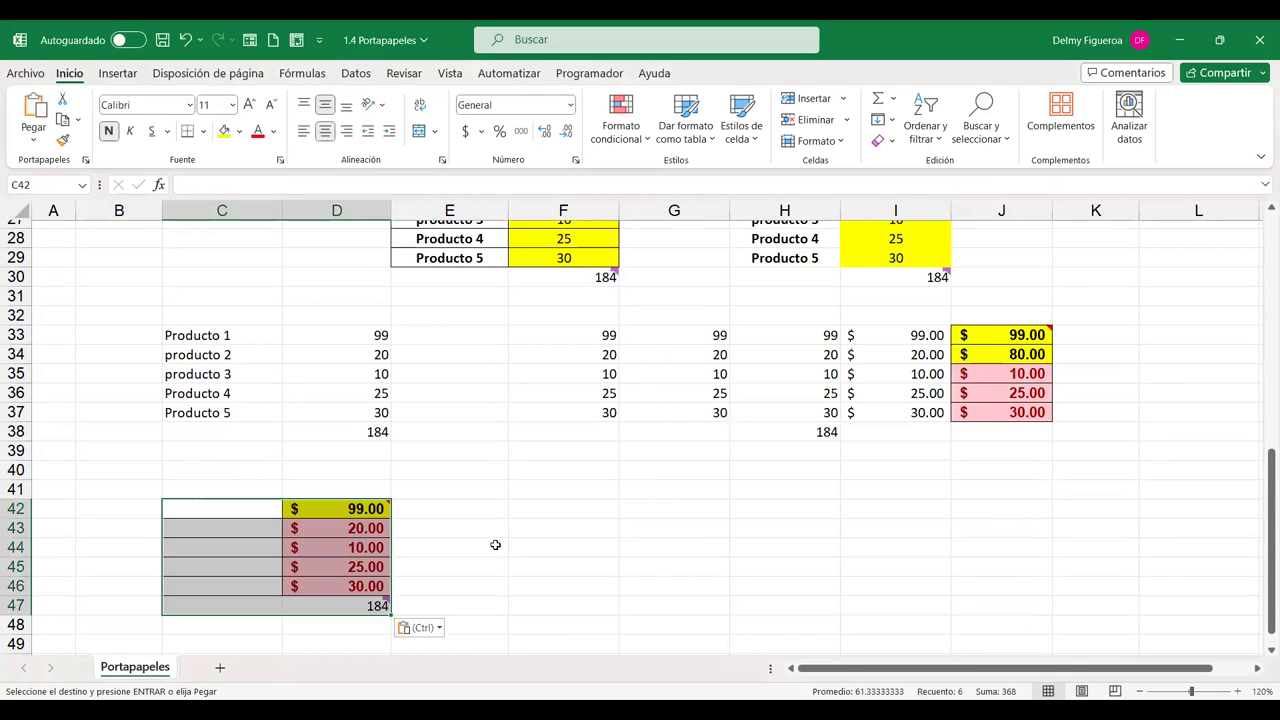
scroll(494, 542, up, 2)
scroll(494, 542, up, 3)
scroll(494, 542, up, 1)
Paste the copied price block into C42 with Ctrl+V
scroll(494, 542, up, 3)
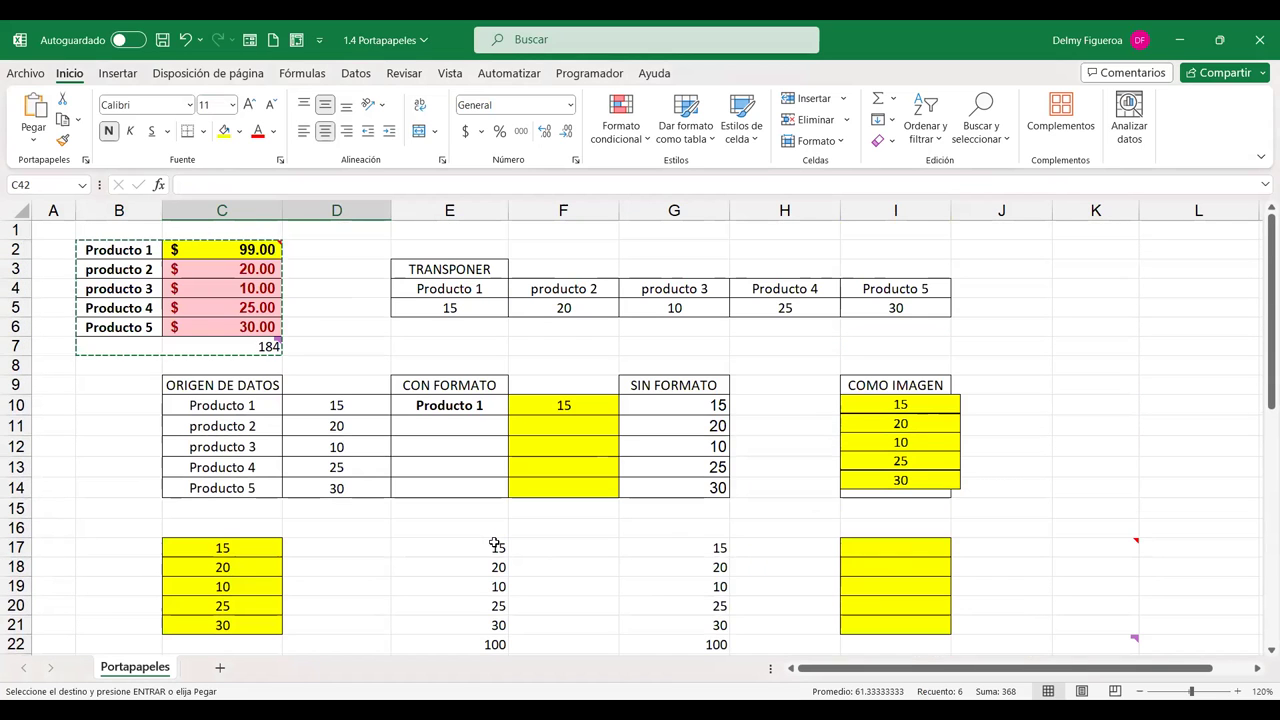
scroll(494, 542, down, 4)
scroll(494, 542, down, 3)
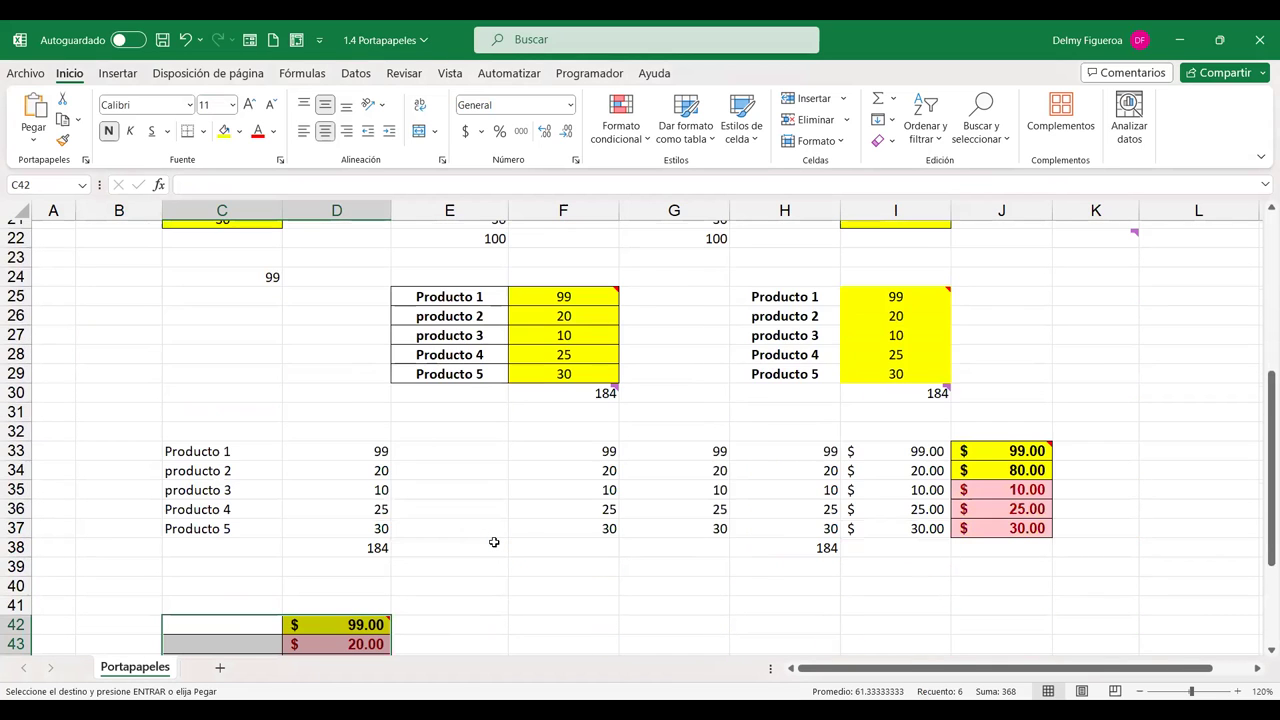
scroll(494, 542, down, 2)
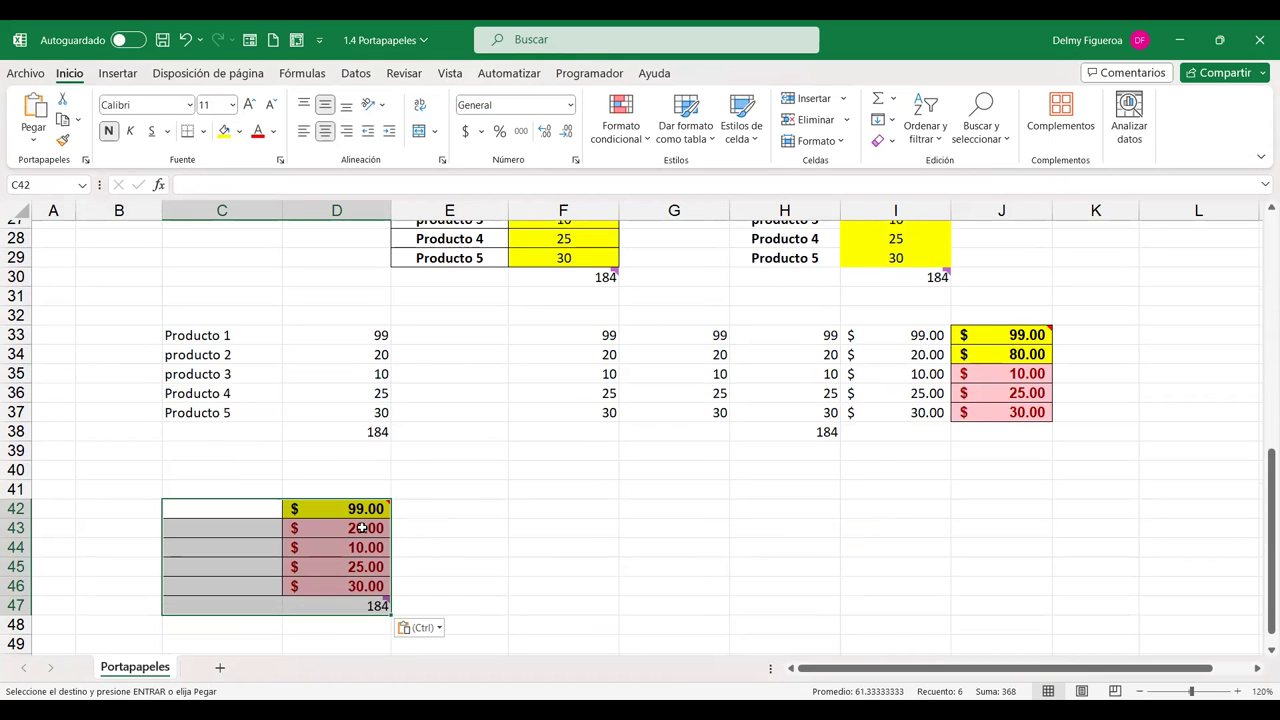
scroll(352, 515, up, 5)
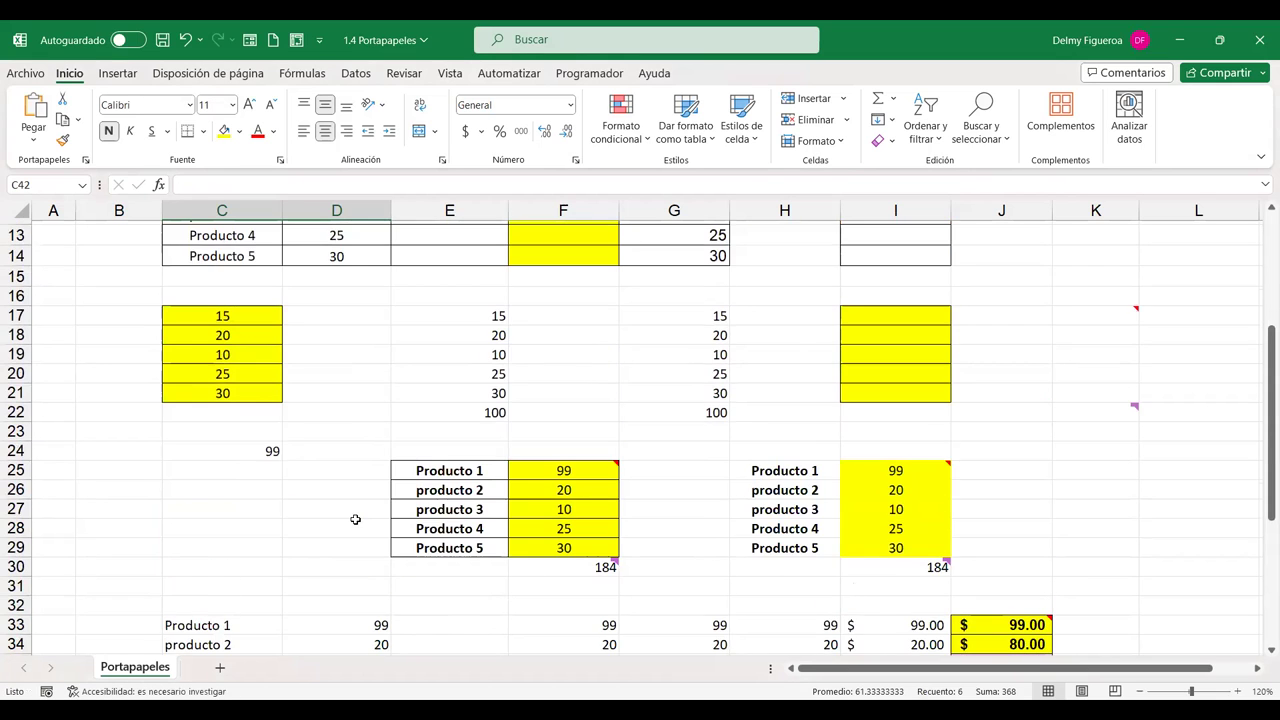
scroll(345, 495, up, 4)
scroll(340, 486, up, 1)
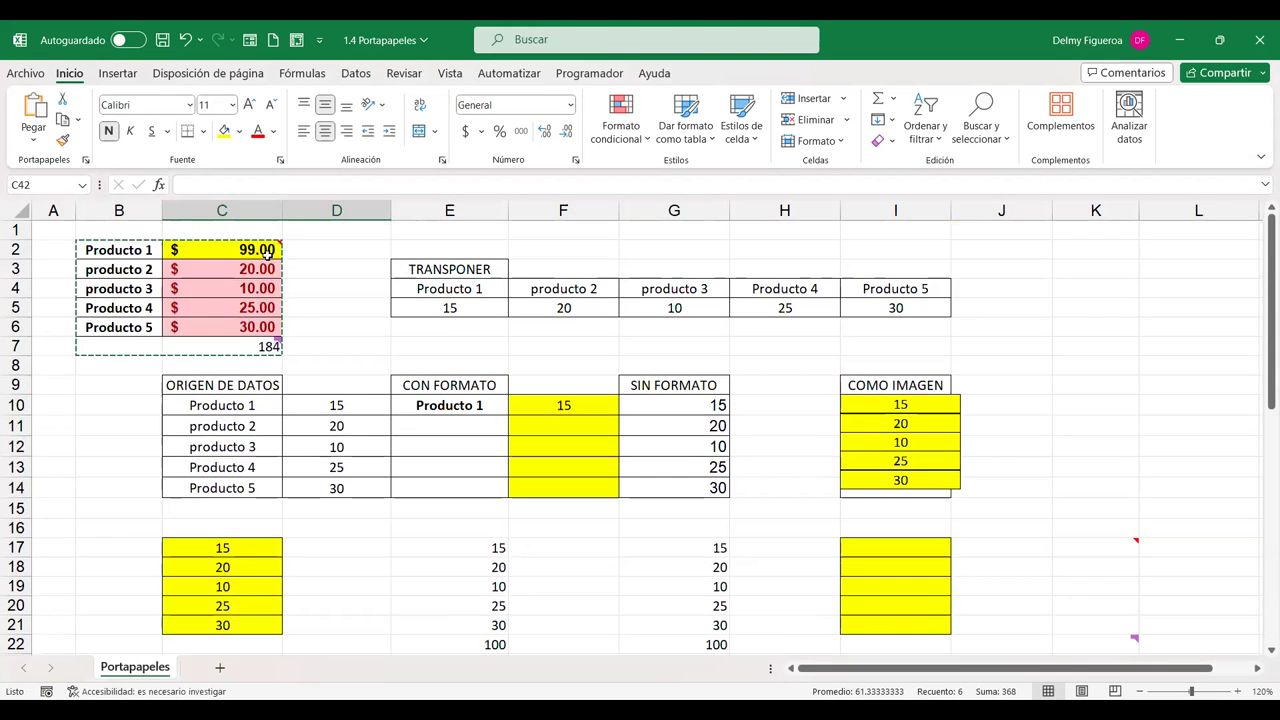
scroll(383, 577, down, 4)
scroll(383, 577, down, 6)
scroll(380, 577, down, 3)
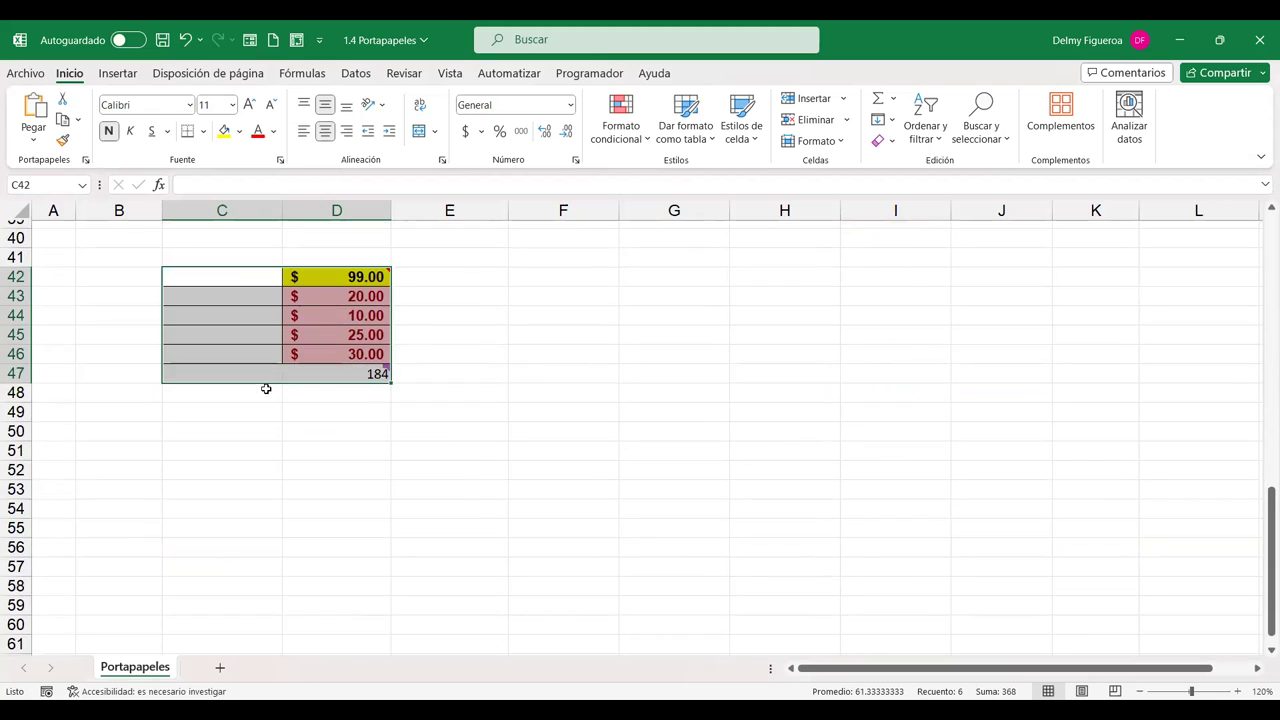
scroll(263, 386, down, 1)
scroll(329, 417, up, 6)
scroll(329, 417, up, 8)
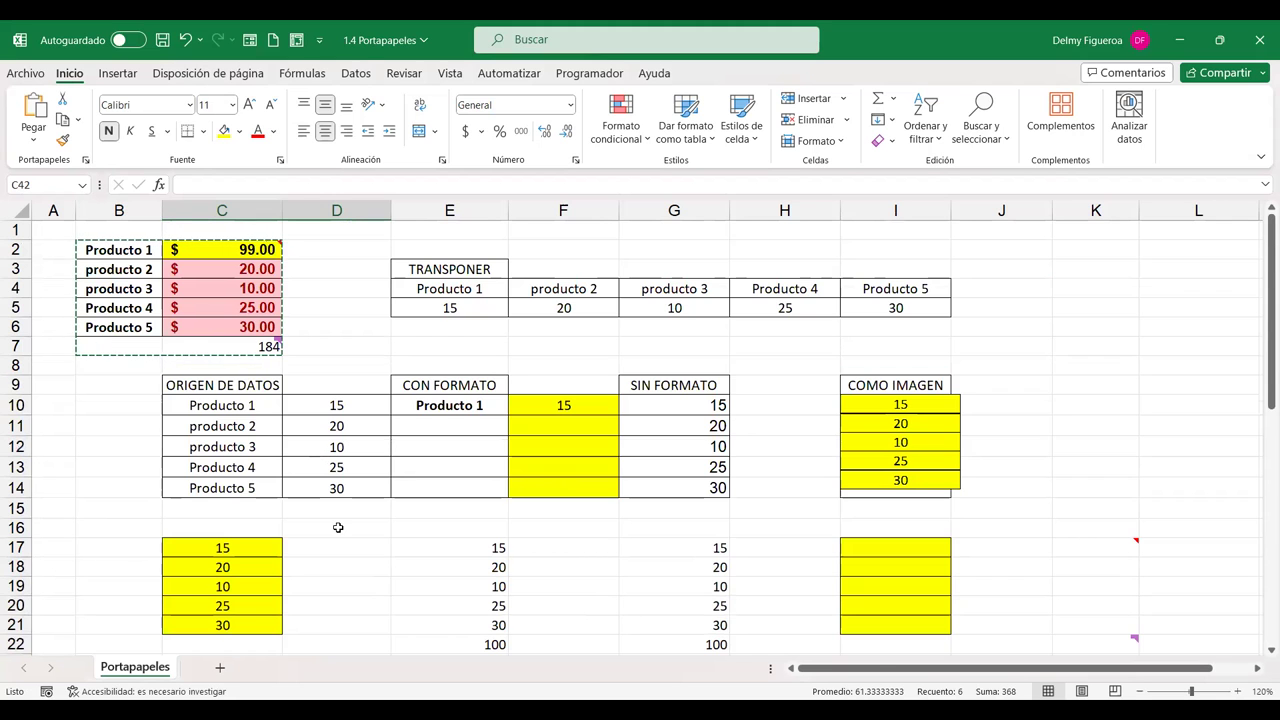
scroll(337, 525, down, 1)
scroll(338, 528, down, 2)
scroll(338, 529, down, 1)
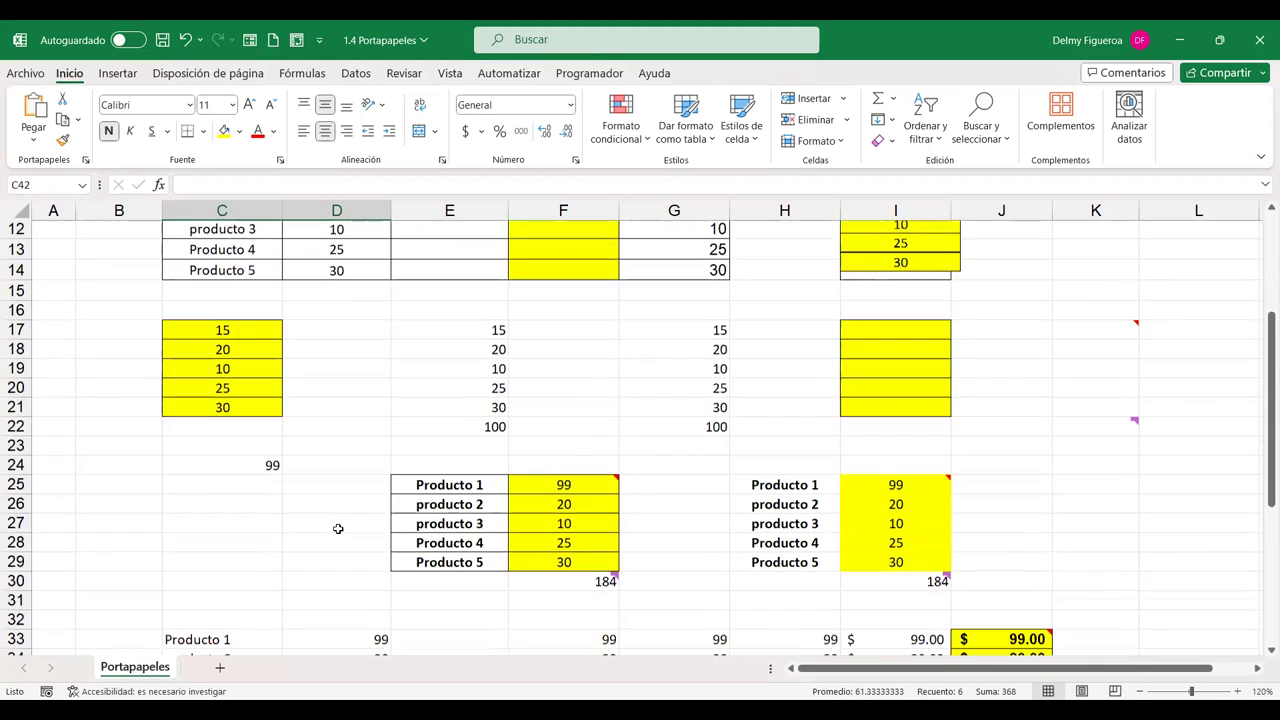
scroll(338, 529, down, 1)
key(ctrl+v)
Reselect the pasted block C42:D47 and bring up Pegado especial
scroll(340, 532, down, 1)
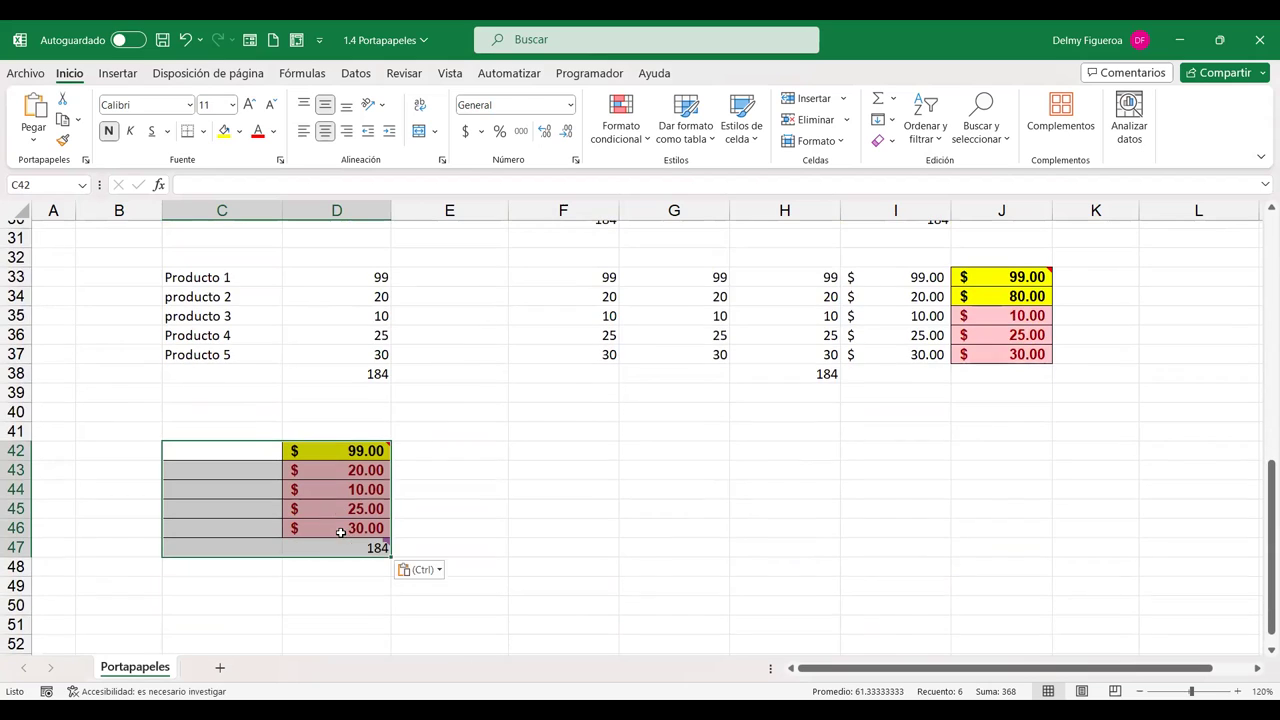
mouse_move(358, 451)
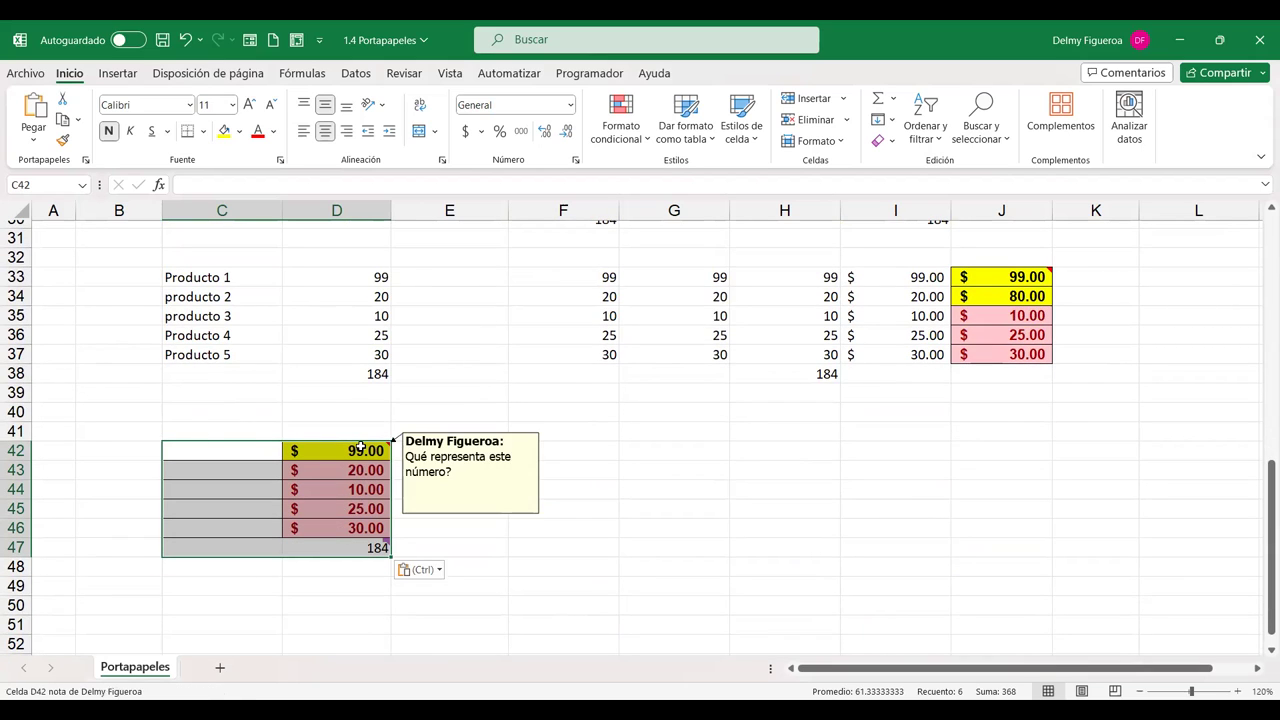
click(359, 452)
key(Down)
key(Down)
key(Down)
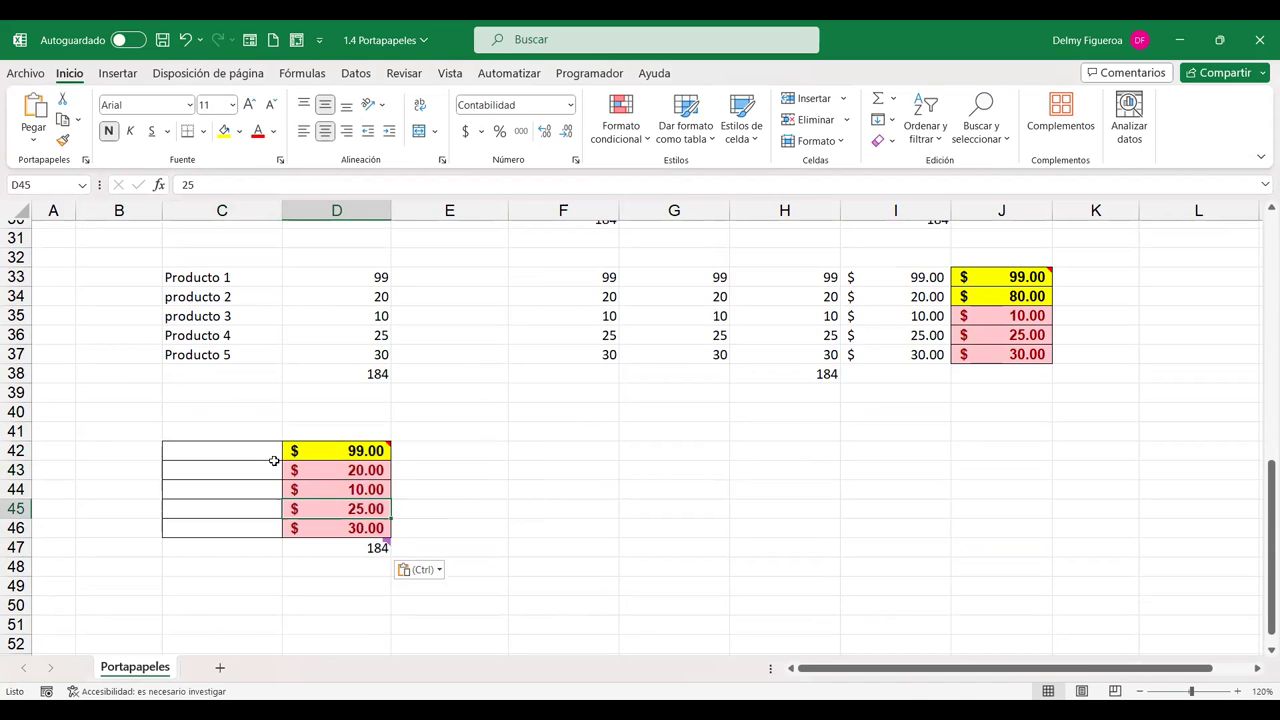
drag(247, 449, 372, 547)
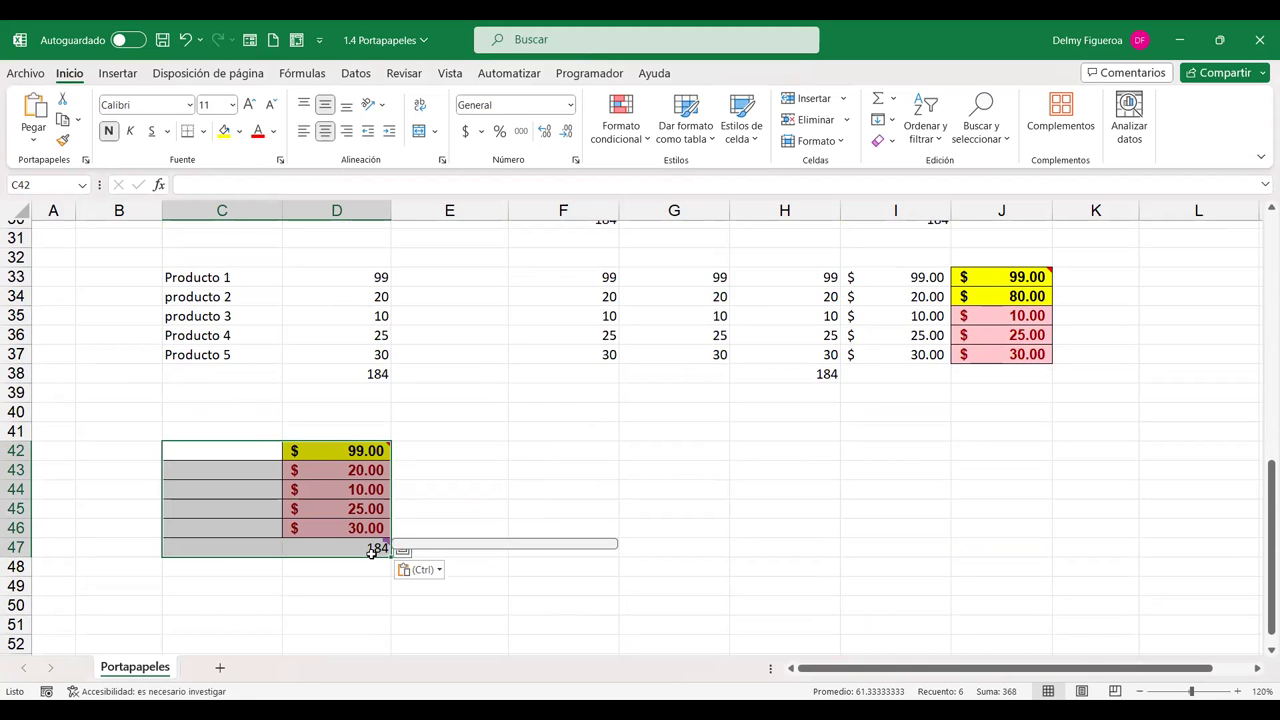
scroll(297, 491, up, 6)
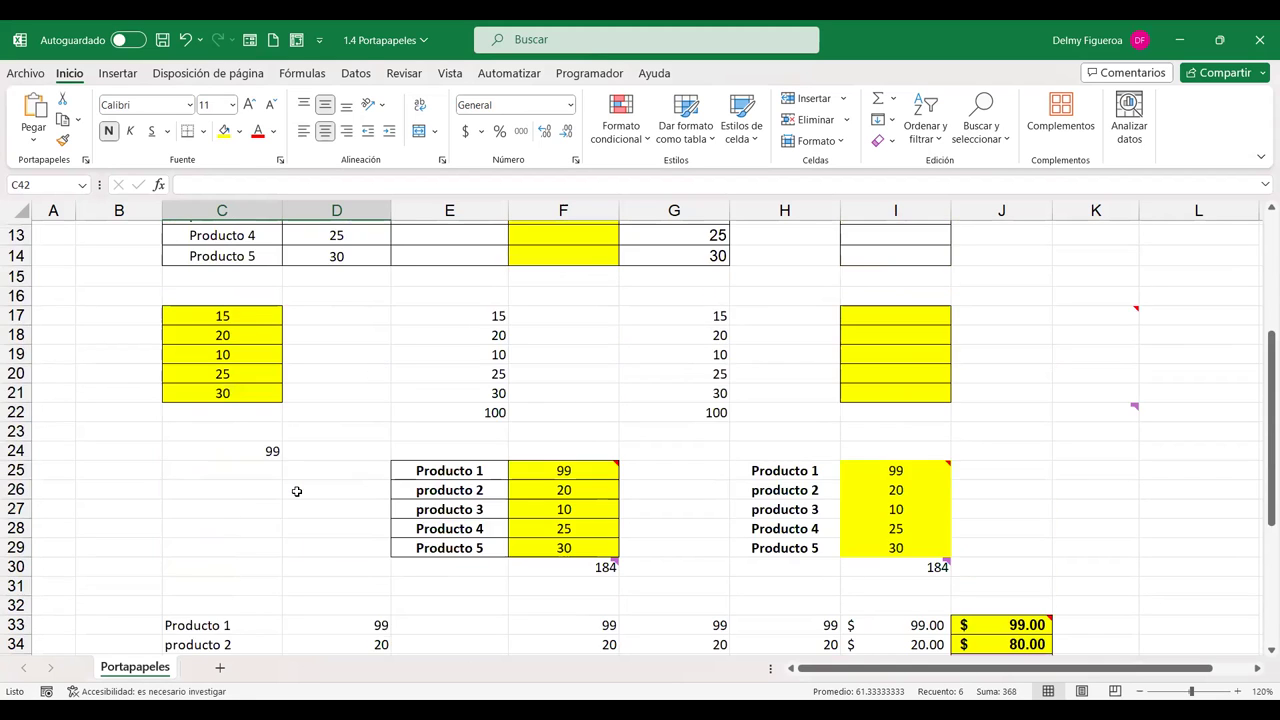
scroll(298, 489, up, 3)
scroll(298, 489, up, 1)
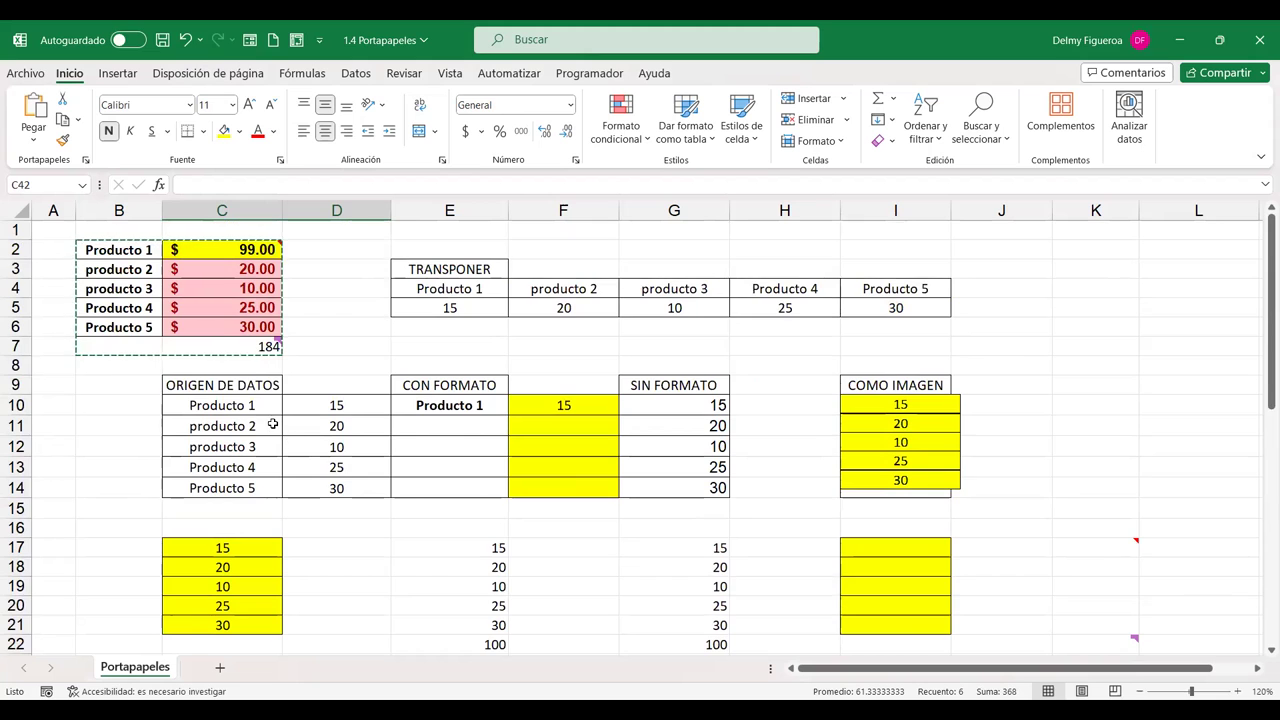
scroll(272, 424, down, 7)
scroll(271, 428, down, 2)
scroll(271, 400, up, 9)
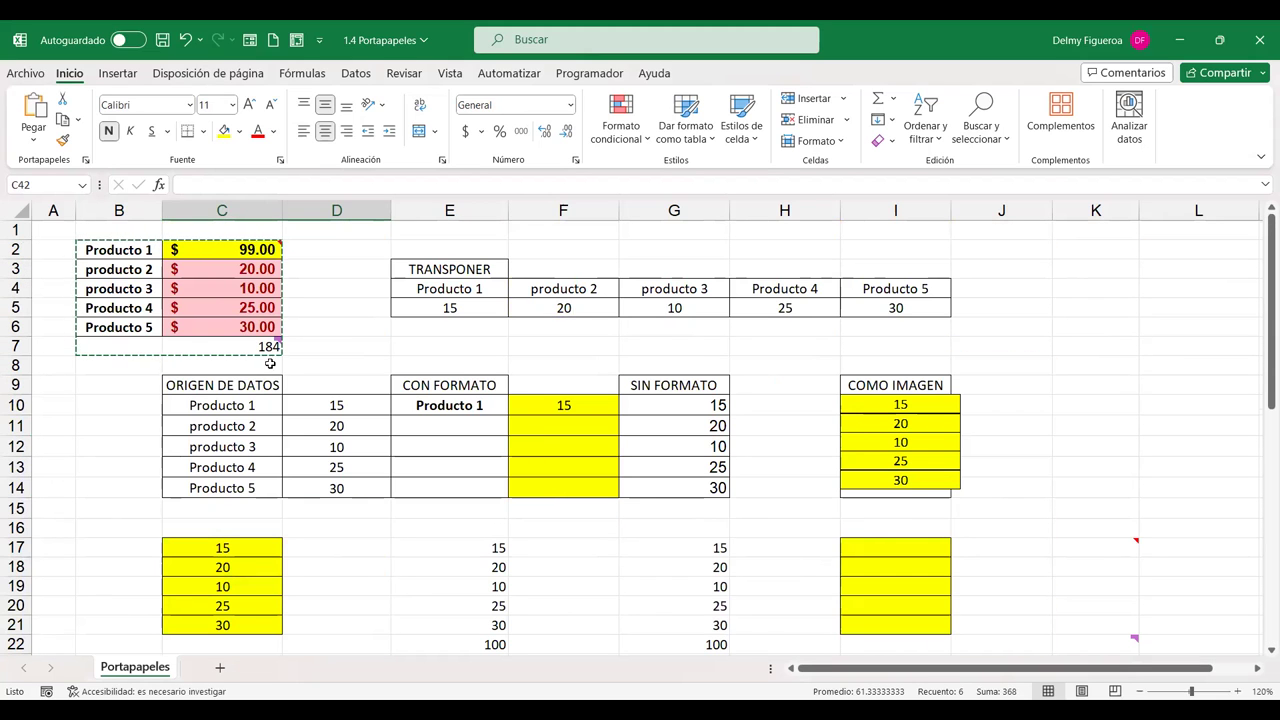
scroll(351, 366, down, 2)
scroll(350, 376, down, 6)
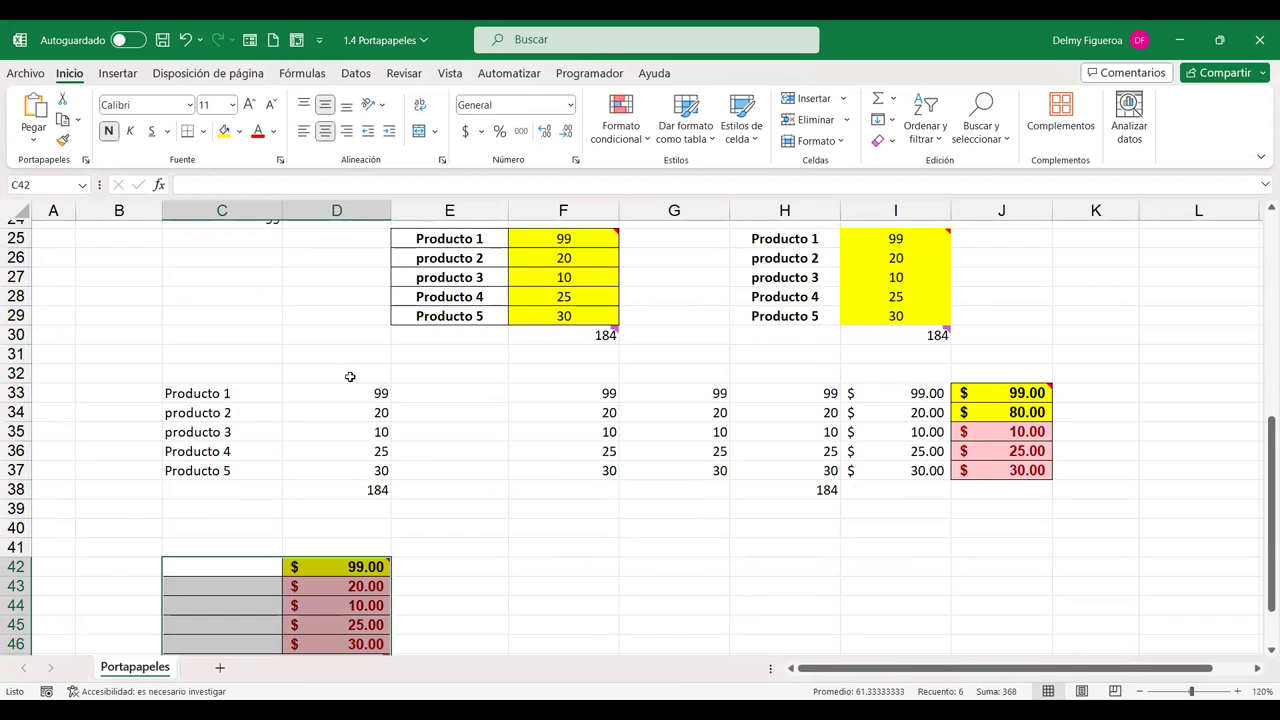
scroll(350, 376, down, 4)
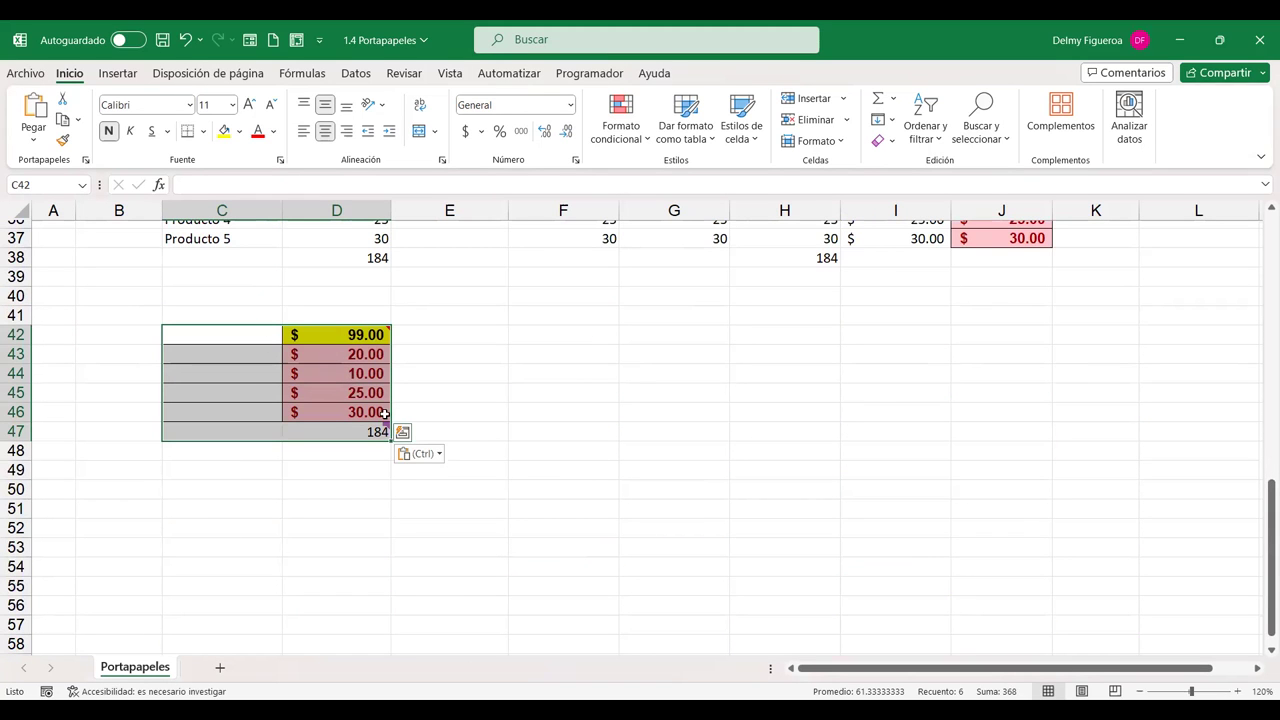
key(ctrl+alt+v)
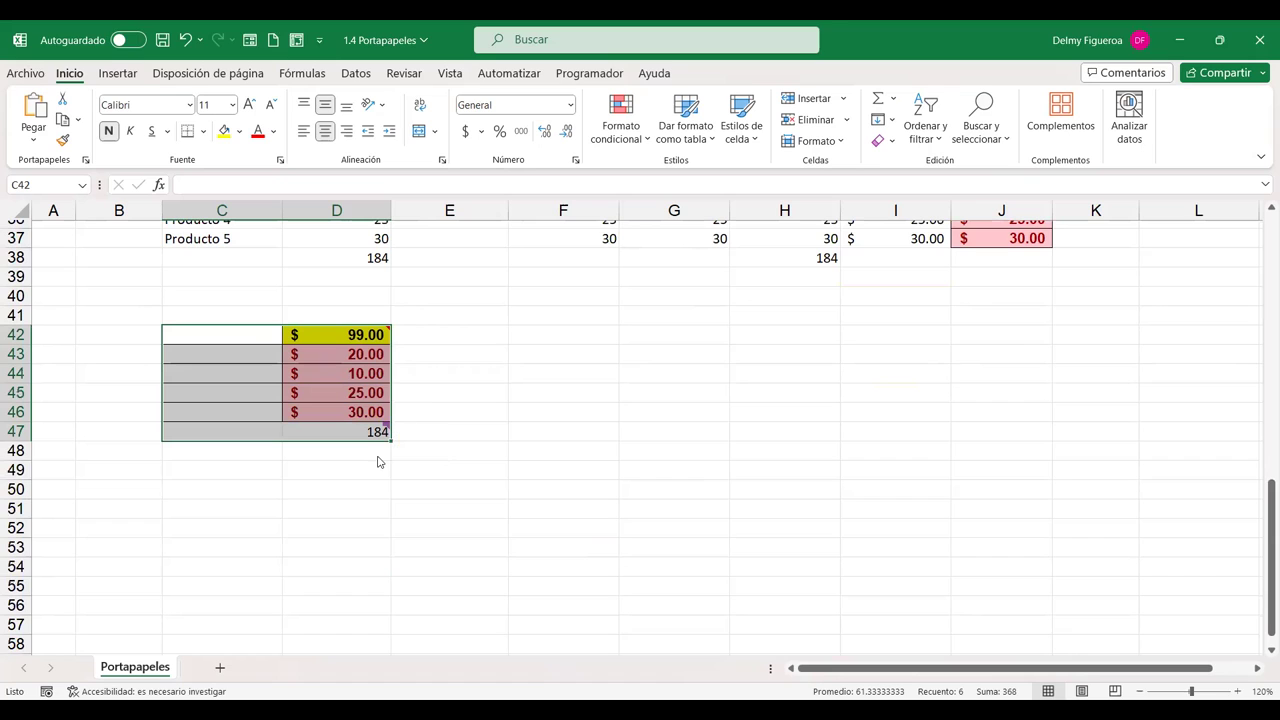
Apply the Sumar paste so D42:D46 become 198, 40, 20, 50, 60 with total 736
click(702, 541)
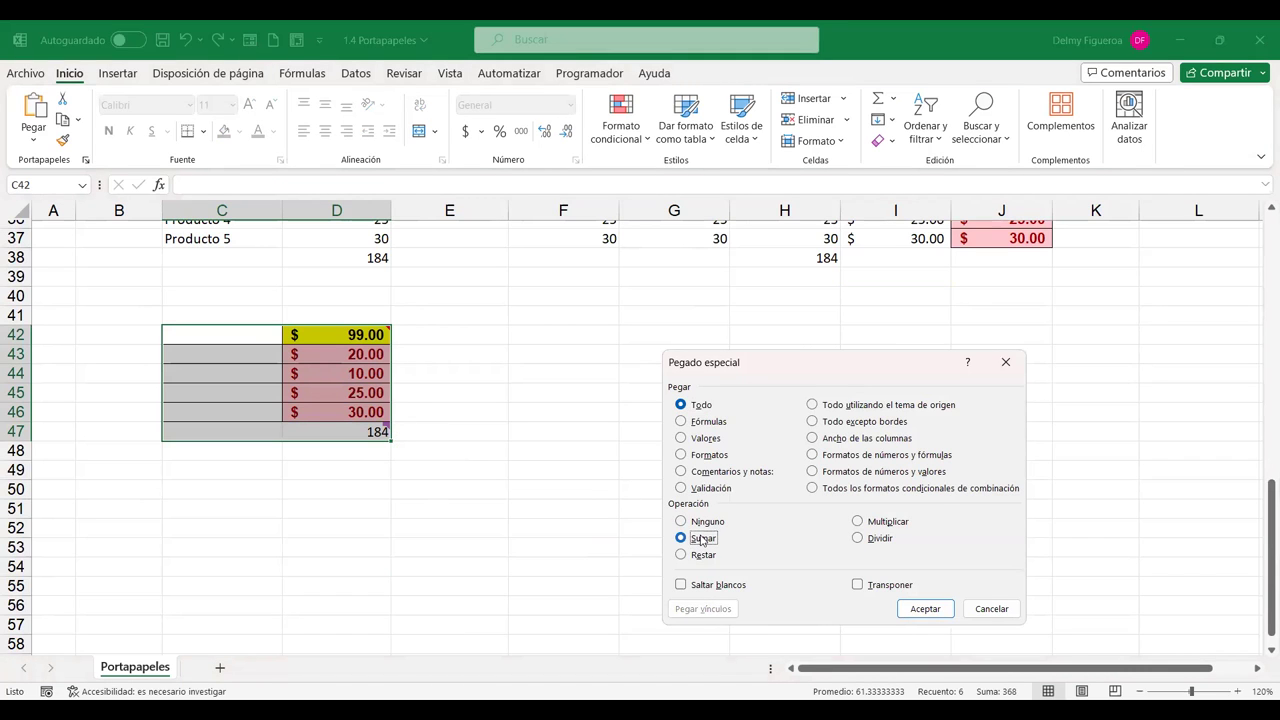
click(925, 609)
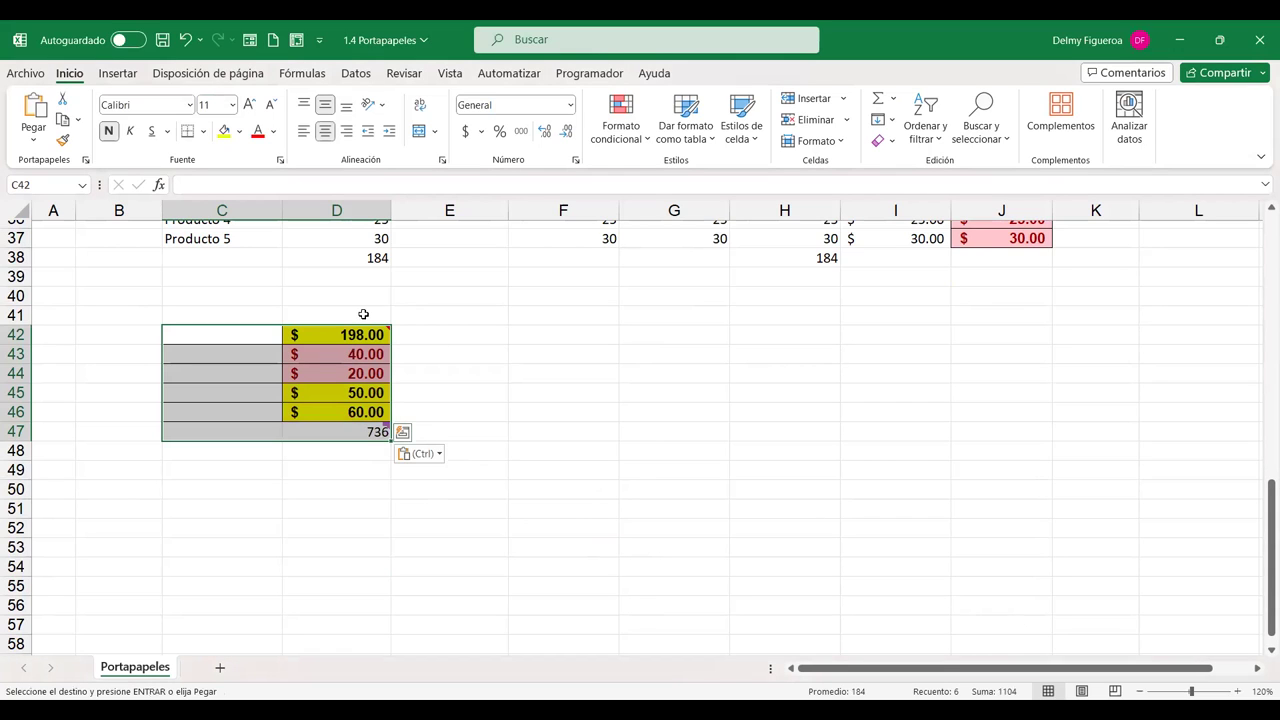
mouse_move(383, 338)
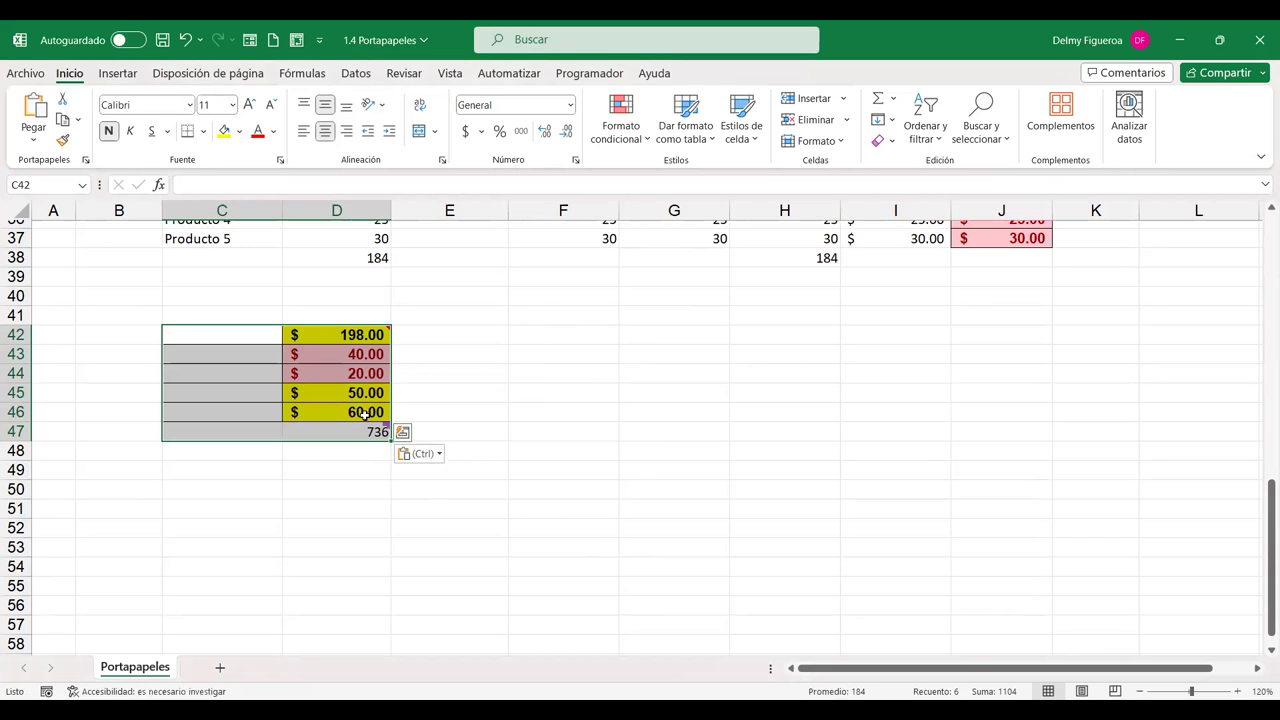
scroll(385, 350, up, 12)
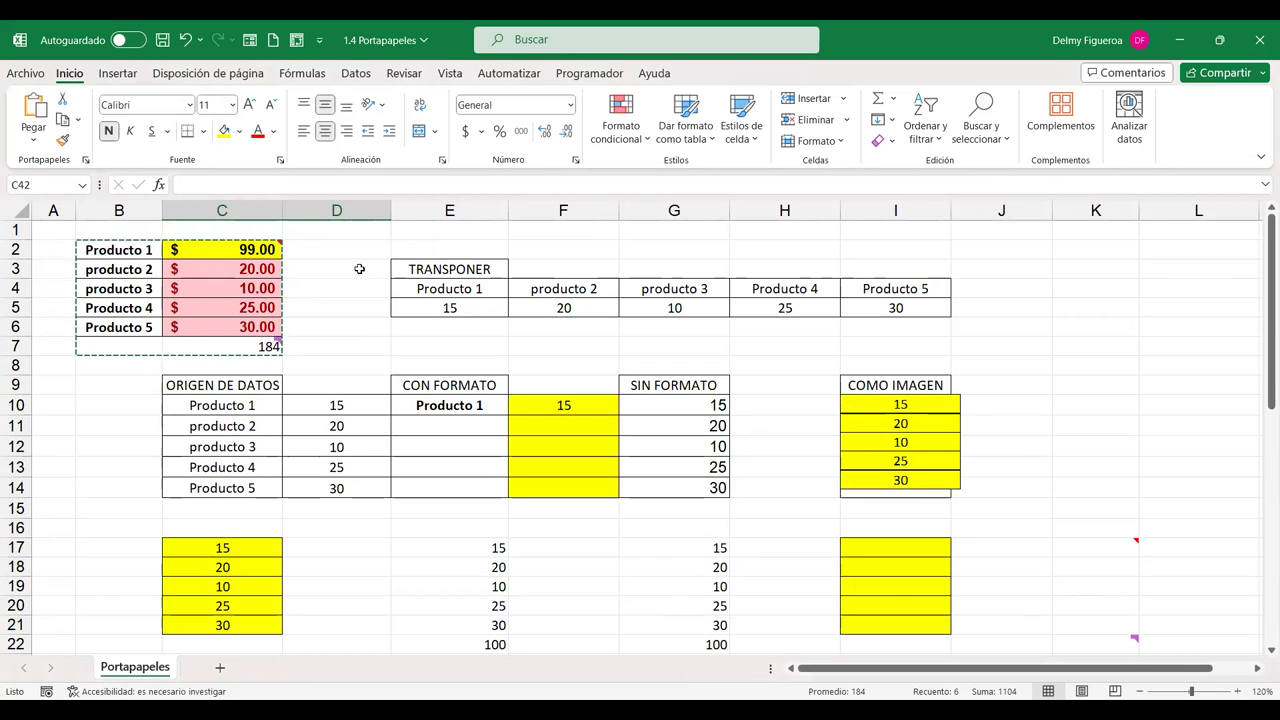
scroll(457, 408, down, 2)
scroll(453, 491, down, 5)
scroll(381, 454, down, 3)
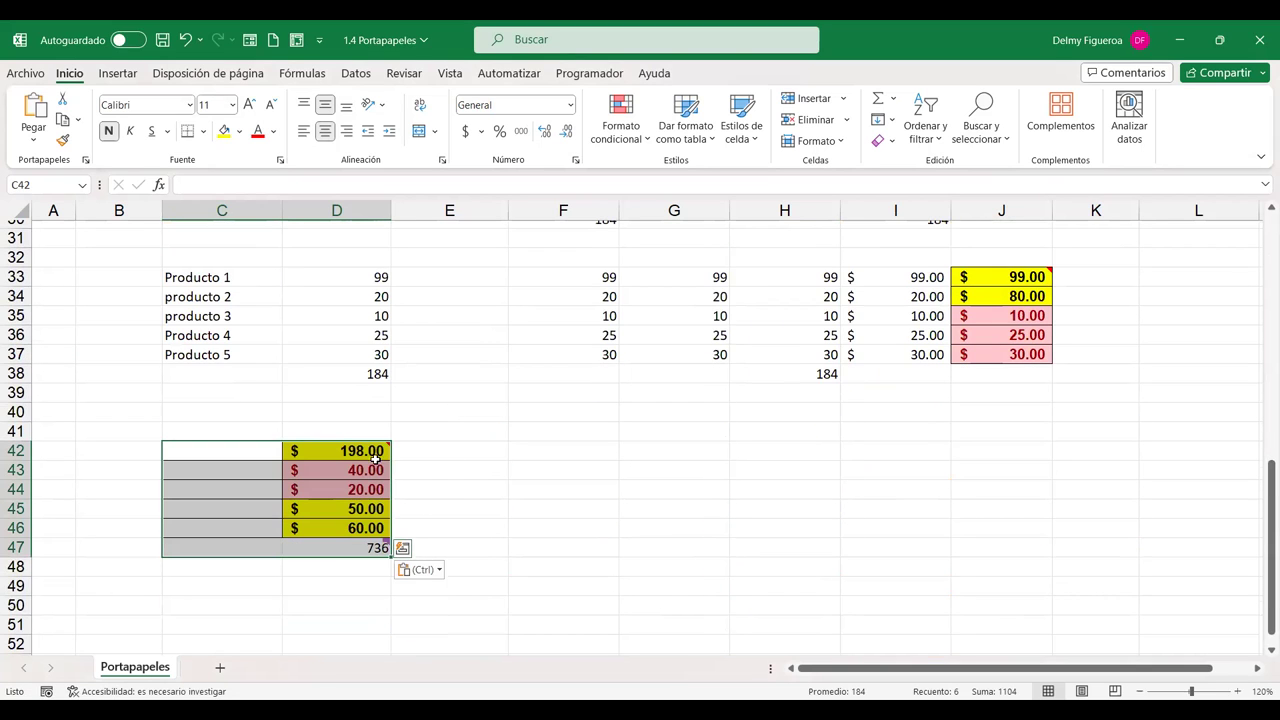
scroll(380, 456, up, 2)
scroll(429, 457, up, 8)
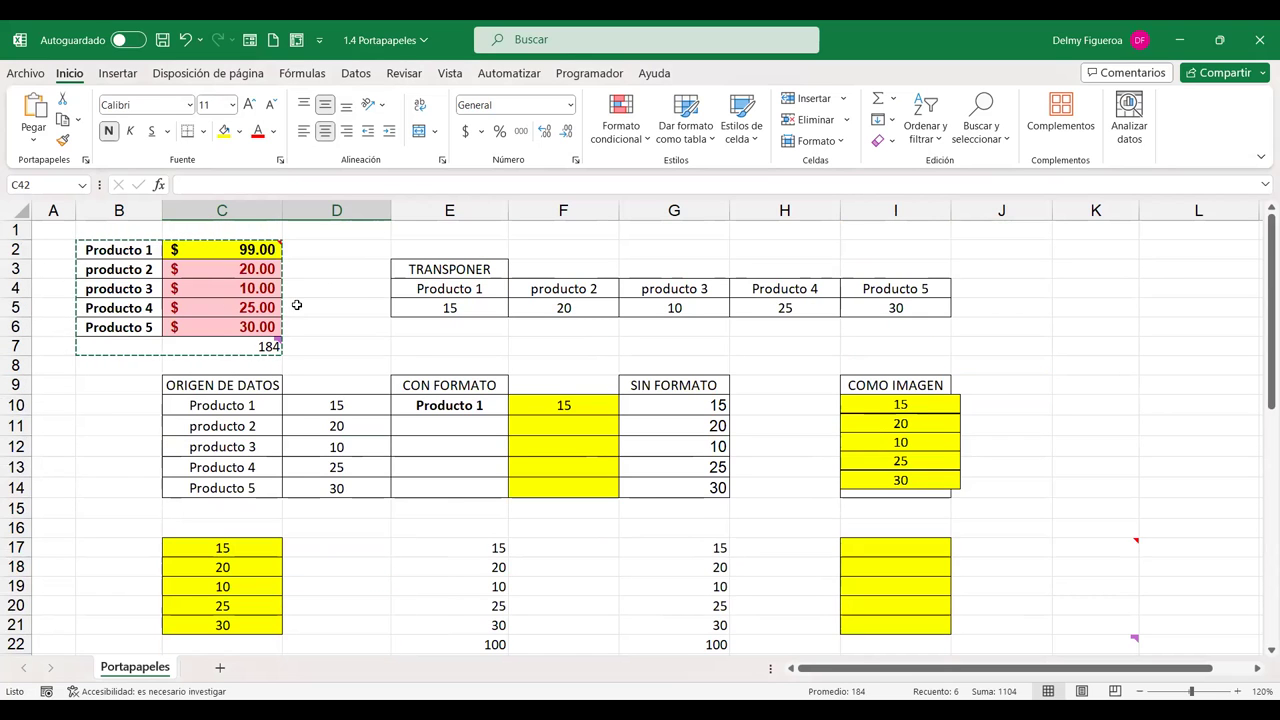
scroll(509, 529, down, 2)
scroll(520, 534, down, 10)
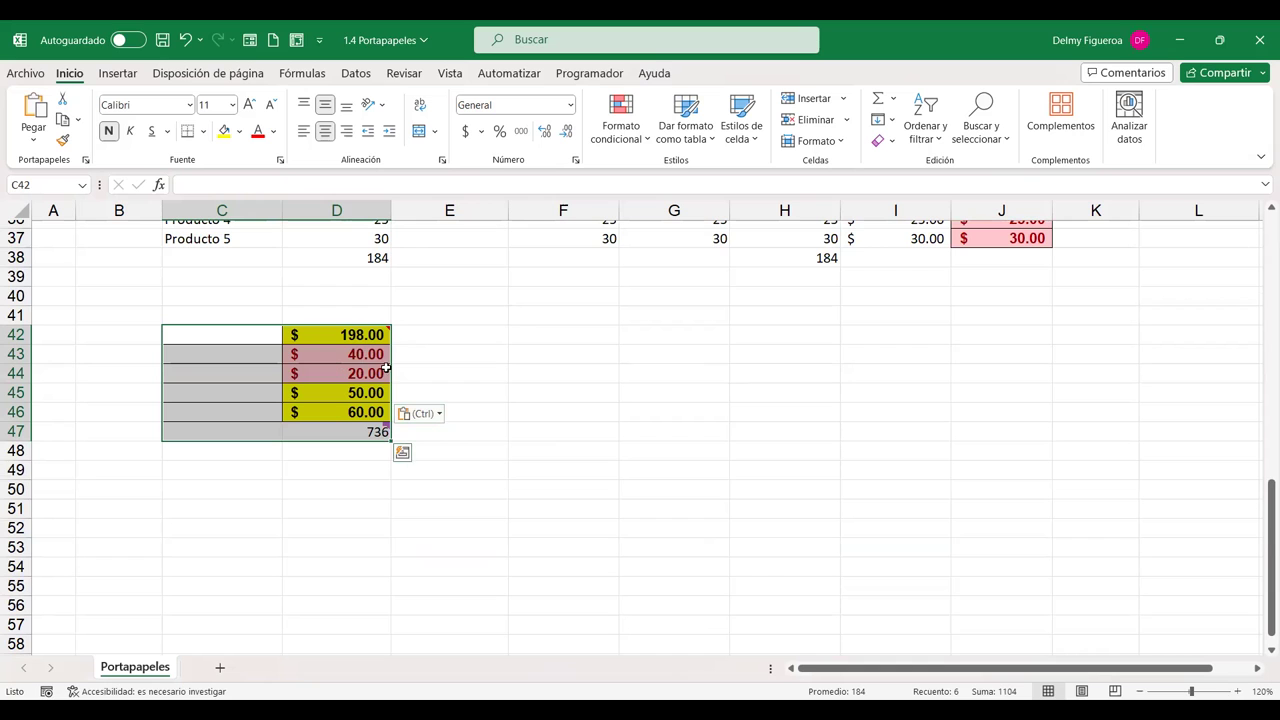
scroll(450, 425, up, 2)
scroll(450, 425, up, 7)
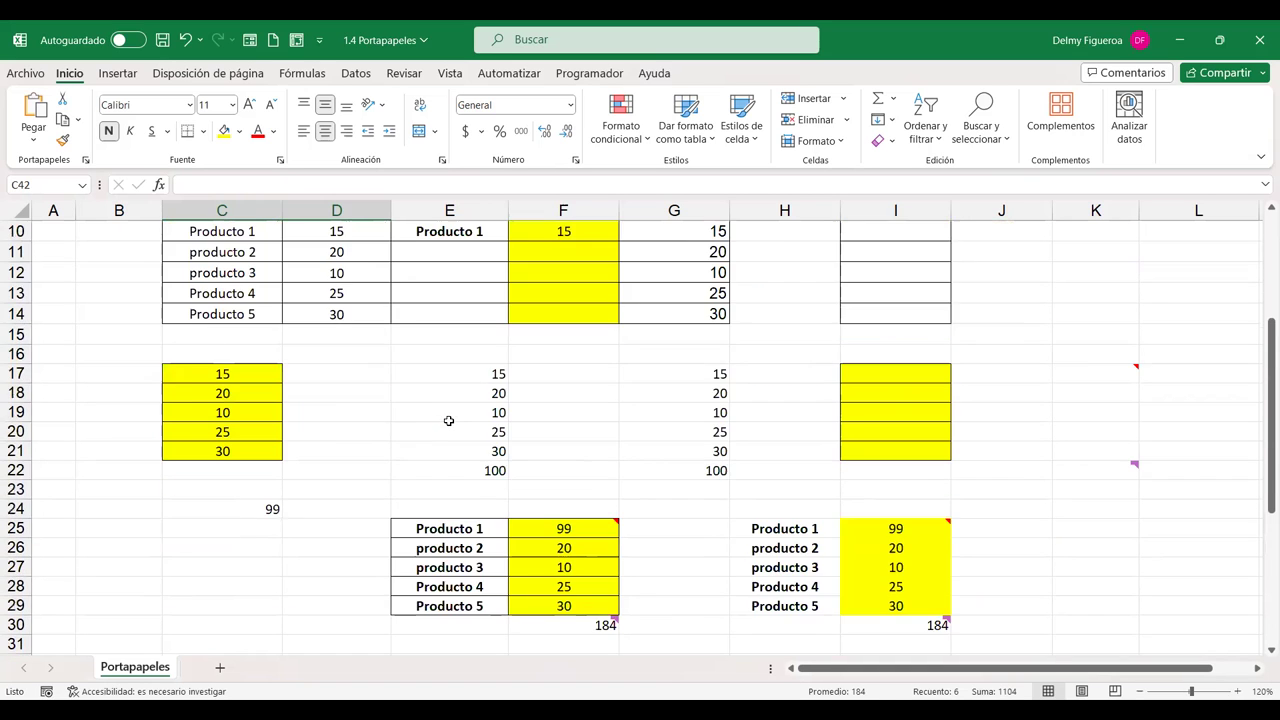
scroll(450, 423, up, 3)
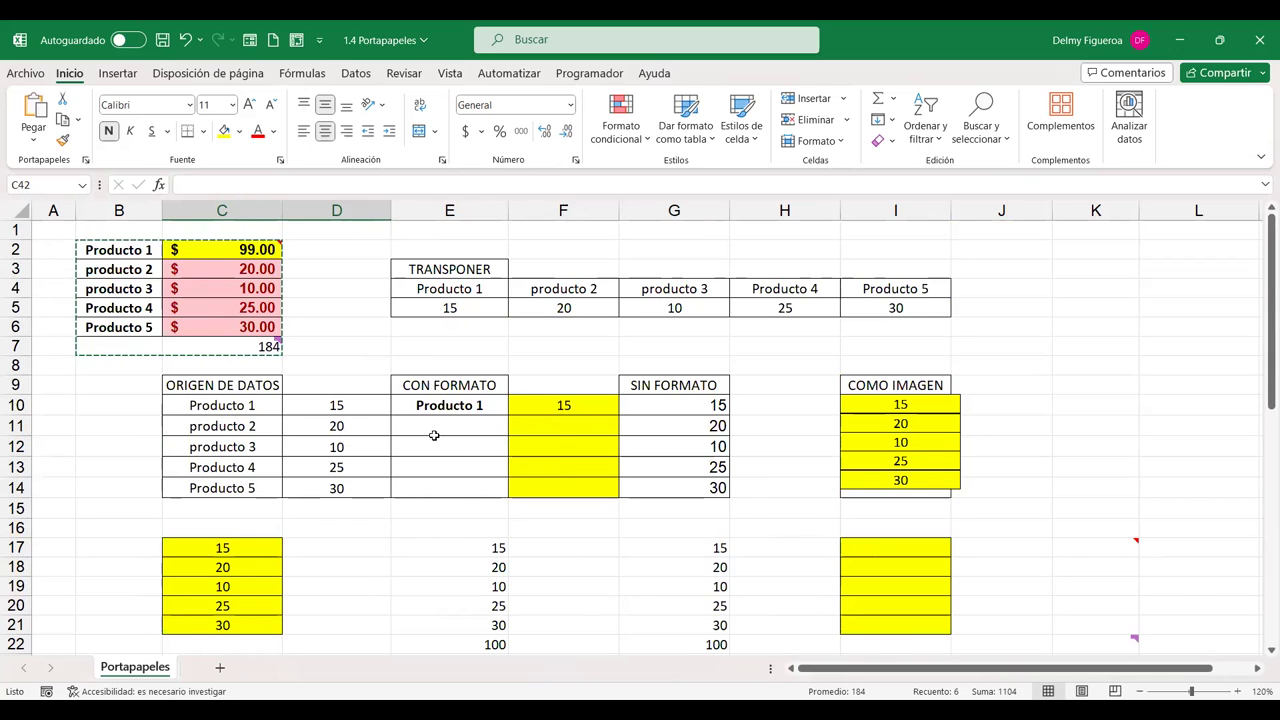
scroll(434, 435, down, 4)
scroll(435, 435, down, 7)
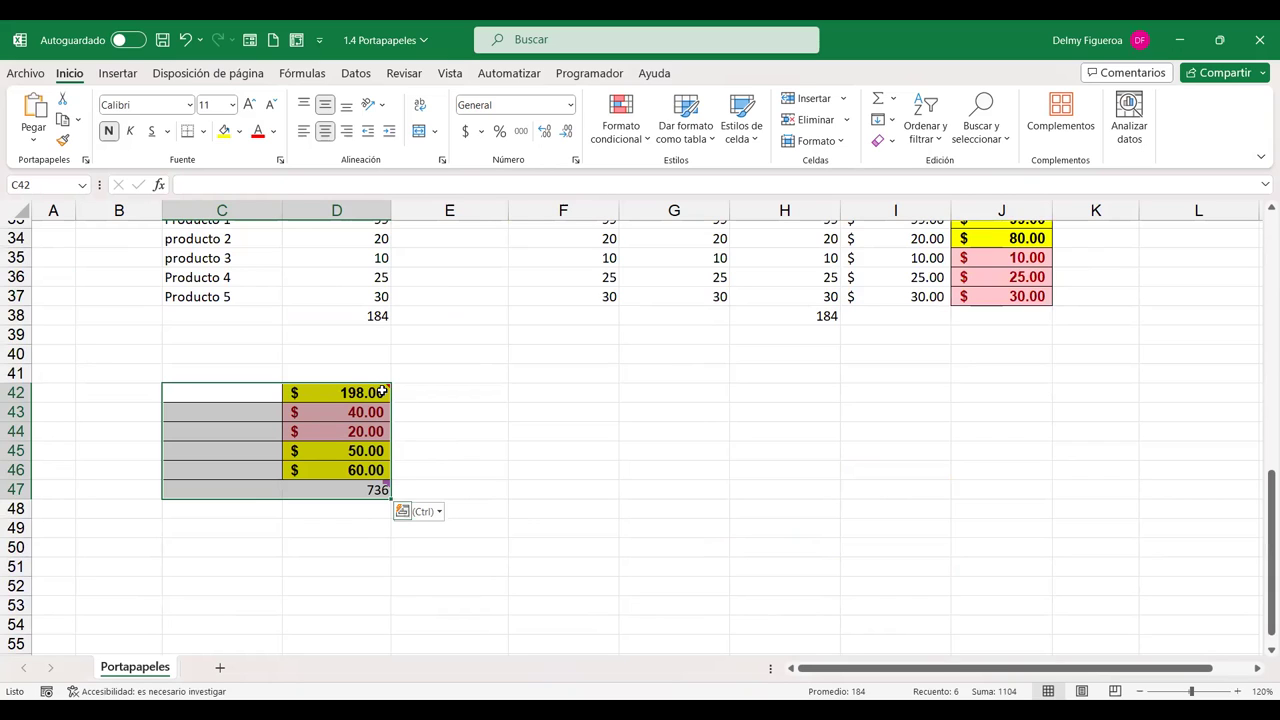
mouse_move(377, 392)
Enter the value 5 in each cell from F42 down to F46
click(550, 391)
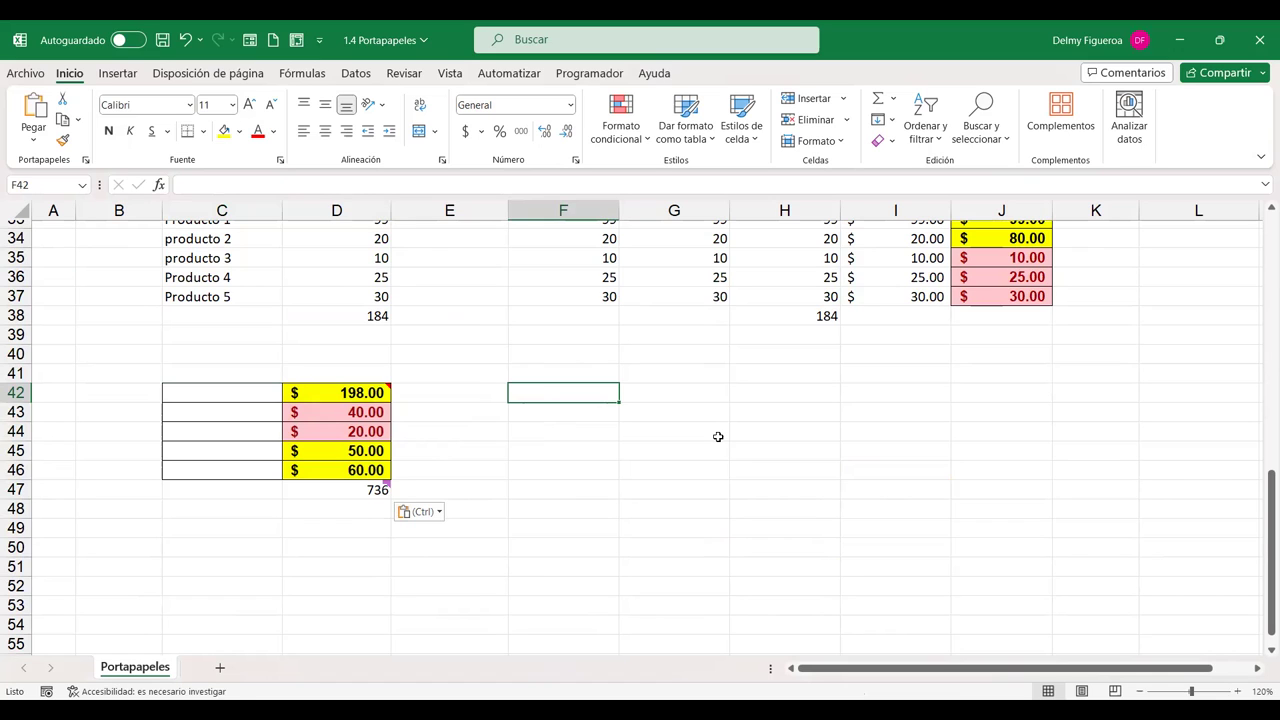
text(5)
key(Return)
text(5)
key(Return)
text(5)
key(Return)
text(5)
key(Return)
text(5)
key(Return)
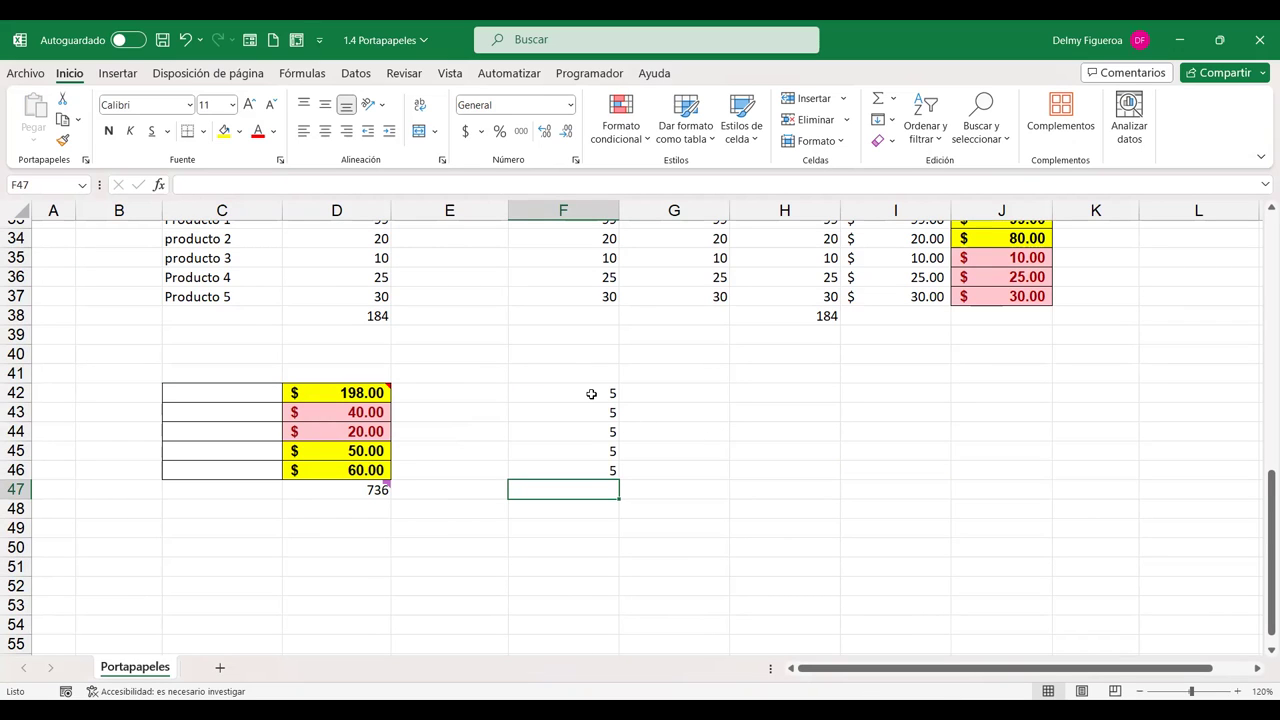
scroll(585, 390, up, 4)
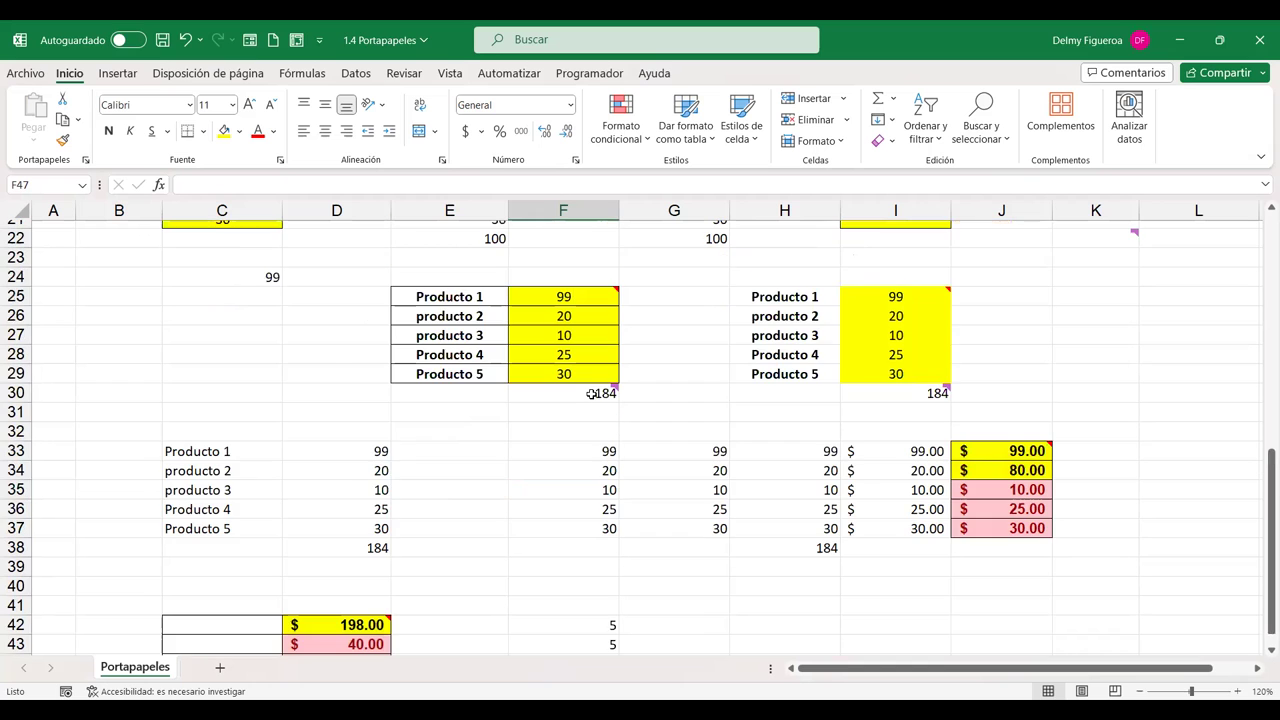
scroll(569, 383, down, 3)
scroll(569, 383, up, 3)
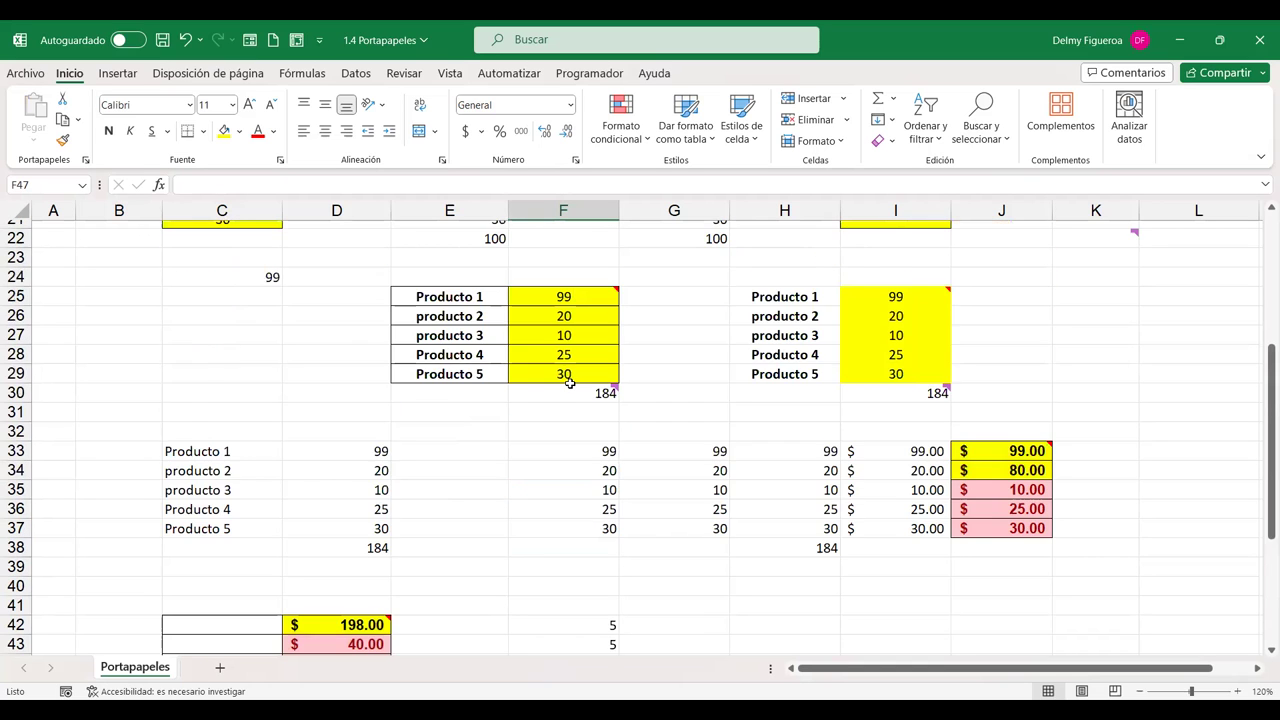
scroll(569, 383, up, 7)
Copy the prices C2:C6 and select F42:F46 as the destination
drag(211, 247, 220, 328)
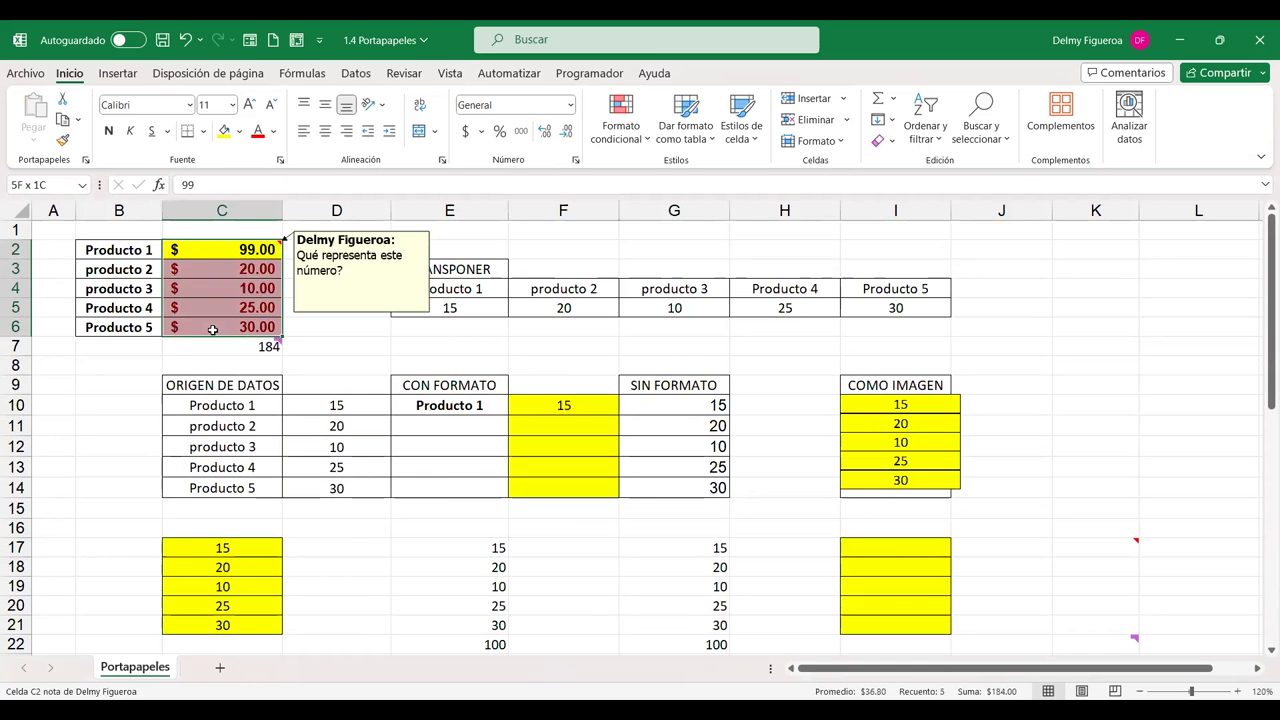
key(ctrl+c)
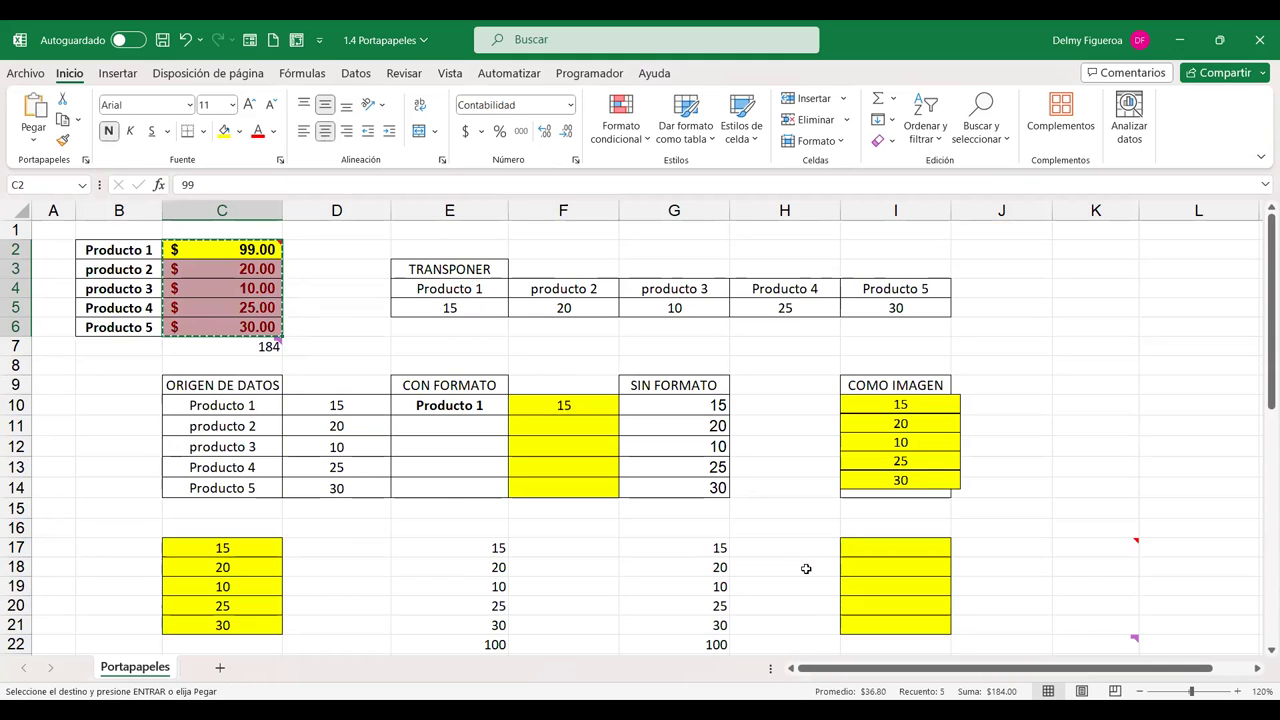
scroll(806, 568, down, 3)
scroll(760, 562, down, 1)
scroll(700, 555, down, 4)
scroll(695, 555, down, 1)
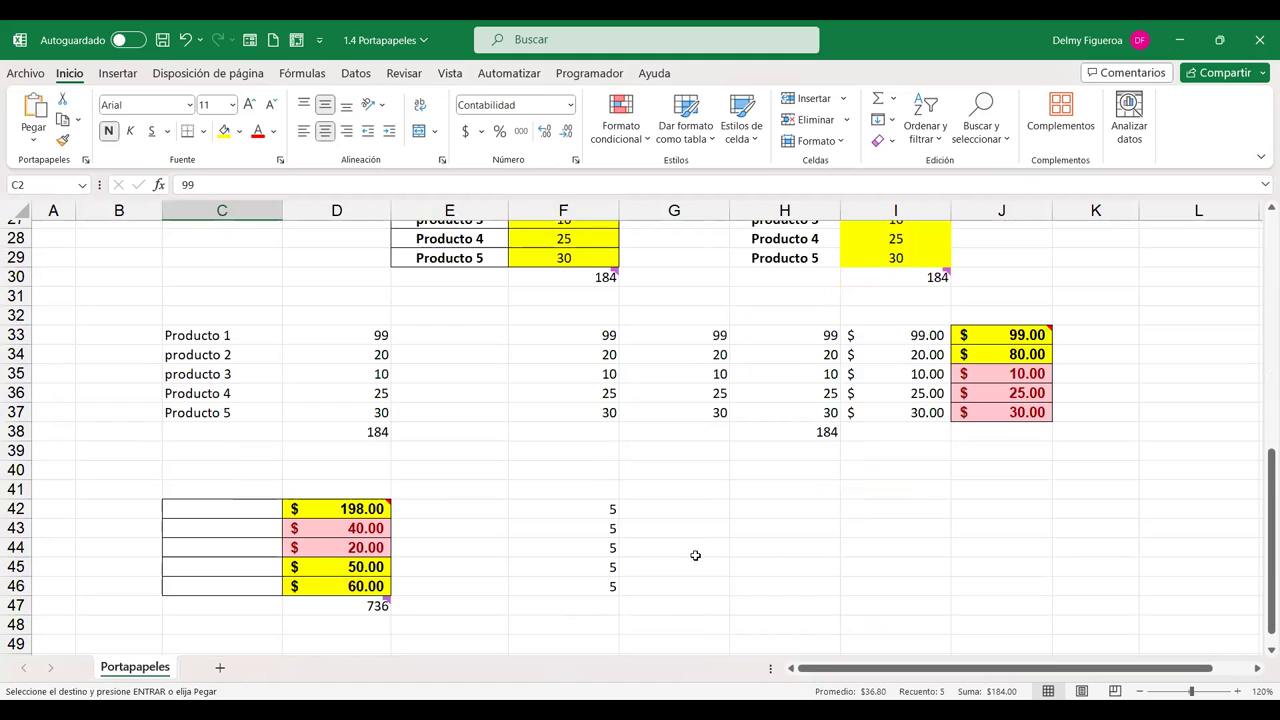
drag(577, 513, 577, 583)
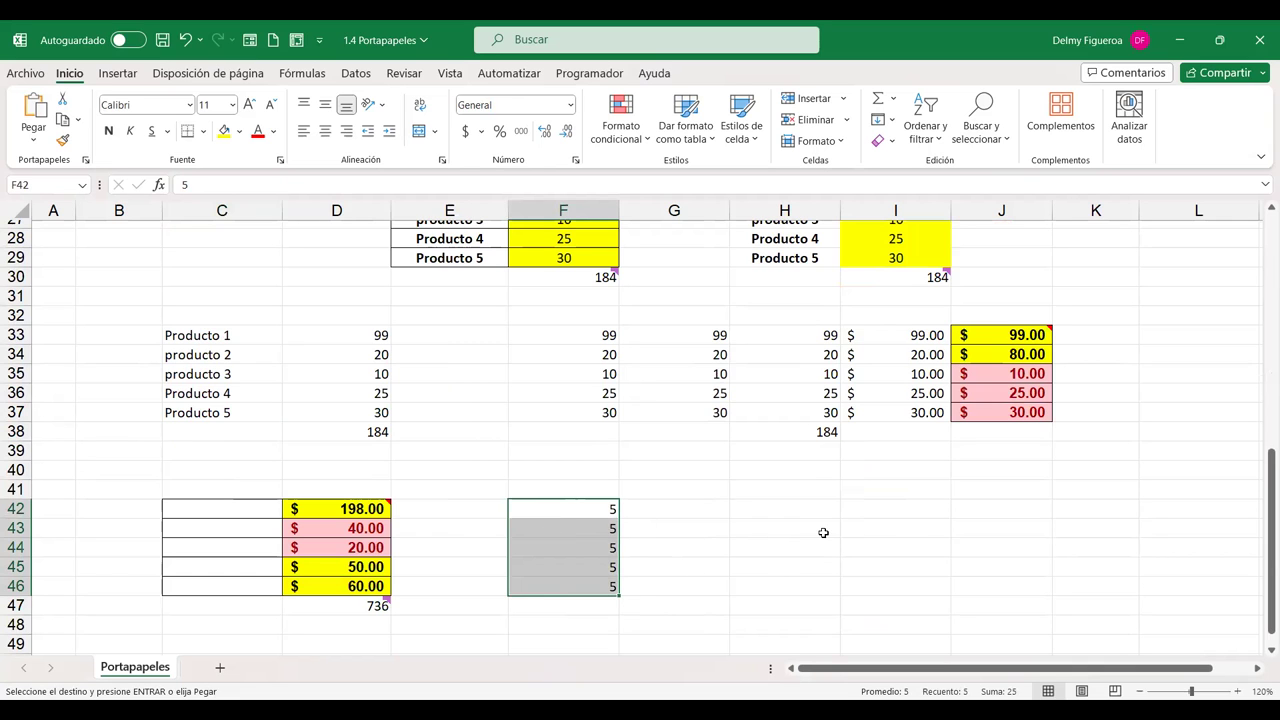
scroll(598, 547, up, 7)
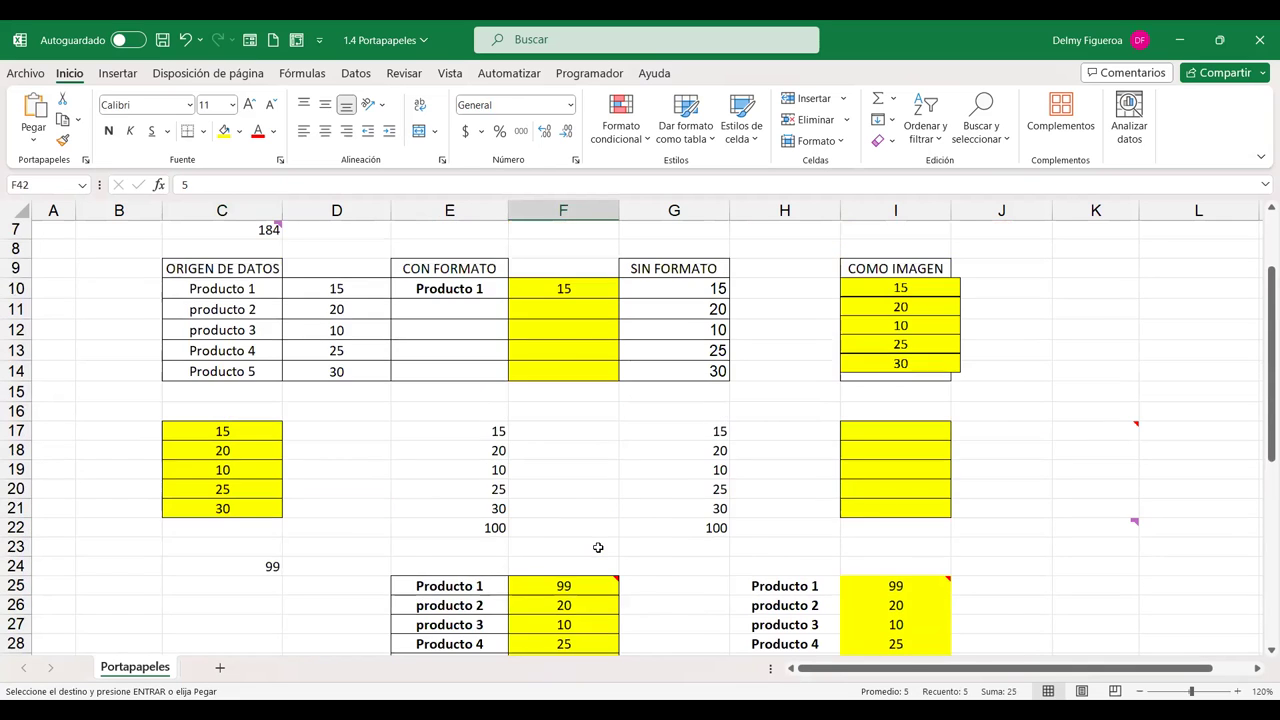
scroll(594, 543, up, 1)
scroll(100, 363, up, 1)
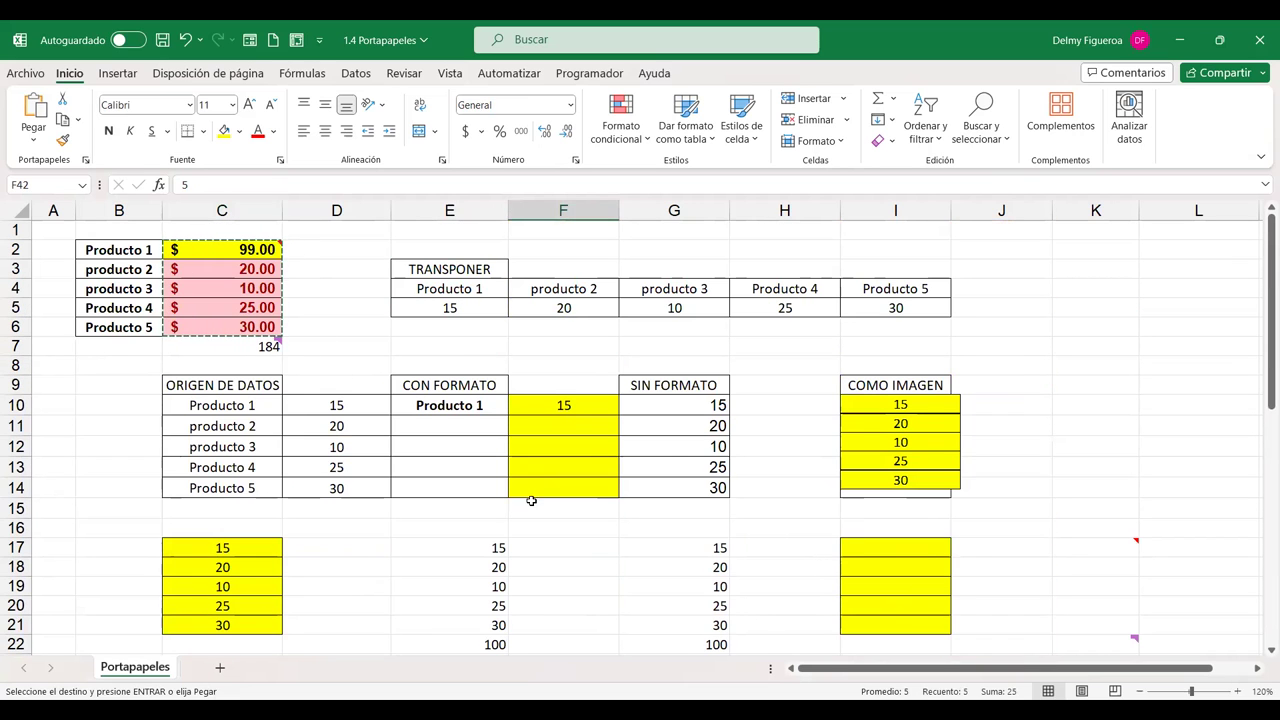
scroll(400, 400, down, 2)
scroll(650, 450, down, 7)
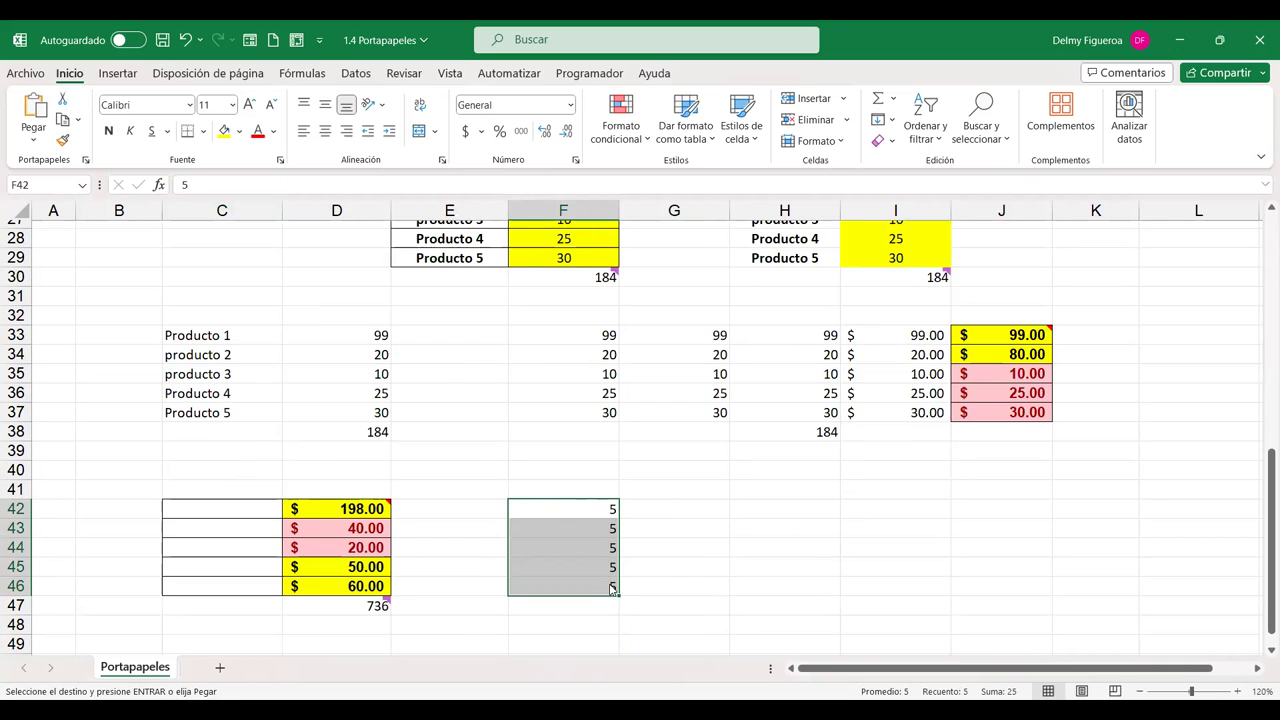
Paste with the Restar operation, turning F42:F46 into -94, -15, -5, -20 and -25
key(ctrl+alt+v)
click(703, 555)
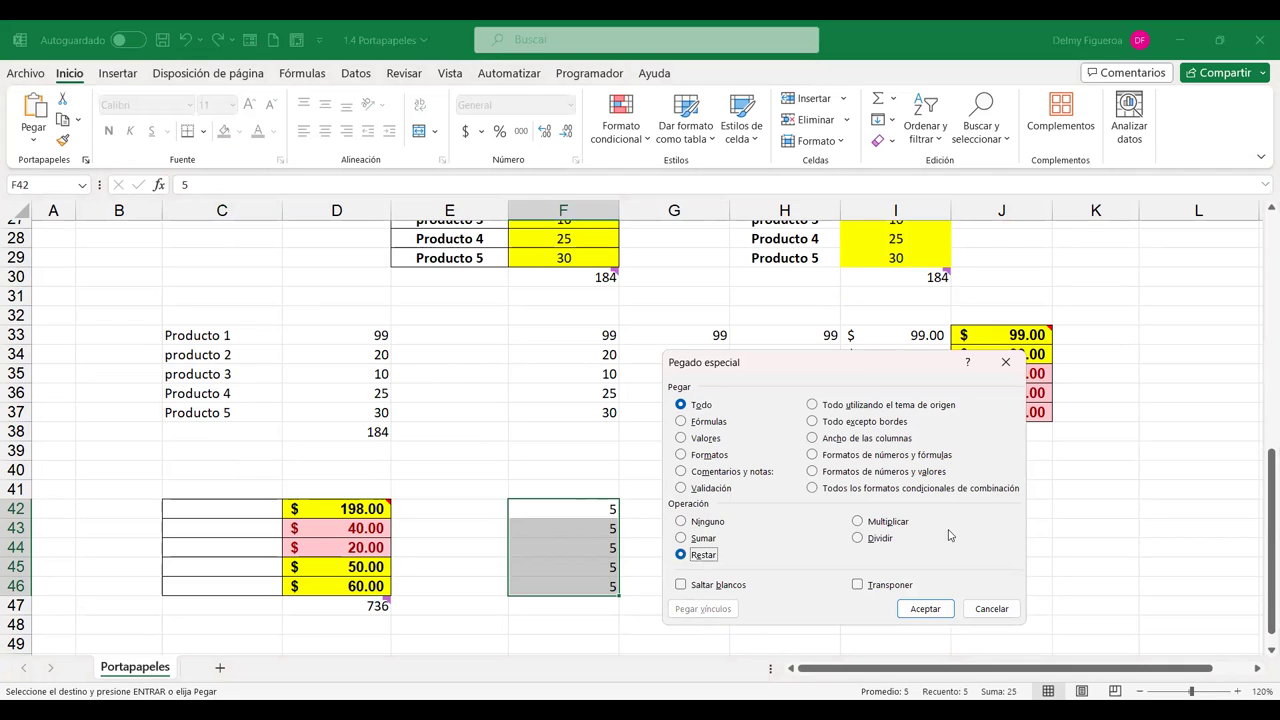
click(924, 609)
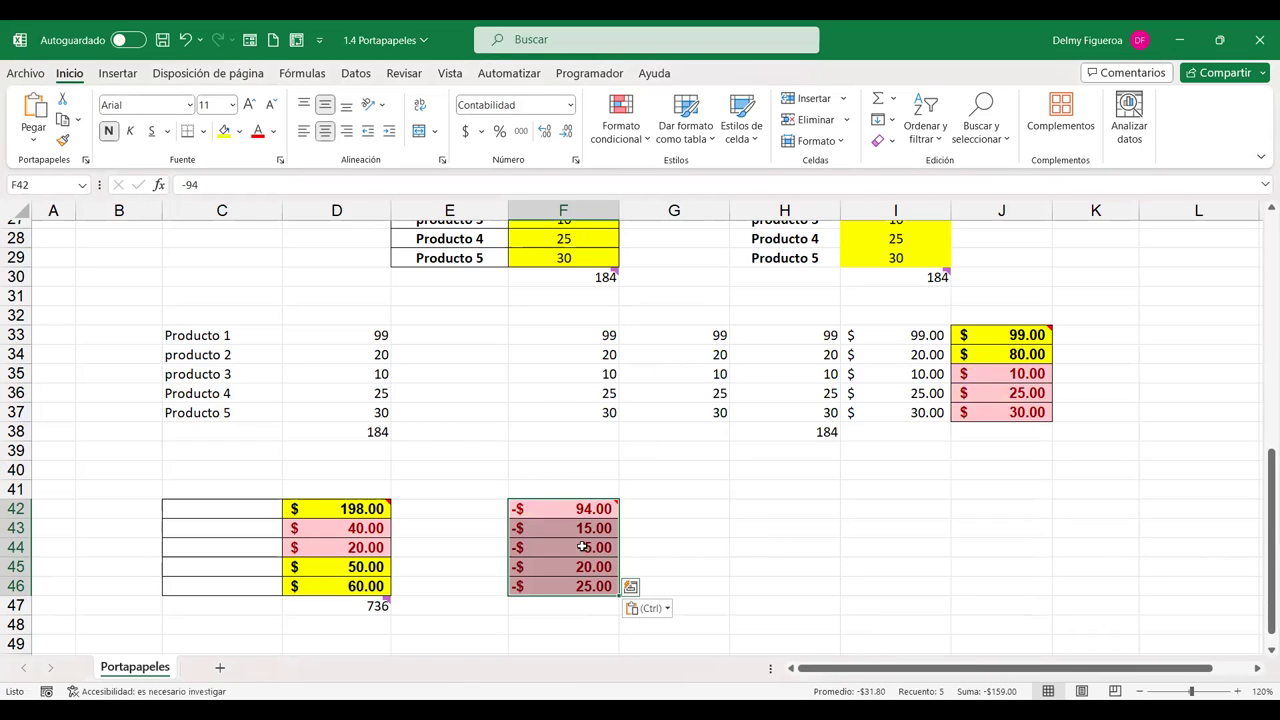
scroll(566, 526, up, 6)
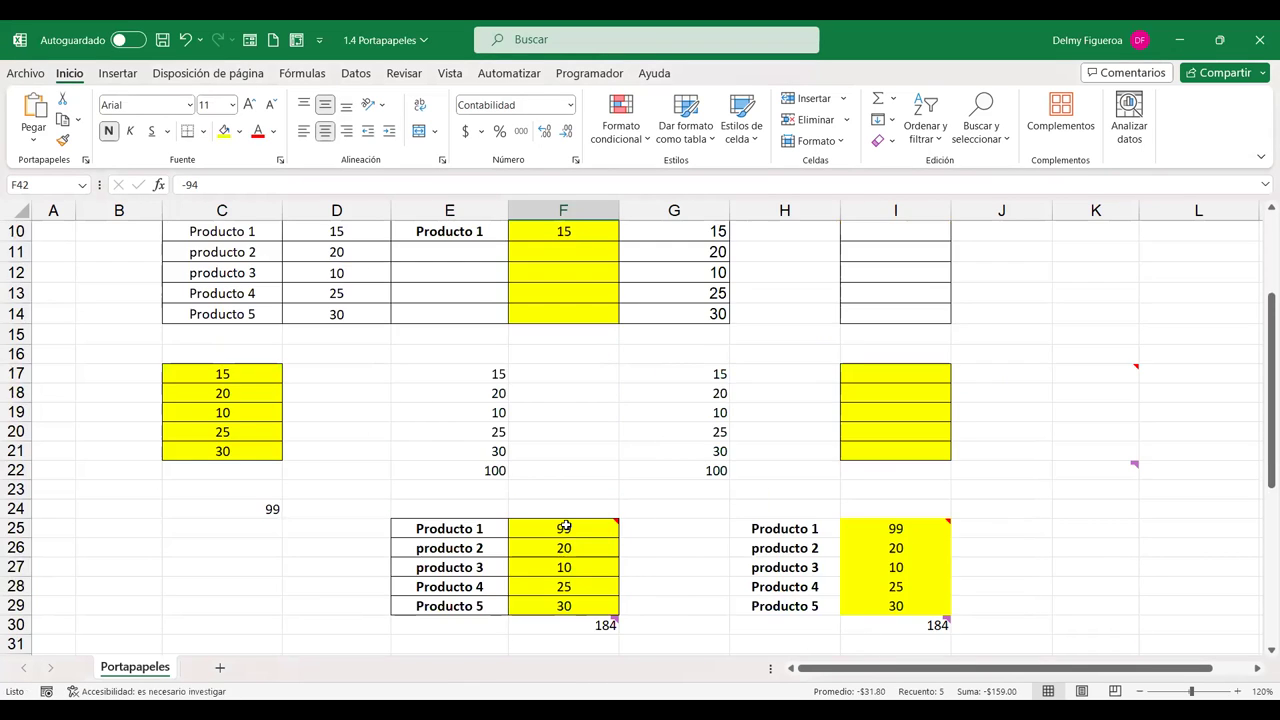
scroll(566, 526, up, 3)
scroll(748, 528, down, 4)
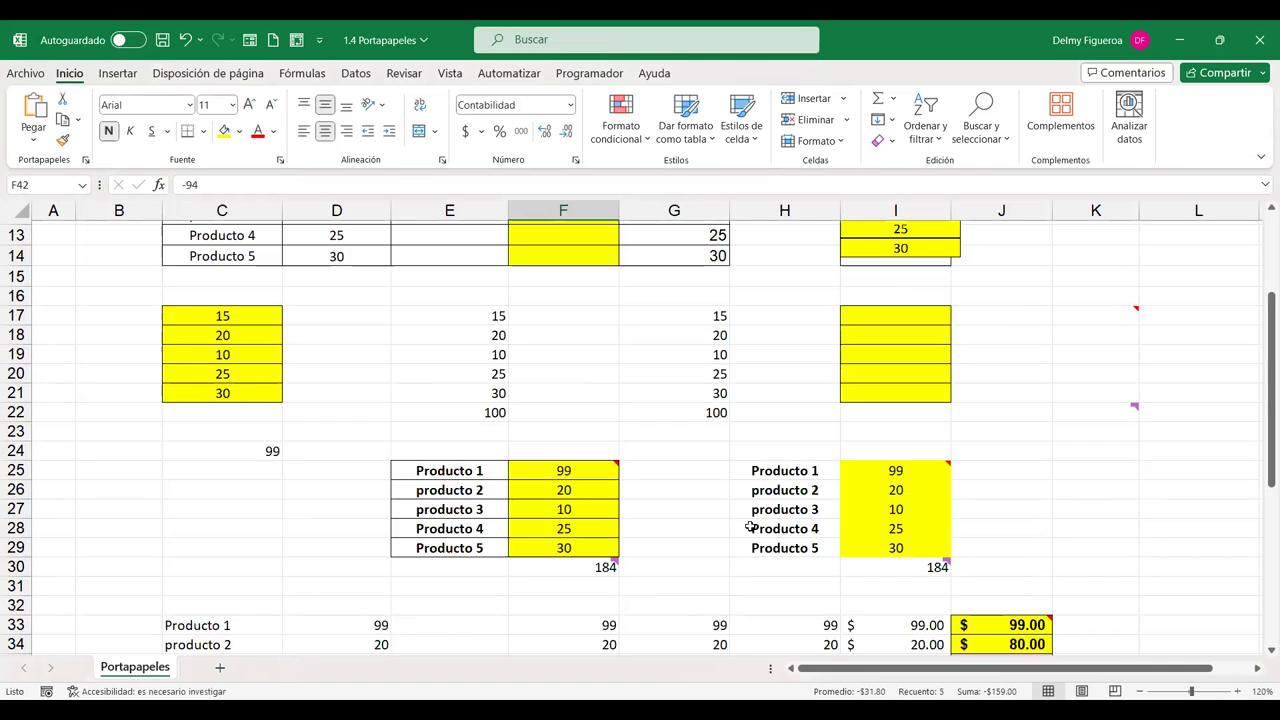
scroll(748, 528, down, 2)
scroll(748, 528, down, 2)
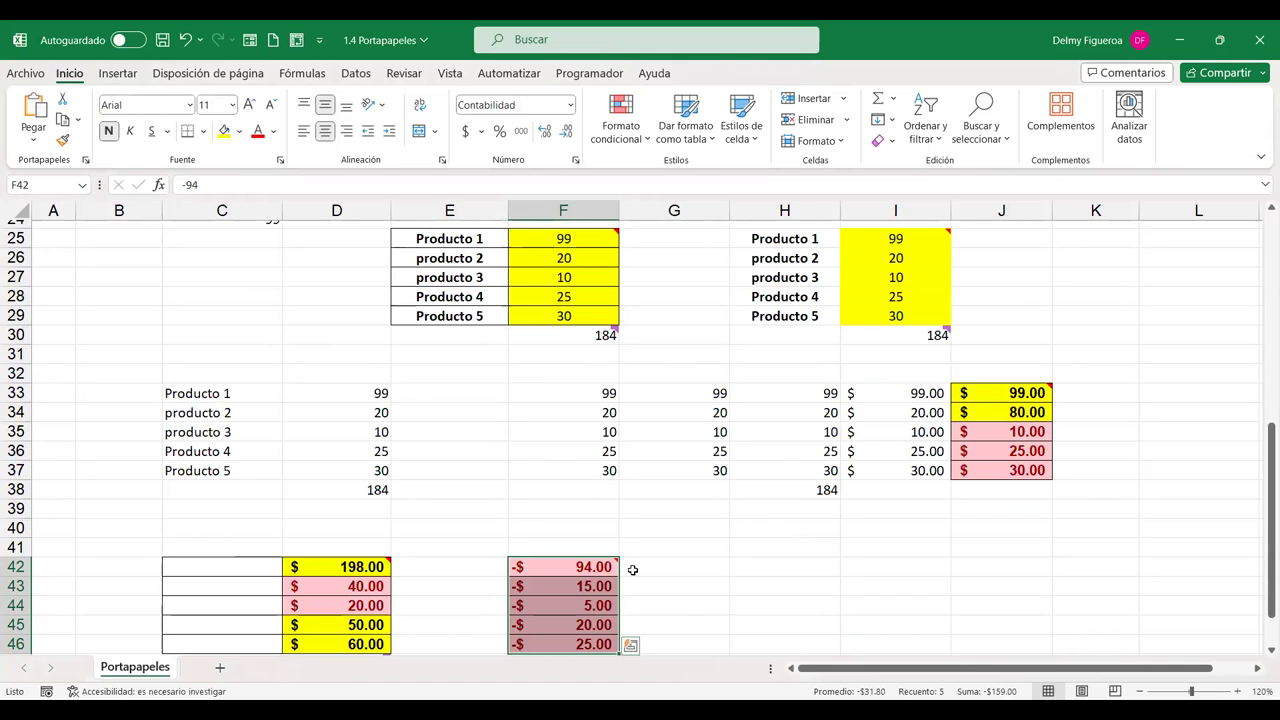
click(826, 567)
Enter the label 'Destino - origen' in H42 next to the subtracted results
scroll(484, 587, down, 3)
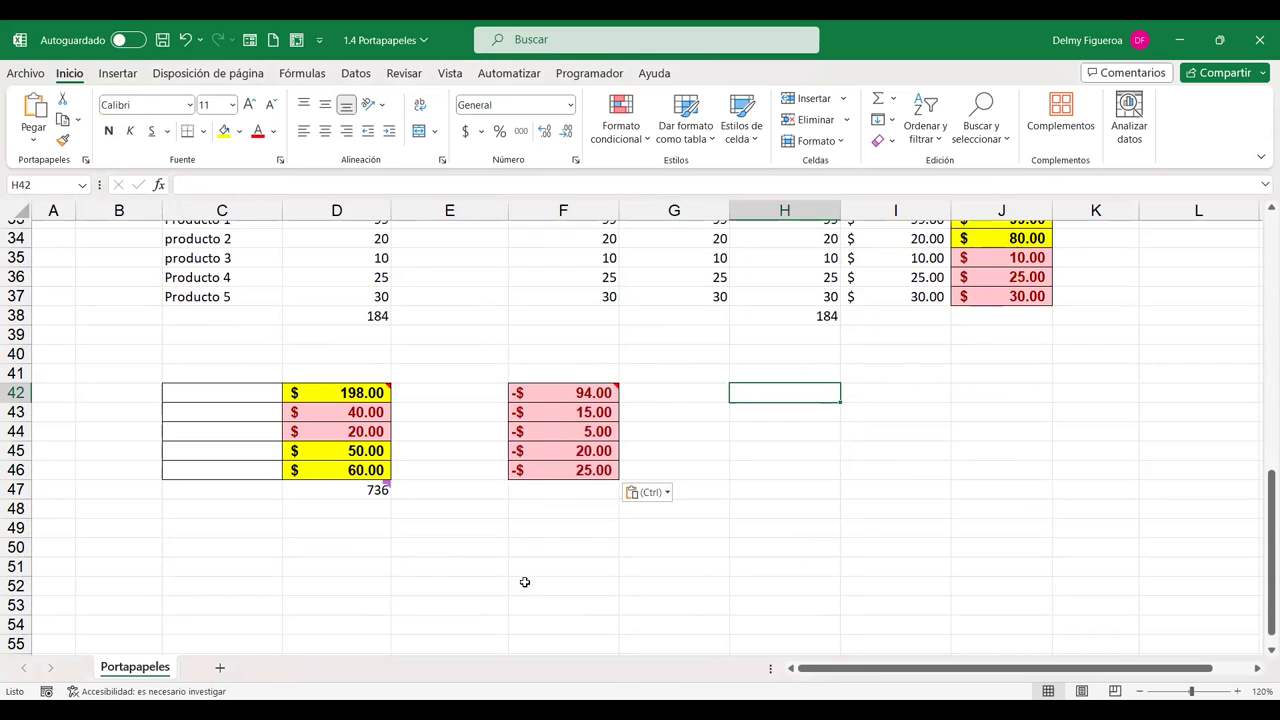
text(Destino)
text(p)
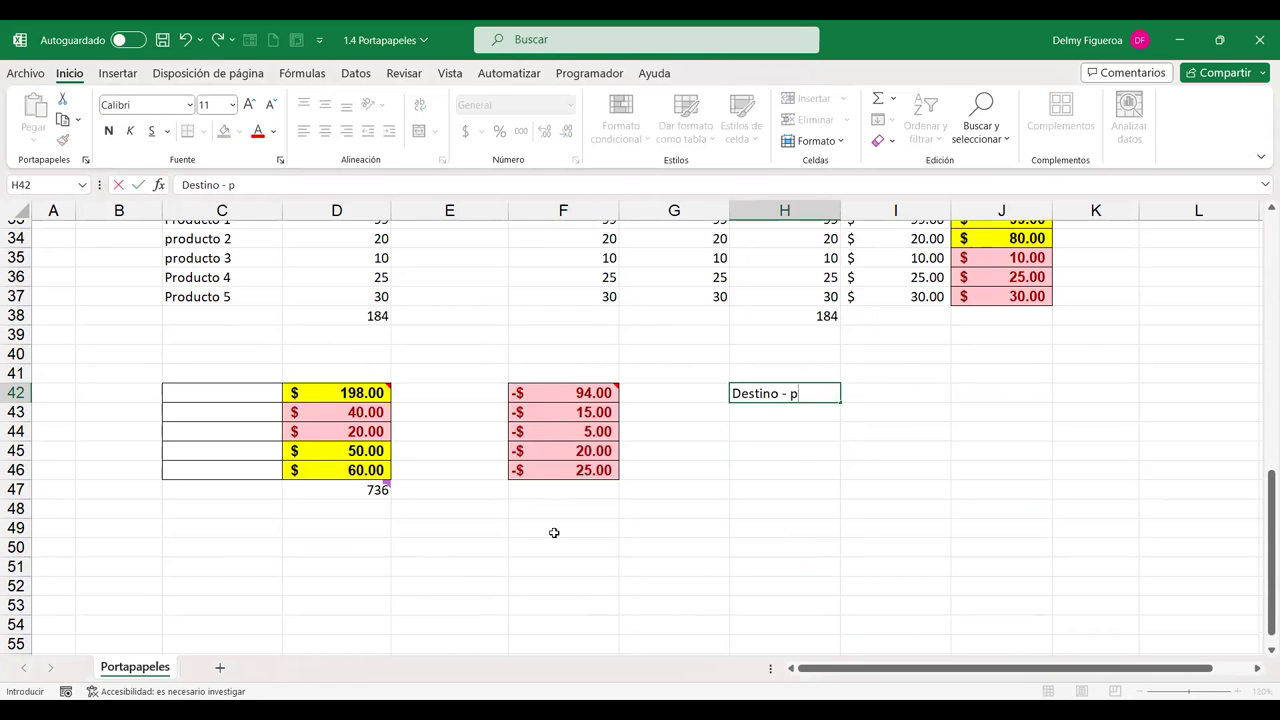
text(rigen)
key(Return)
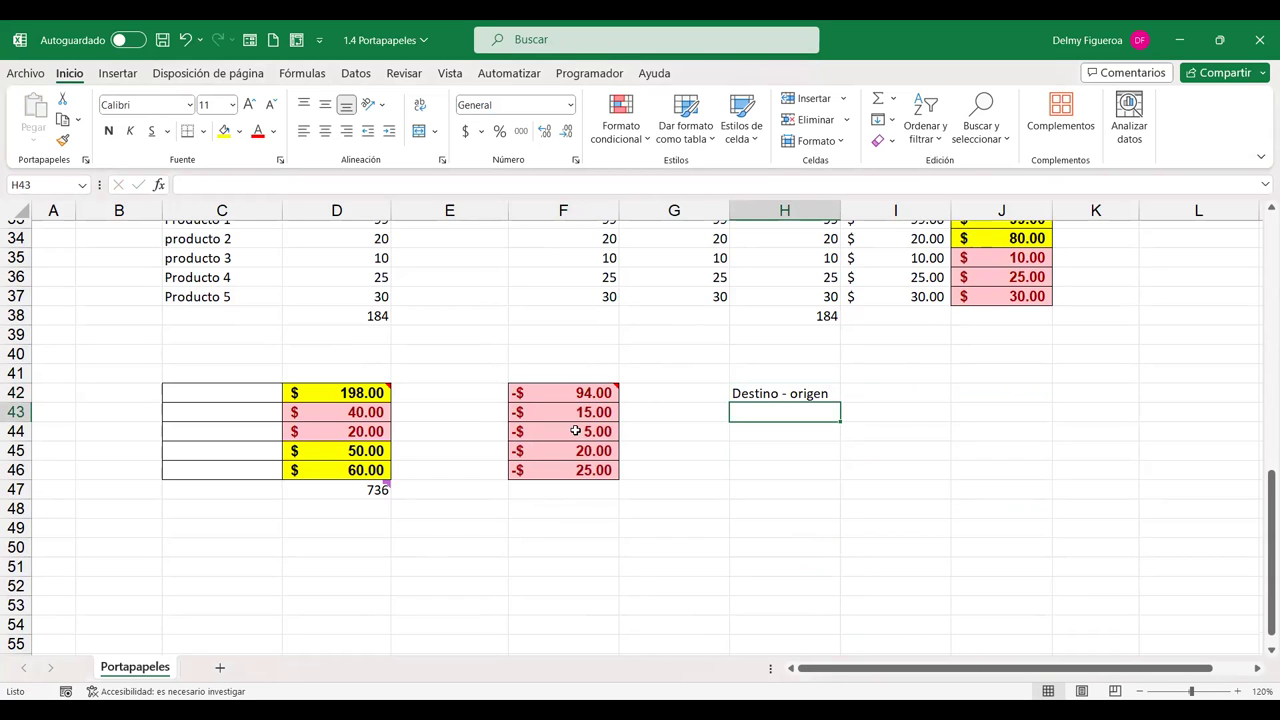
scroll(572, 413, up, 5)
scroll(575, 420, down, 4)
scroll(565, 350, down, 3)
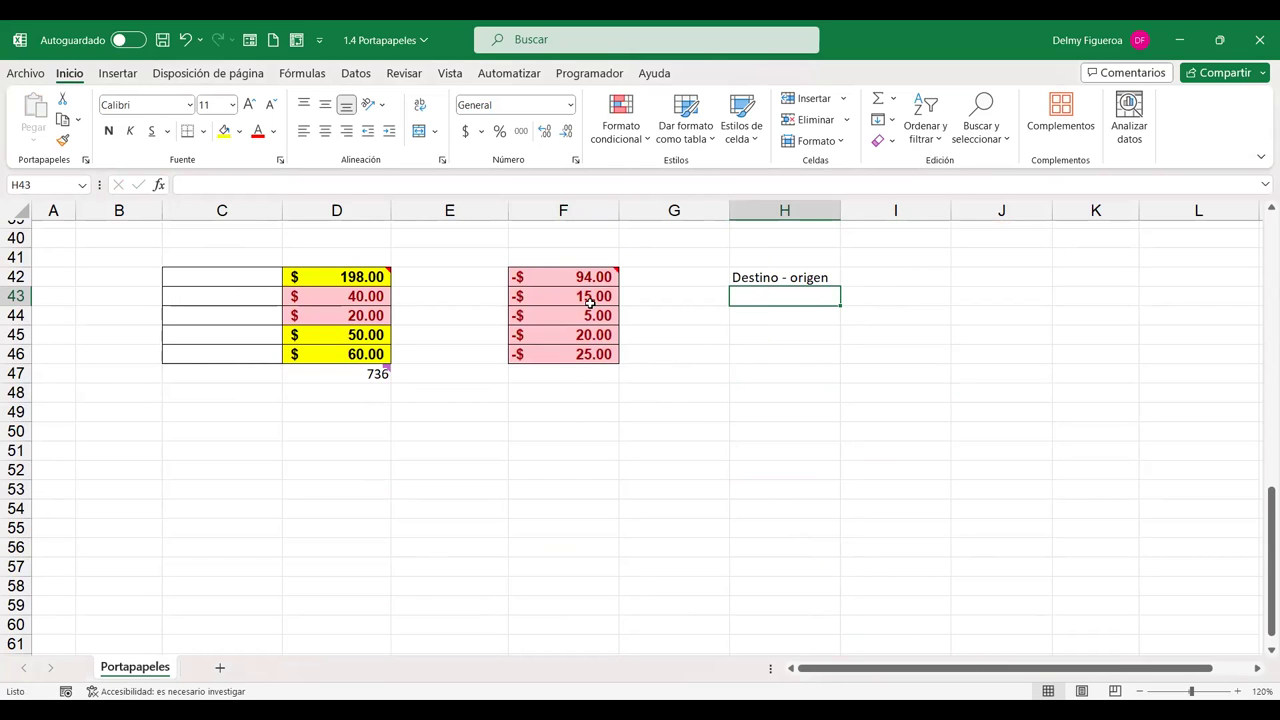
scroll(588, 300, up, 7)
scroll(200, 243, up, 6)
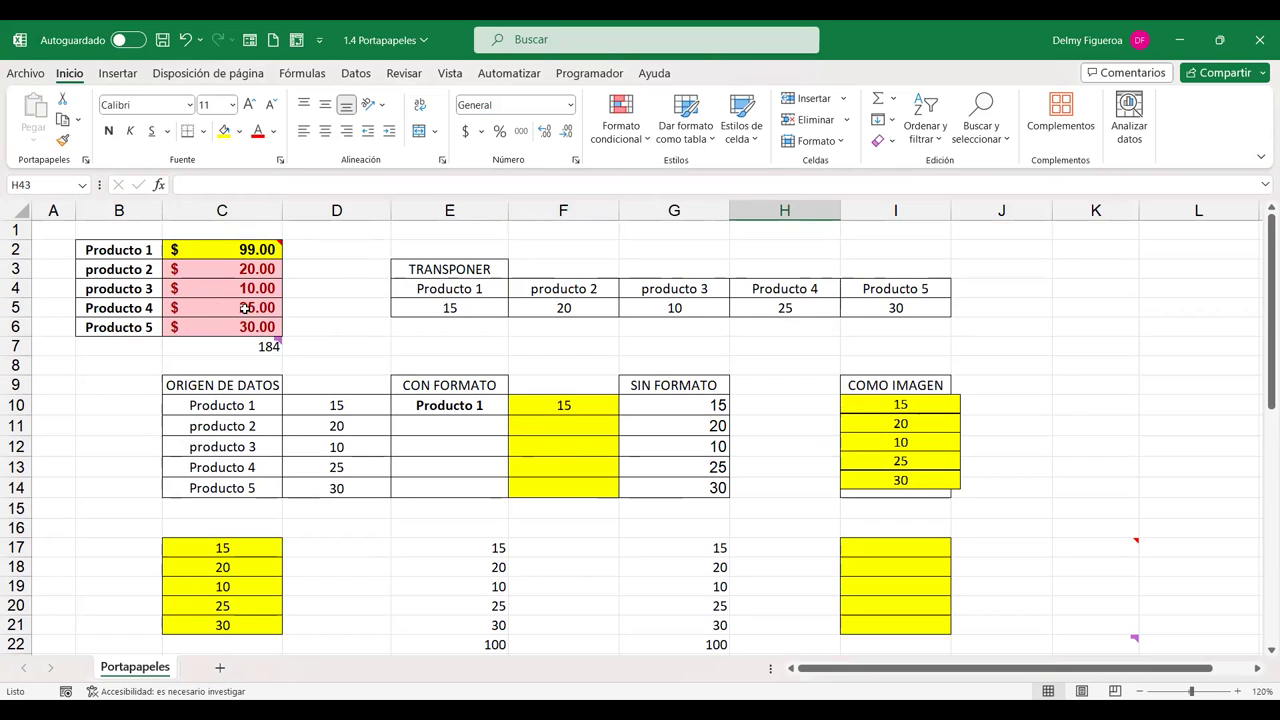
scroll(617, 405, down, 6)
scroll(620, 392, down, 3)
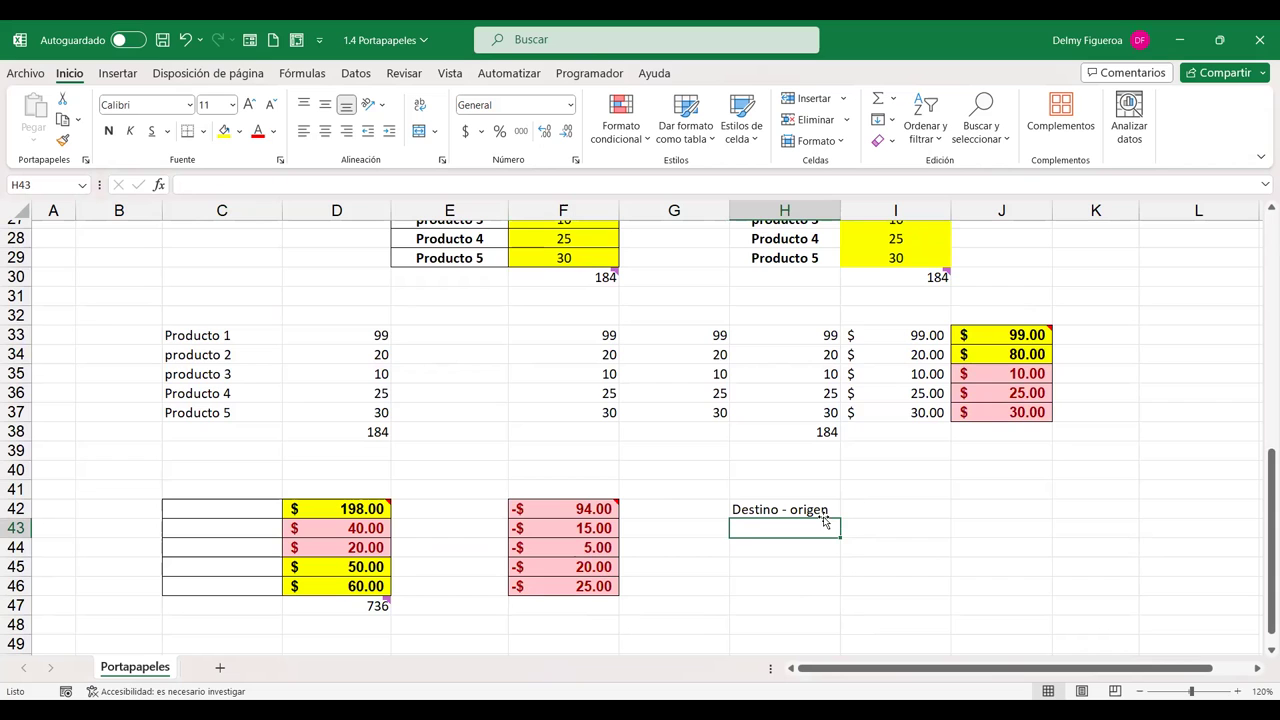
scroll(590, 503, up, 2)
scroll(594, 498, up, 7)
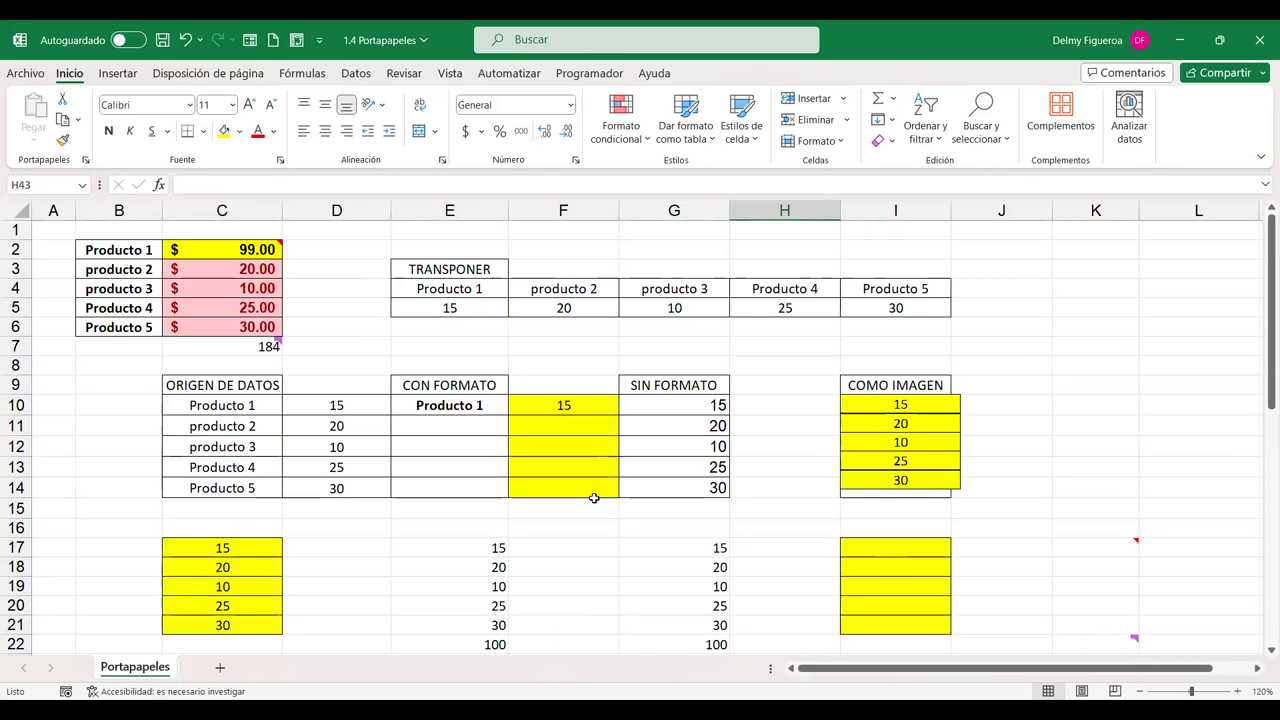
scroll(496, 431, down, 7)
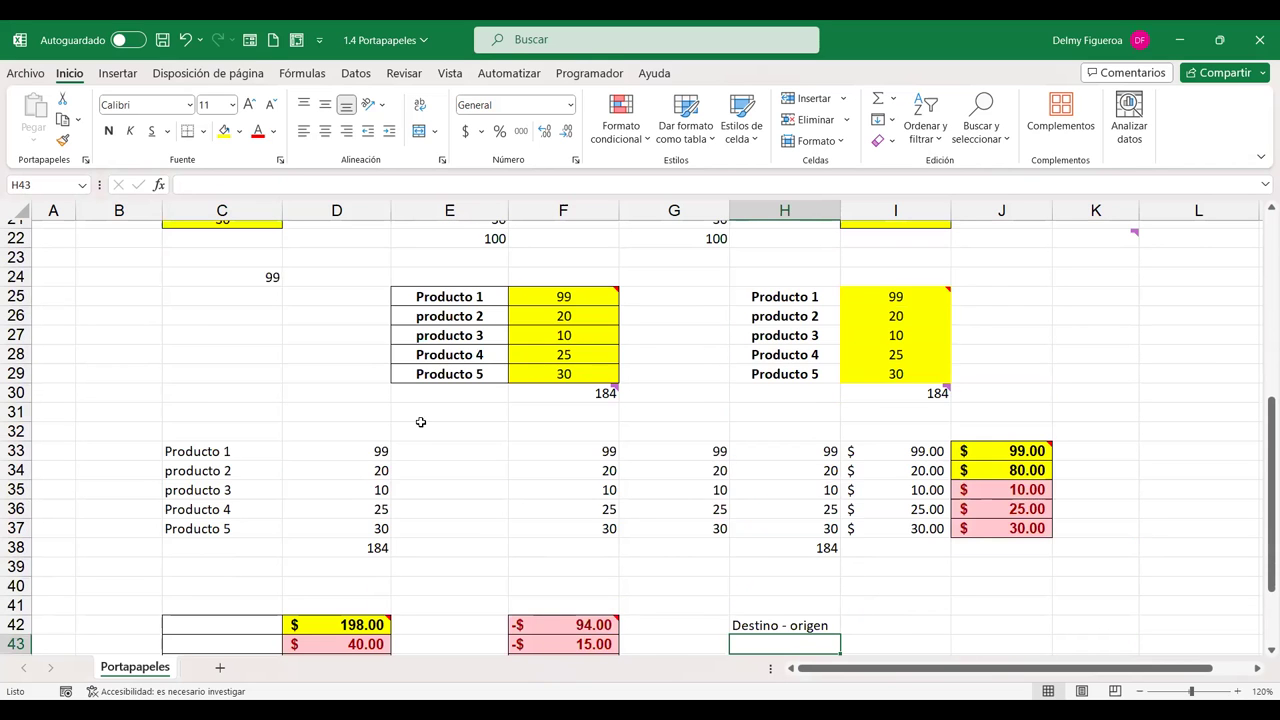
scroll(420, 420, down, 2)
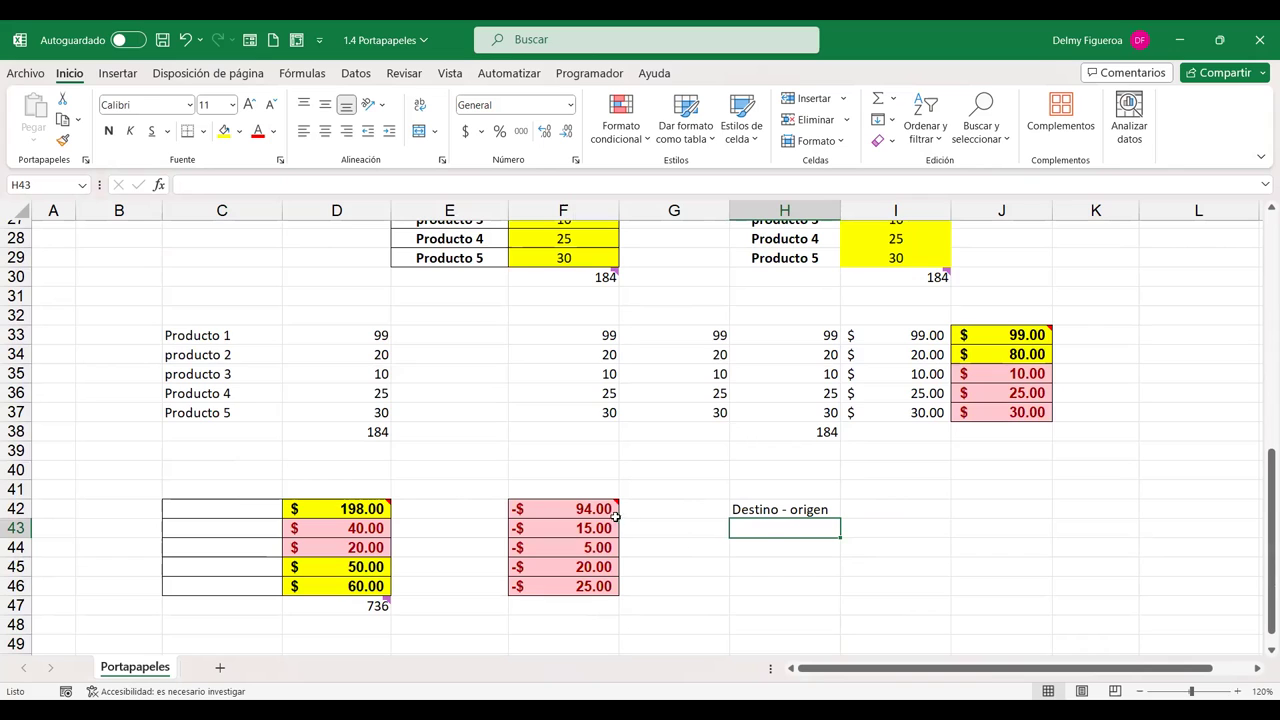
Enter 2 in each cell from I42 down to I46
click(918, 513)
text(2)
key(Return)
text(2)
key(Return)
text(2)
key(Return)
text(2)
key(Return)
text(2)
key(Return)
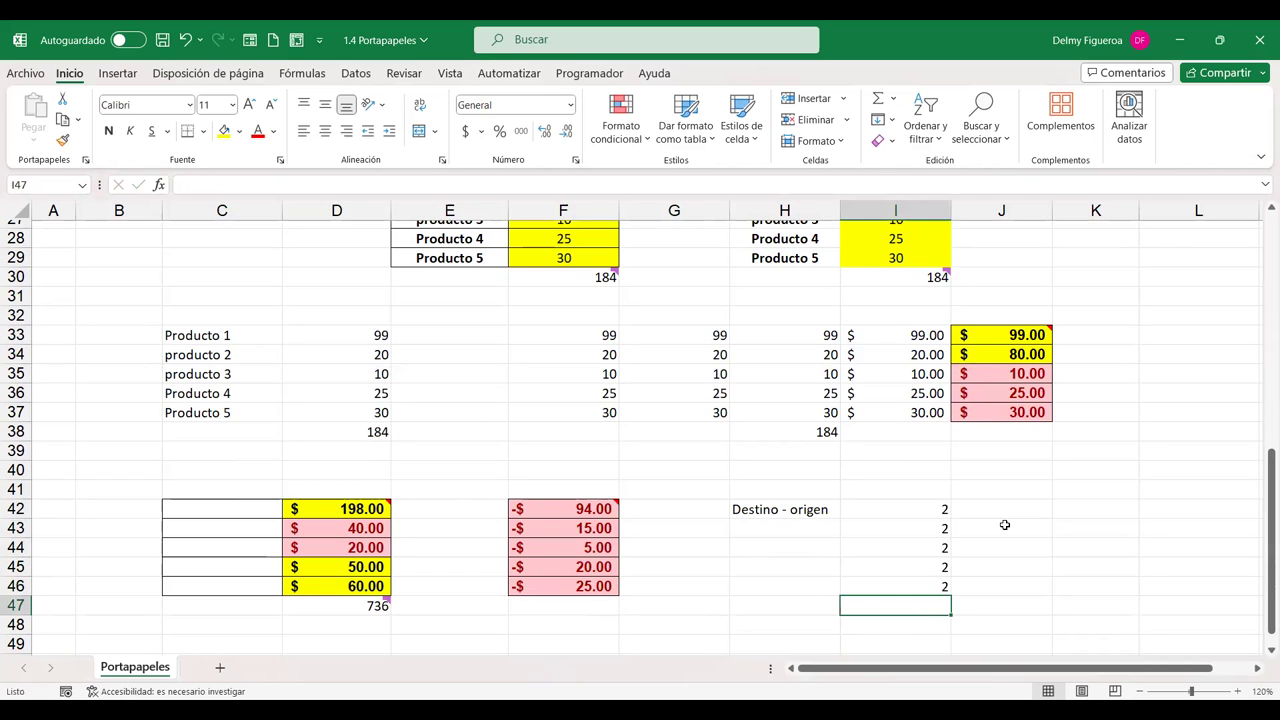
Copy the product values in C2:C6
scroll(1006, 525, up, 3)
scroll(434, 443, up, 5)
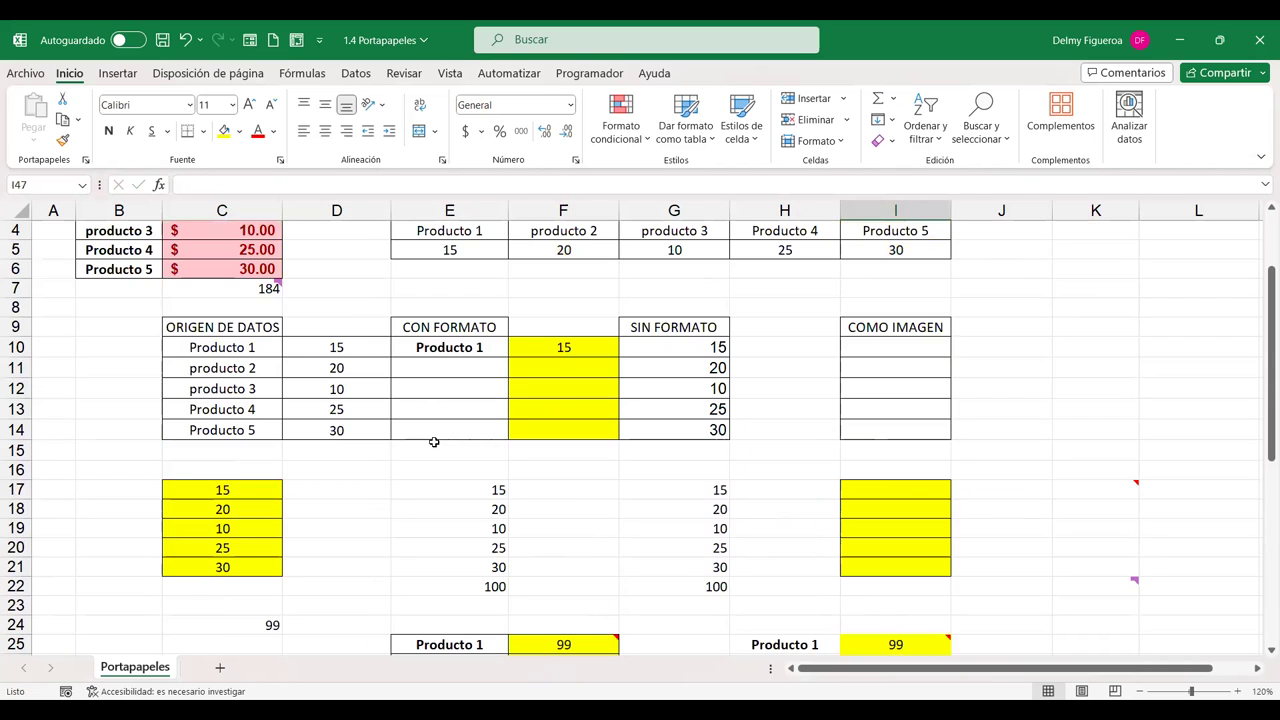
scroll(300, 316, up, 1)
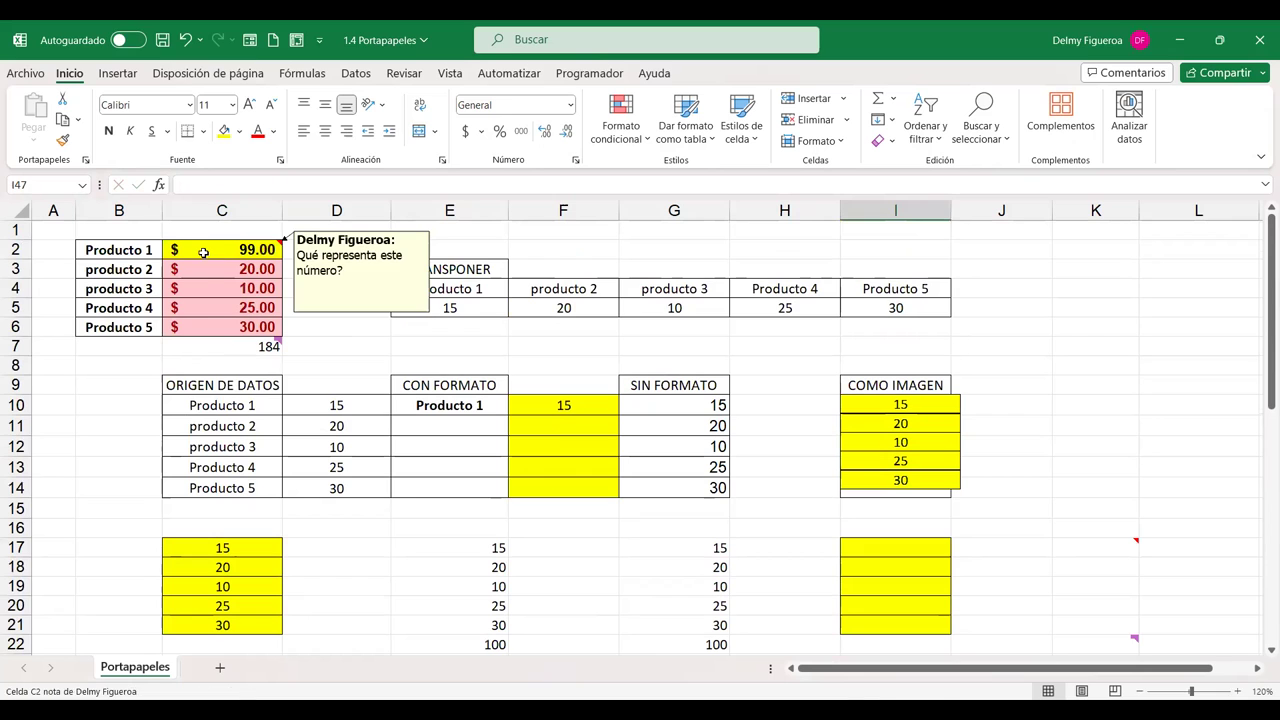
drag(203, 245, 205, 327)
key(ctrl+c)
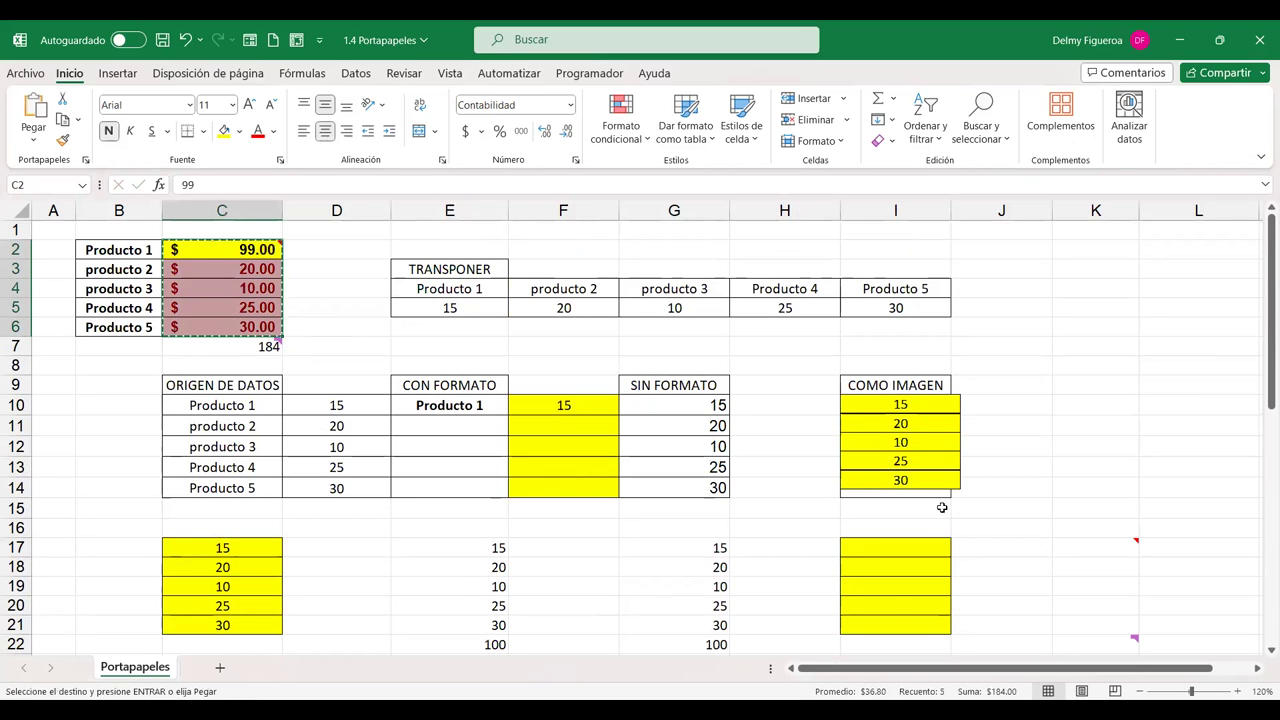
Paste Special the copied values onto I42:I46 with Multiply, giving $198, $40, $20, $50, $60
scroll(943, 510, down, 8)
scroll(925, 566, down, 1)
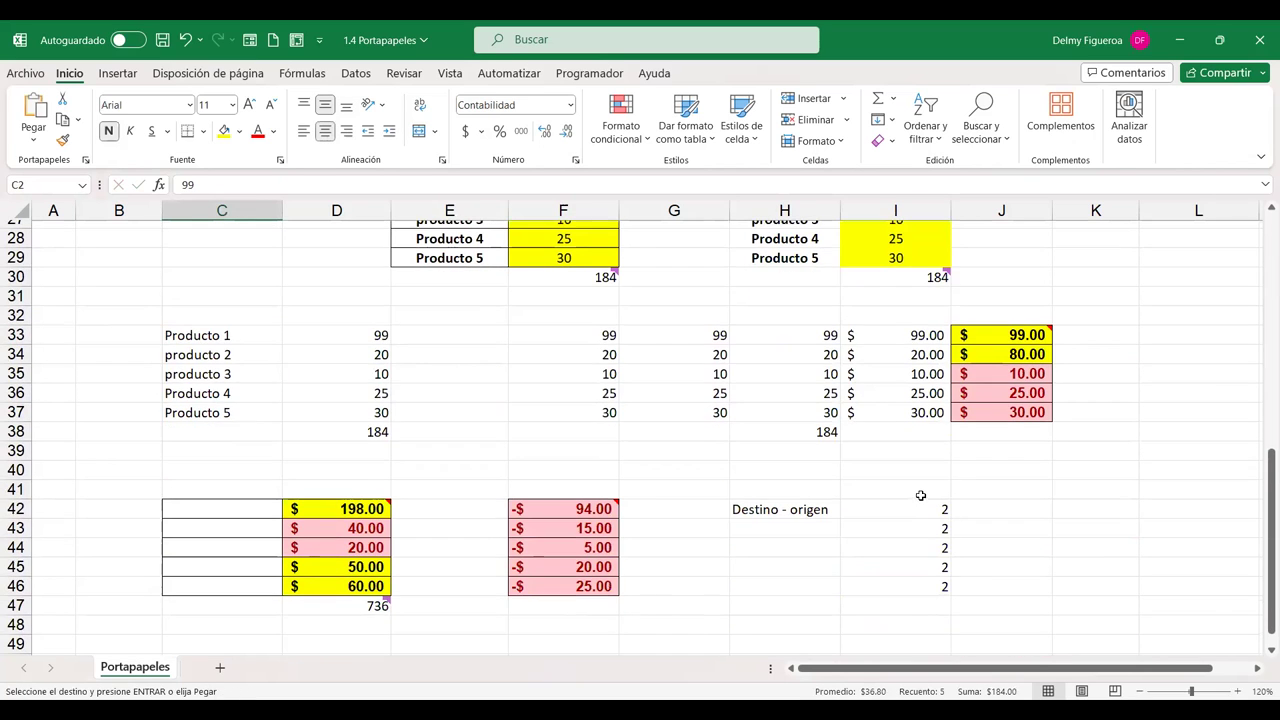
drag(915, 509, 909, 583)
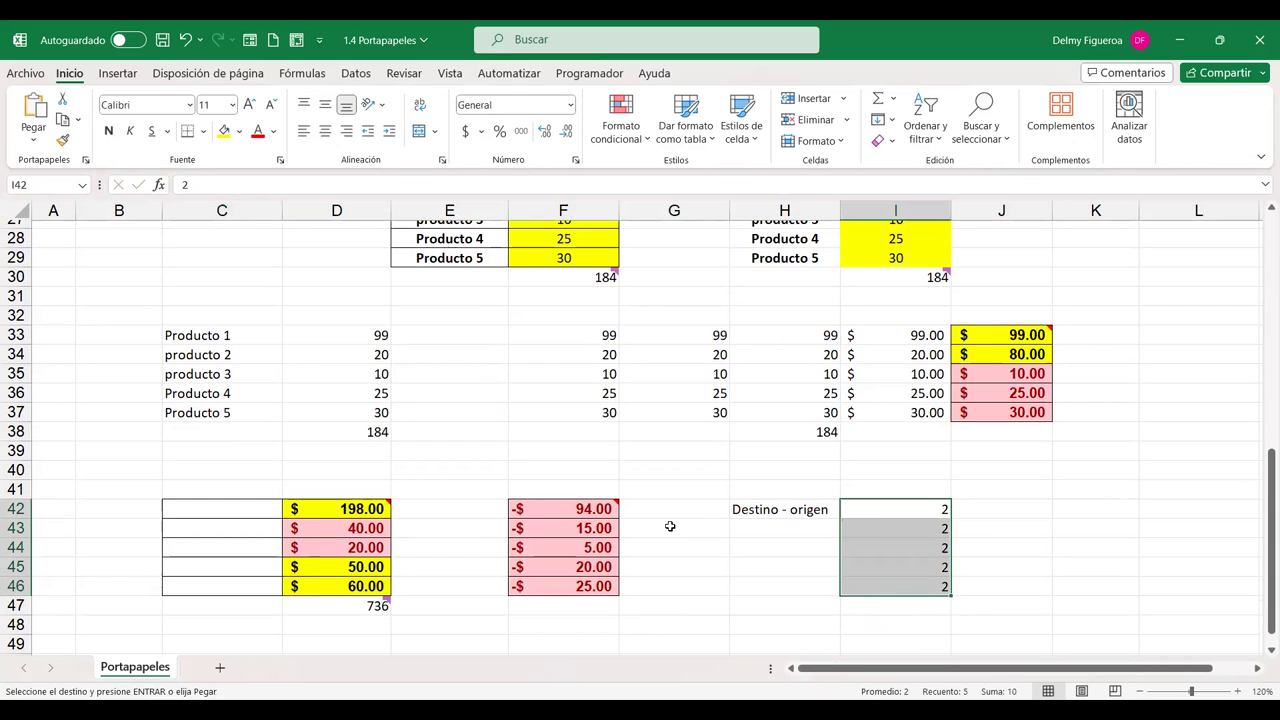
scroll(678, 498, up, 2)
scroll(678, 498, up, 4)
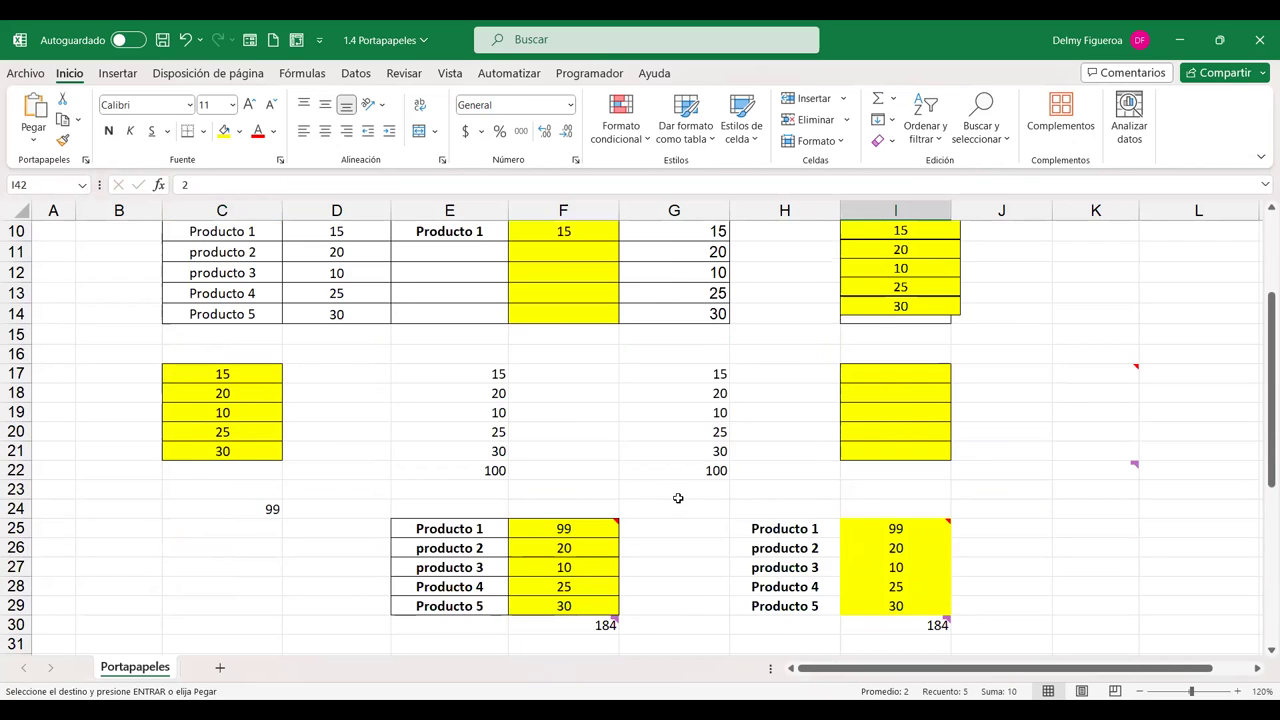
scroll(678, 498, up, 3)
scroll(666, 494, up, 1)
mouse_move(250, 248)
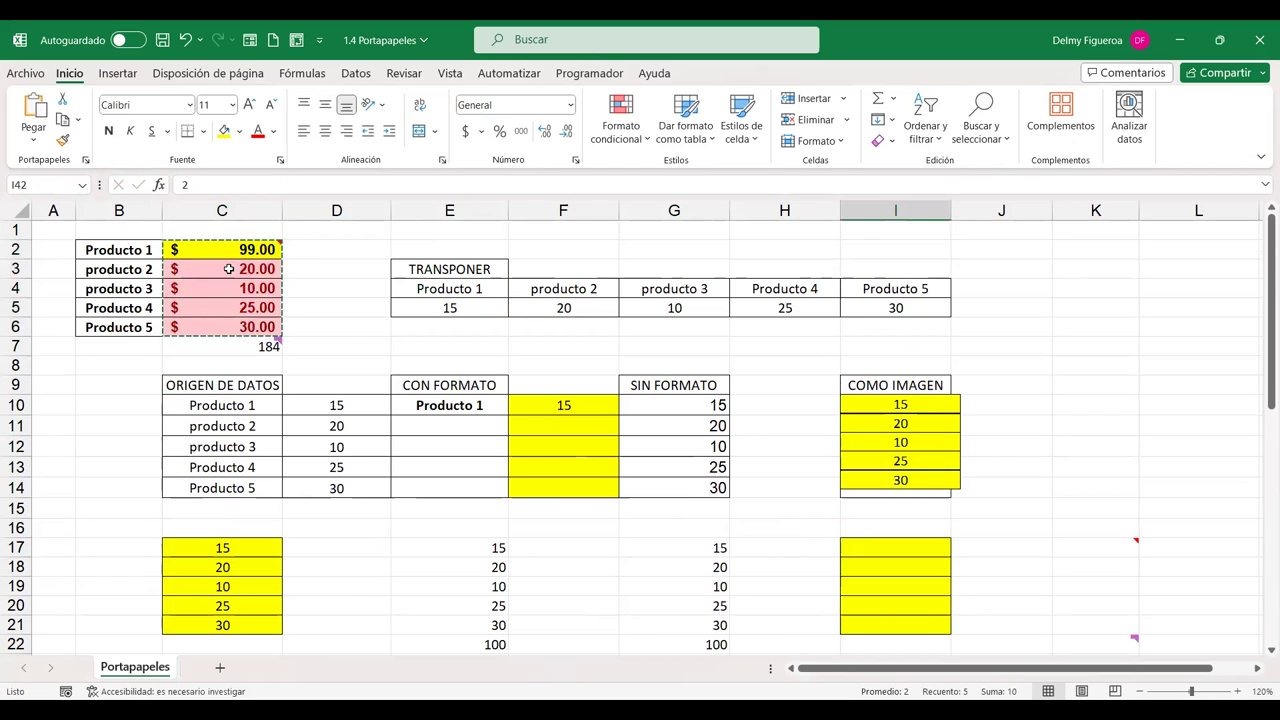
scroll(903, 511, down, 5)
scroll(903, 511, down, 6)
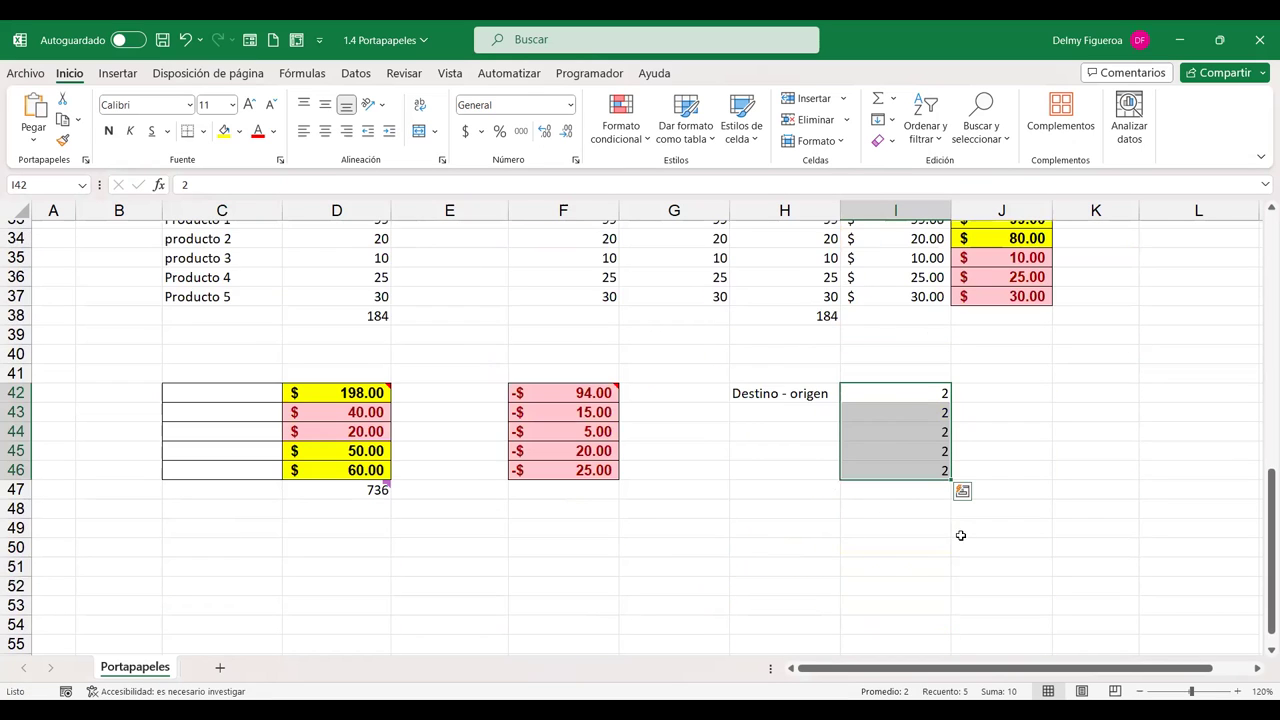
key(Escape)
key(ctrl+alt+v)
click(890, 521)
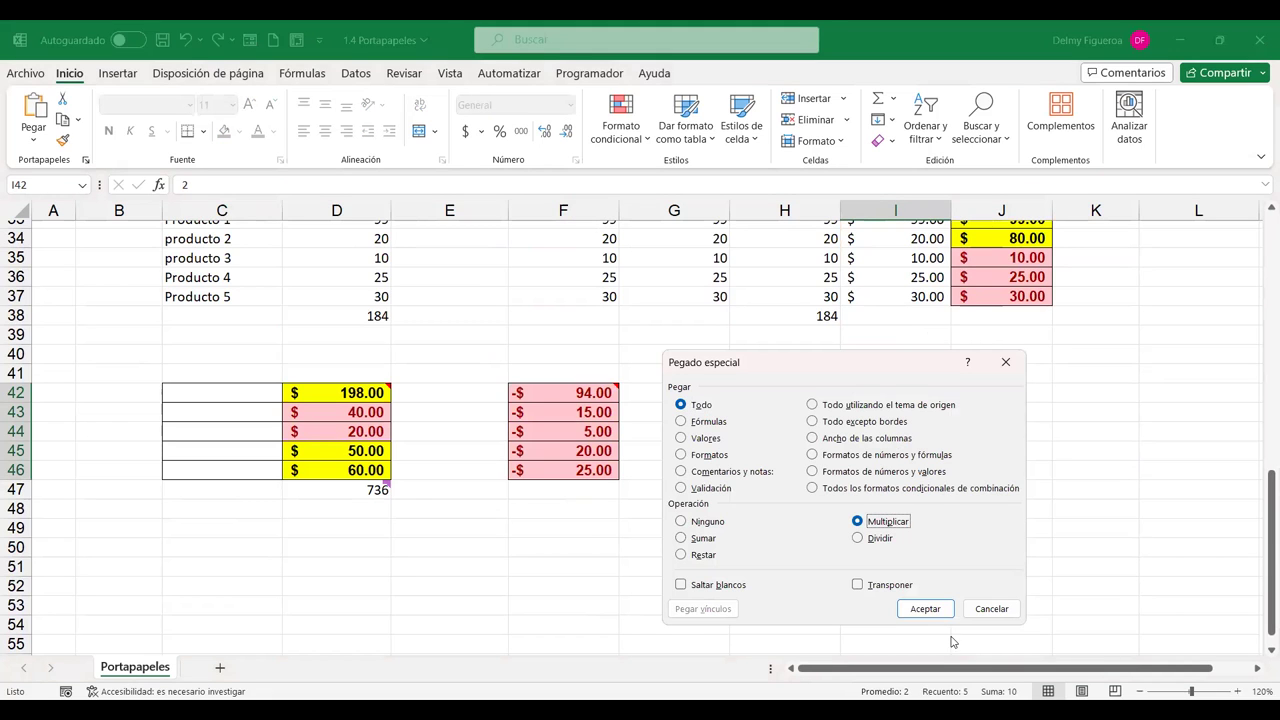
click(925, 608)
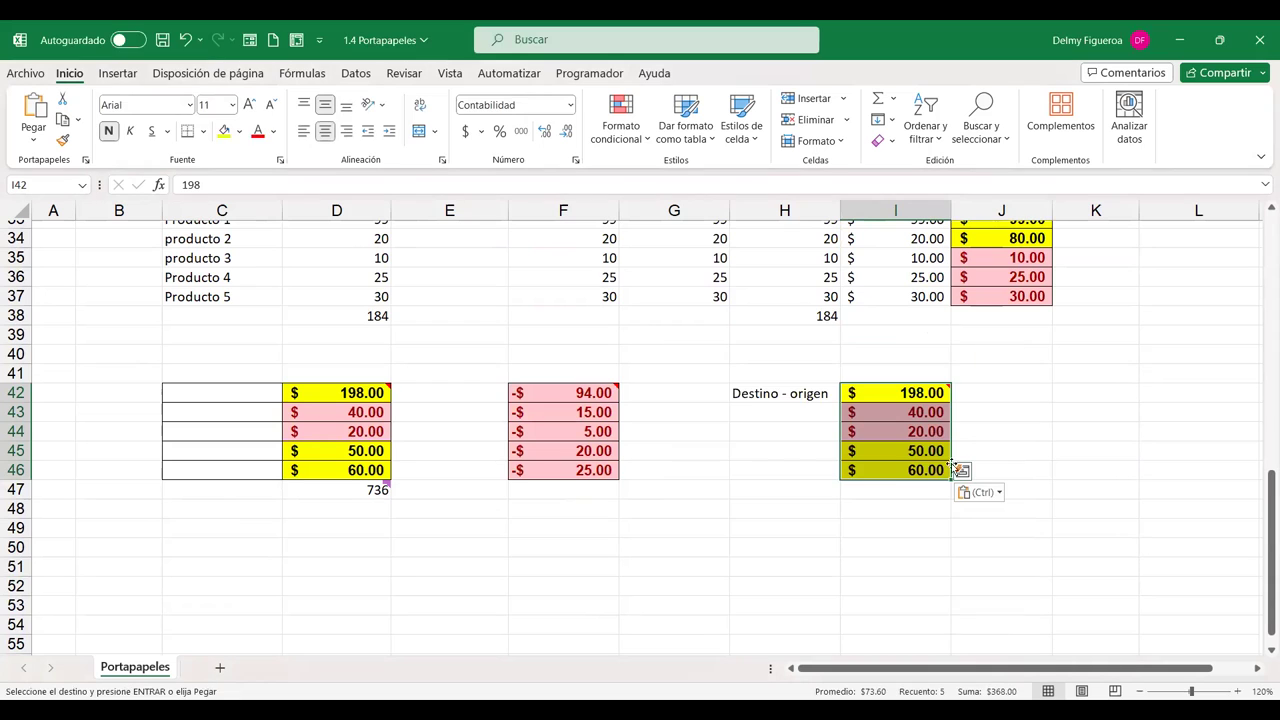
Inspect the multiplied amounts beside the Destino - origen label, clicking H42 and K42
scroll(414, 294, up, 9)
scroll(460, 331, up, 2)
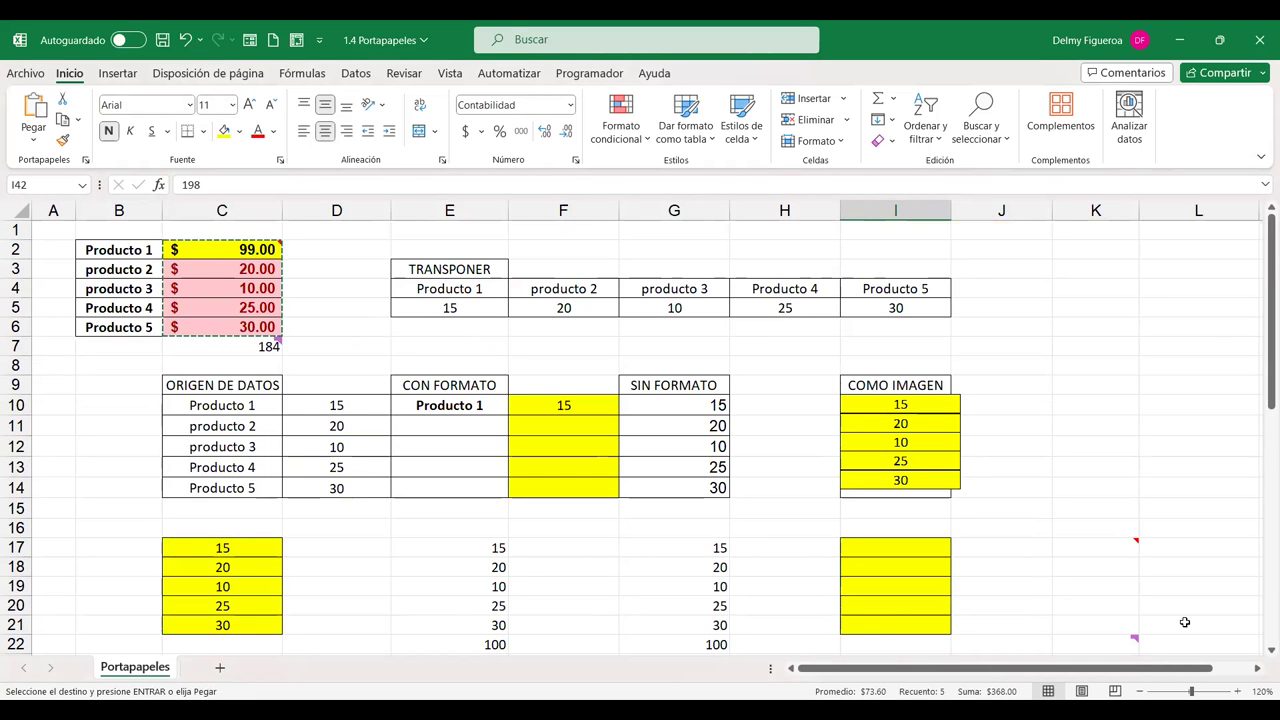
scroll(1052, 575, down, 5)
scroll(1052, 575, down, 1)
scroll(1052, 575, down, 1)
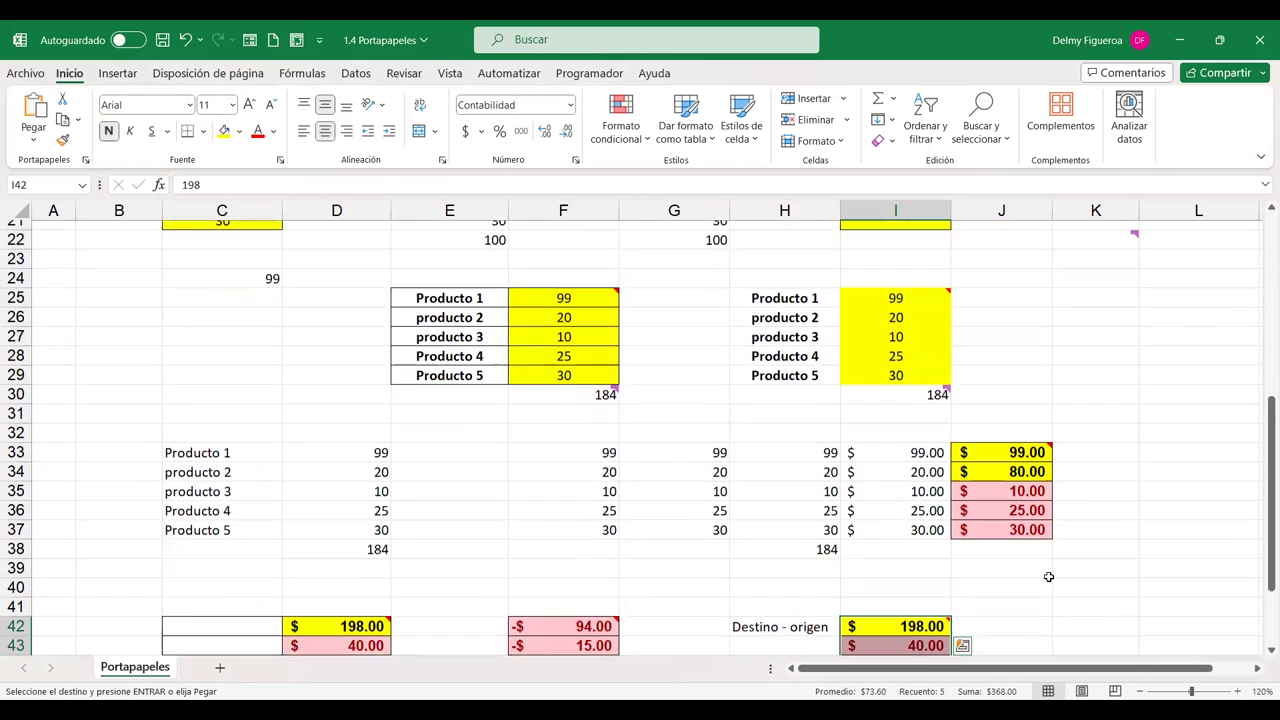
scroll(1051, 578, down, 1)
scroll(1054, 578, down, 2)
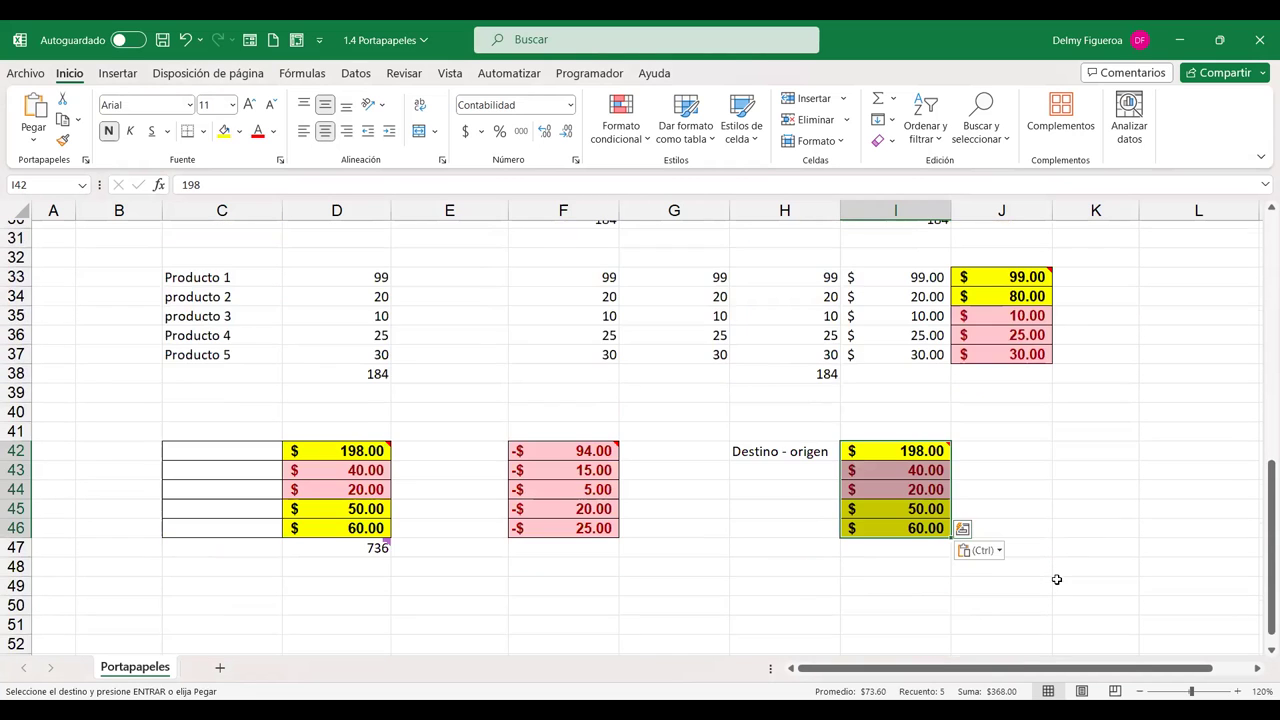
scroll(1057, 579, up, 5)
scroll(1057, 579, up, 4)
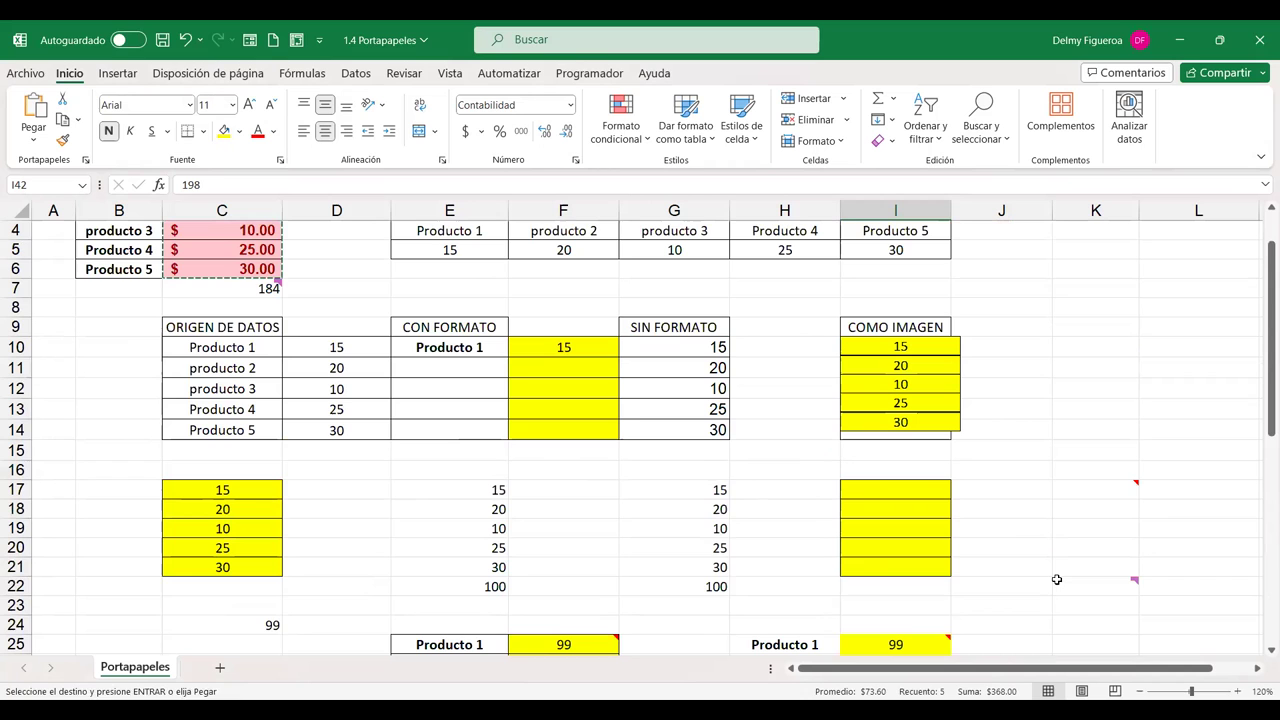
scroll(1057, 579, up, 1)
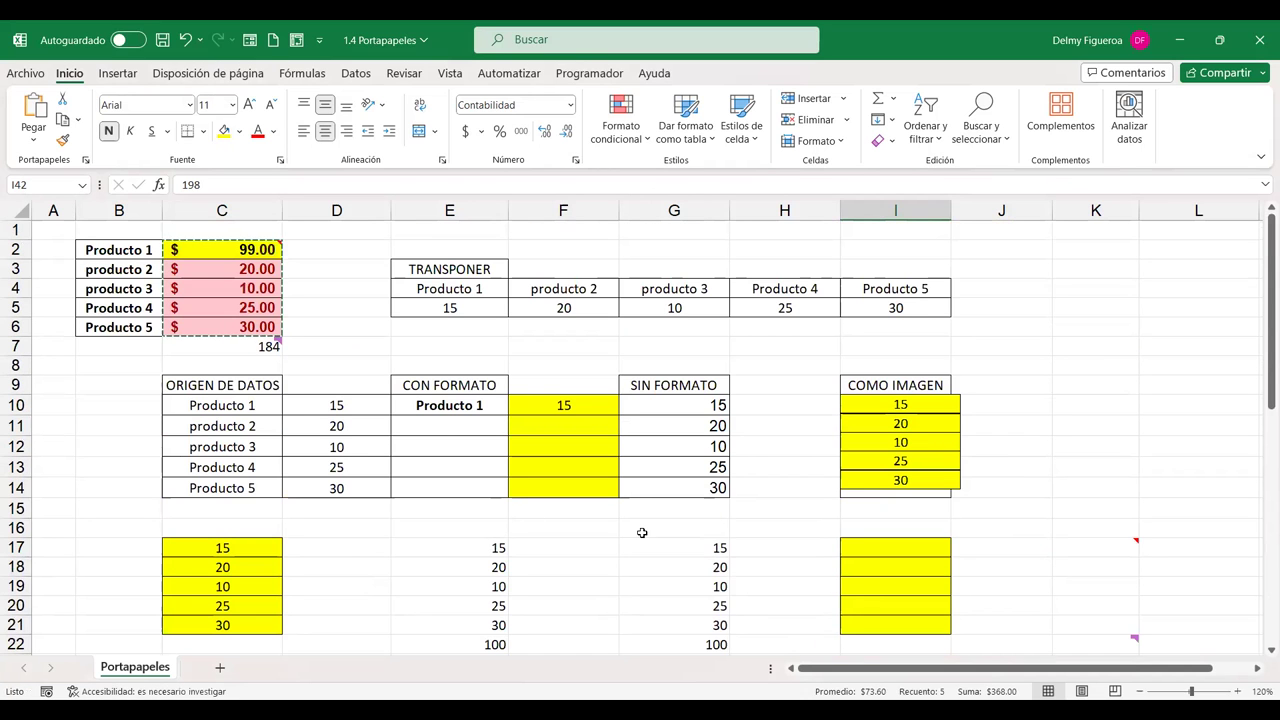
scroll(900, 500, down, 5)
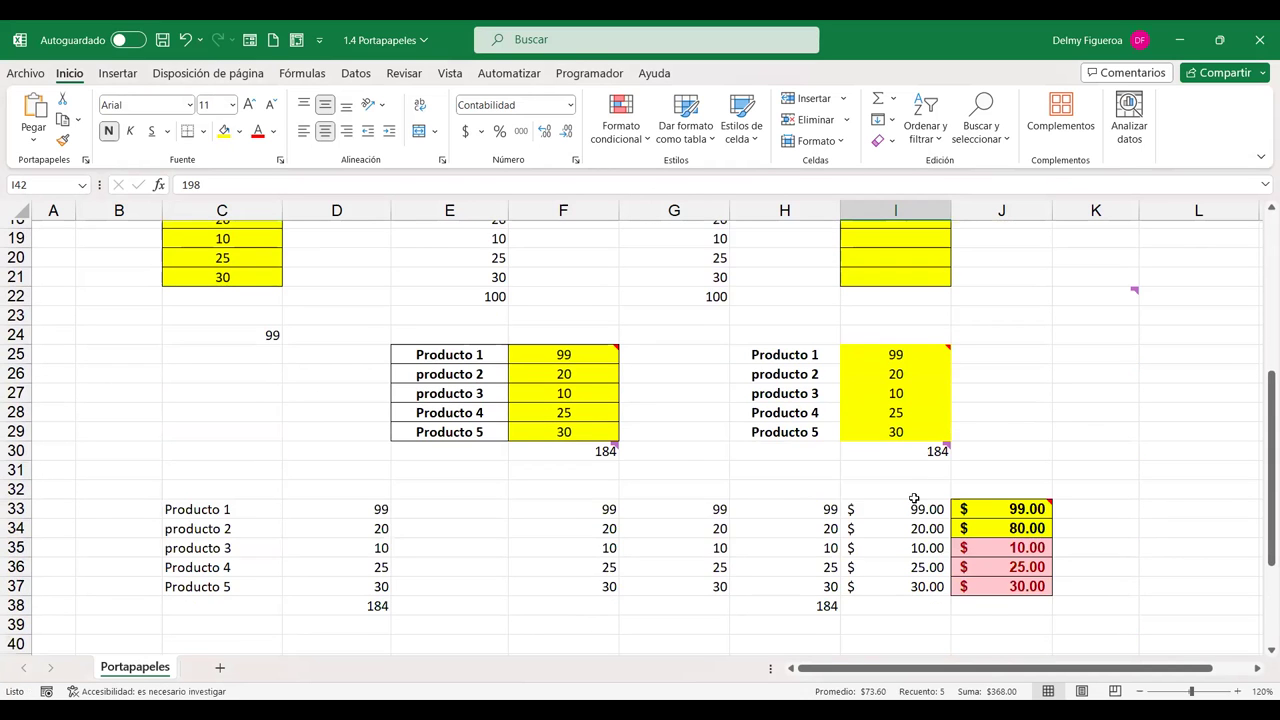
scroll(891, 503, down, 3)
scroll(778, 395, down, 2)
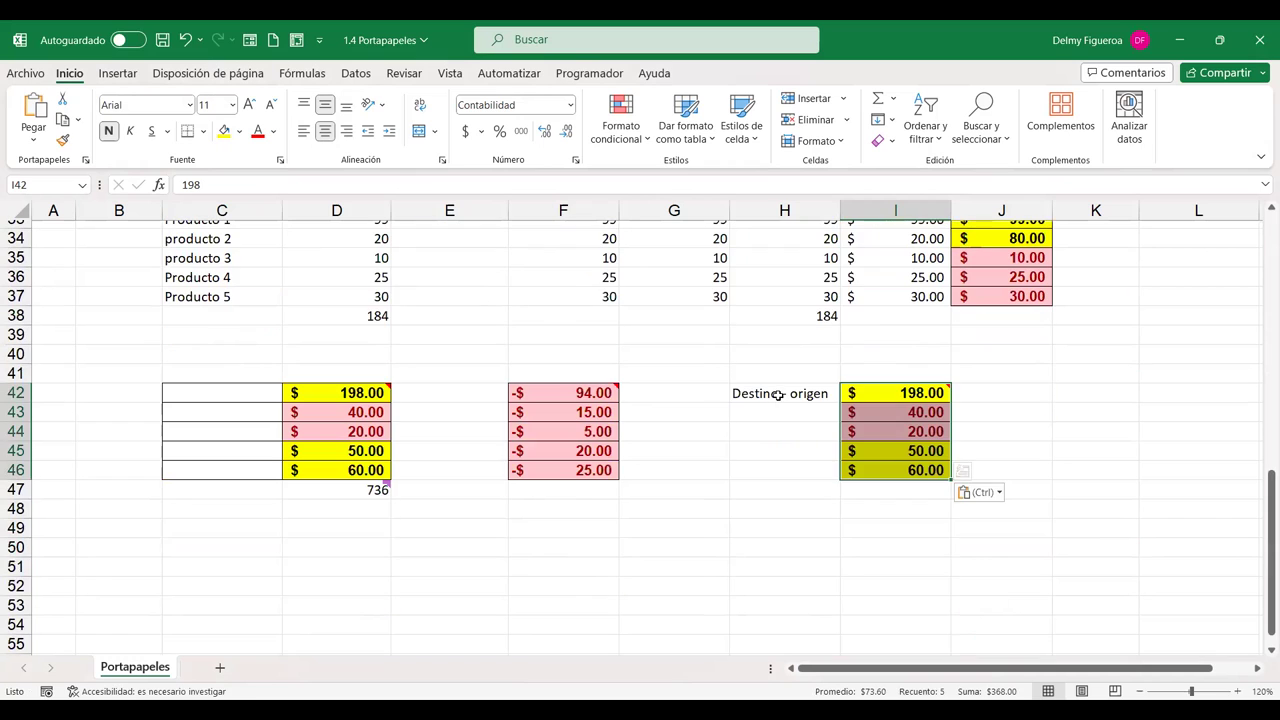
click(778, 394)
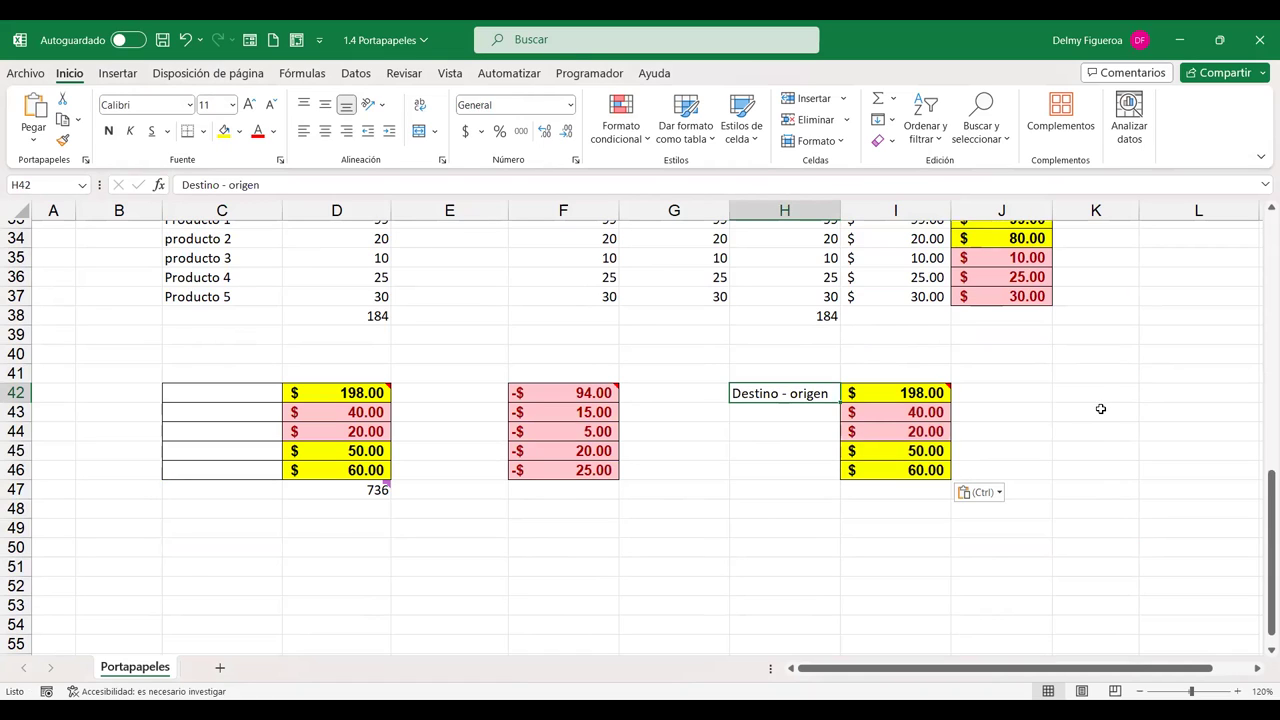
click(1088, 393)
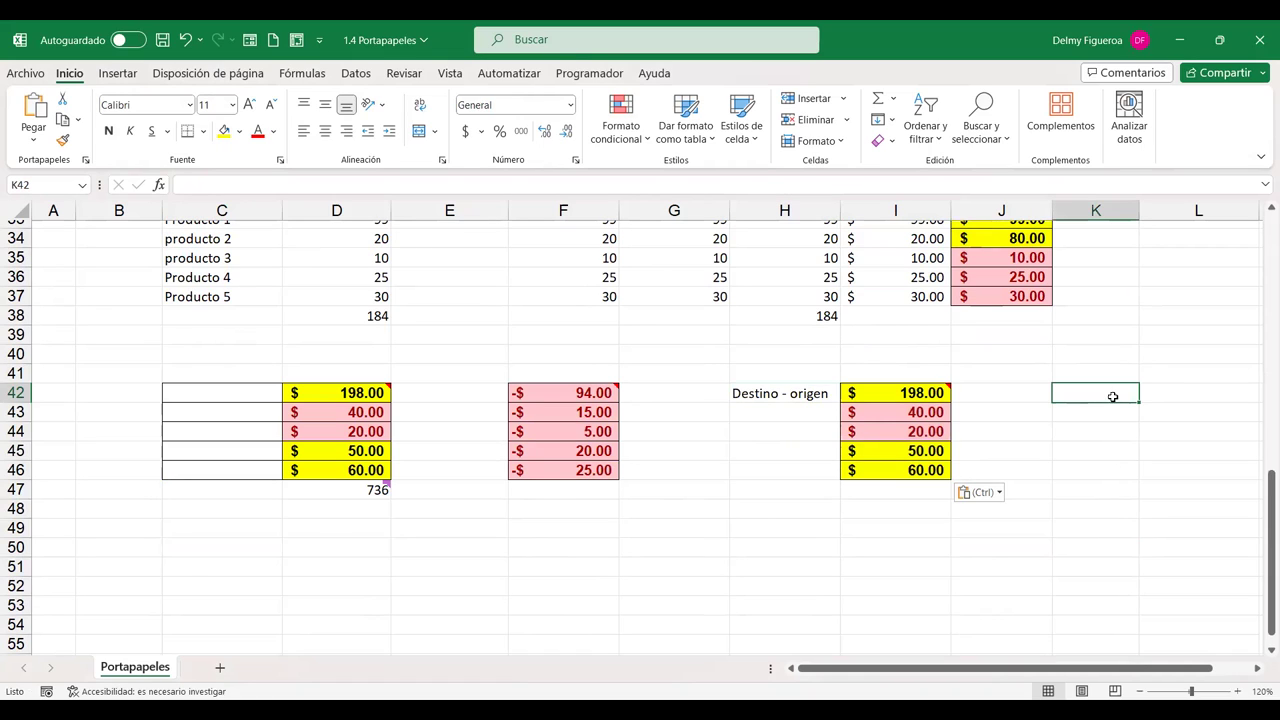
scroll(1108, 527, up, 5)
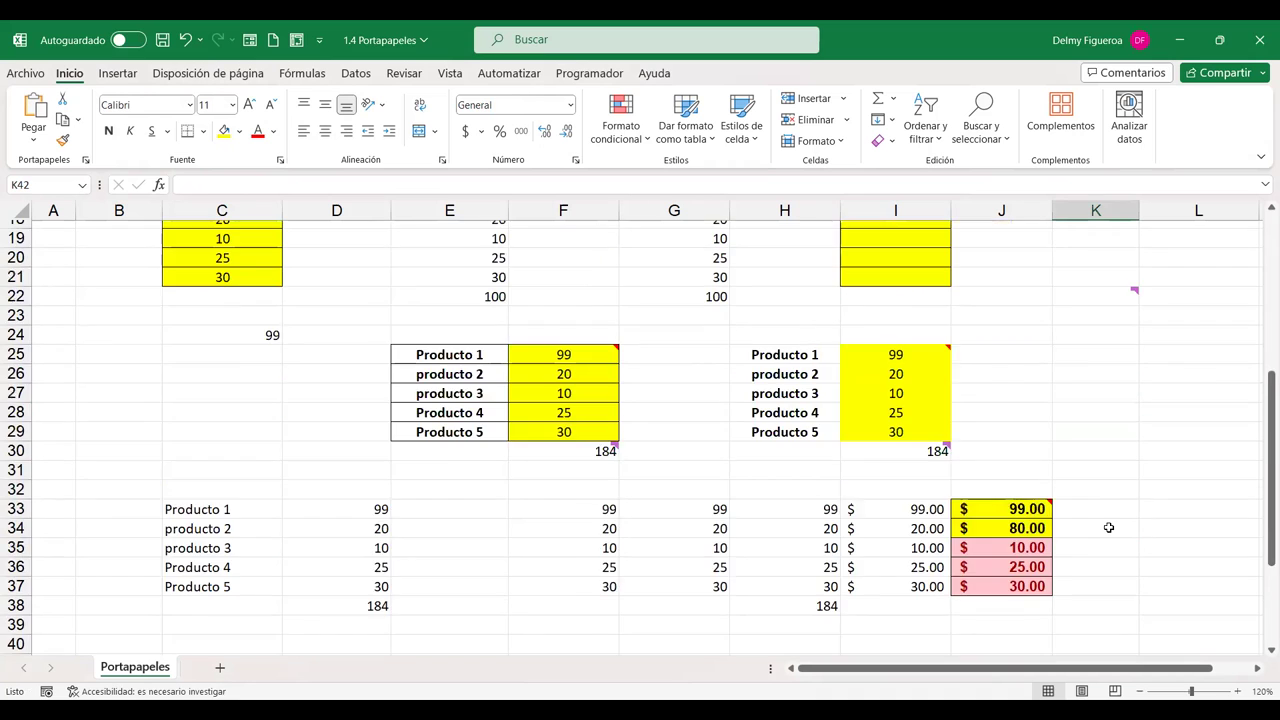
scroll(1100, 528, up, 6)
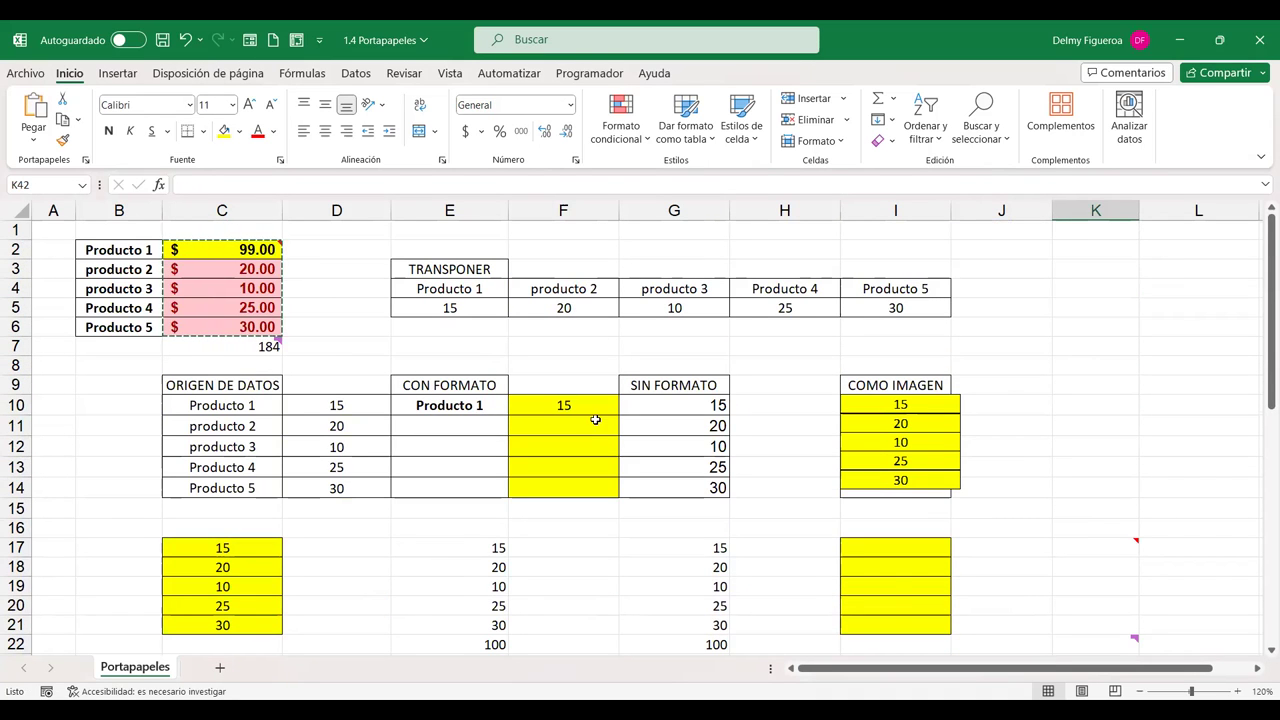
scroll(894, 437, down, 4)
scroll(888, 446, down, 5)
scroll(888, 446, down, 1)
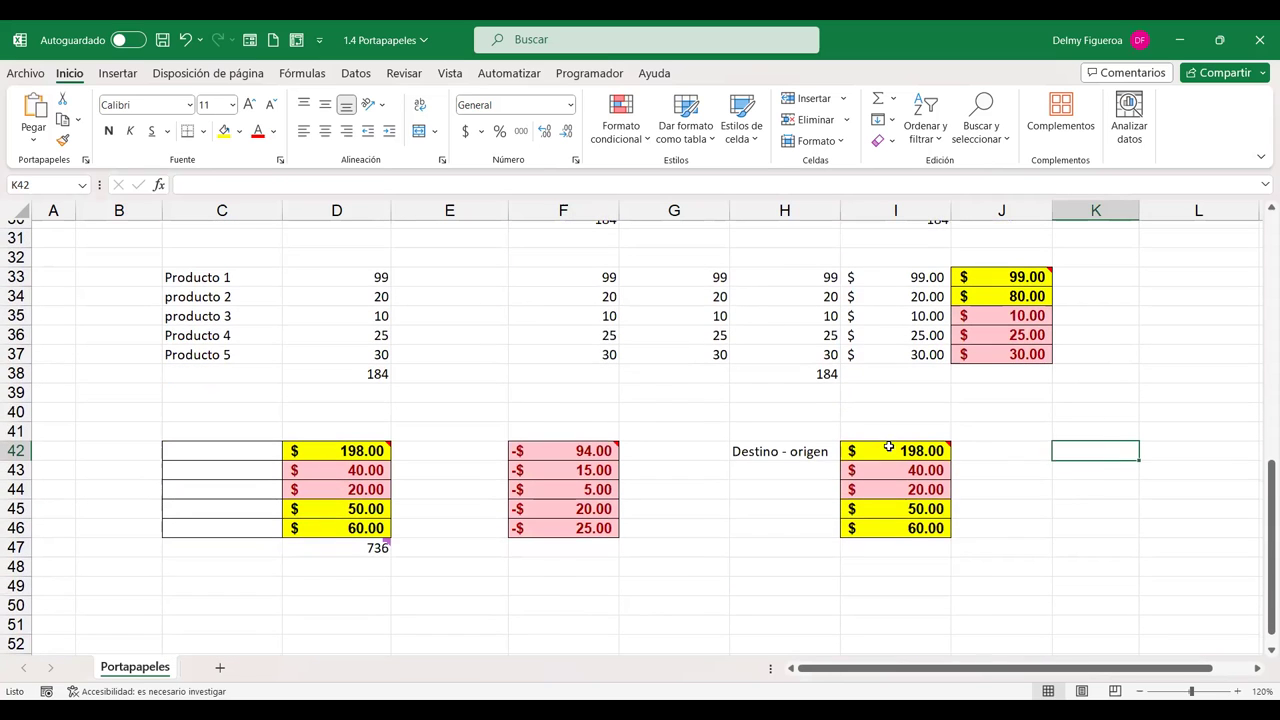
mouse_move(893, 448)
drag(893, 450, 902, 523)
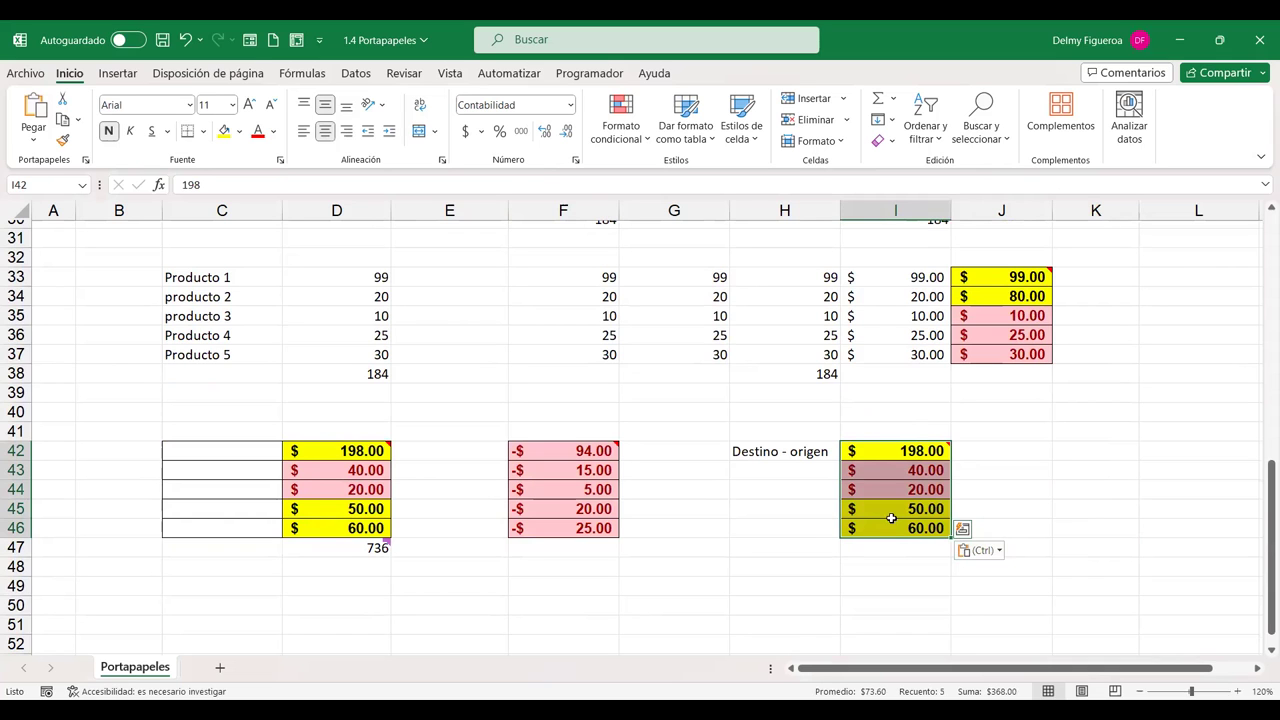
mouse_move(917, 451)
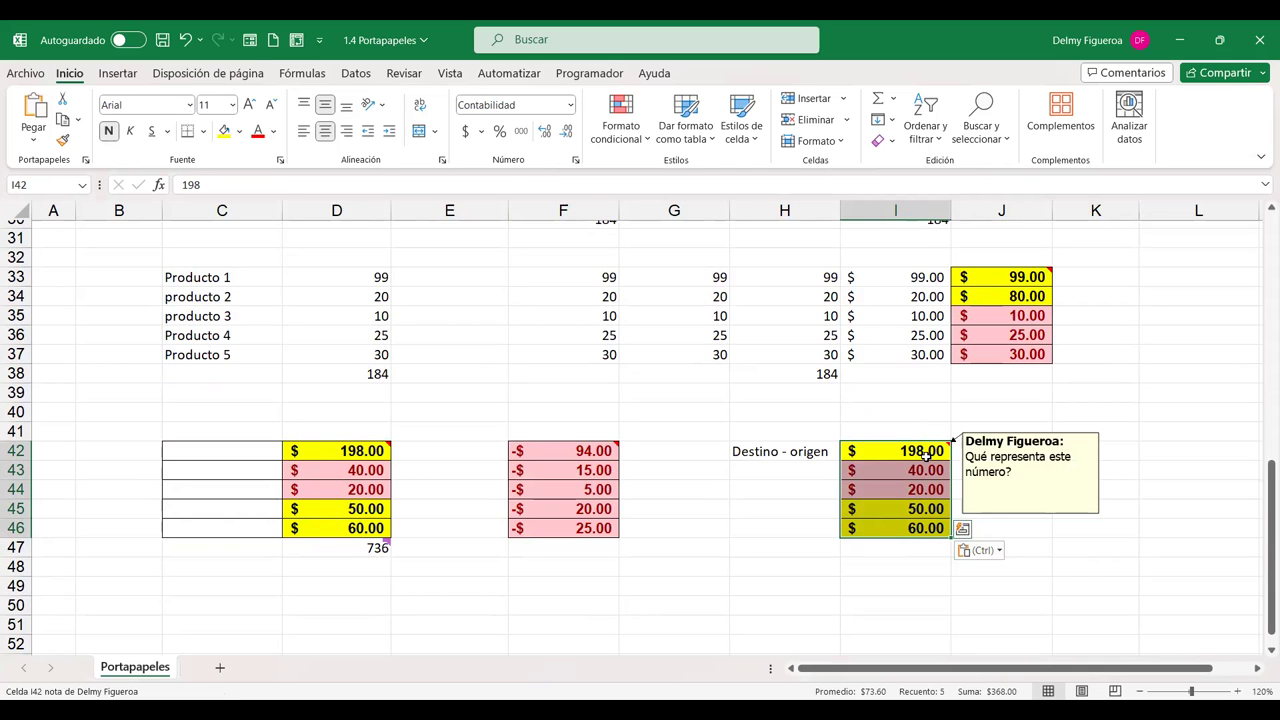
scroll(900, 480, up, 5)
scroll(708, 433, up, 4)
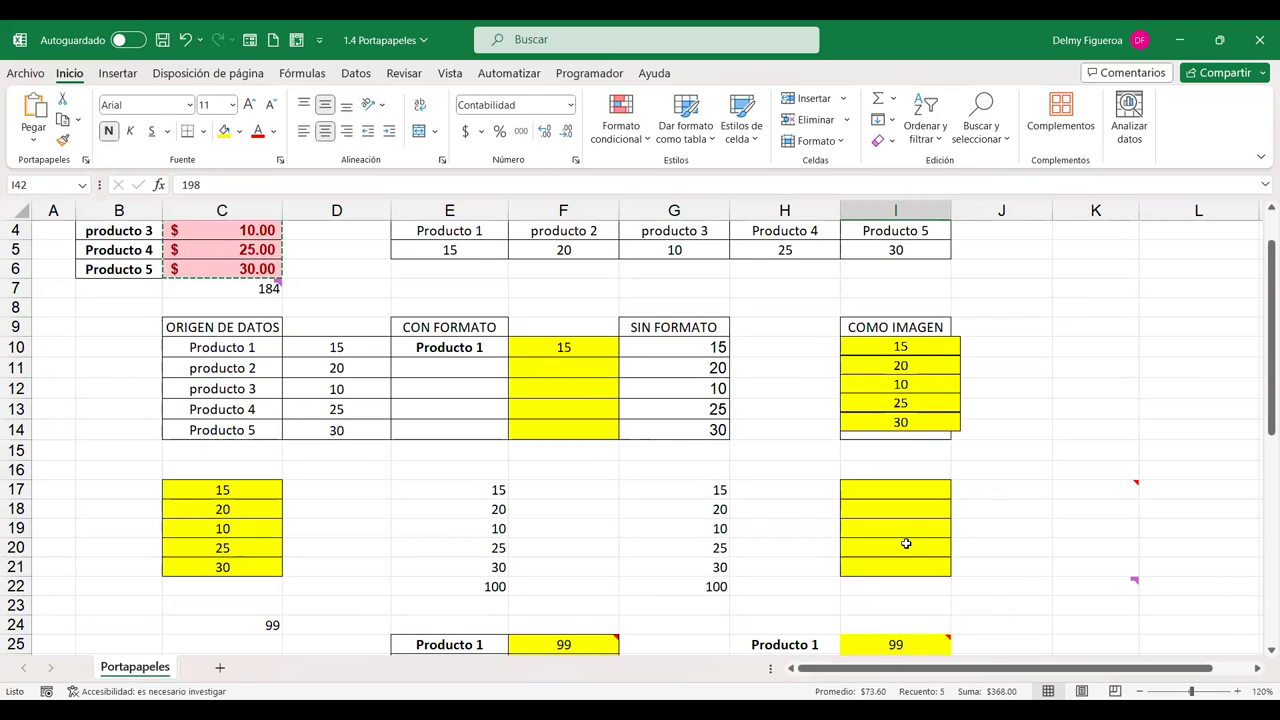
scroll(906, 543, down, 8)
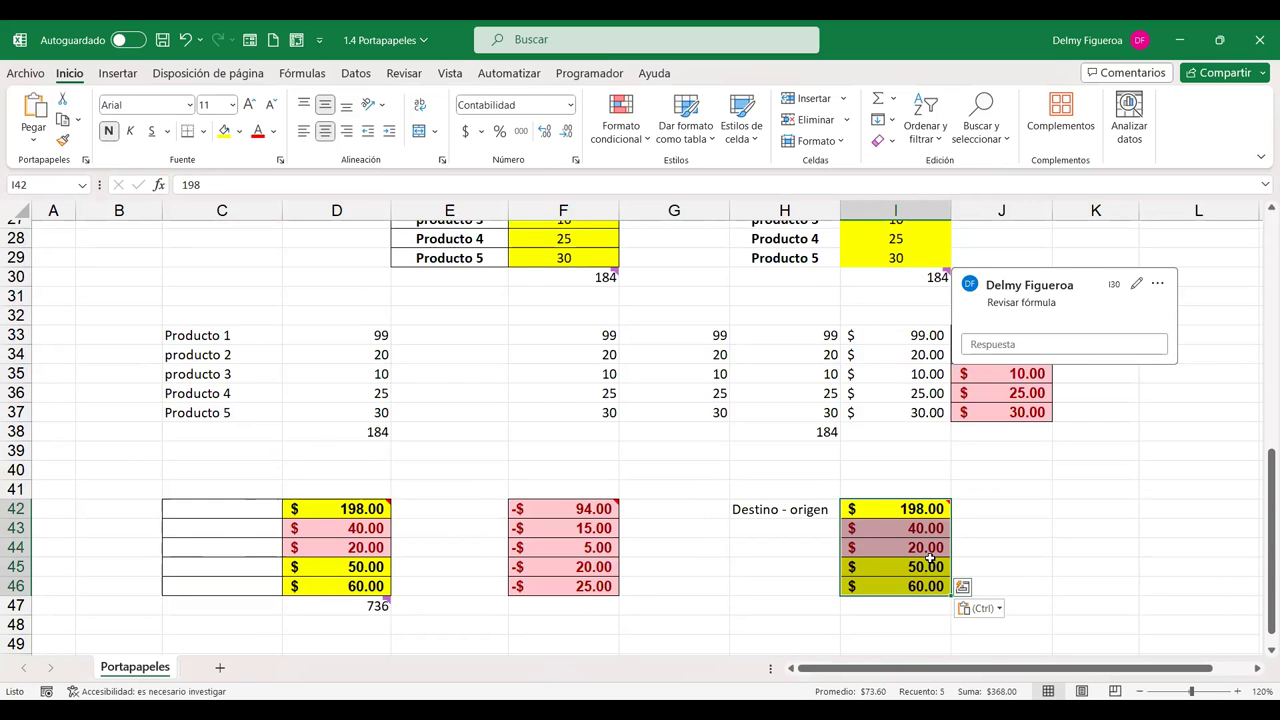
scroll(925, 563, up, 9)
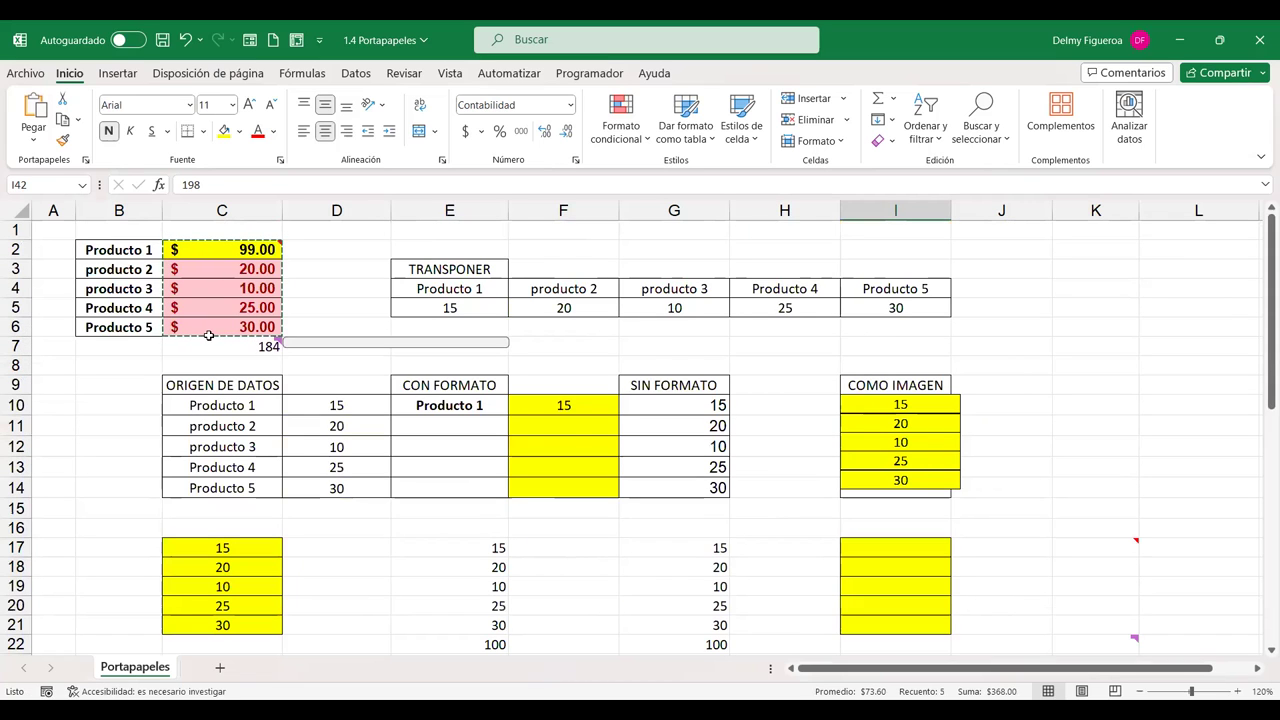
scroll(986, 514, down, 8)
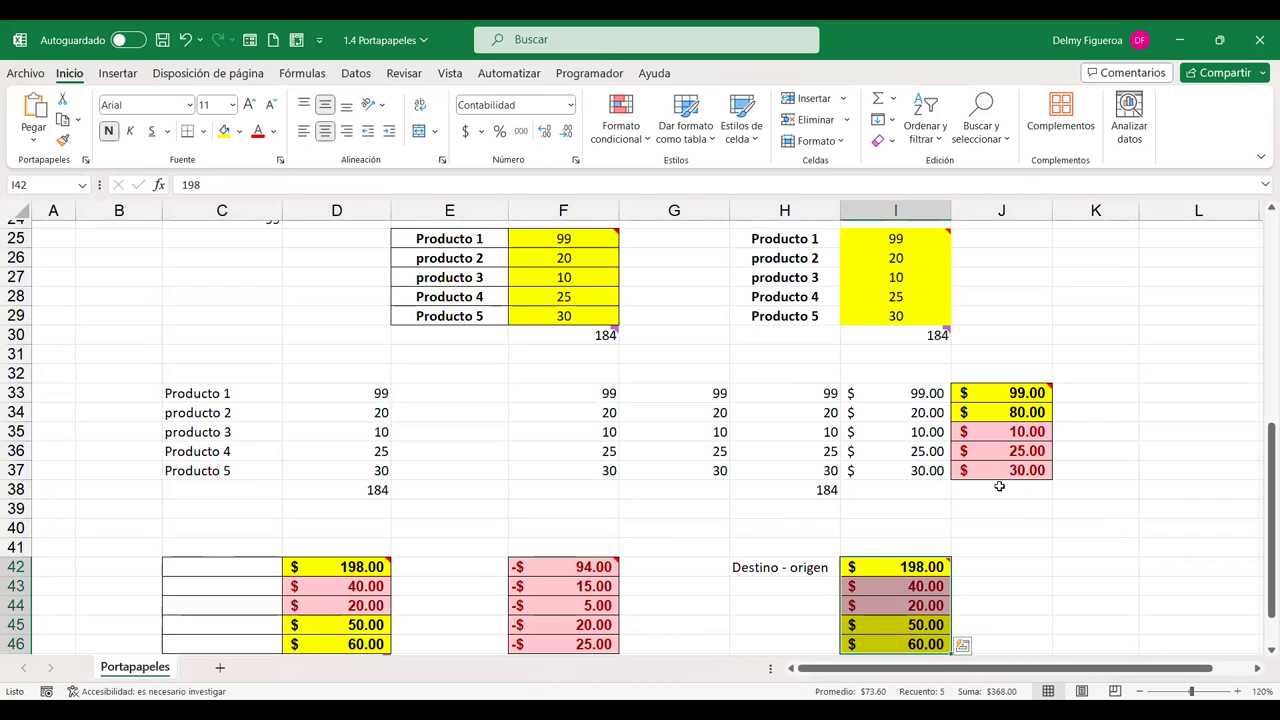
scroll(986, 514, down, 2)
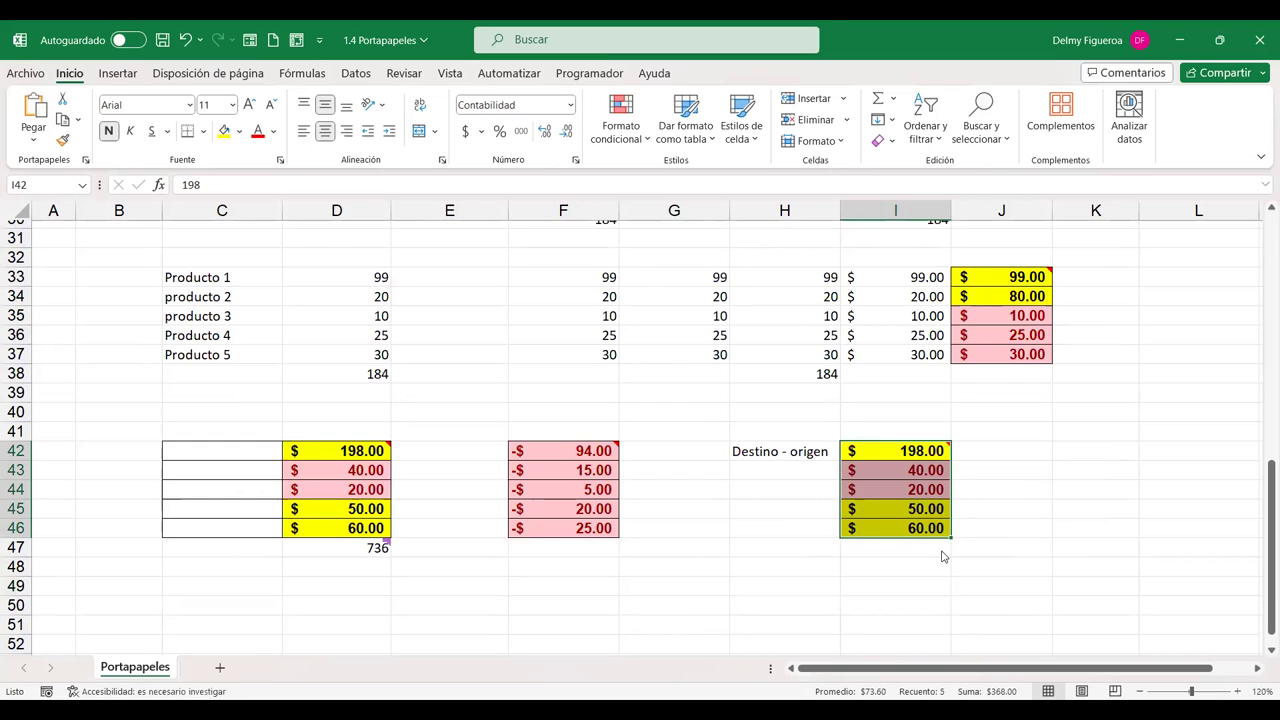
Paste Special onto I42:I46 with Dividir so each cell becomes $2.00, then select C50
key(ctrl+alt+v)
click(877, 539)
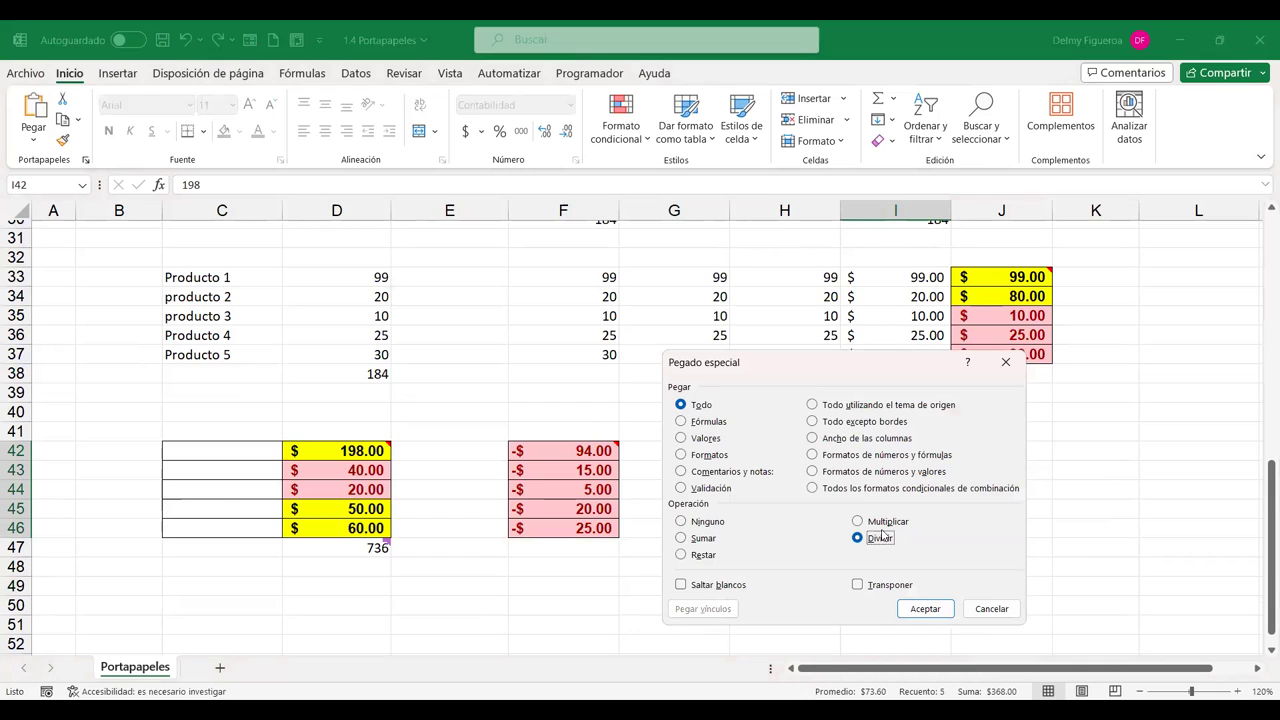
click(925, 609)
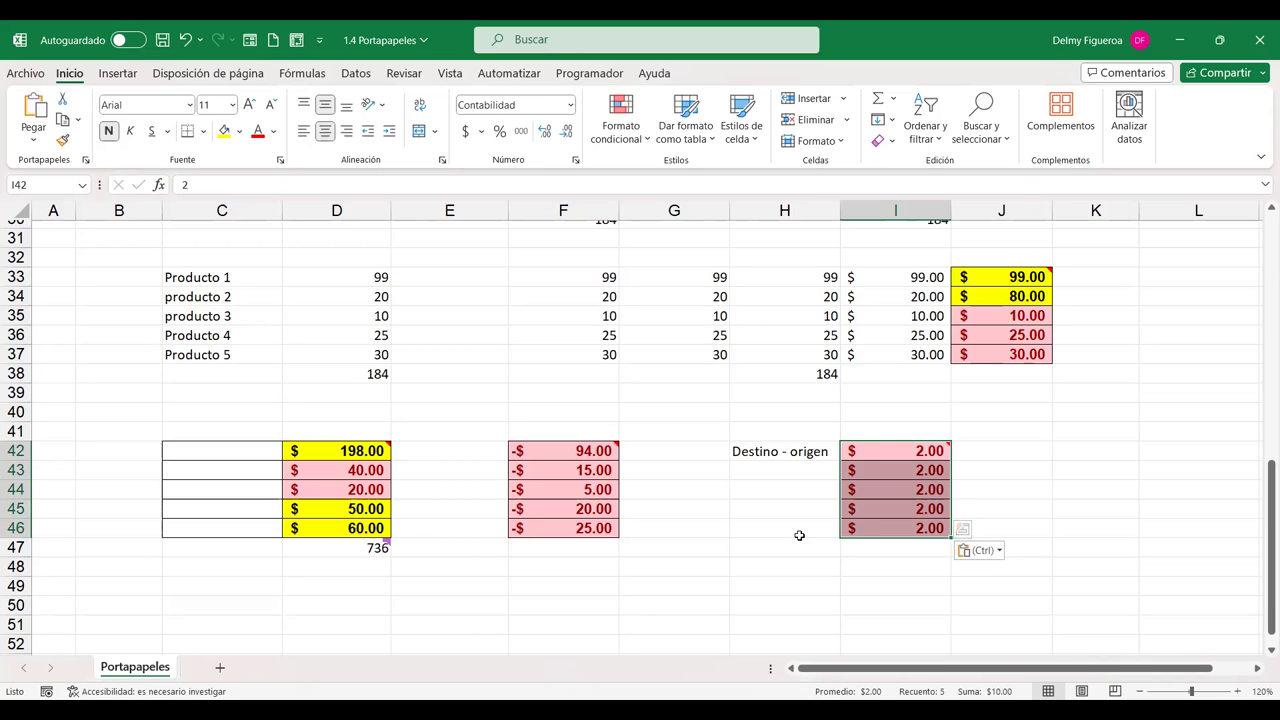
scroll(810, 515, down, 1)
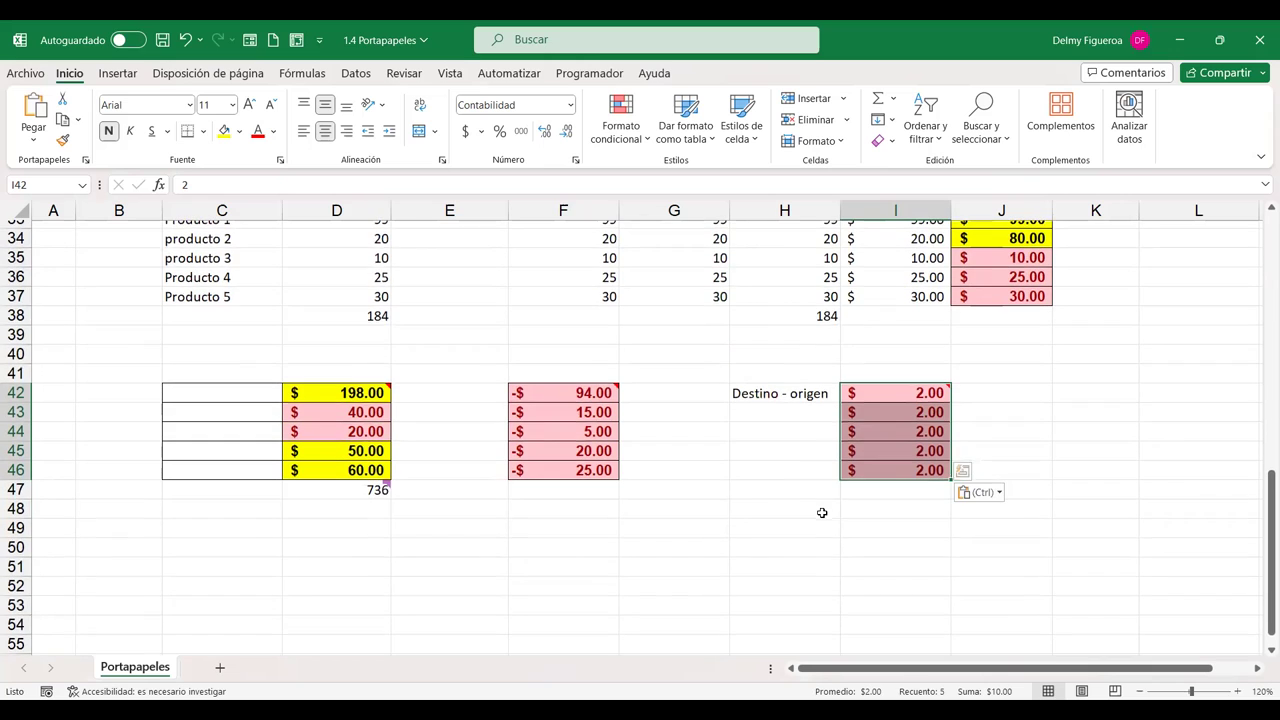
mouse_move(386, 490)
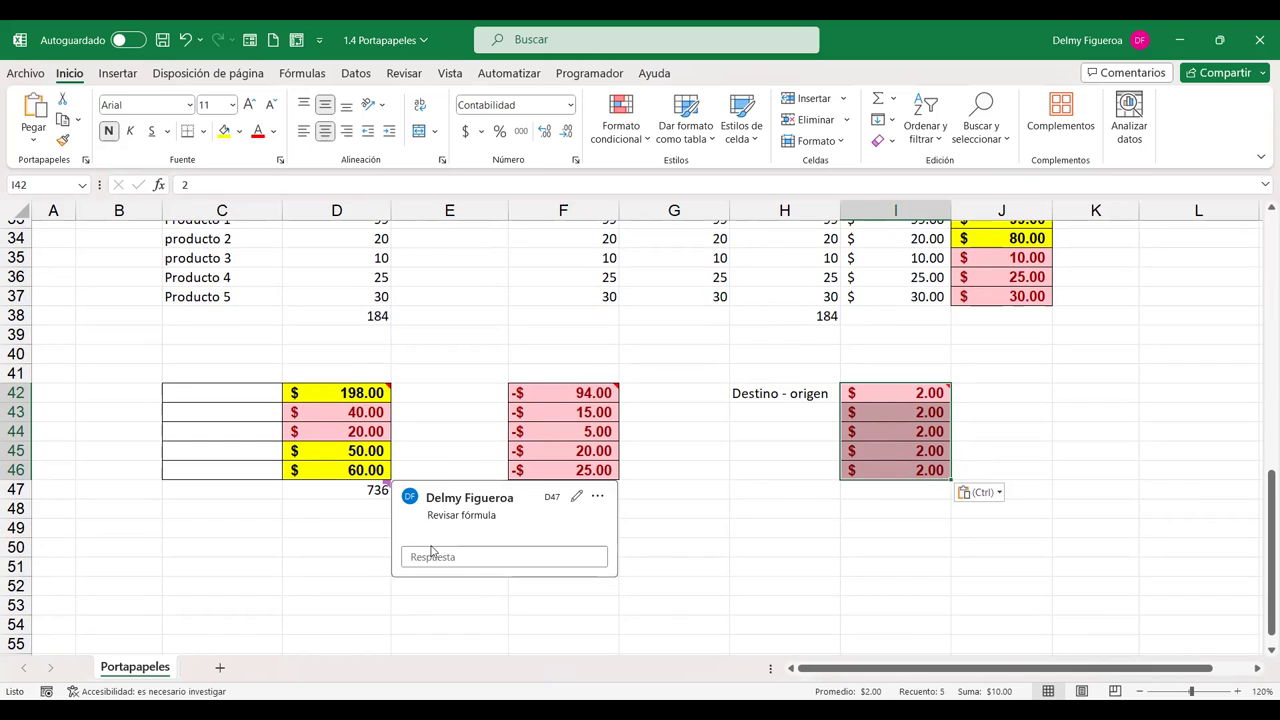
click(259, 549)
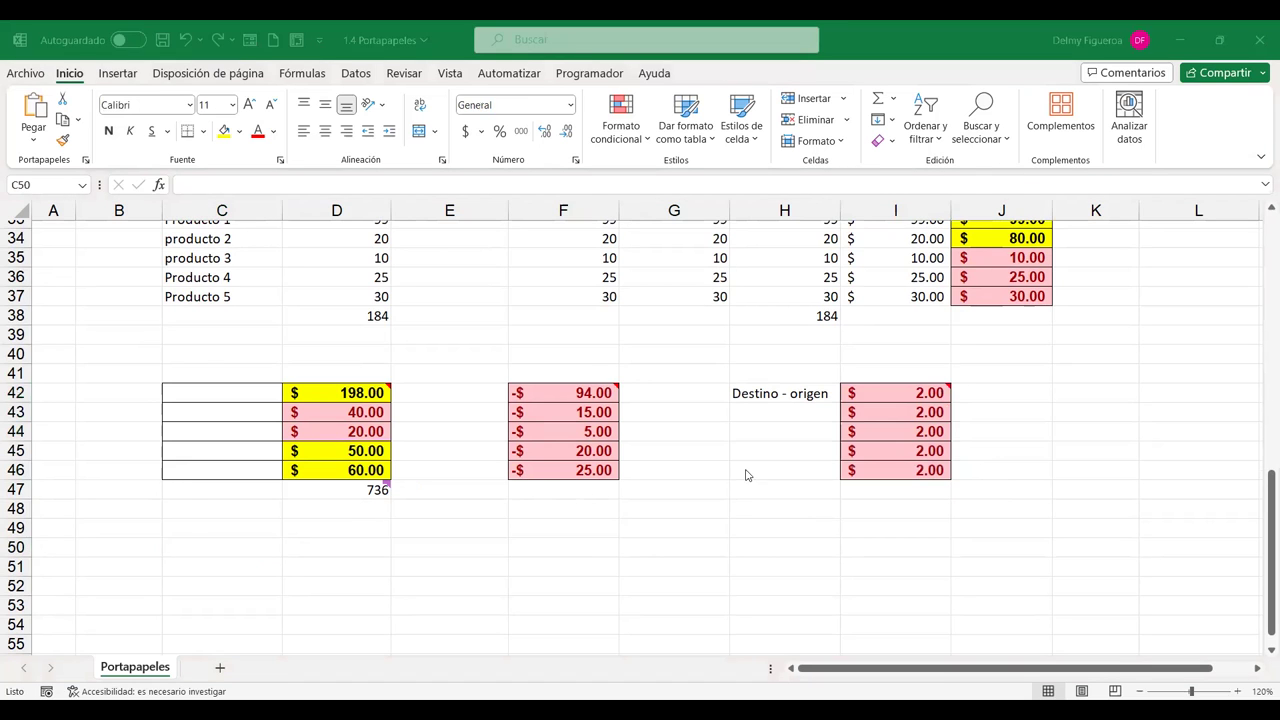
scroll(745, 475, up, 4)
scroll(740, 474, up, 4)
scroll(735, 473, up, 3)
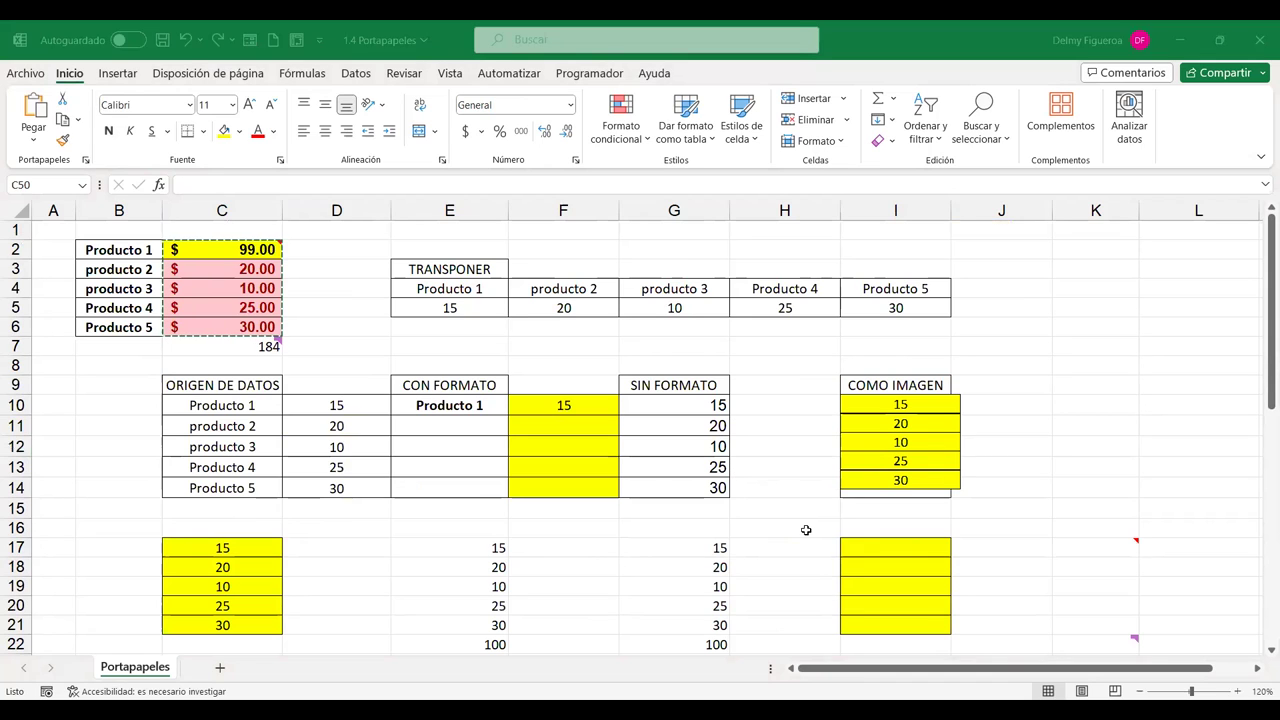
click(403, 578)
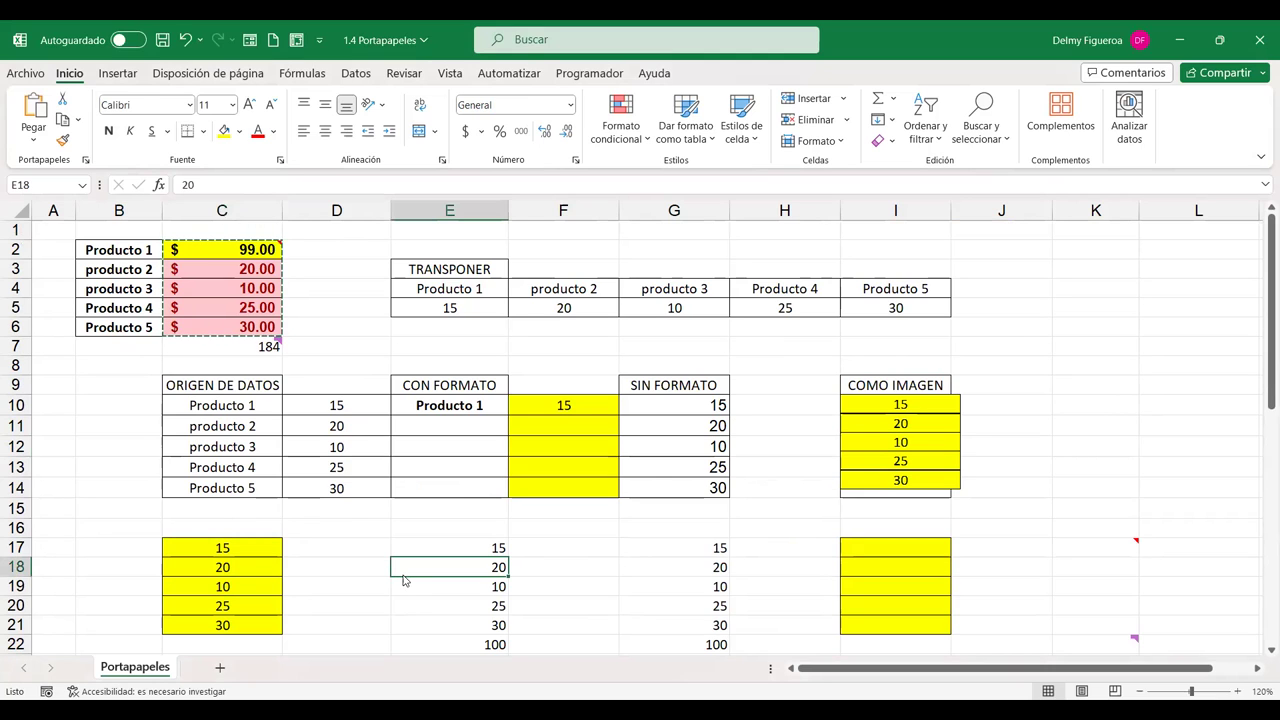
key(ctrl+alt+v)
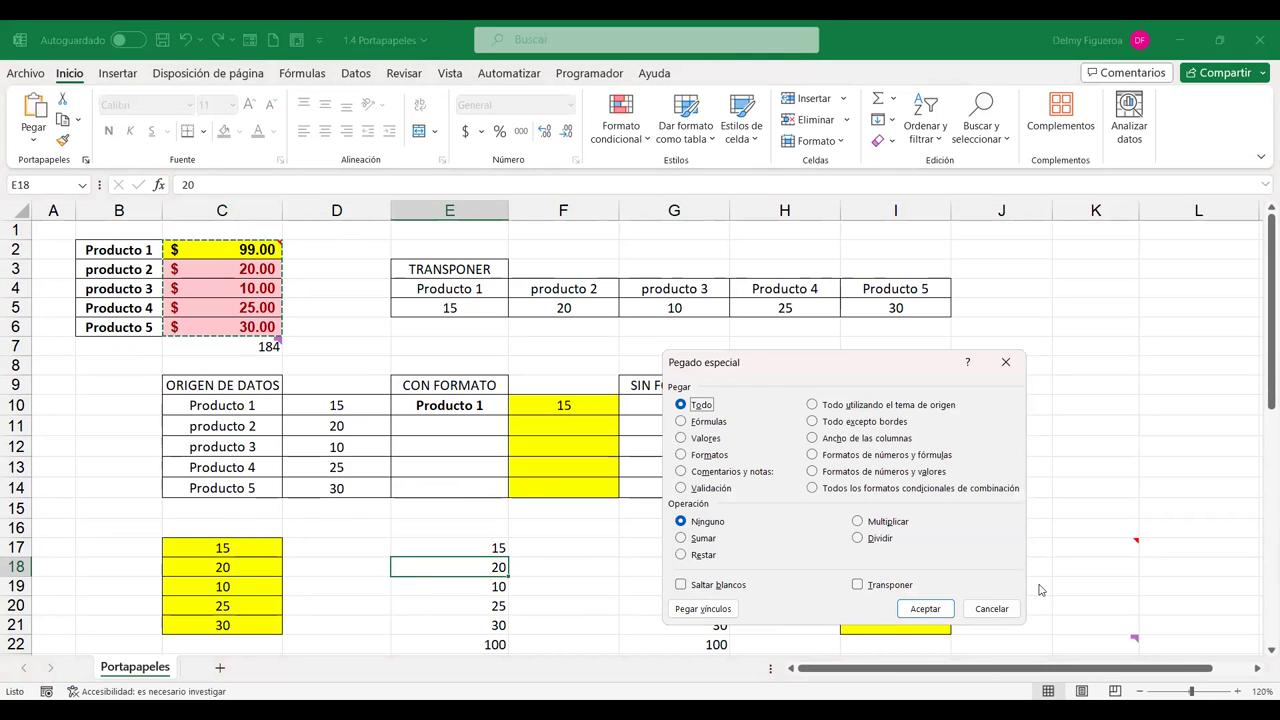
click(991, 608)
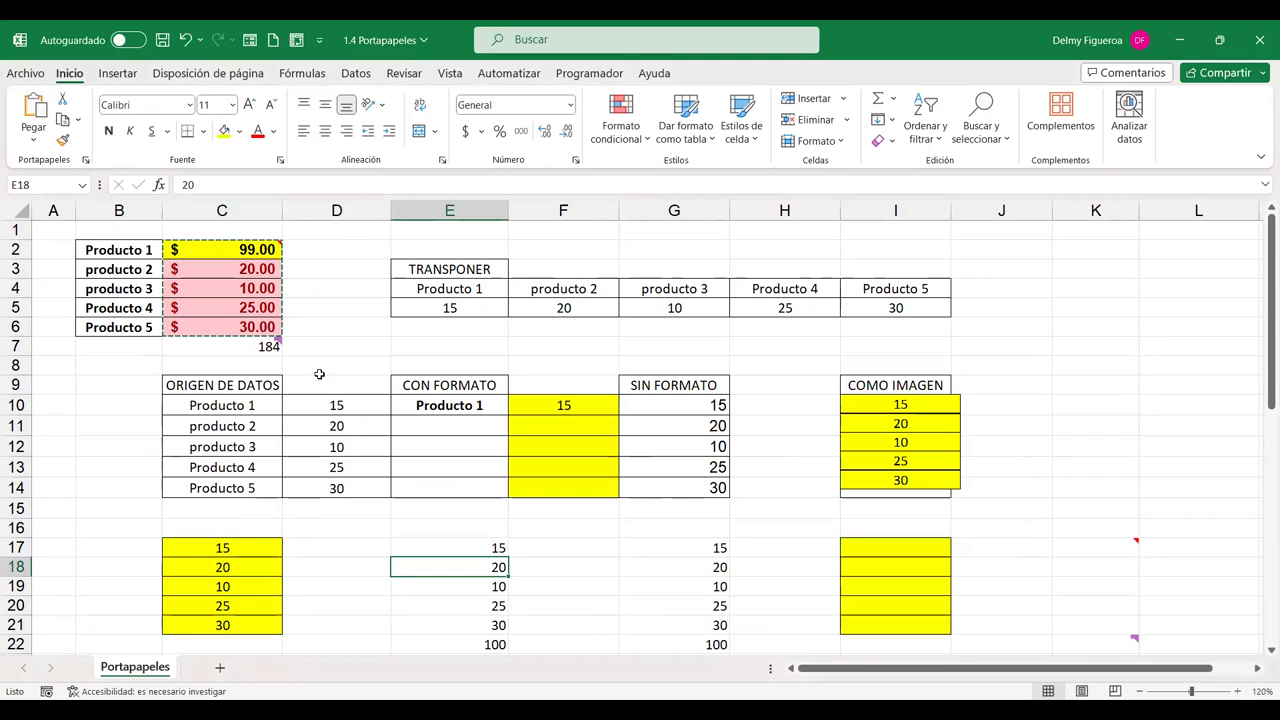
drag(130, 250, 240, 346)
Copy the product table with its total and paste it starting at C50
key(ctrl+c)
scroll(452, 386, down, 1)
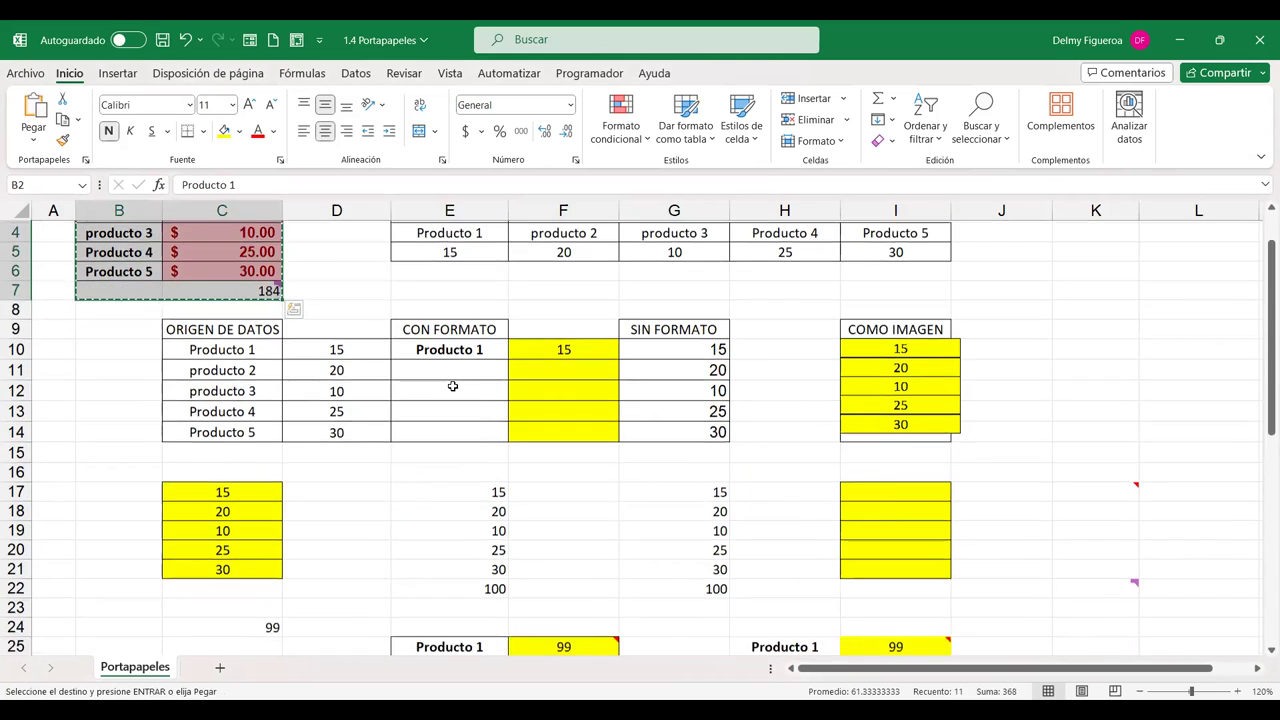
scroll(452, 386, down, 3)
scroll(452, 386, down, 4)
scroll(452, 388, down, 2)
scroll(452, 390, down, 2)
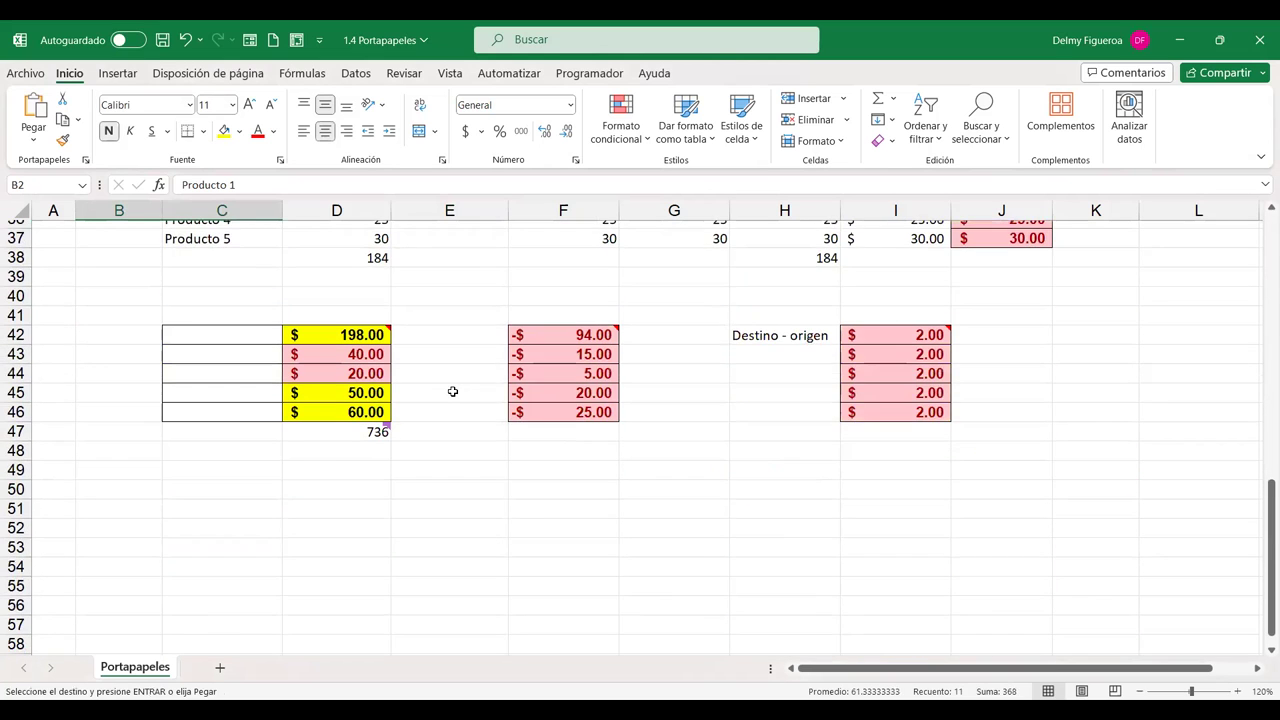
scroll(250, 393, down, 1)
click(198, 430)
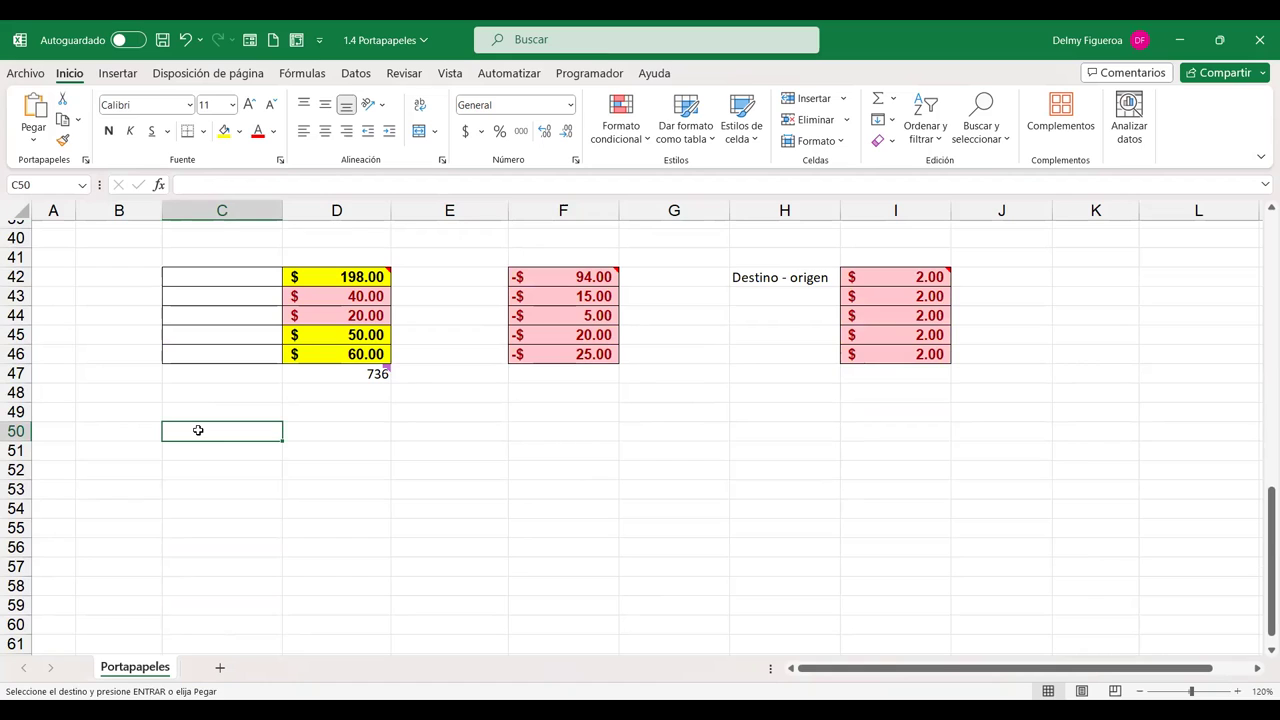
key(ctrl+v)
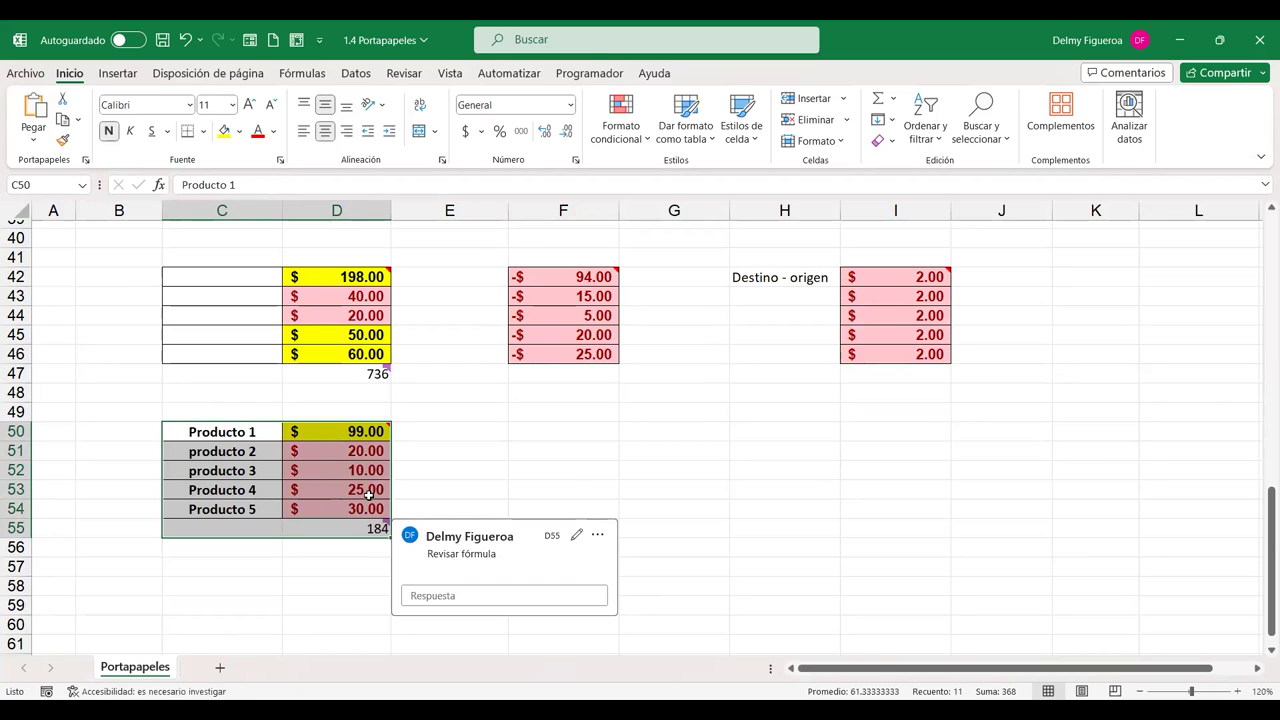
Check the SUMA(D50:D54) total in D55 and the $20.00 value in D51
click(355, 522)
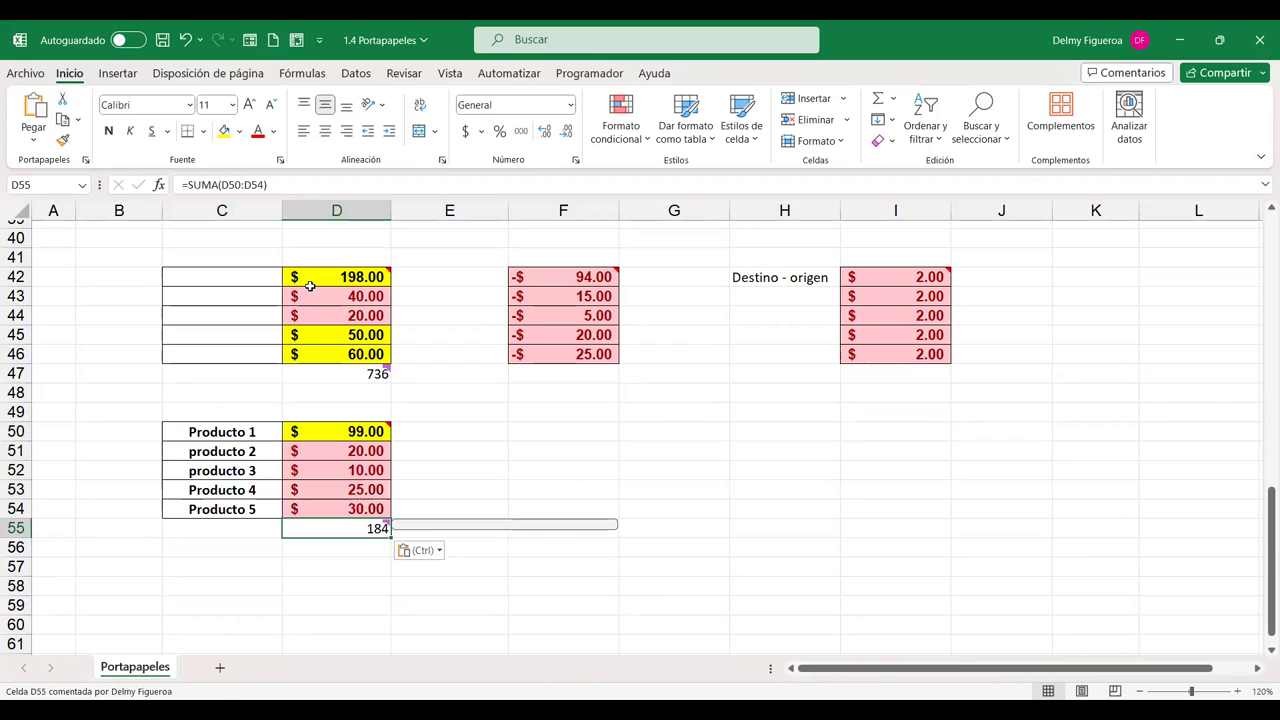
click(357, 451)
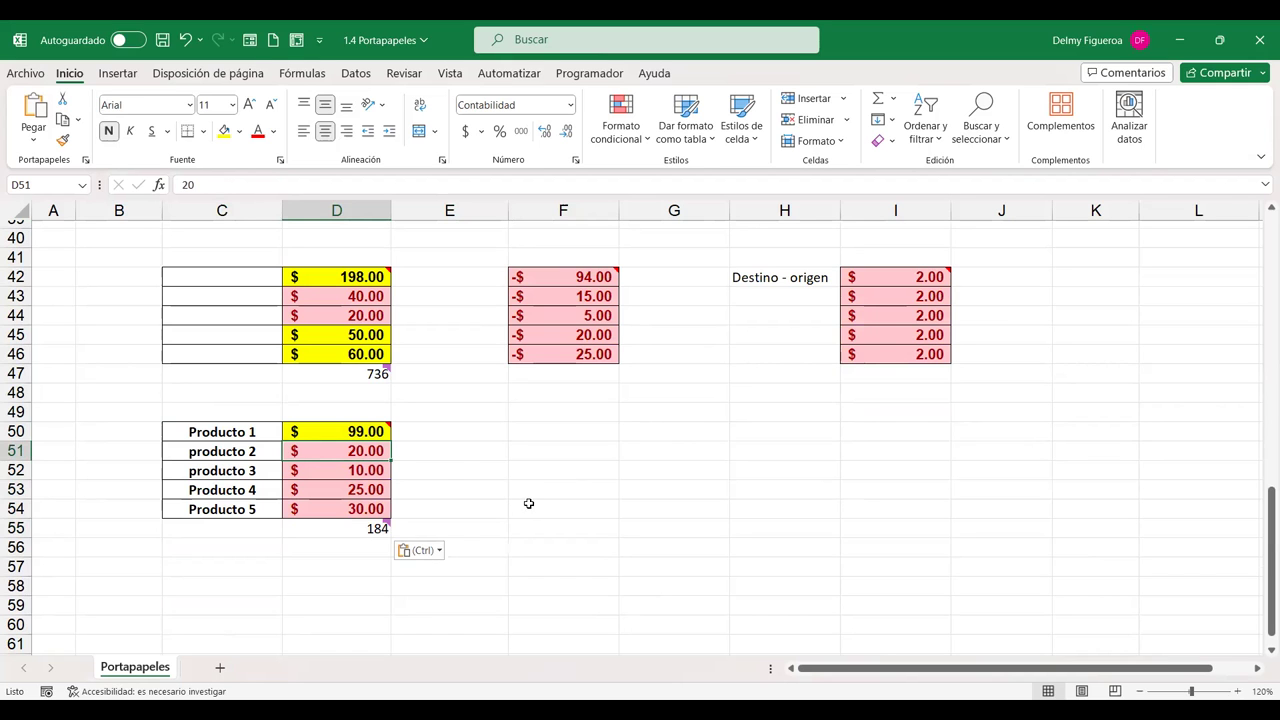
scroll(463, 465, up, 7)
scroll(463, 463, up, 5)
Cancel copy mode and delete producto 2's value in C3, dropping the total to 164
scroll(440, 460, up, 1)
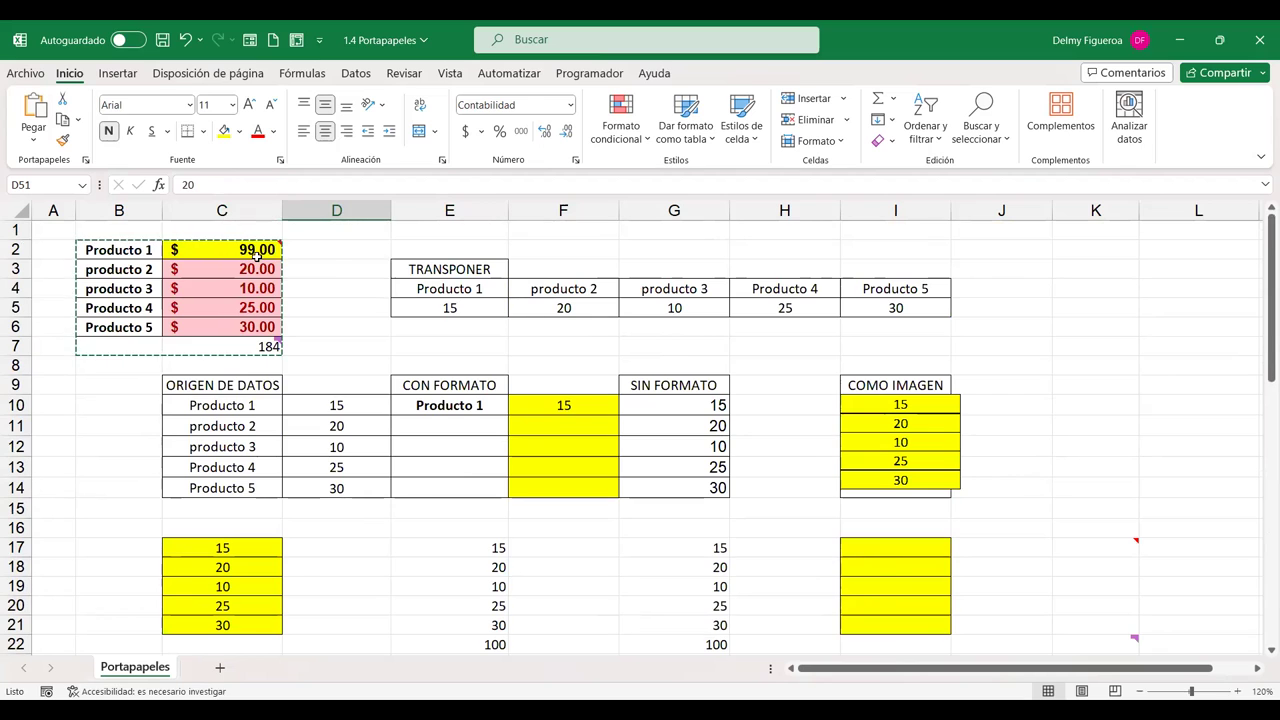
mouse_move(225, 249)
click(240, 267)
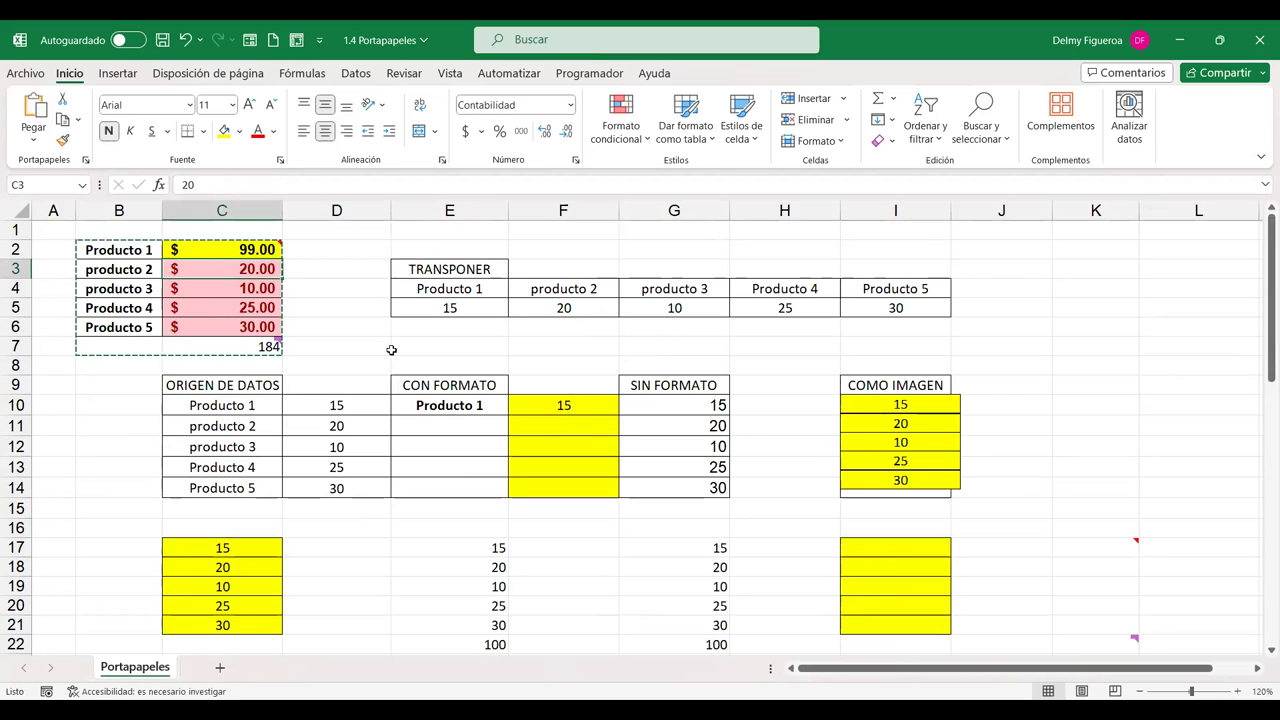
mouse_move(245, 248)
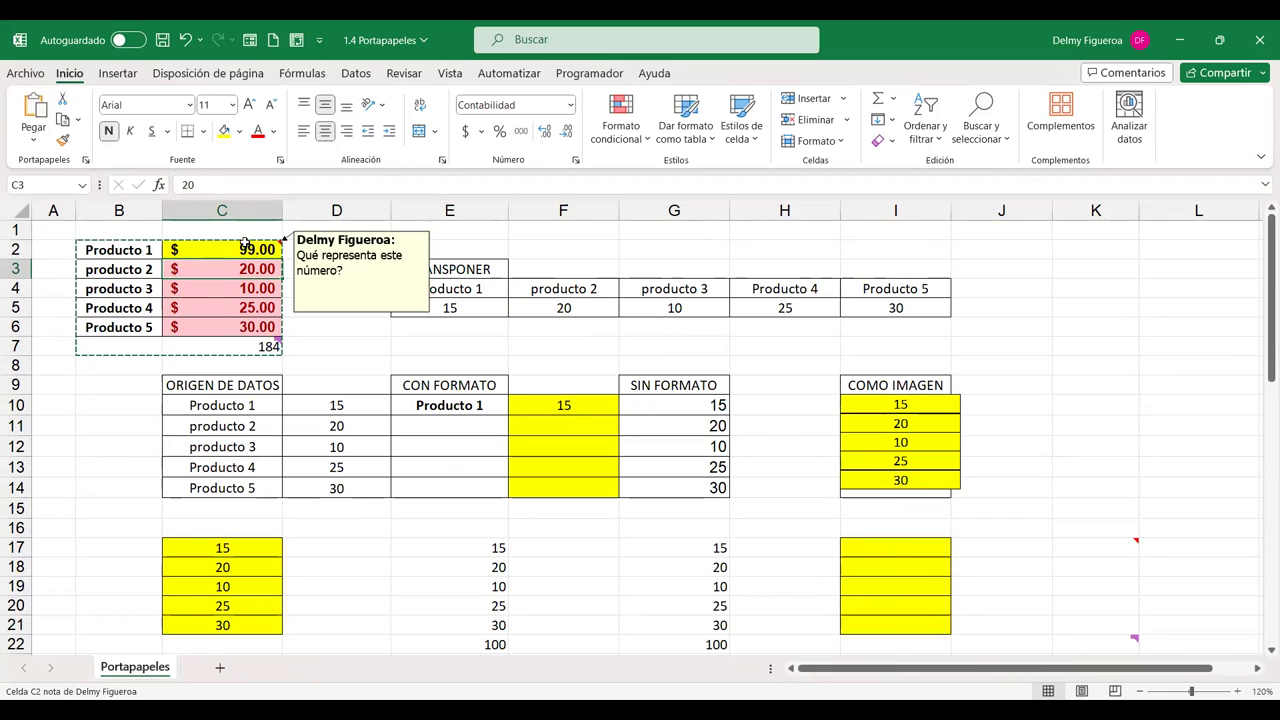
key(Escape)
key(Delete)
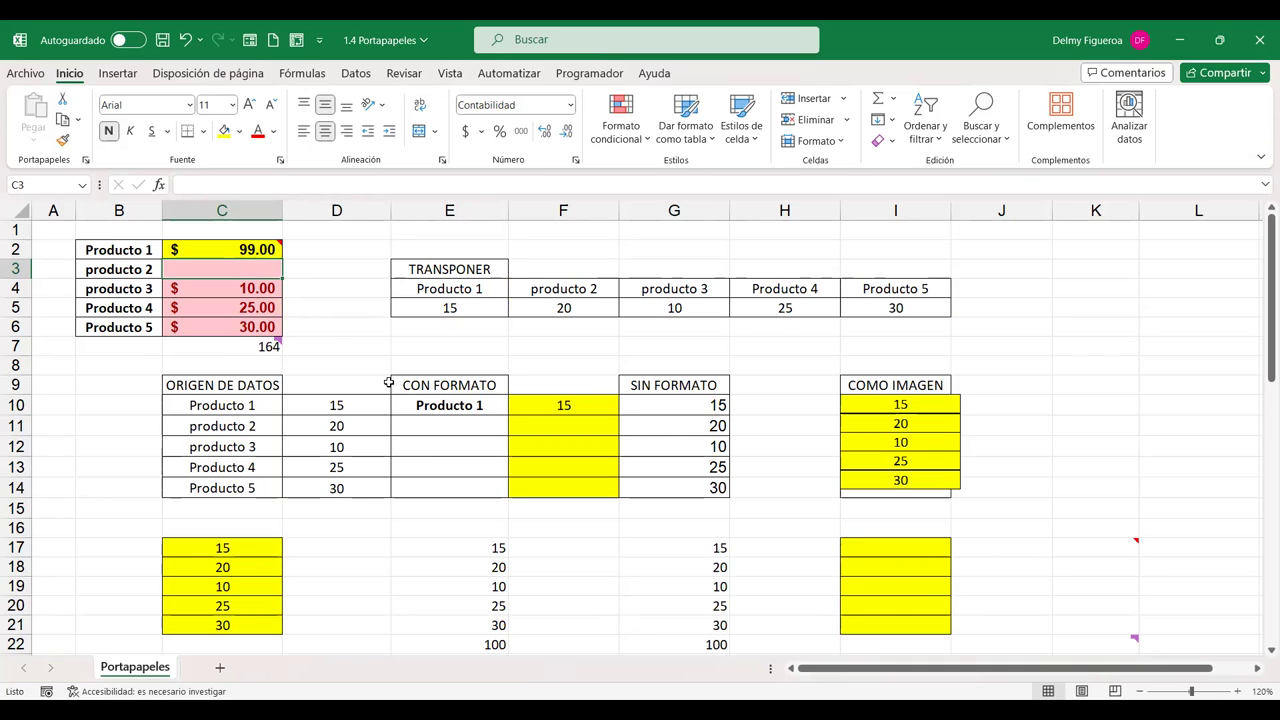
Check cell D50 in the lower product table
scroll(386, 383, down, 2)
scroll(386, 385, down, 4)
scroll(385, 390, down, 2)
scroll(385, 393, down, 2)
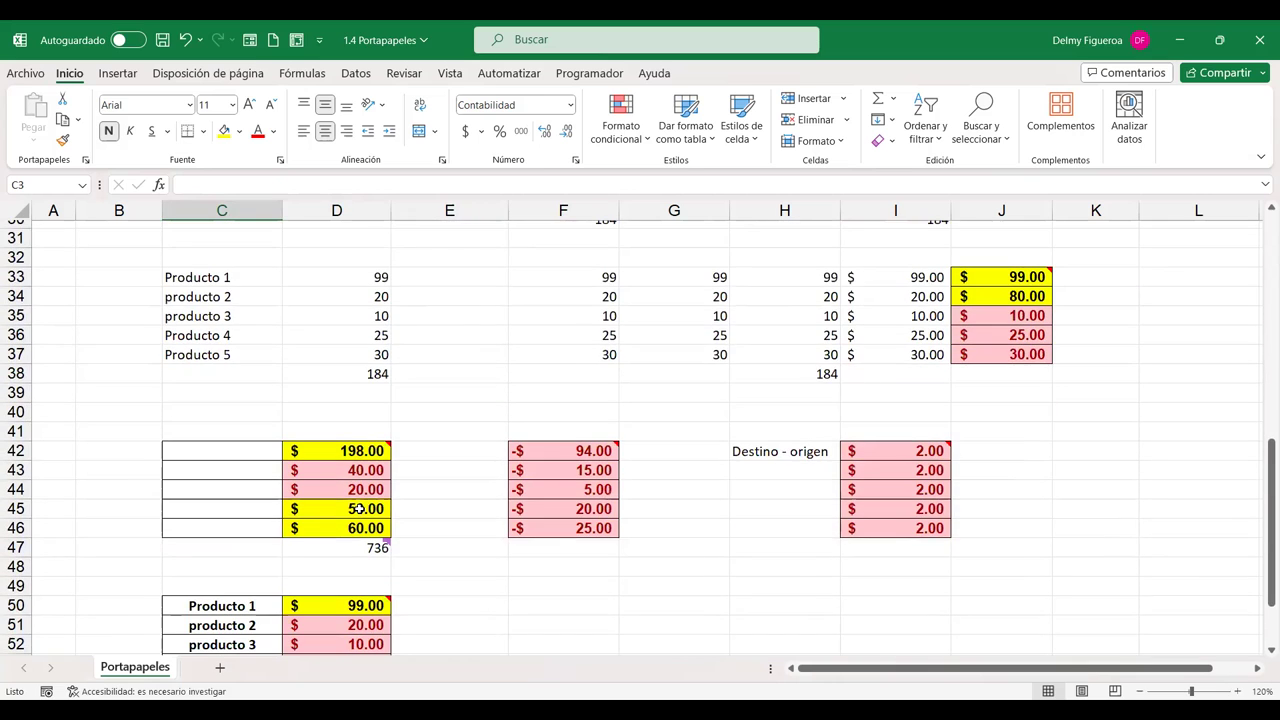
scroll(358, 552, down, 1)
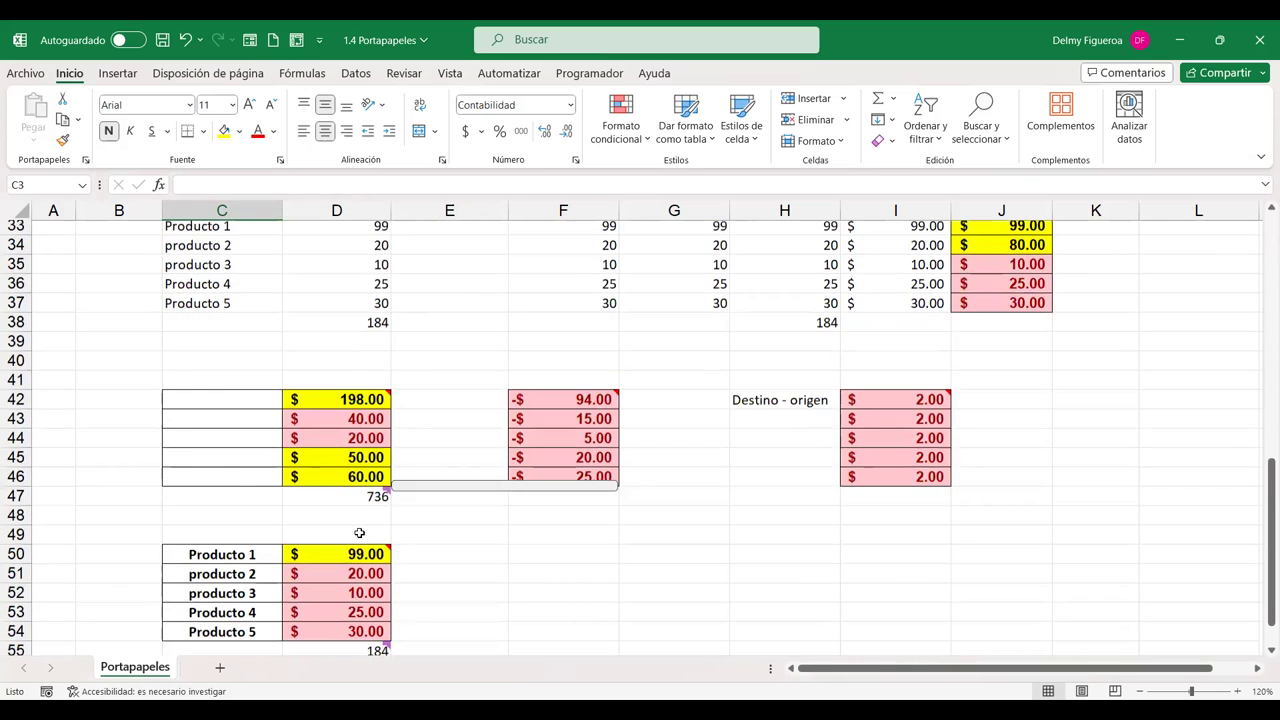
scroll(359, 533, down, 3)
click(352, 374)
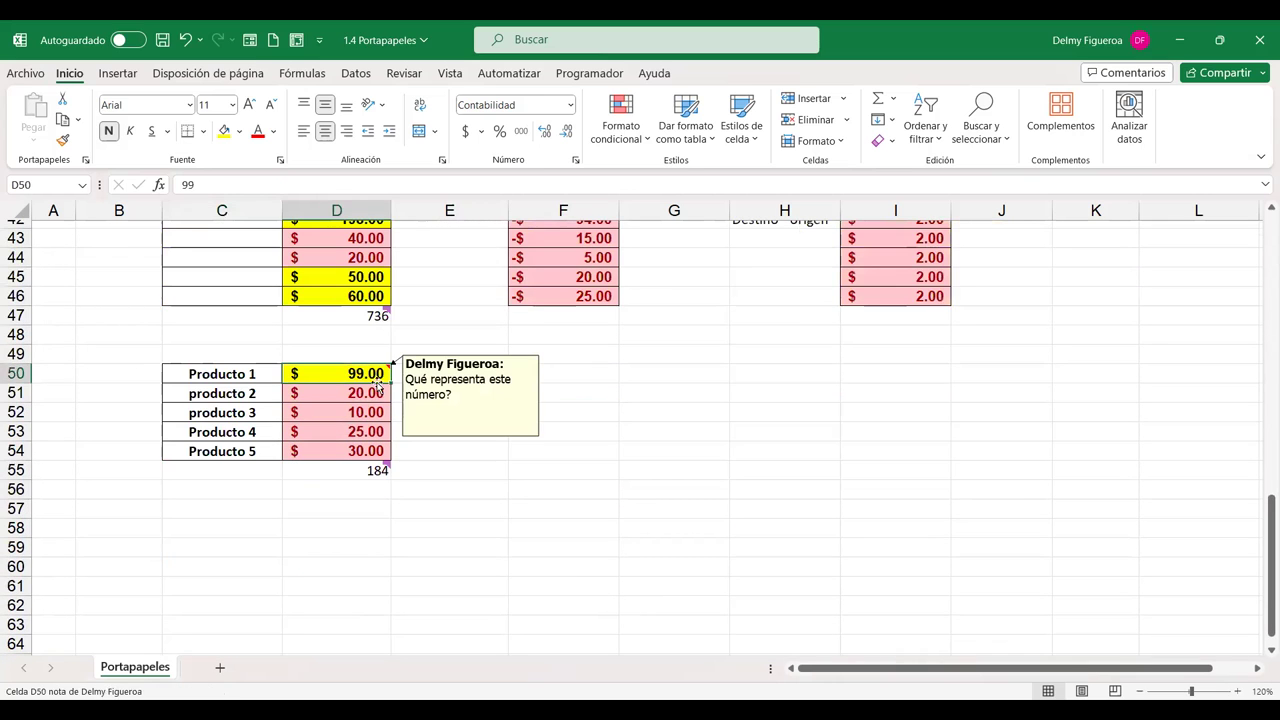
scroll(384, 396, up, 4)
scroll(384, 396, up, 7)
scroll(384, 396, up, 2)
scroll(384, 396, up, 1)
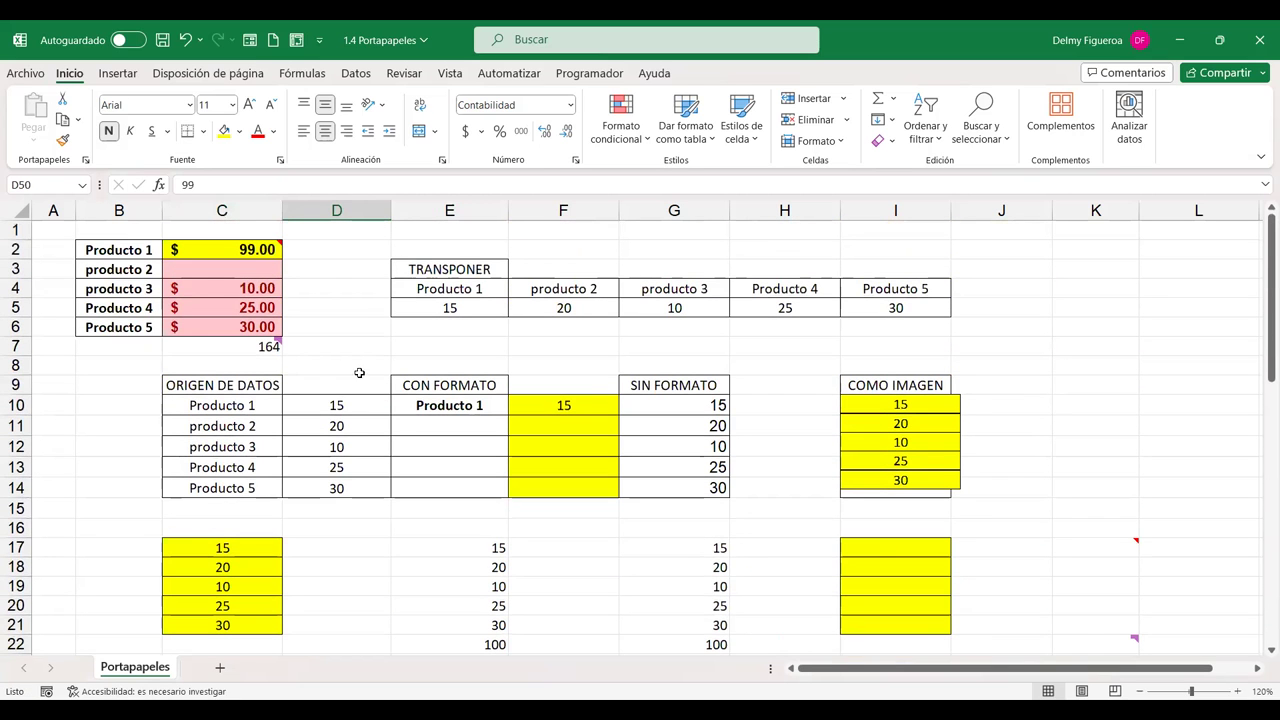
Copy C2:C6, blank included, and paste it over D50:D54, leaving D51 empty
click(251, 255)
drag(251, 260, 258, 328)
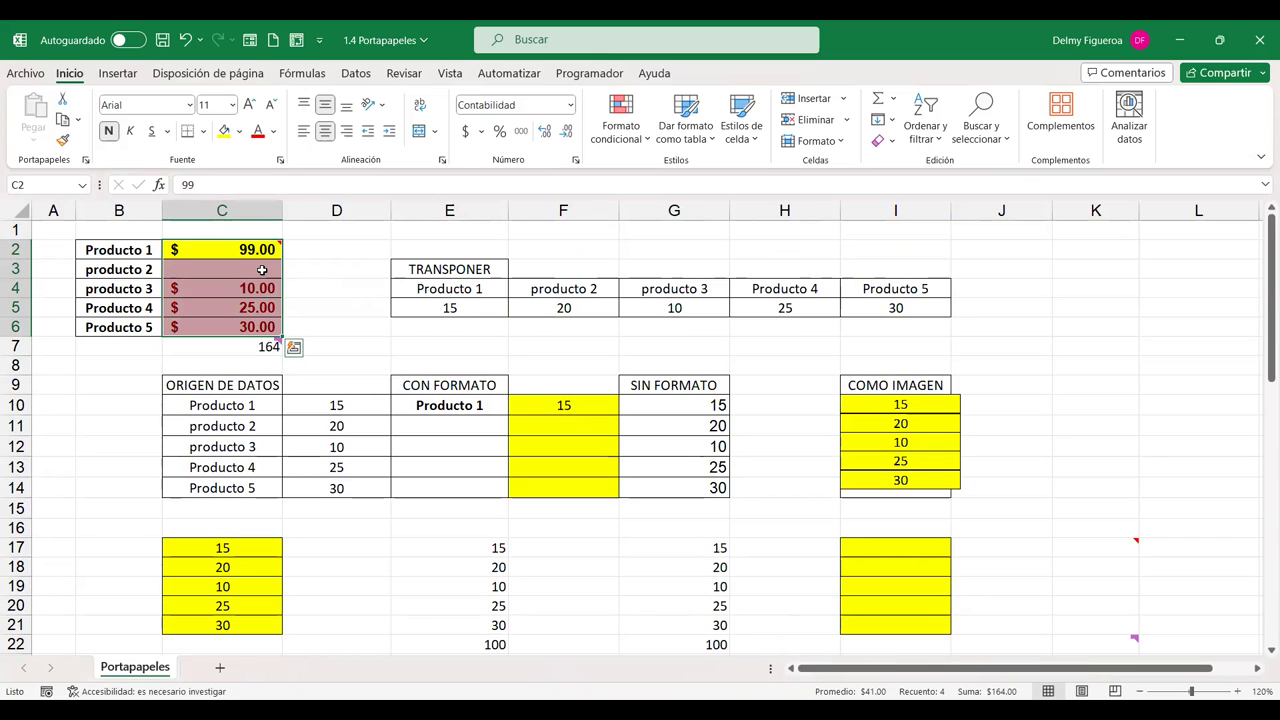
key(ctrl+c)
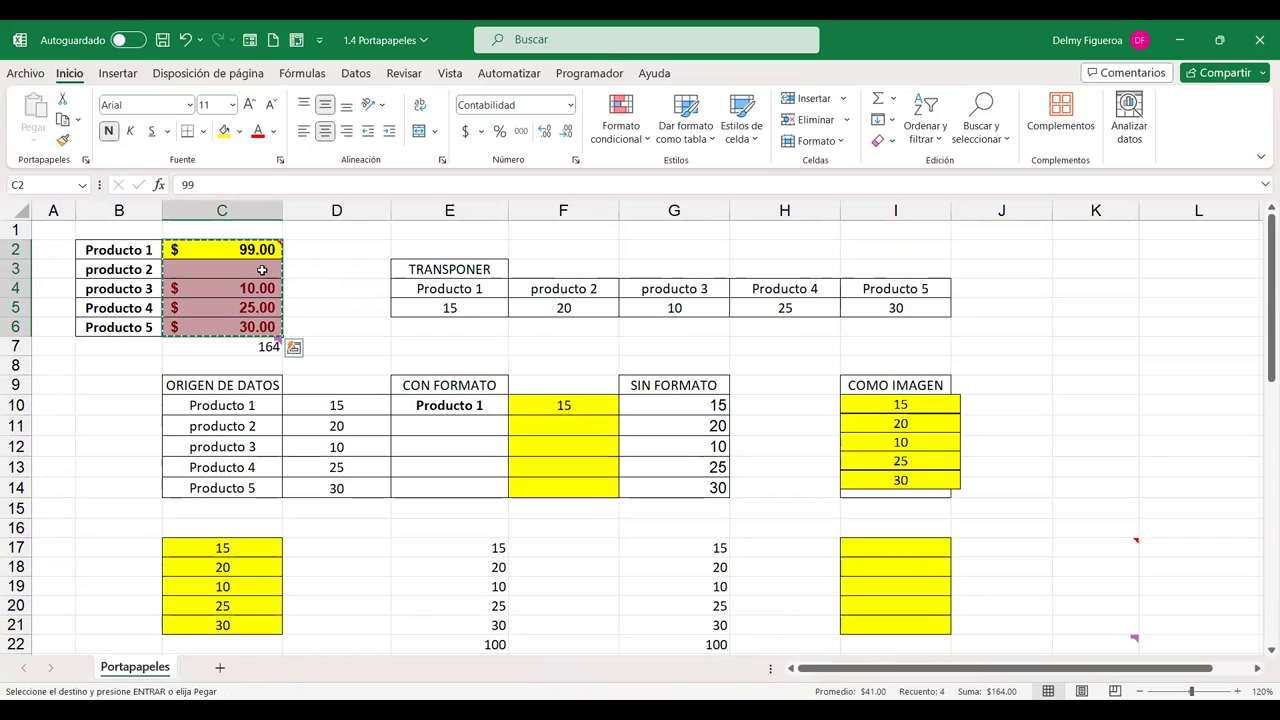
scroll(328, 441, down, 3)
scroll(328, 441, down, 4)
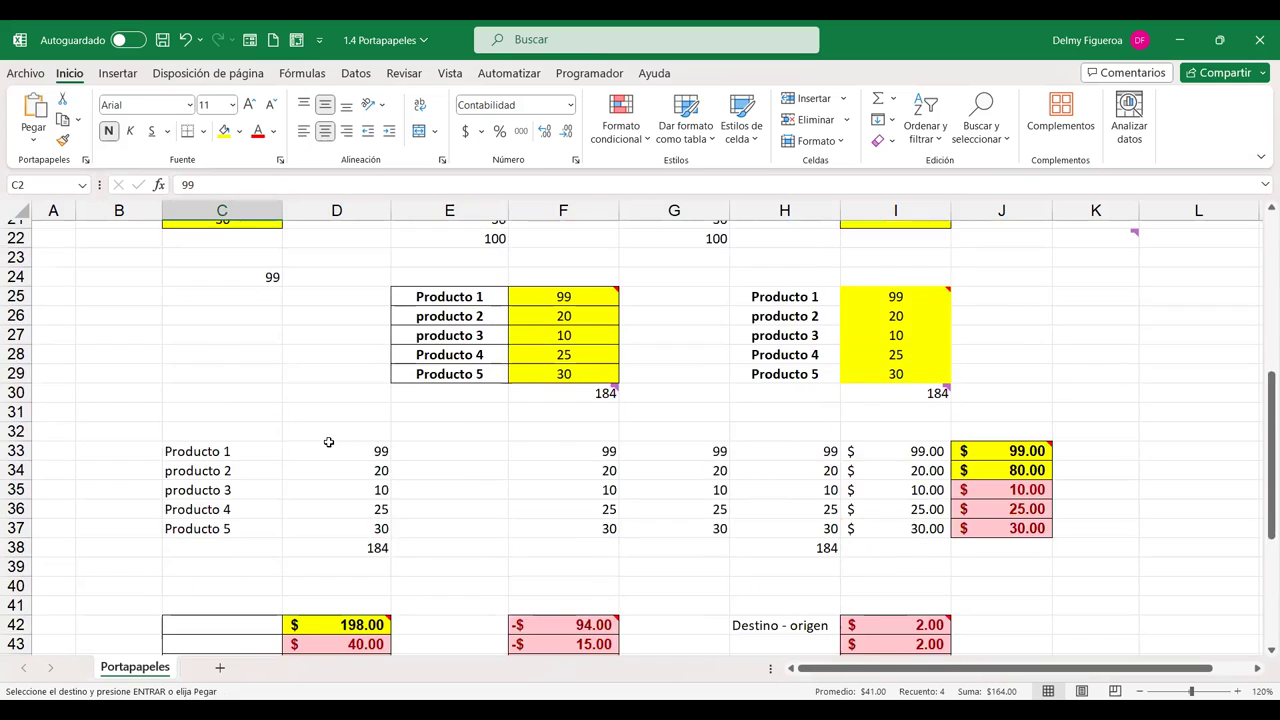
scroll(329, 443, down, 3)
scroll(329, 443, down, 3)
scroll(329, 443, down, 1)
click(331, 373)
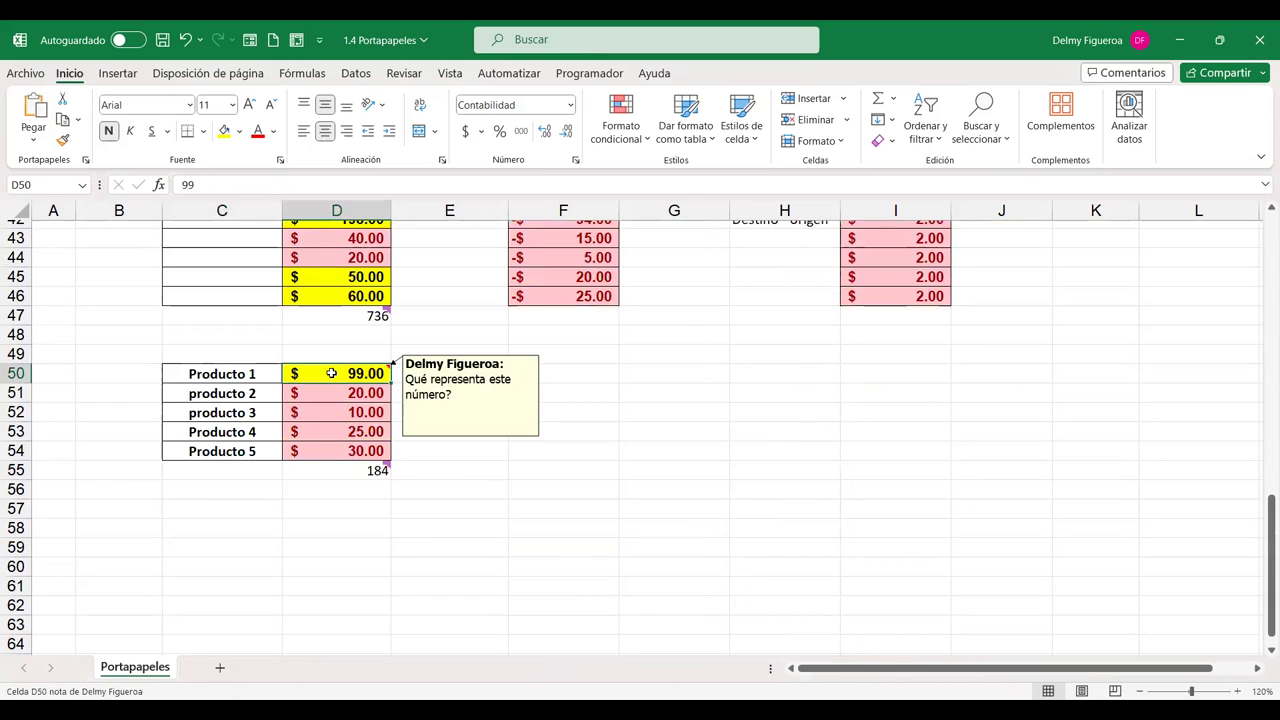
drag(331, 373, 385, 451)
key(ctrl+v)
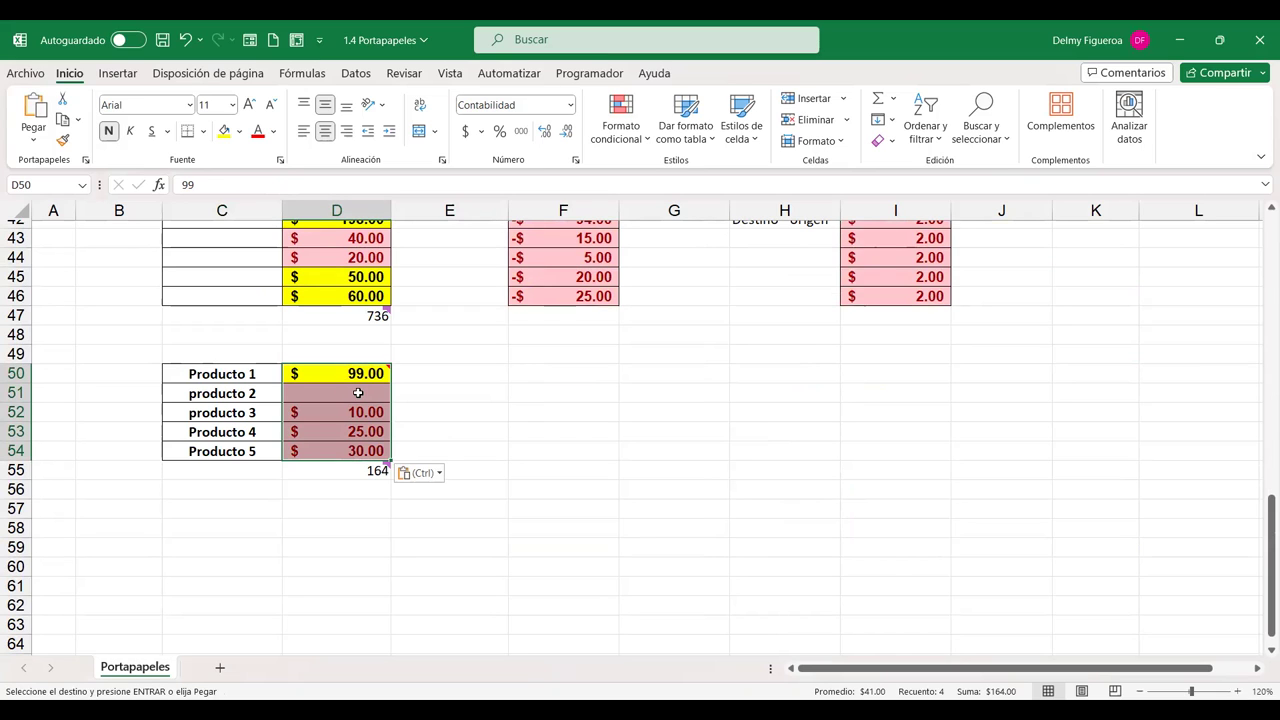
Undo the paste, restoring $20.00 in D51
key(ctrl+v)
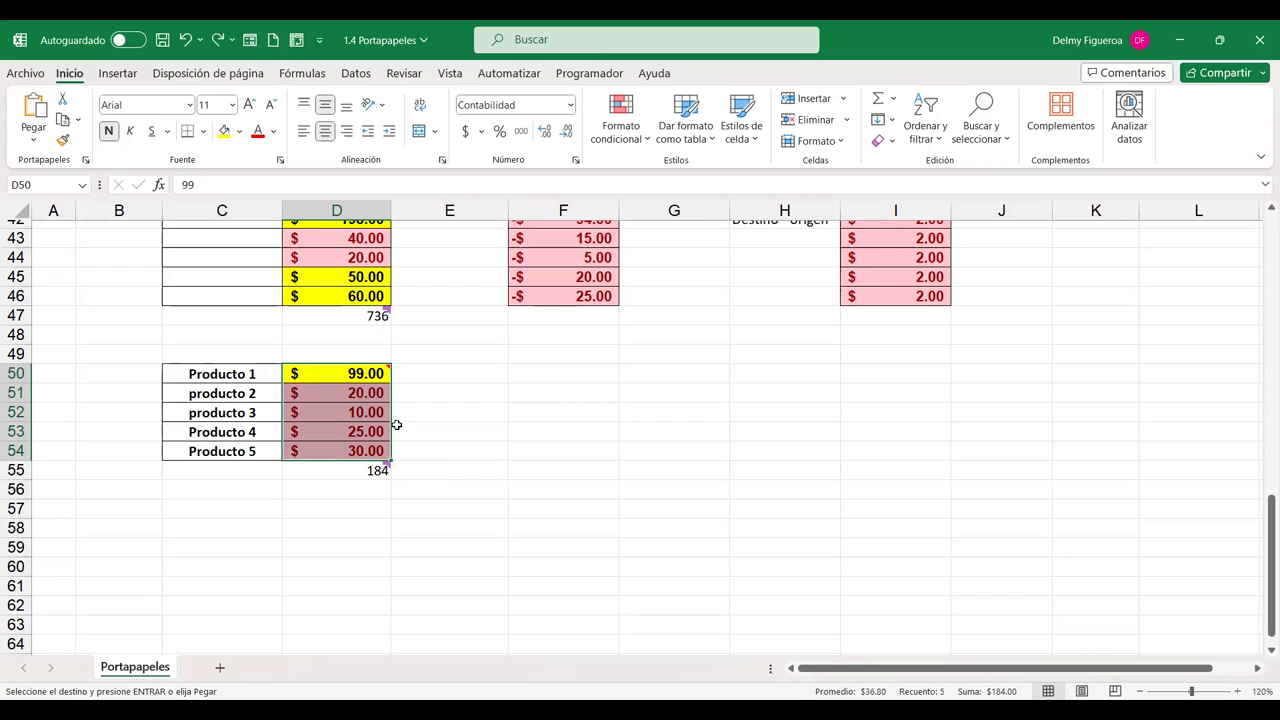
scroll(397, 425, up, 6)
scroll(394, 423, up, 5)
scroll(394, 423, up, 3)
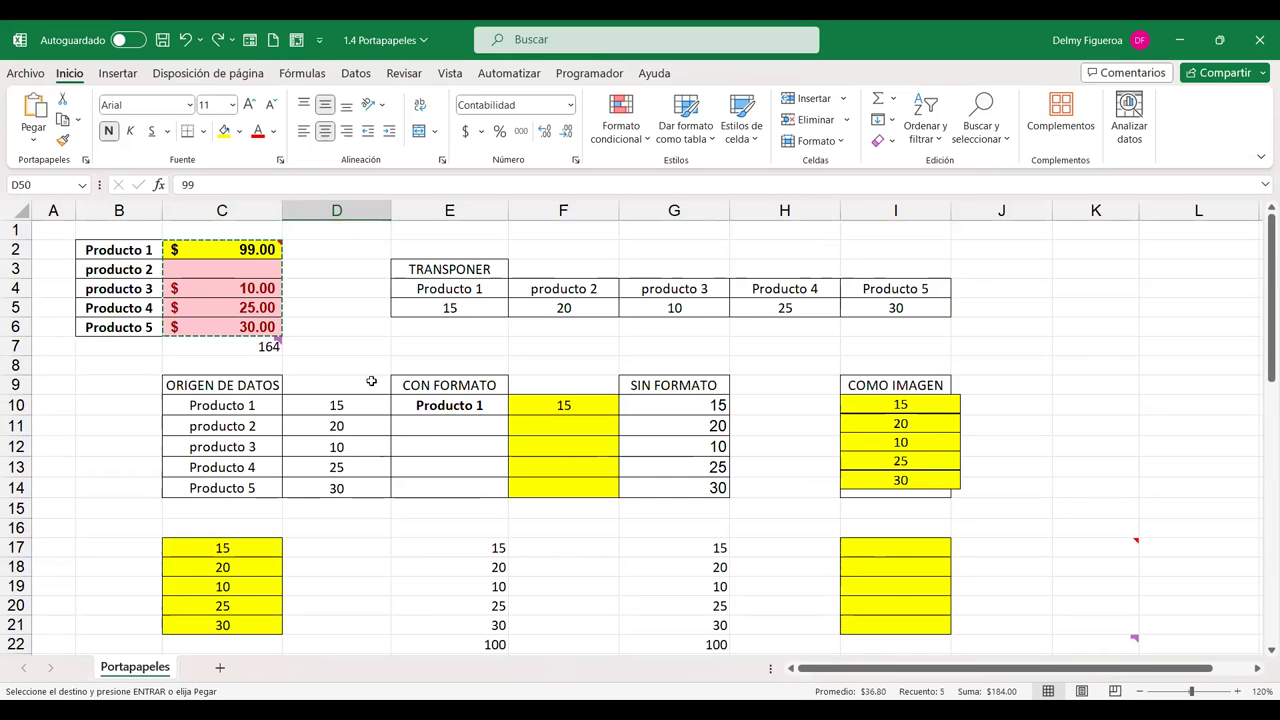
scroll(430, 418, down, 4)
scroll(431, 422, down, 8)
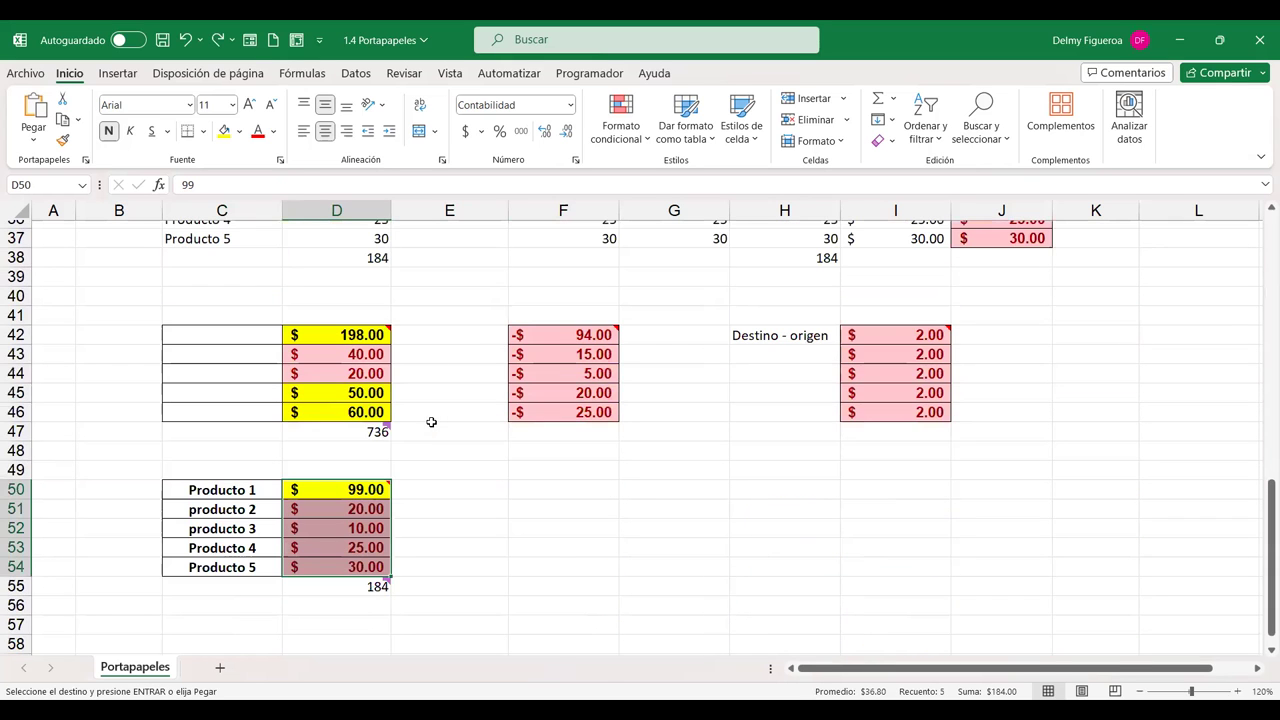
scroll(431, 428, down, 2)
Paste Special the copied values at D50 with Saltar blancos enabled
click(316, 372)
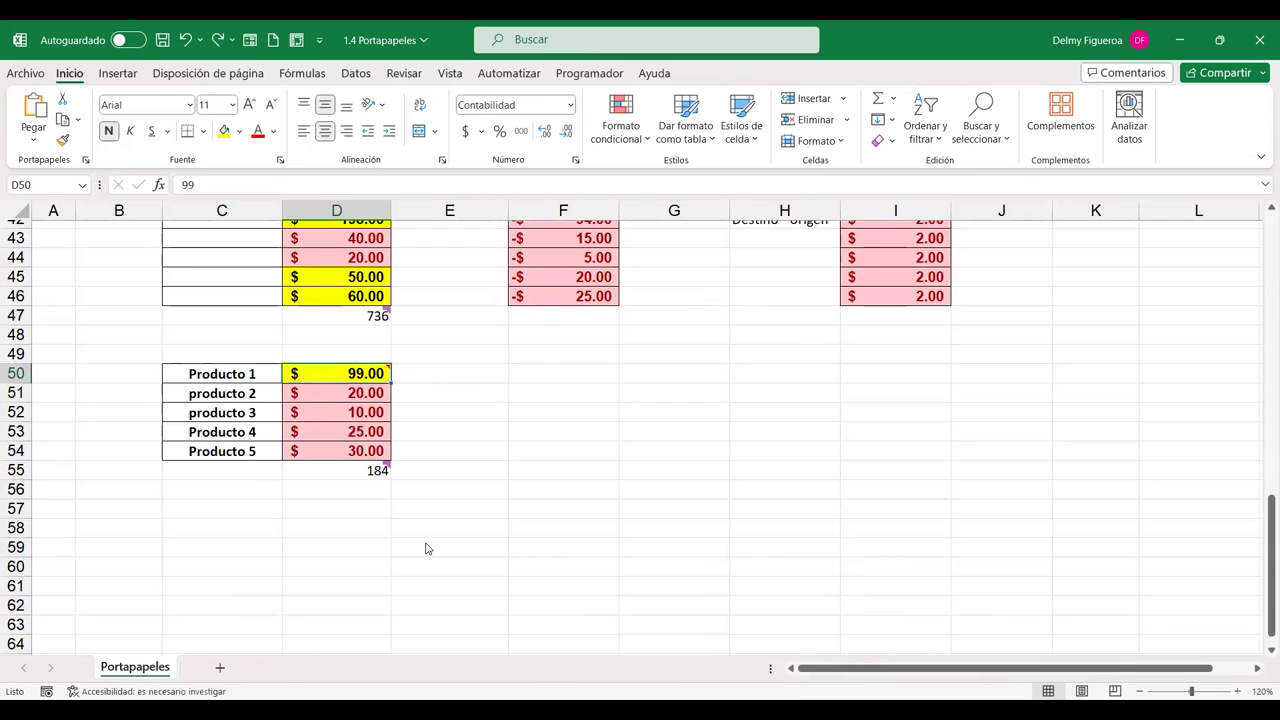
key(ctrl+alt+v)
click(681, 586)
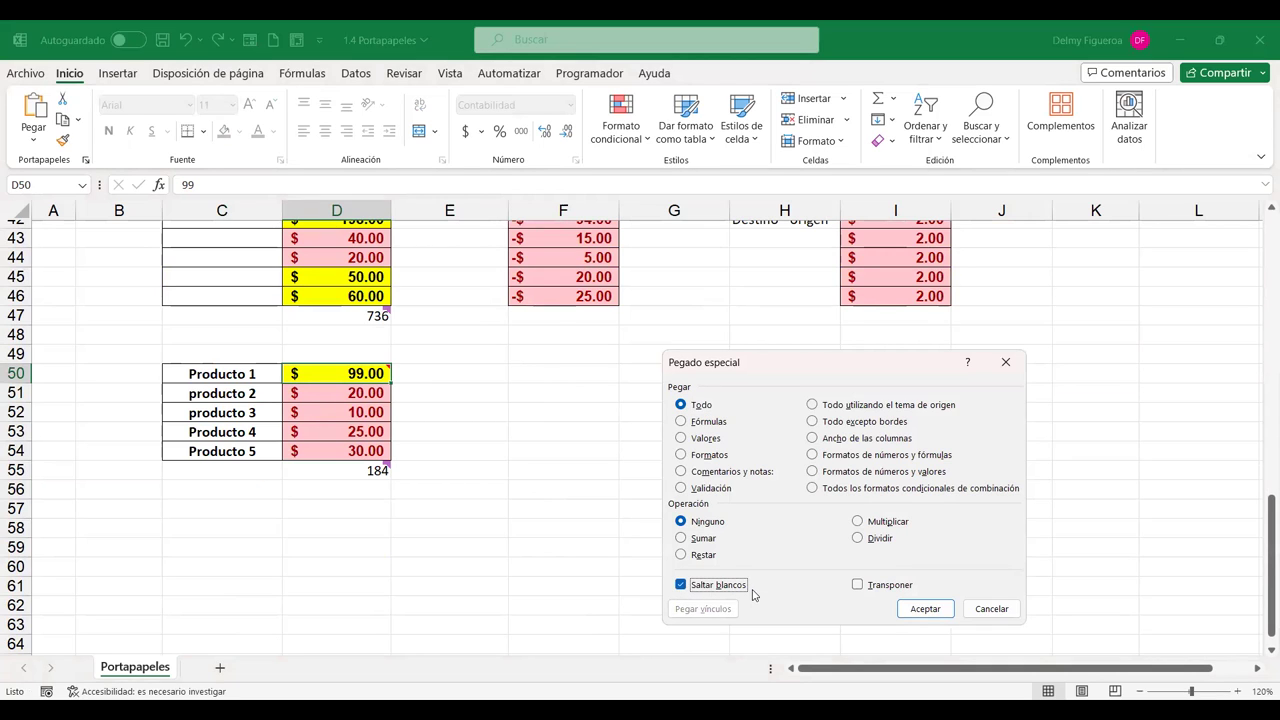
click(945, 611)
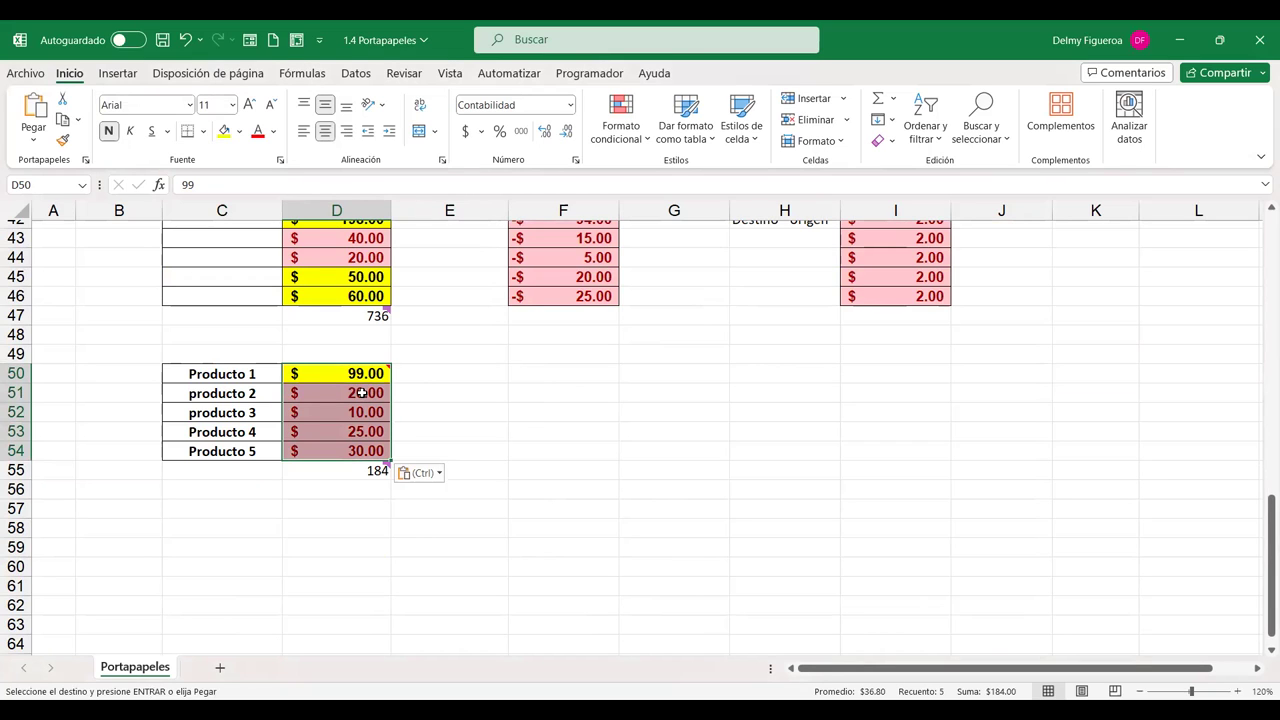
Verify D51 still holds 20 and the lower table's total stays 184
click(362, 393)
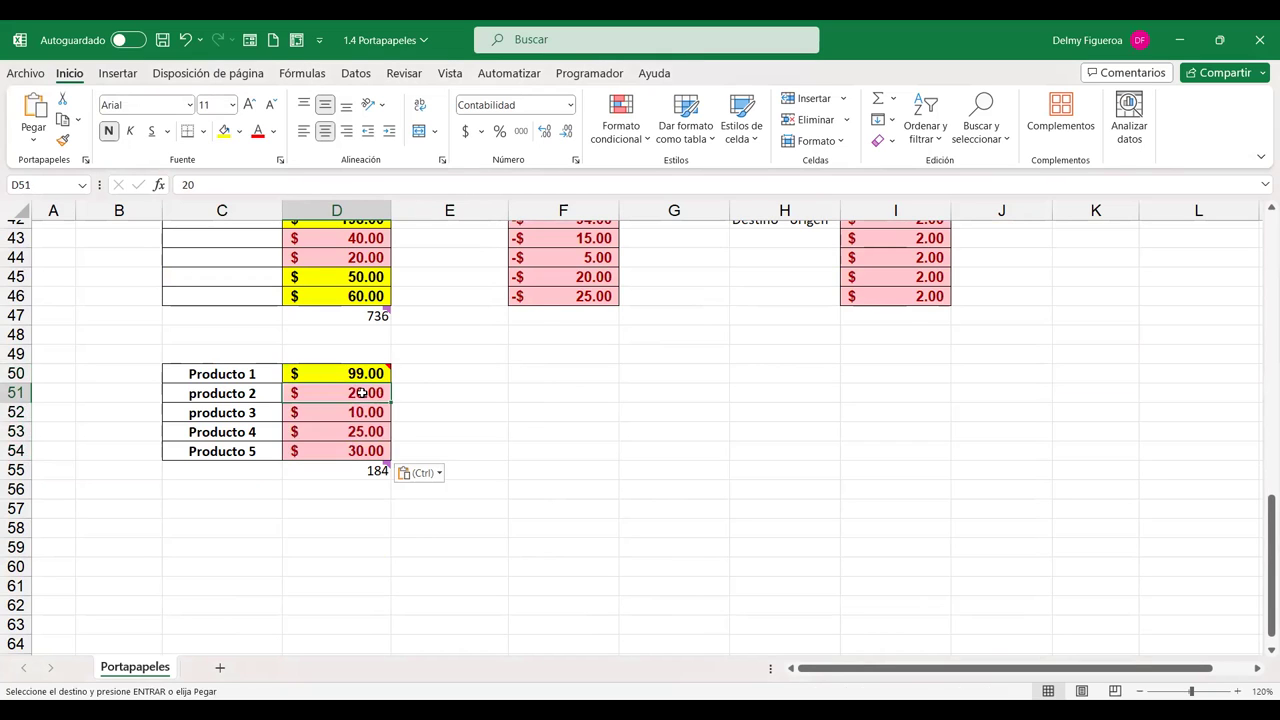
scroll(383, 415, up, 4)
scroll(383, 415, up, 4)
scroll(383, 415, up, 1)
scroll(383, 417, up, 4)
scroll(383, 417, up, 1)
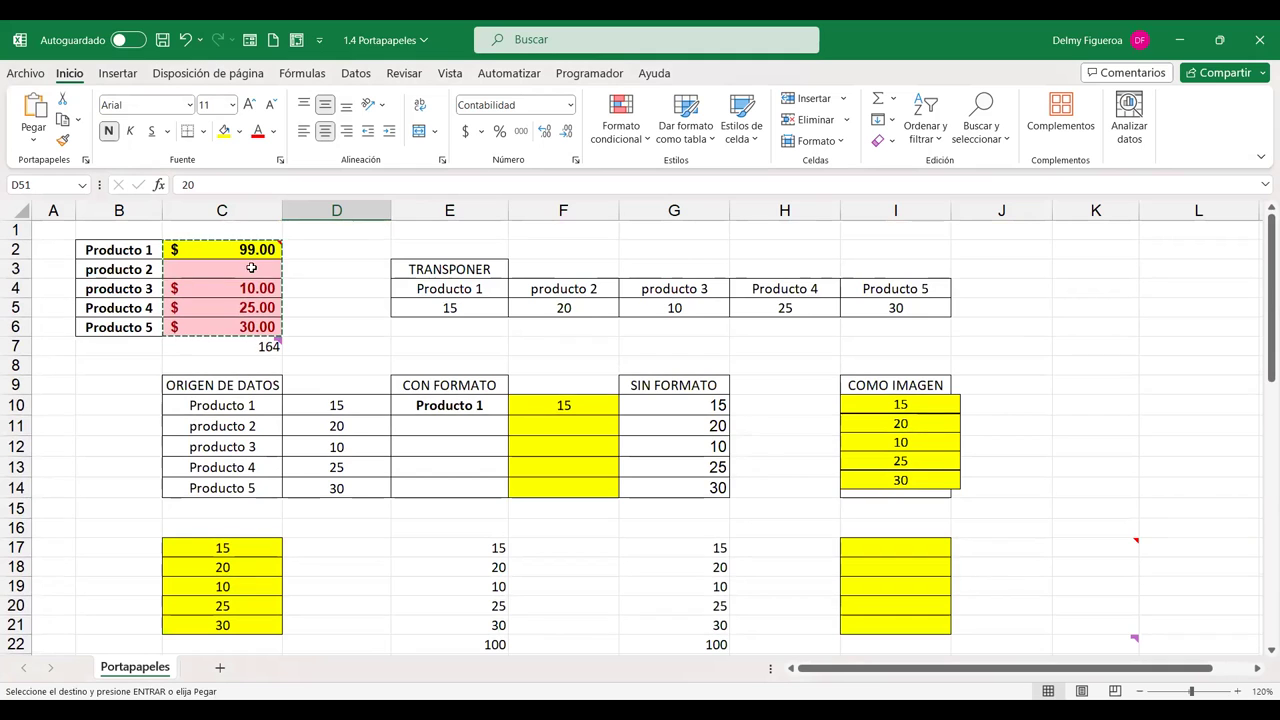
scroll(384, 413, down, 1)
scroll(384, 415, down, 8)
scroll(380, 418, down, 2)
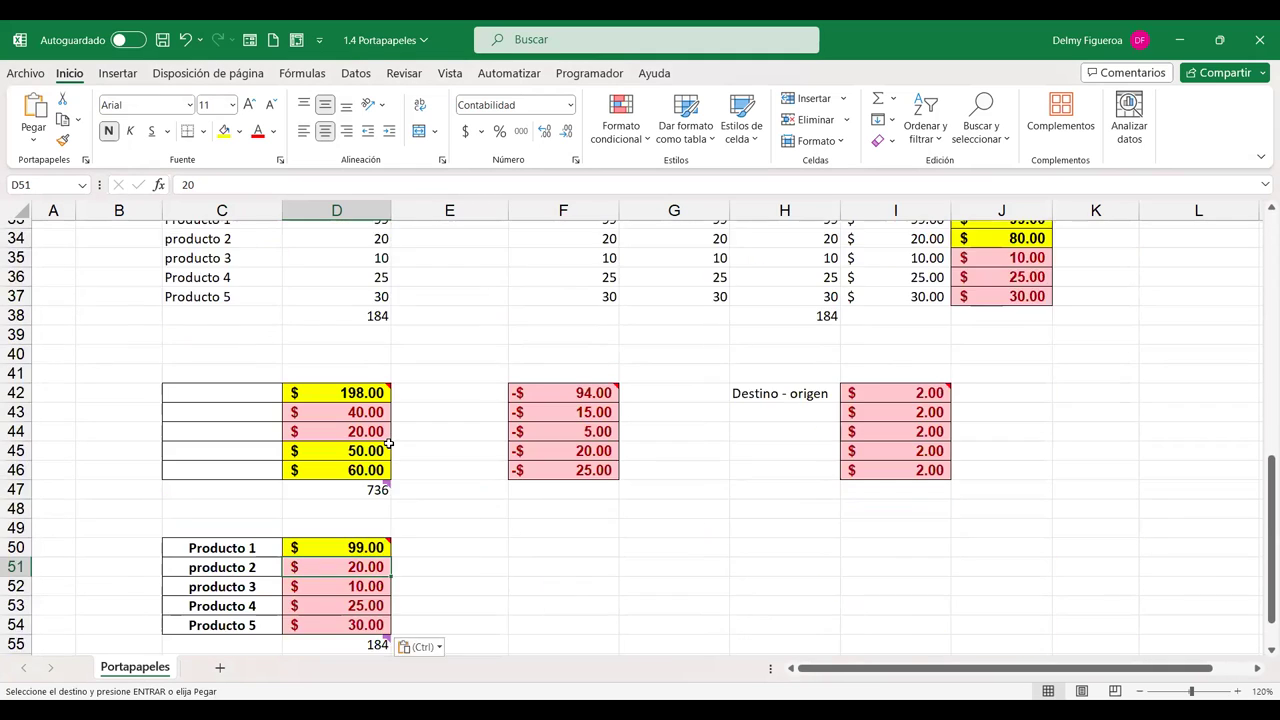
scroll(368, 428, down, 3)
key(Return)
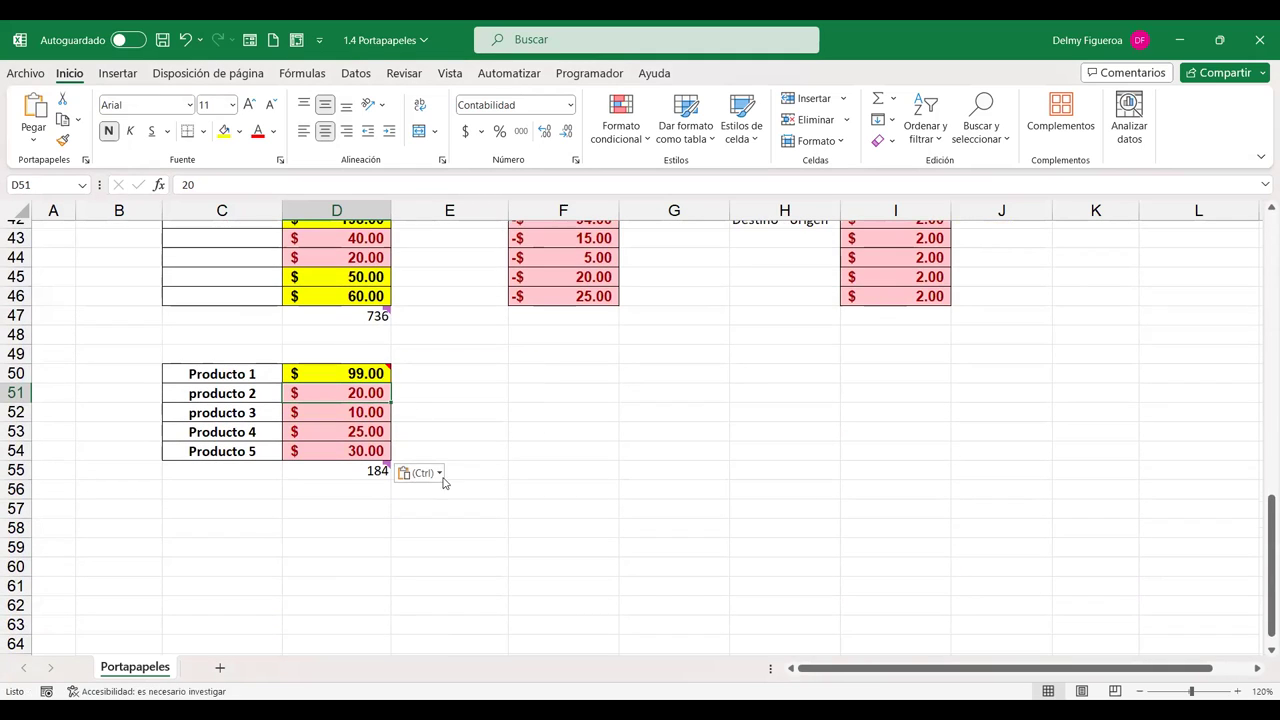
click(421, 390)
click(365, 391)
mouse_move(350, 315)
scroll(409, 494, up, 2)
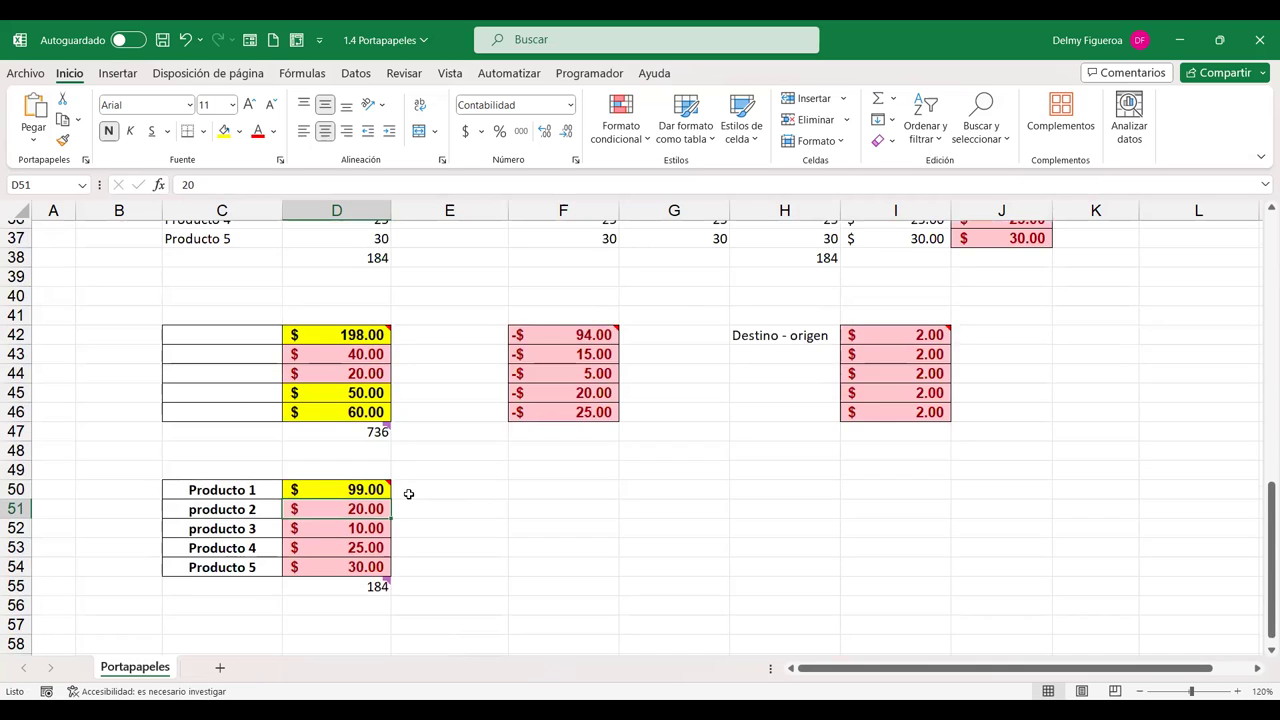
scroll(409, 494, up, 1)
scroll(409, 494, up, 4)
scroll(409, 494, up, 6)
scroll(409, 494, up, 1)
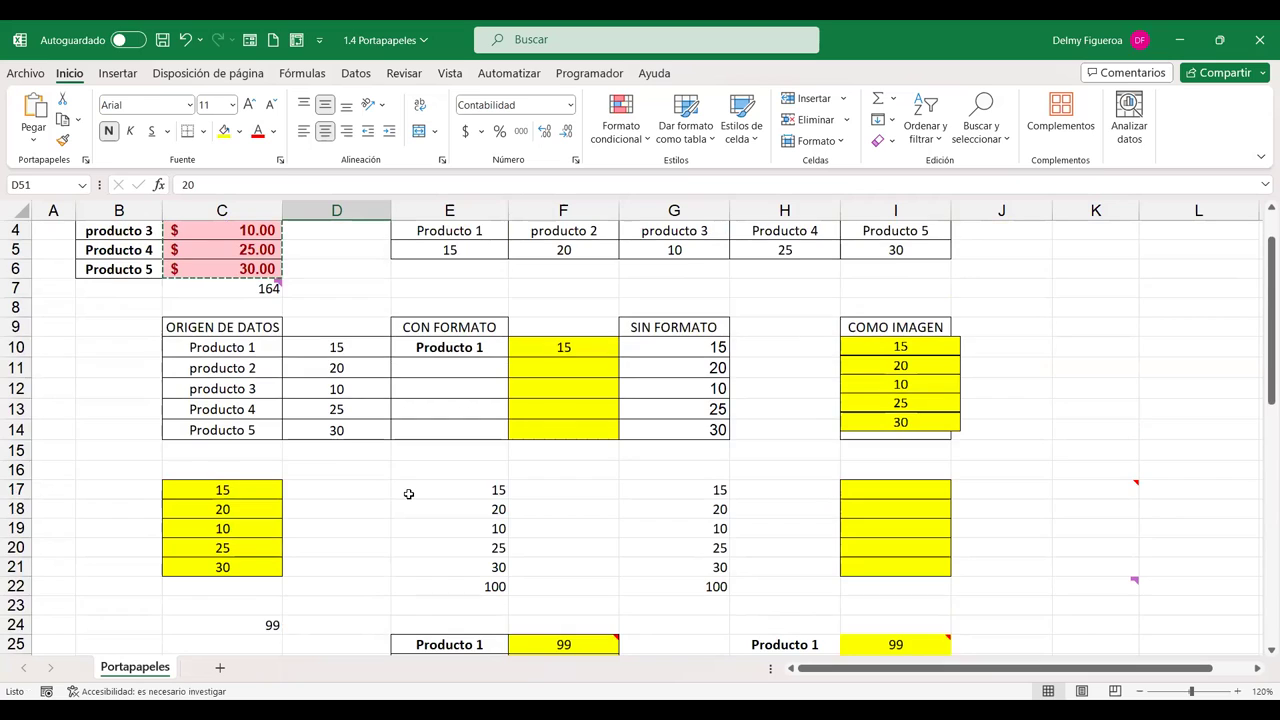
scroll(409, 494, up, 1)
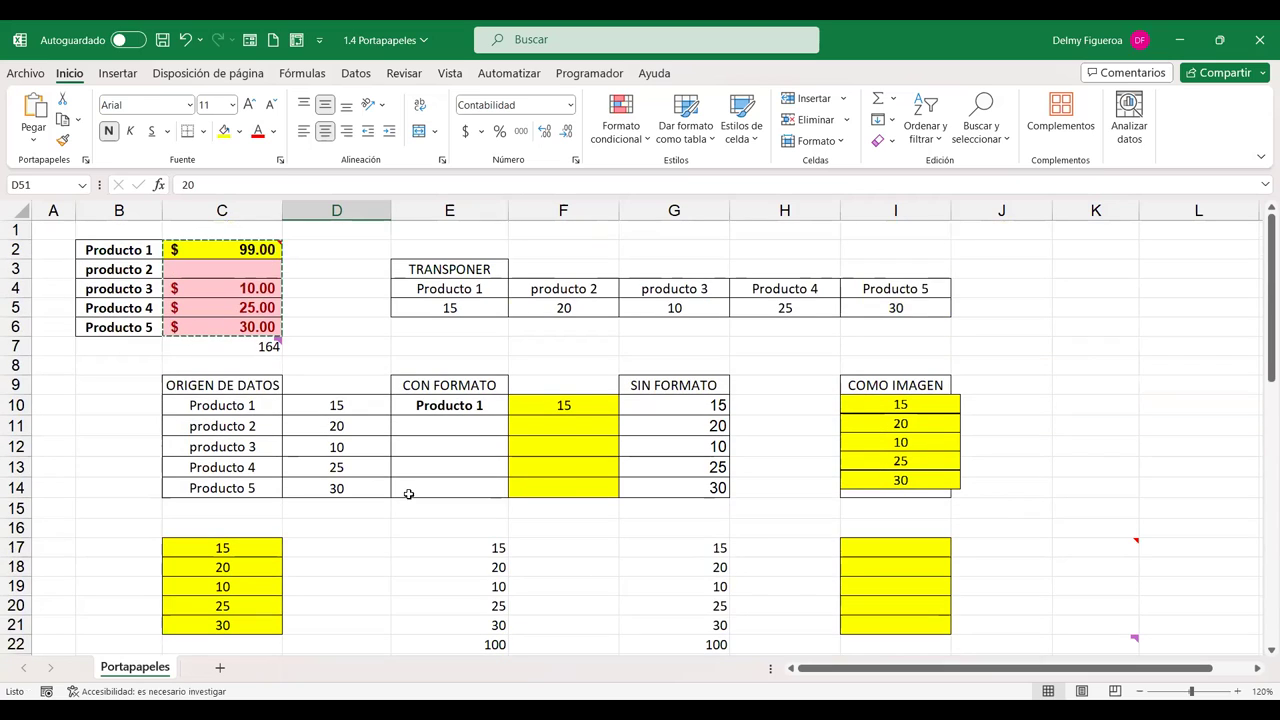
click(247, 270)
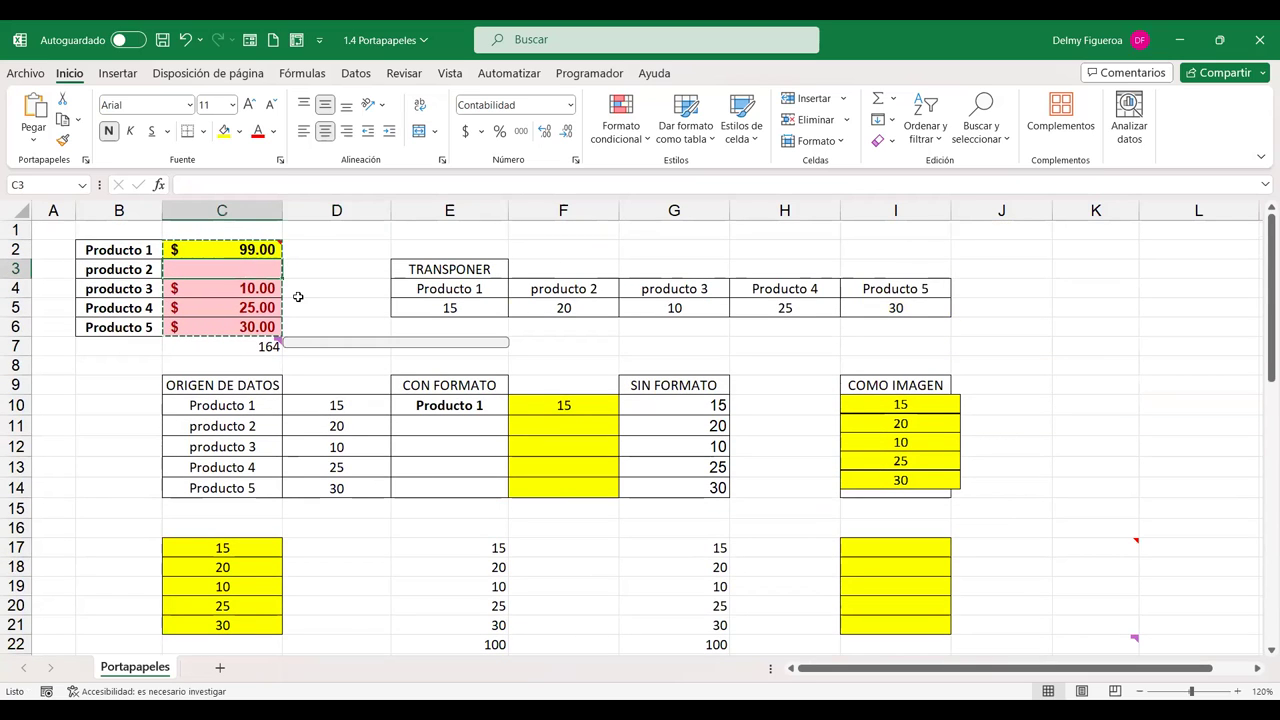
scroll(289, 335, down, 1)
mouse_move(287, 345)
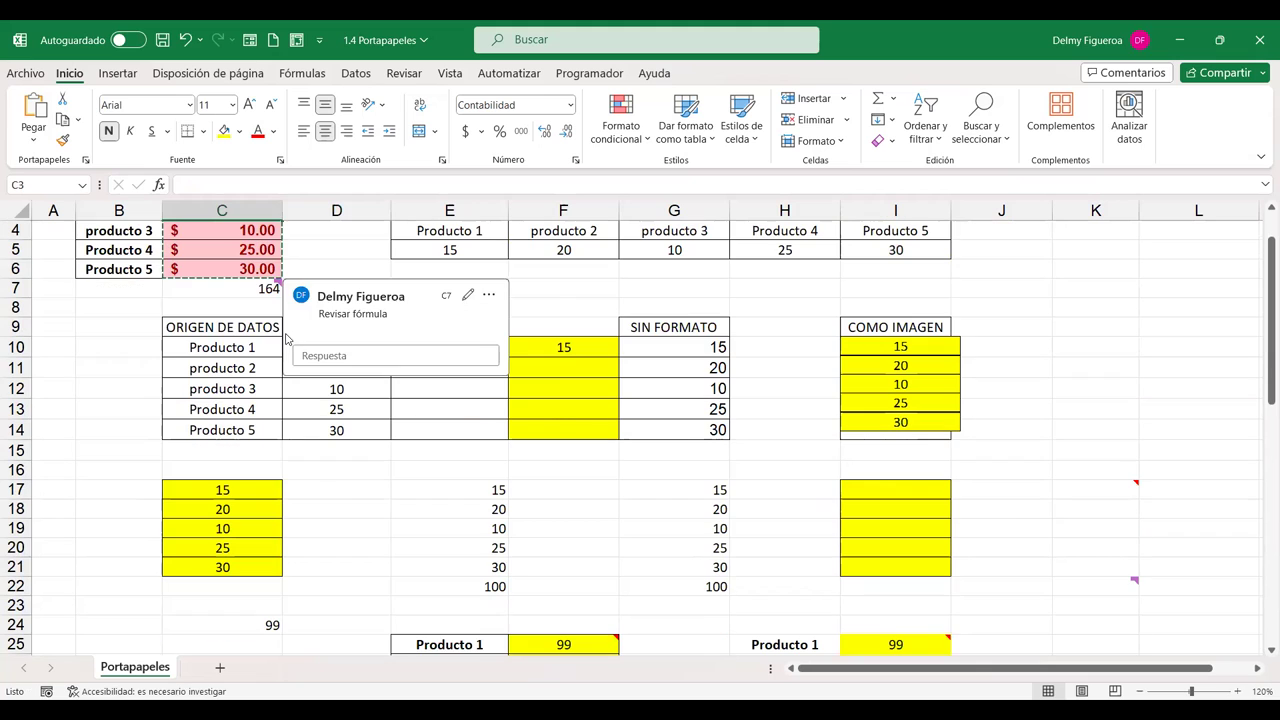
click(349, 504)
scroll(433, 509, down, 2)
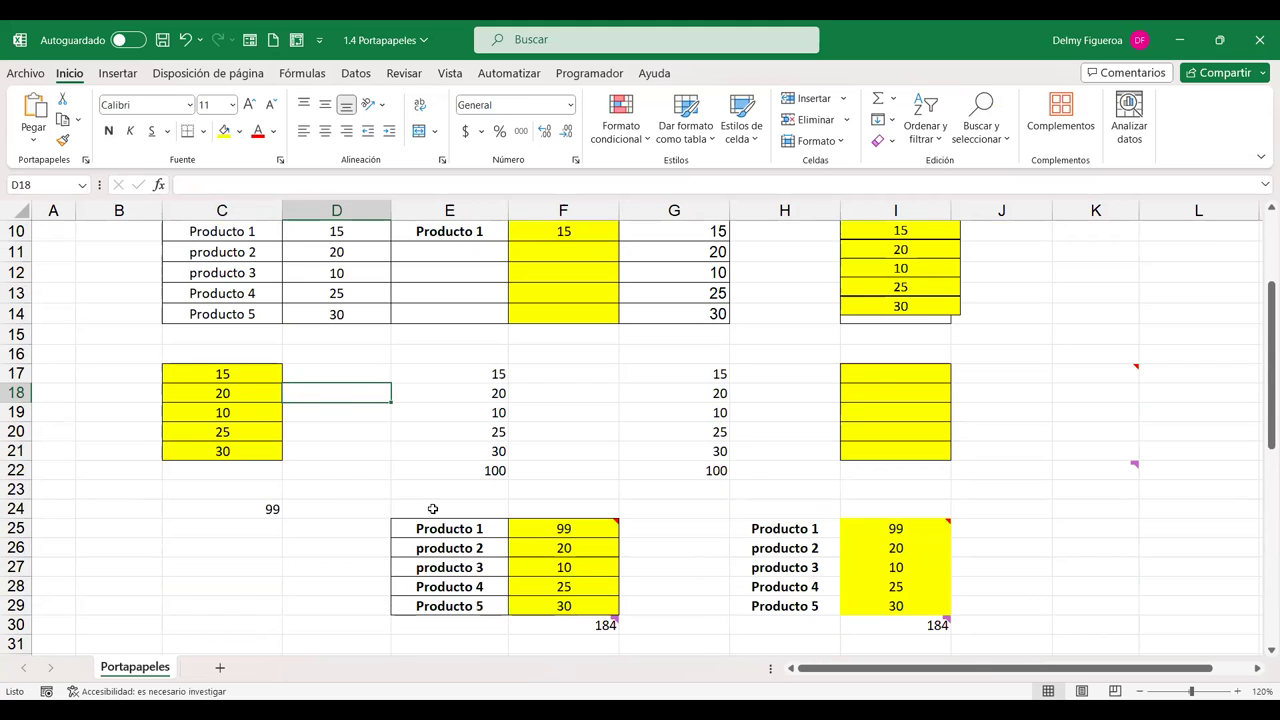
scroll(437, 510, down, 2)
scroll(440, 513, down, 2)
scroll(441, 514, down, 3)
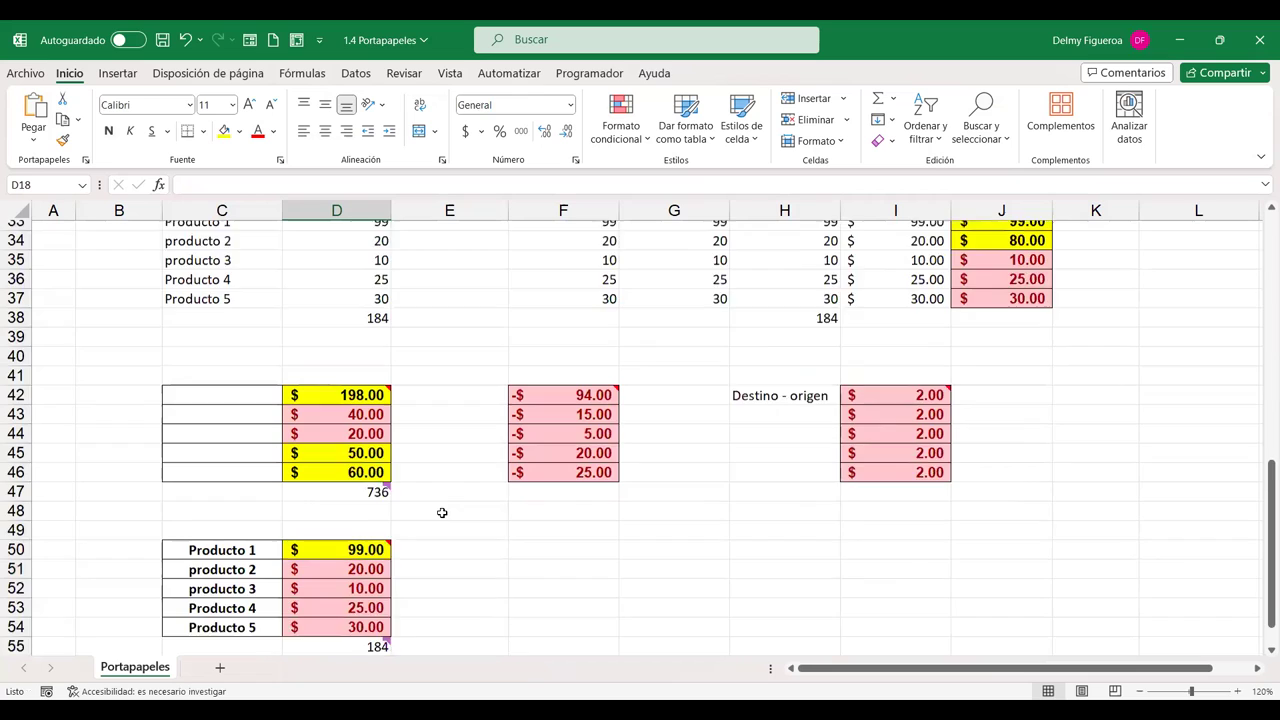
scroll(443, 516, down, 3)
click(411, 450)
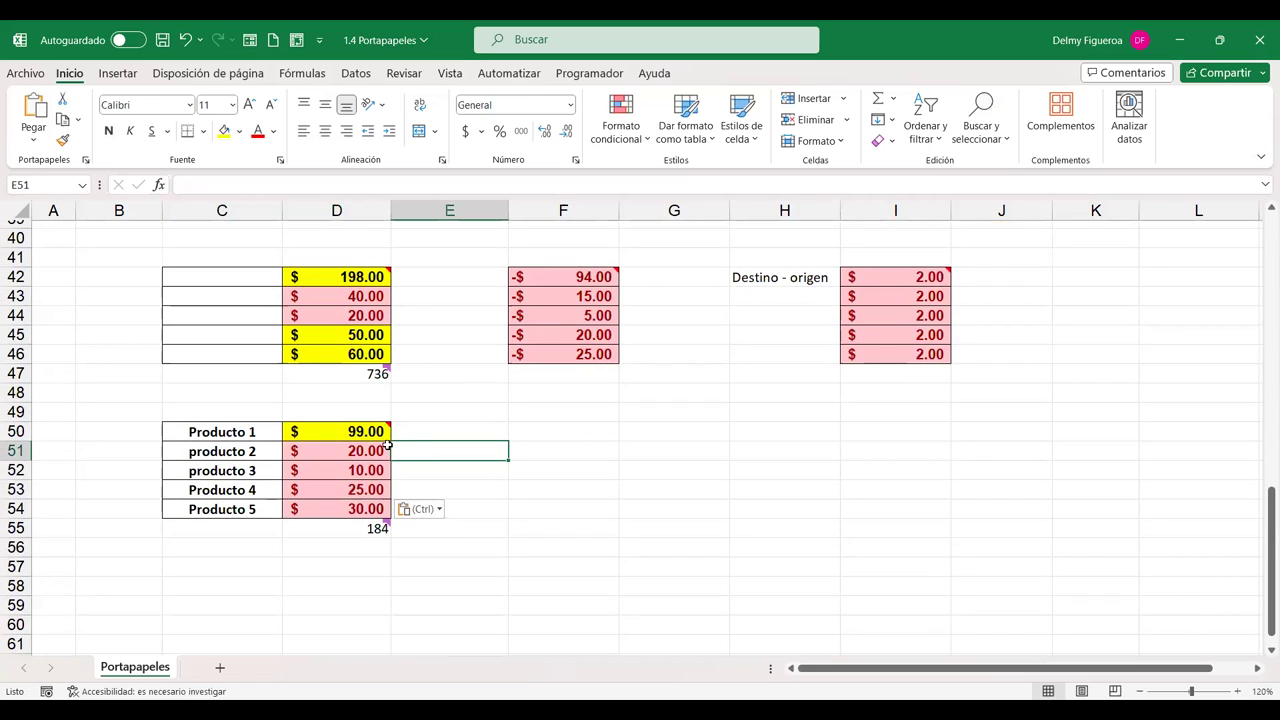
click(330, 450)
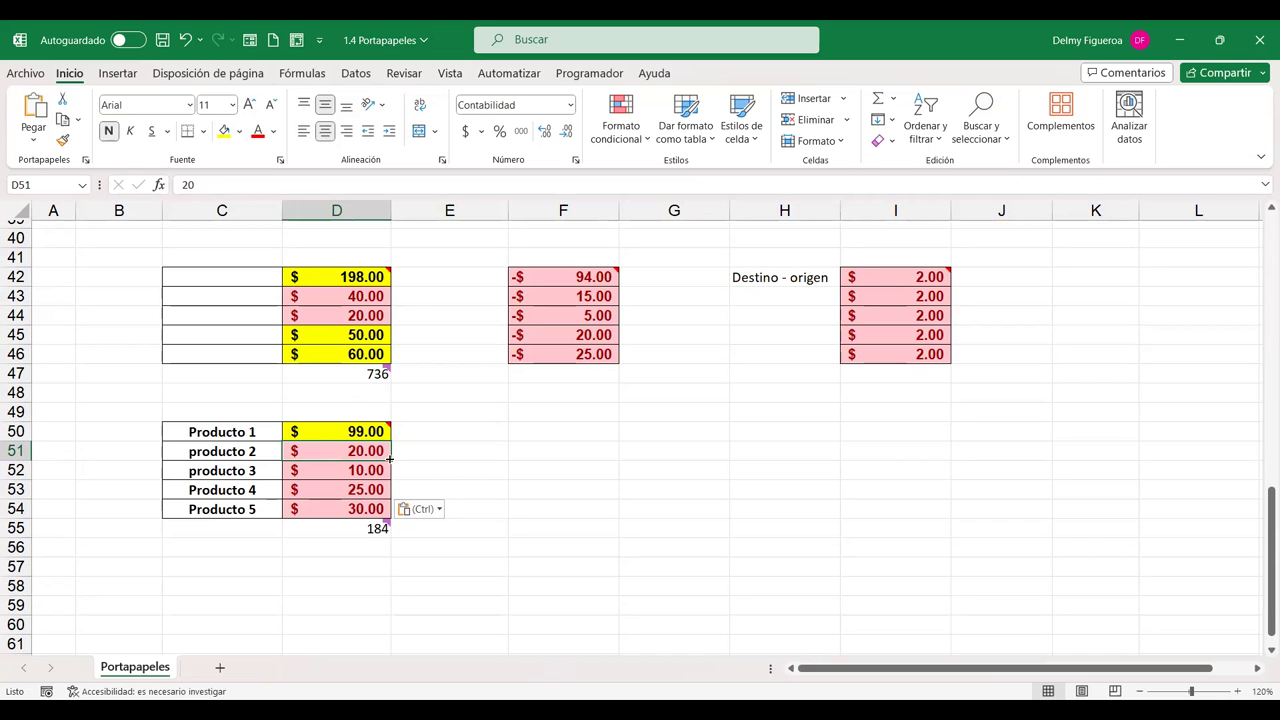
click(554, 428)
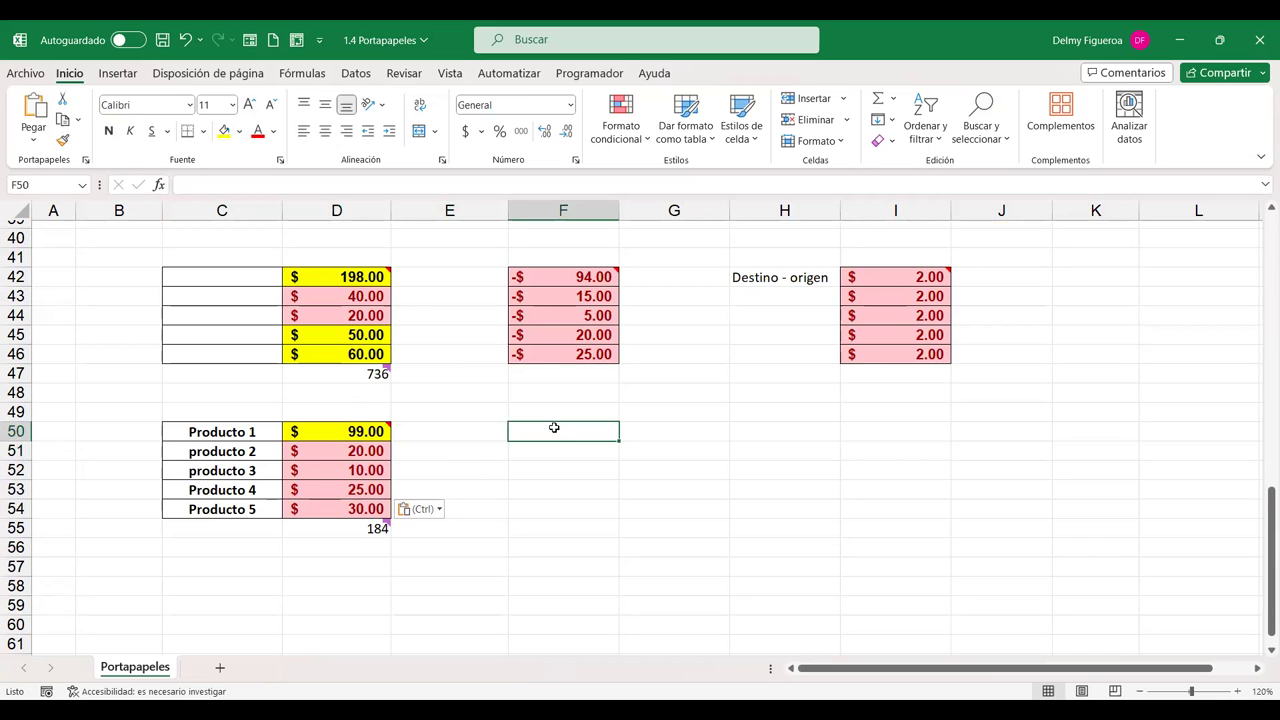
scroll(560, 450, up, 8)
scroll(500, 400, up, 5)
scroll(526, 423, down, 5)
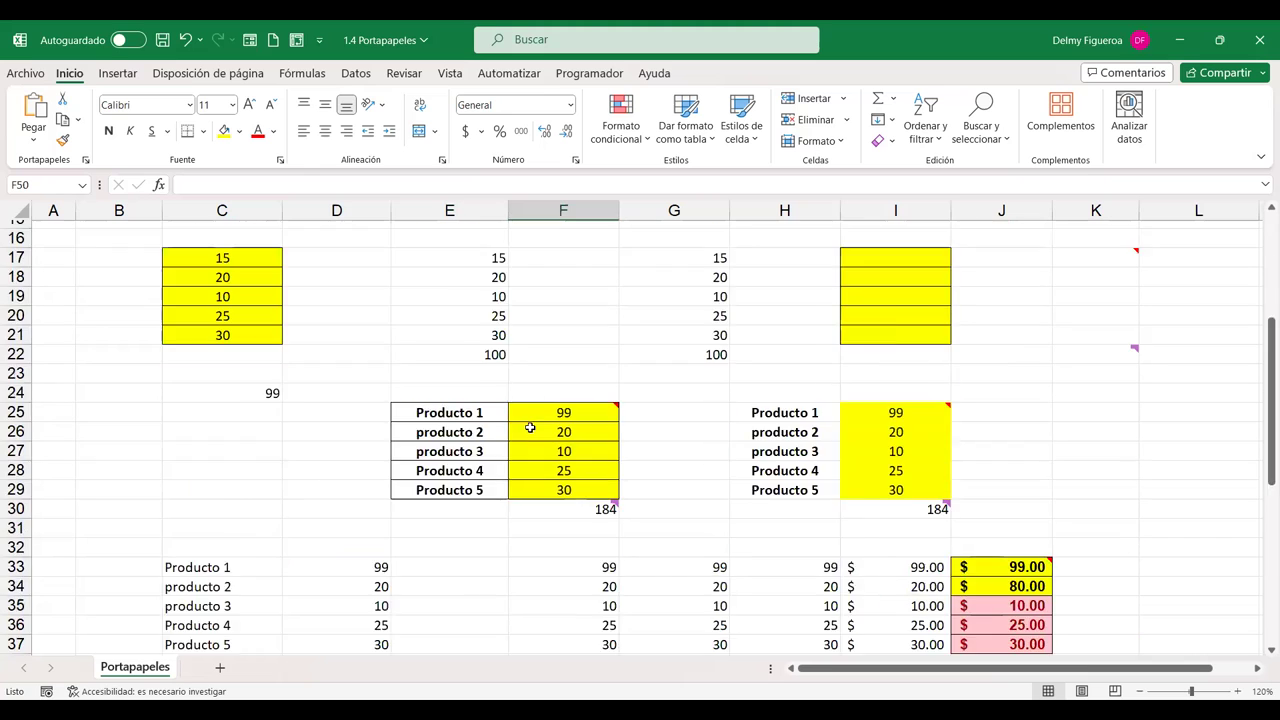
scroll(530, 428, down, 6)
scroll(530, 428, down, 5)
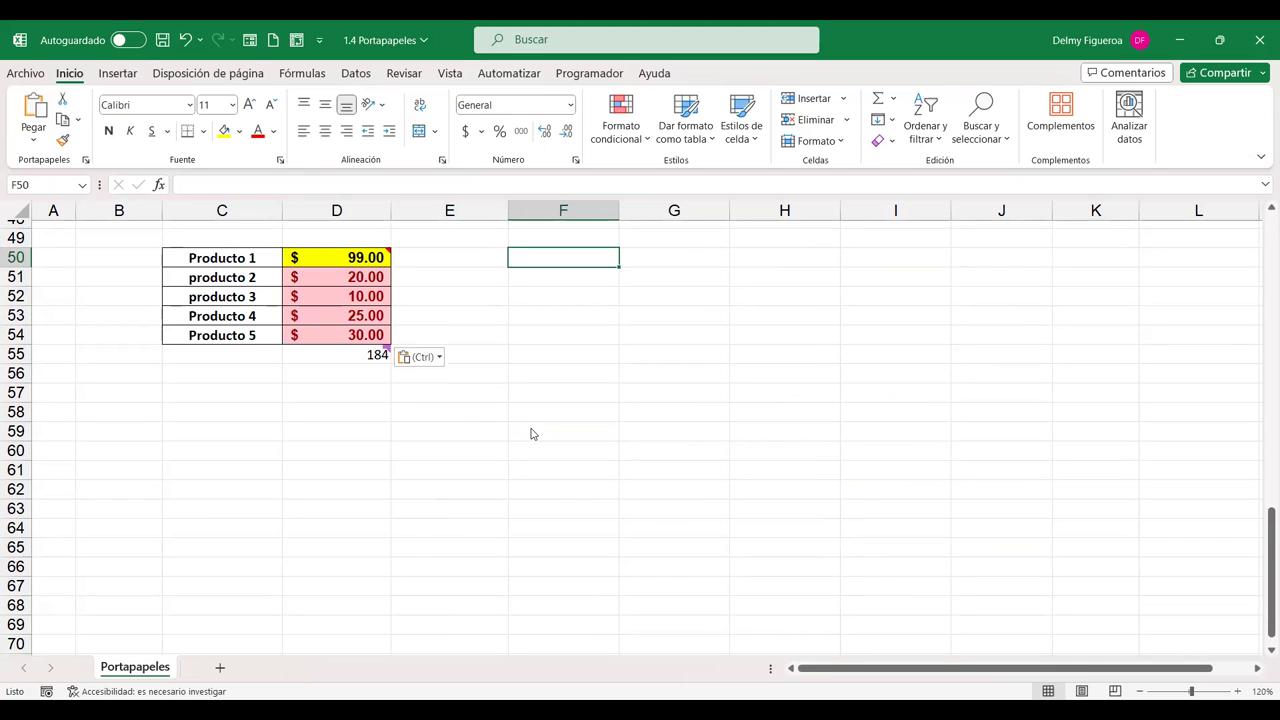
key(ctrl+alt+v)
Paste the copied prices transposed across row 50 in F50:J50
click(858, 585)
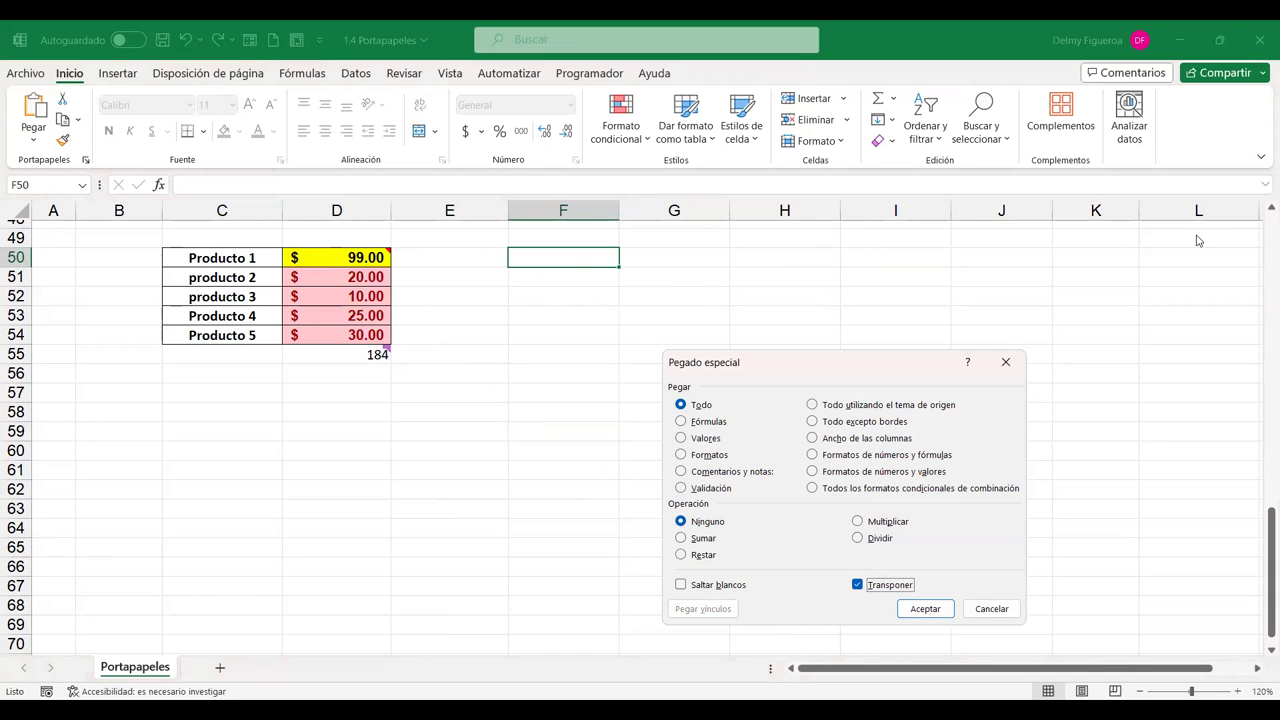
click(924, 609)
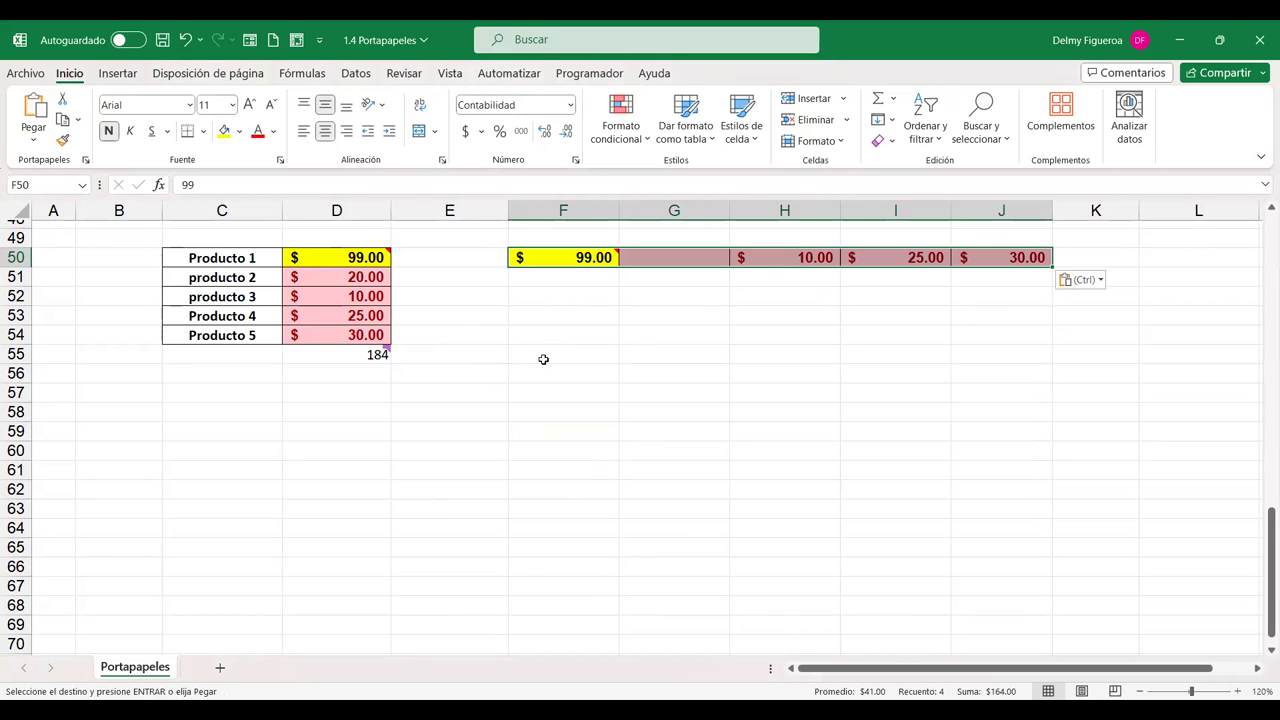
key(Escape)
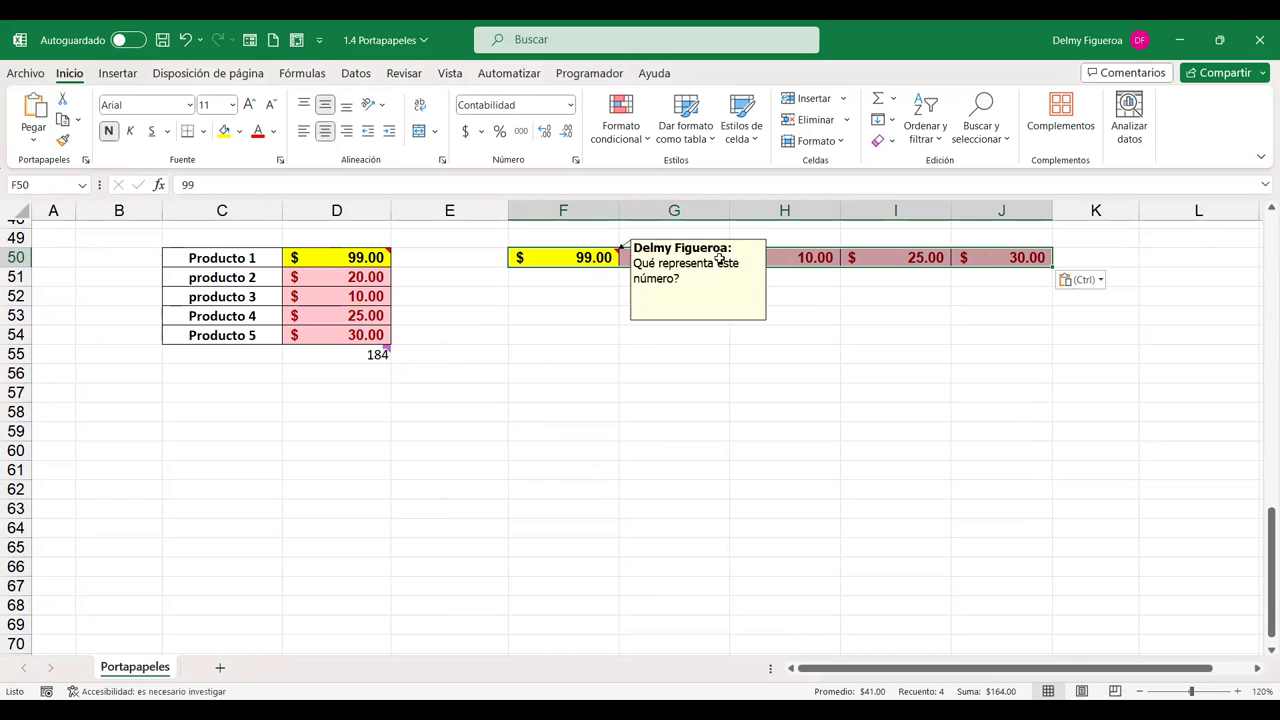
Copy F50:J50 and paste it transposed back down column C at C57:C61
key(ctrl+c)
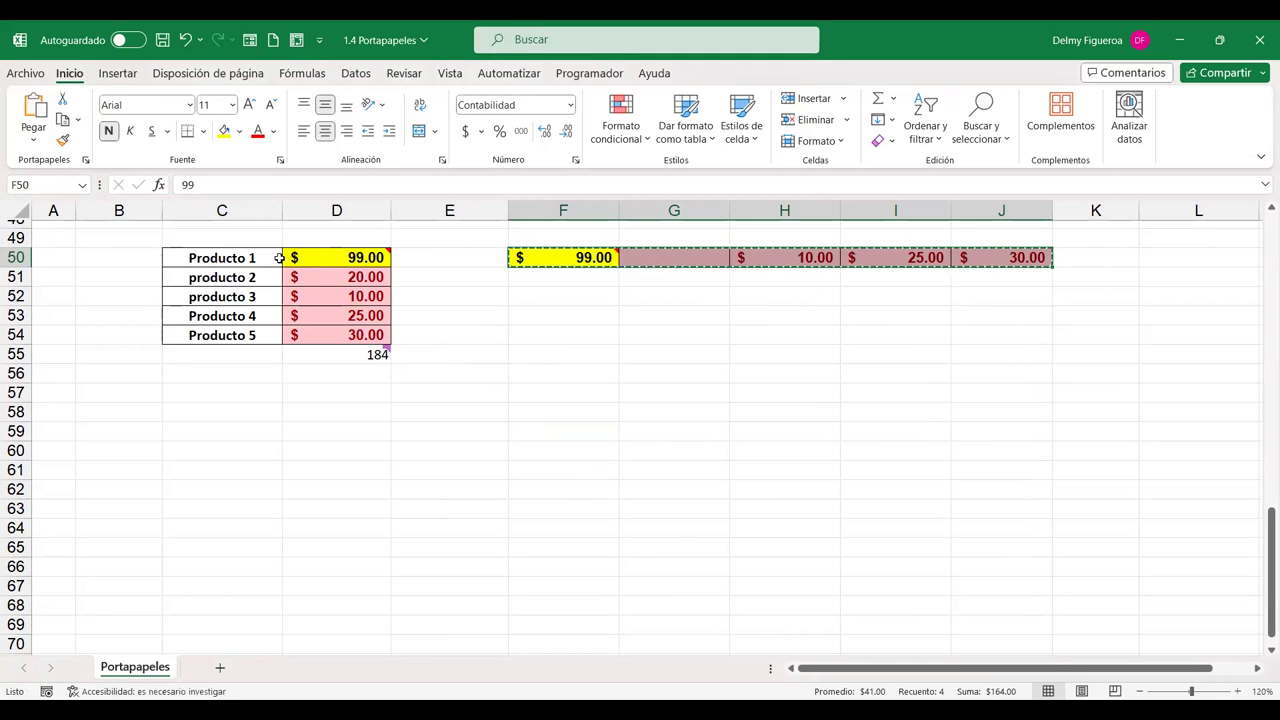
click(222, 391)
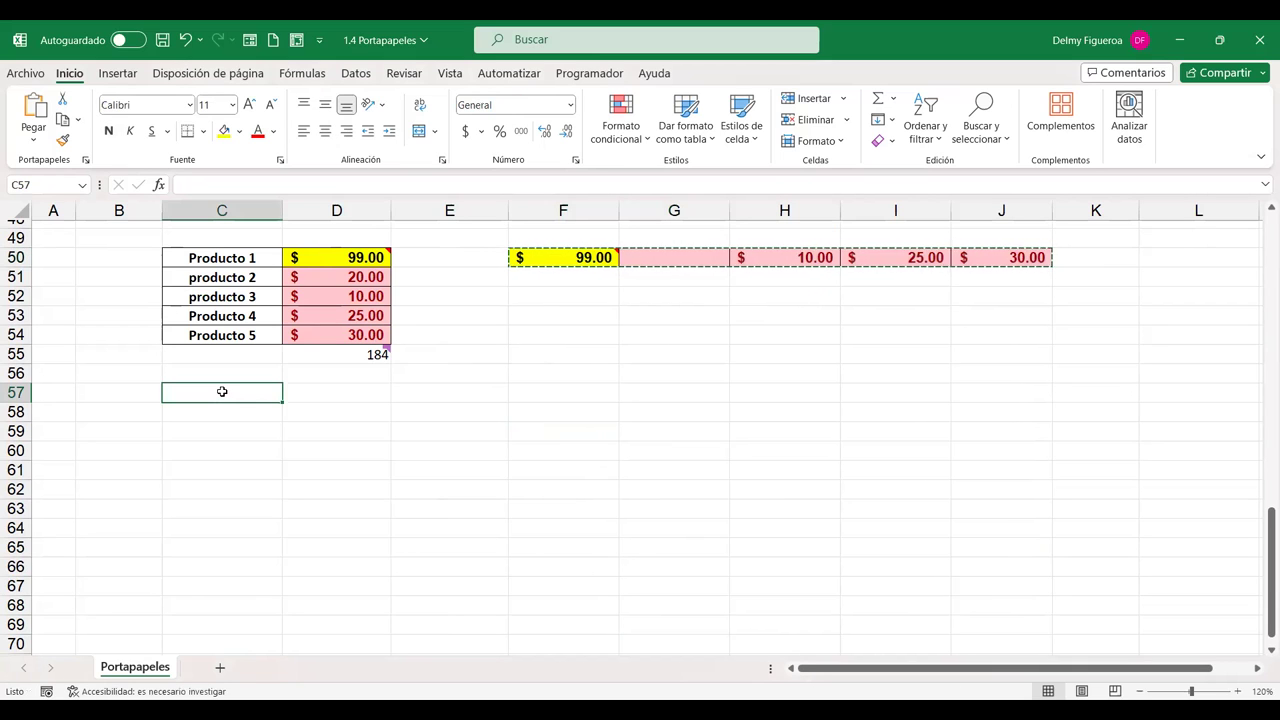
key(ctrl+alt+v)
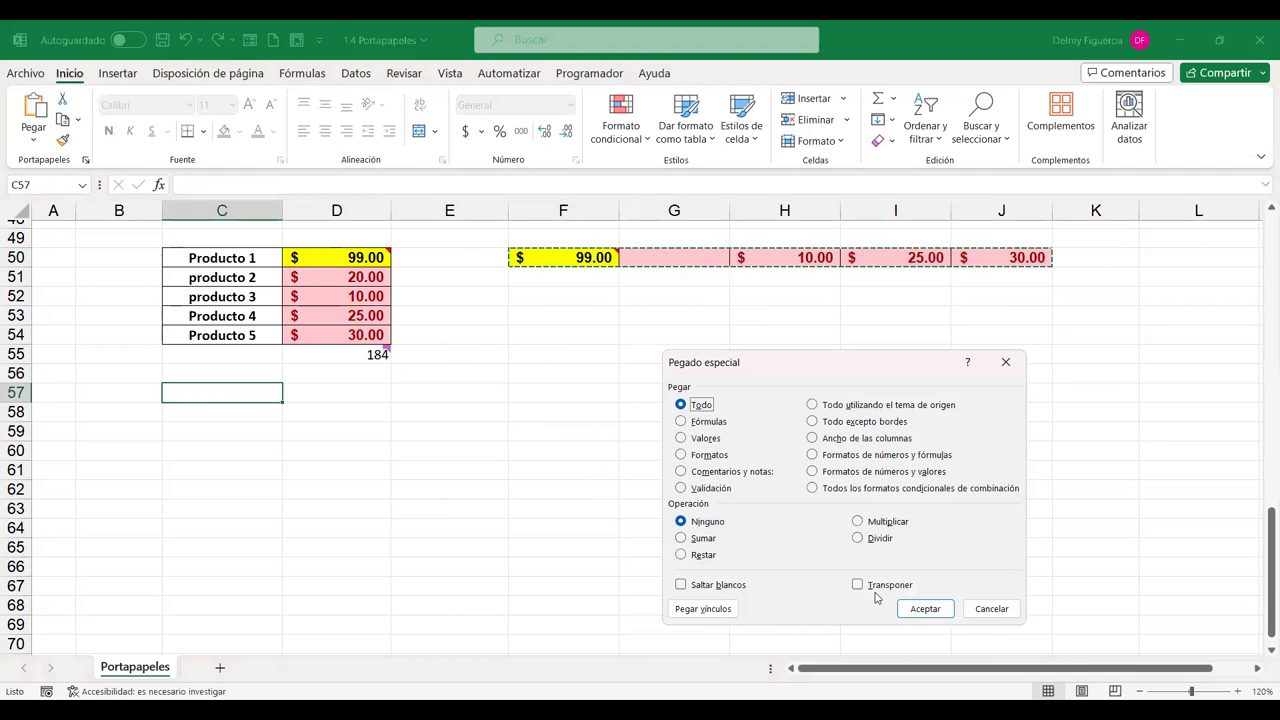
click(872, 588)
click(925, 609)
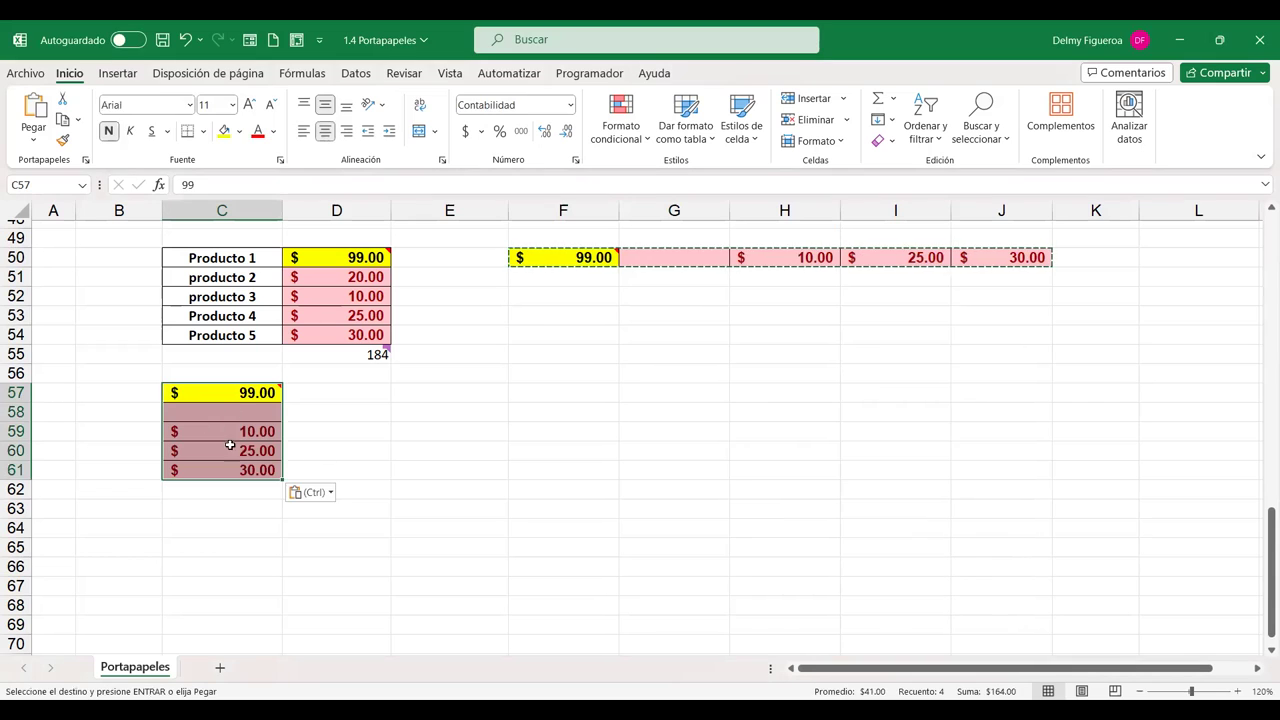
Paste links to F50:J50 into E57:I57, so E57 reads =F50
click(447, 393)
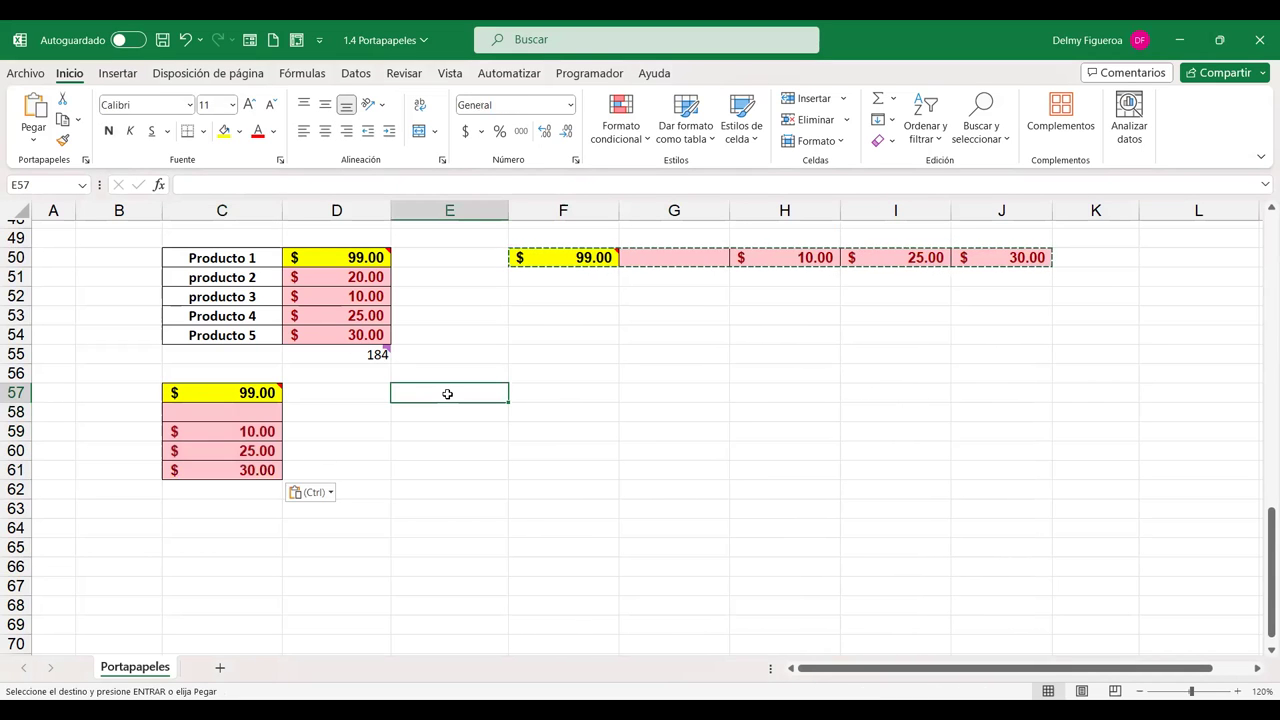
key(ctrl+alt+v)
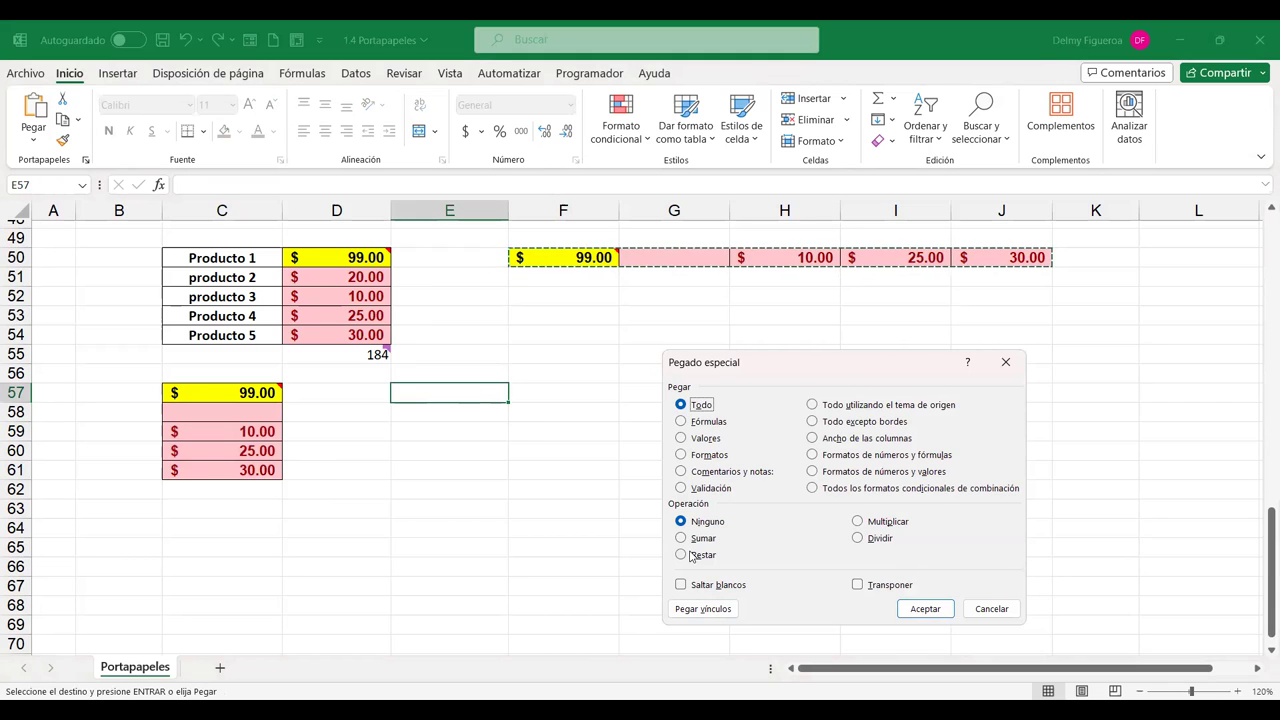
click(706, 609)
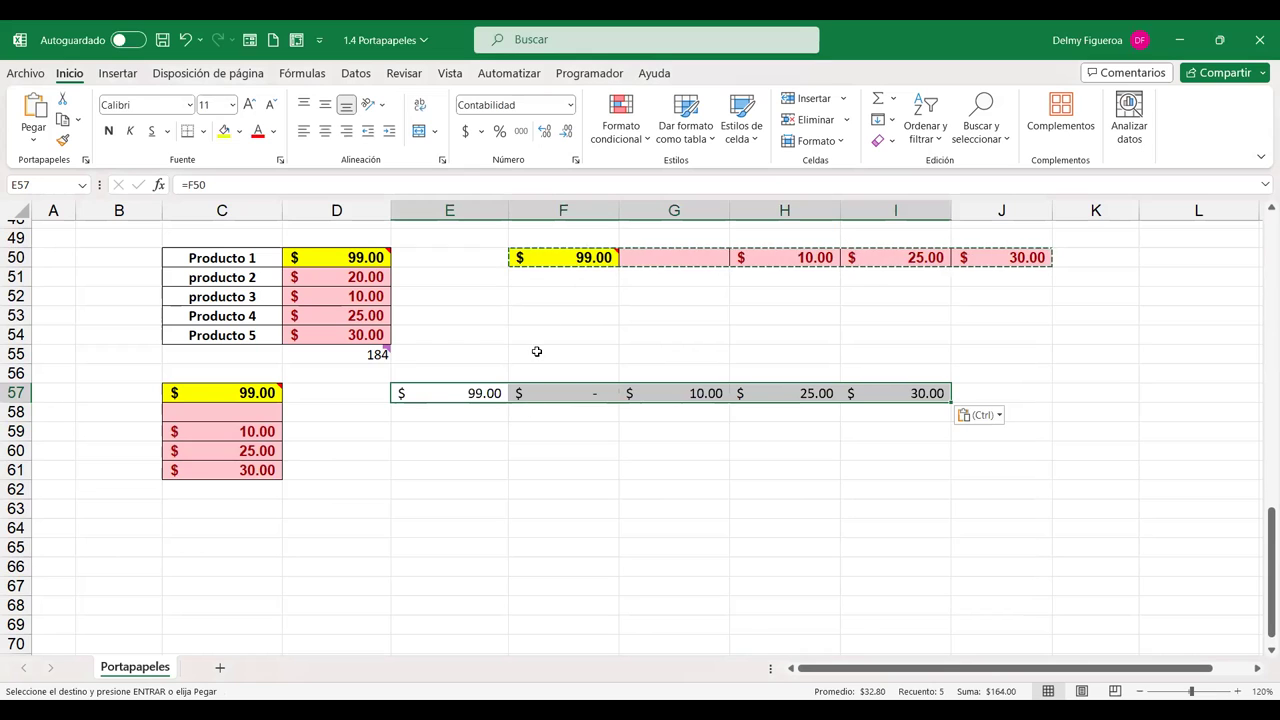
click(474, 393)
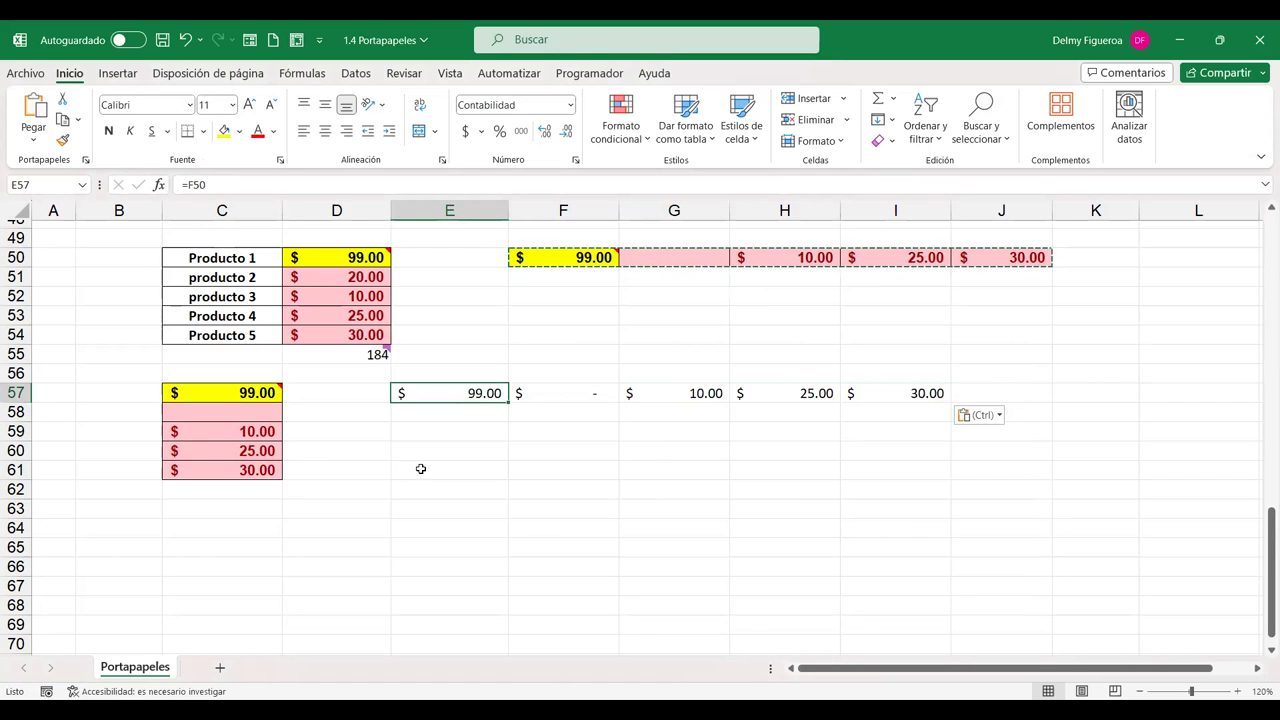
Enter 95 in F50, then check the linked formulas across E57:I57
click(580, 257)
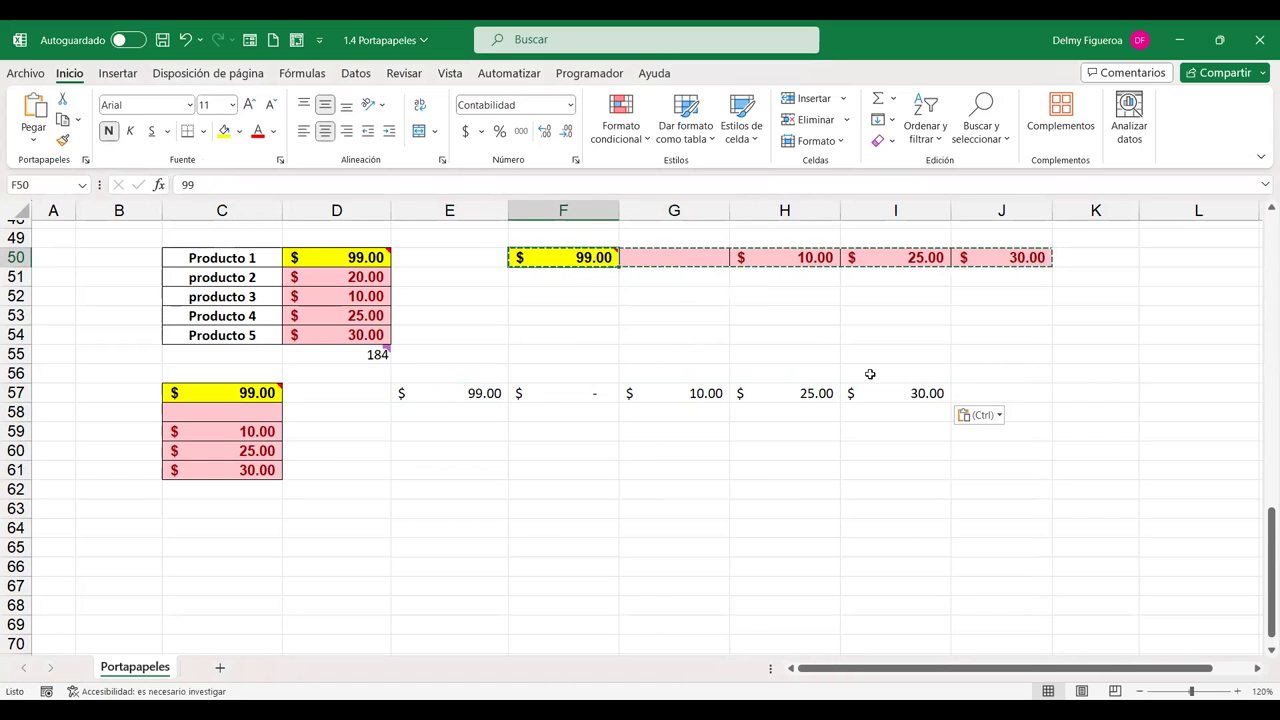
text(95)
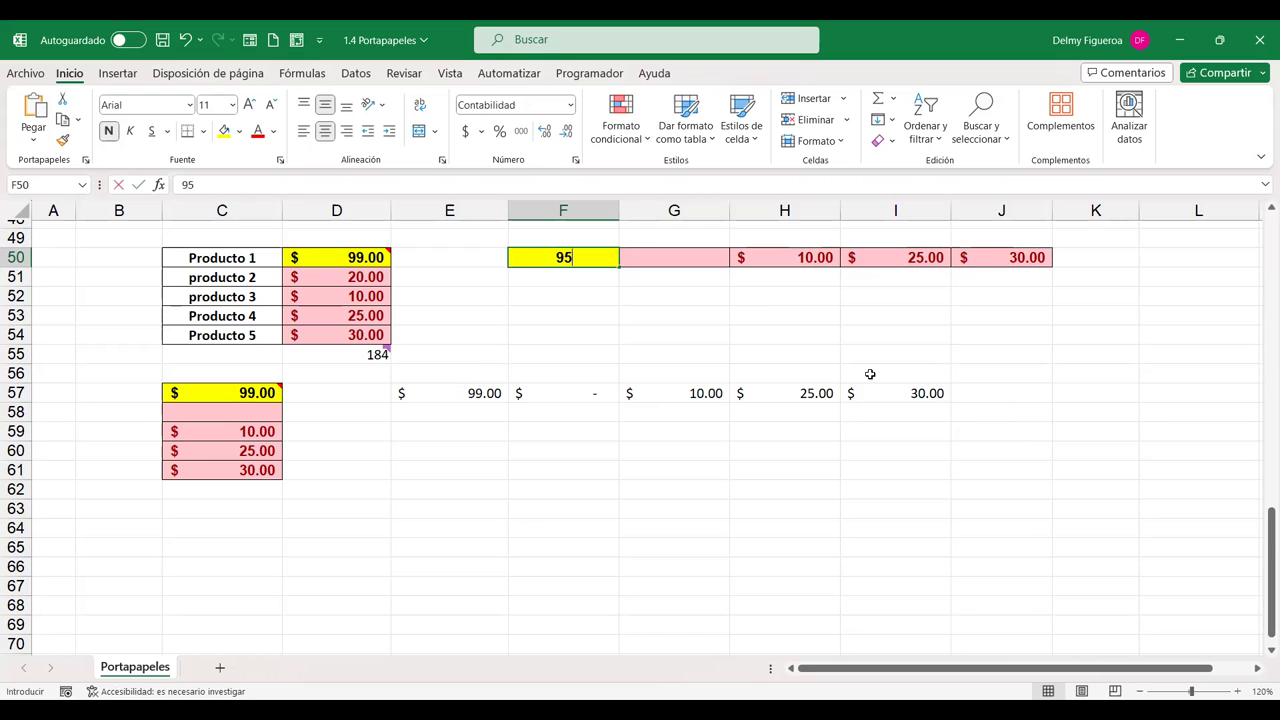
key(Return)
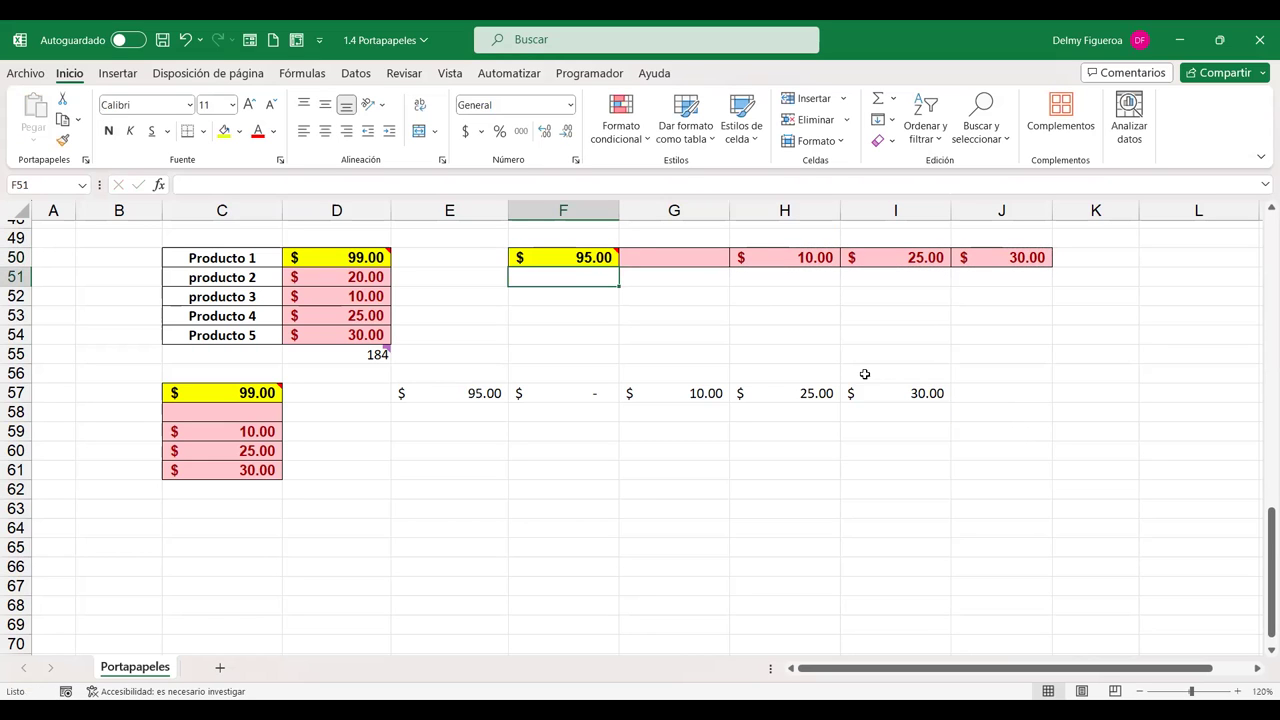
click(466, 392)
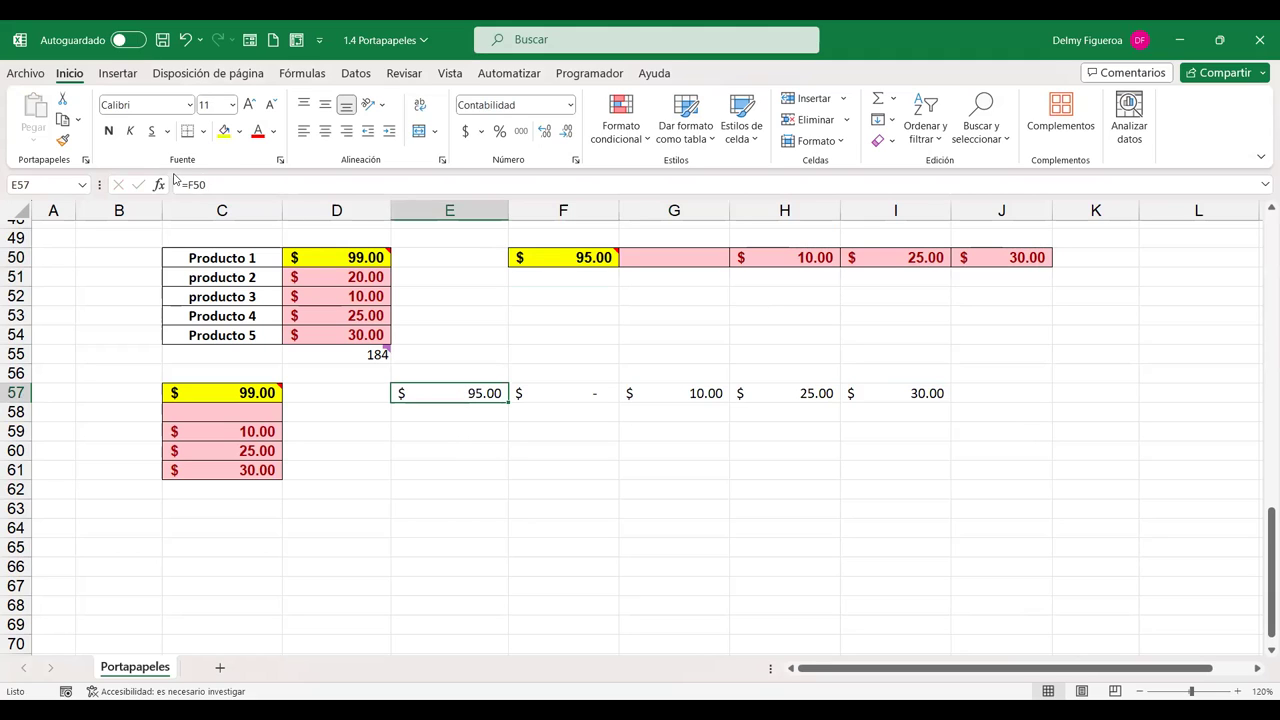
key(Right)
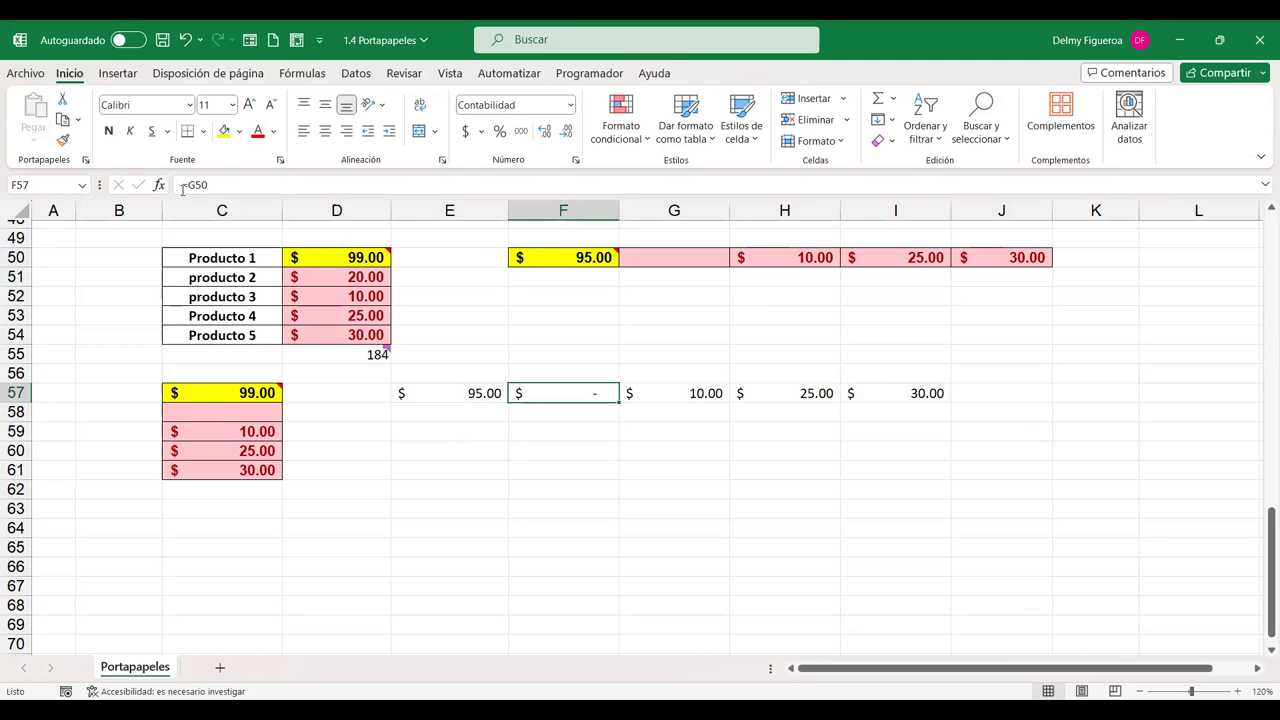
key(Right)
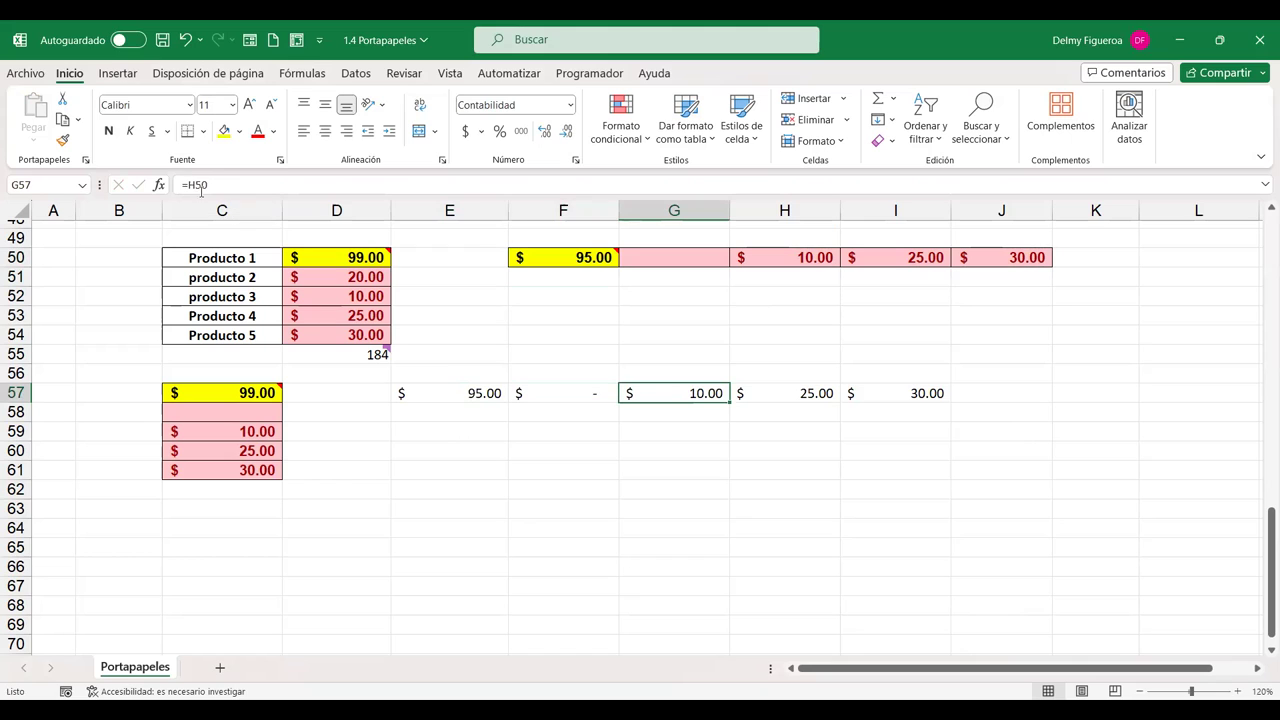
key(Right)
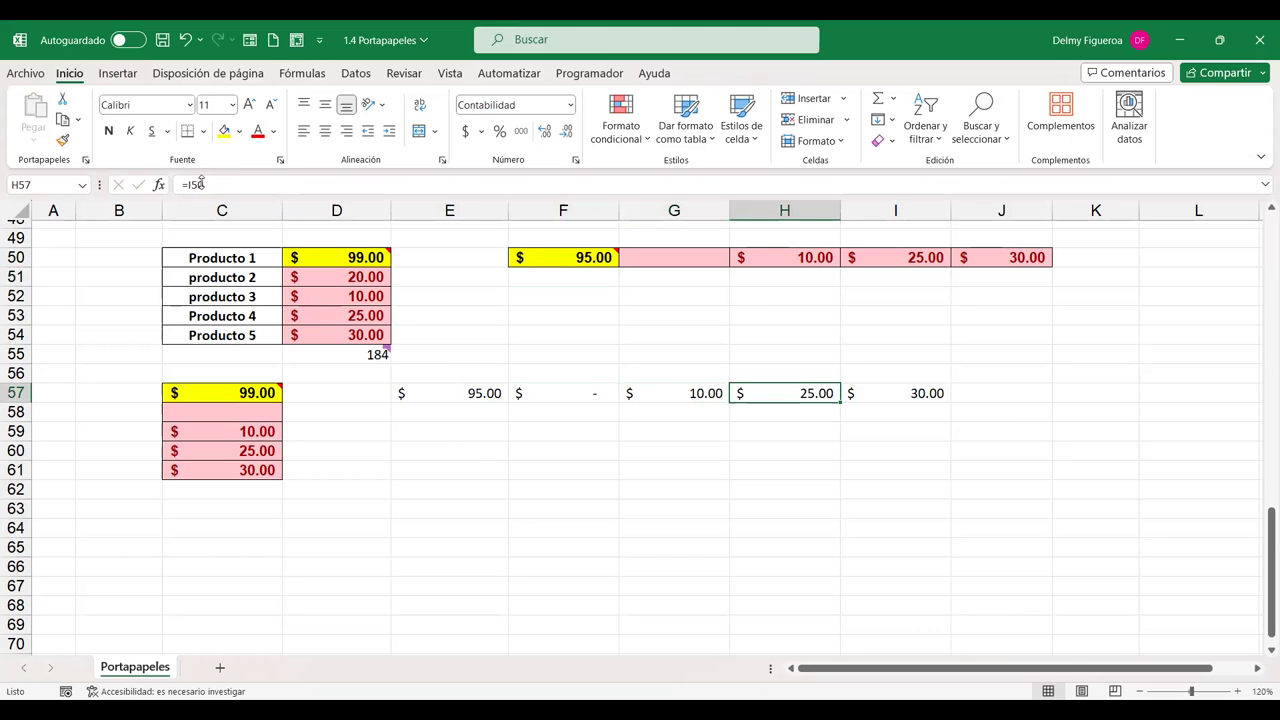
key(Right)
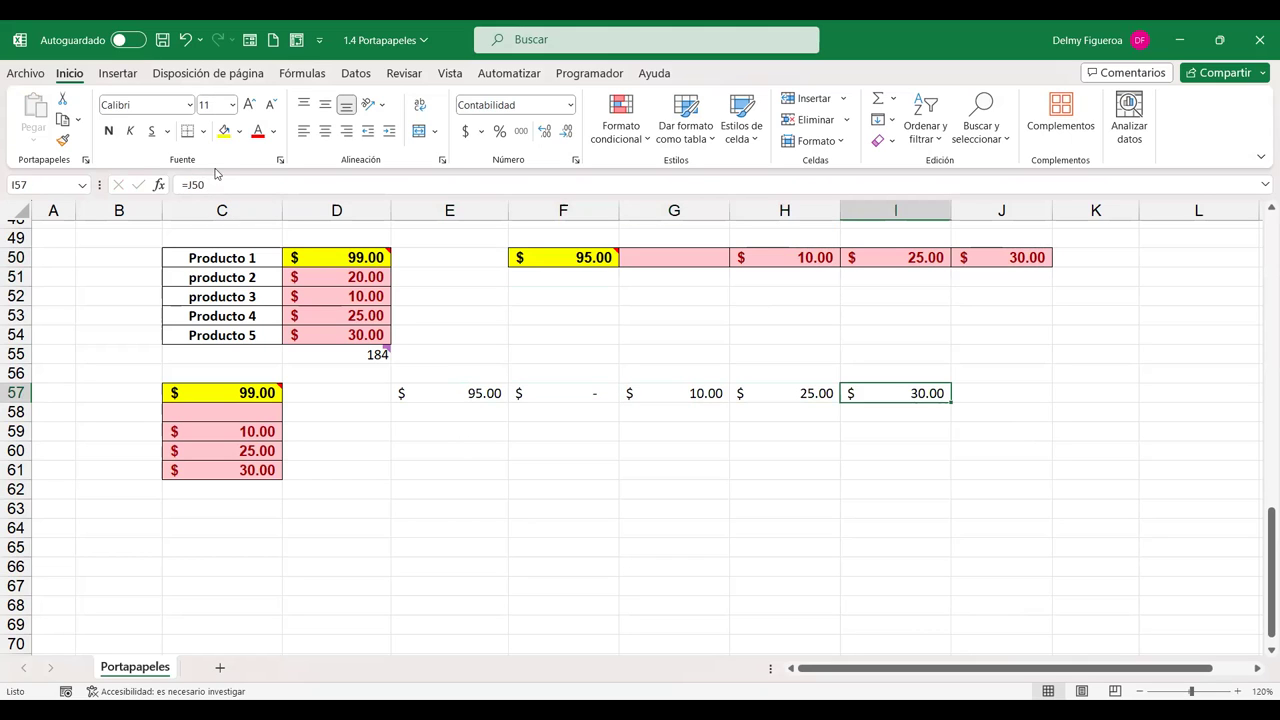
Enter 50 in I50 and copy the range F50:J50
click(930, 257)
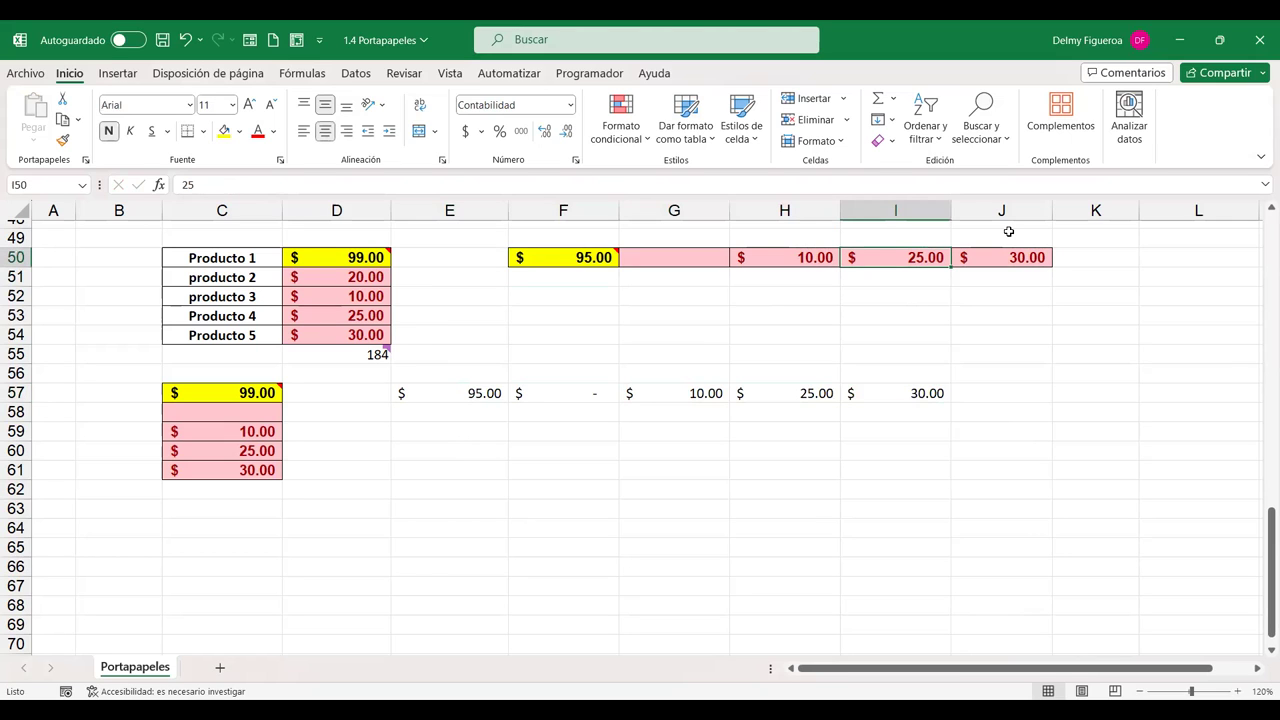
text(50)
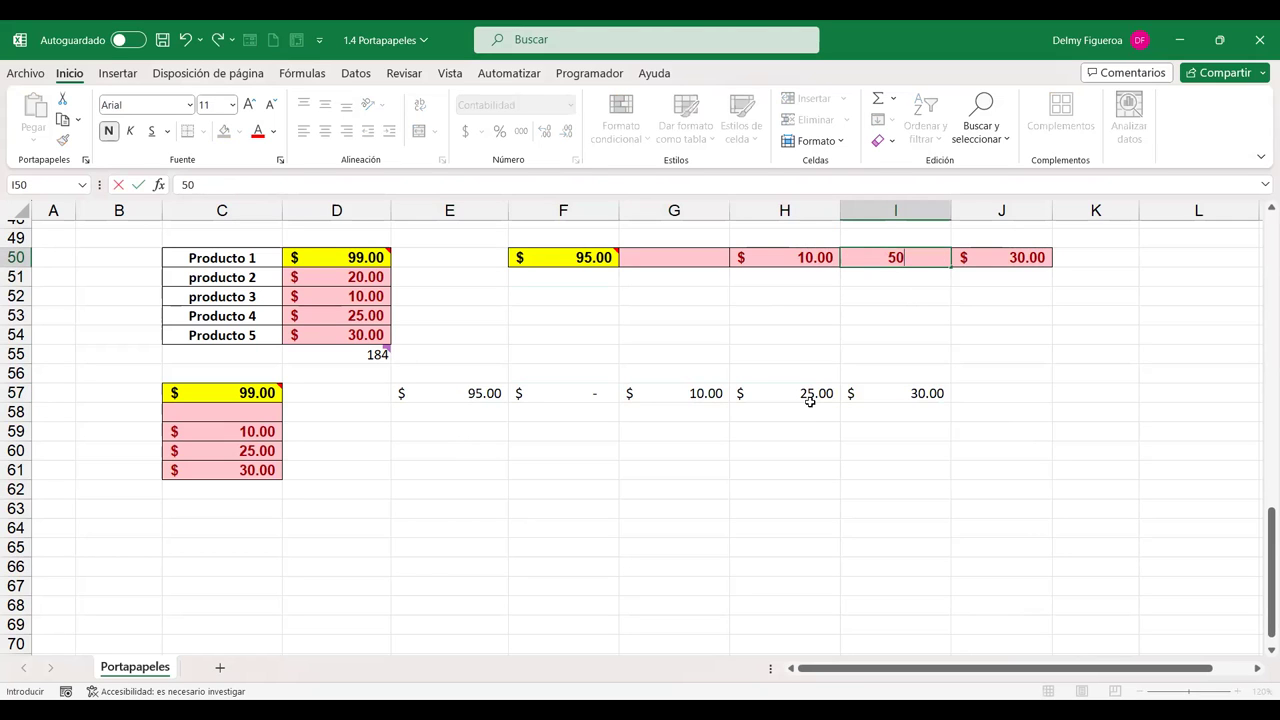
key(Return)
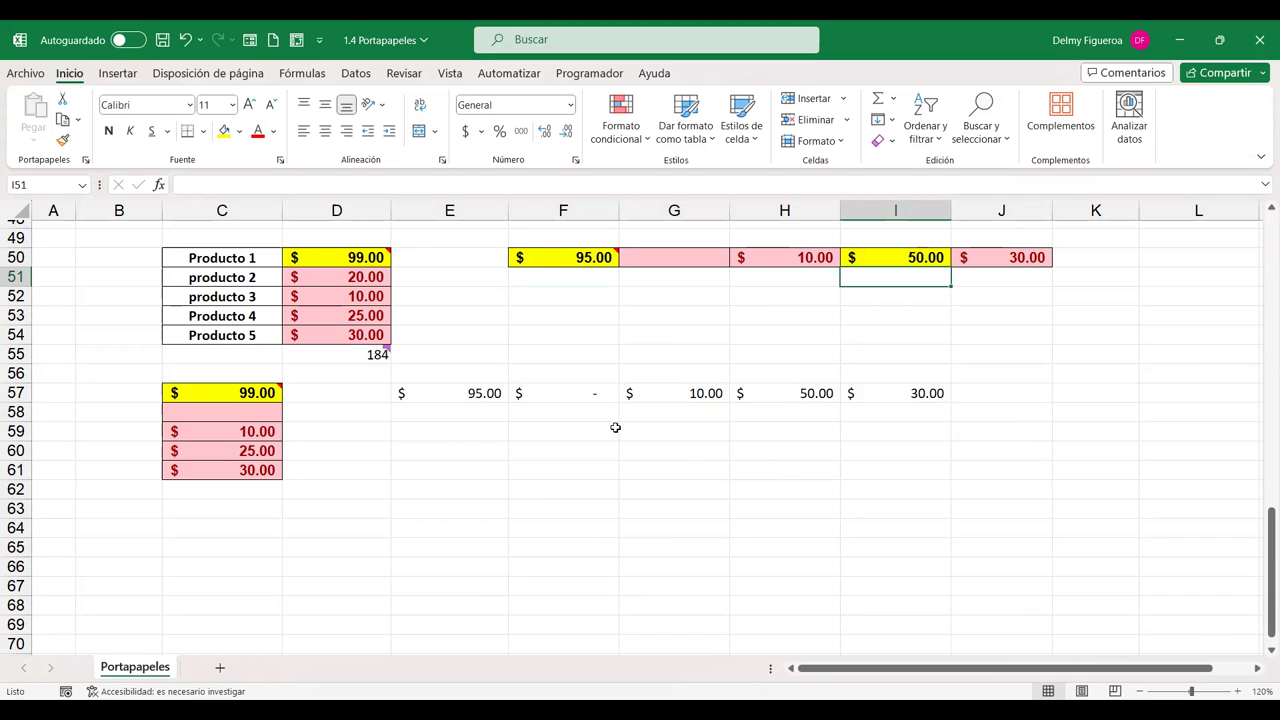
drag(561, 259, 1030, 258)
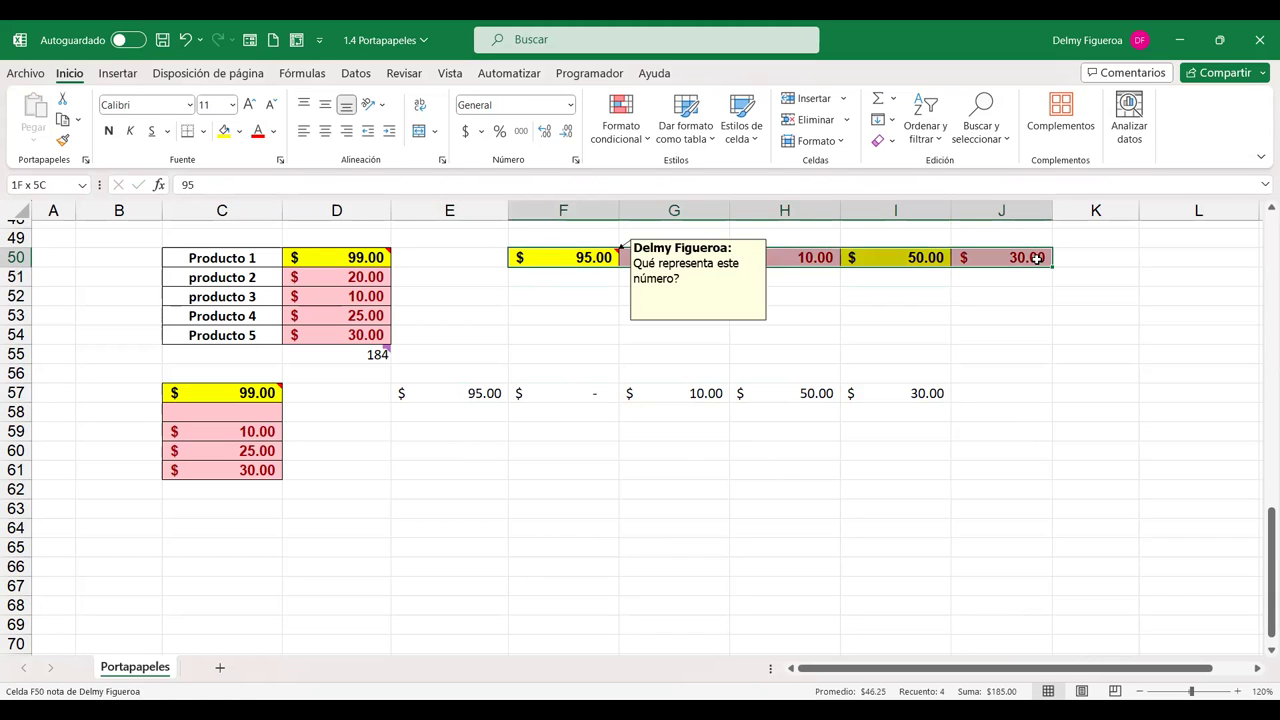
key(ctrl+c)
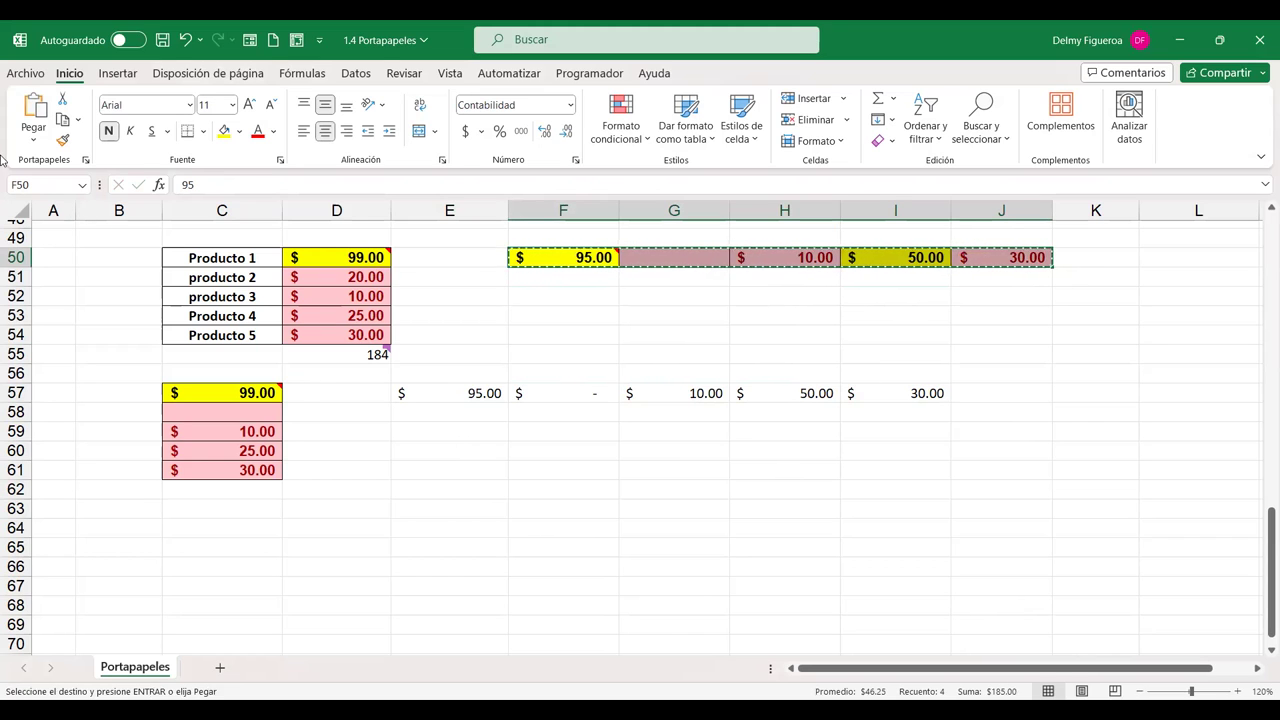
Paste the copied row into E59 with 'Sin bordes', keeping its yellow and pink fills
click(34, 140)
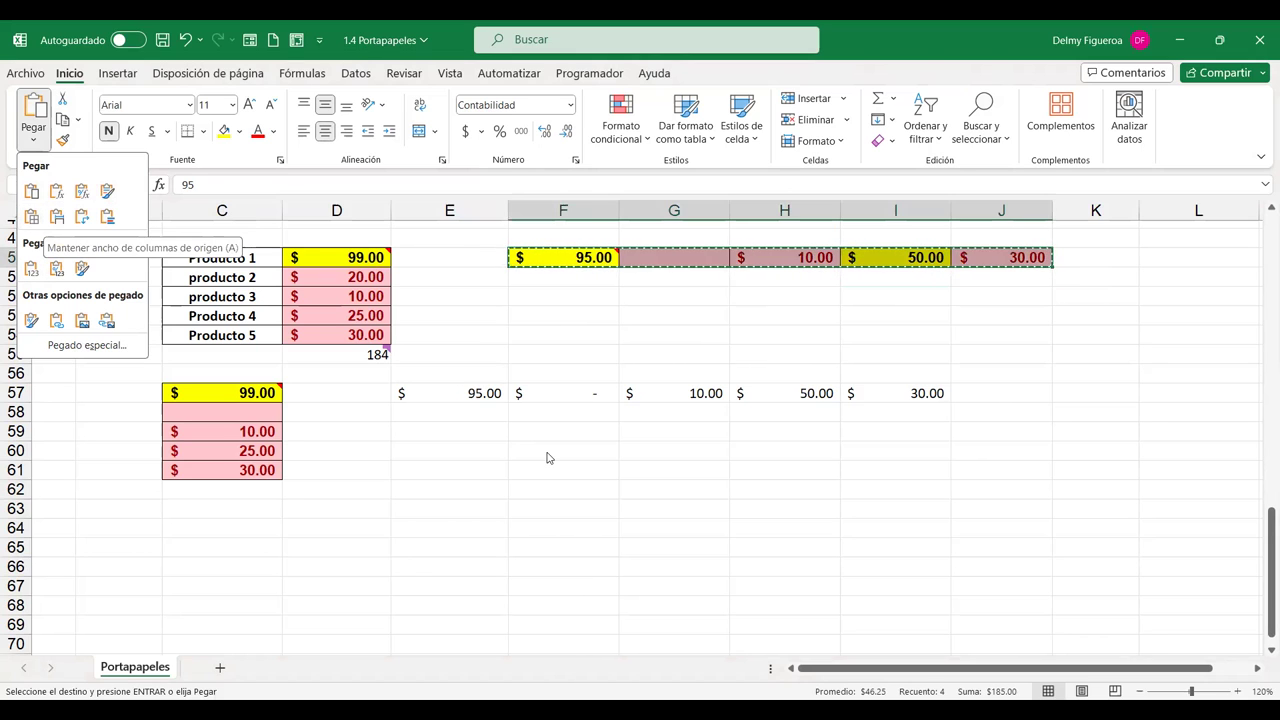
click(698, 323)
click(1150, 312)
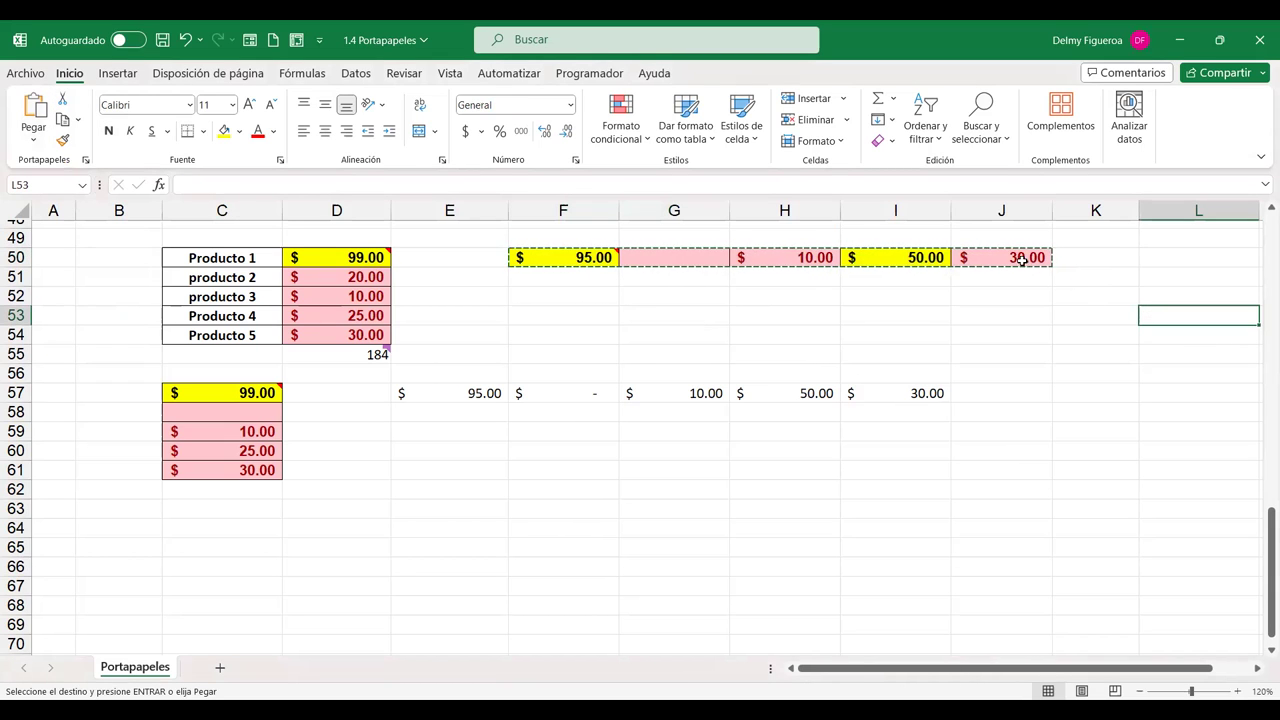
click(439, 436)
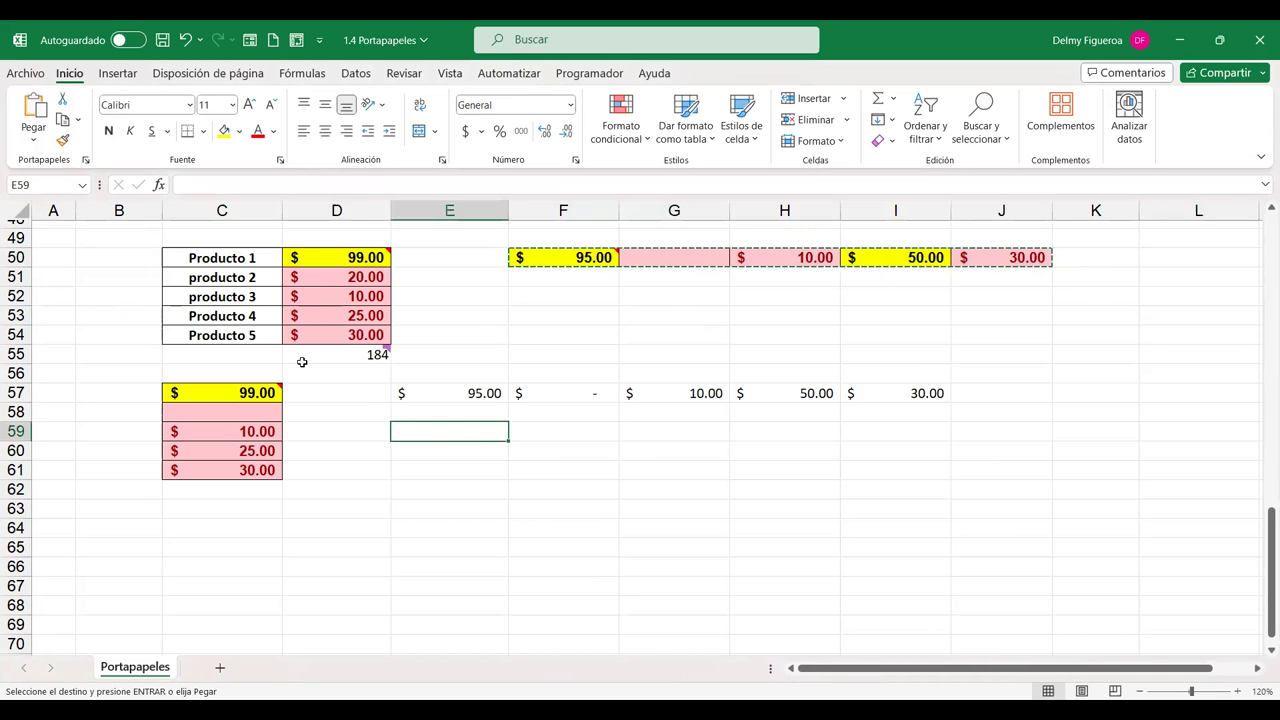
click(34, 140)
click(34, 222)
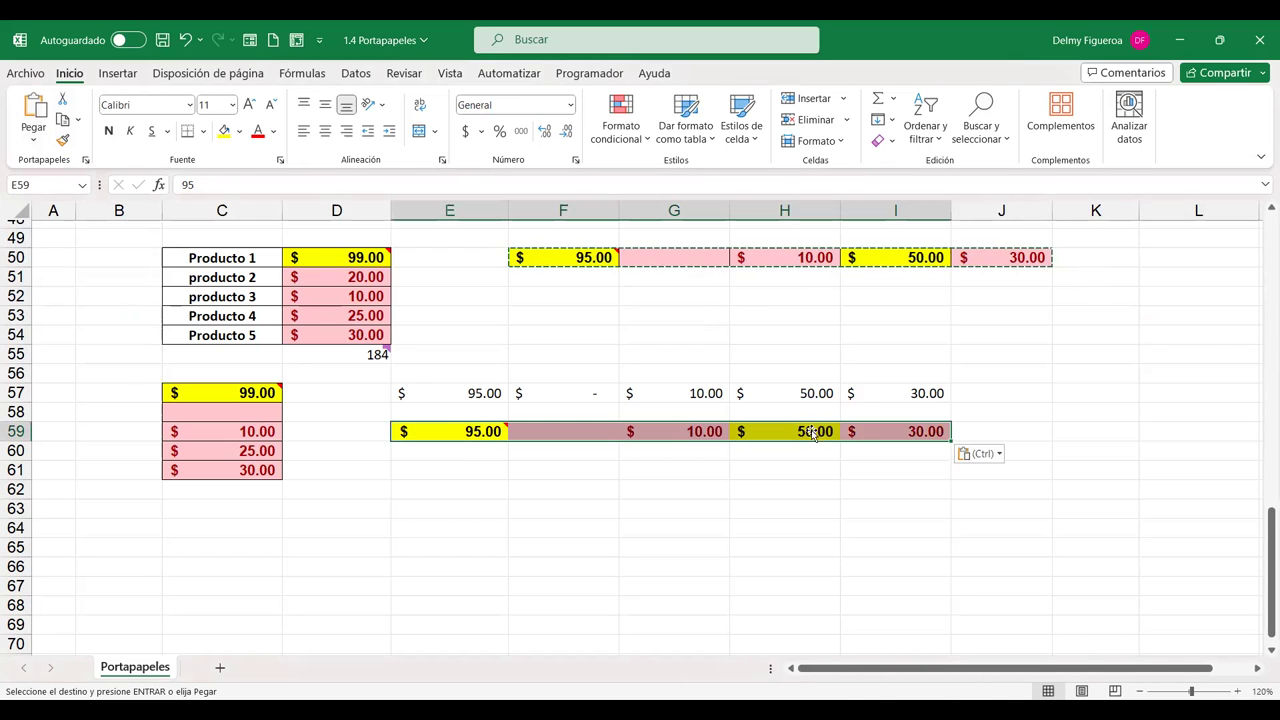
Paste values only into E61, giving plain 95, 10, 50 and 30 without formatting
click(33, 143)
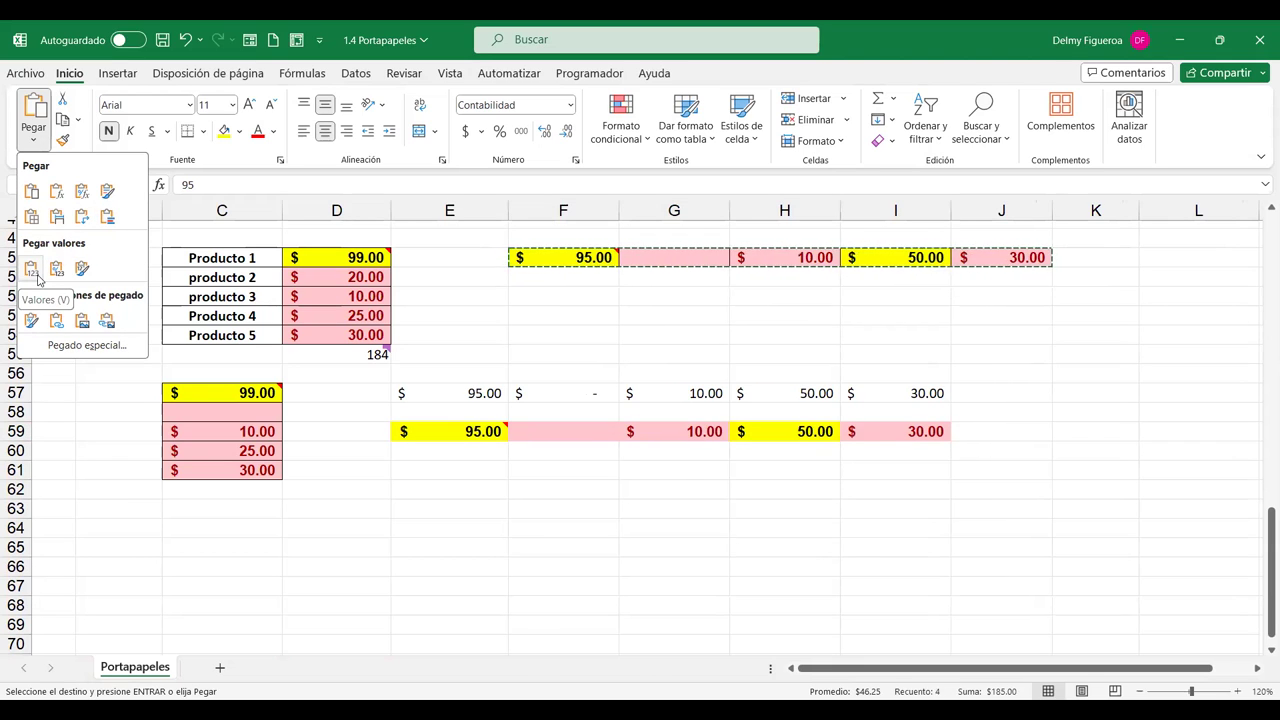
mouse_move(617, 268)
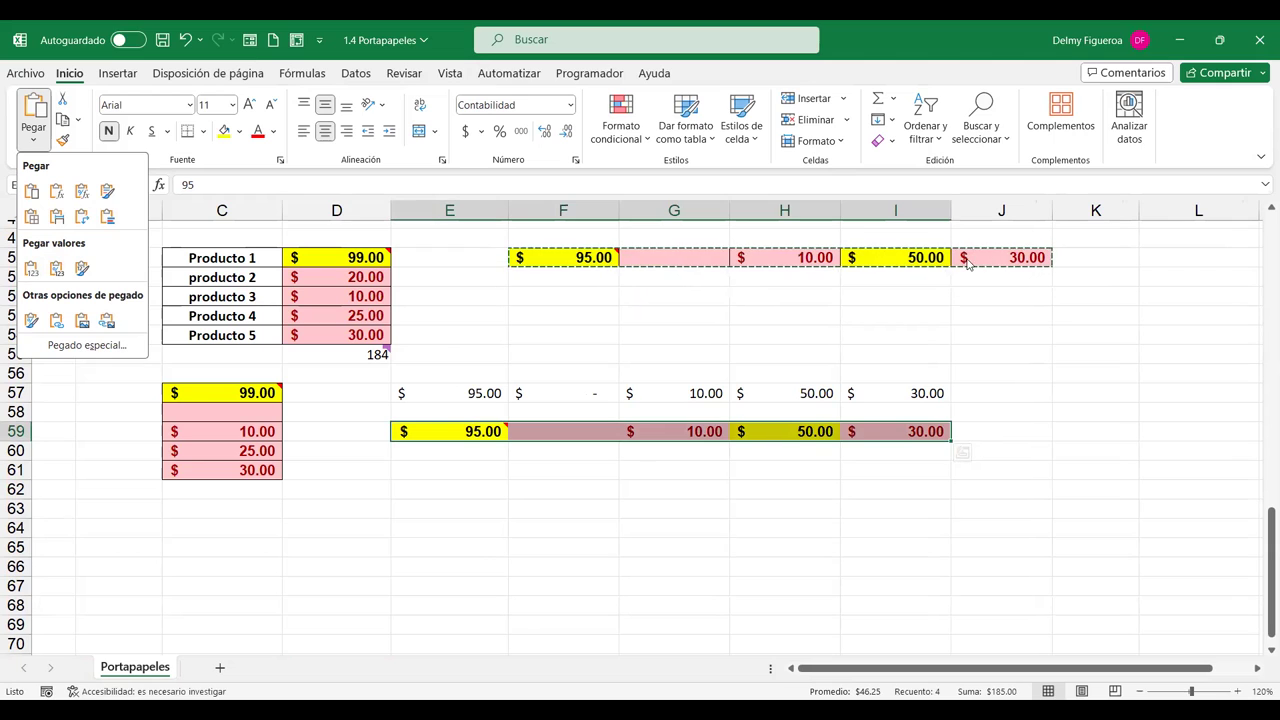
click(475, 471)
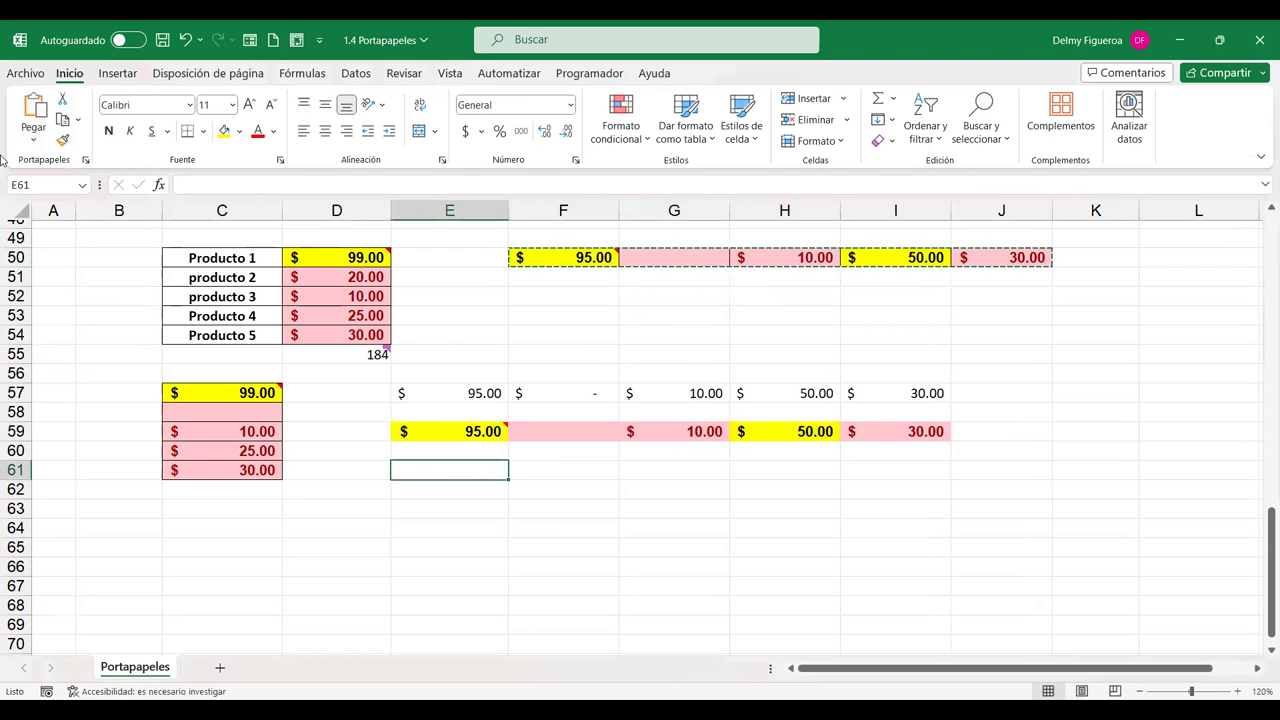
click(33, 140)
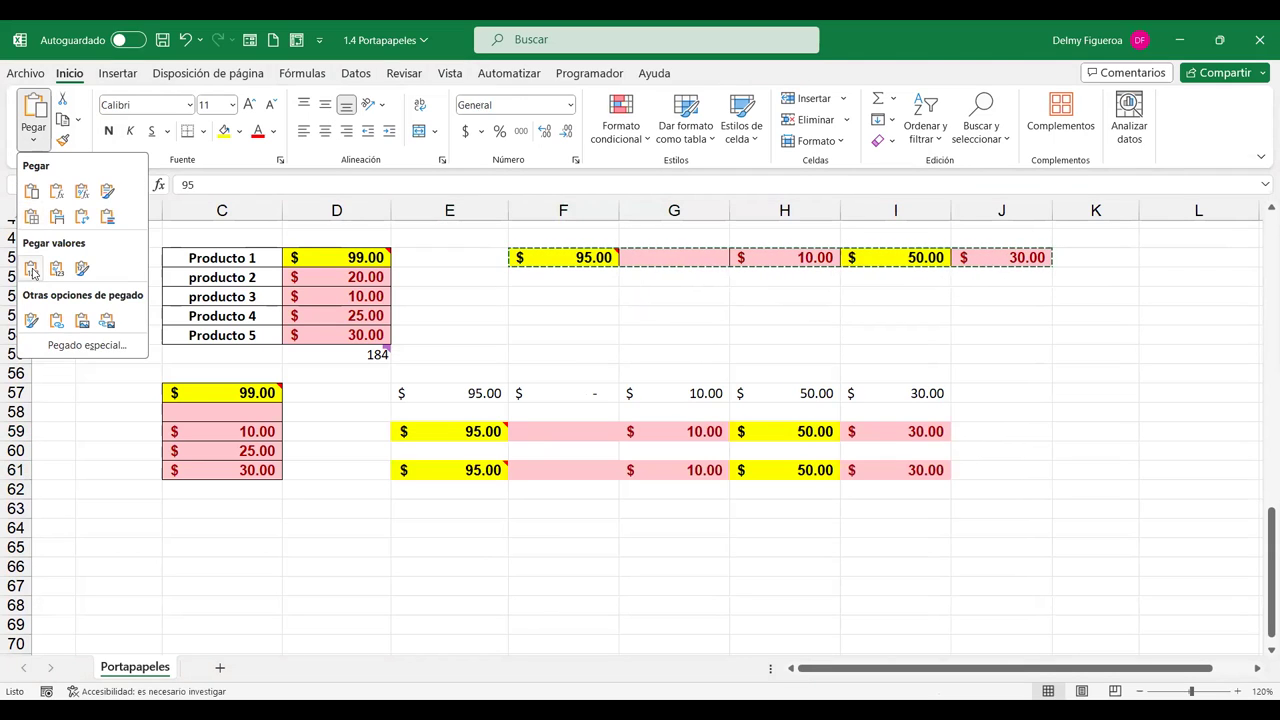
click(31, 270)
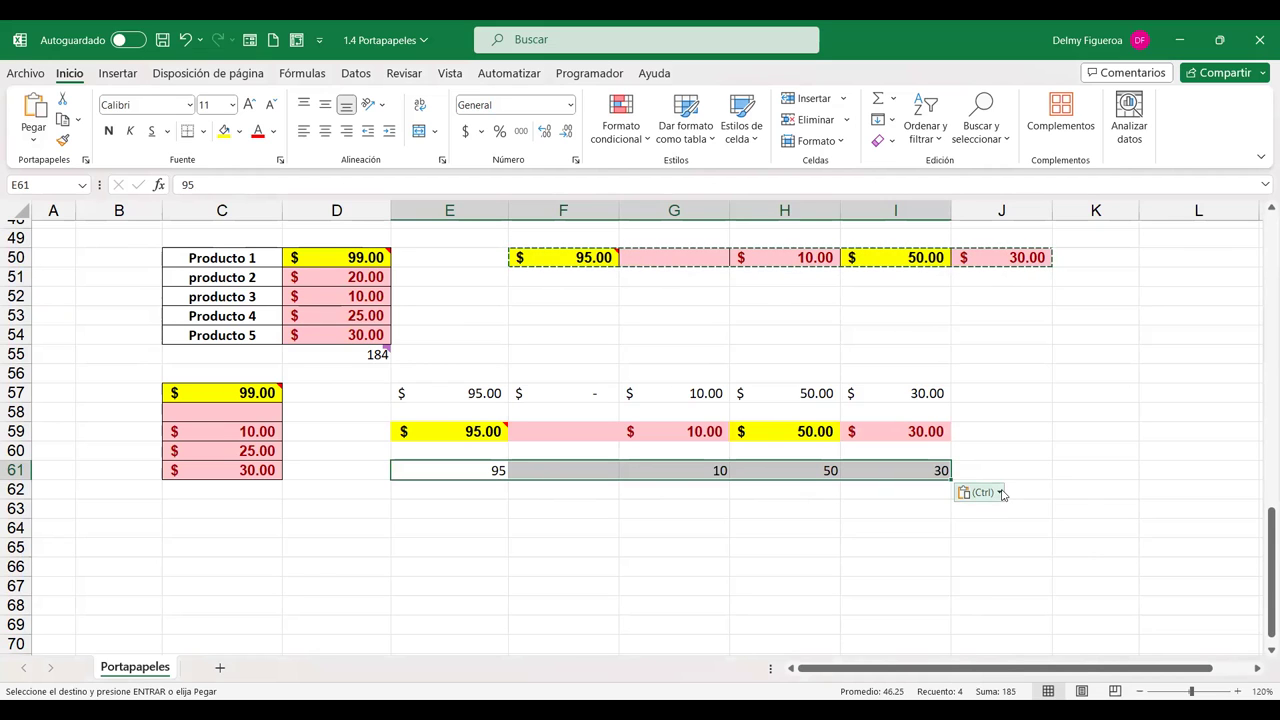
Open the (Ctrl) badge for the last paste, then the full Pegar options list
click(1001, 493)
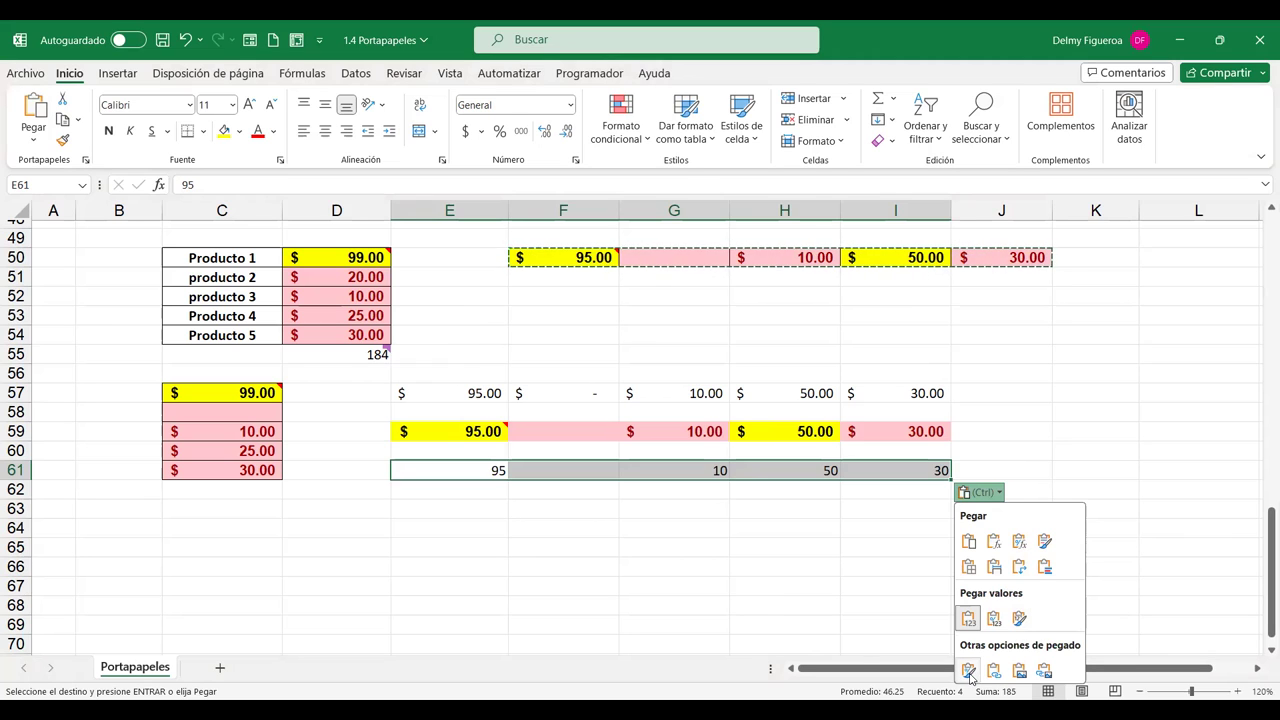
click(32, 140)
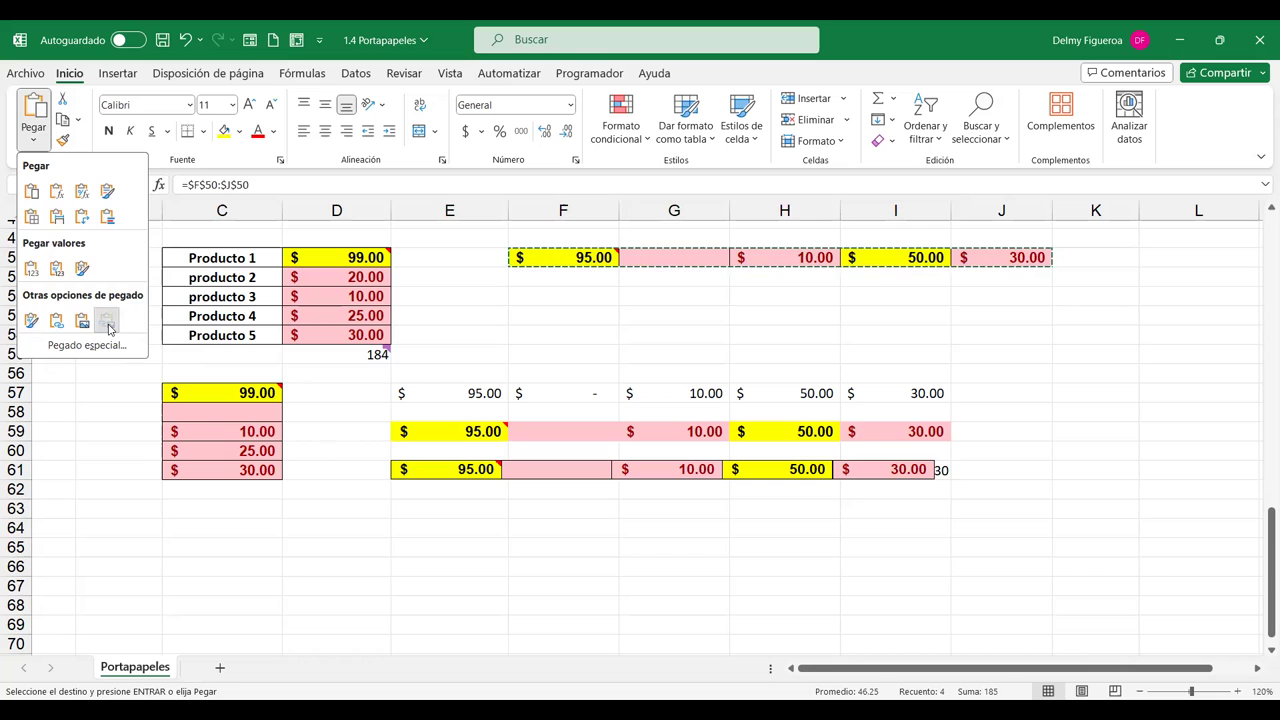
Paste the copied row as an 'Imagen vinculada' at E64 instead of over row 61
click(108, 322)
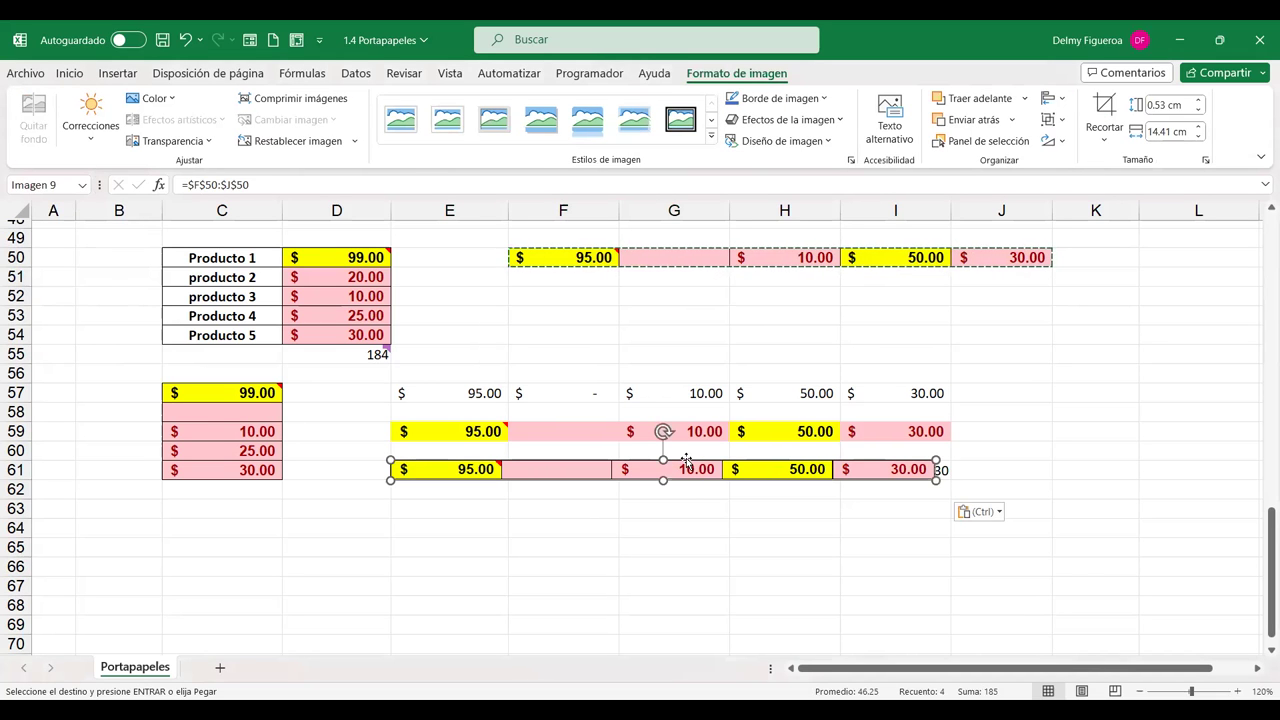
key(ctrl+z)
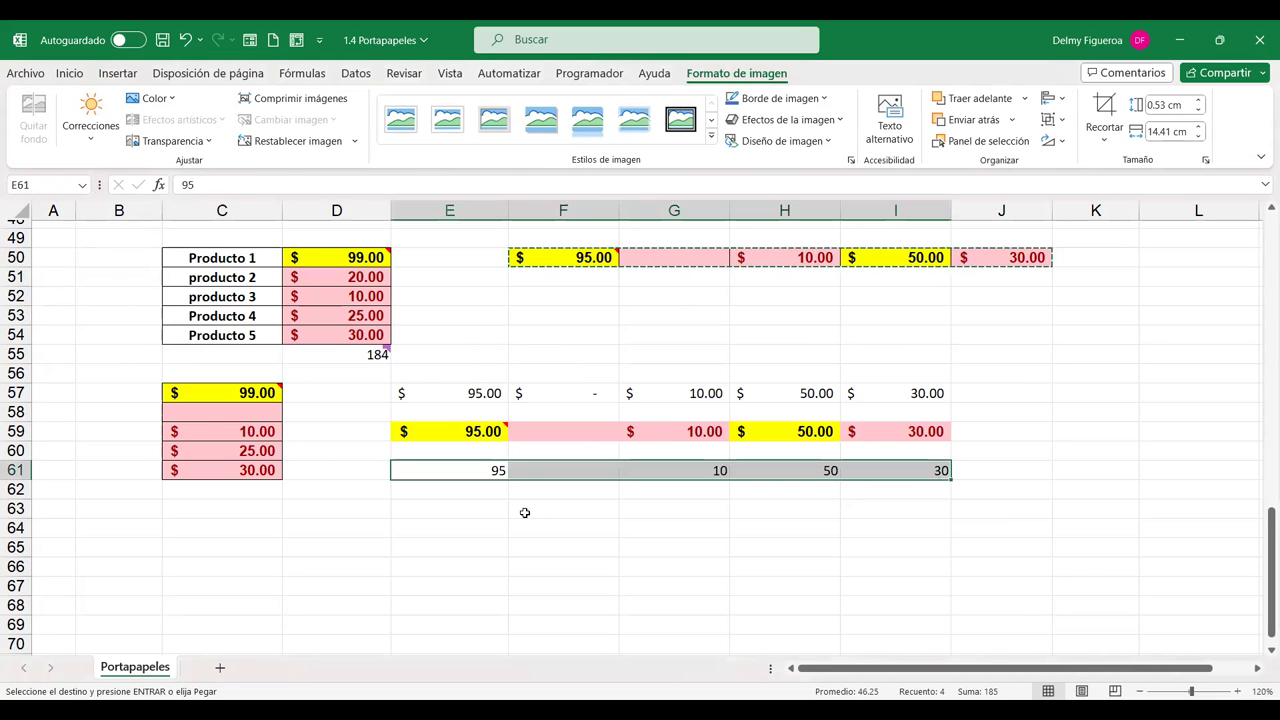
click(467, 528)
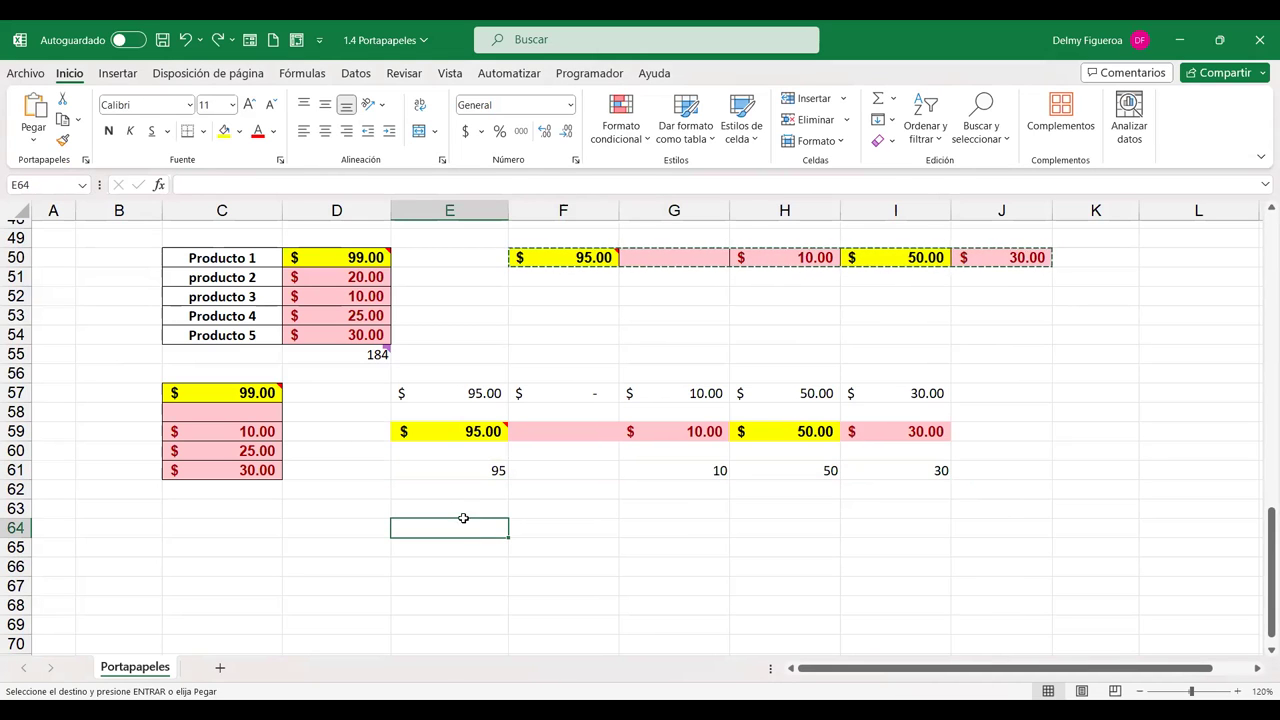
click(32, 140)
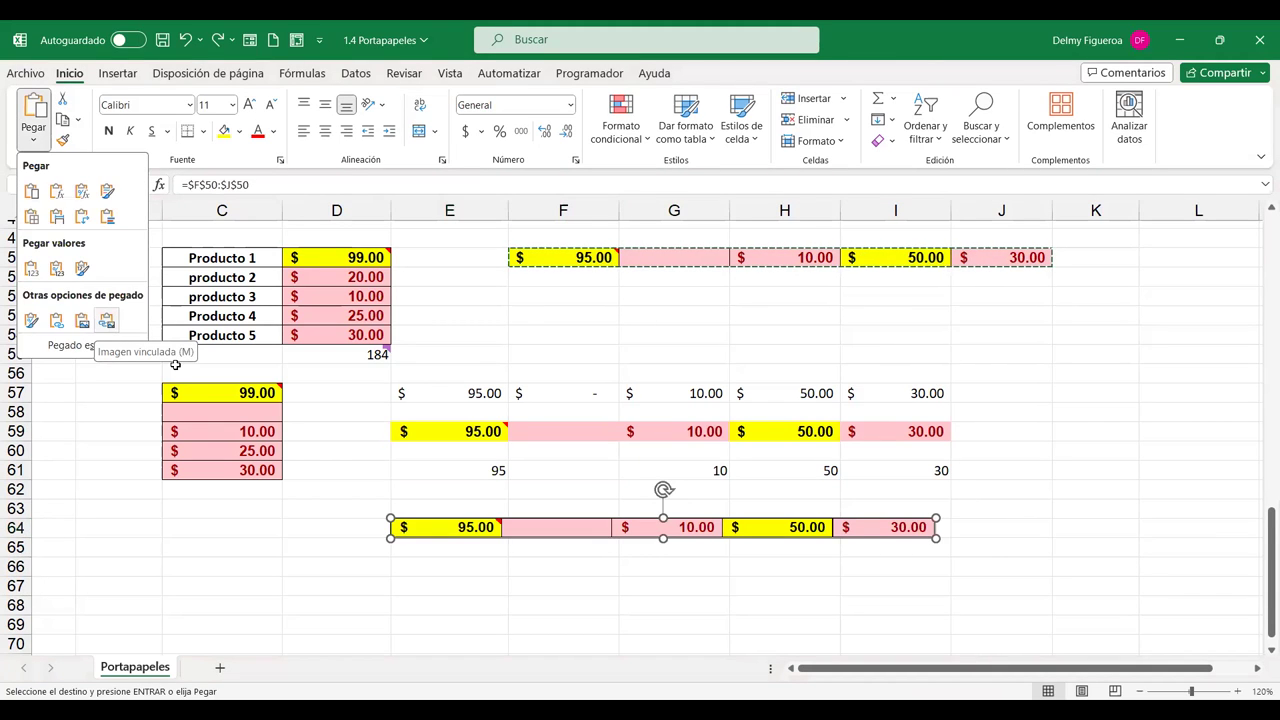
click(107, 322)
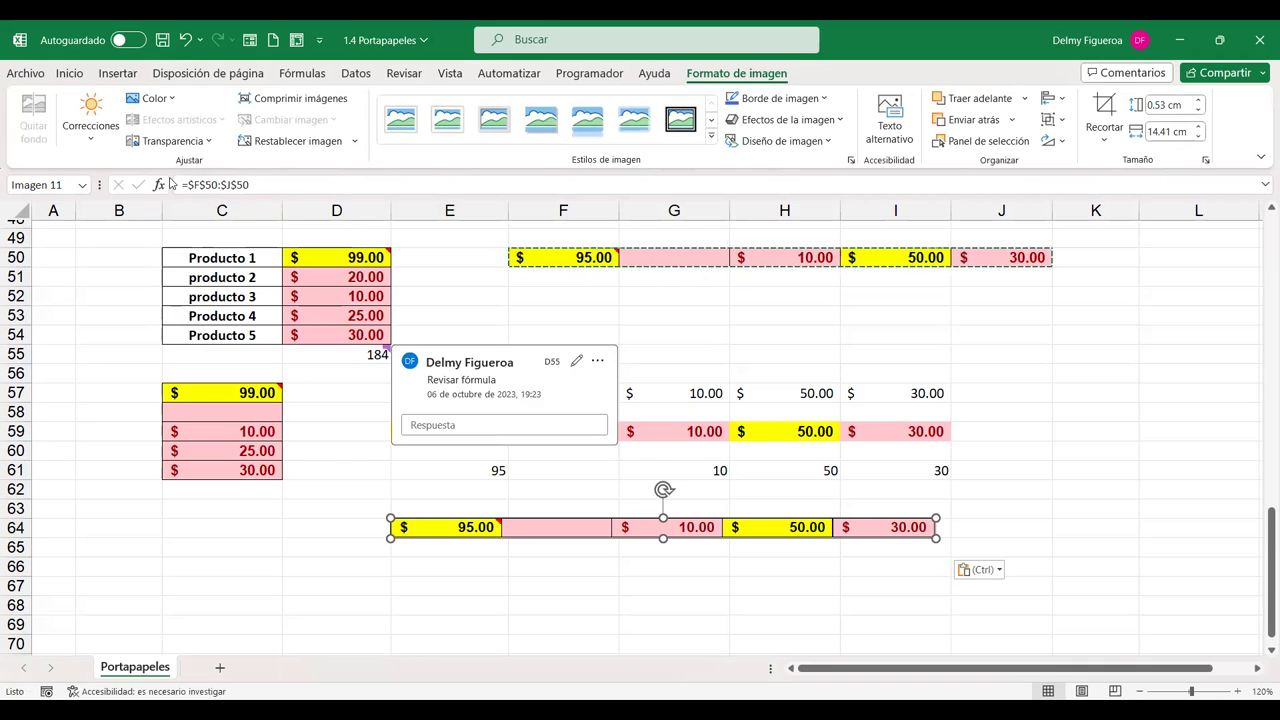
click(691, 257)
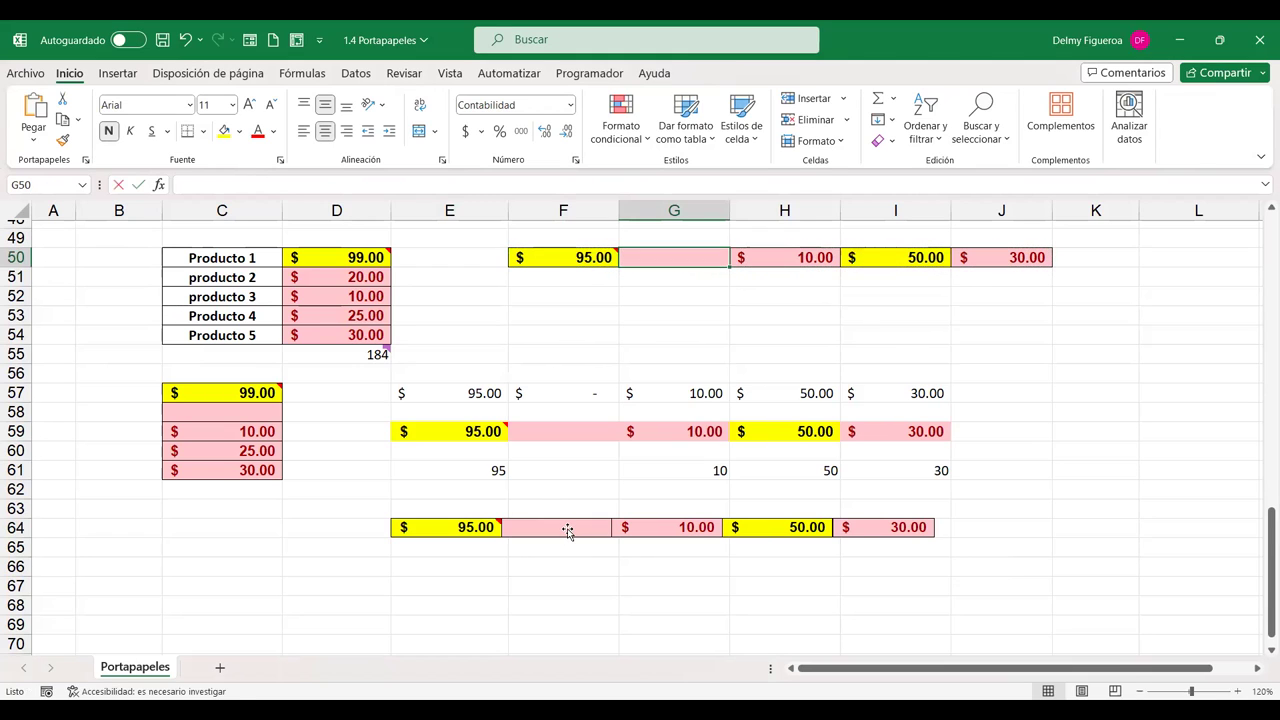
Change G50 to 60, correcting an initial entry of 20
text(20)
key(Return)
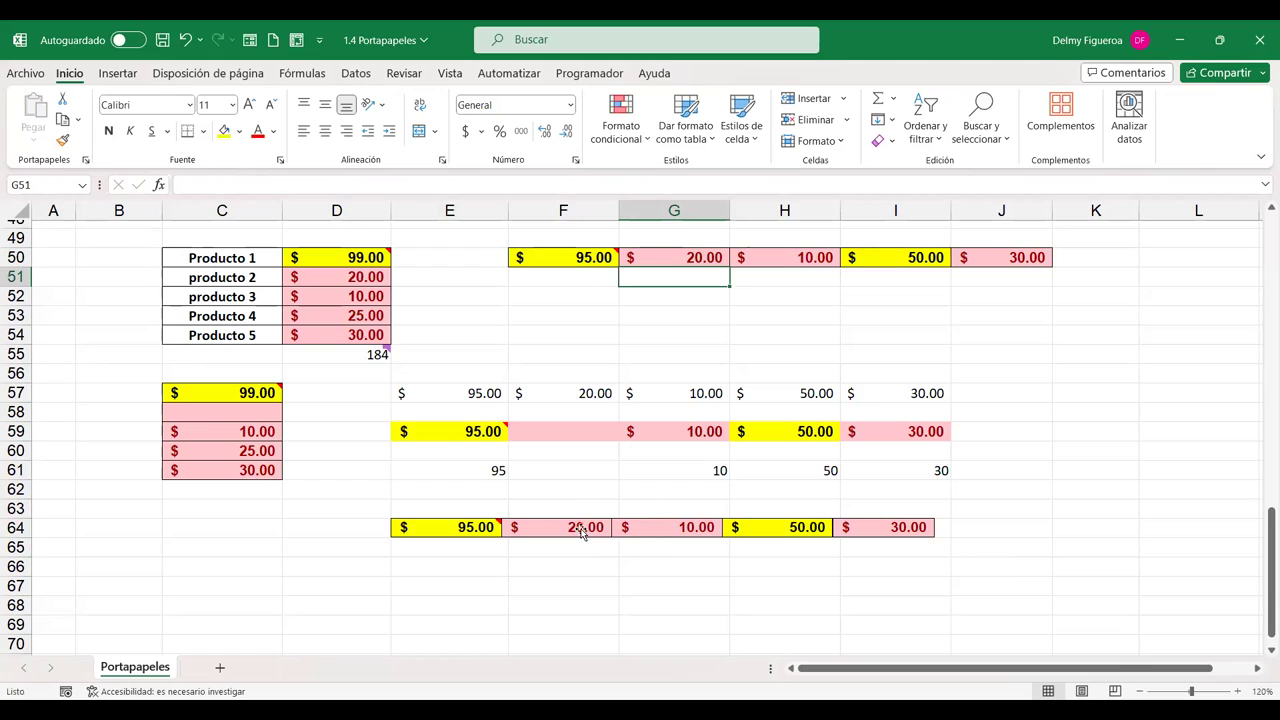
click(705, 255)
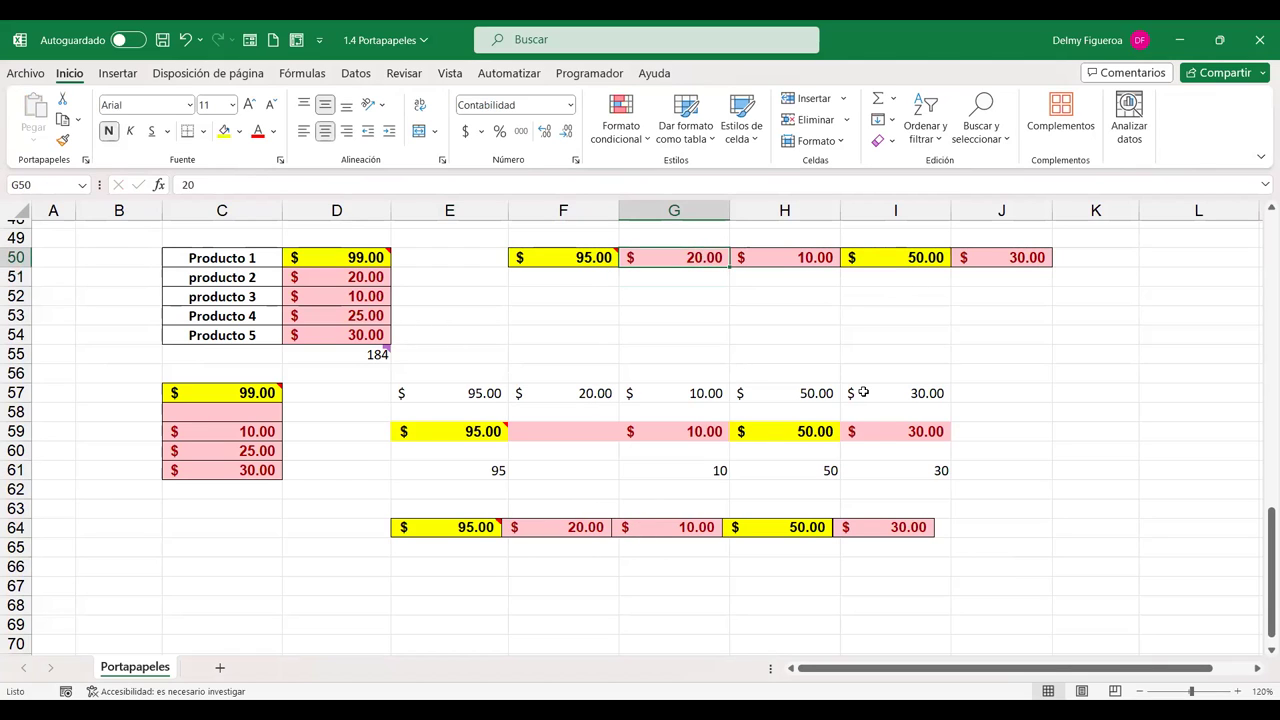
text(60)
key(Tab)
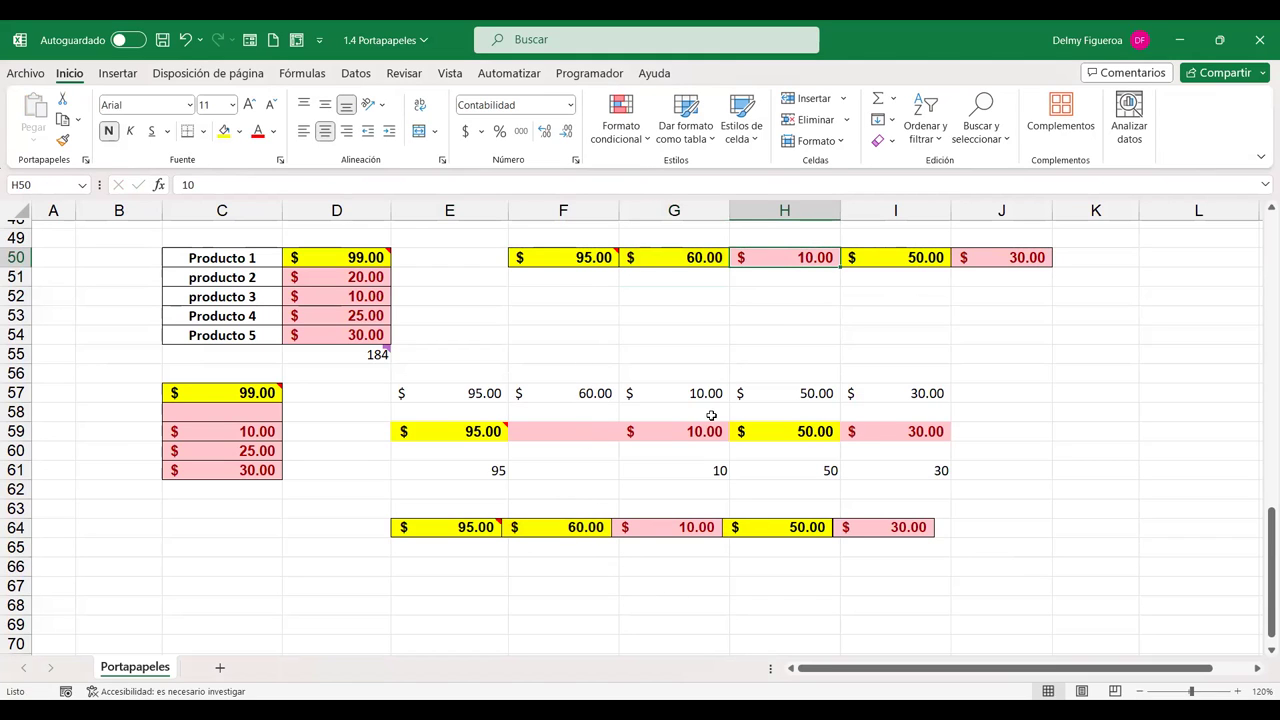
Set J50 to 90 after validation rejects 101, then check the linked picture updated
click(1016, 258)
text(101)
key(Return)
click(657, 419)
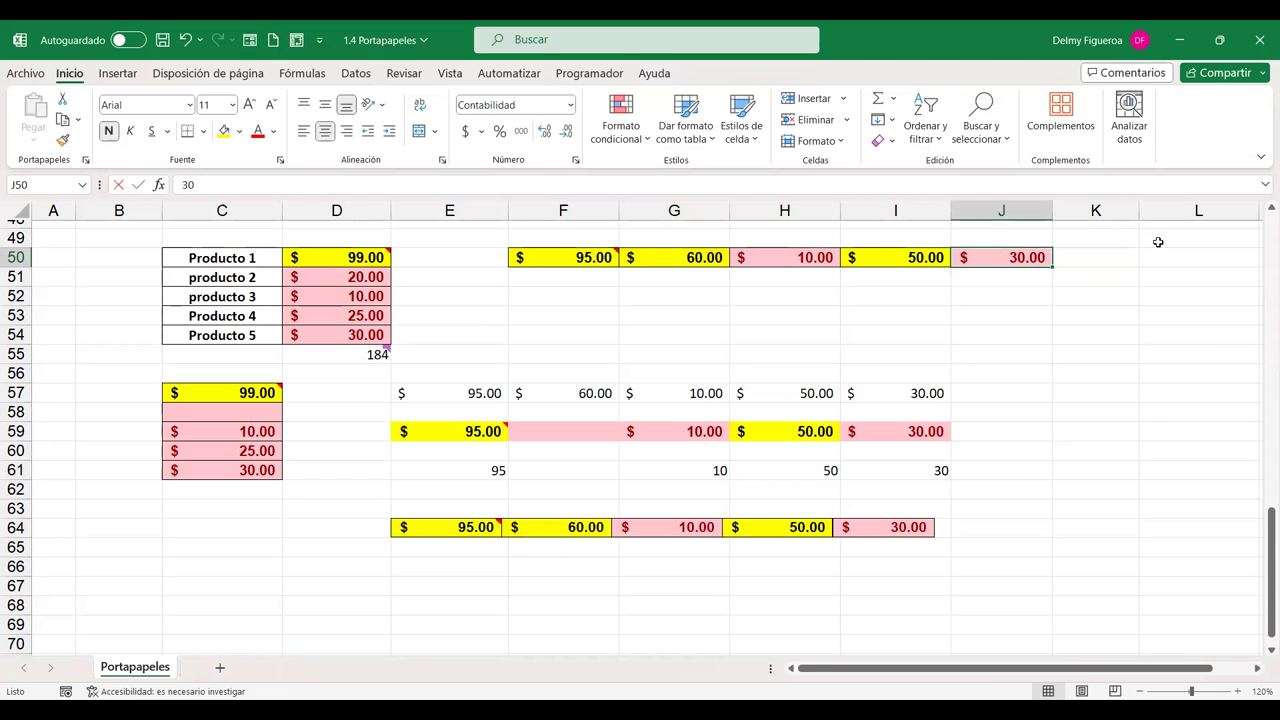
text(90)
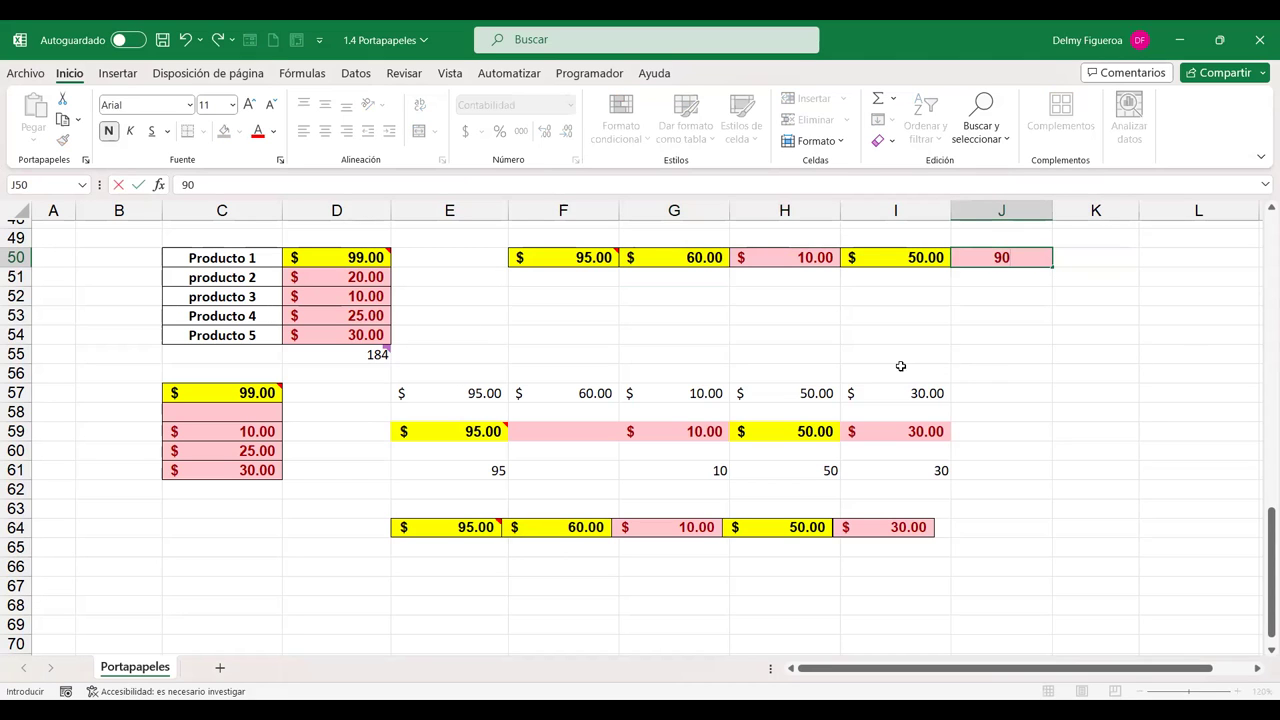
key(Return)
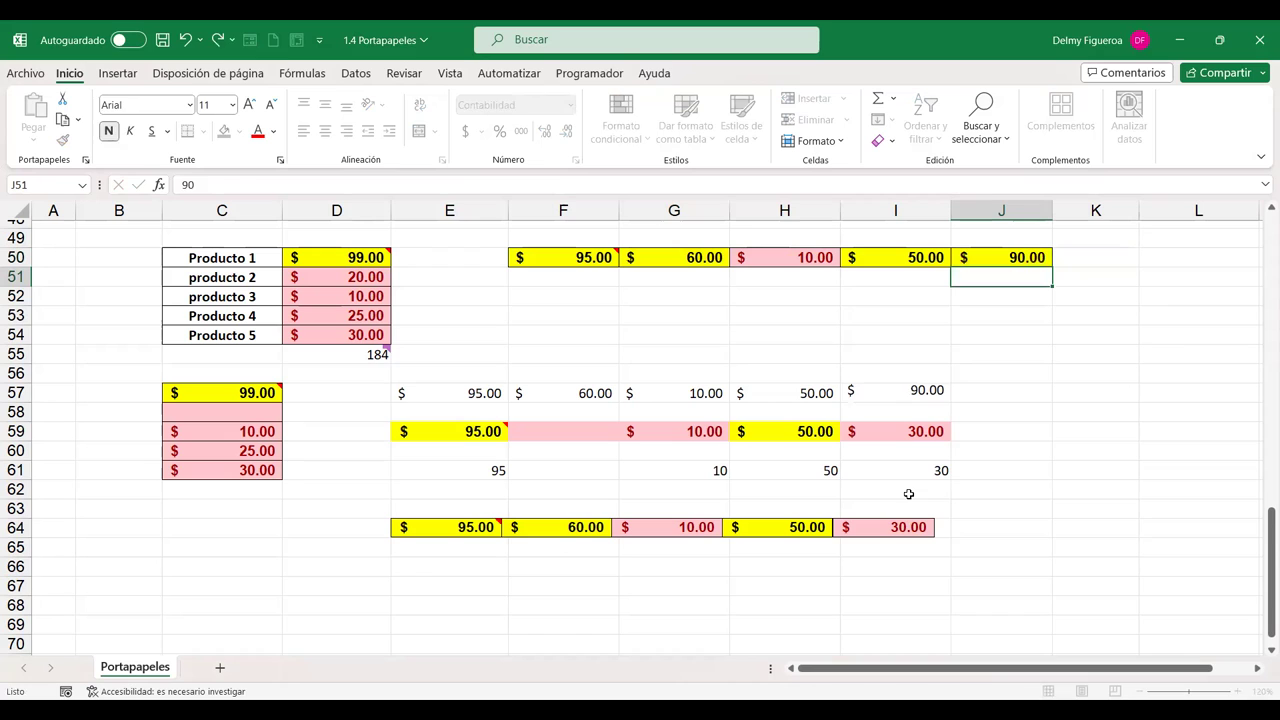
click(868, 538)
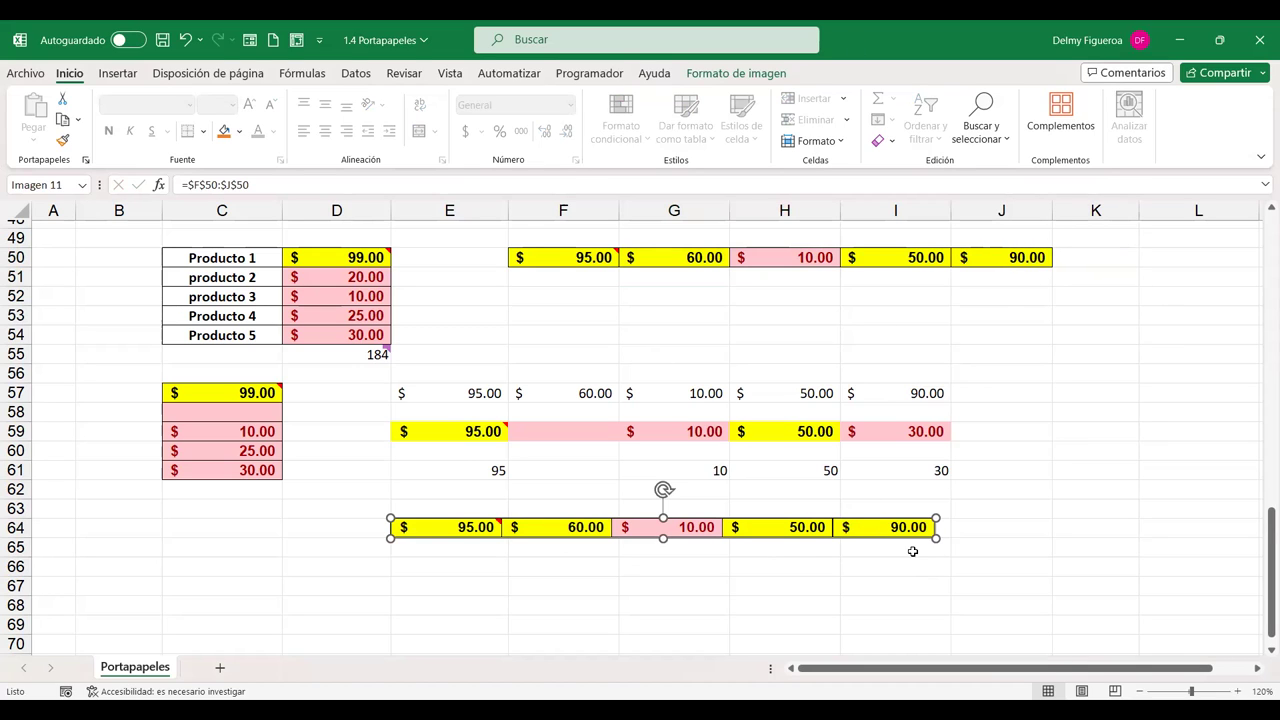
click(988, 527)
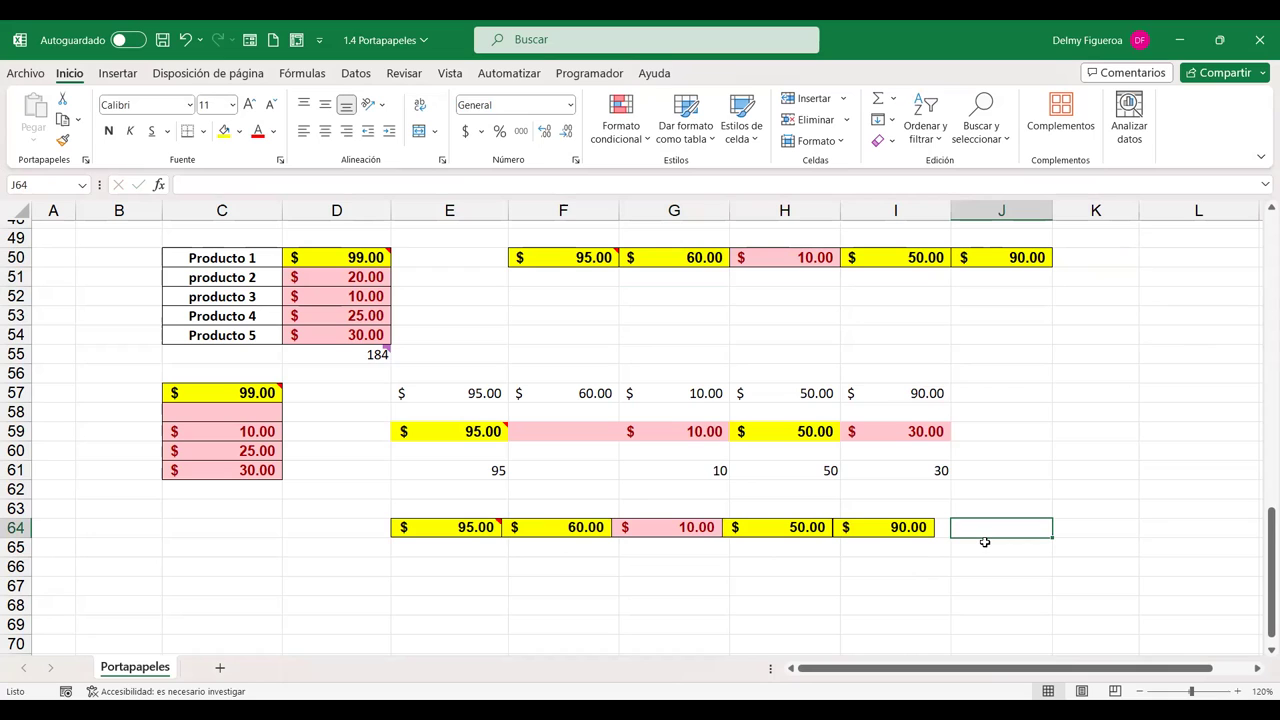
Copy F50 and review the Pegado especial dialog options without pasting
click(570, 251)
key(ctrl+c)
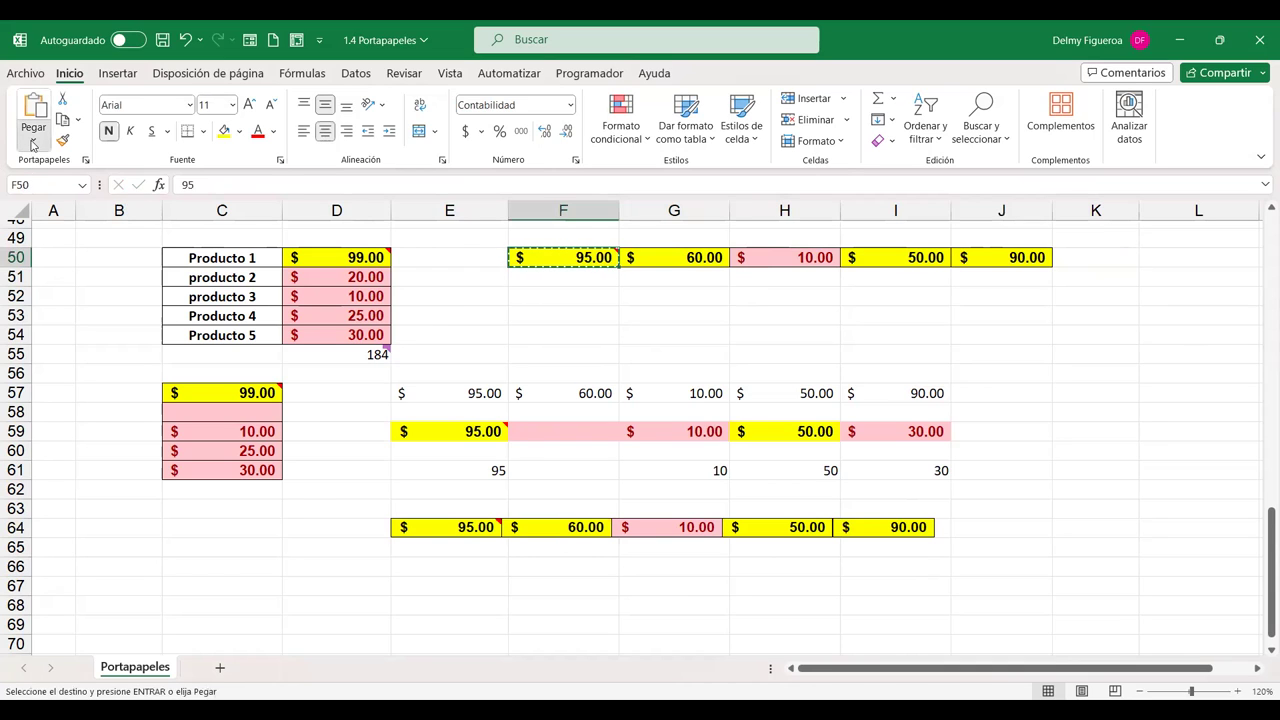
click(33, 145)
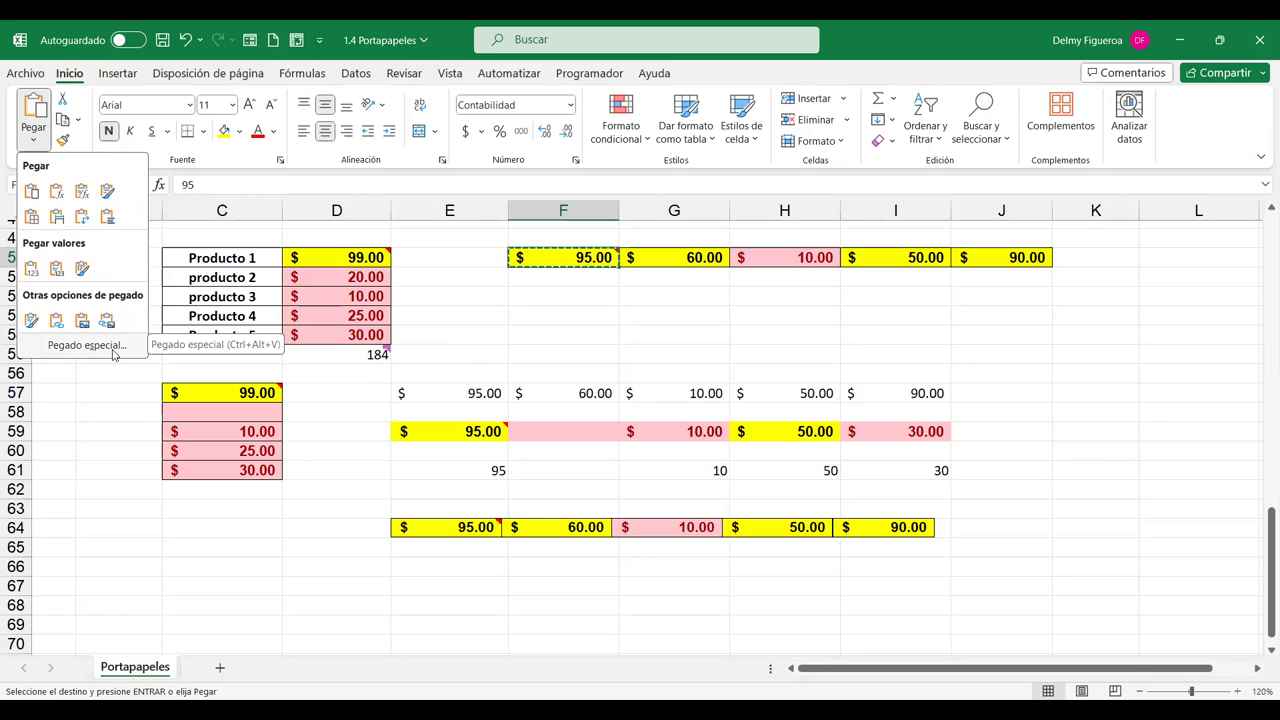
click(113, 352)
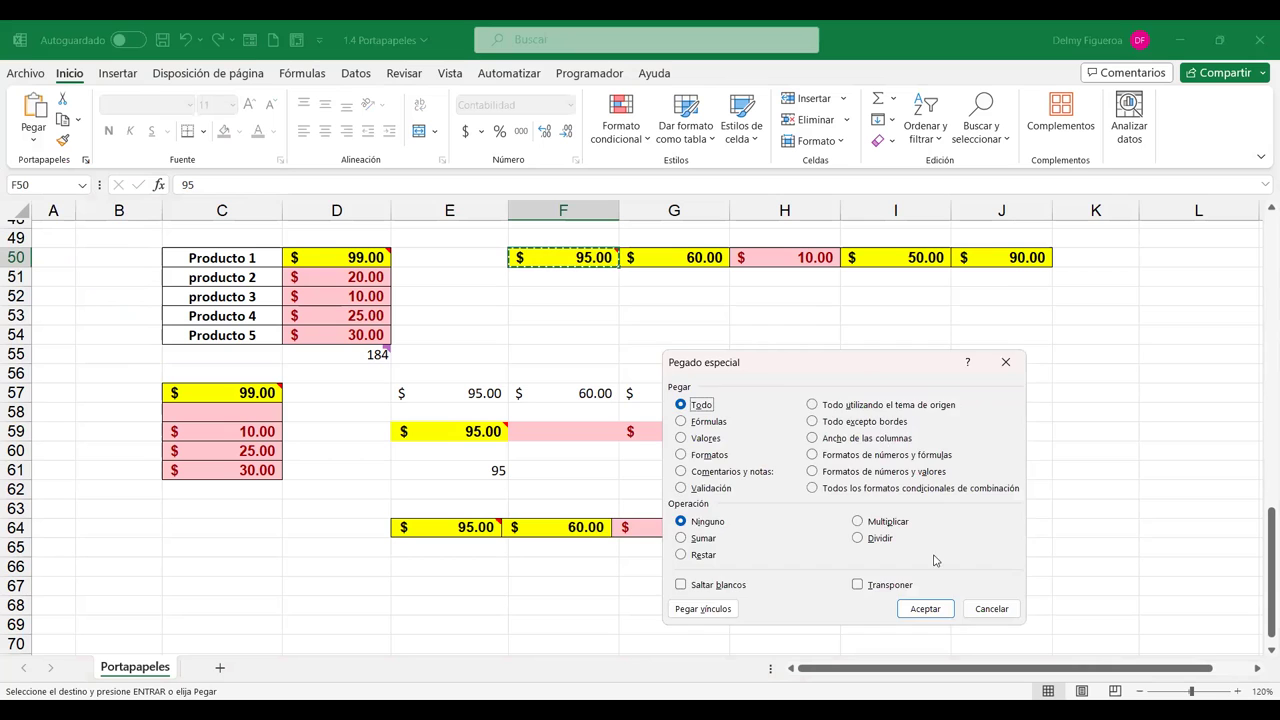
click(862, 557)
click(803, 293)
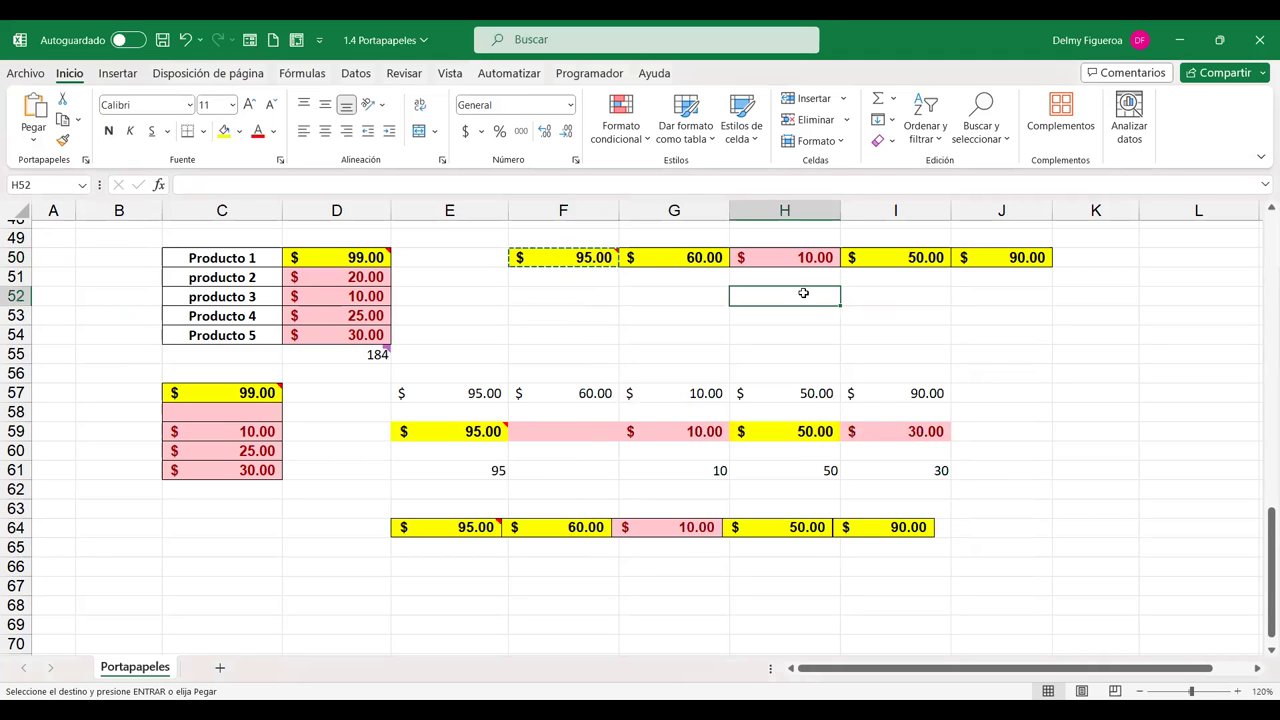
Scroll to the sheet top, then down until rows 49–70 and the row 64 picture show
scroll(845, 393, up, 1)
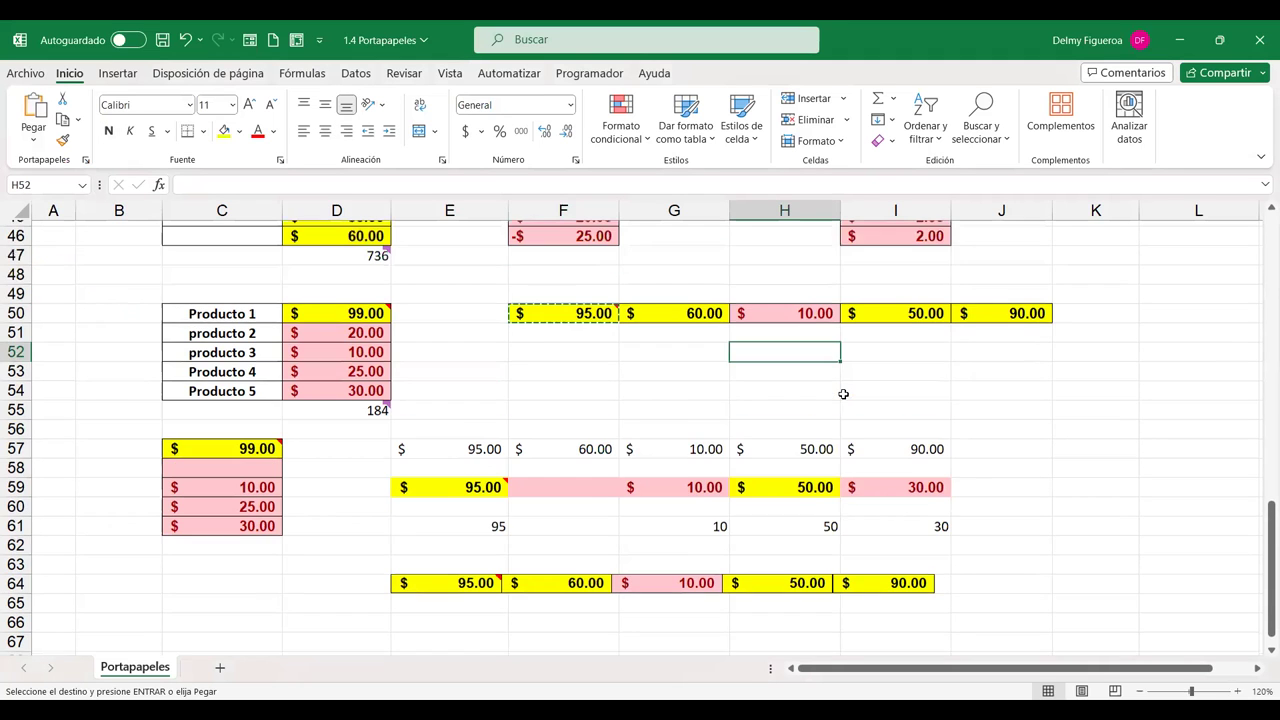
scroll(845, 393, up, 4)
scroll(843, 394, up, 5)
scroll(843, 394, up, 5)
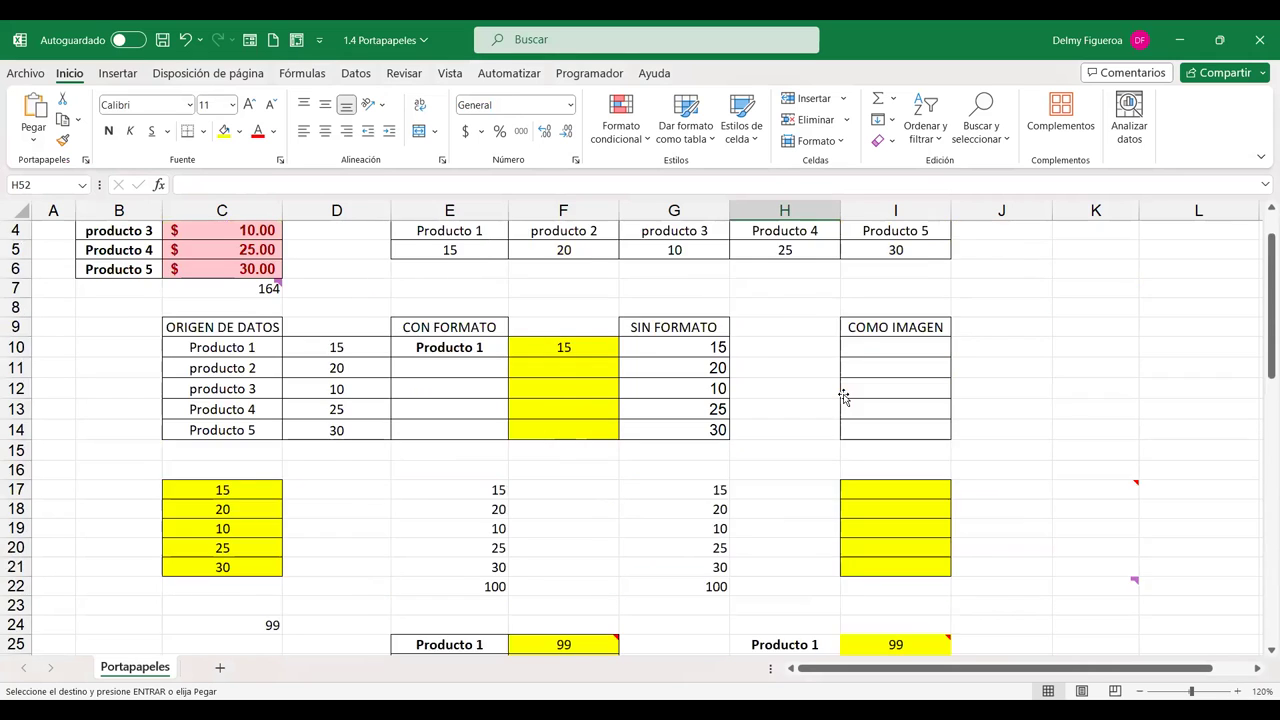
scroll(843, 394, up, 1)
click(60, 228)
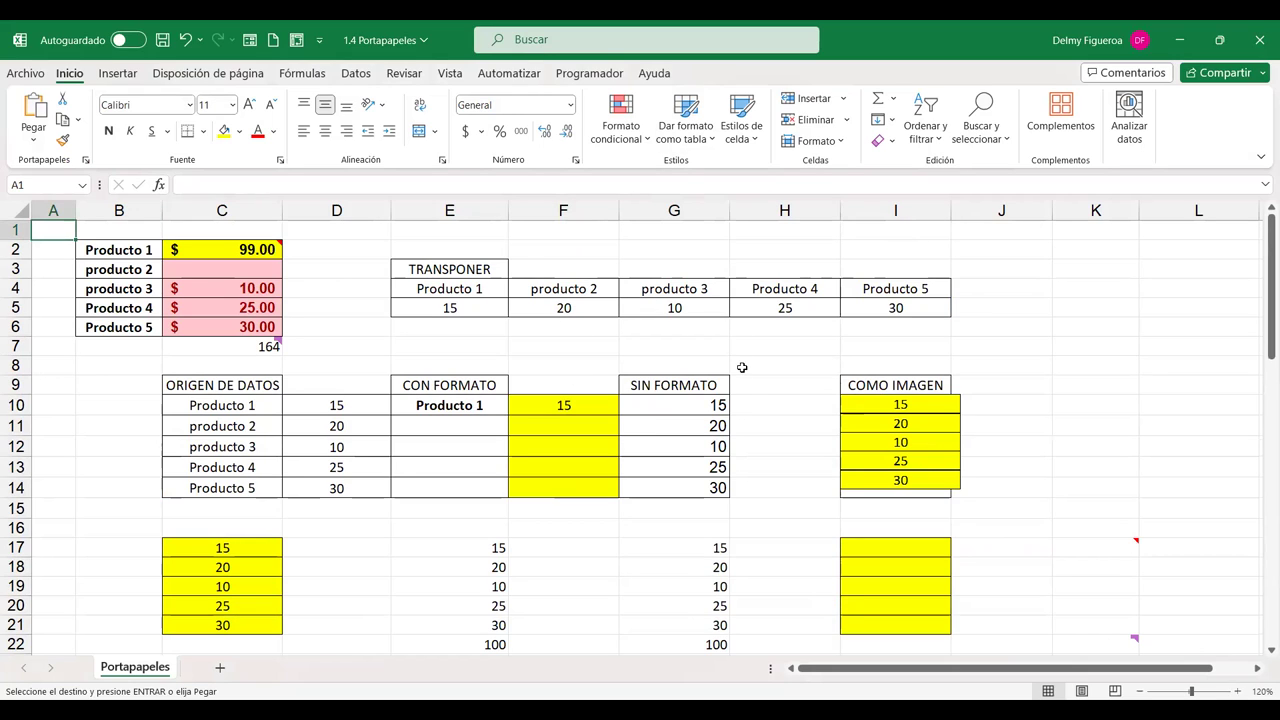
scroll(759, 450, down, 4)
scroll(759, 450, down, 1)
scroll(759, 450, down, 4)
scroll(759, 450, down, 1)
scroll(759, 450, down, 4)
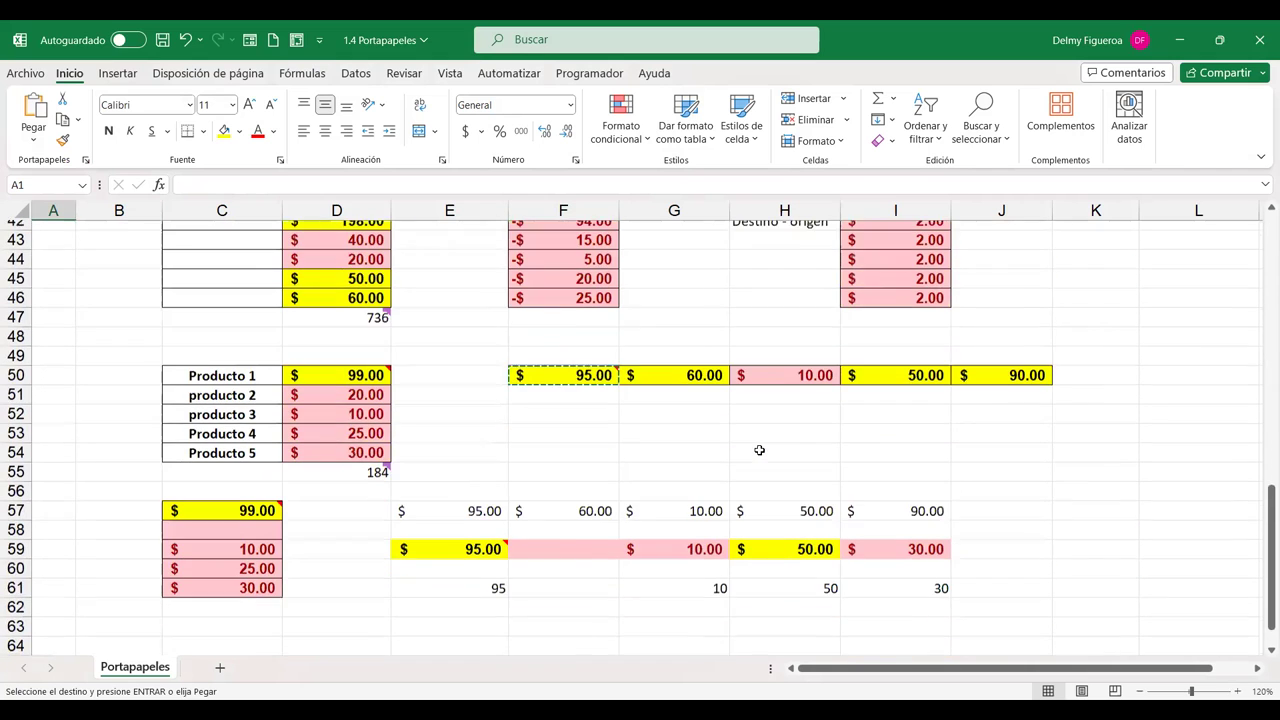
scroll(759, 450, down, 1)
scroll(759, 450, down, 1)
scroll(759, 450, down, 1)
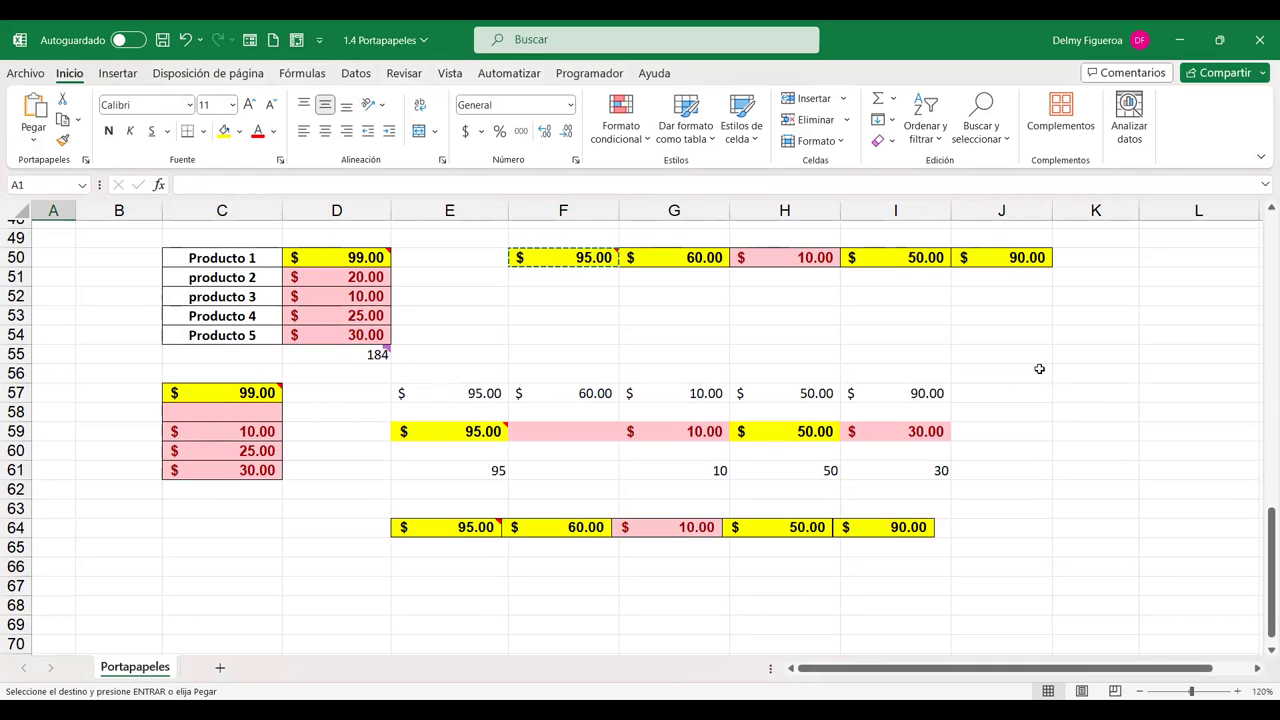
Select the linked picture in row 64 and copy it
click(1078, 356)
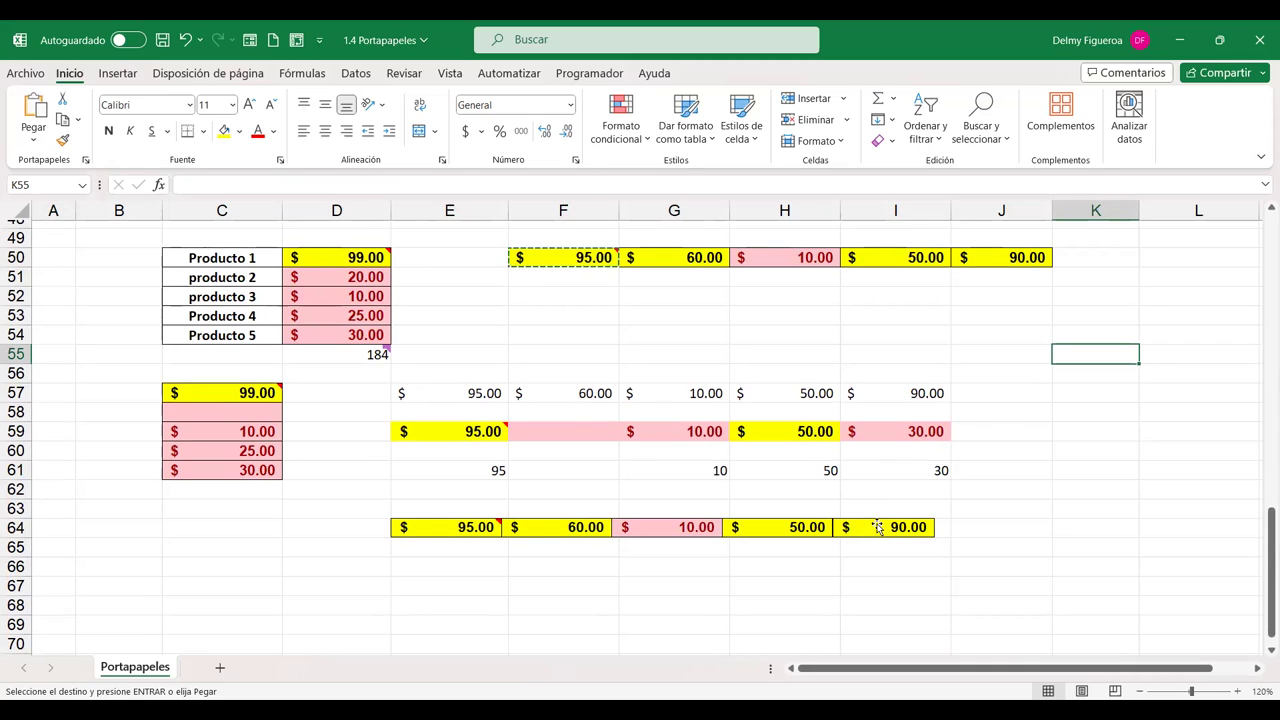
click(877, 527)
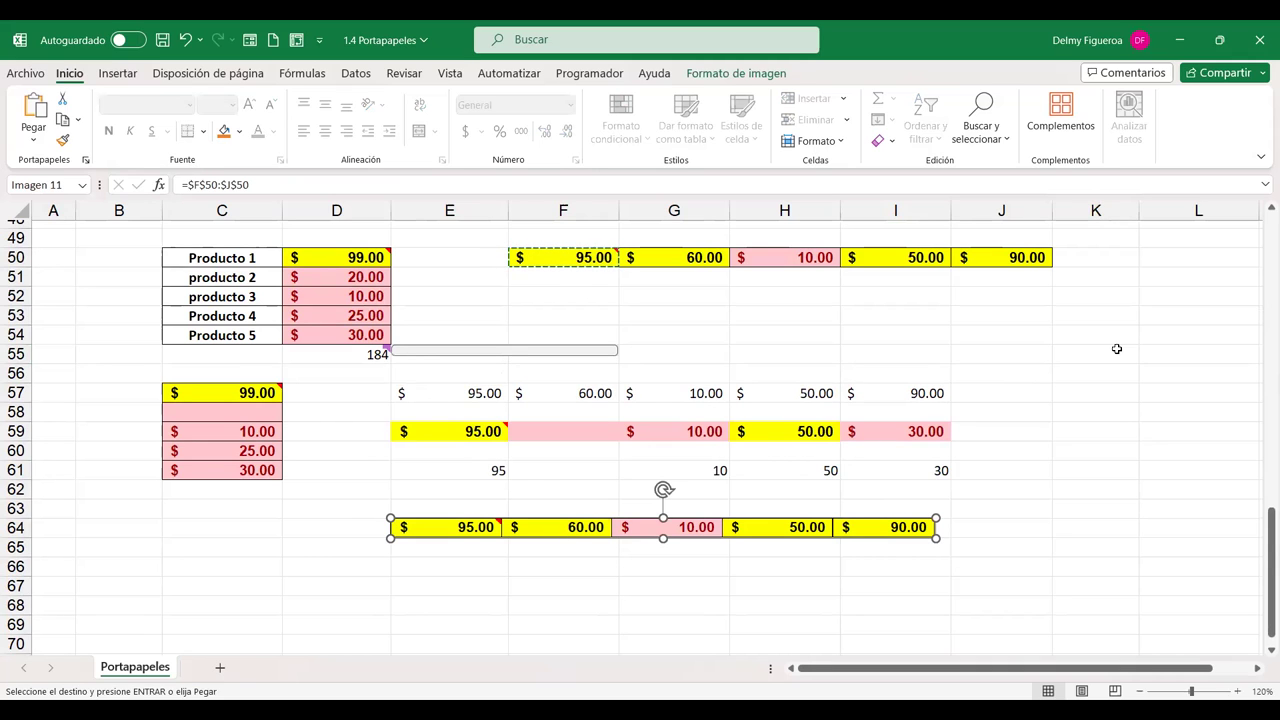
click(1074, 348)
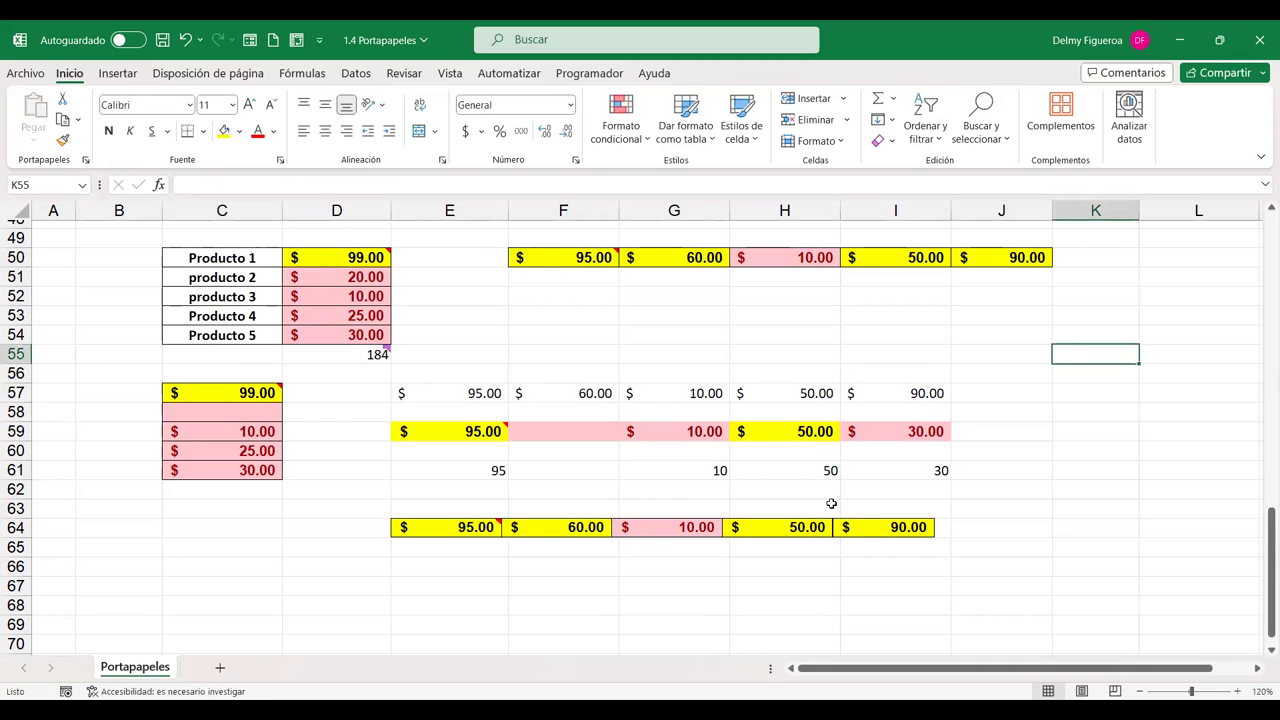
click(667, 537)
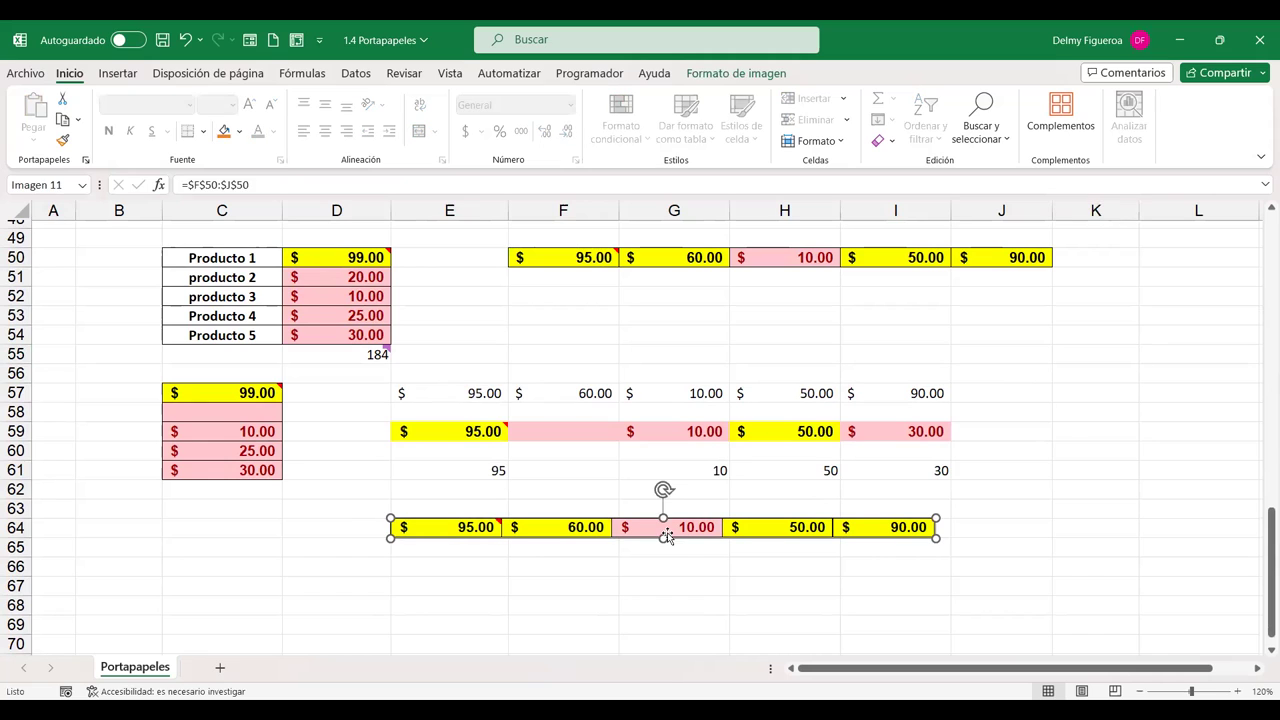
key(ctrl+c)
Add sheet Hoja1, paste the linked picture there and move it down to rows 6–7
click(220, 667)
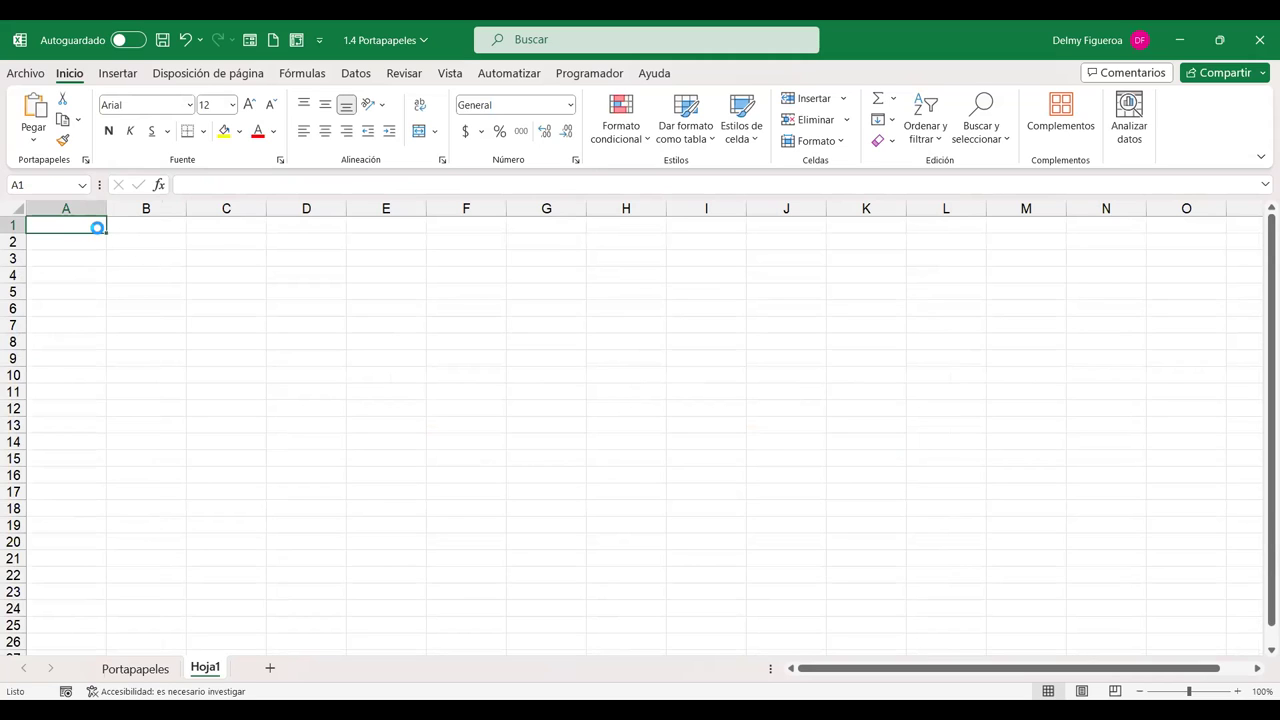
key(ctrl+v)
drag(333, 234, 360, 342)
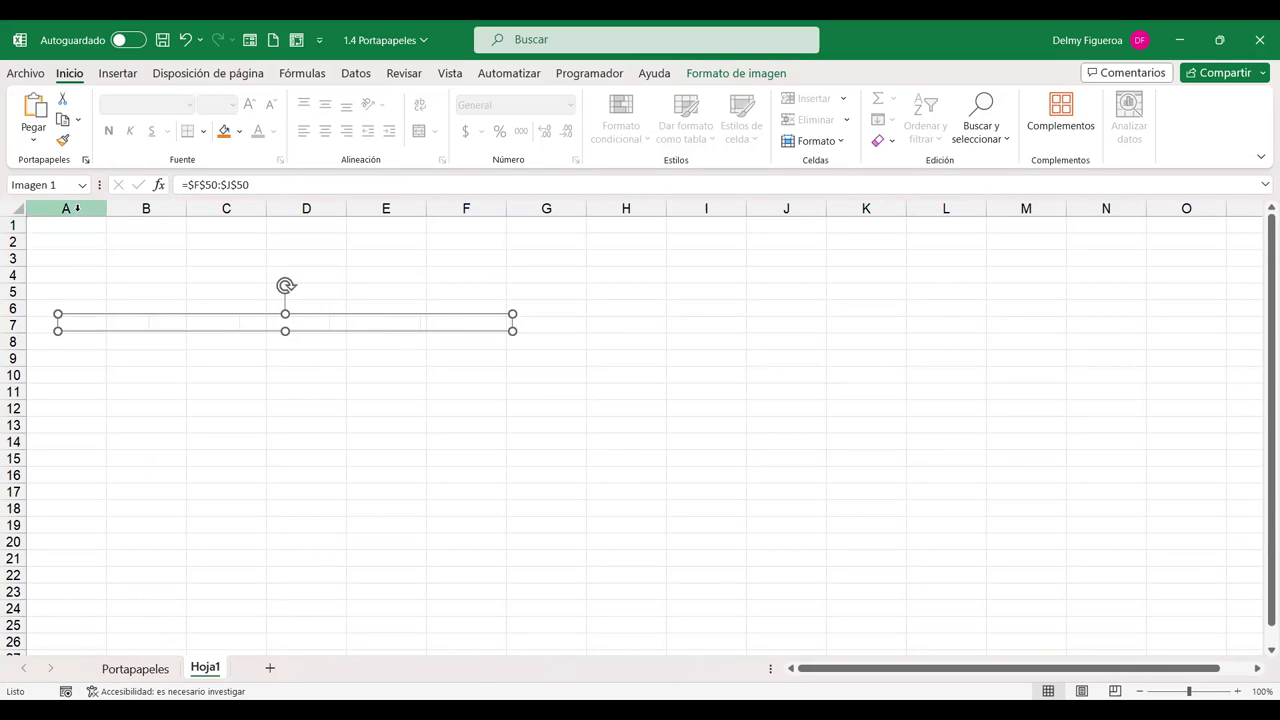
Copy the values in Portapapeles F50:J50
click(163, 672)
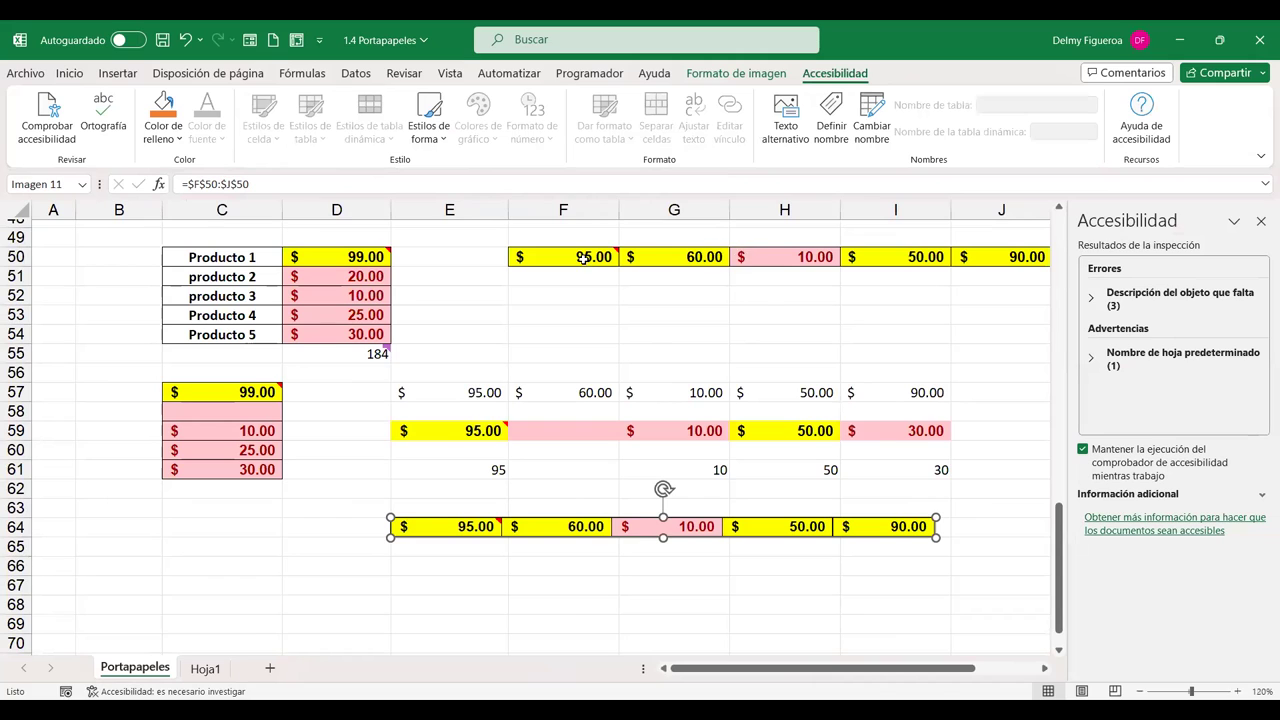
mouse_move(620, 248)
drag(612, 256, 1020, 260)
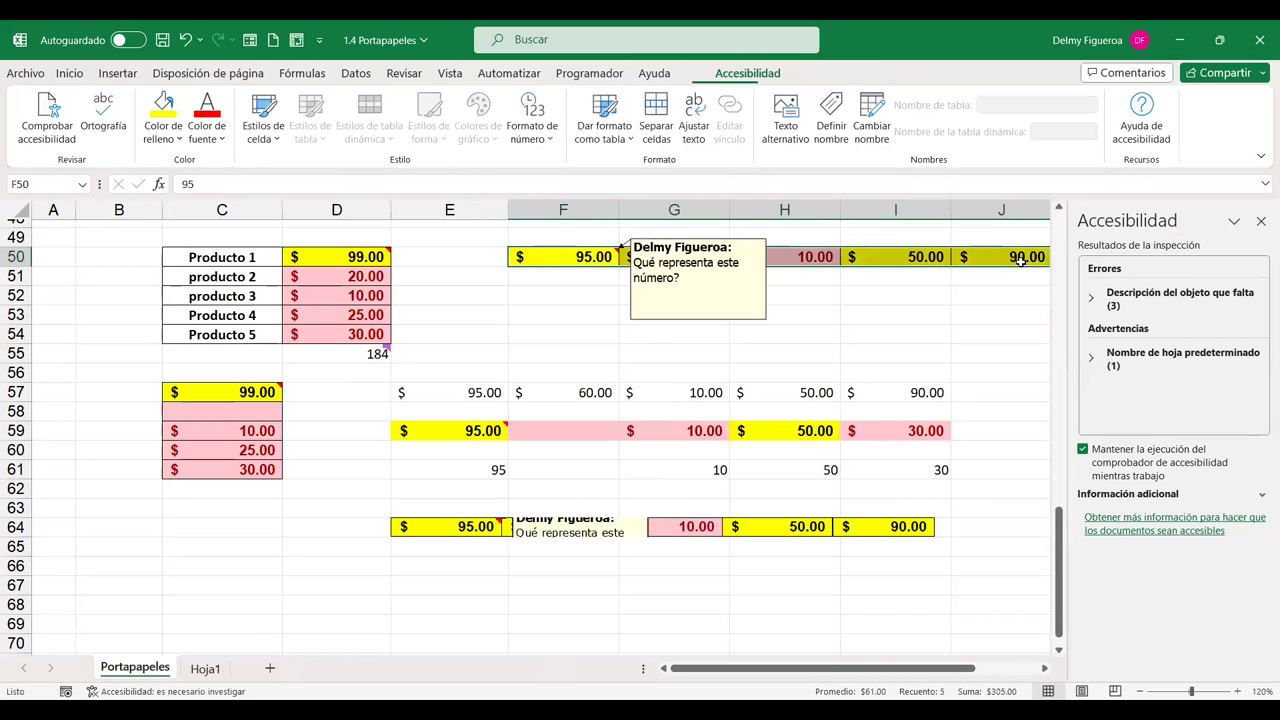
key(ctrl+c)
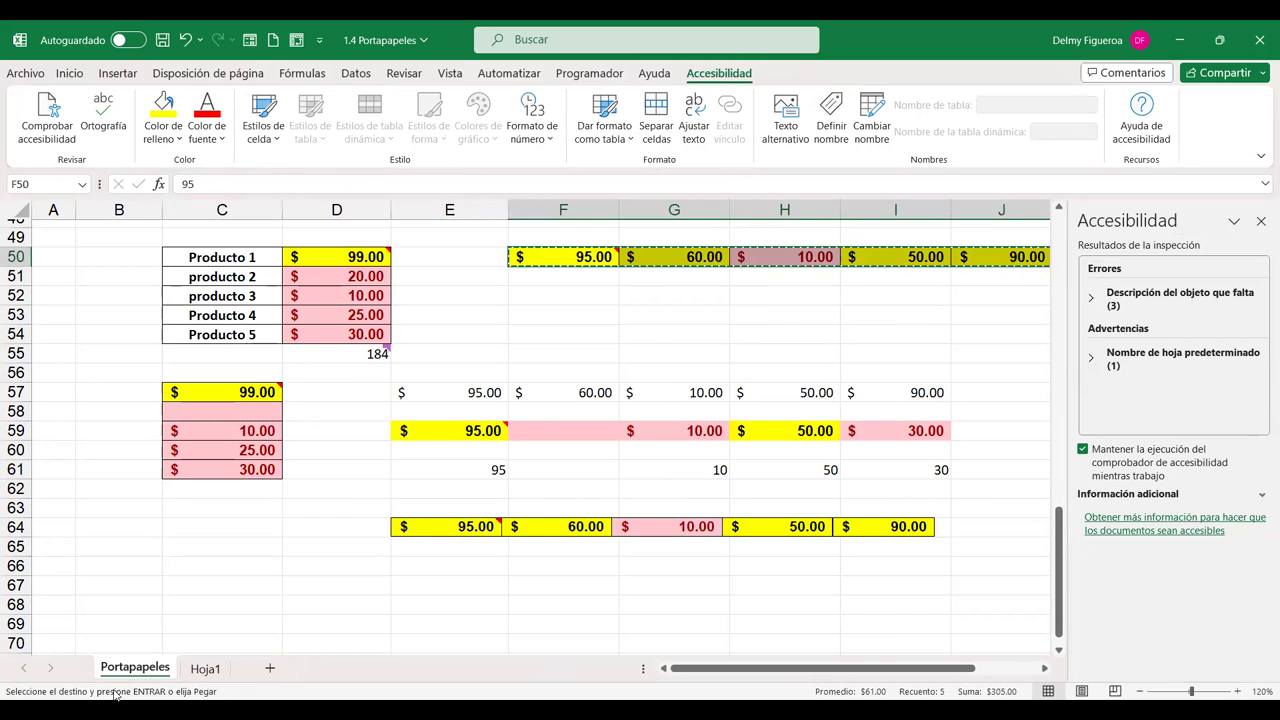
Paste them at Hoja1 A10 as a linked picture (Imagen vinculada)
click(205, 668)
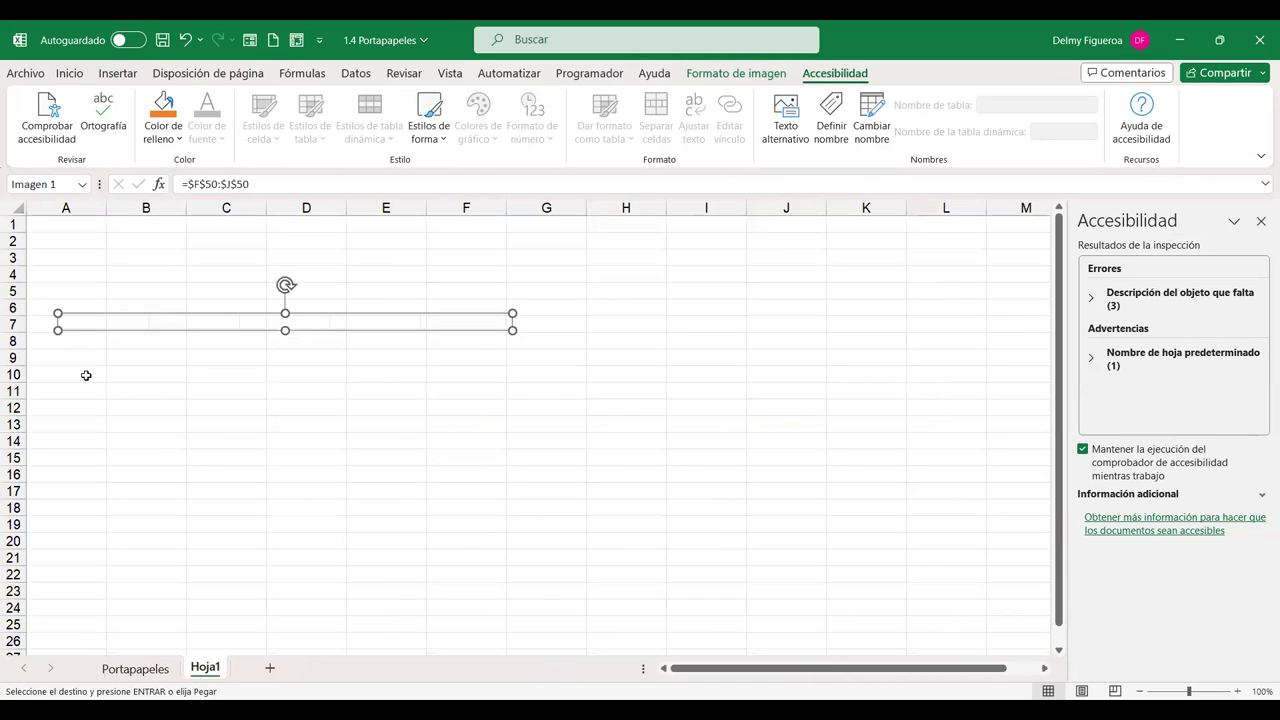
click(86, 375)
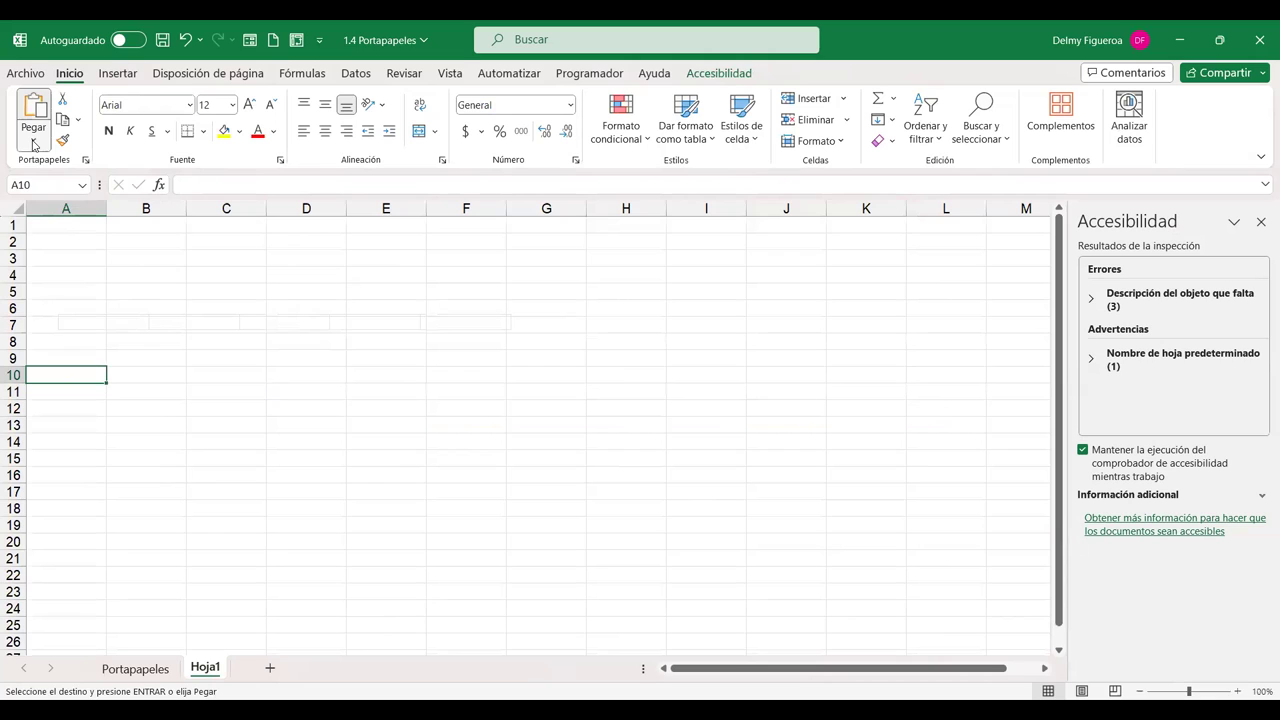
click(33, 140)
click(107, 322)
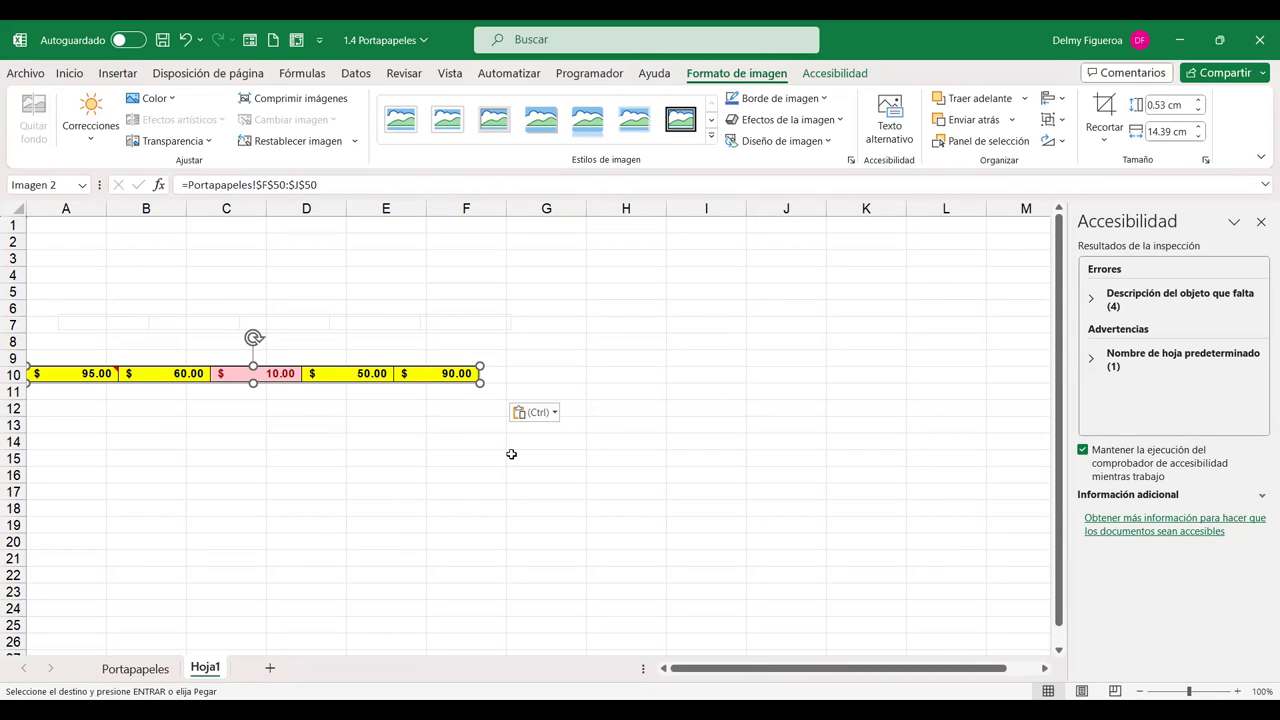
Change Portapapeles F50 to 50 and confirm the Hoja1 linked picture now shows $50.00 first
click(150, 668)
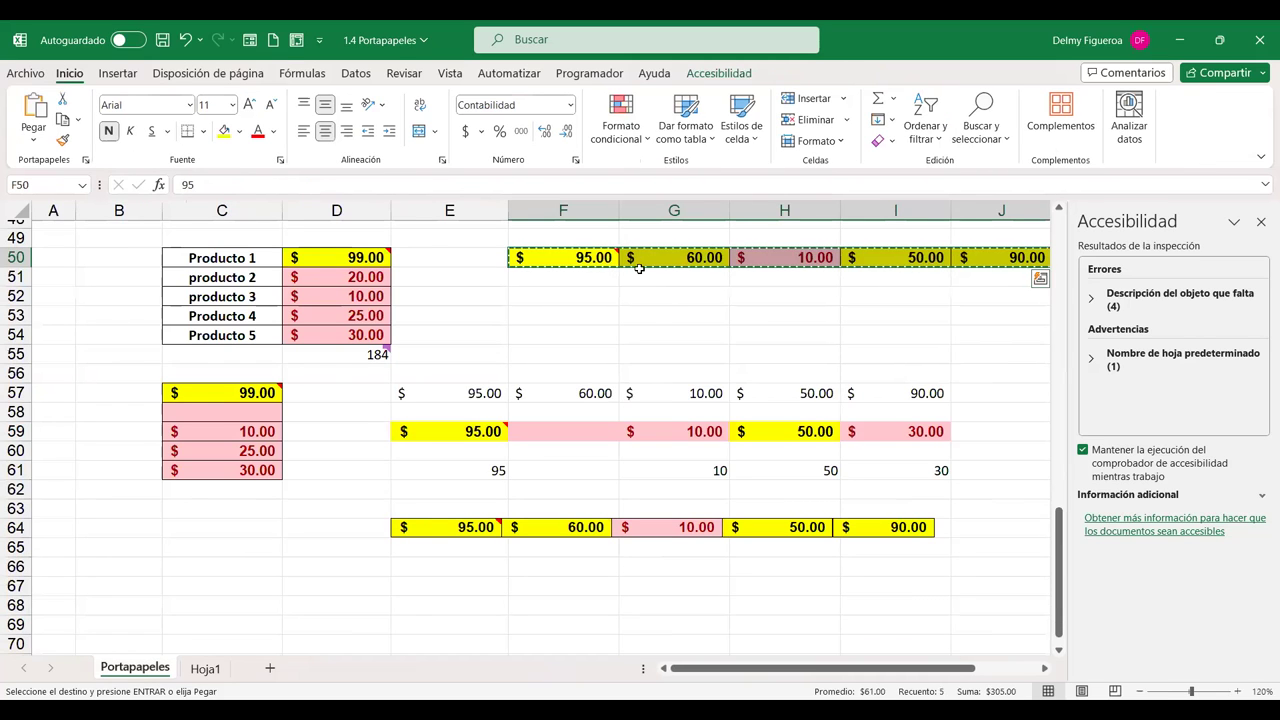
text(95)
key(BackSpace)
key(BackSpace)
text(50)
key(Tab)
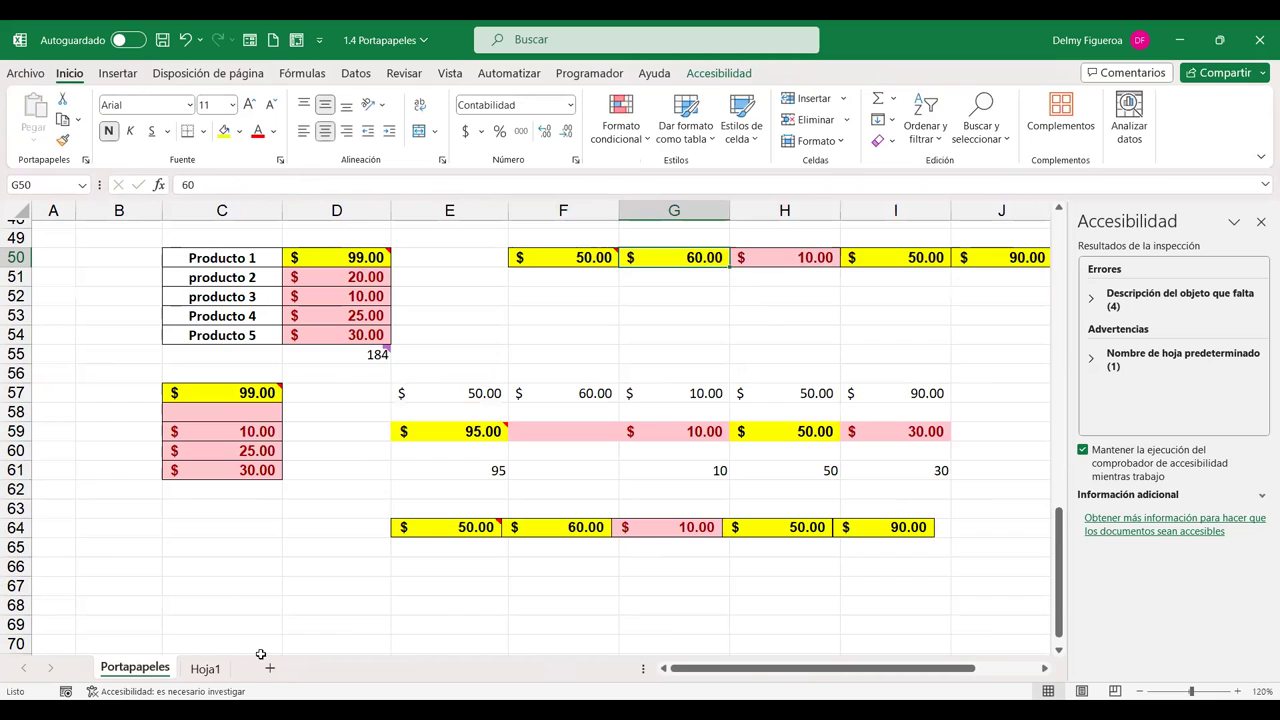
click(206, 669)
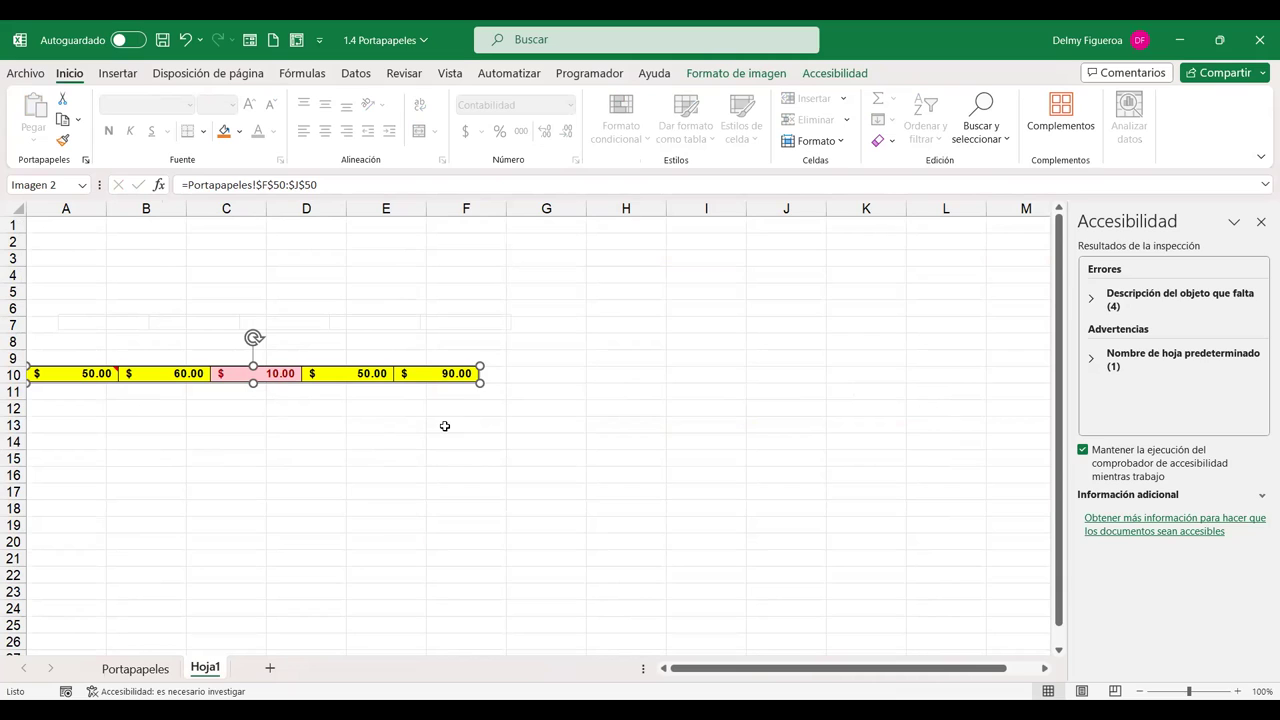
Enlarge the Hoja1 linked picture to span A10:J11, then deselect it
mouse_move(480, 383)
mouse_down()
mouse_move(545, 398)
mouse_move(511, 397)
mouse_up()
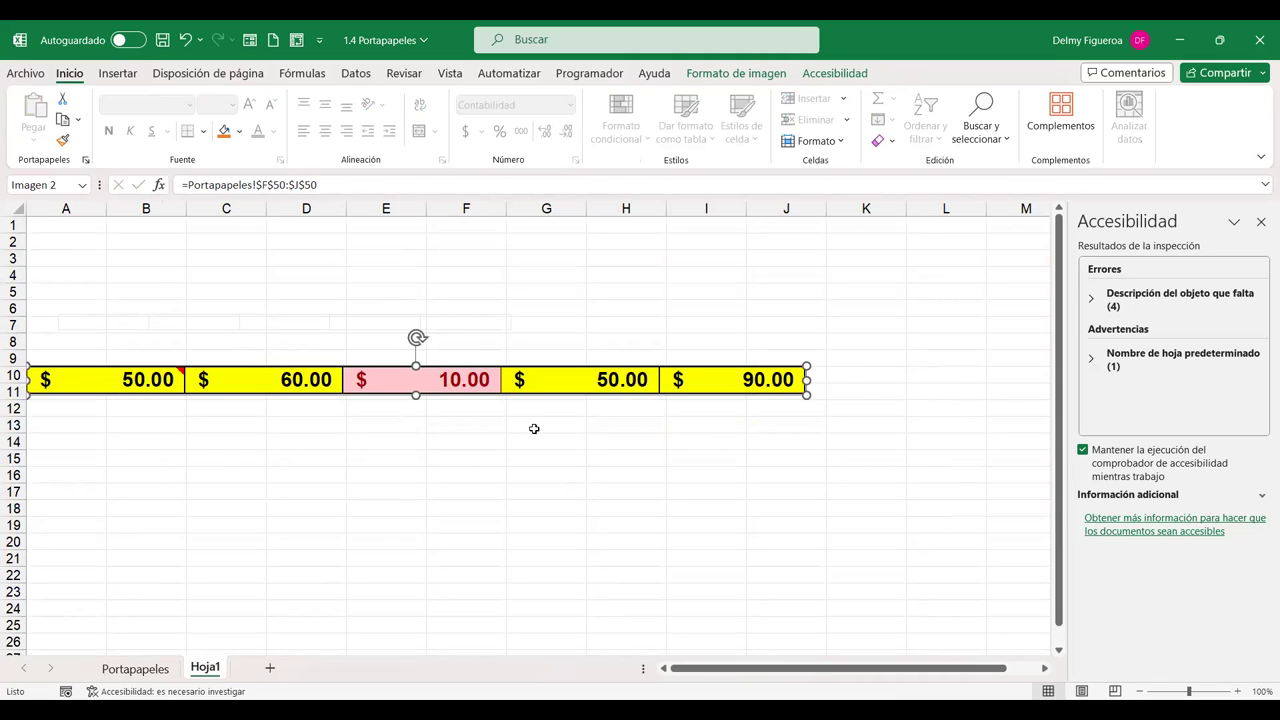
click(534, 428)
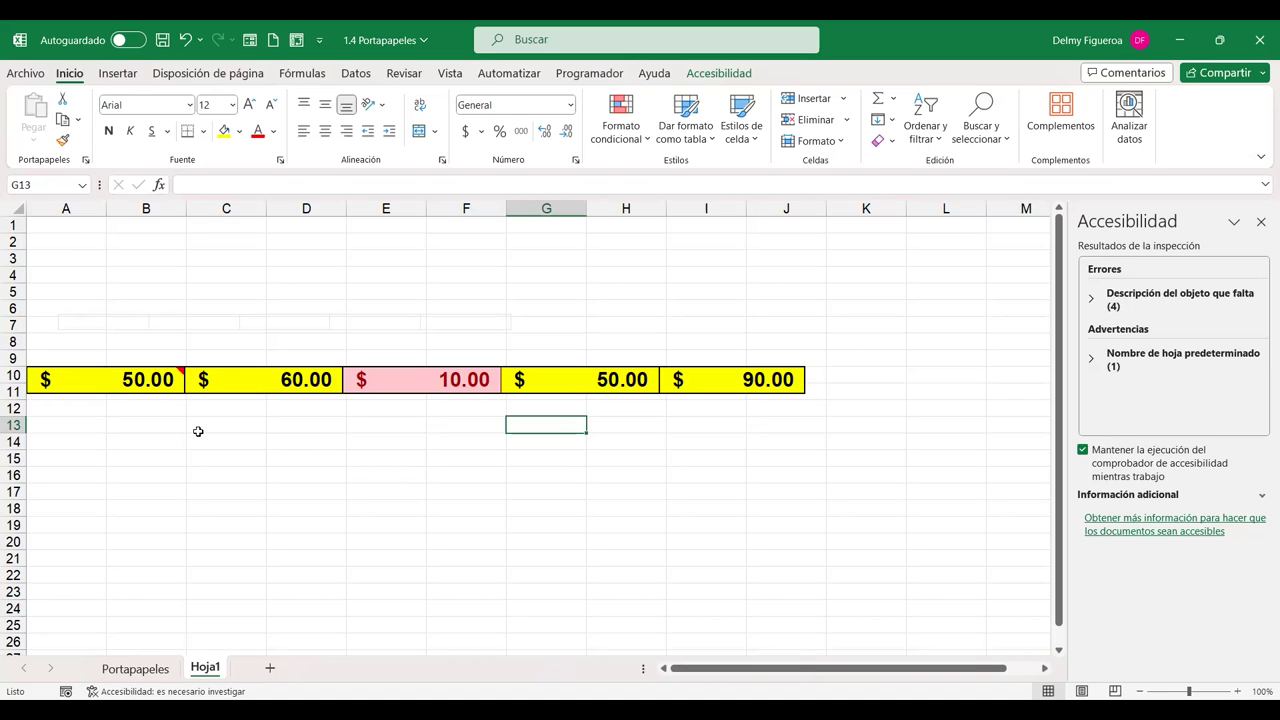
click(78, 221)
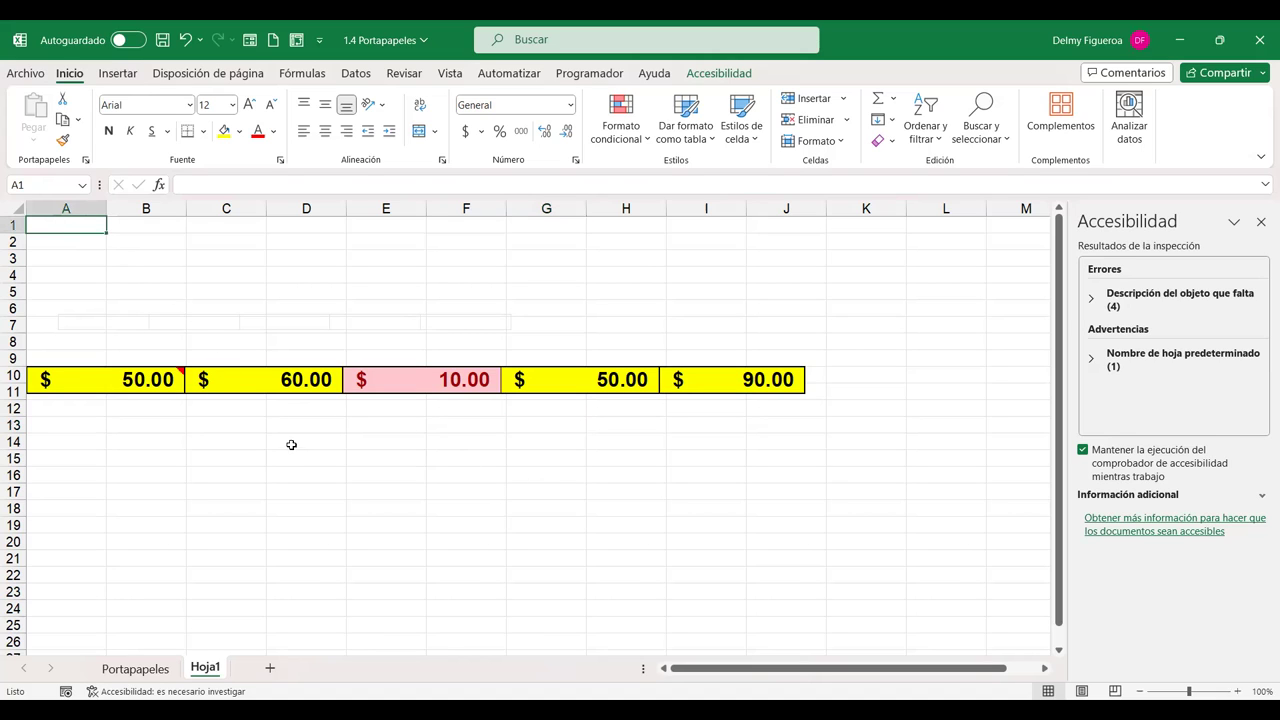
click(245, 385)
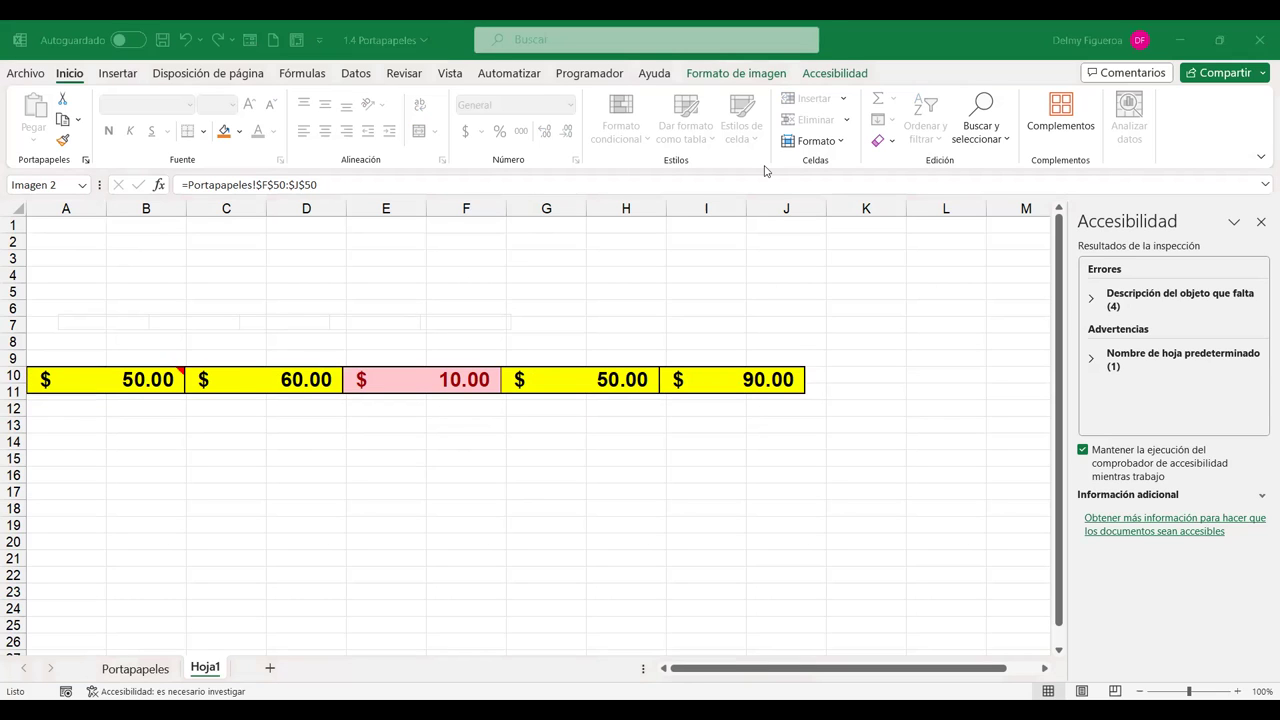
click(480, 275)
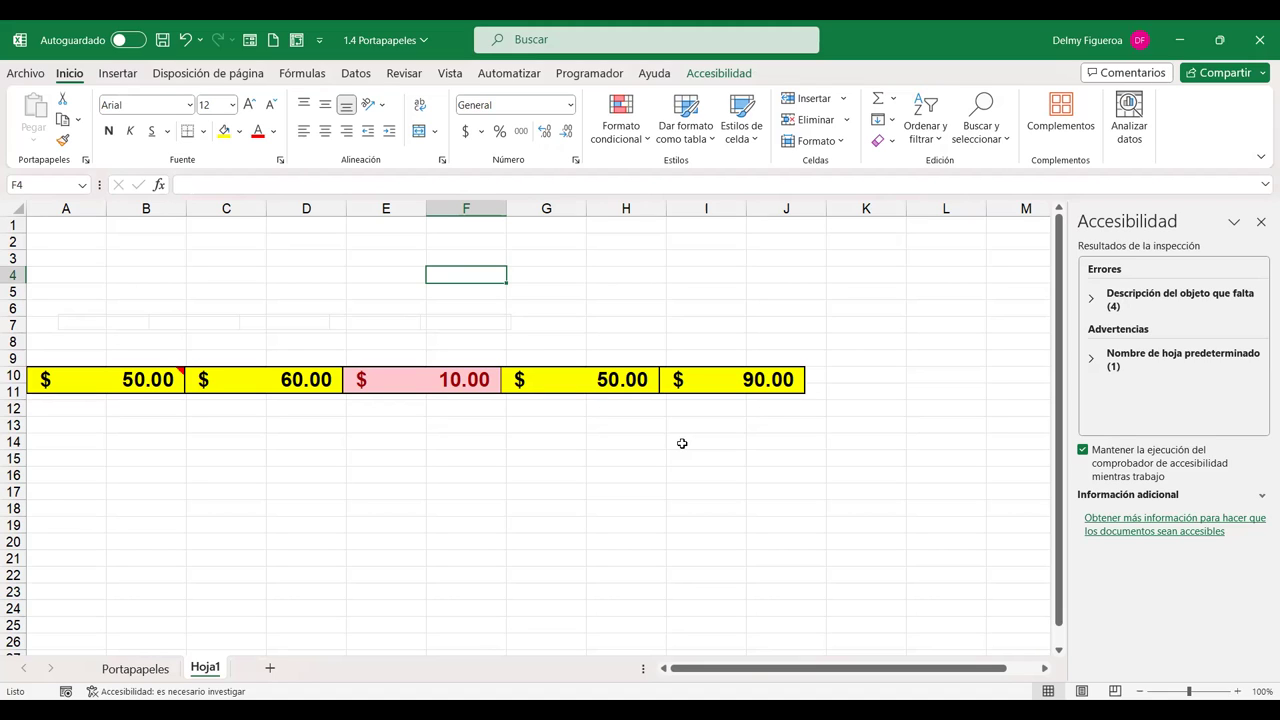
click(81, 223)
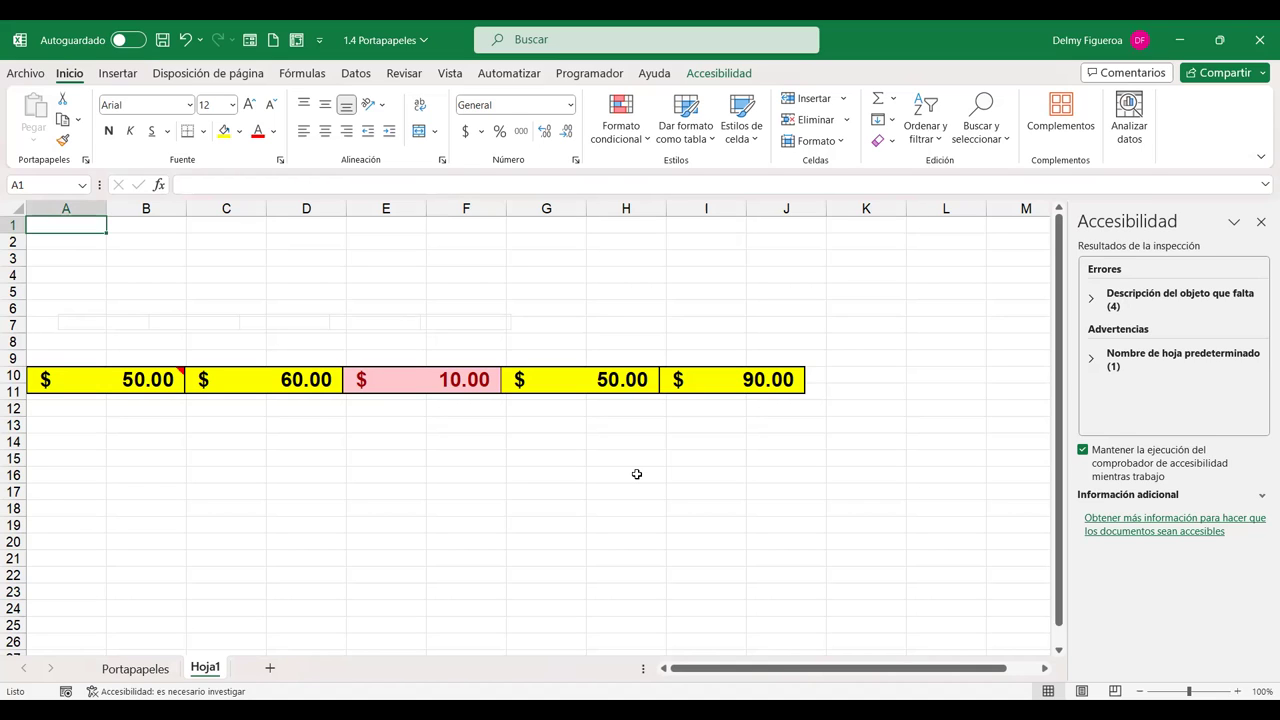
click(637, 474)
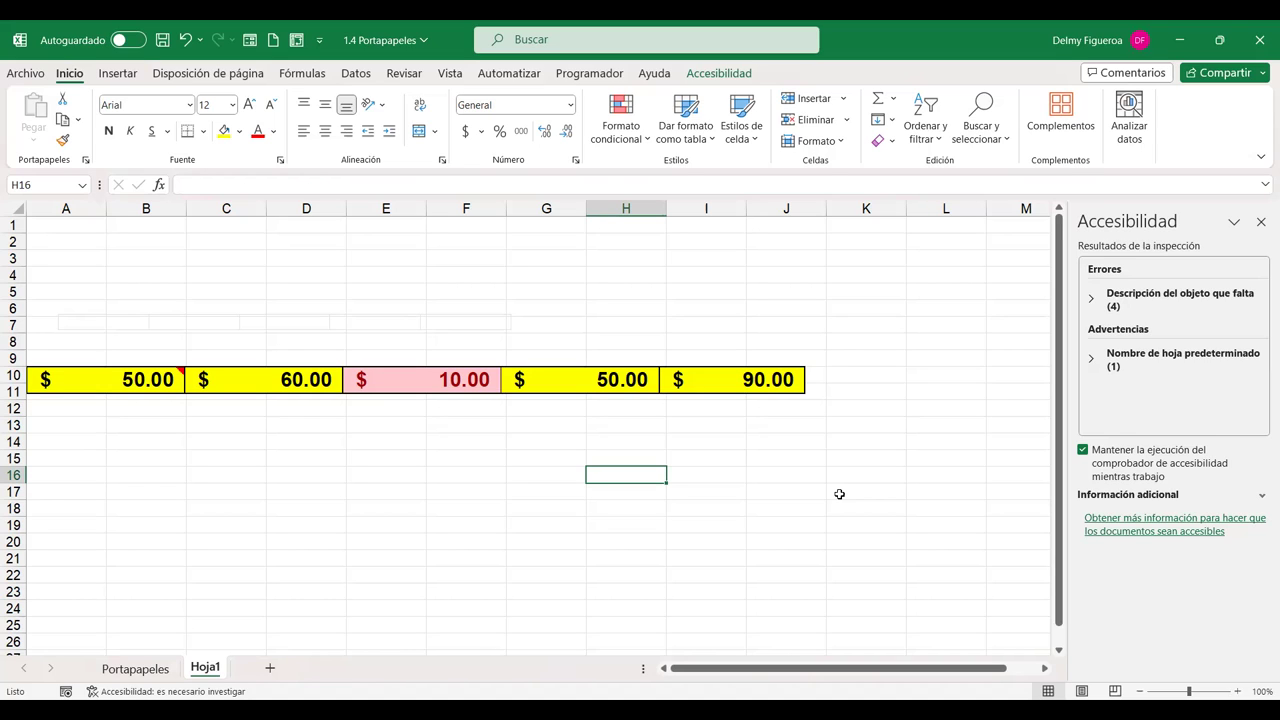
click(89, 221)
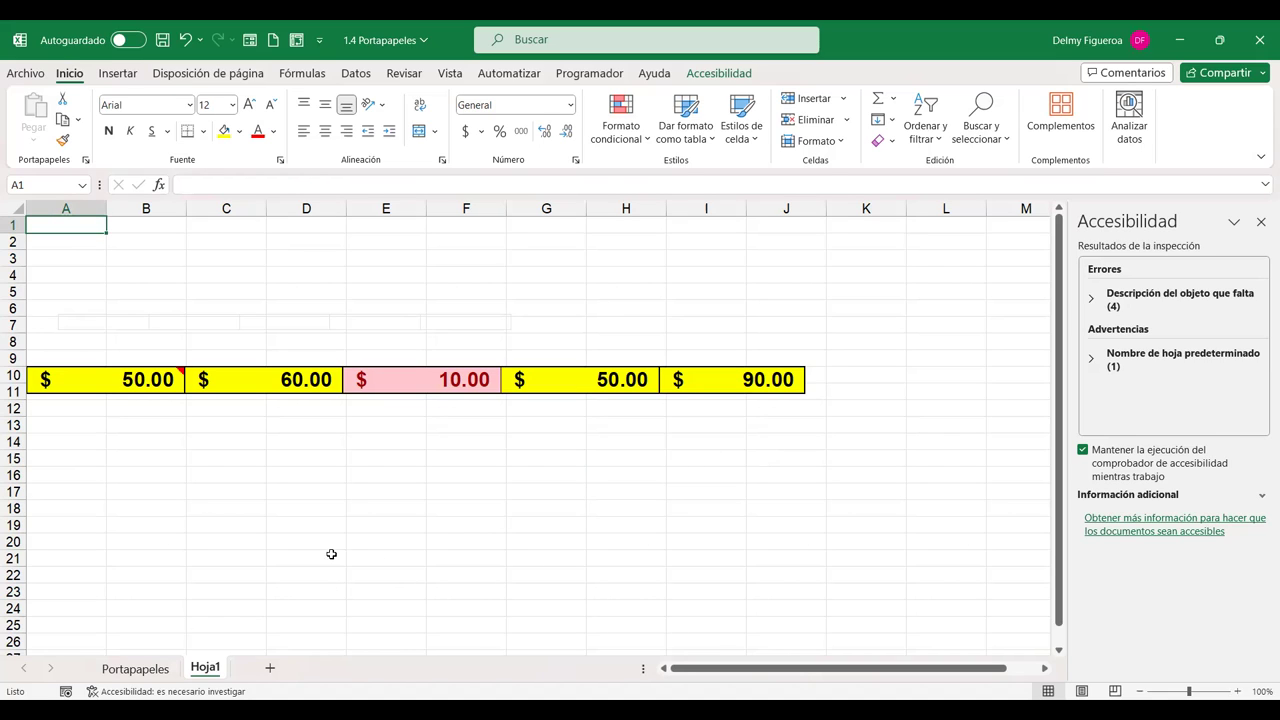
click(295, 265)
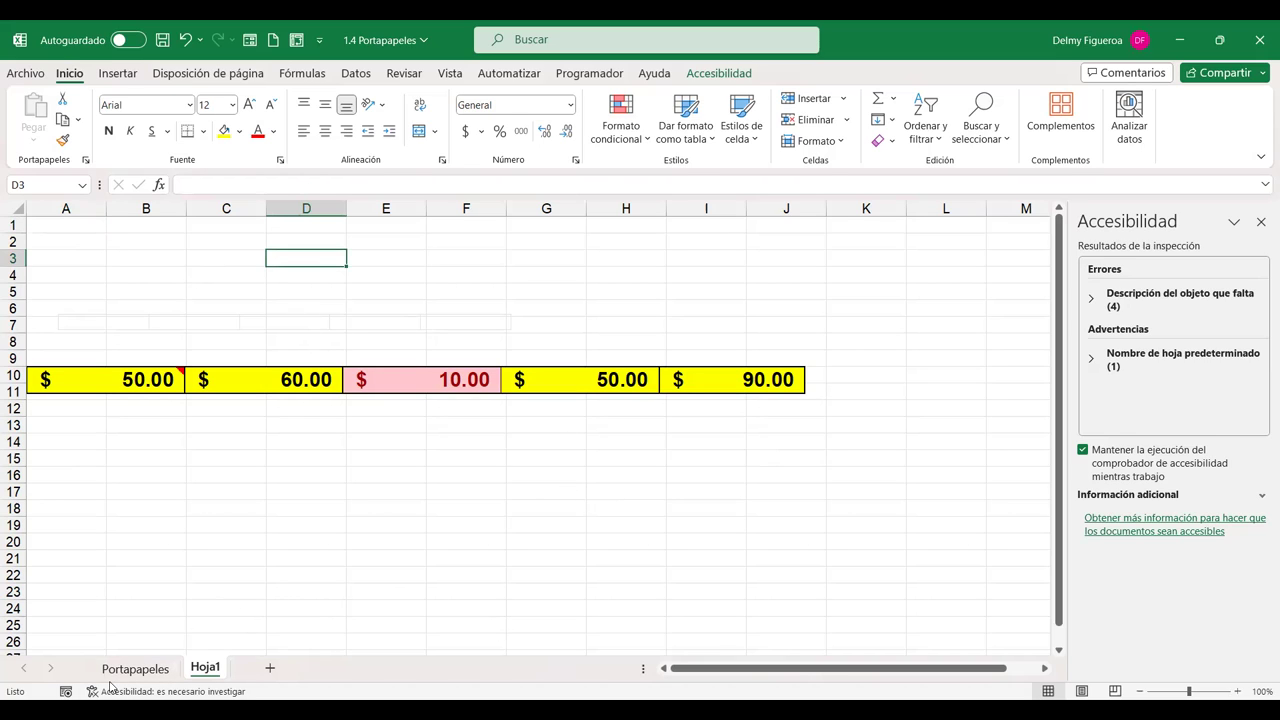
Return to the top of the Portapapeles sheet and open the empty Clipboard history pane
click(140, 668)
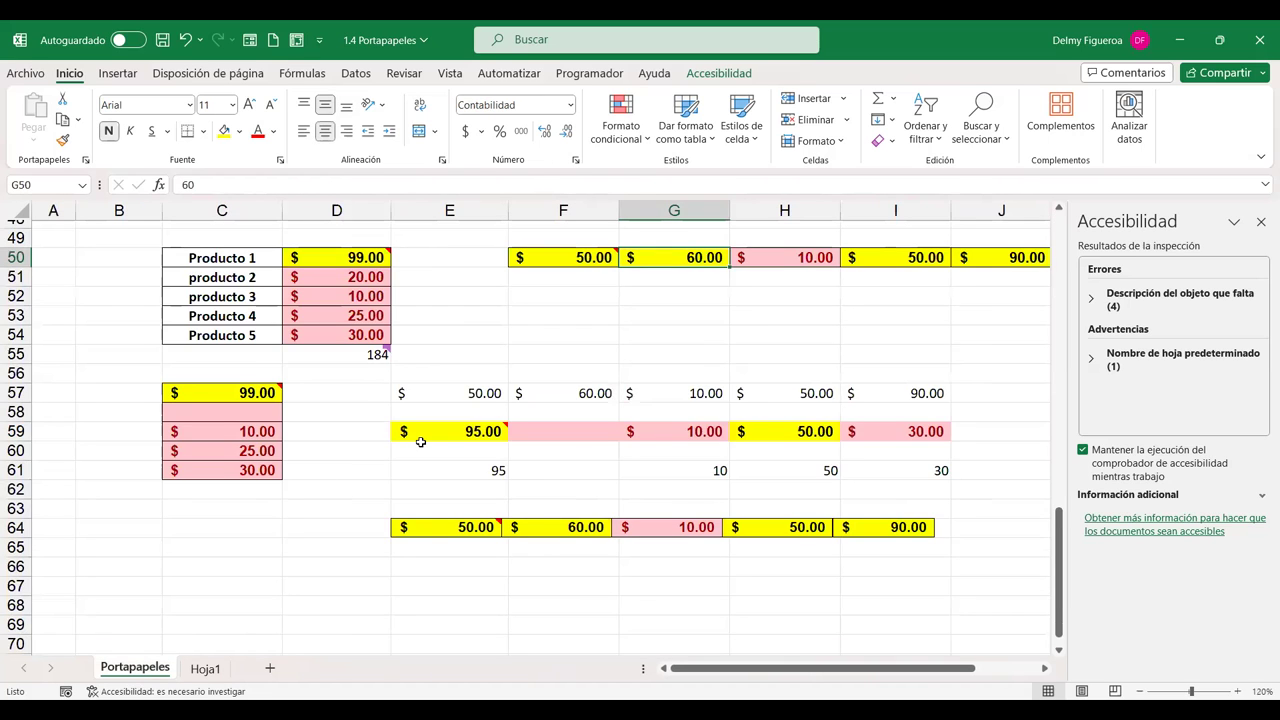
scroll(420, 441, up, 4)
scroll(420, 441, up, 6)
scroll(420, 441, up, 5)
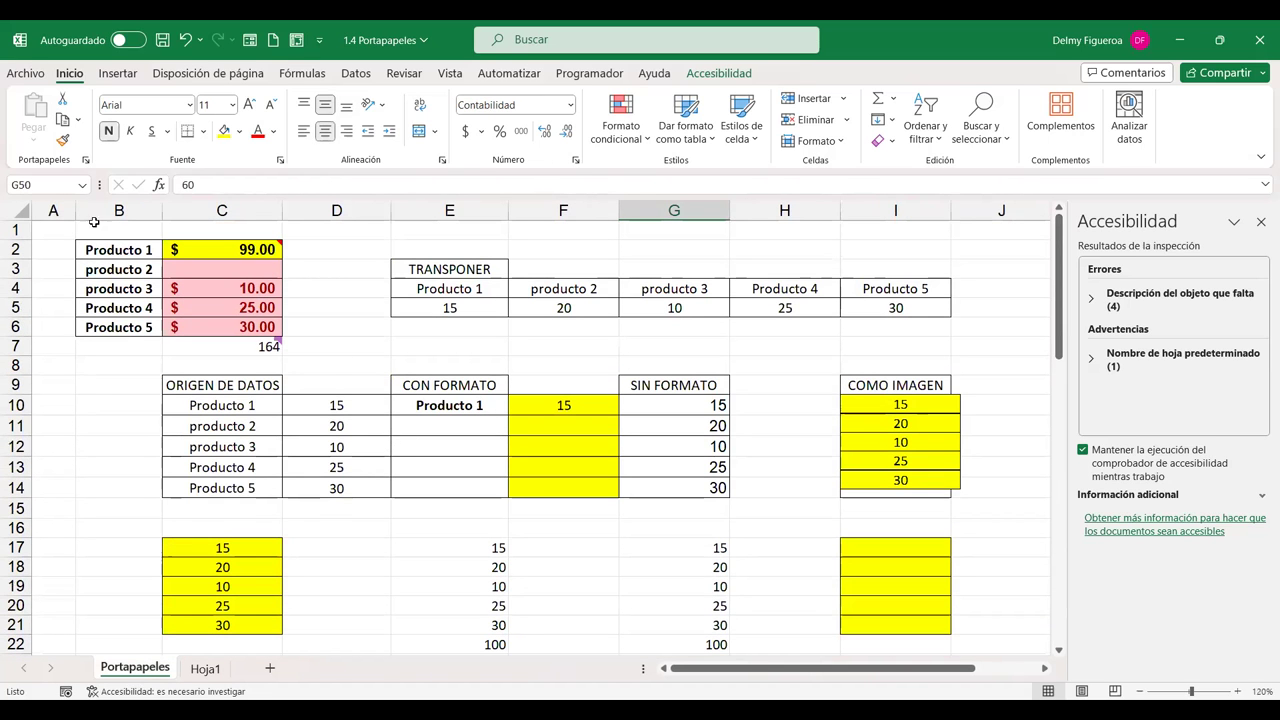
click(62, 231)
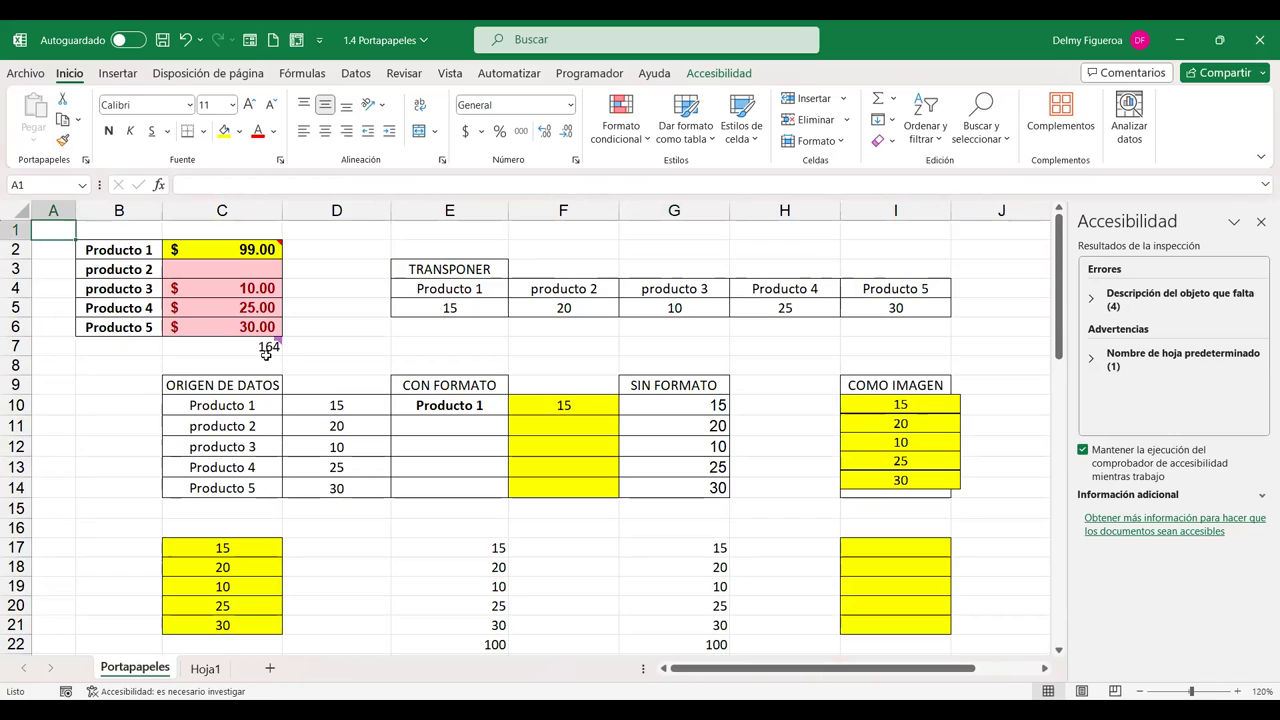
click(432, 530)
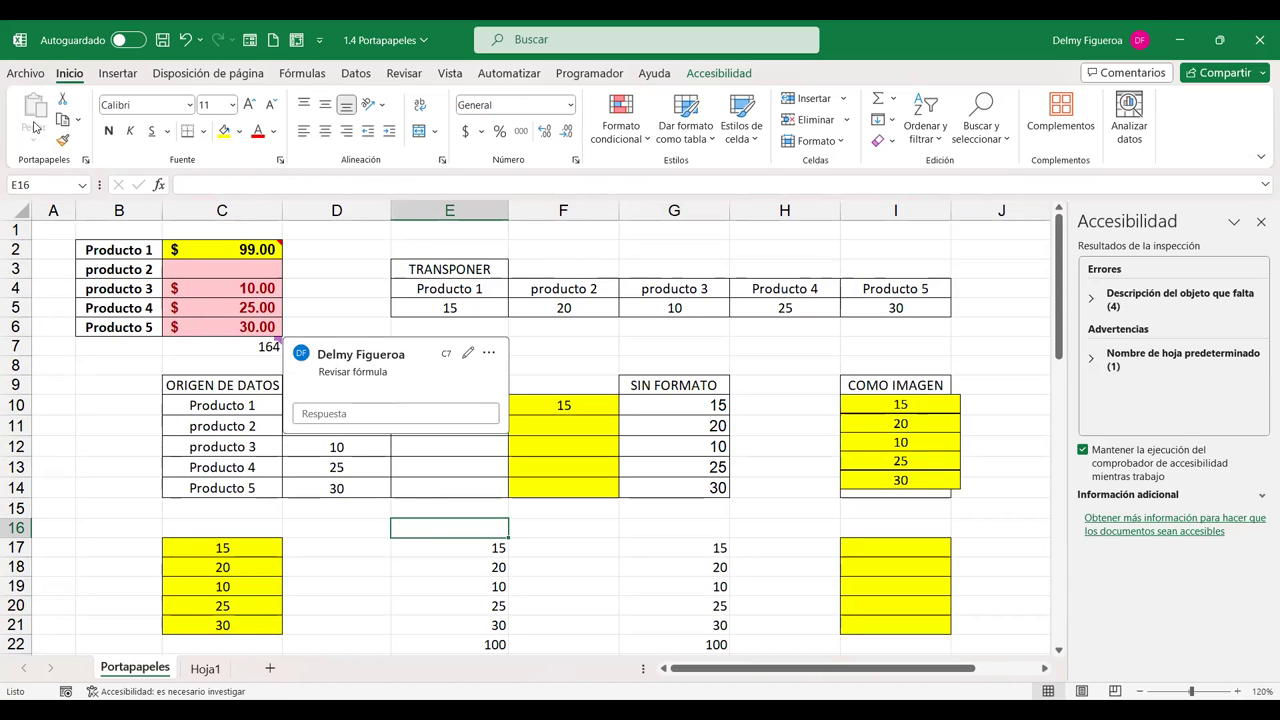
click(87, 160)
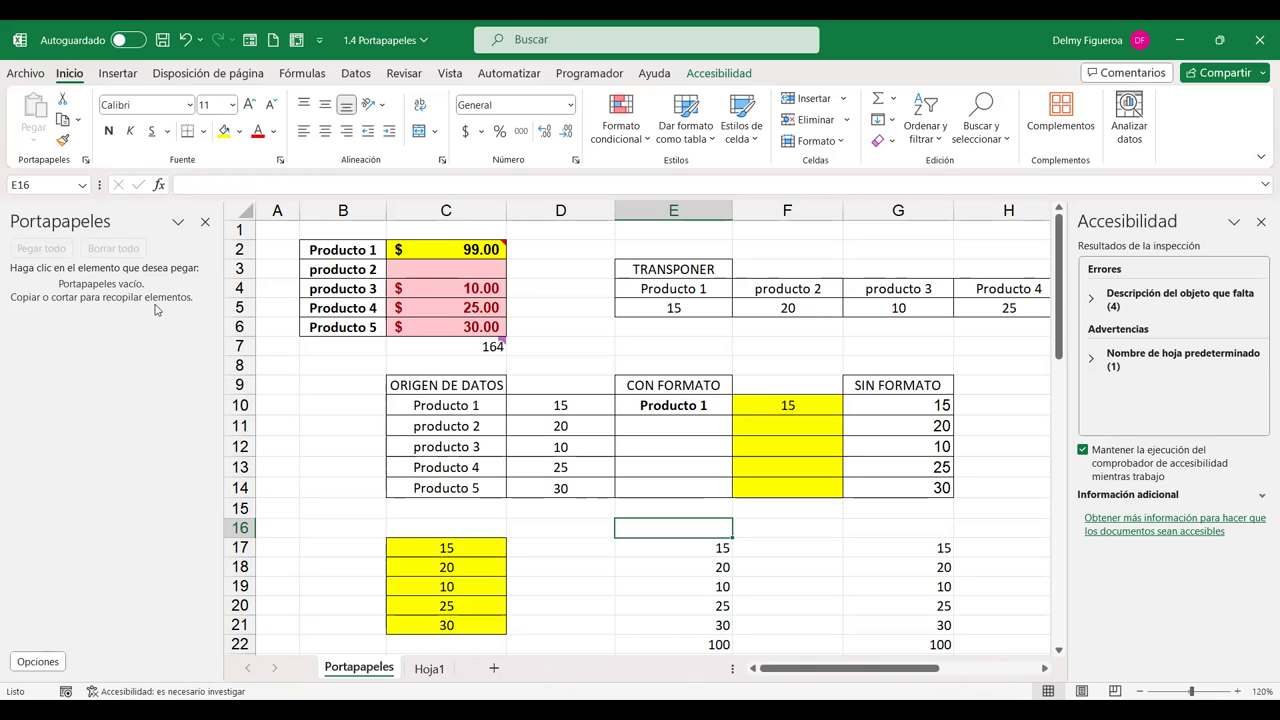
Close the Clipboard pane and preview the Copiar dropdown's Copiar como imagen option
click(50, 661)
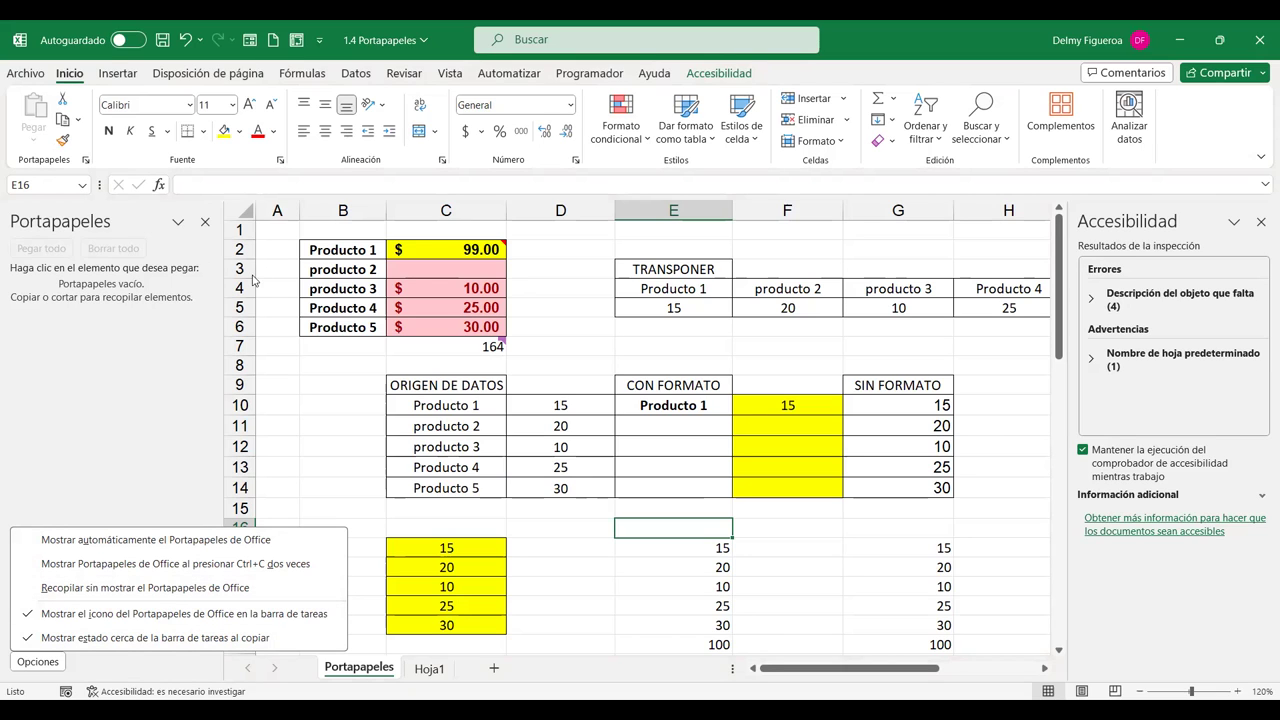
click(206, 222)
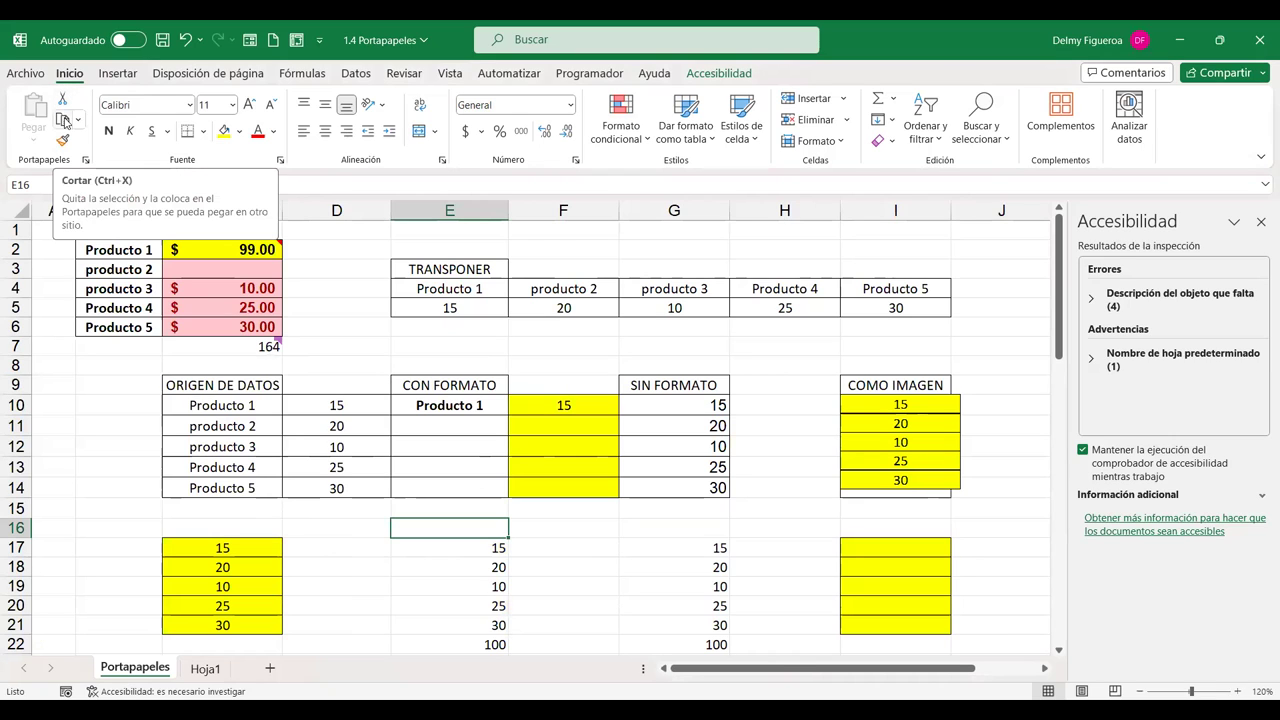
click(79, 121)
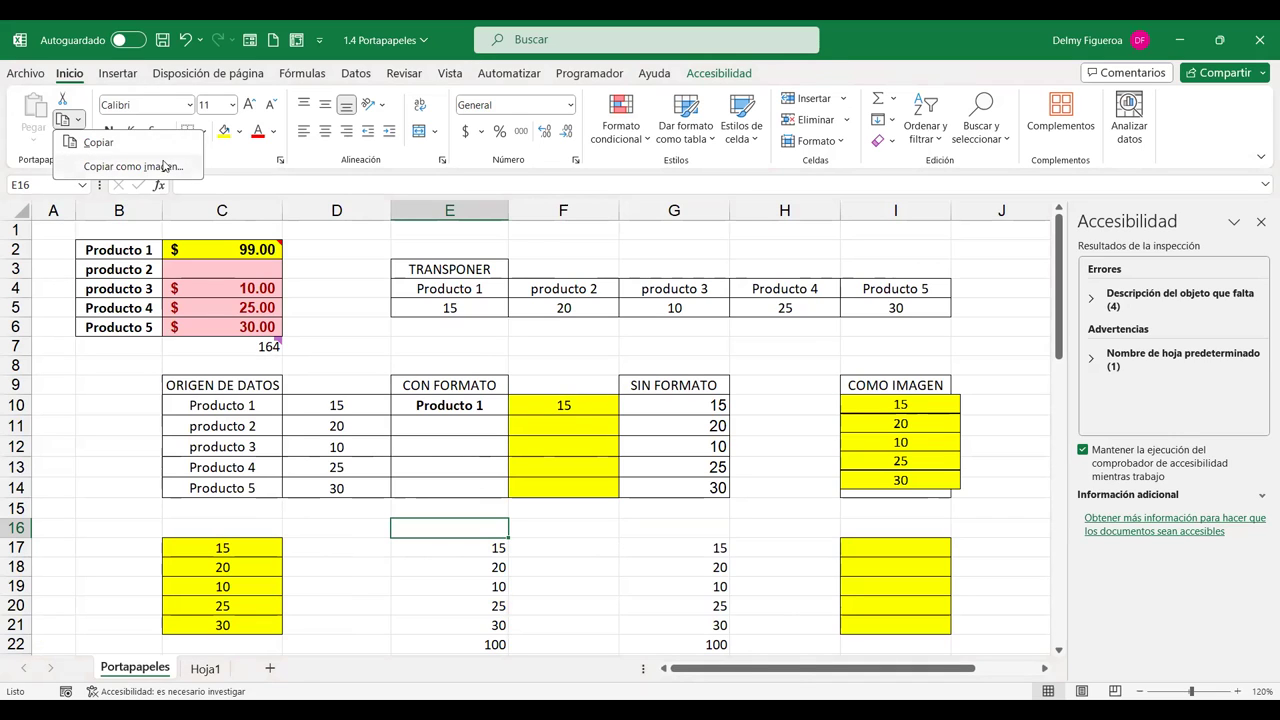
click(79, 121)
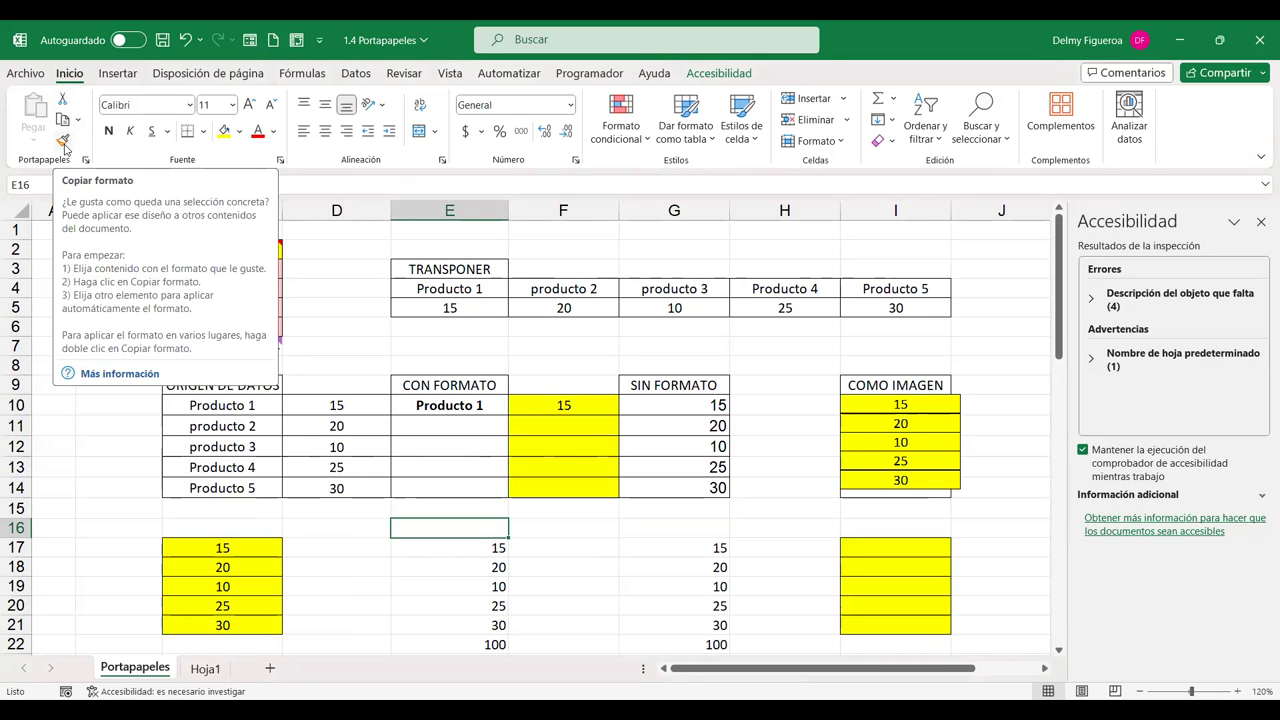
Copy C2:C6's pink currency formatting onto the SIN FORMATO values in G10:G14 with Format Painter
click(61, 145)
click(323, 311)
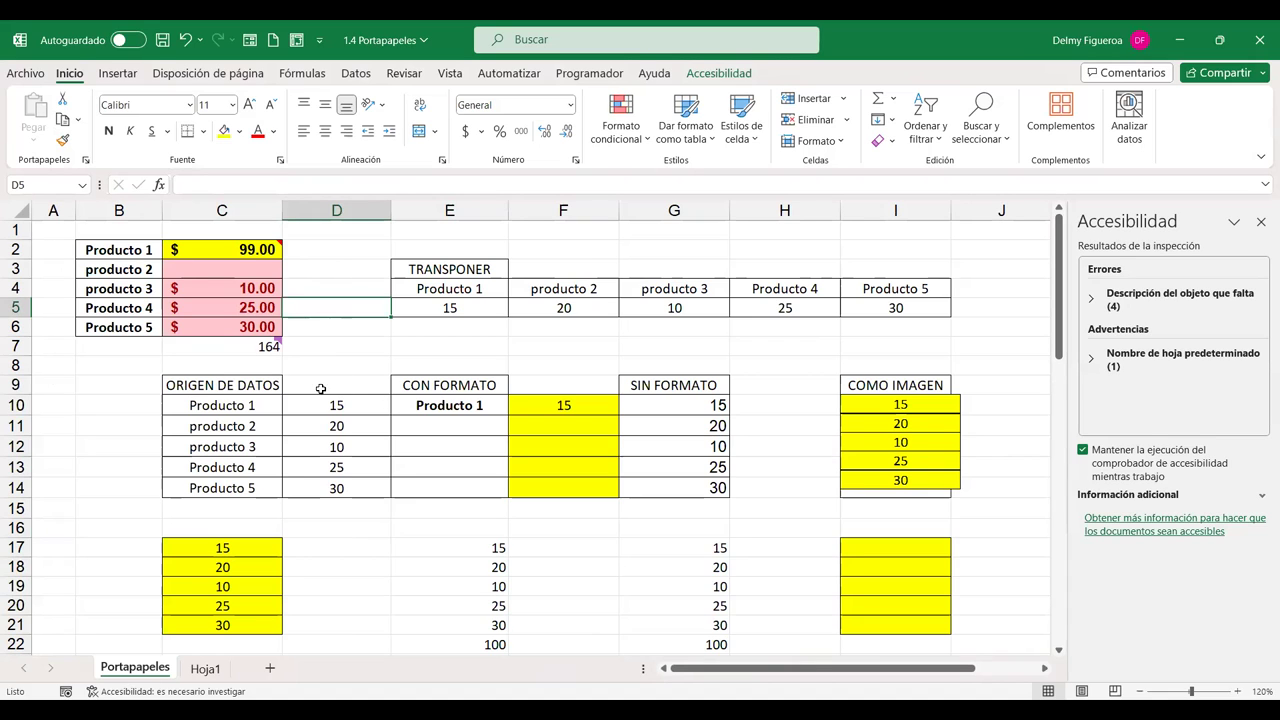
mouse_move(240, 241)
drag(240, 241, 238, 331)
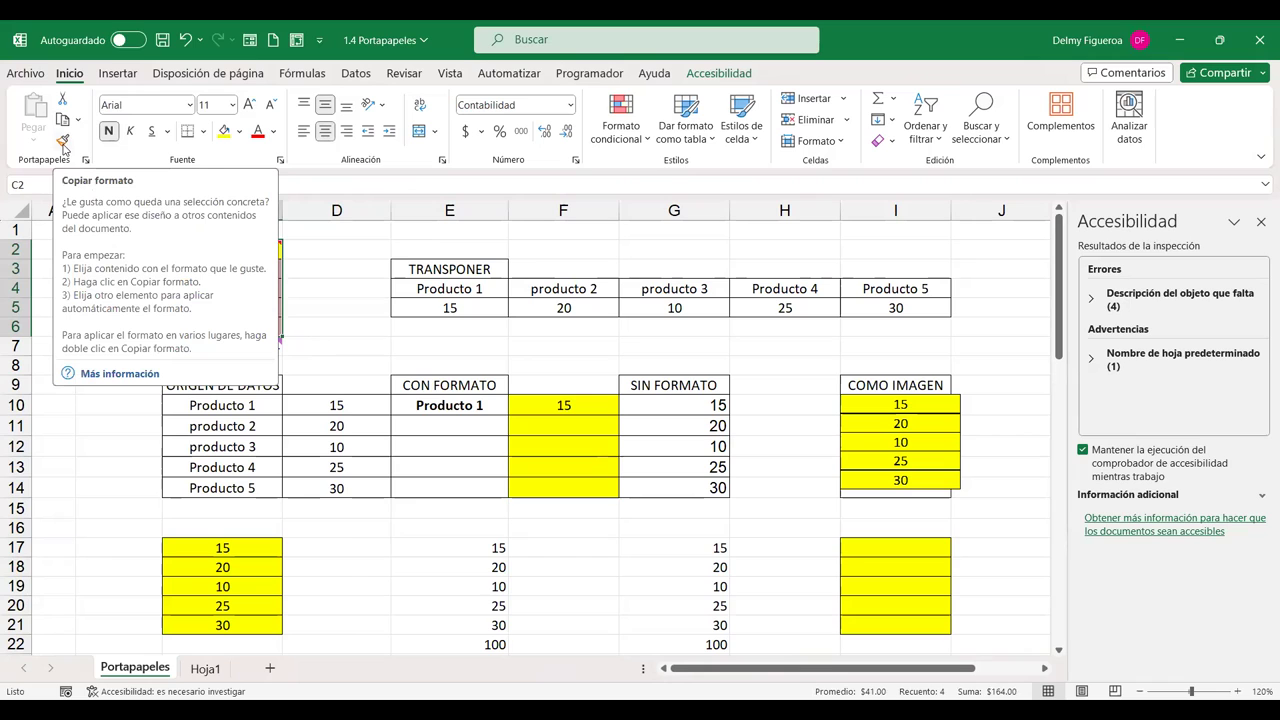
click(63, 147)
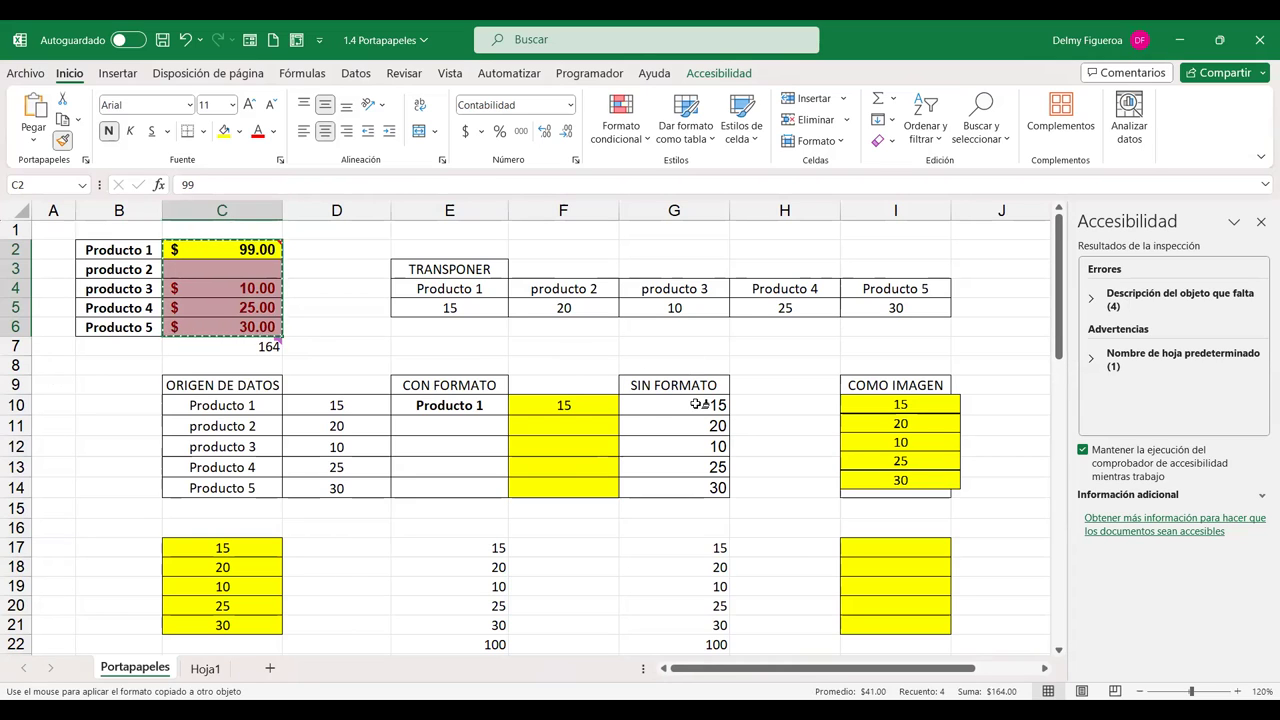
drag(697, 404, 689, 487)
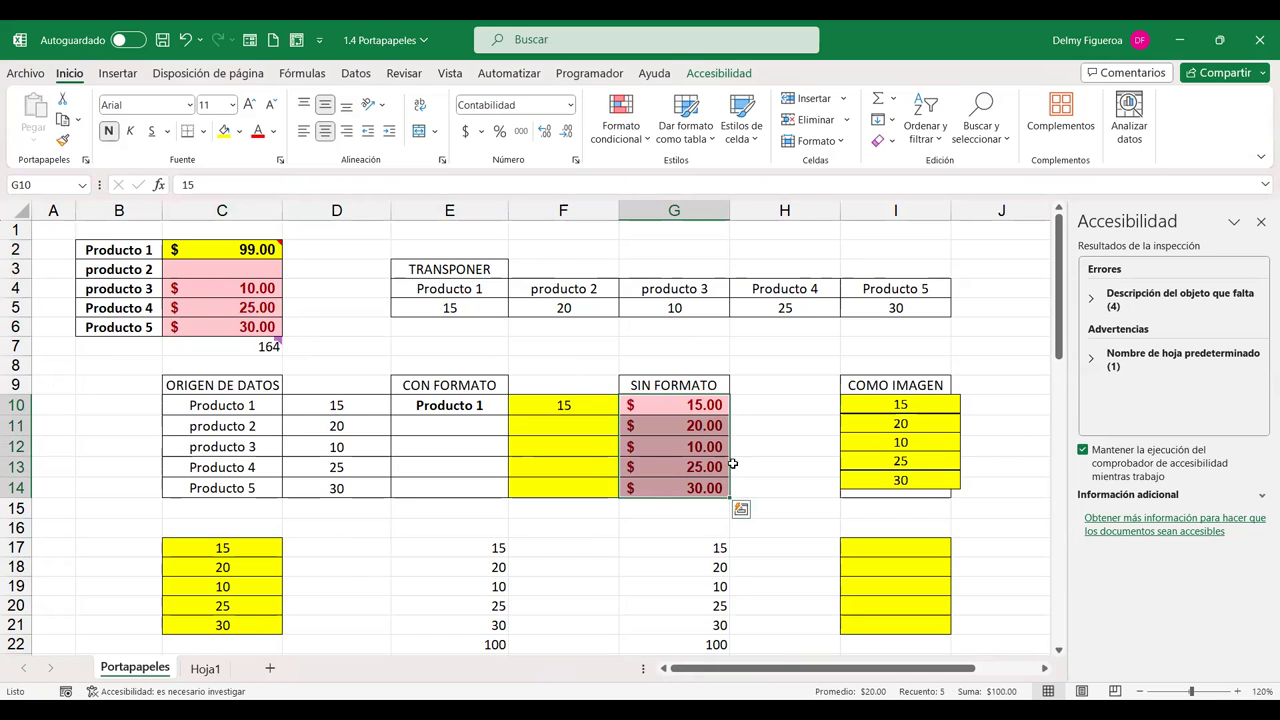
Select the product labels in B2:B6
key(Escape)
mouse_move(229, 244)
drag(107, 247, 124, 333)
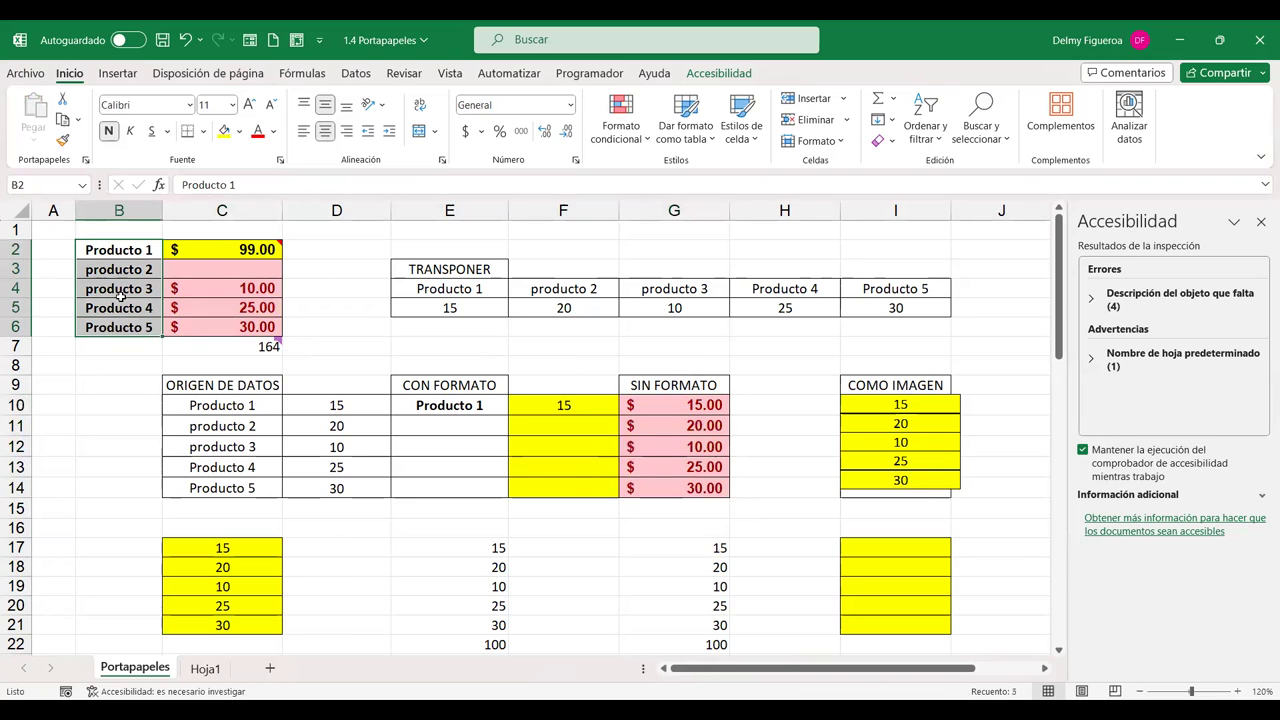
Give B2:B6 blue font colour and a Verde, Énfasis 6, Claro 80% fill
click(273, 131)
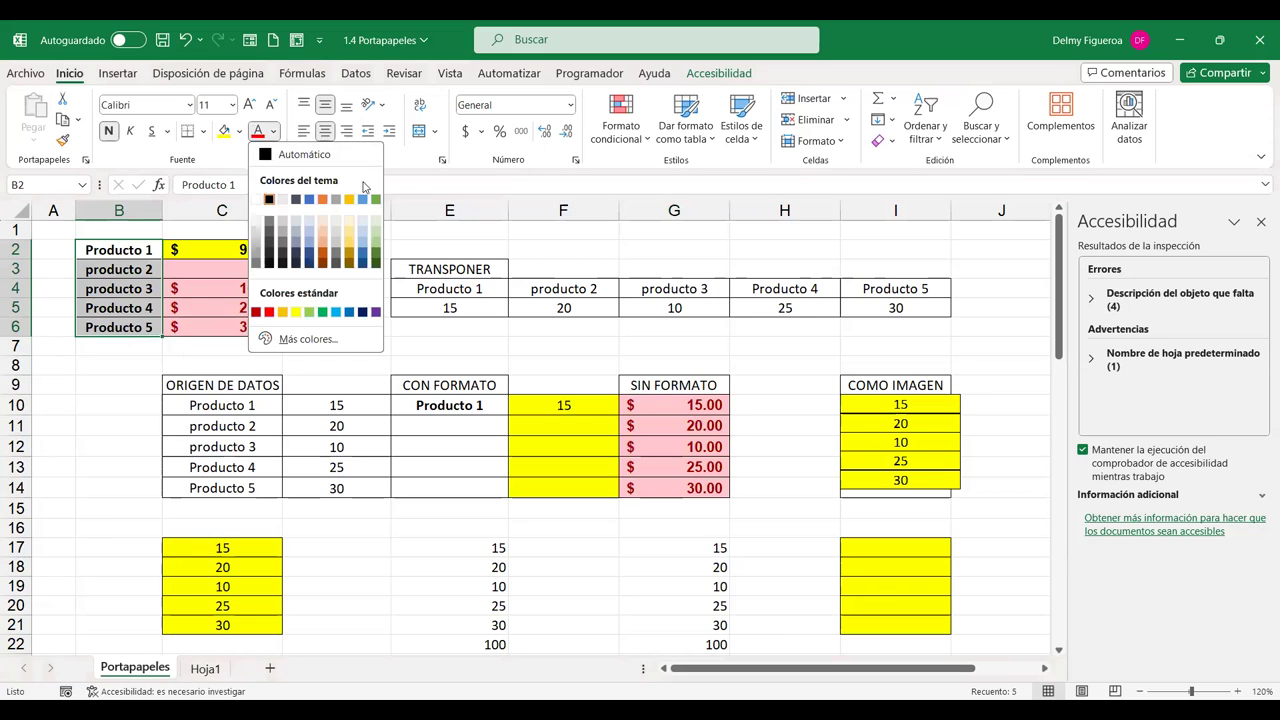
click(309, 202)
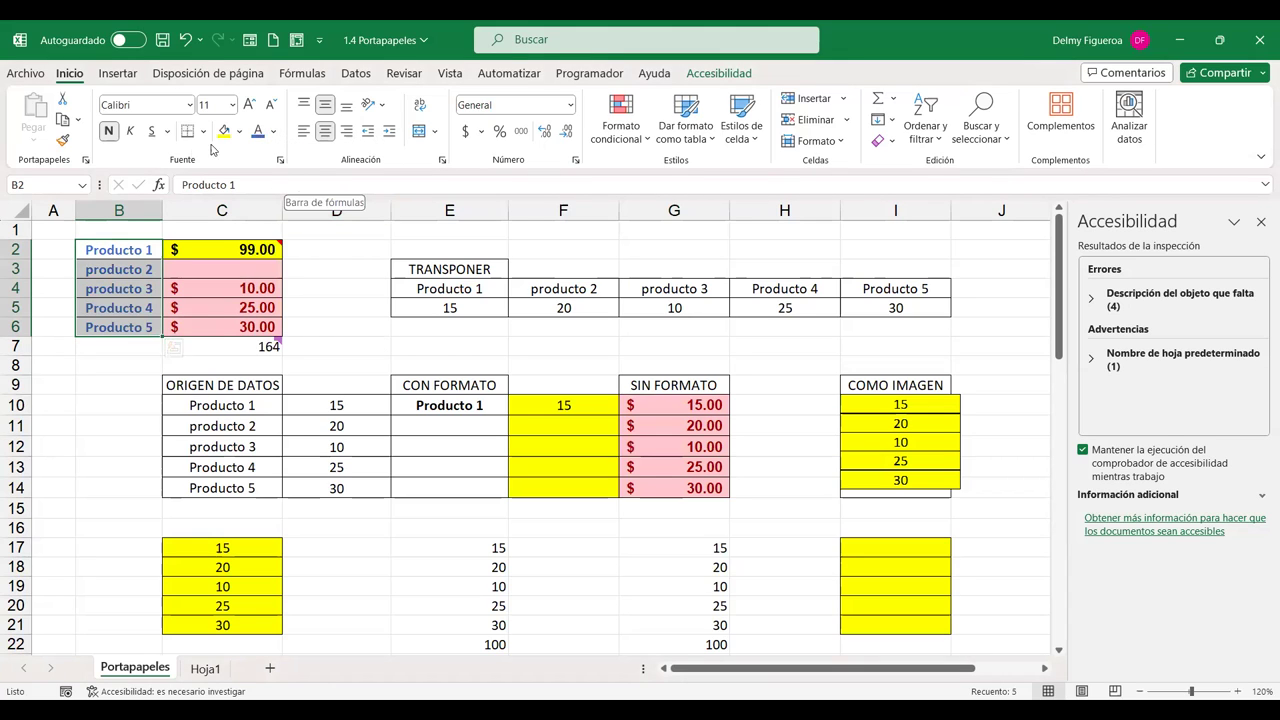
click(239, 132)
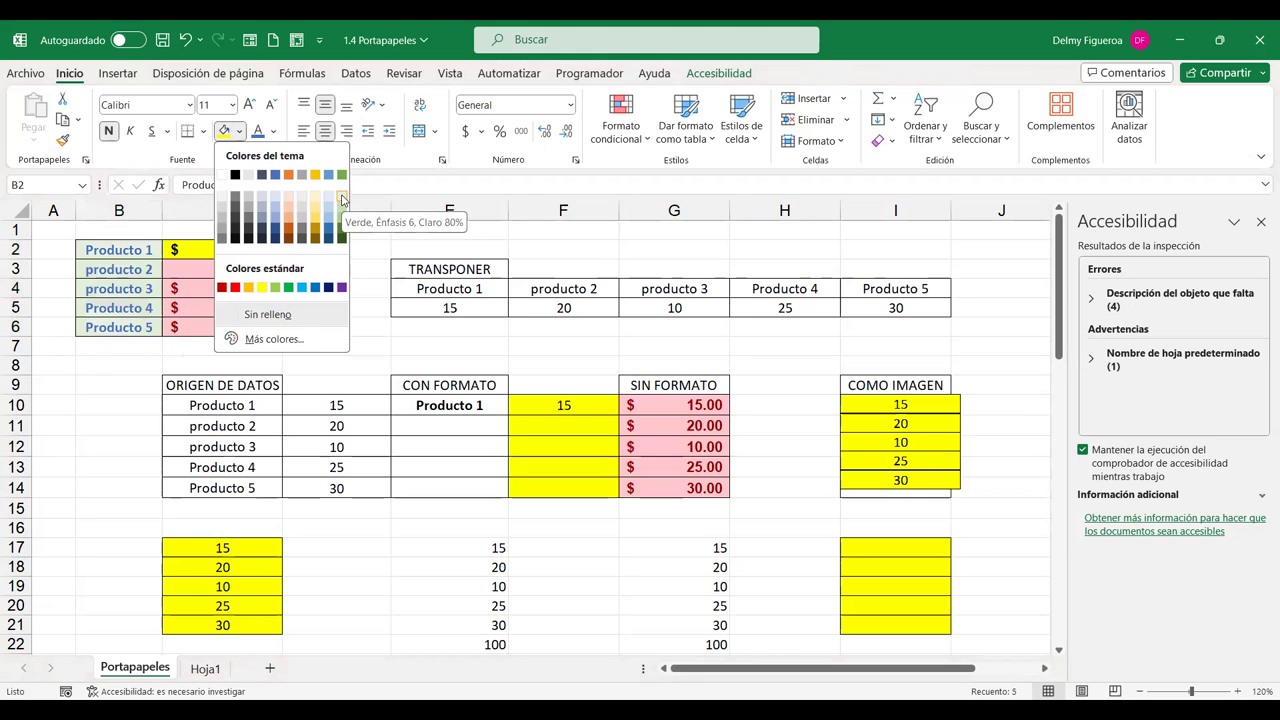
click(341, 195)
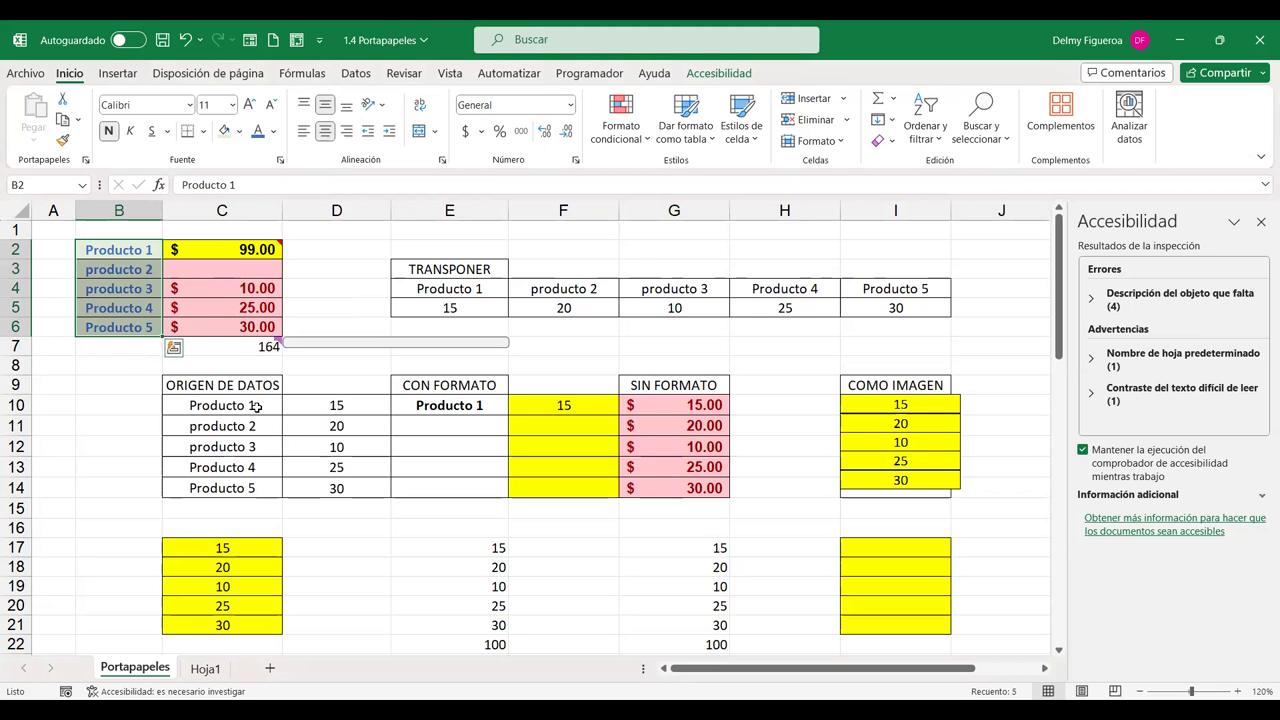
mouse_move(253, 408)
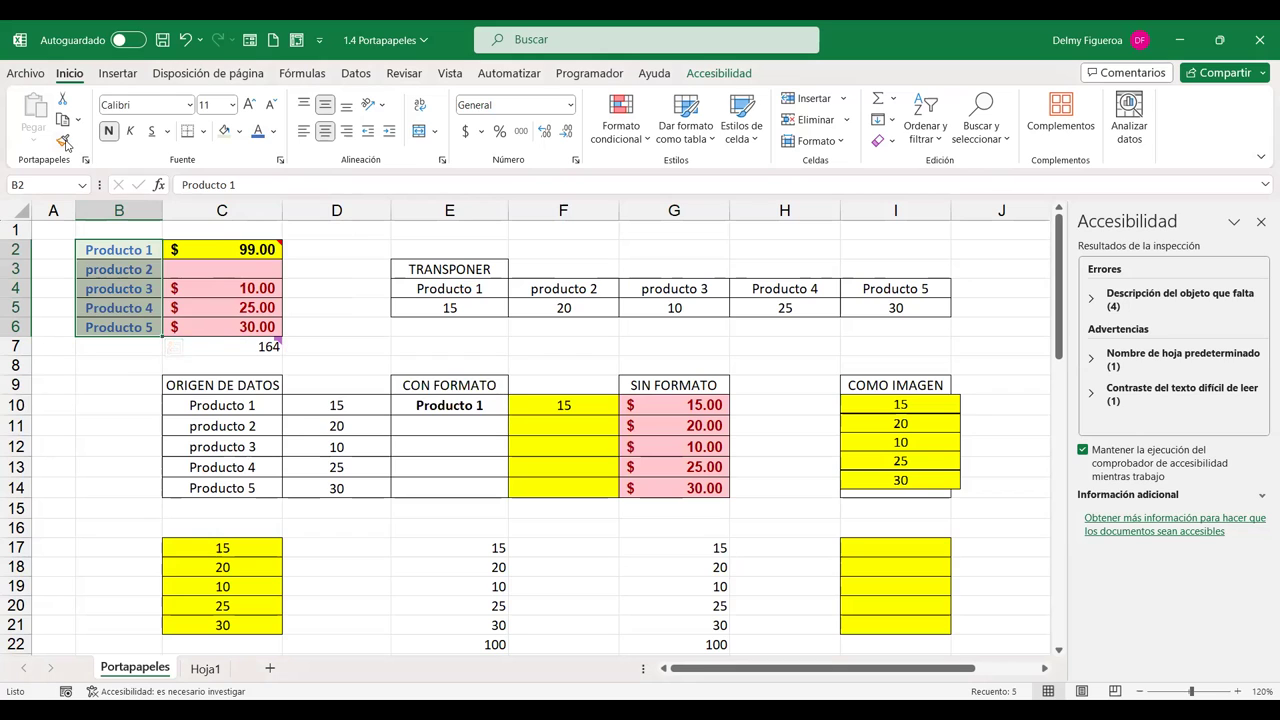
Format-paint B2:B6's blue-on-green style onto Producto 1–5 in C10:C14
click(64, 142)
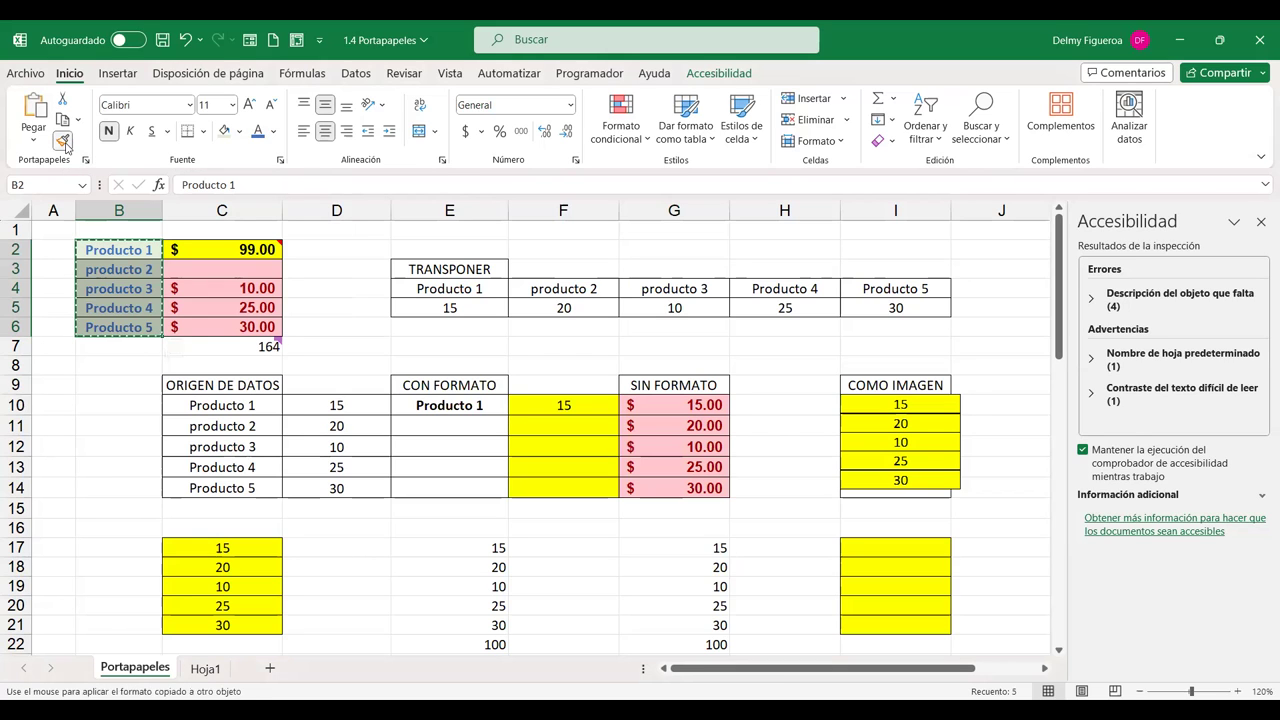
drag(232, 405, 249, 488)
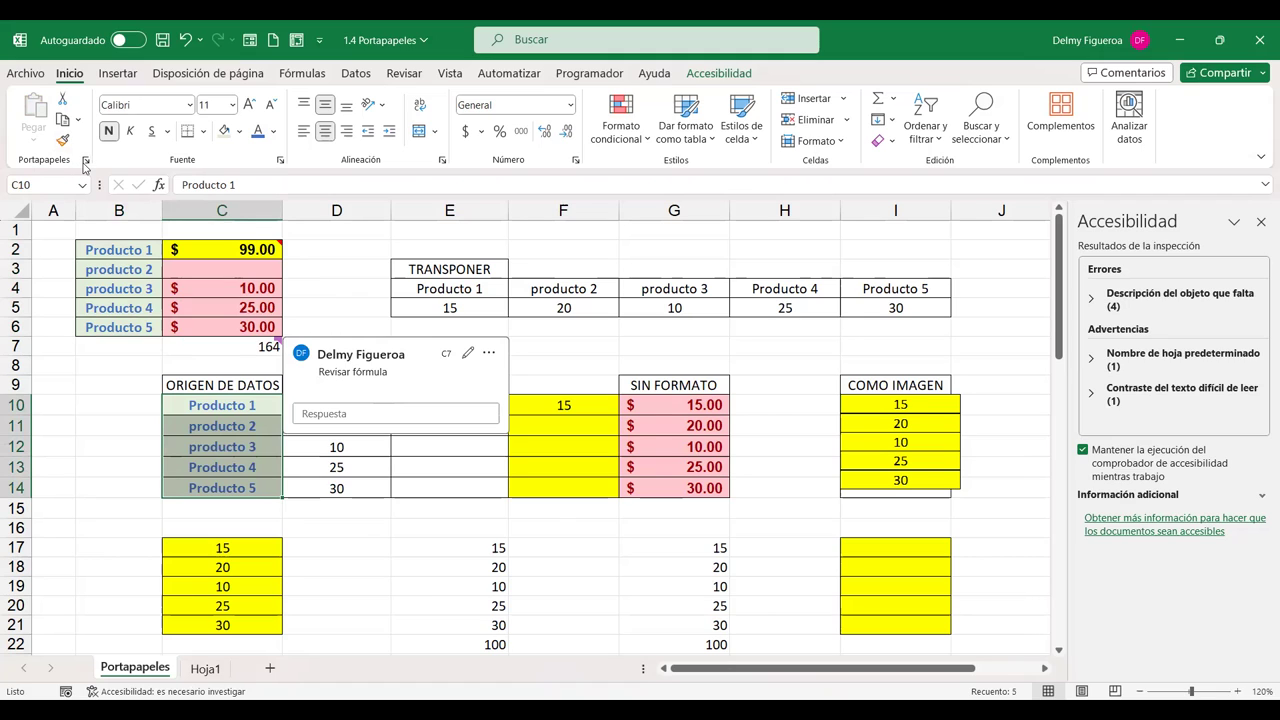
click(63, 229)
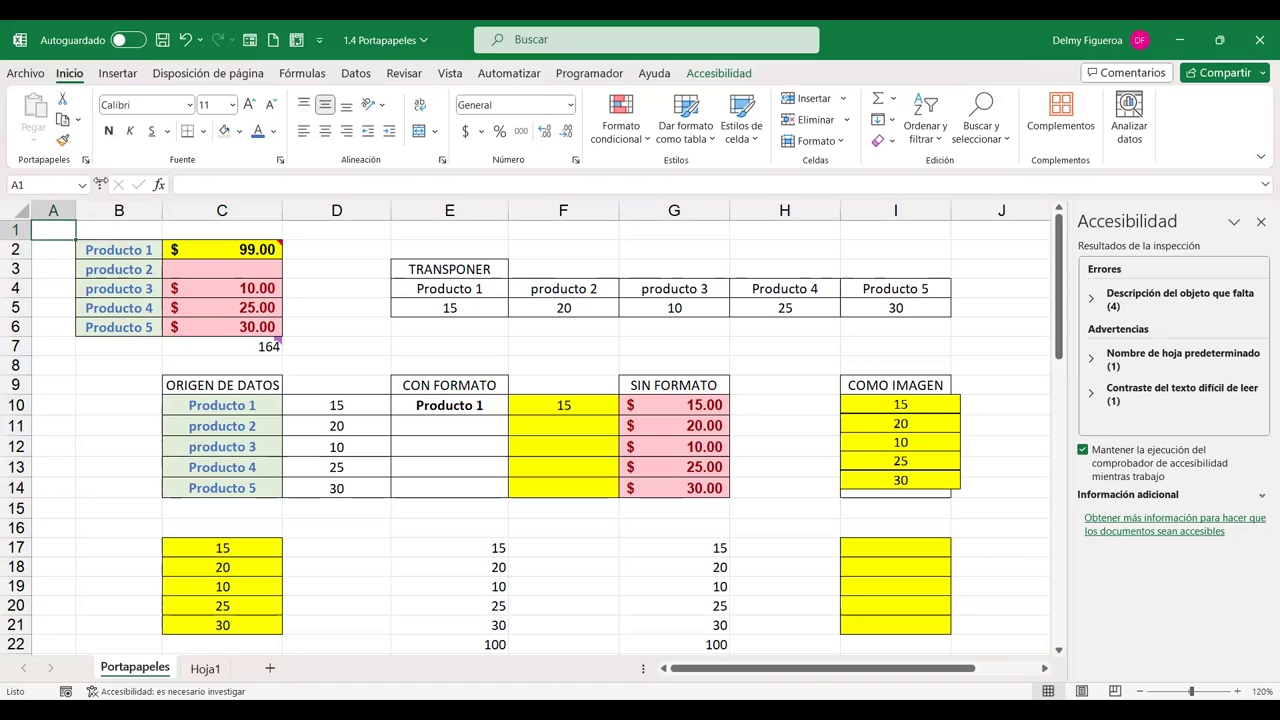
Close the Accesibilidad pane and click through cells D1, K7, K11 and K2 to review the sheet
click(366, 228)
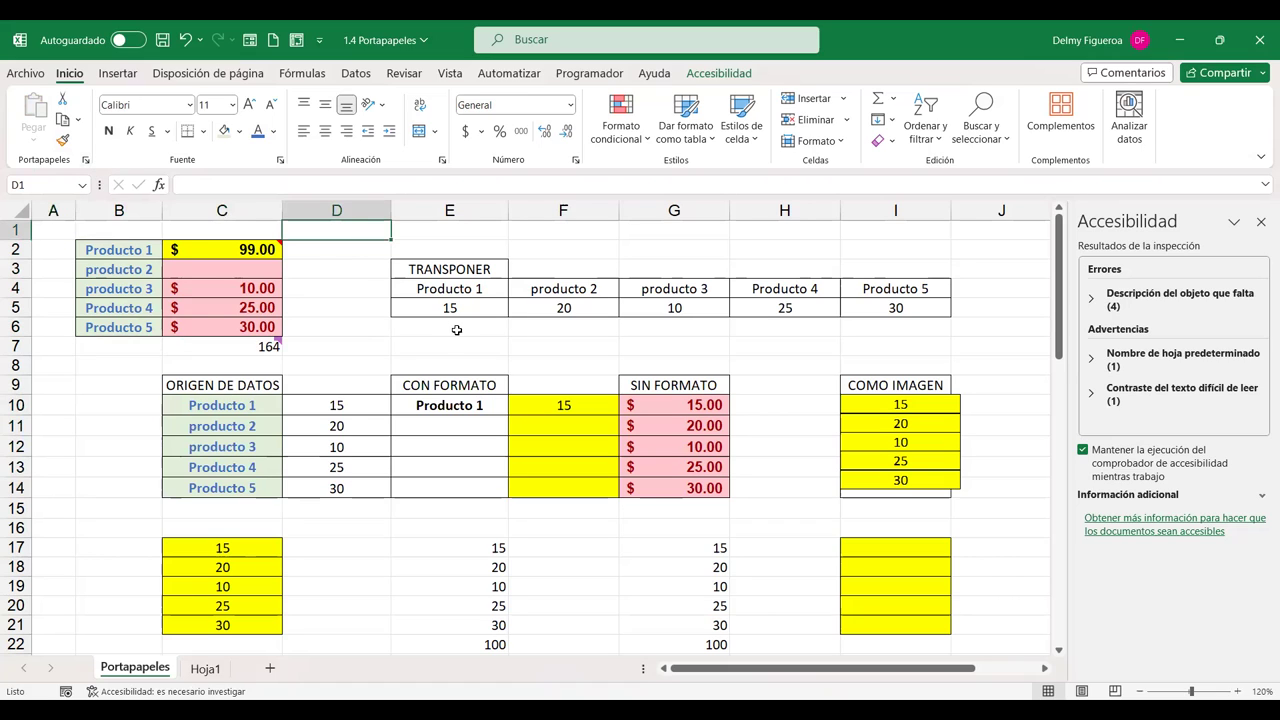
click(57, 231)
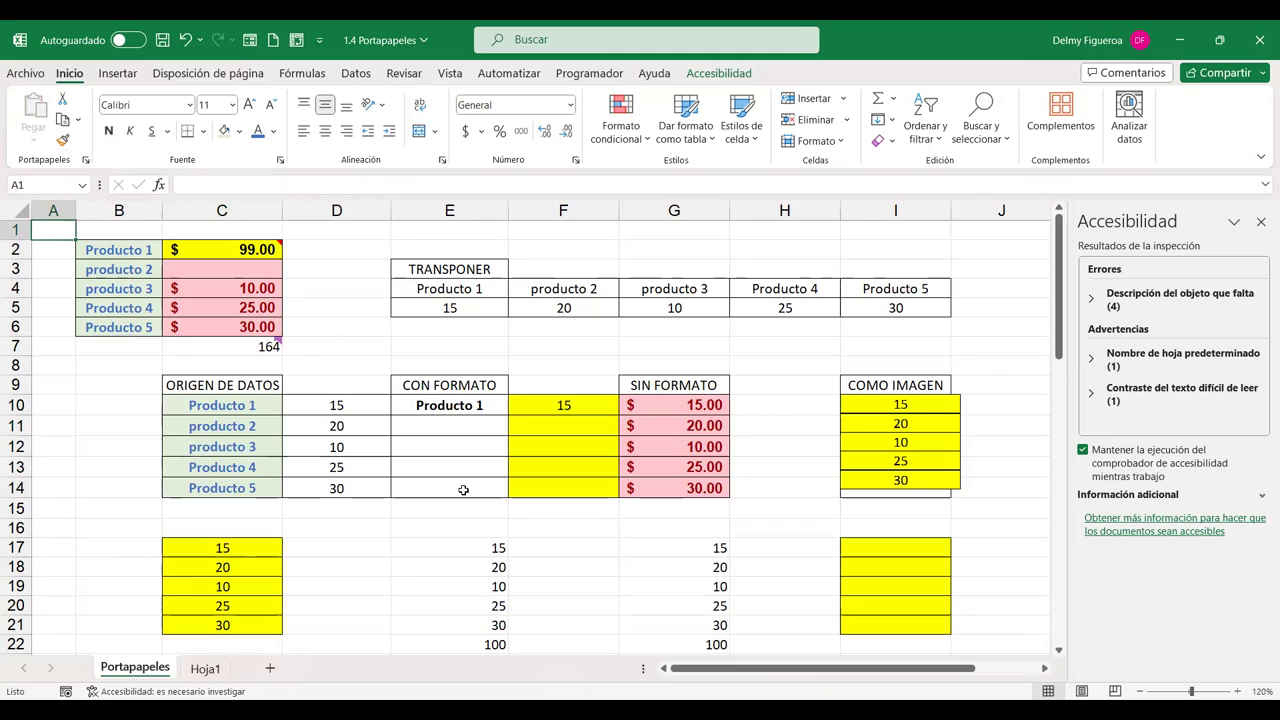
click(118, 430)
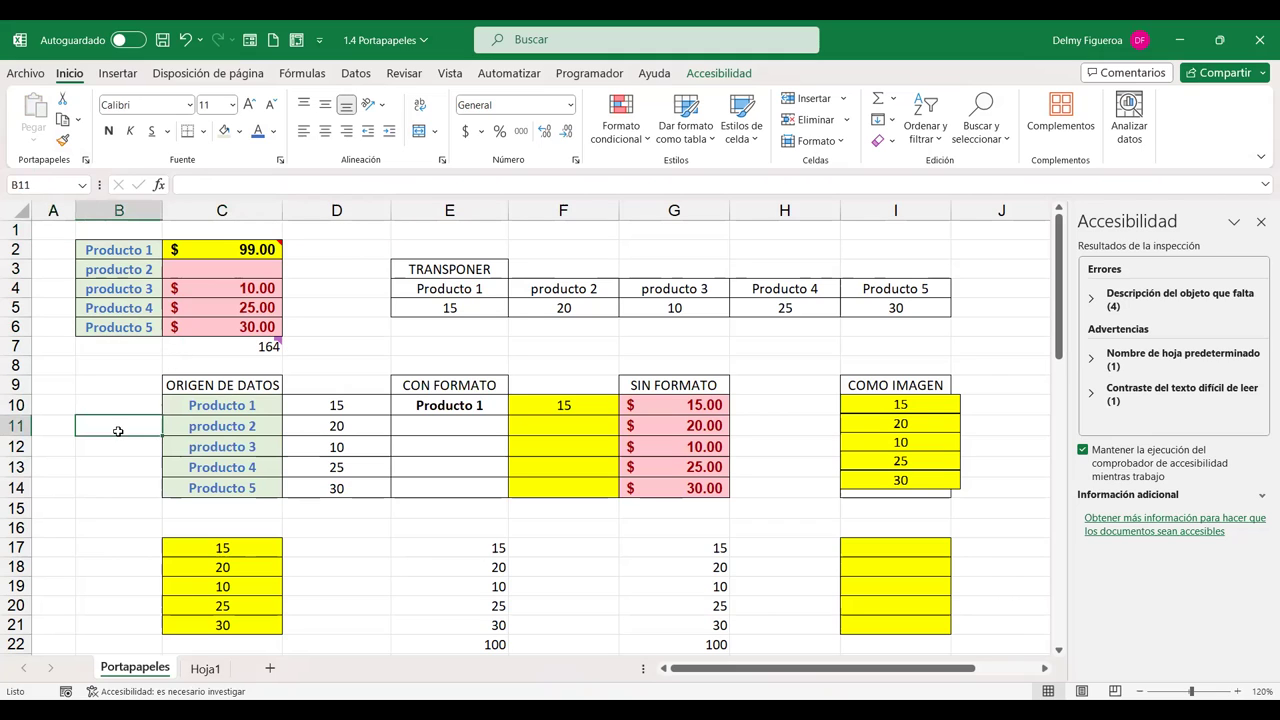
click(64, 506)
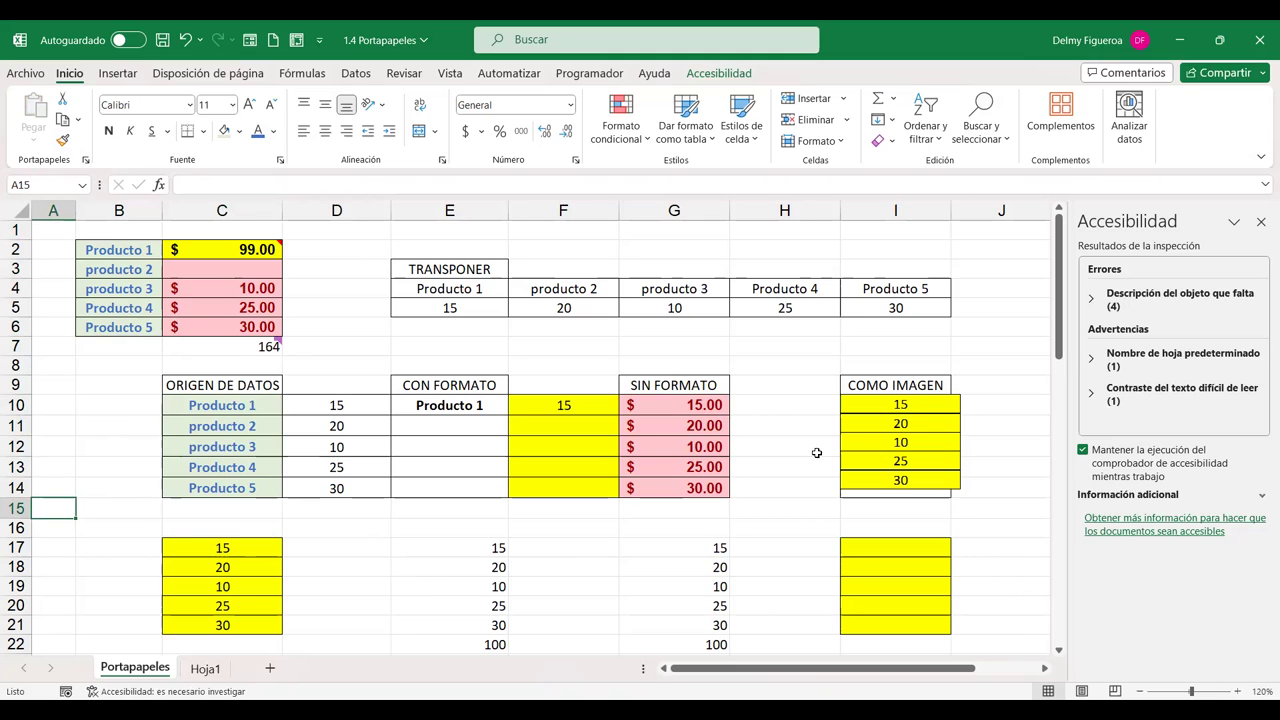
click(1261, 221)
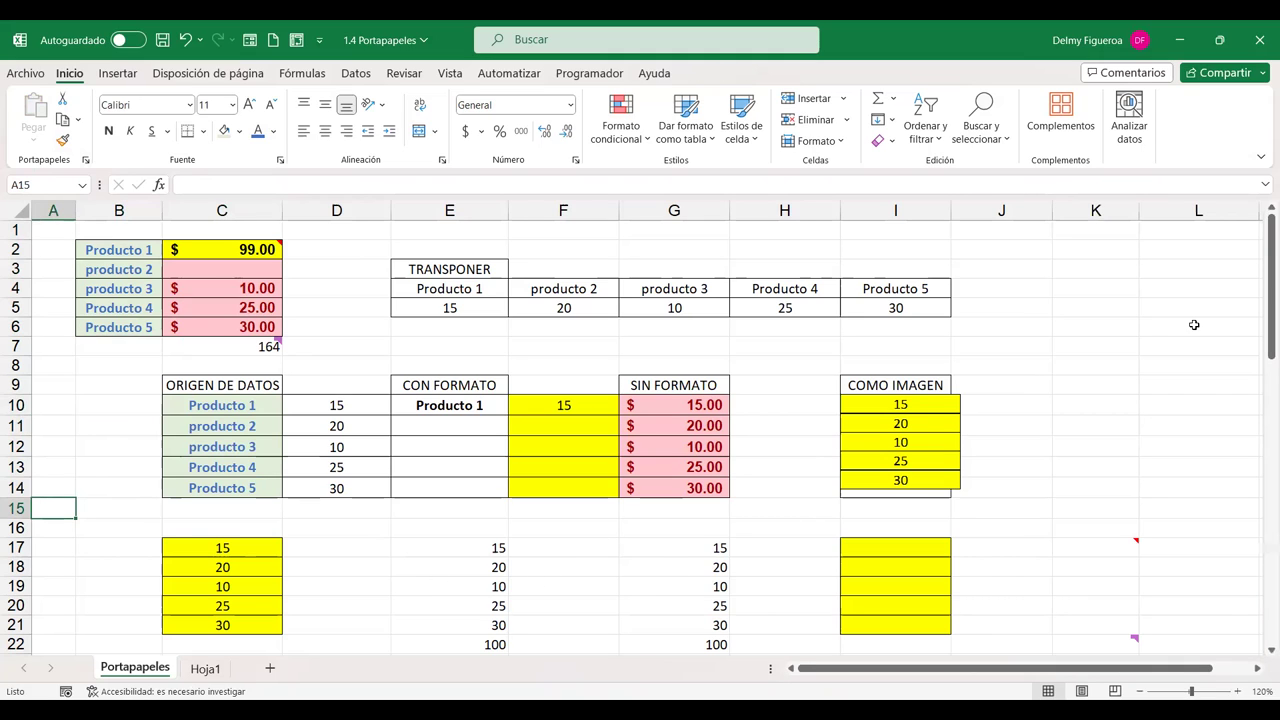
click(1098, 342)
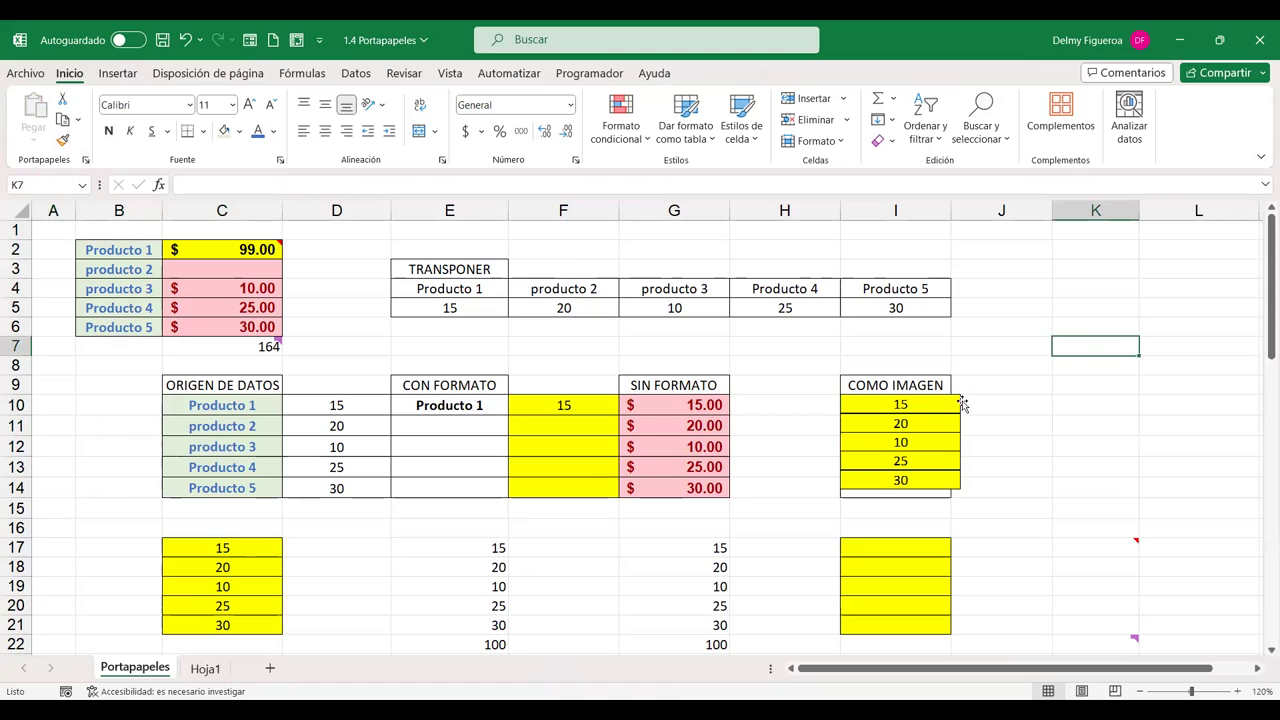
click(358, 228)
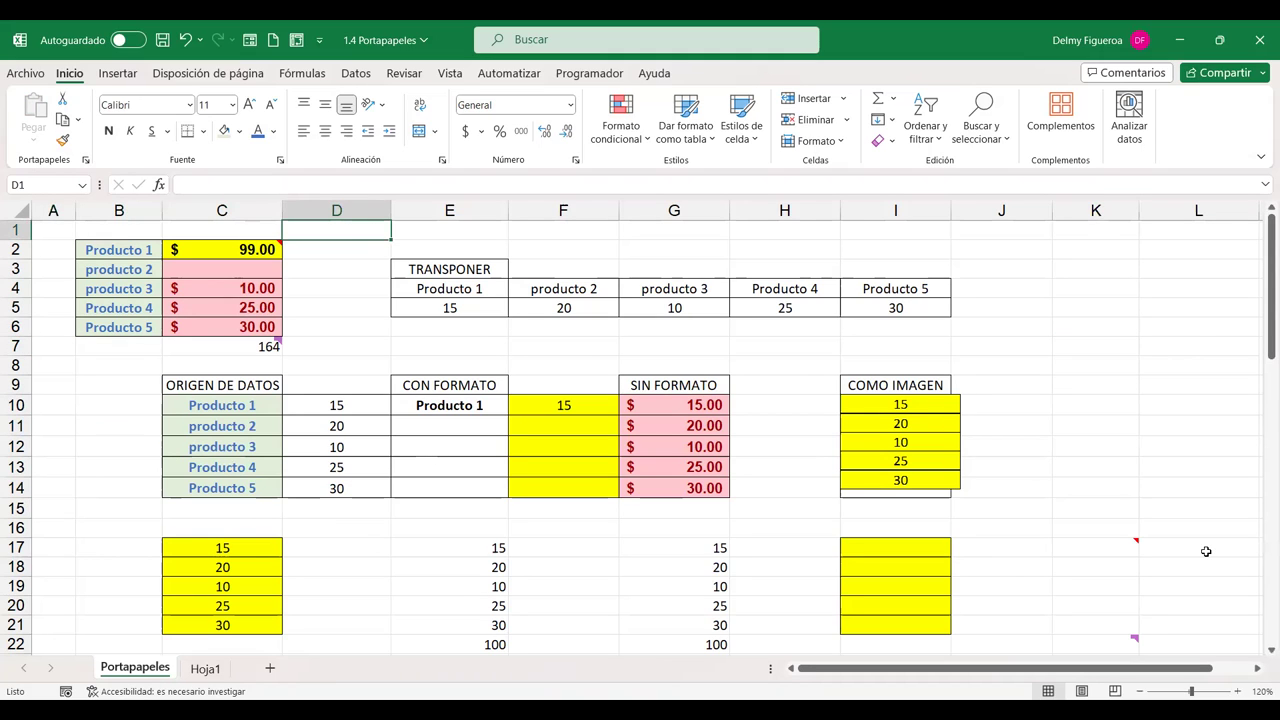
click(1124, 422)
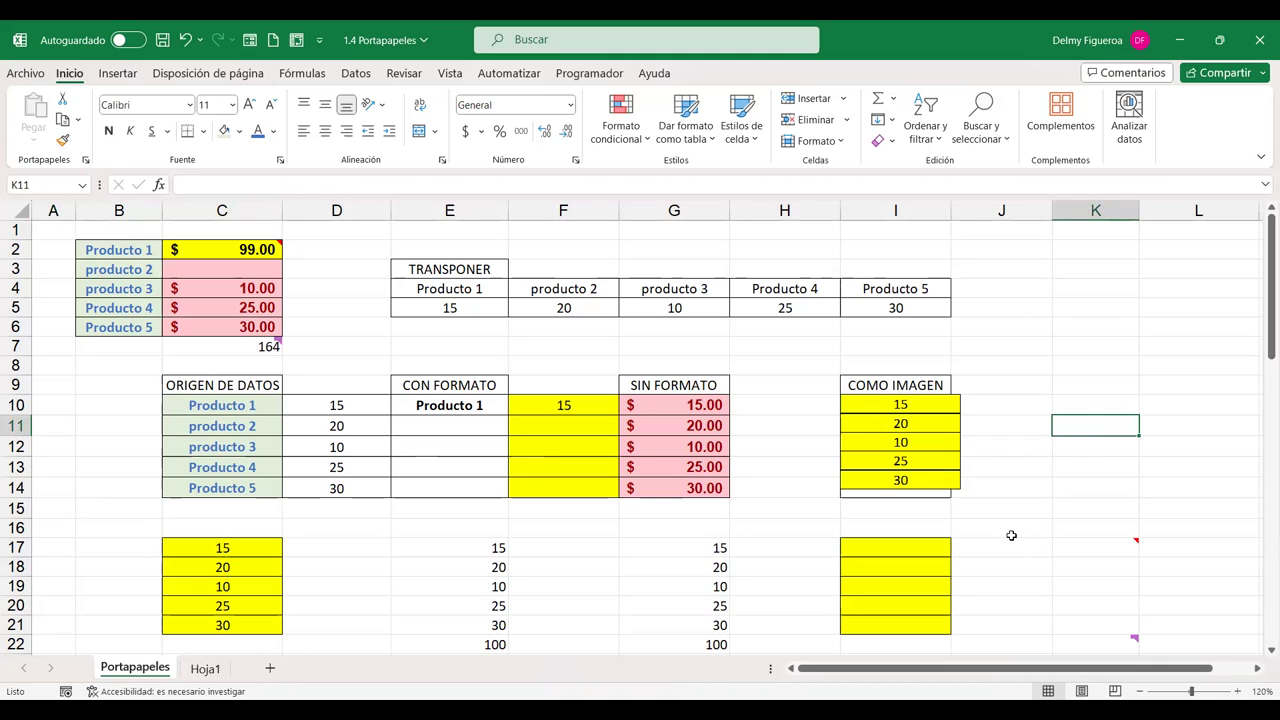
click(356, 226)
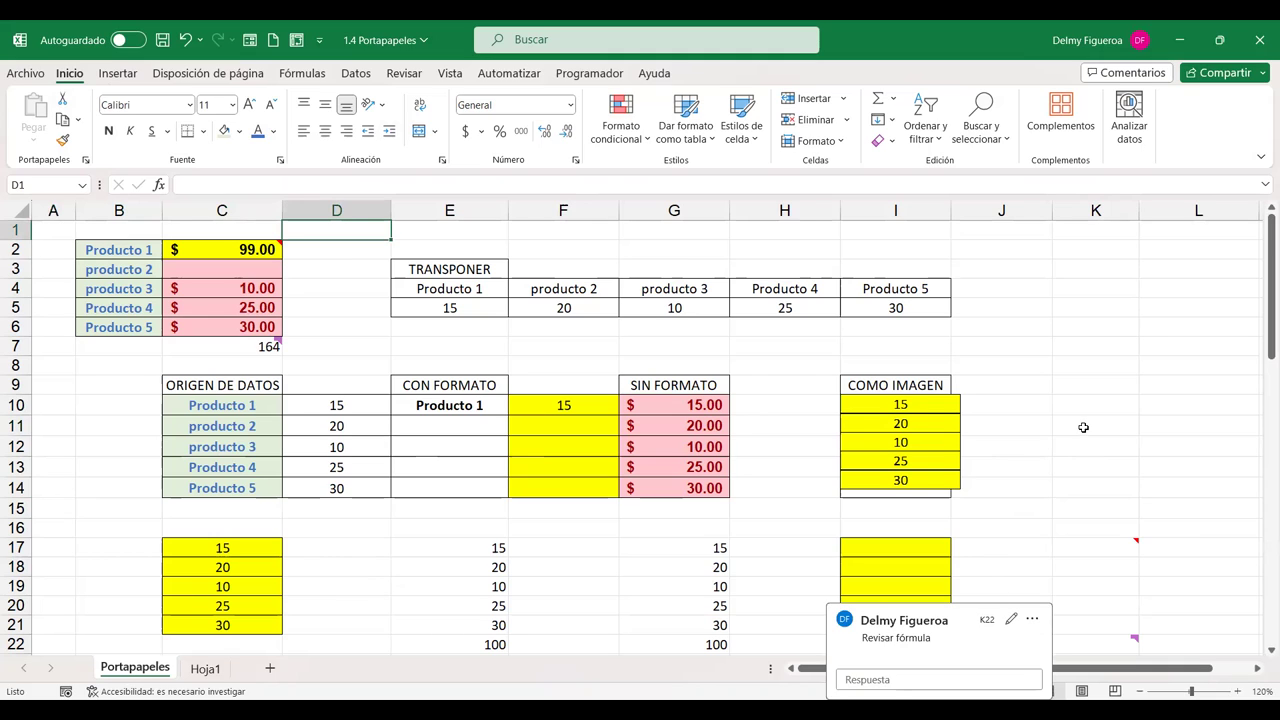
click(1080, 244)
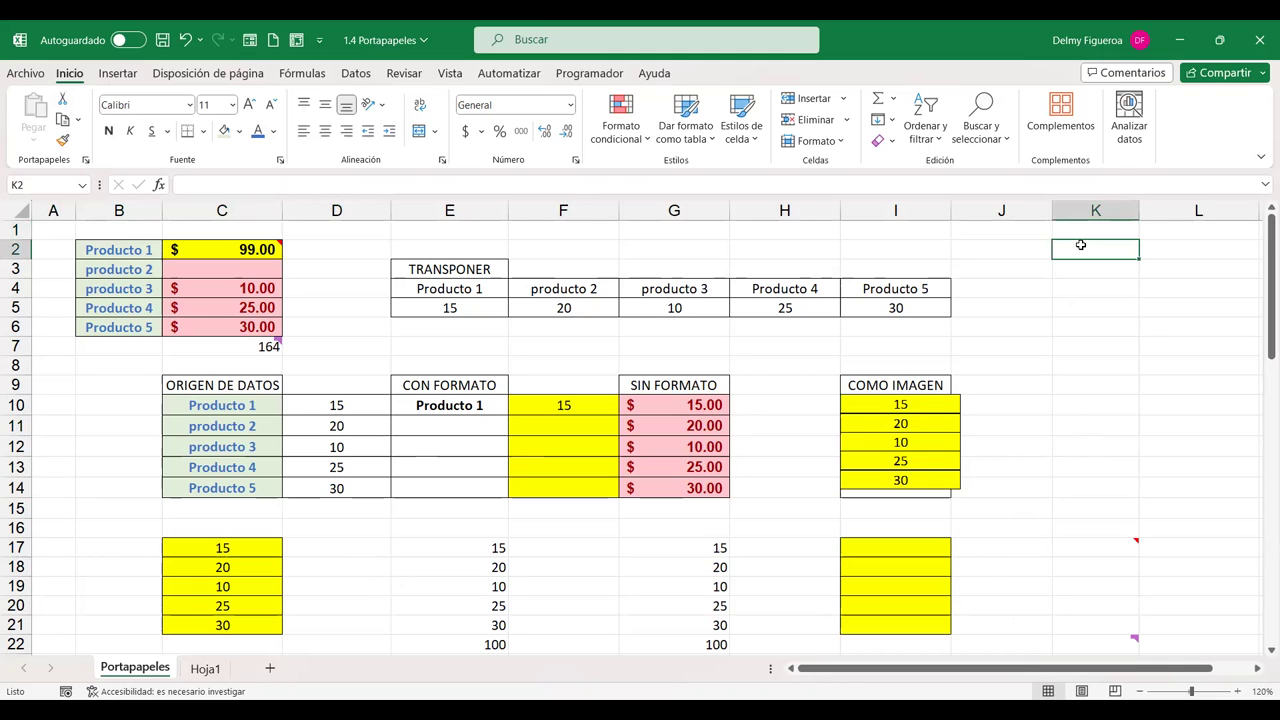